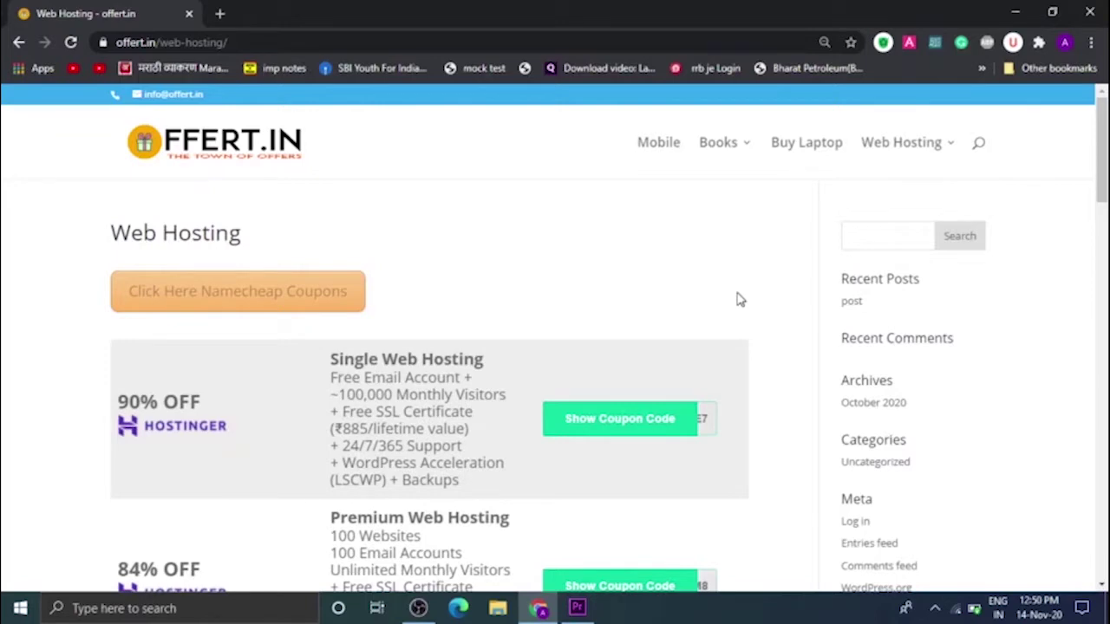
# - Scroll down and back up through the offert.in Web Hosting page
pyautogui.scroll(-5, 740, 299)
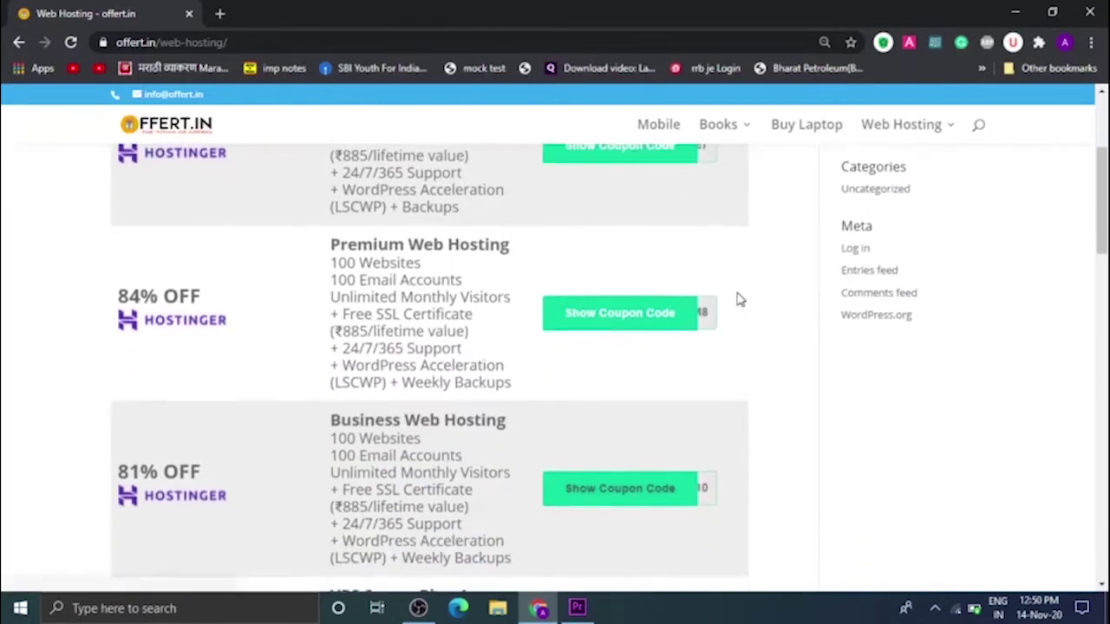
pyautogui.scroll(-8, 740, 299)
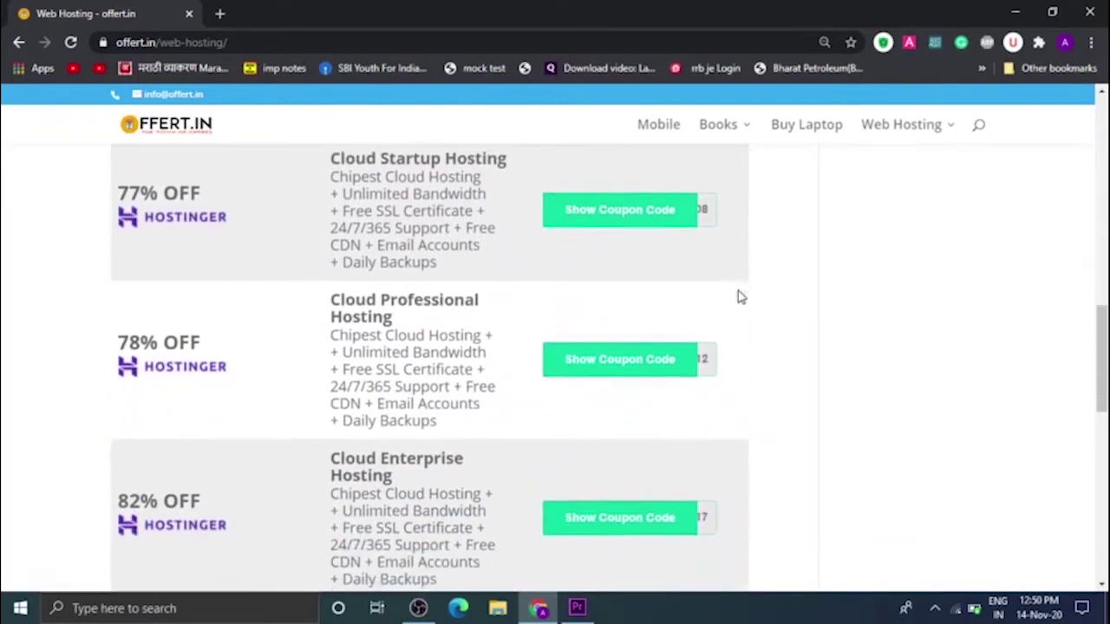
pyautogui.scroll(-3, 738, 297)
pyautogui.scroll(2, 738, 296)
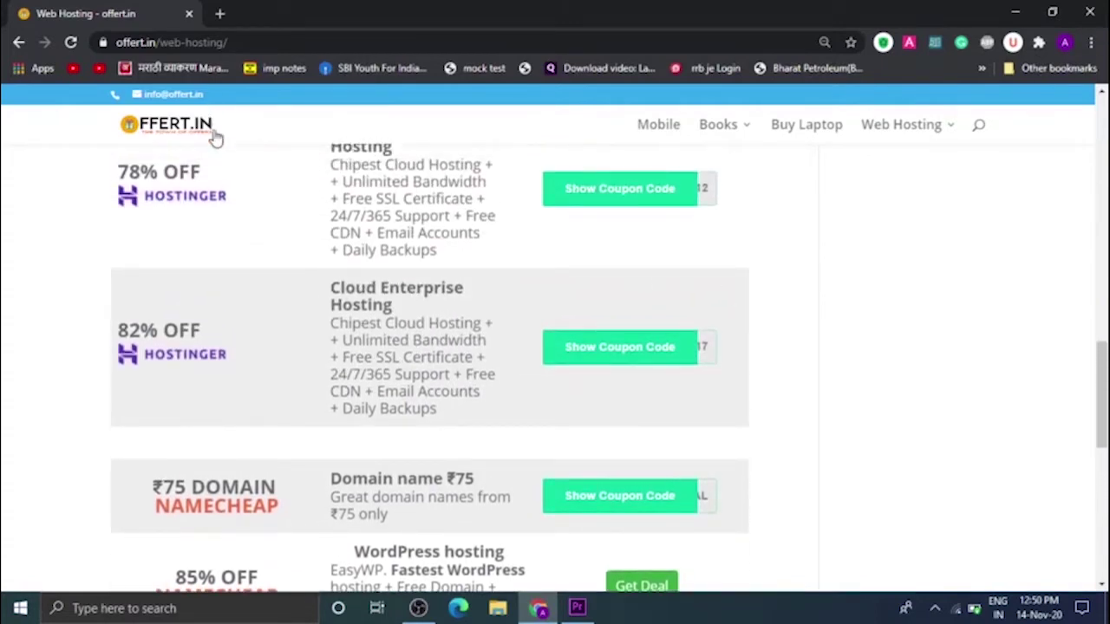
pyautogui.scroll(10, 328, 202)
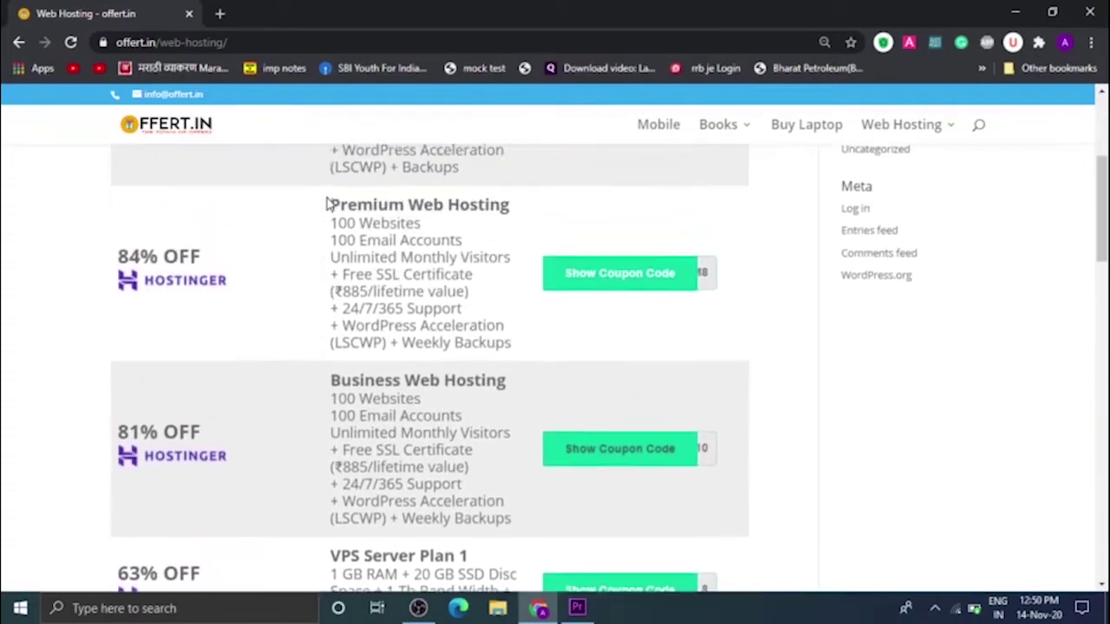
pyautogui.scroll(3, 327, 202)
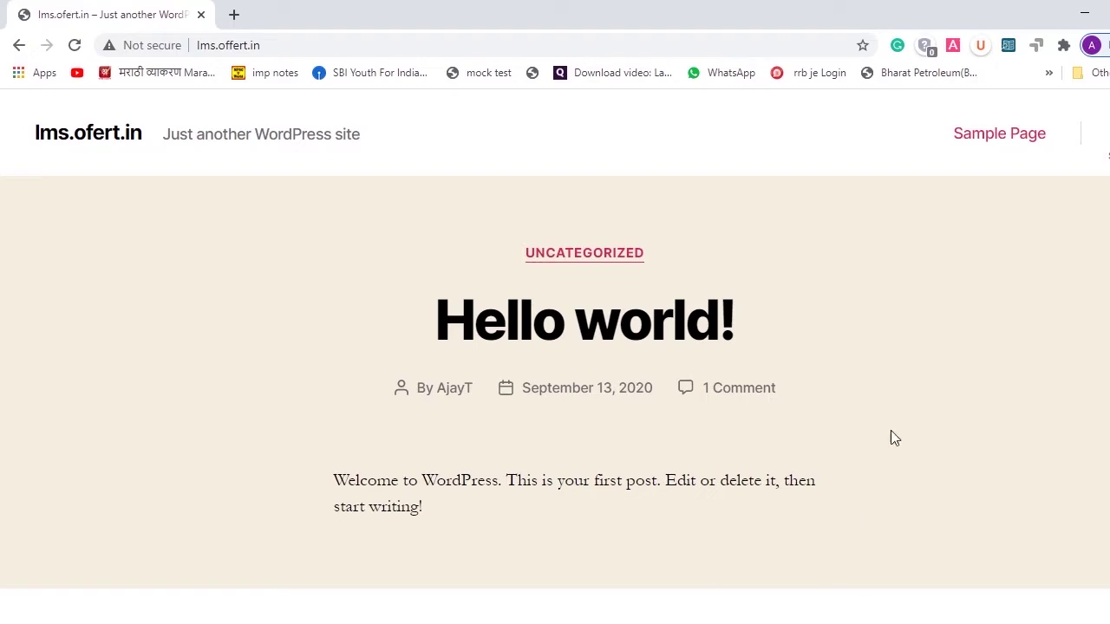
# - Append / to the lms.offert.in address, open wp-admin, and log in with the account's credentials
pyautogui.scroll(-8, 914, 434)
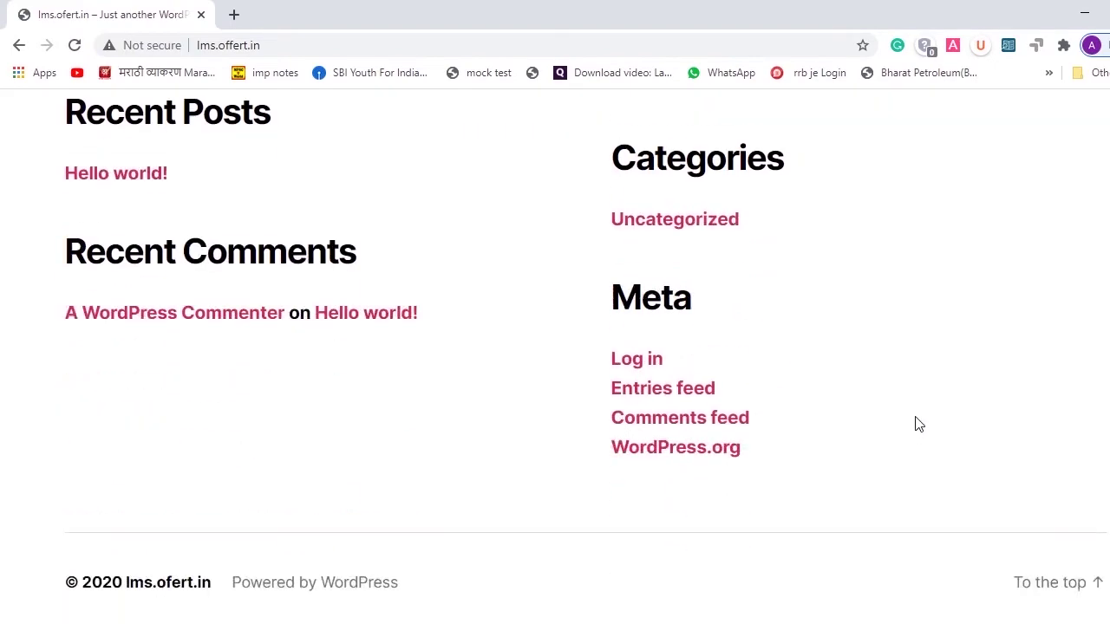
pyautogui.scroll(10, 920, 424)
pyautogui.scroll(-8, 929, 389)
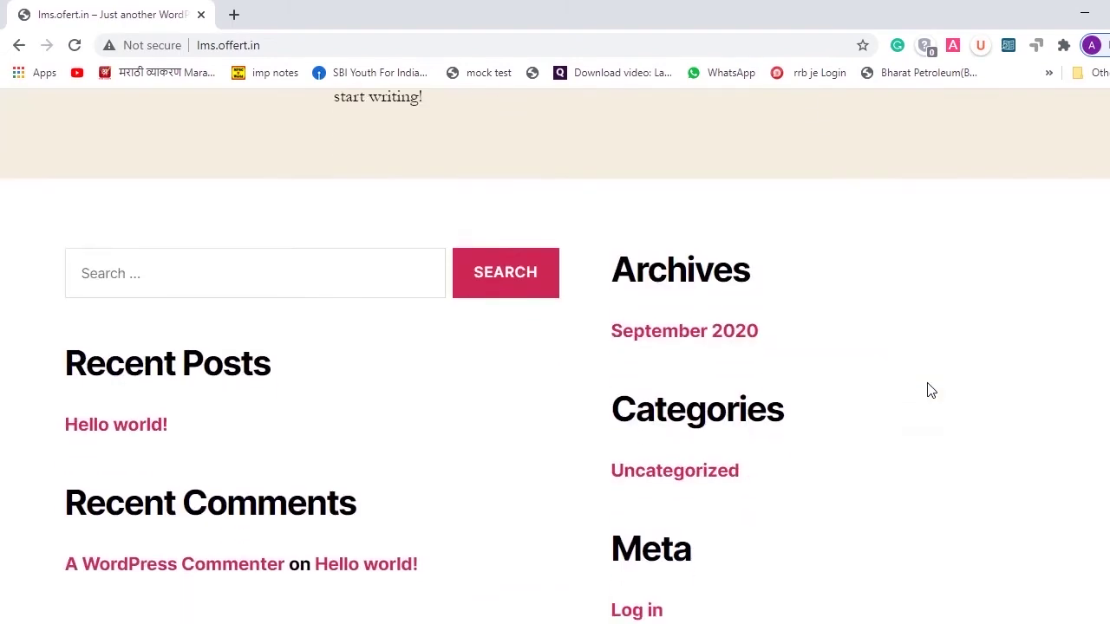
pyautogui.scroll(10, 930, 391)
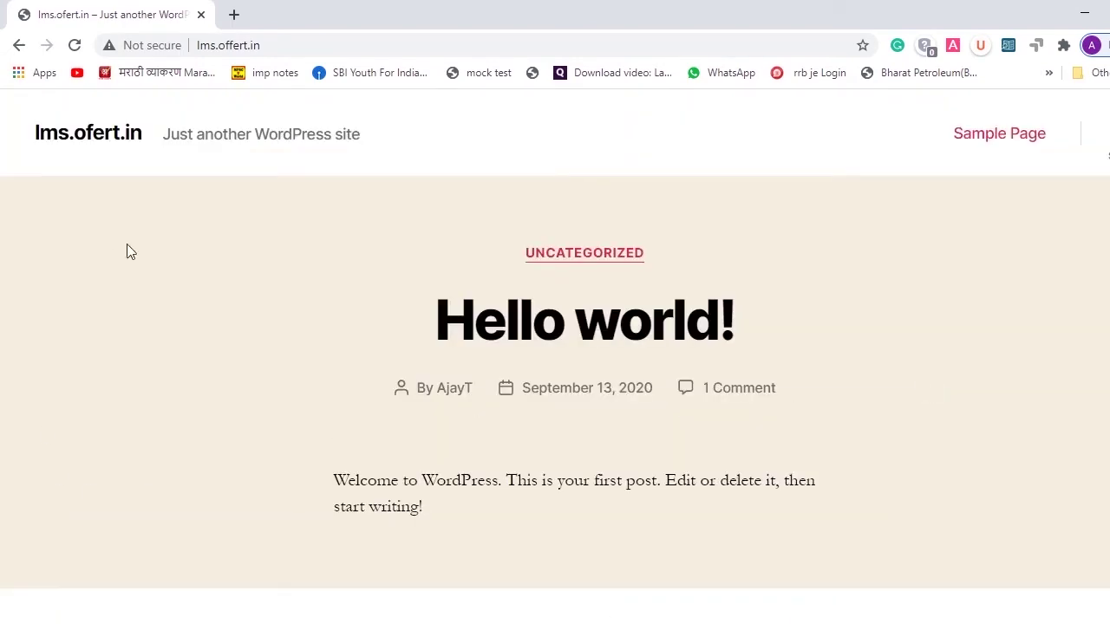
pyautogui.click(299, 43)
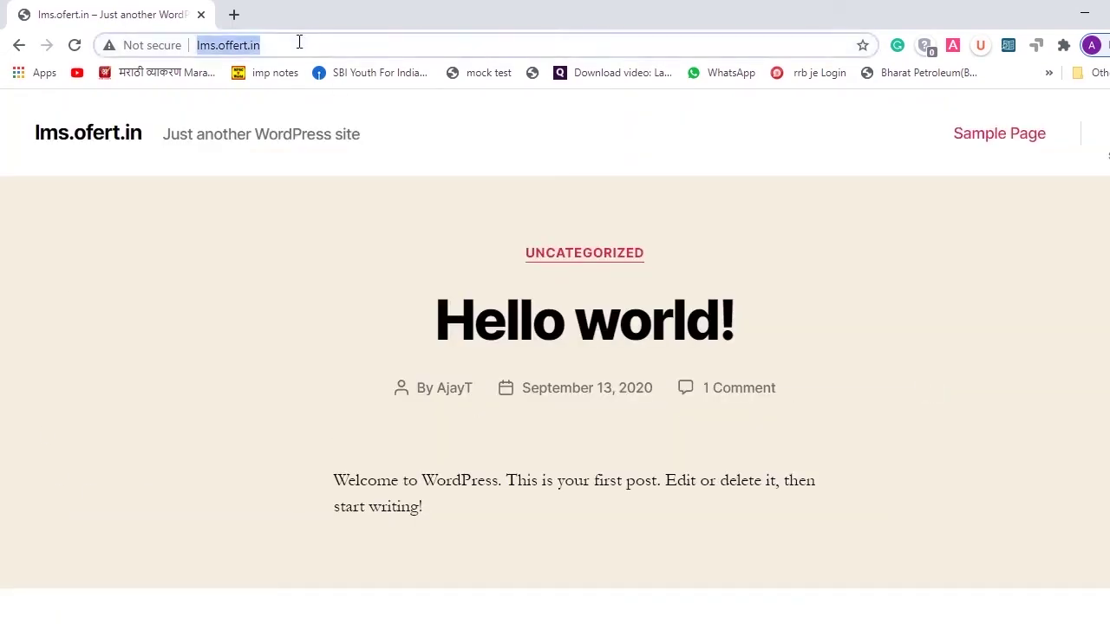
pyautogui.click(299, 42)
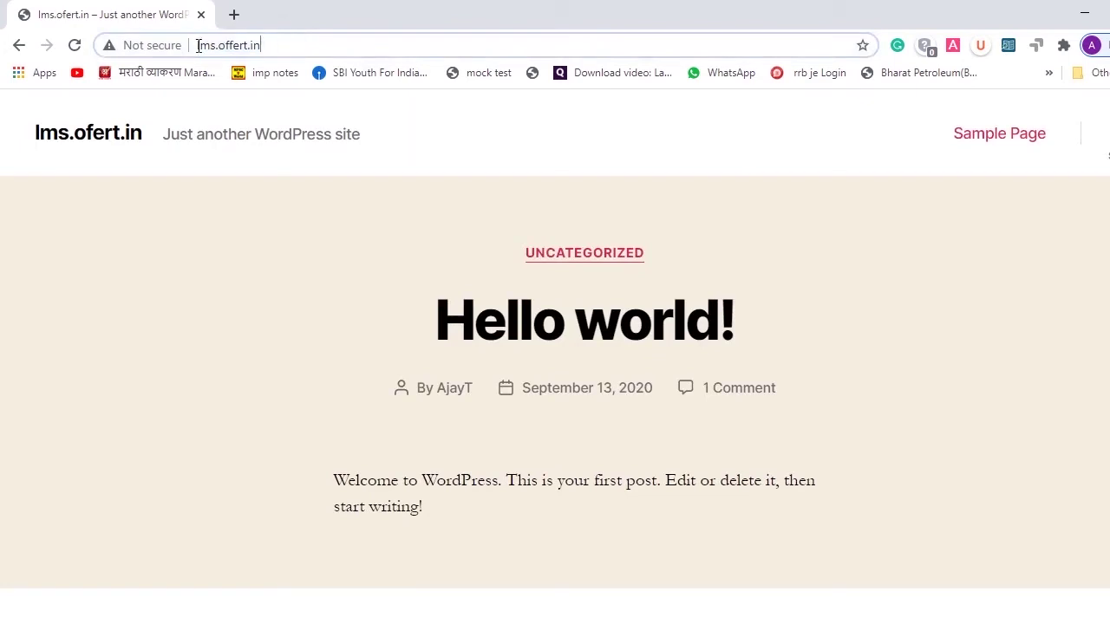
pyautogui.moveTo(198, 45); pyautogui.dragTo(271, 40)
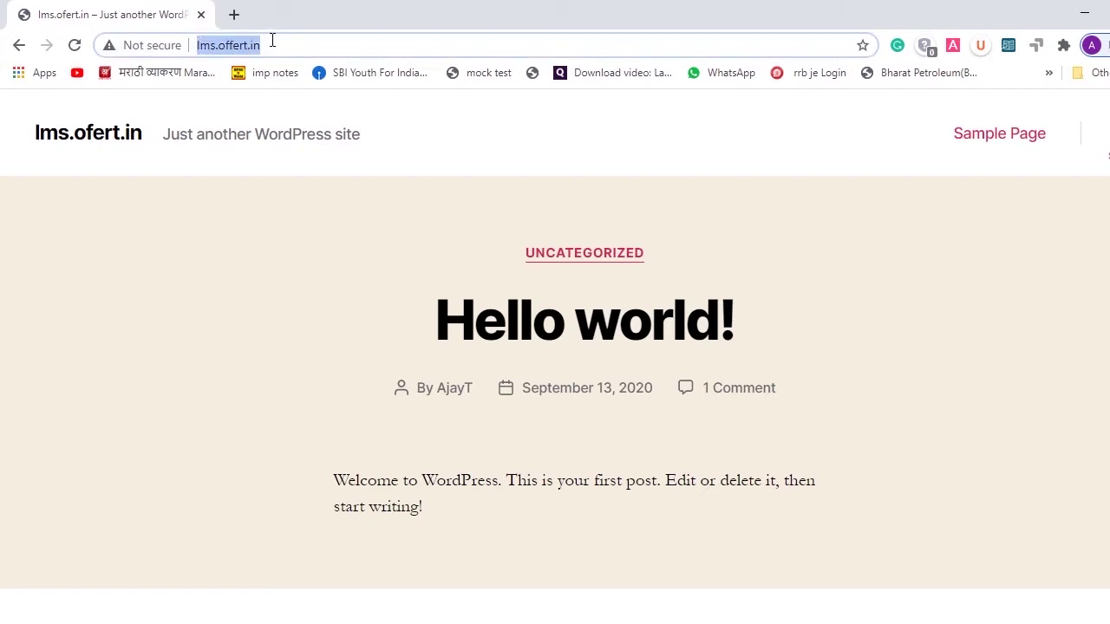
pyautogui.click(272, 40)
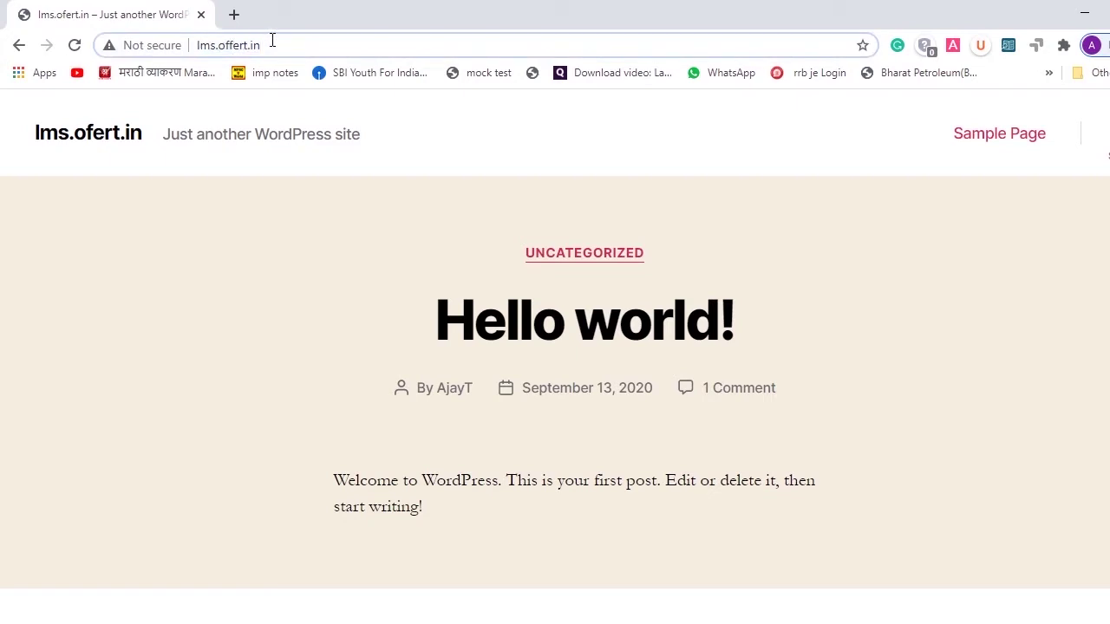
pyautogui.write('/')
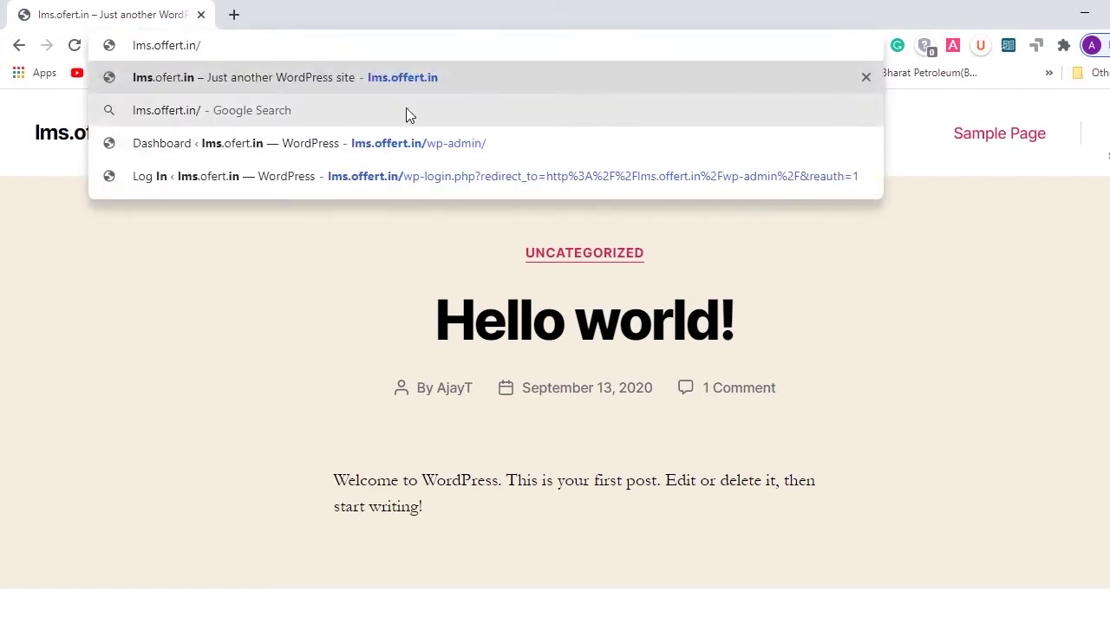
pyautogui.click(460, 154)
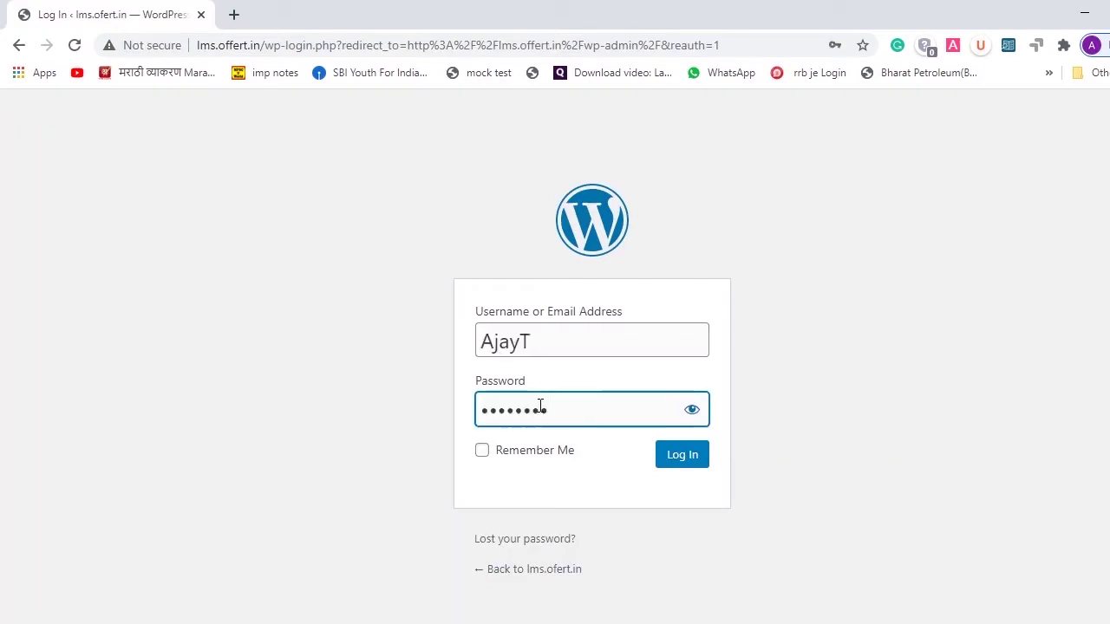
pyautogui.click(683, 457)
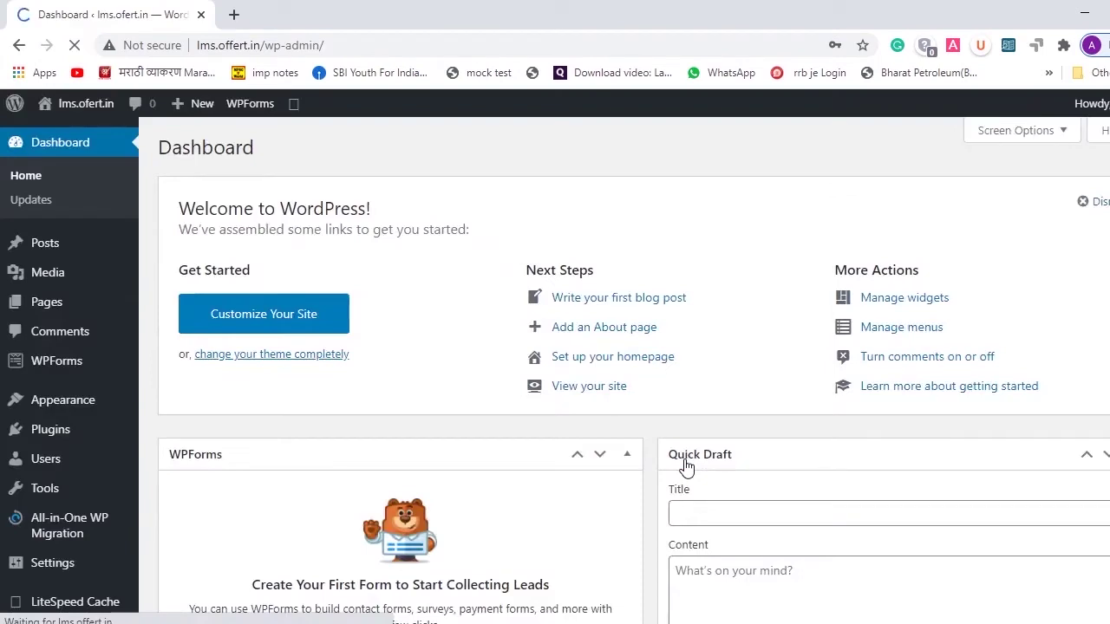
# - Hide Site Health, At a Glance, Activity, Quick Draft, Events and News, and Welcome dashboard boxes
pyautogui.scroll(-3, 685, 465)
pyautogui.scroll(-5, 686, 465)
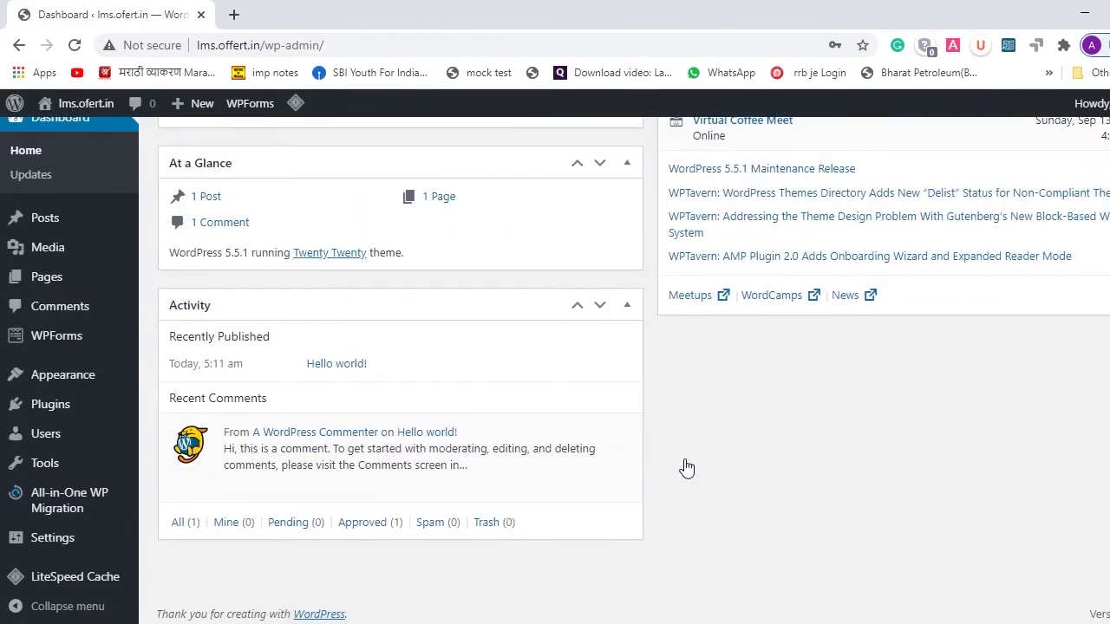
pyautogui.scroll(8, 686, 468)
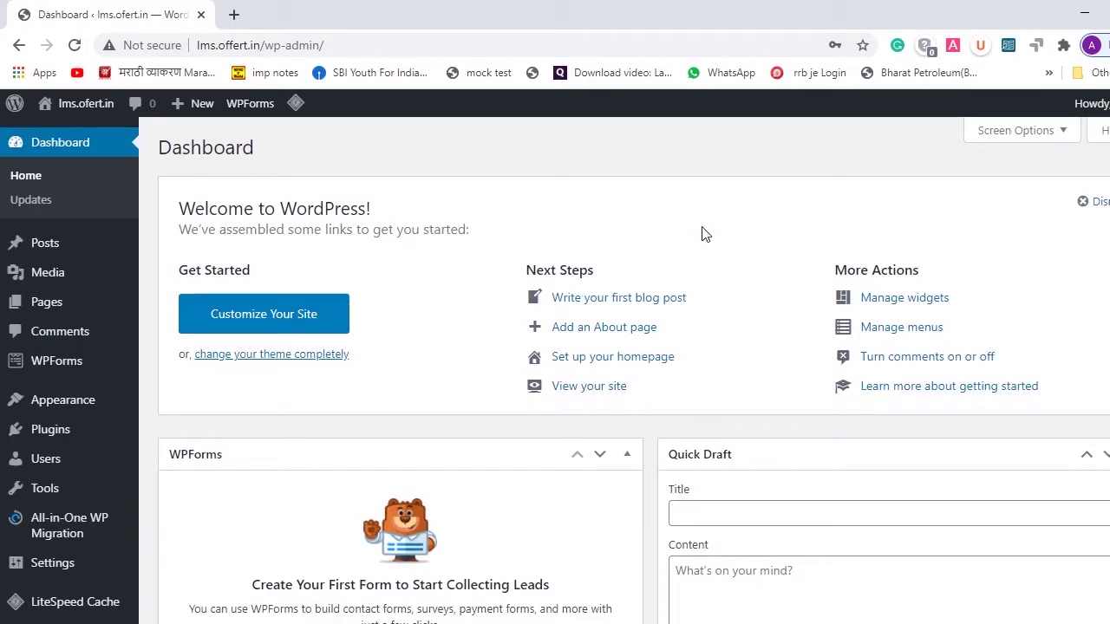
pyautogui.scroll(-4, 544, 415)
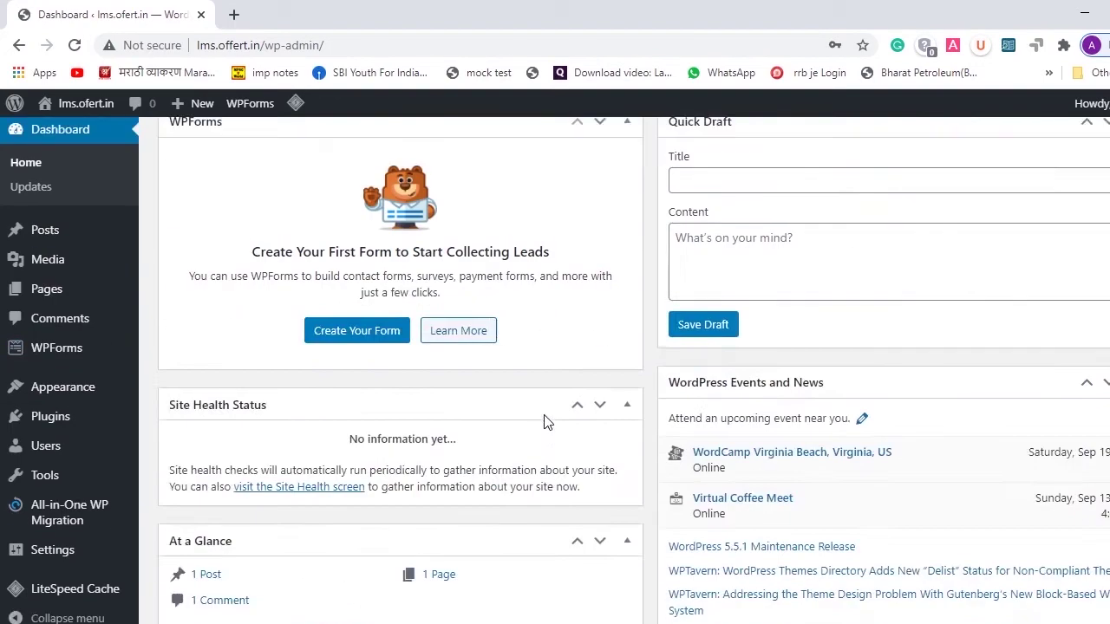
pyautogui.scroll(3, 543, 414)
pyautogui.scroll(1, 544, 415)
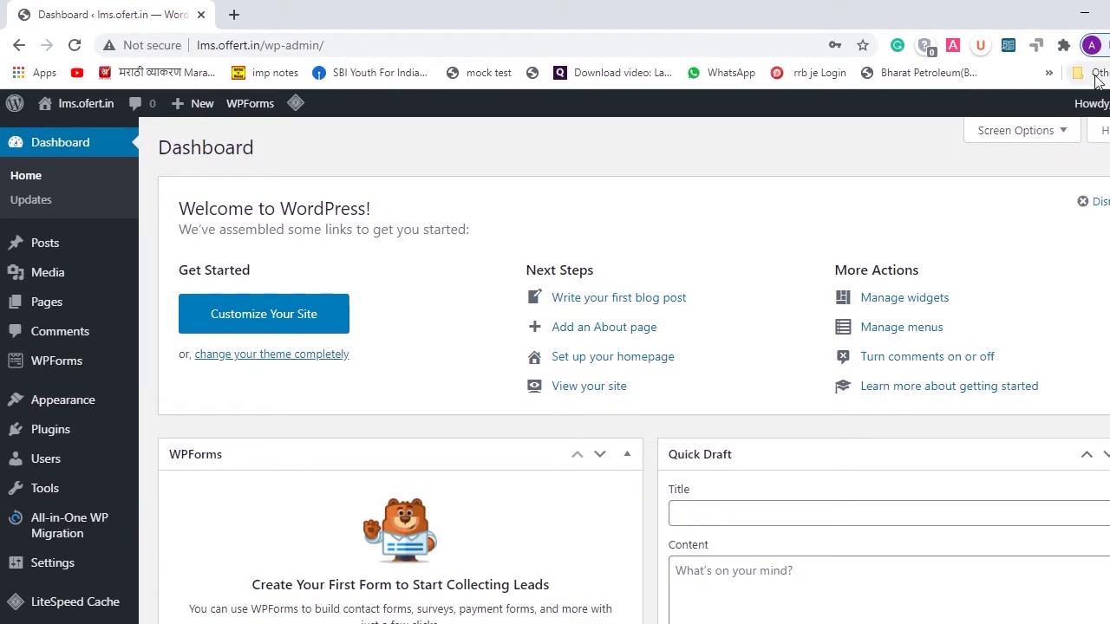
pyautogui.click(1072, 132)
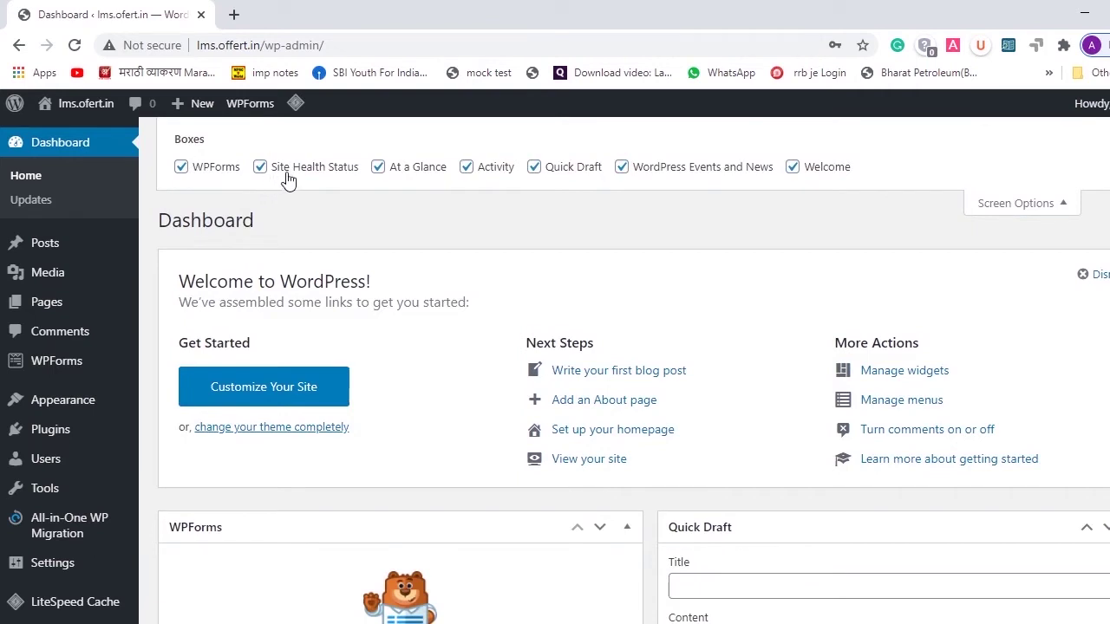
pyautogui.click(293, 178)
pyautogui.click(378, 166)
pyautogui.click(466, 166)
pyautogui.click(535, 166)
pyautogui.click(622, 166)
pyautogui.click(793, 166)
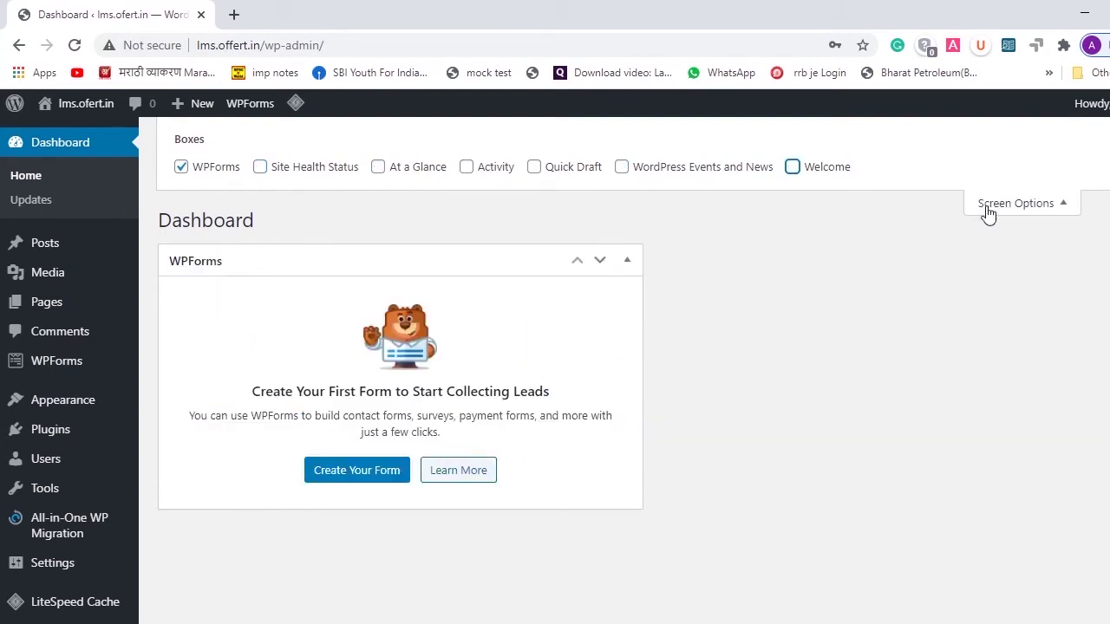
pyautogui.click(989, 209)
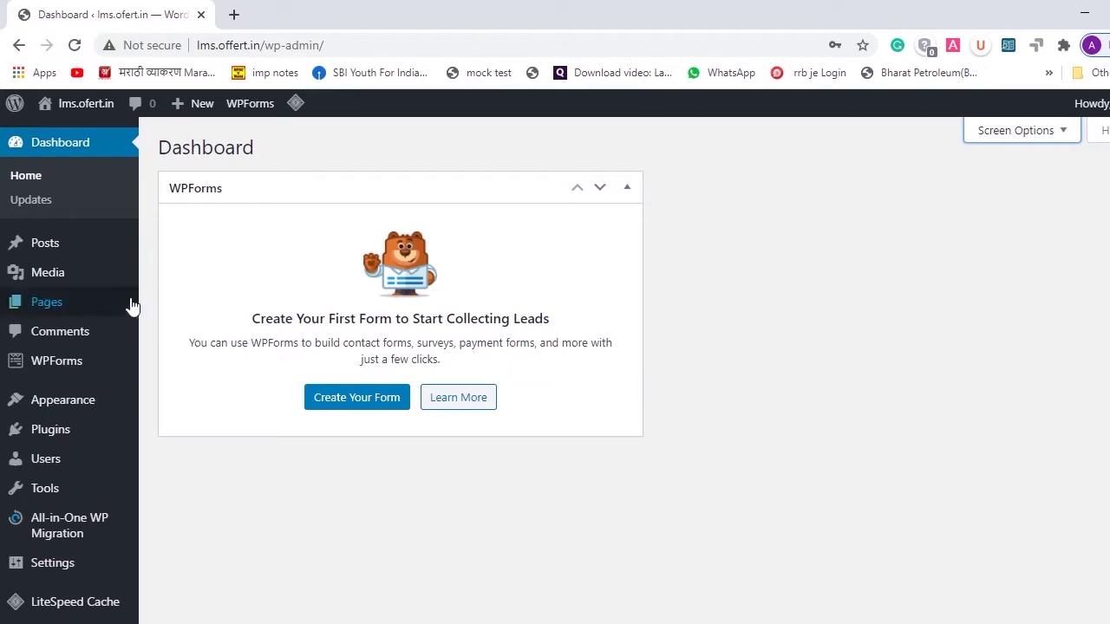
pyautogui.moveTo(87, 436)
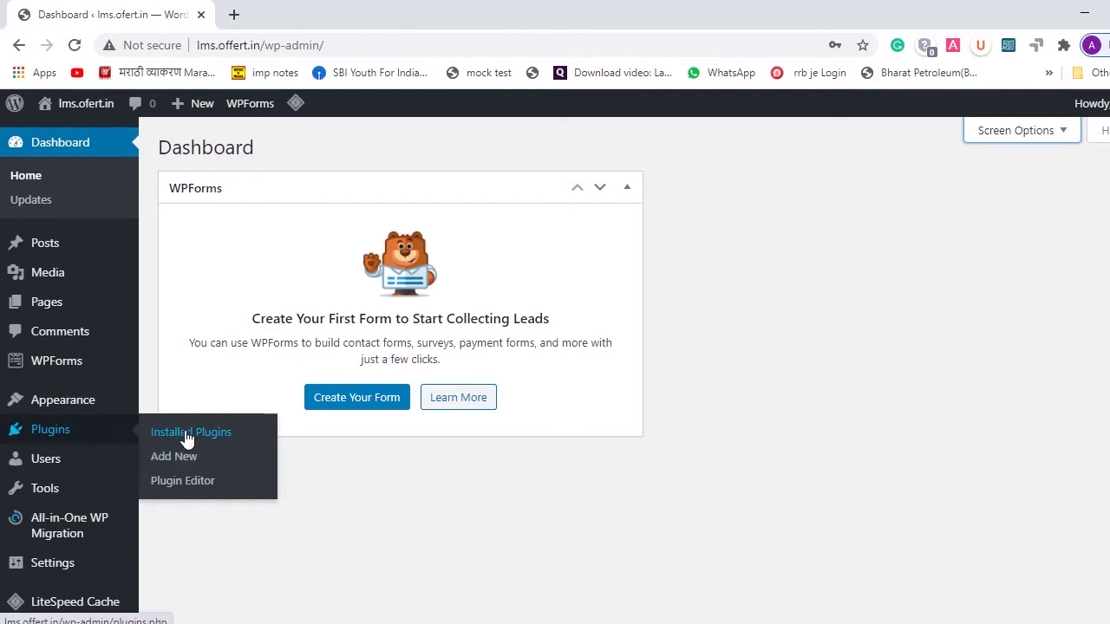
# - Delete the Hello Dolly and Akismet Anti-Spam plugins from Installed Plugins
pyautogui.click(186, 436)
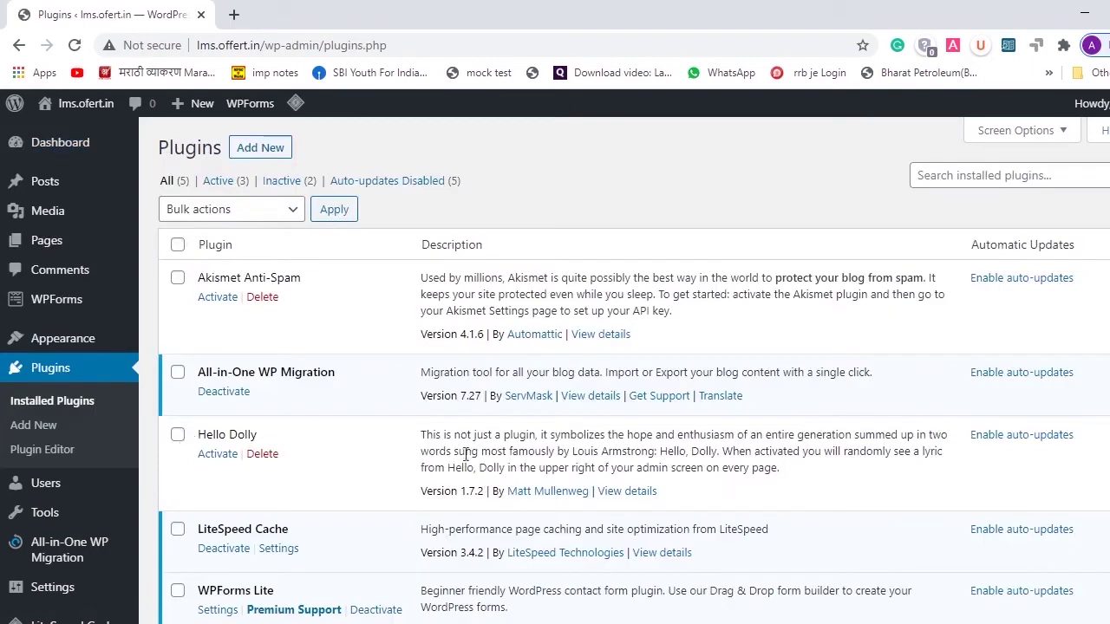
pyautogui.scroll(-2, 477, 458)
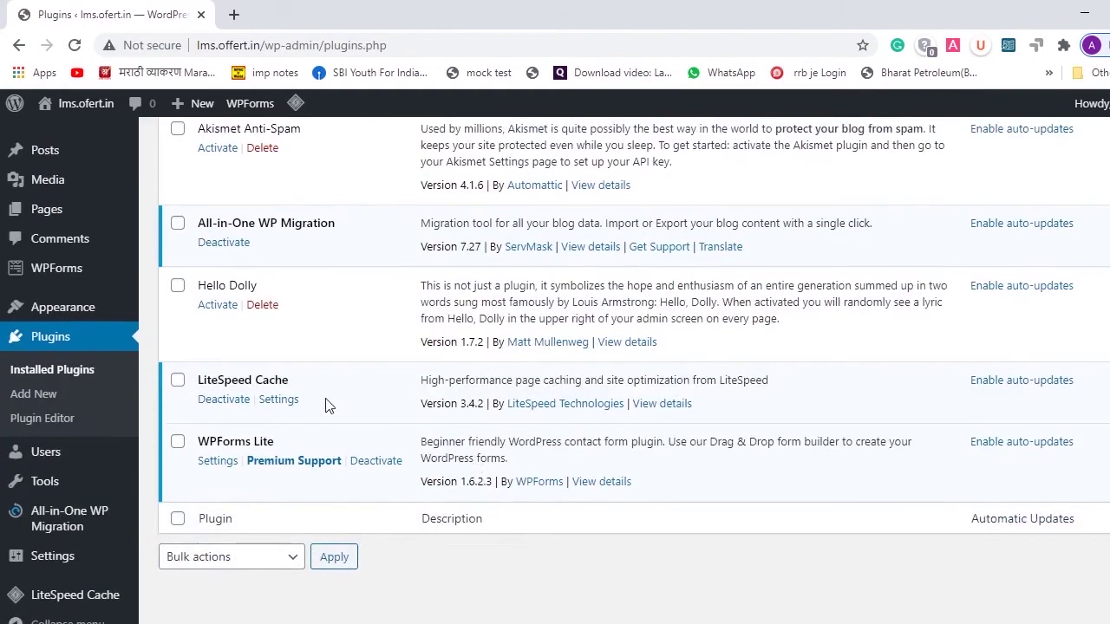
pyautogui.scroll(1, 342, 387)
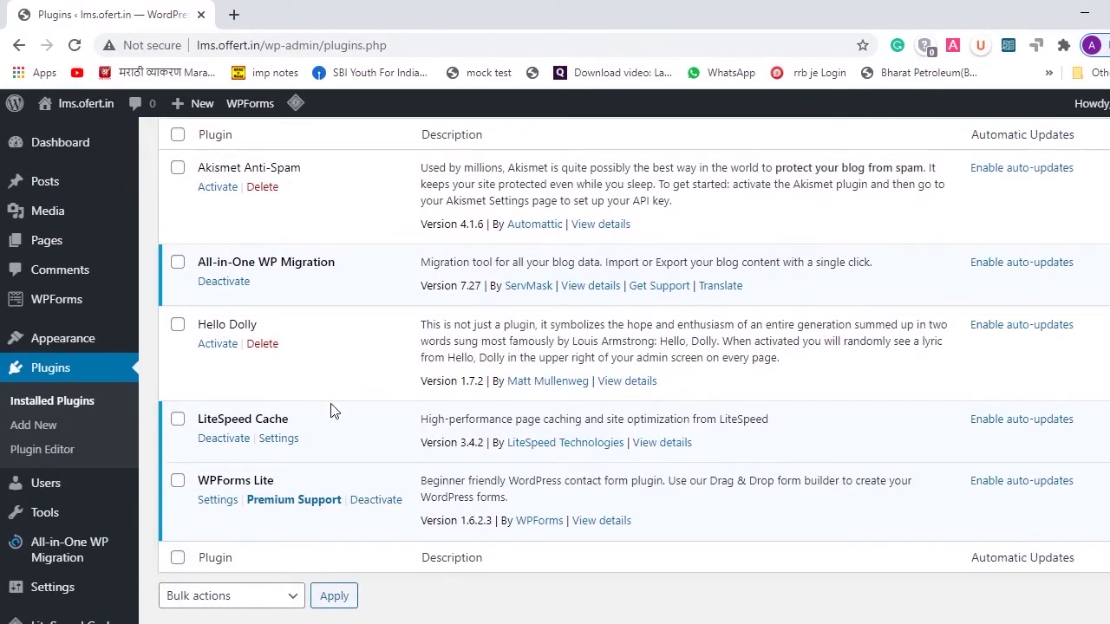
pyautogui.scroll(3, 378, 364)
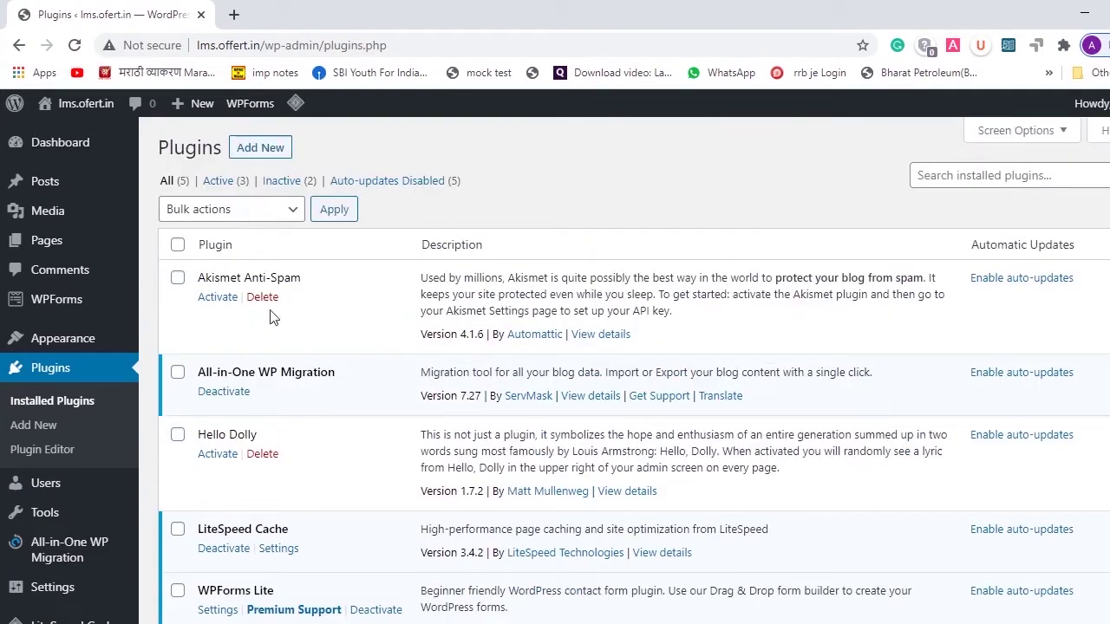
pyautogui.click(263, 454)
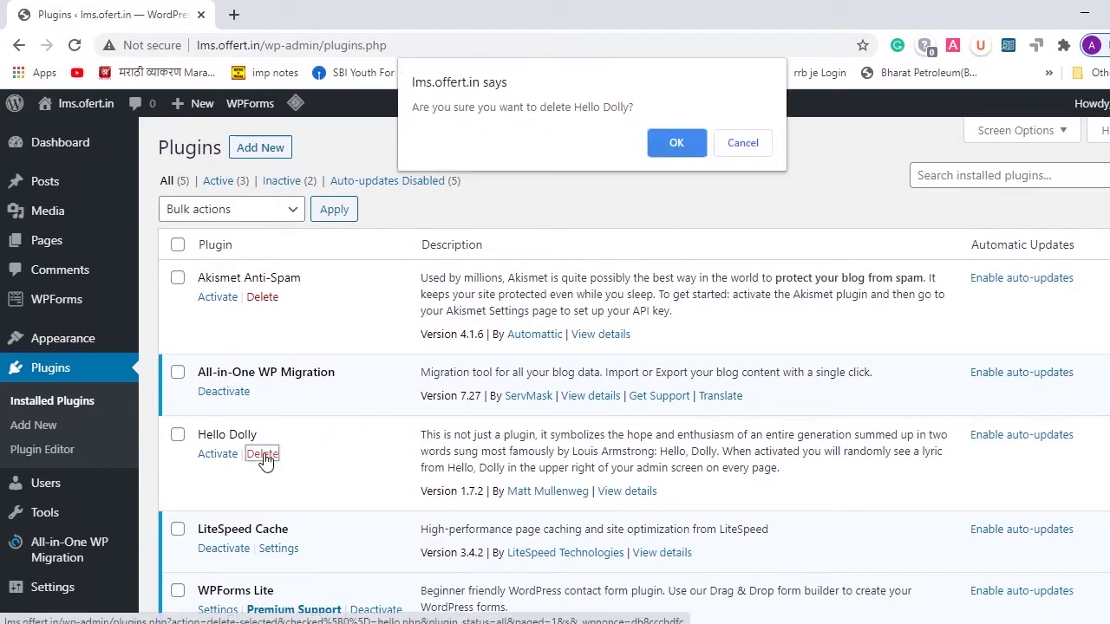
pyautogui.click(667, 153)
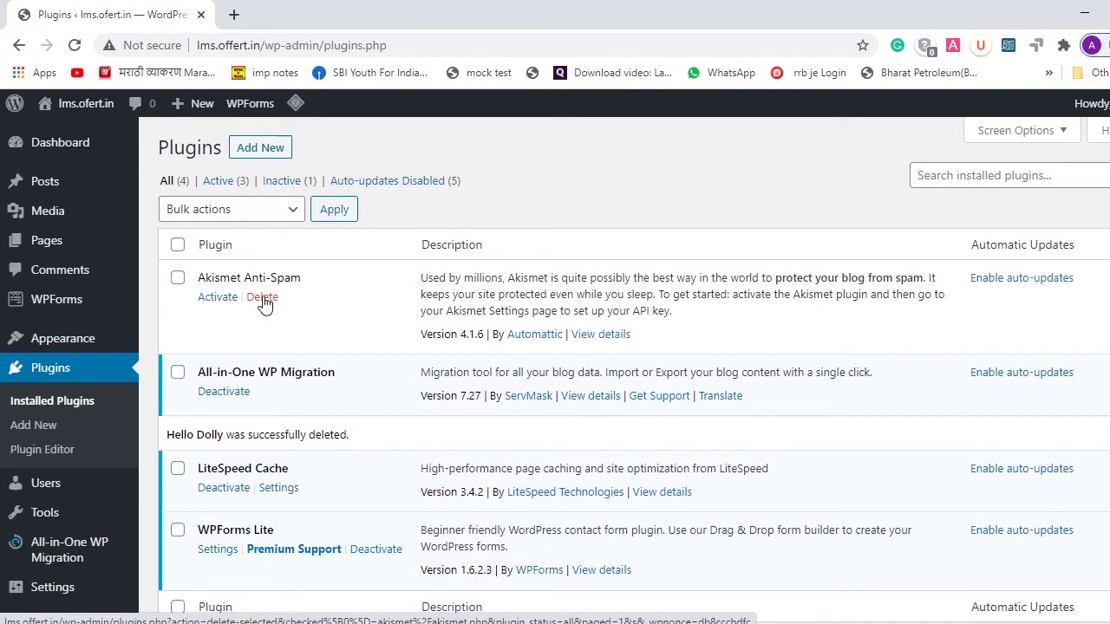
pyautogui.click(264, 300)
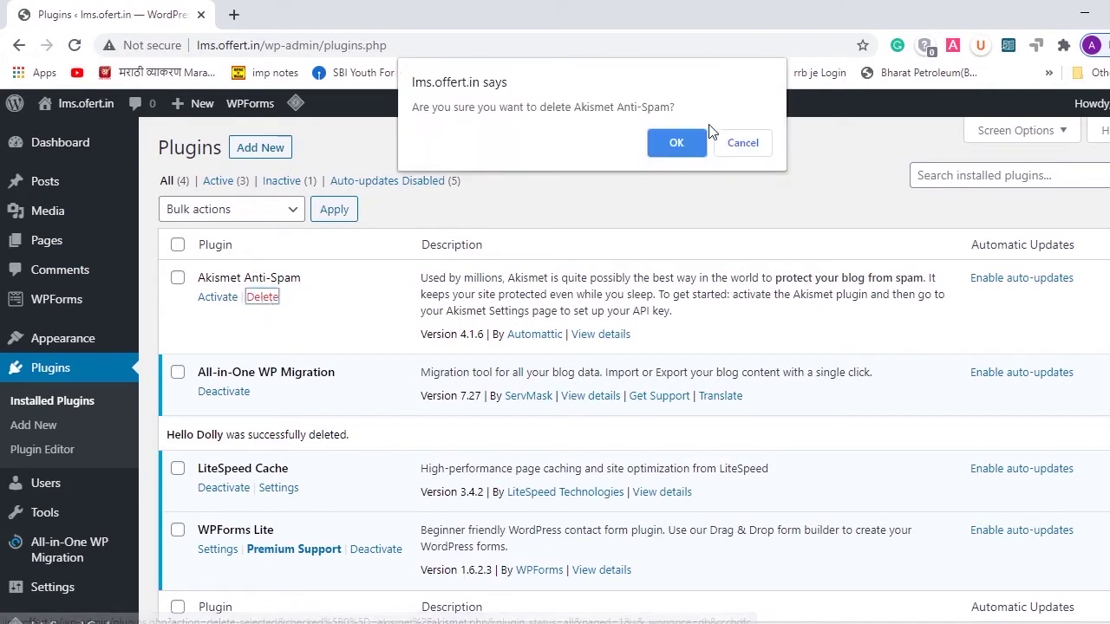
pyautogui.click(678, 143)
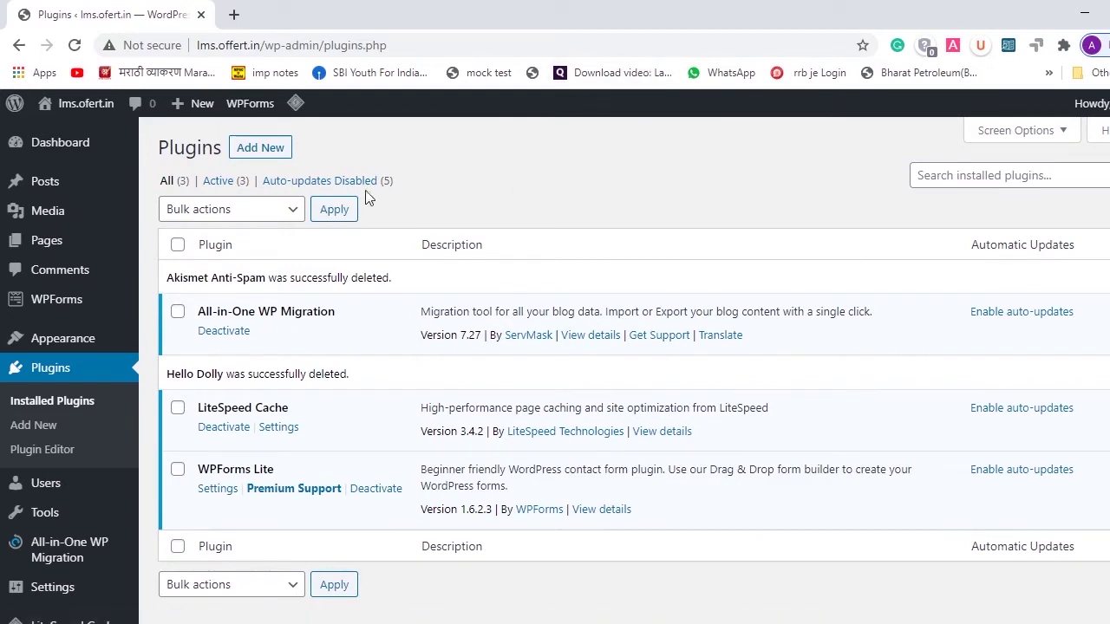
# - Search Add New plugins for 'tutor lms', then install and activate Tutor LMS
pyautogui.click(260, 148)
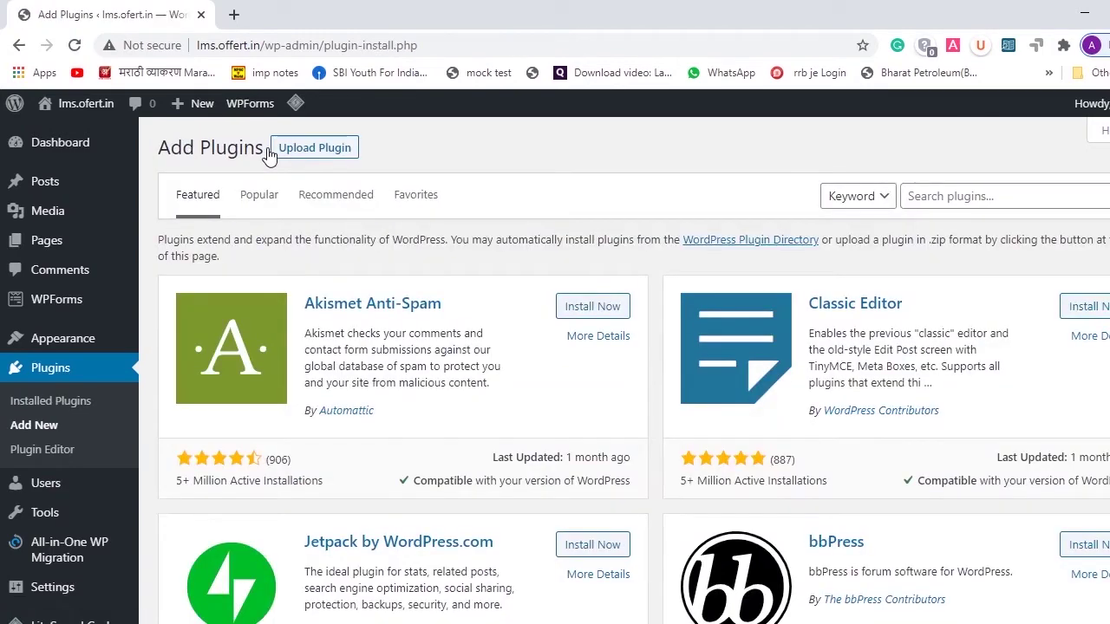
pyautogui.click(990, 197)
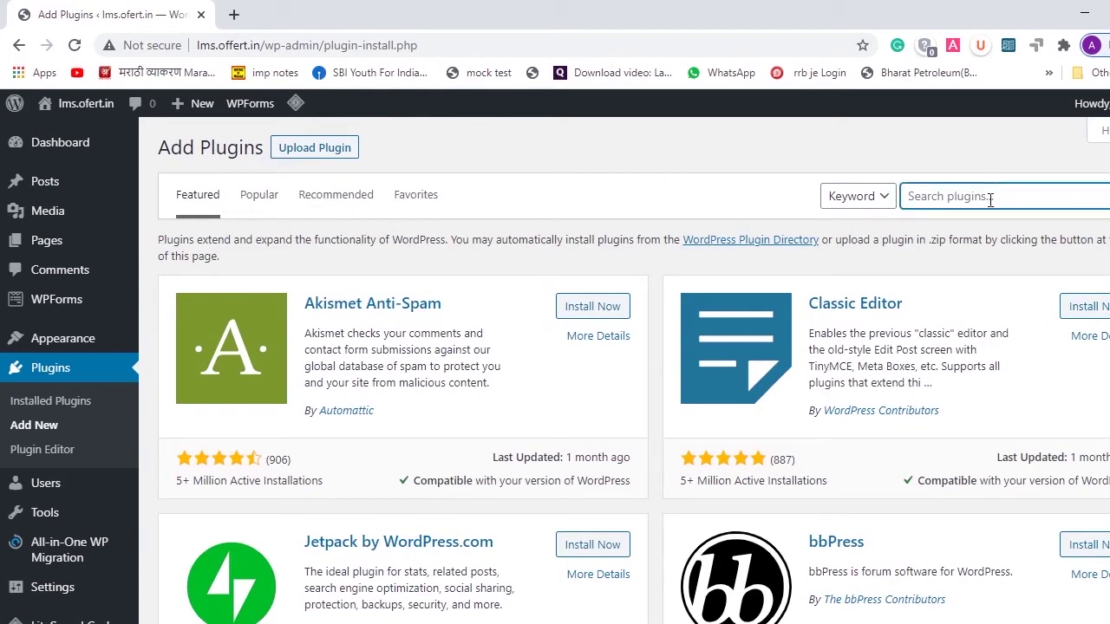
pyautogui.write('tutor lms')
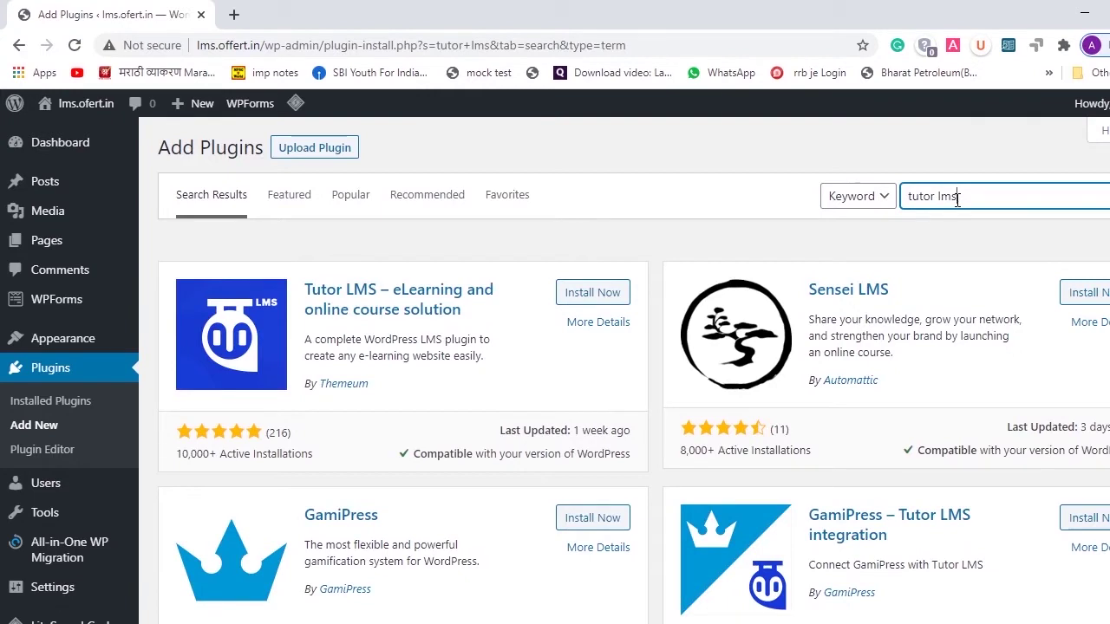
pyautogui.click(580, 299)
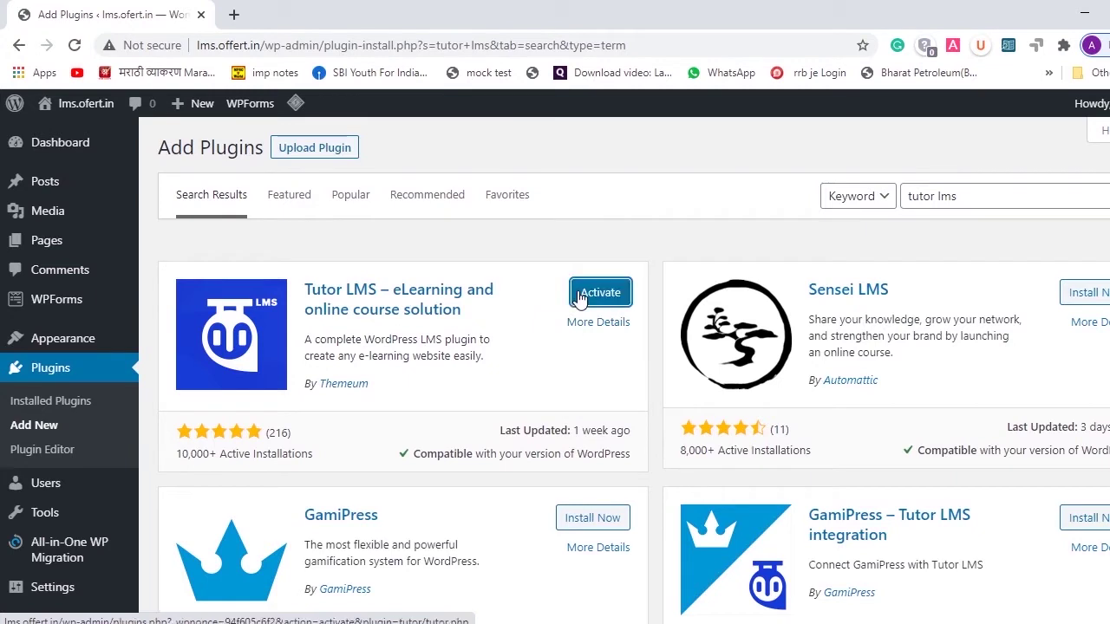
pyautogui.click(580, 297)
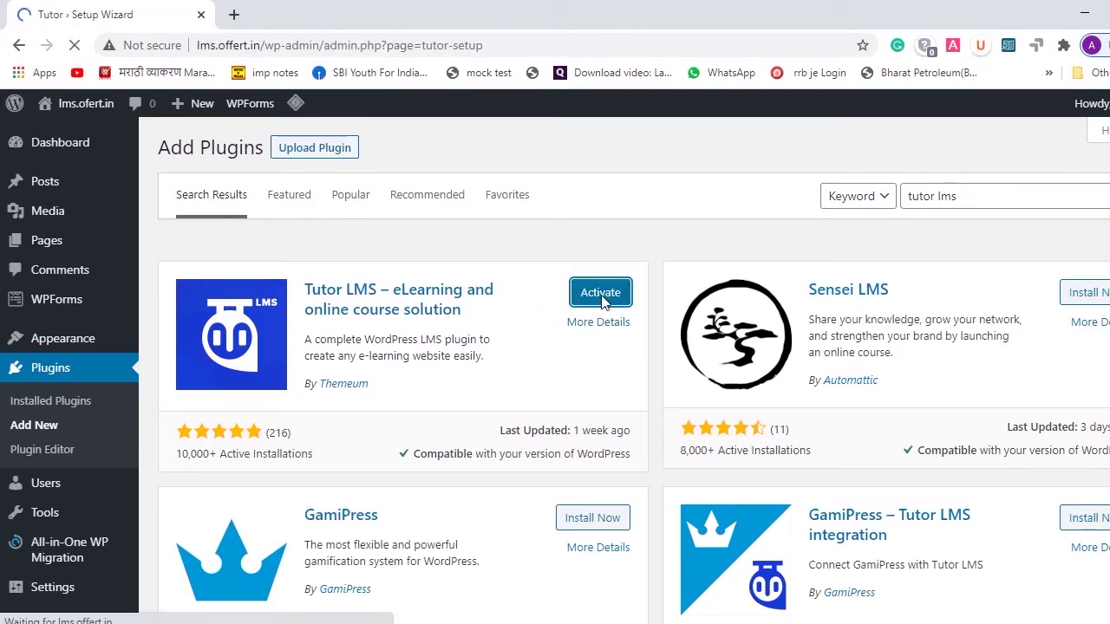
# - Begin the Tutor LMS setup wizard from its welcome screen with LET'S START
pyautogui.scroll(-3, 590, 417)
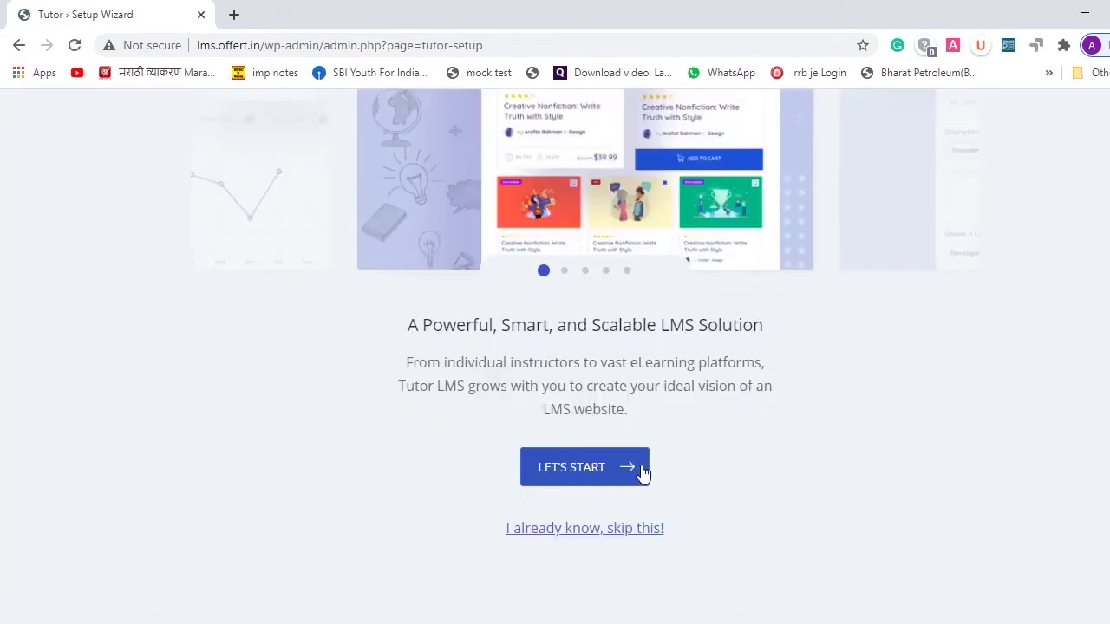
pyautogui.scroll(4, 643, 472)
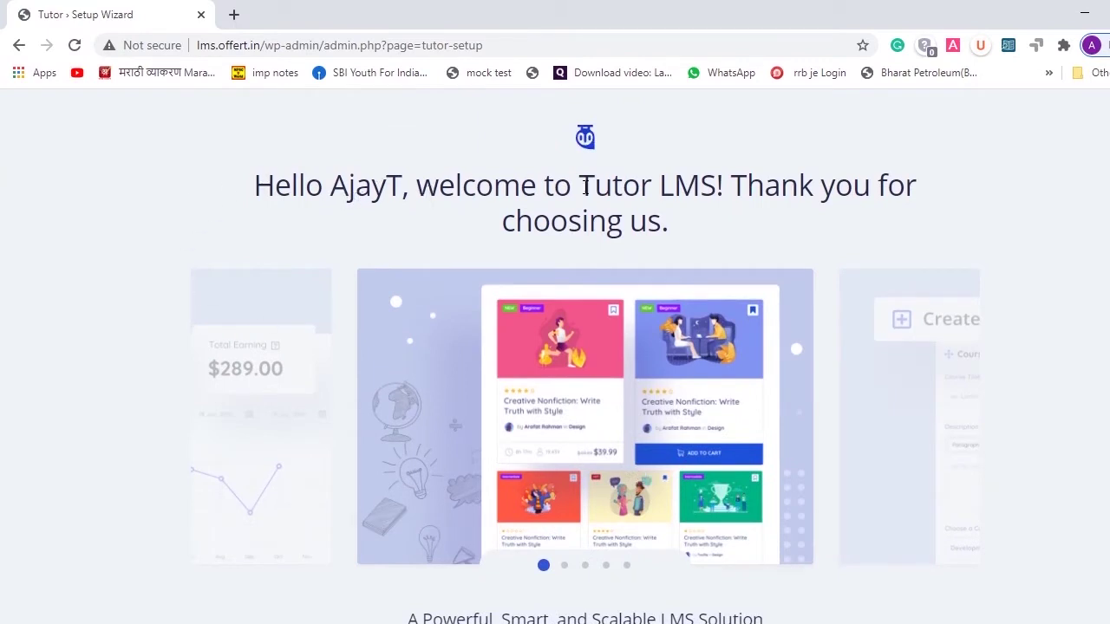
pyautogui.scroll(-4, 586, 186)
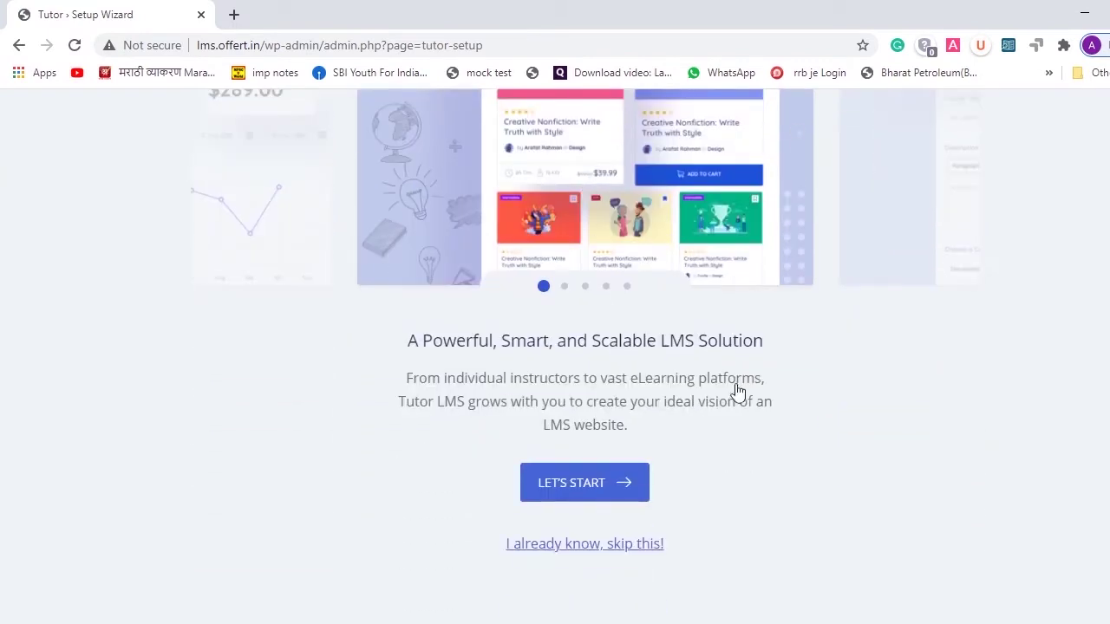
pyautogui.click(571, 483)
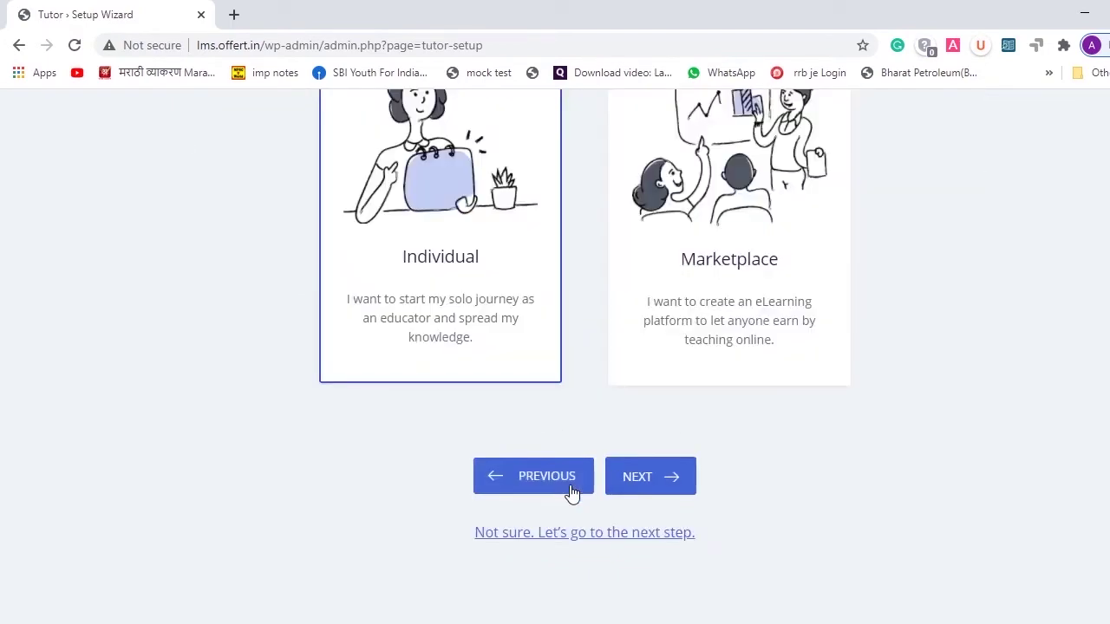
pyautogui.scroll(3, 814, 318)
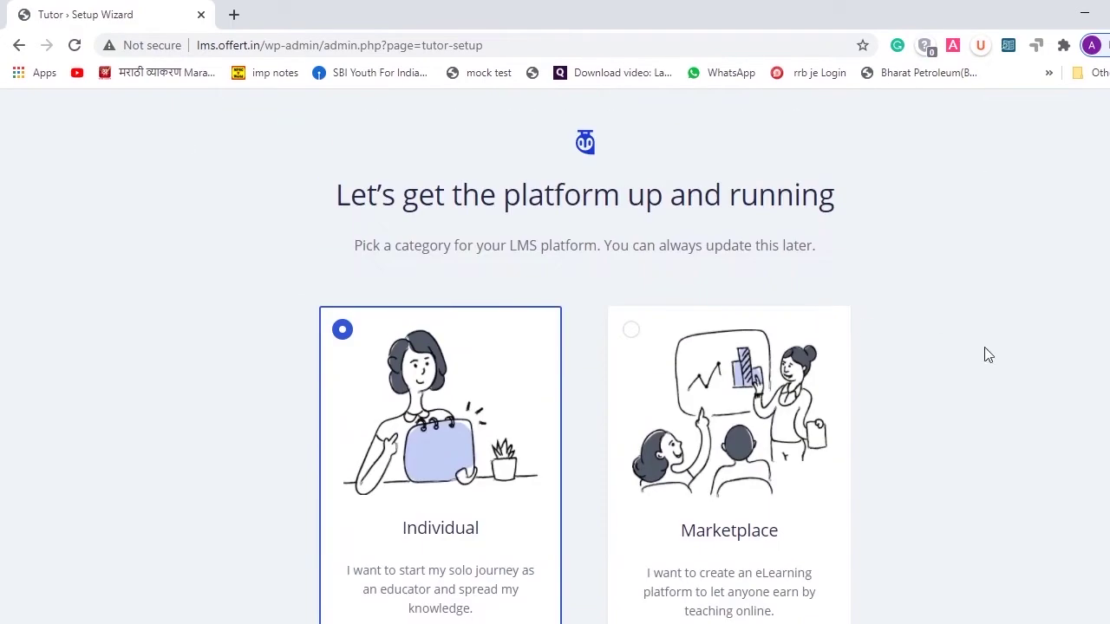
# - Choose Marketplace as the platform category and advance to General Settings
pyautogui.scroll(-2, 987, 353)
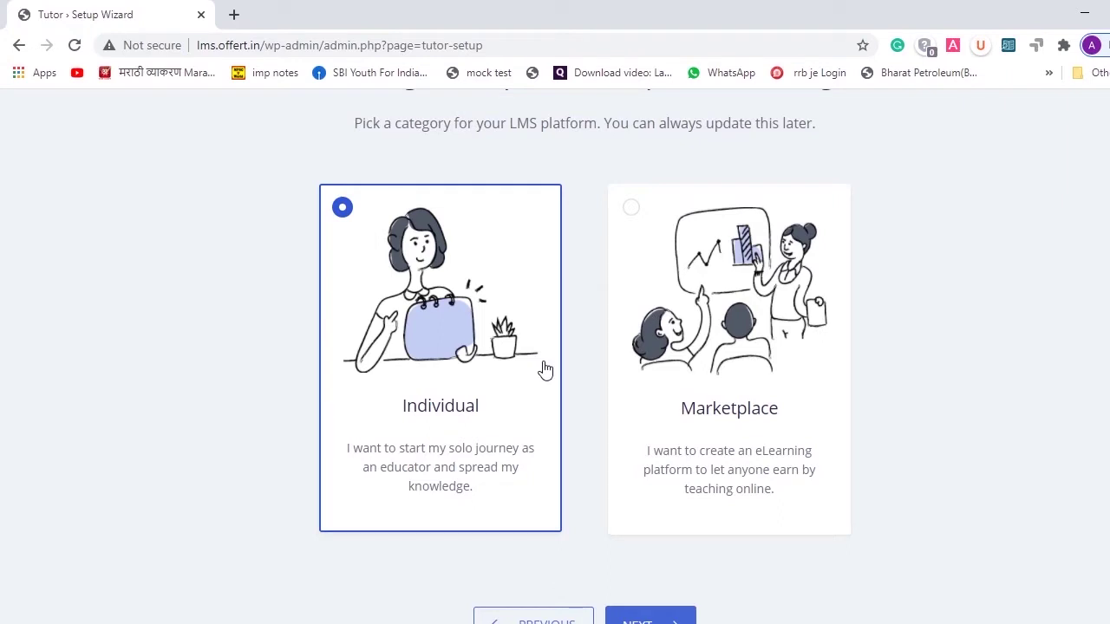
pyautogui.click(803, 359)
pyautogui.scroll(-2, 667, 441)
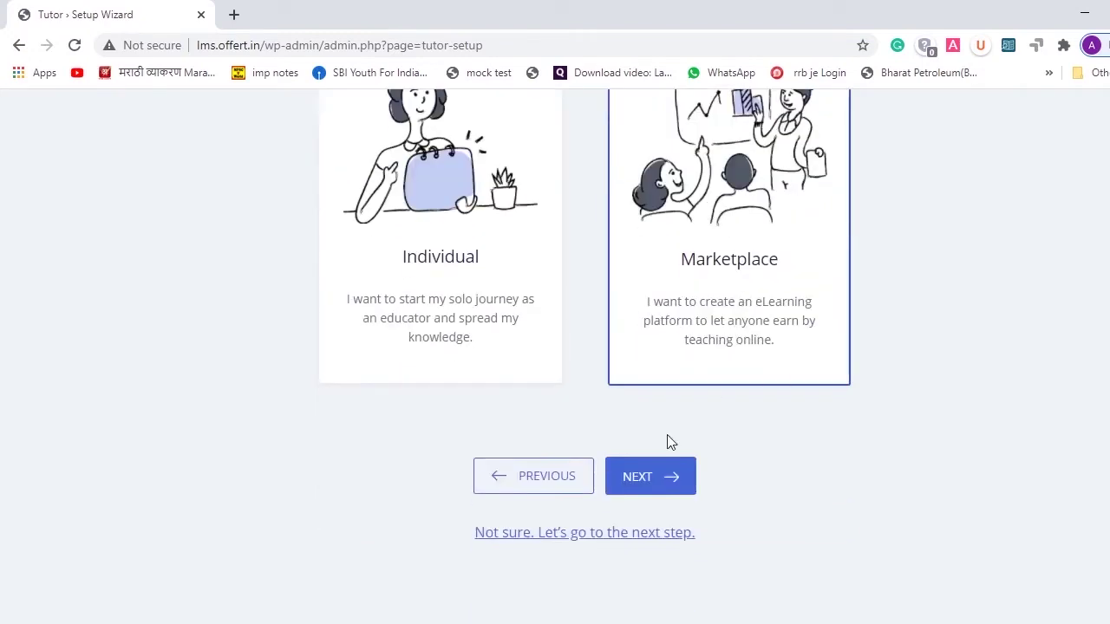
pyautogui.click(632, 482)
pyautogui.scroll(2, 815, 276)
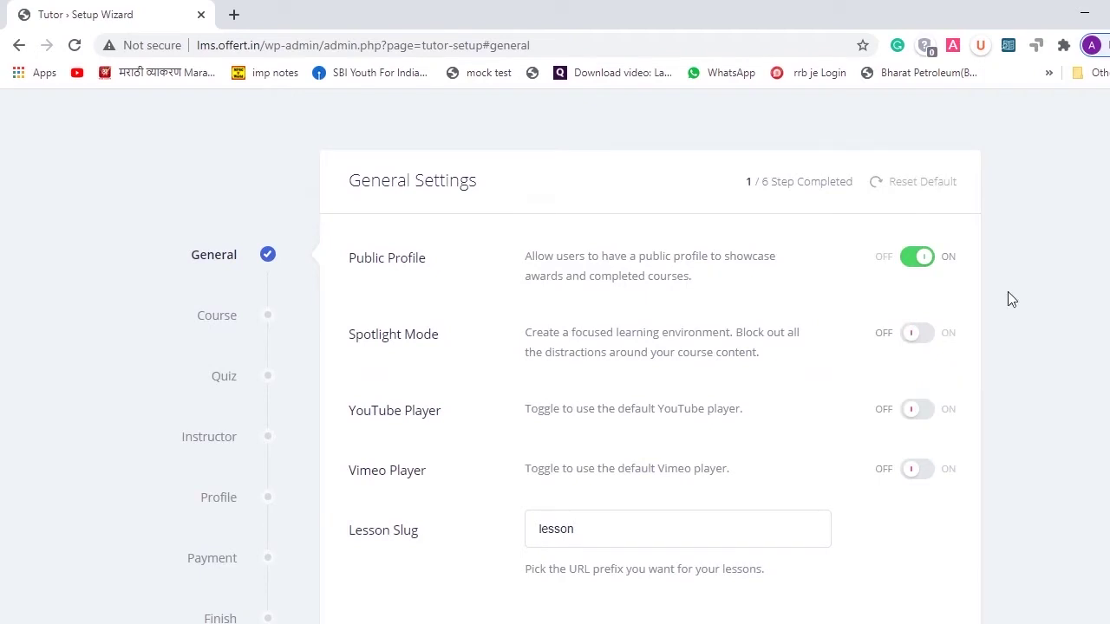
# - Turn on Spotlight Mode and the default YouTube and Vimeo players in General Settings
pyautogui.click(922, 336)
pyautogui.click(924, 418)
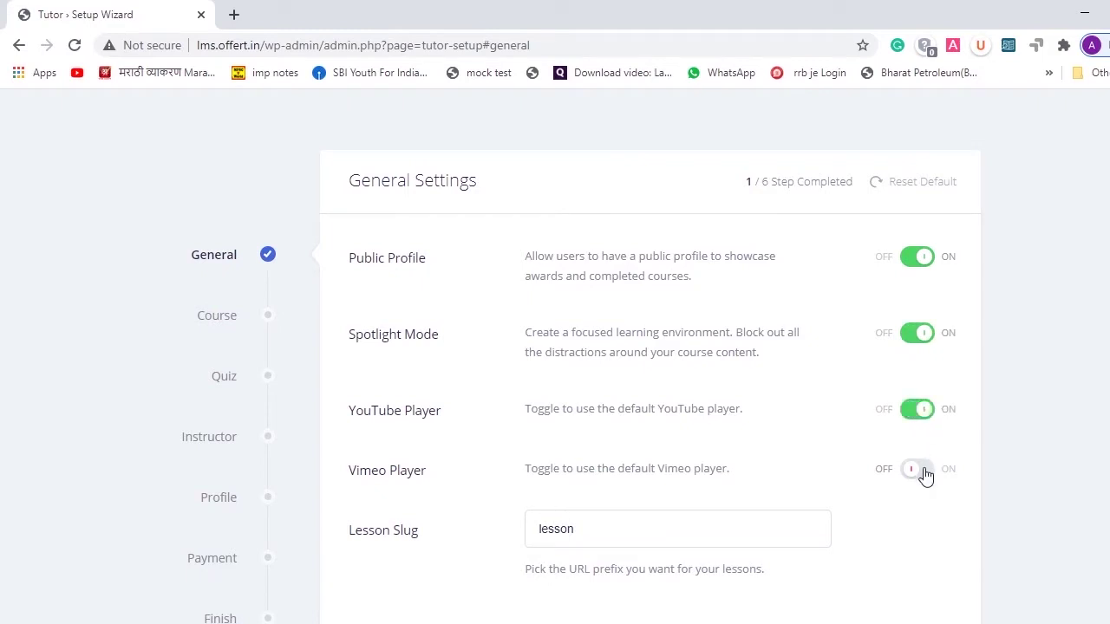
pyautogui.click(923, 472)
pyautogui.scroll(-2, 926, 476)
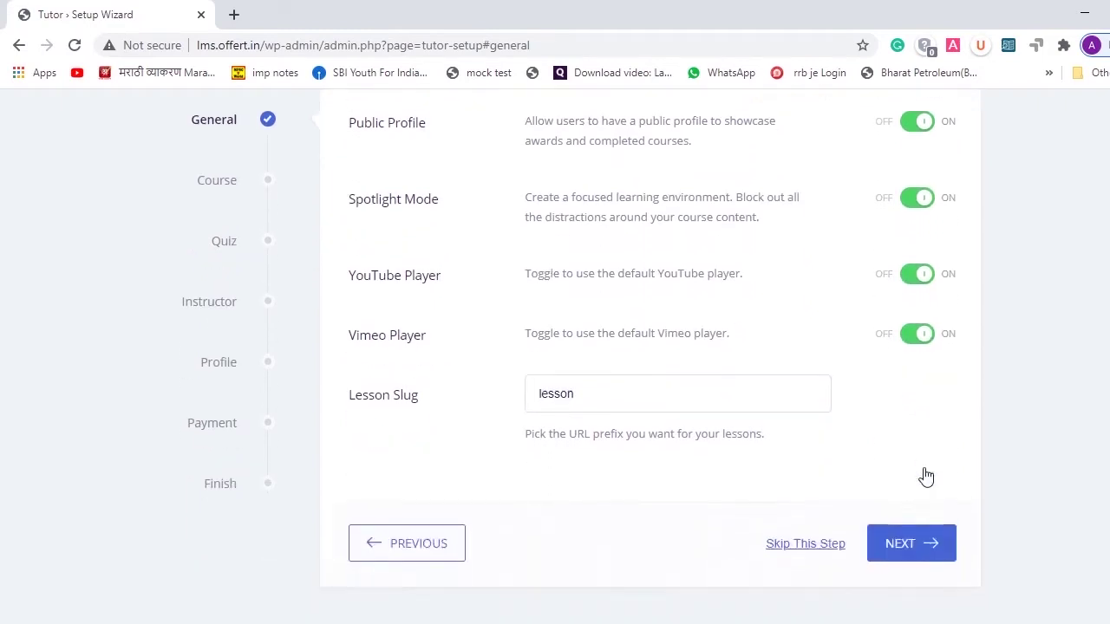
pyautogui.click(916, 545)
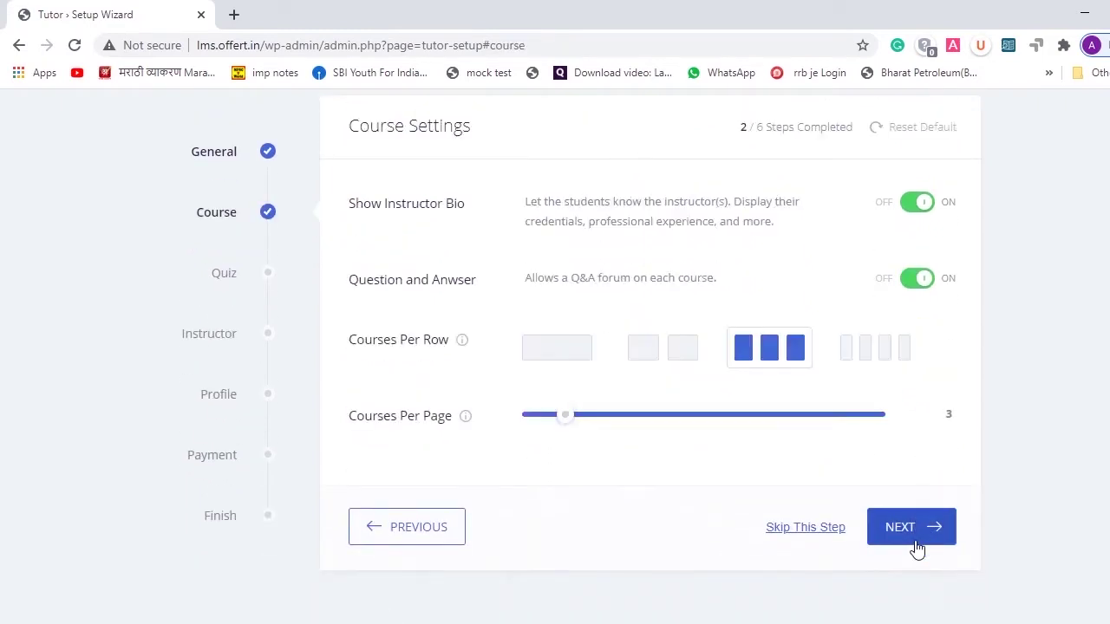
# - Raise Courses Per Page to 21 and advance to Quiz Settings
pyautogui.scroll(1, 916, 546)
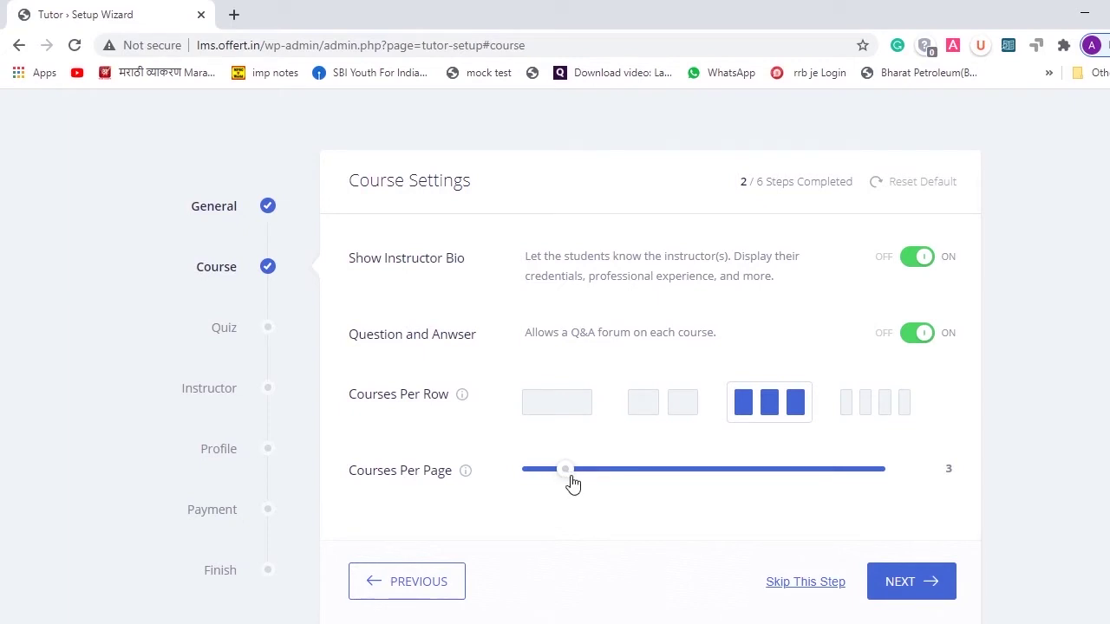
pyautogui.moveTo(614, 474); pyautogui.dragTo(776, 468)
pyautogui.click(899, 589)
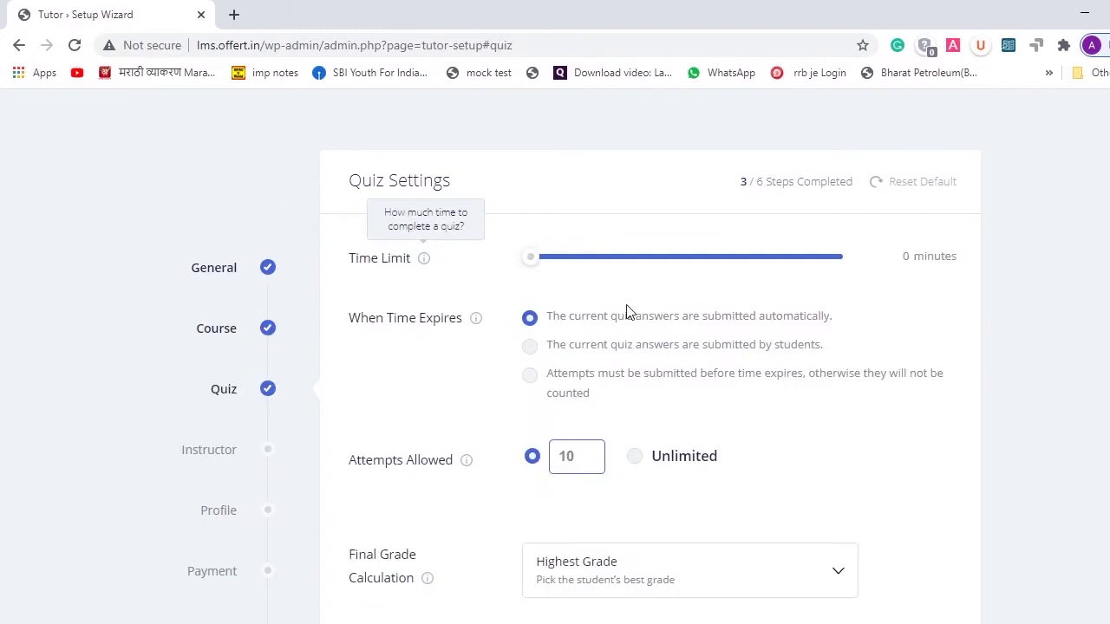
# - Keep quizzes student-submitted with unlimited attempts graded by last attempt, and enable instructor earning
pyautogui.scroll(-1, 629, 308)
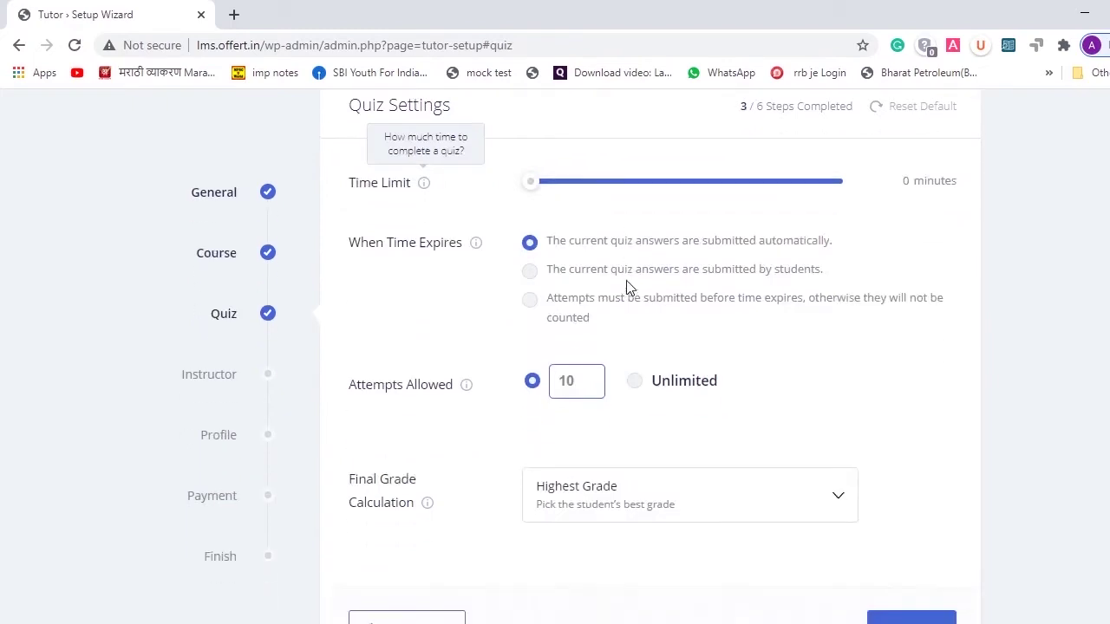
pyautogui.scroll(1, 628, 291)
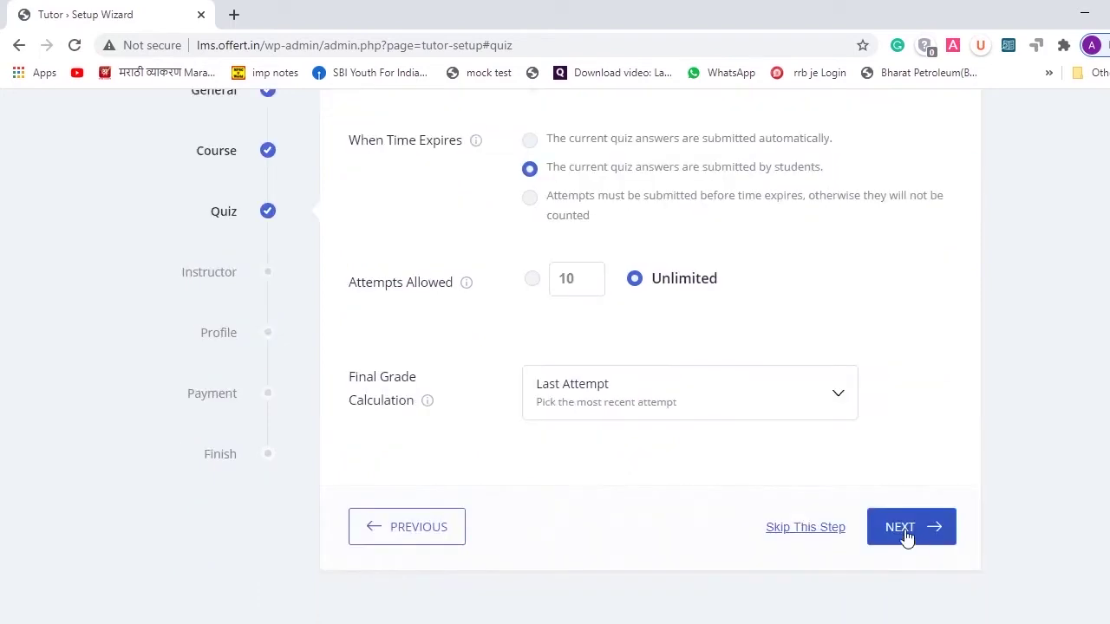
pyautogui.click(905, 531)
pyautogui.click(930, 359)
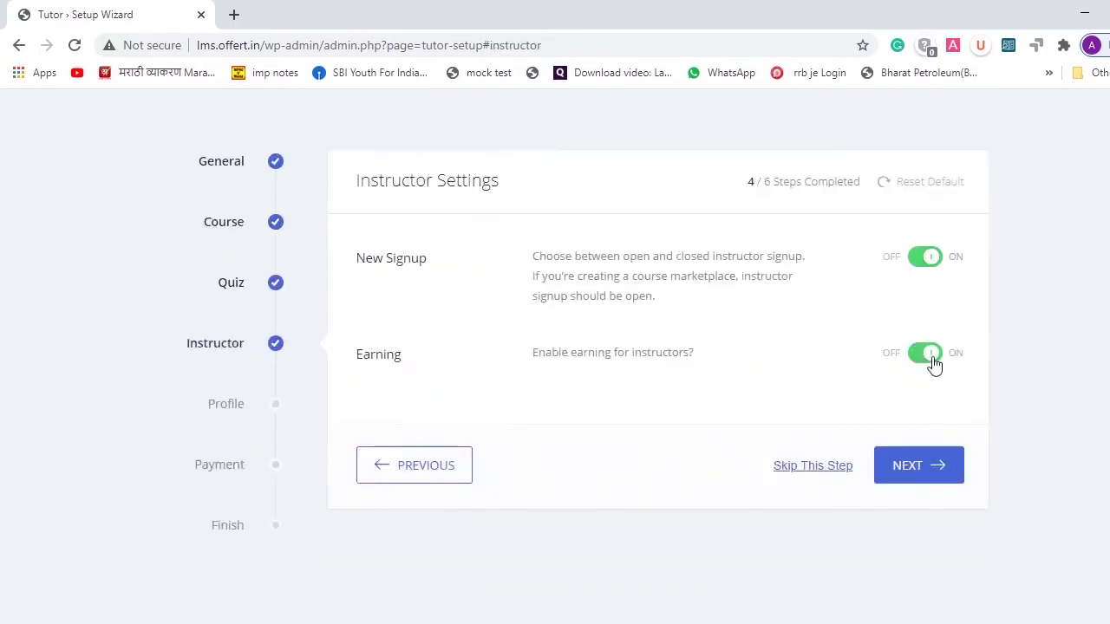
pyautogui.click(910, 469)
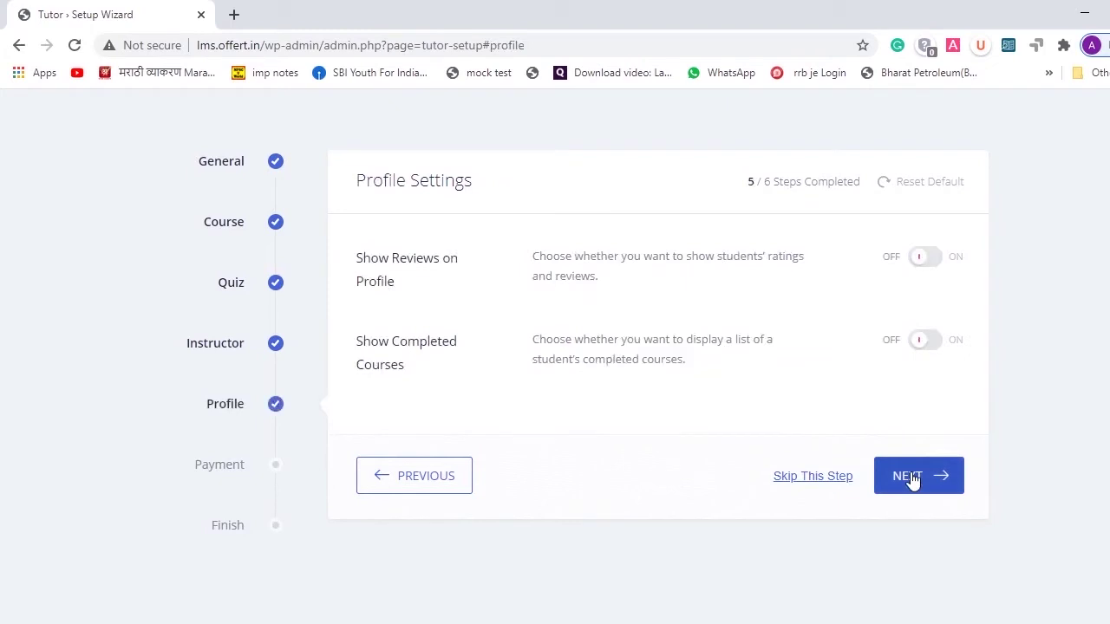
# - Show reviews on profiles, leave completed courses hidden, and advance to Payment Settings
pyautogui.click(938, 261)
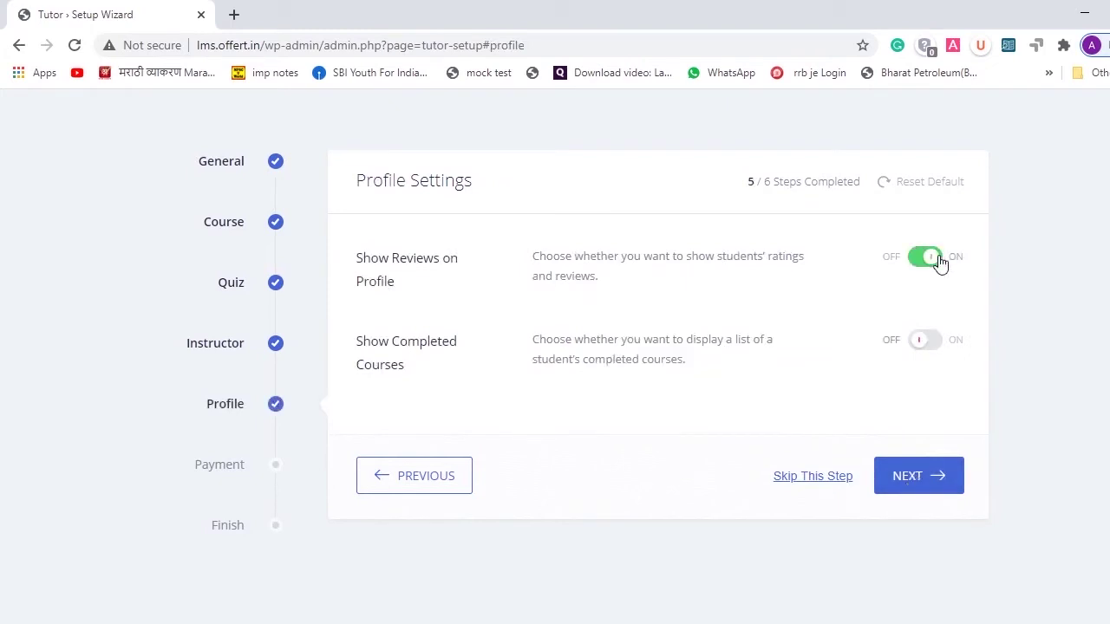
pyautogui.click(932, 352)
pyautogui.click(917, 348)
pyautogui.click(940, 343)
pyautogui.click(918, 343)
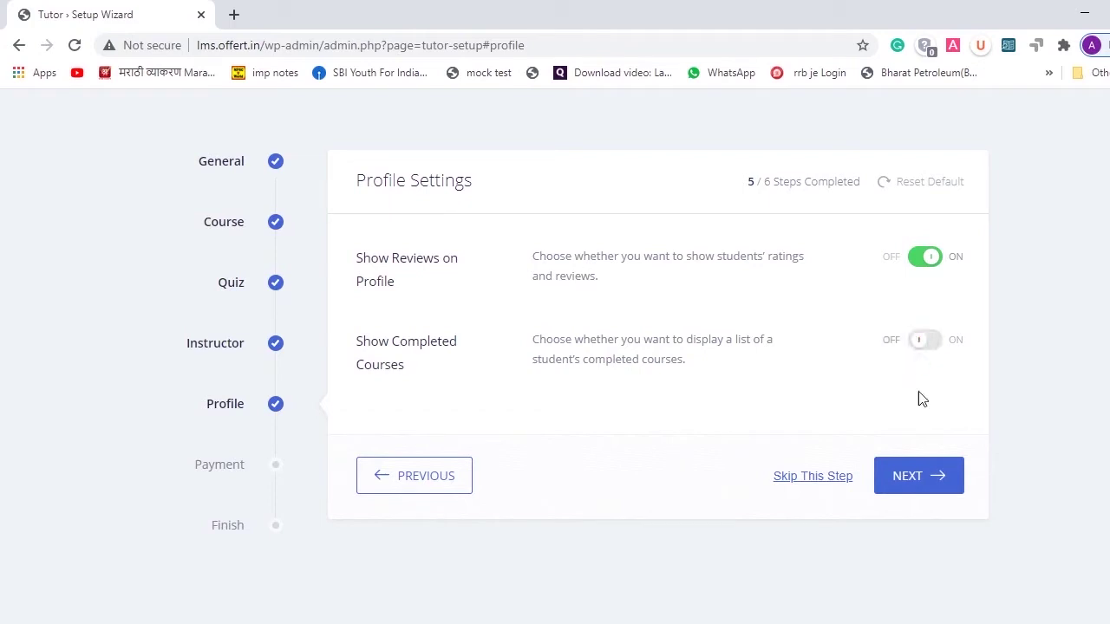
pyautogui.click(935, 479)
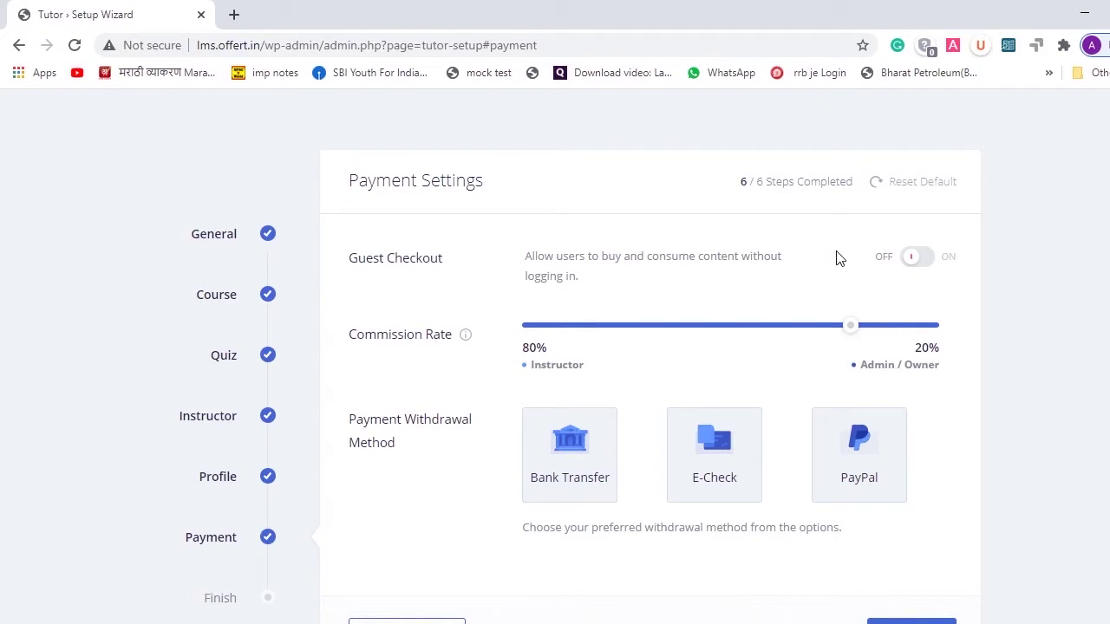
# - Allow guest checkout, choose Bank Transfer for withdrawals, and finish the setup wizard
pyautogui.click(922, 260)
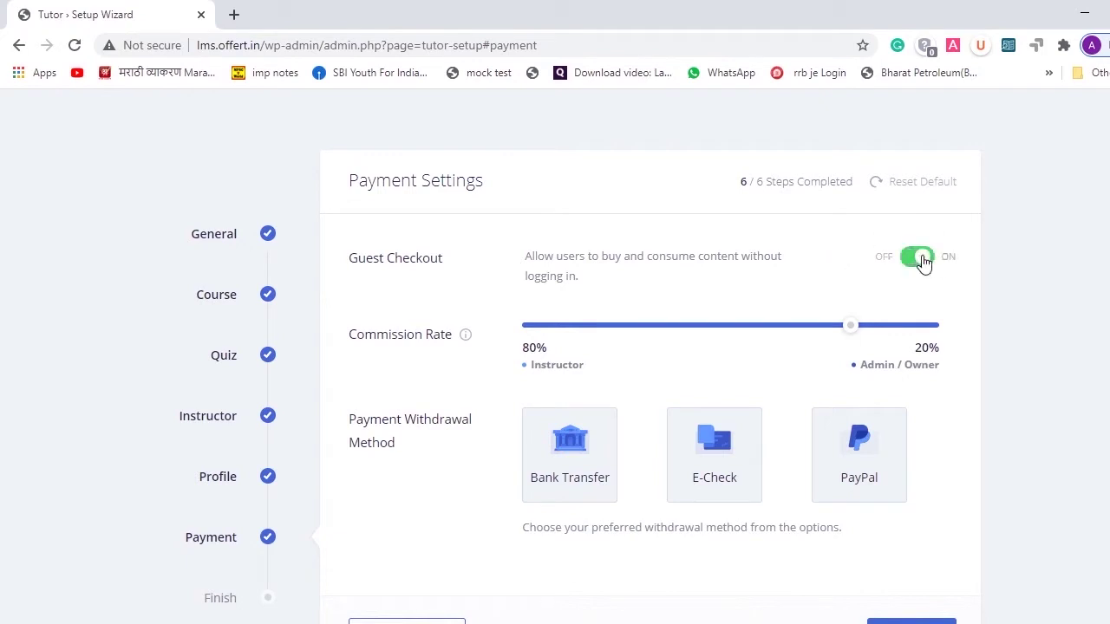
pyautogui.scroll(-2, 922, 263)
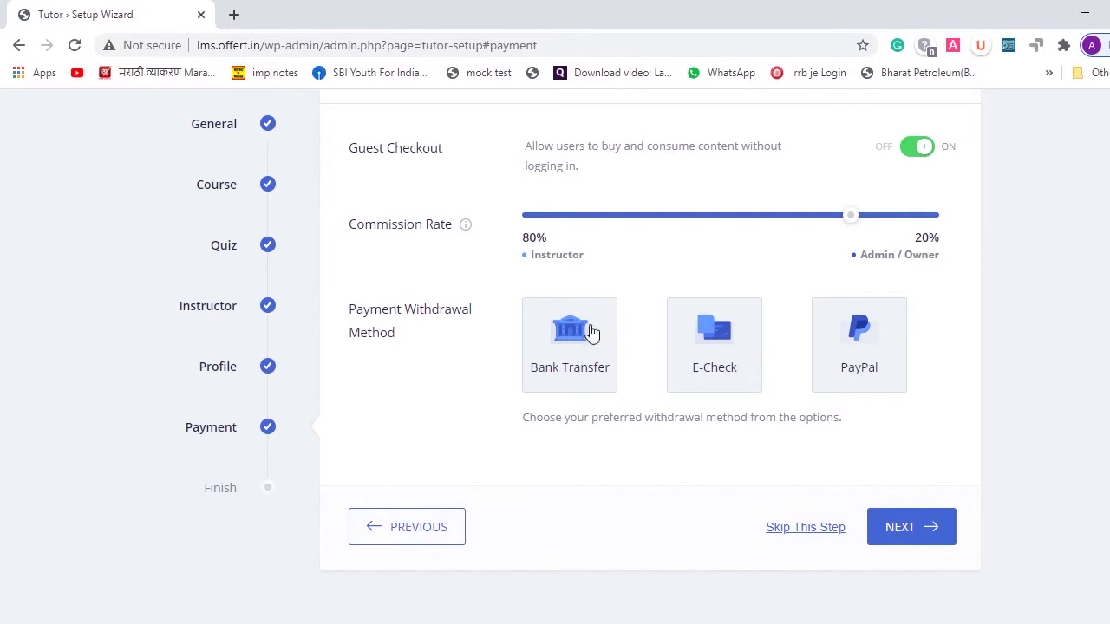
pyautogui.click(576, 347)
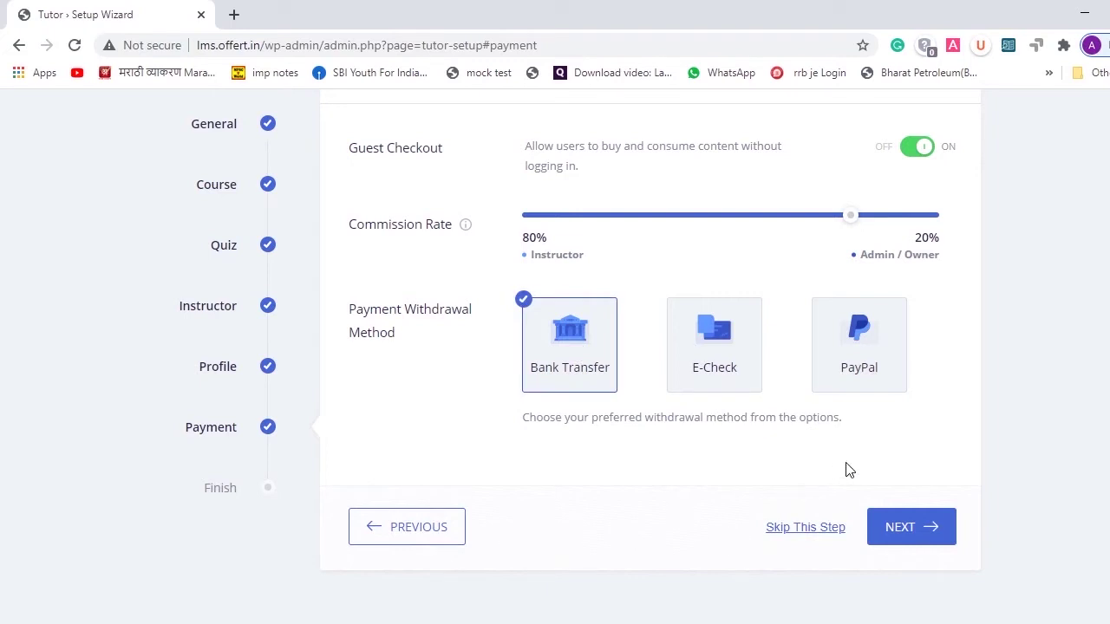
pyautogui.click(894, 537)
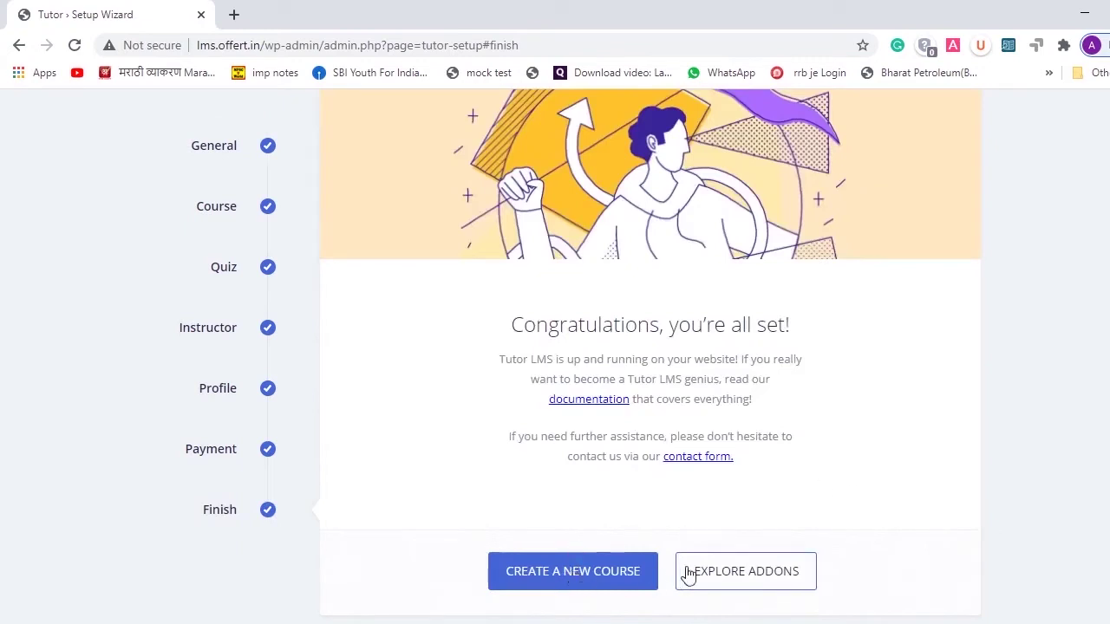
pyautogui.scroll(-1, 839, 461)
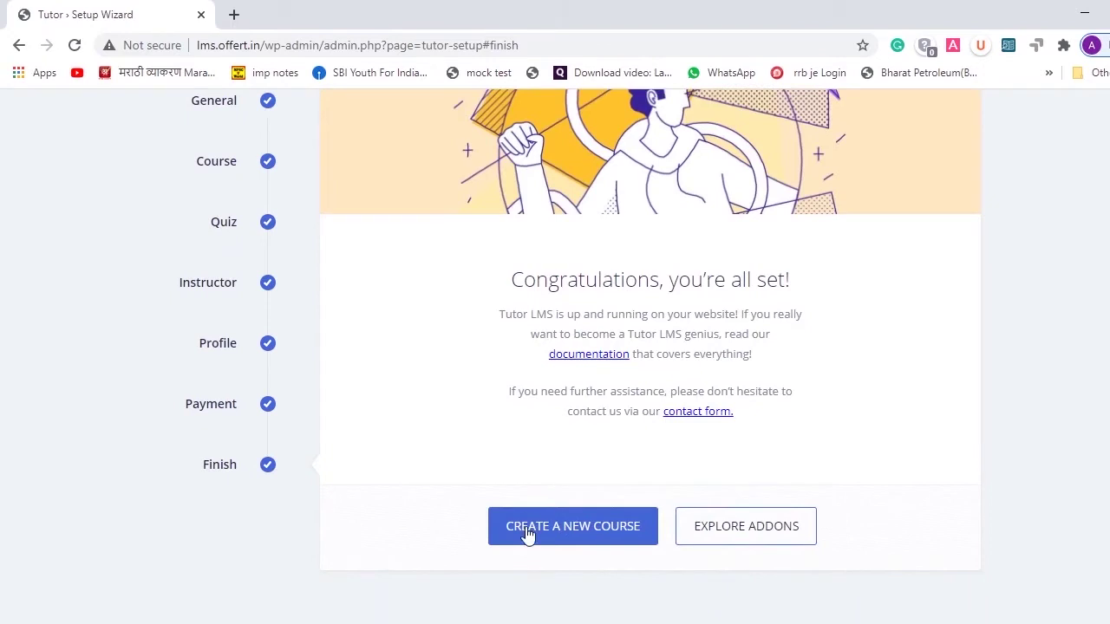
pyautogui.scroll(3, 837, 338)
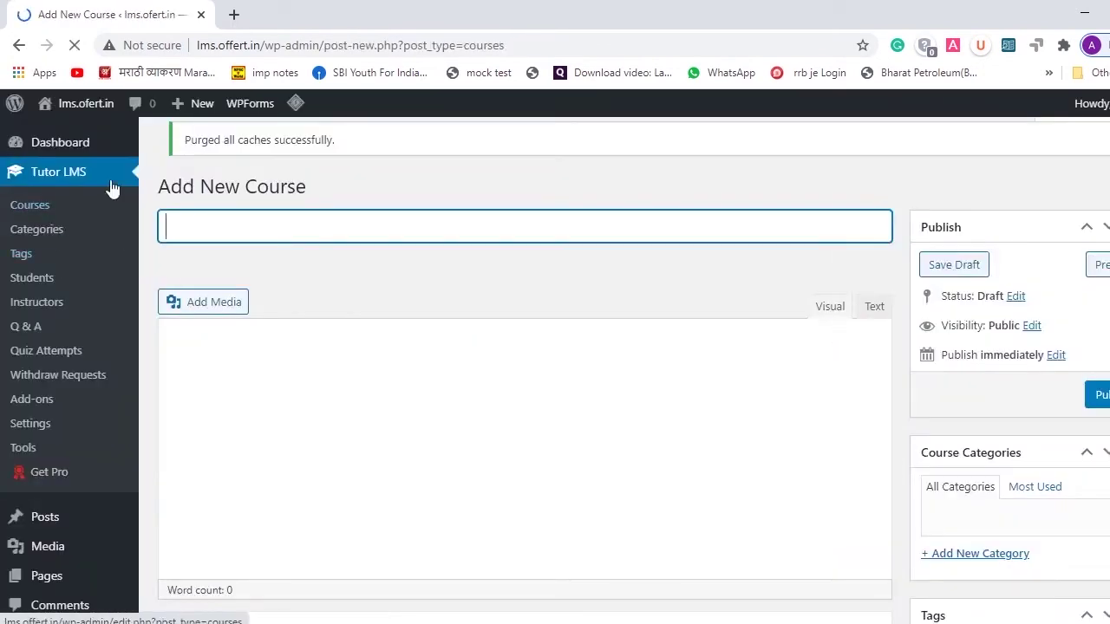
# - Delete the Twenty Nineteen theme from Appearance > Themes
pyautogui.scroll(-2, 54, 366)
pyautogui.scroll(-4, 54, 366)
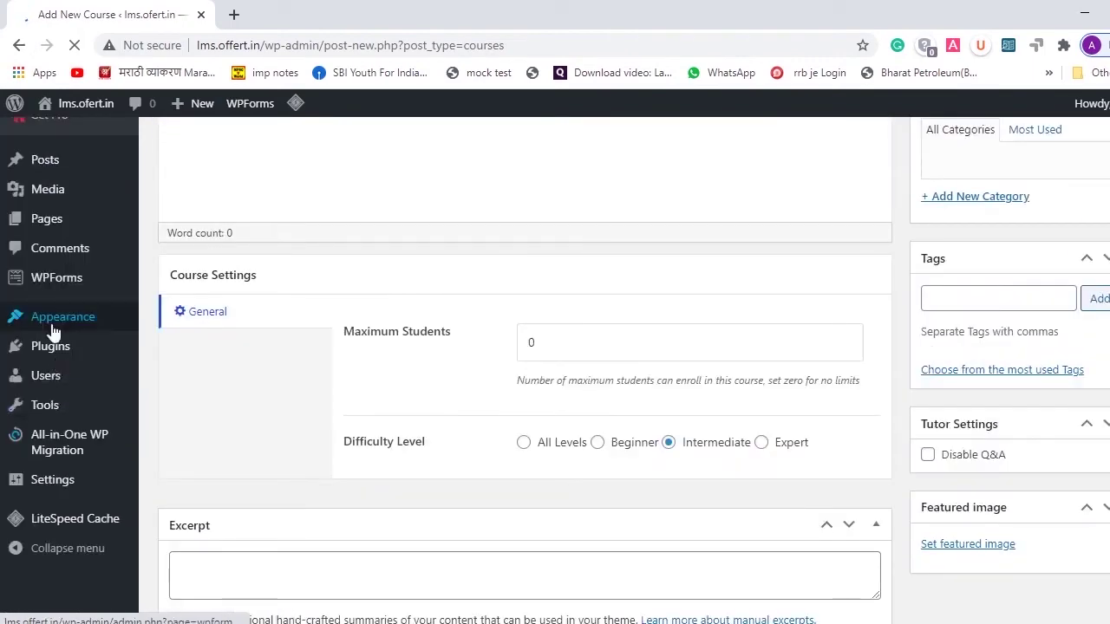
pyautogui.scroll(-3, 54, 330)
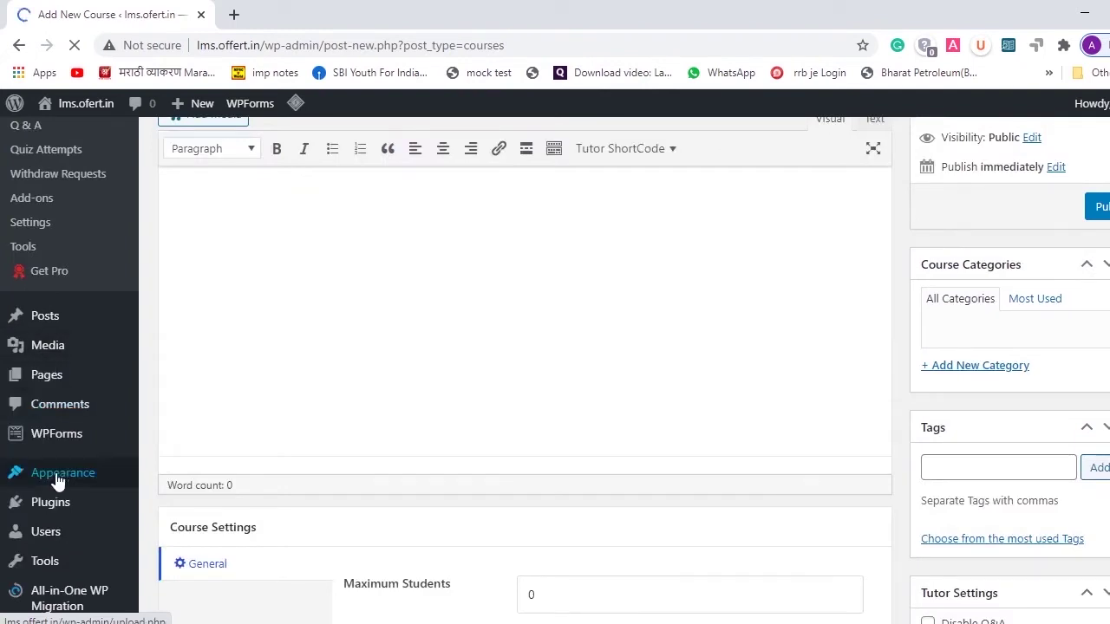
pyautogui.moveTo(68, 482)
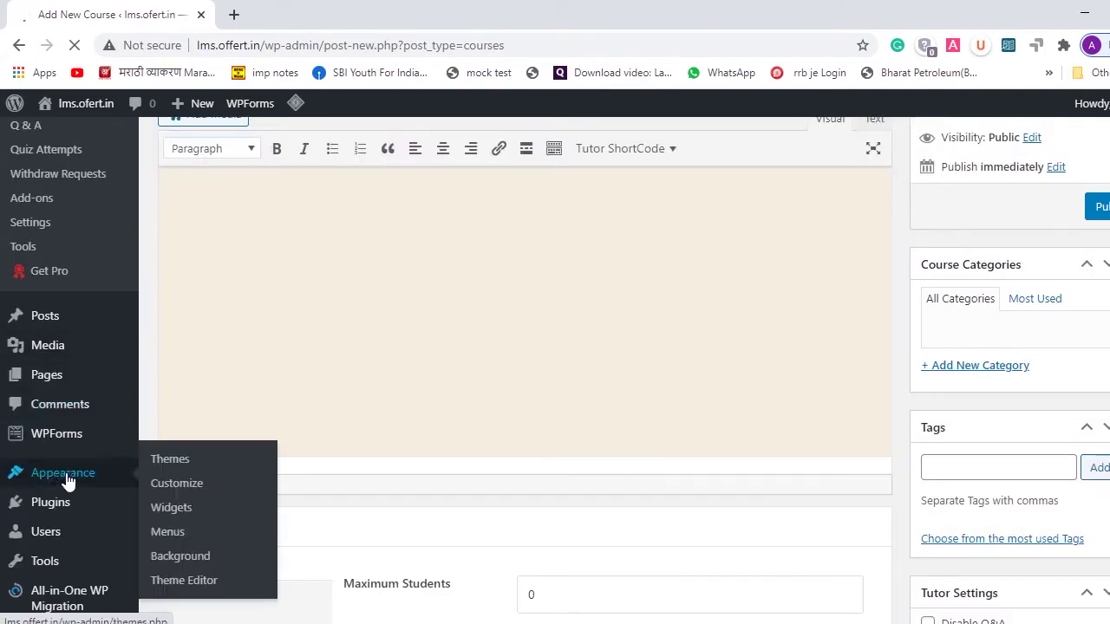
pyautogui.click(172, 461)
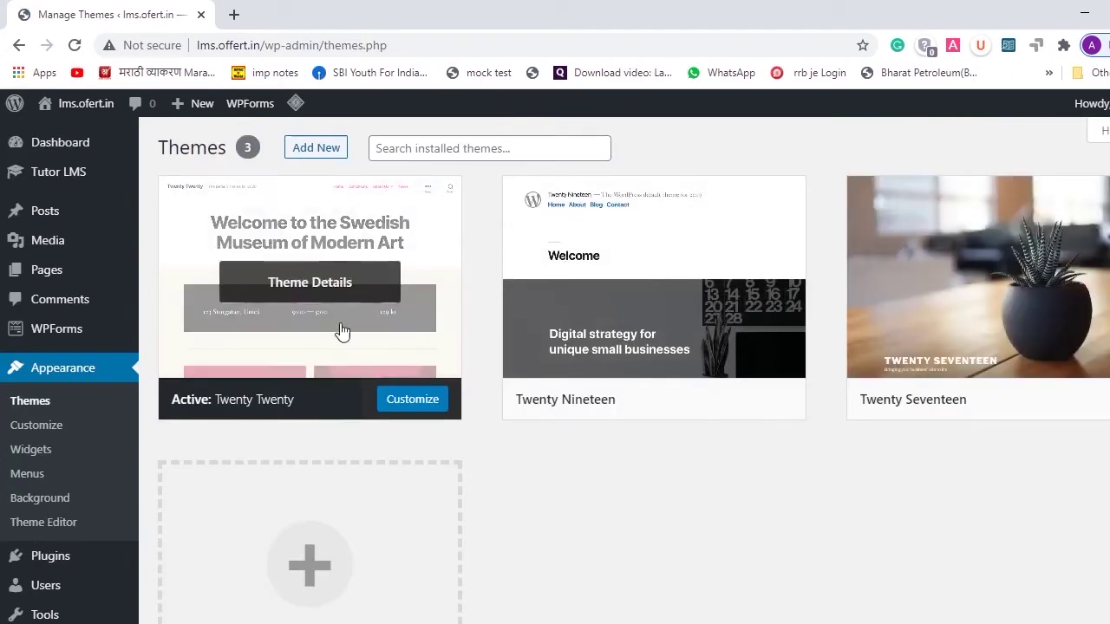
pyautogui.click(772, 299)
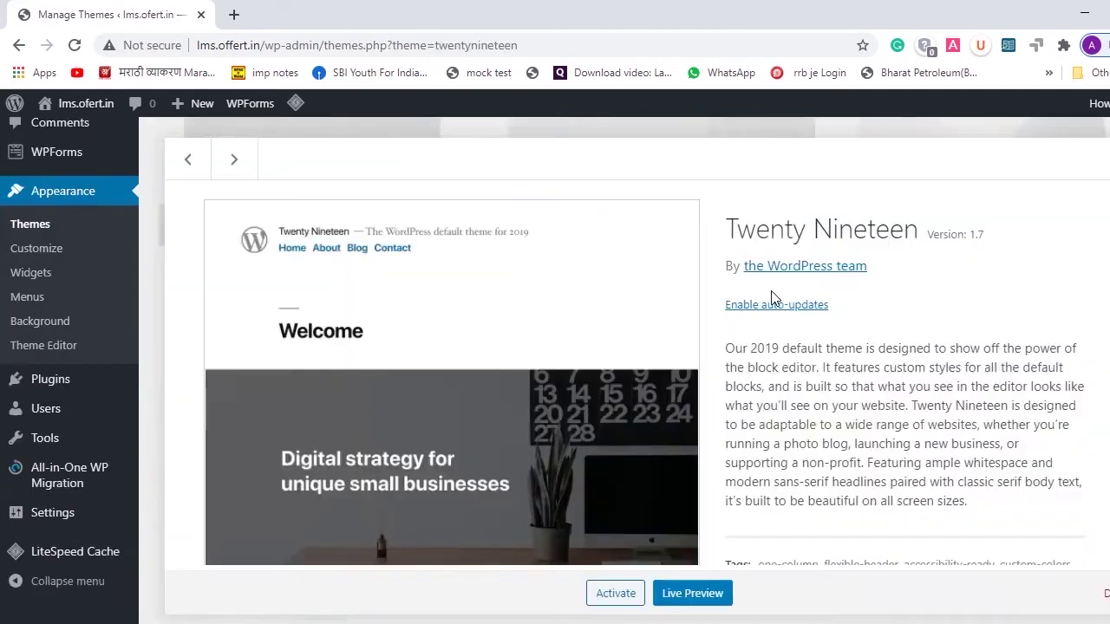
pyautogui.click(1103, 593)
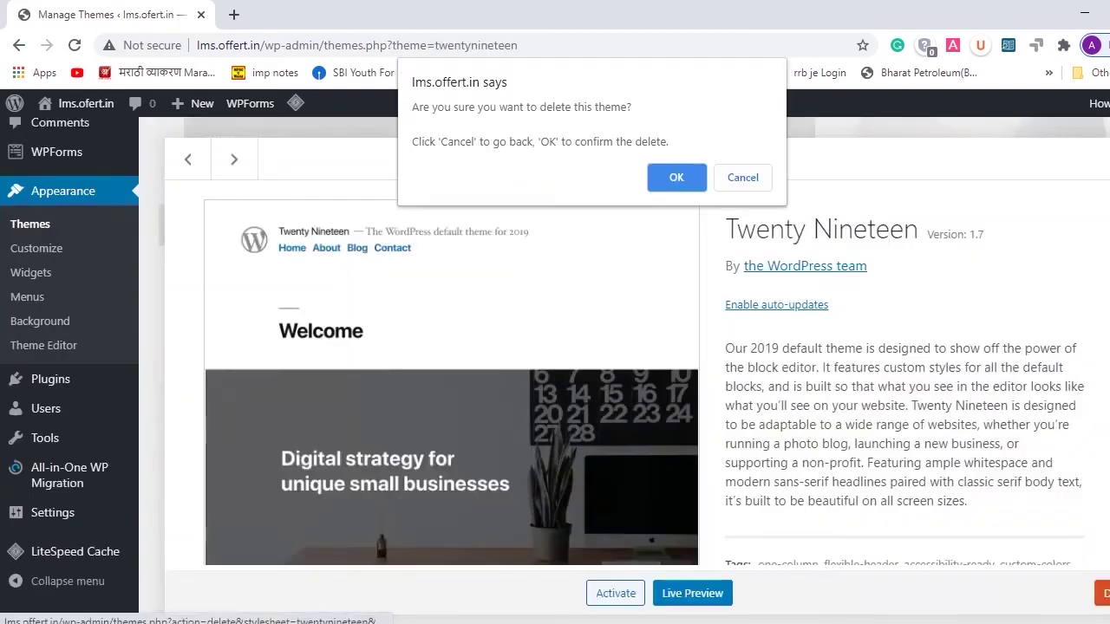
pyautogui.click(688, 179)
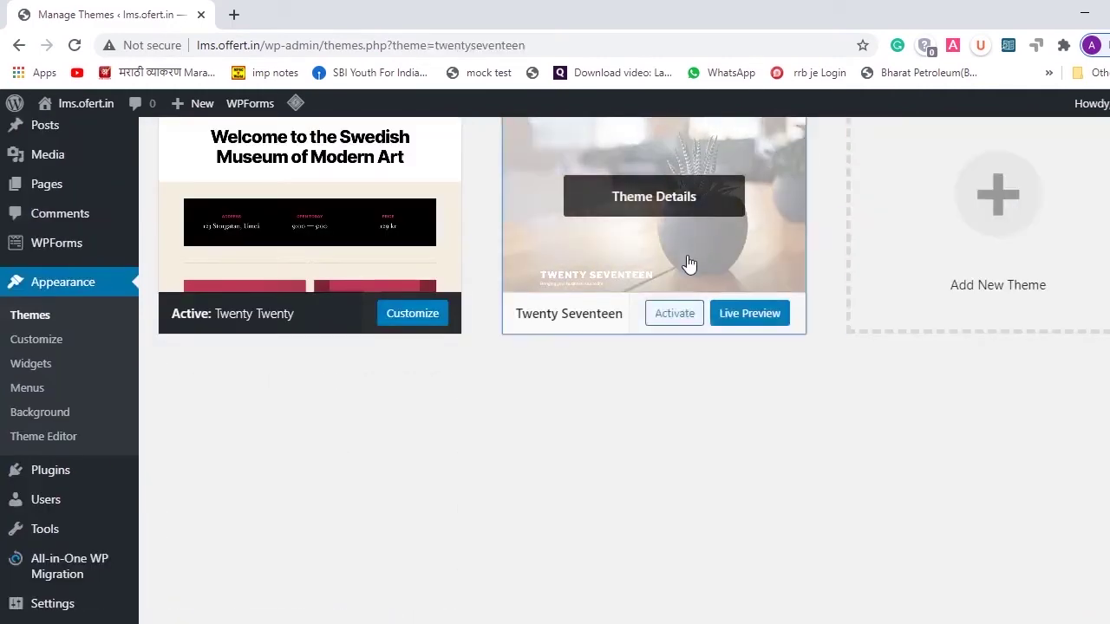
# - Delete the Twenty Seventeen theme as well
pyautogui.click(688, 263)
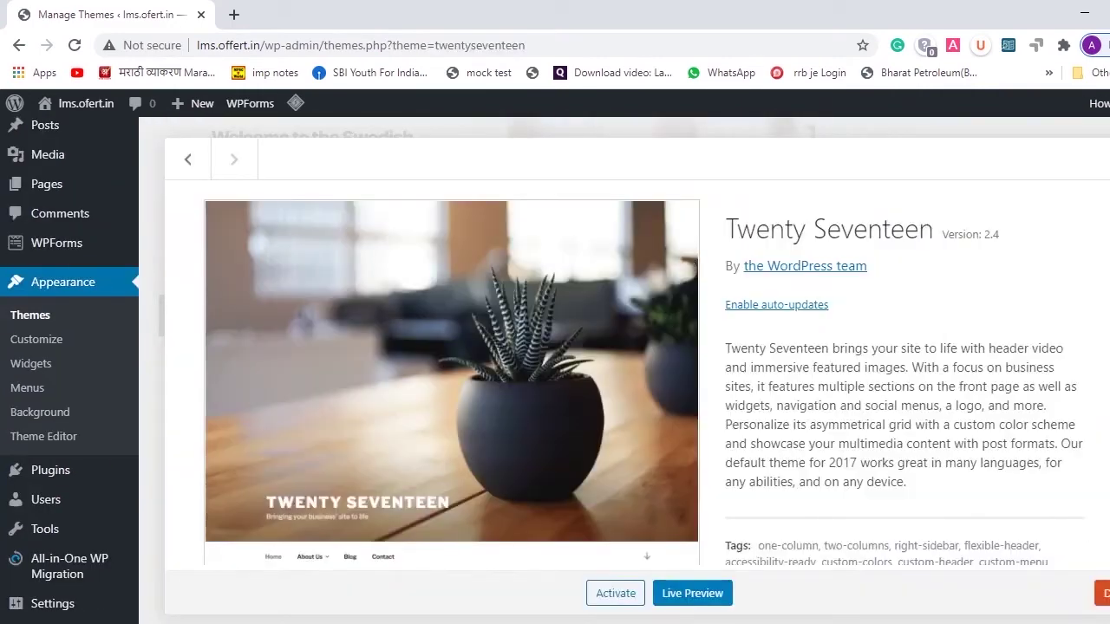
pyautogui.click(1102, 593)
pyautogui.click(677, 179)
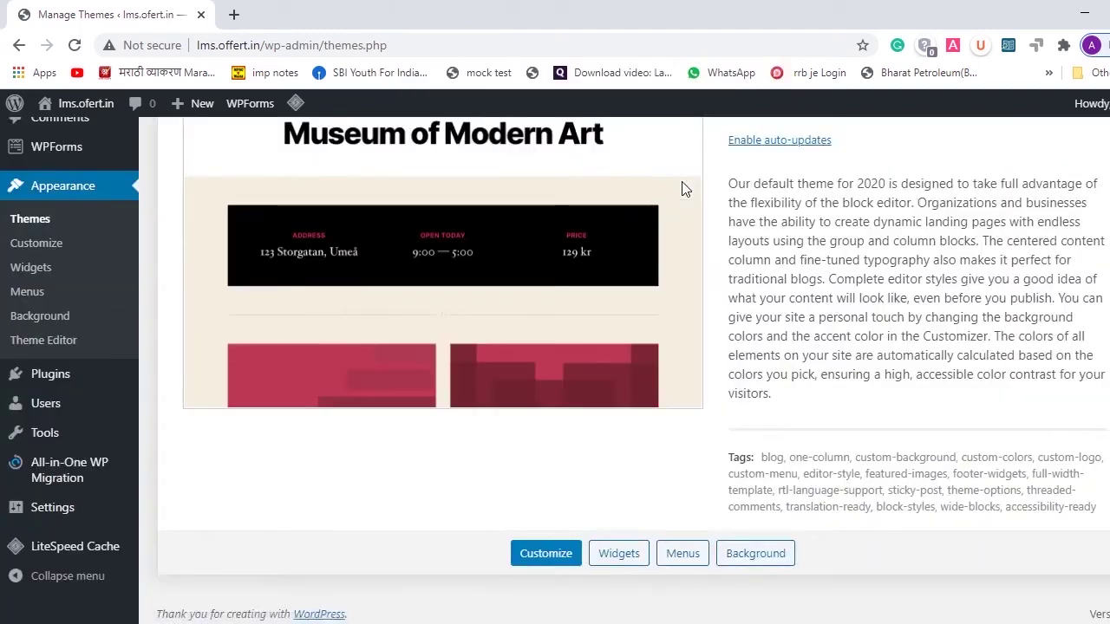
pyautogui.scroll(2, 684, 188)
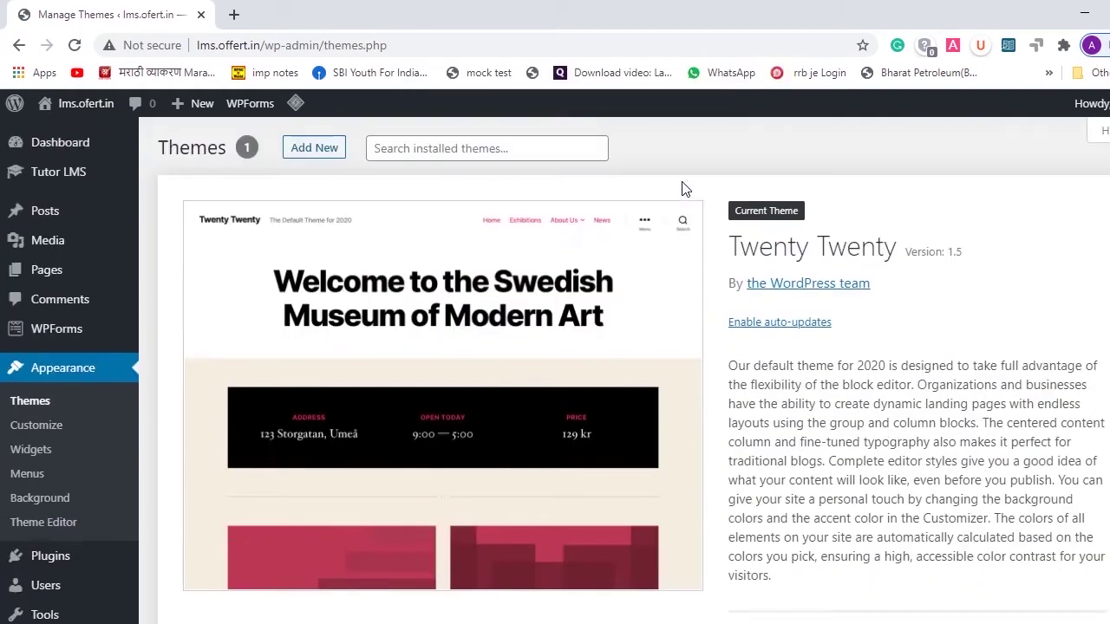
# - Search the theme directory for 'education lms', then install and activate Education LMS
pyautogui.click(303, 153)
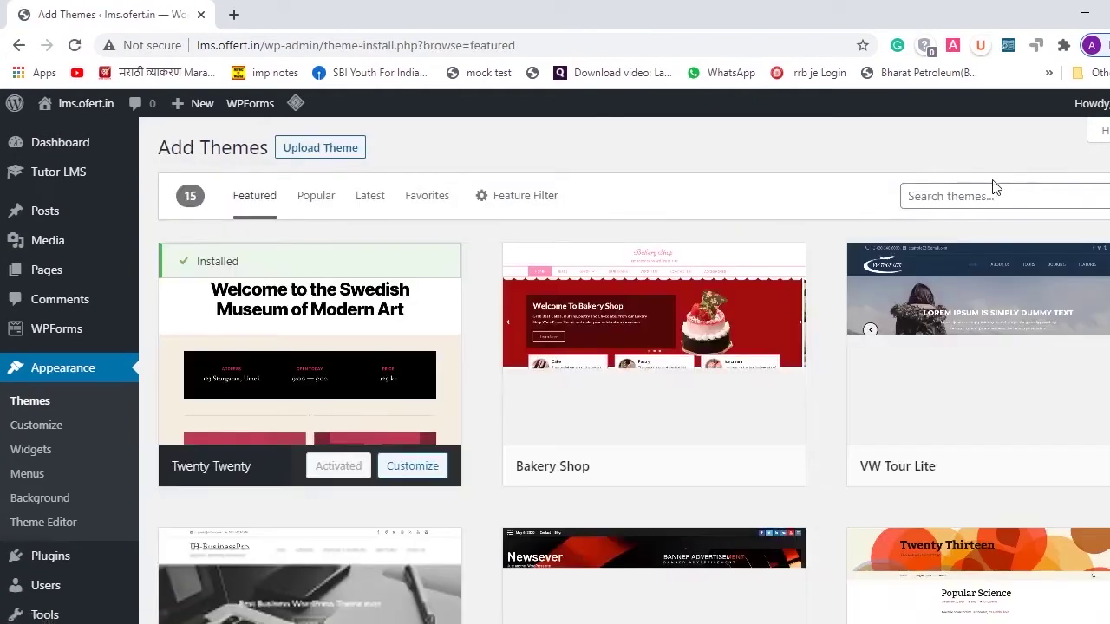
pyautogui.click(975, 194)
pyautogui.write('education lms')
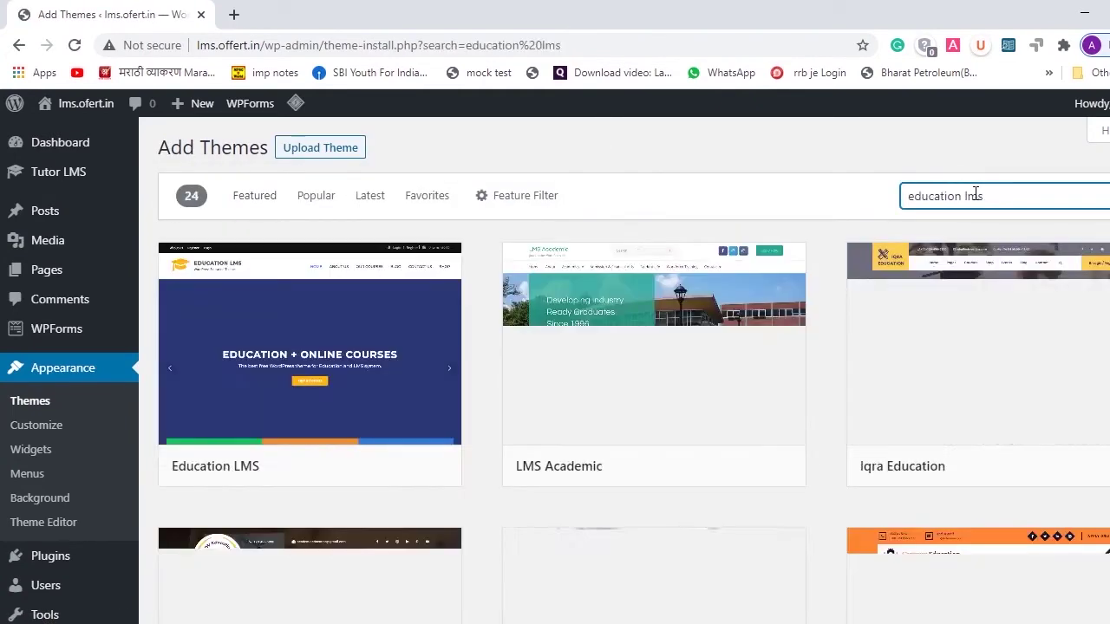
pyautogui.moveTo(337, 351)
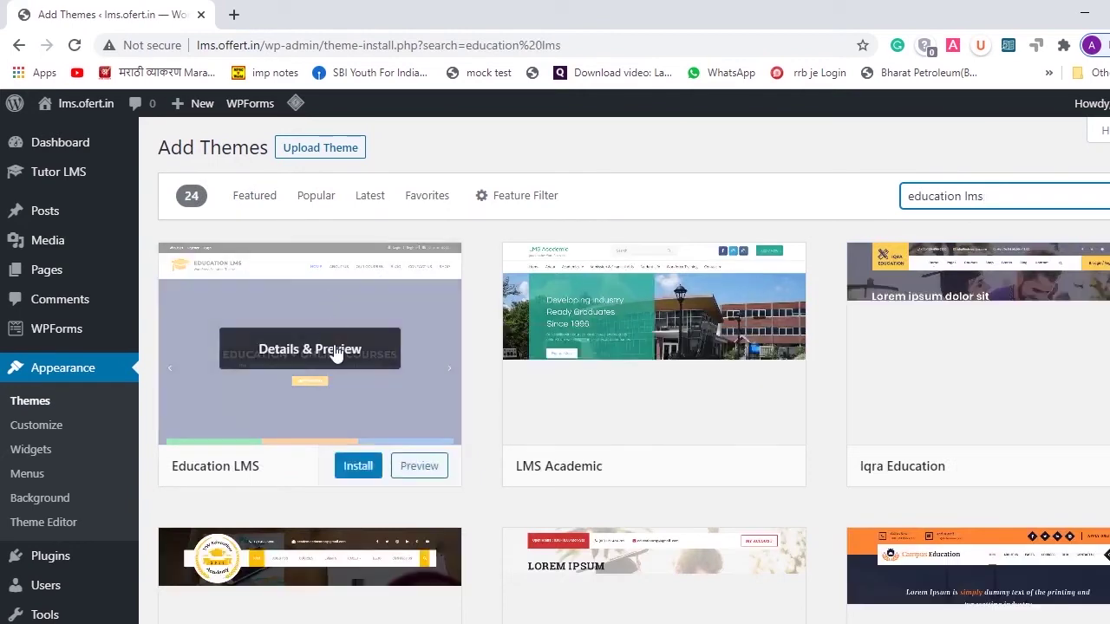
pyautogui.click(355, 470)
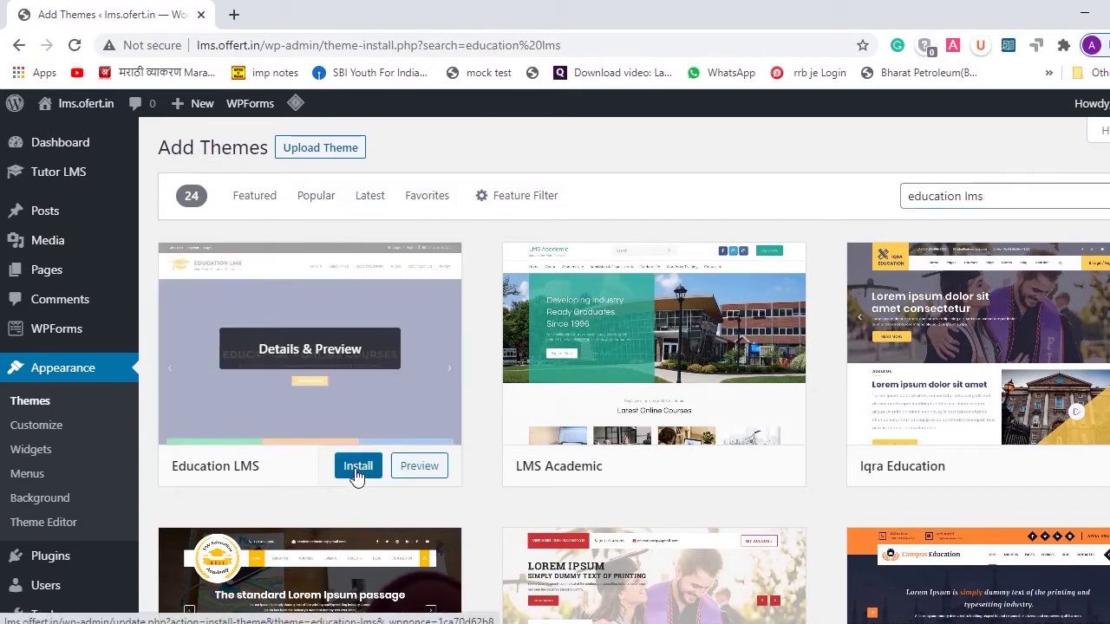
pyautogui.click(331, 469)
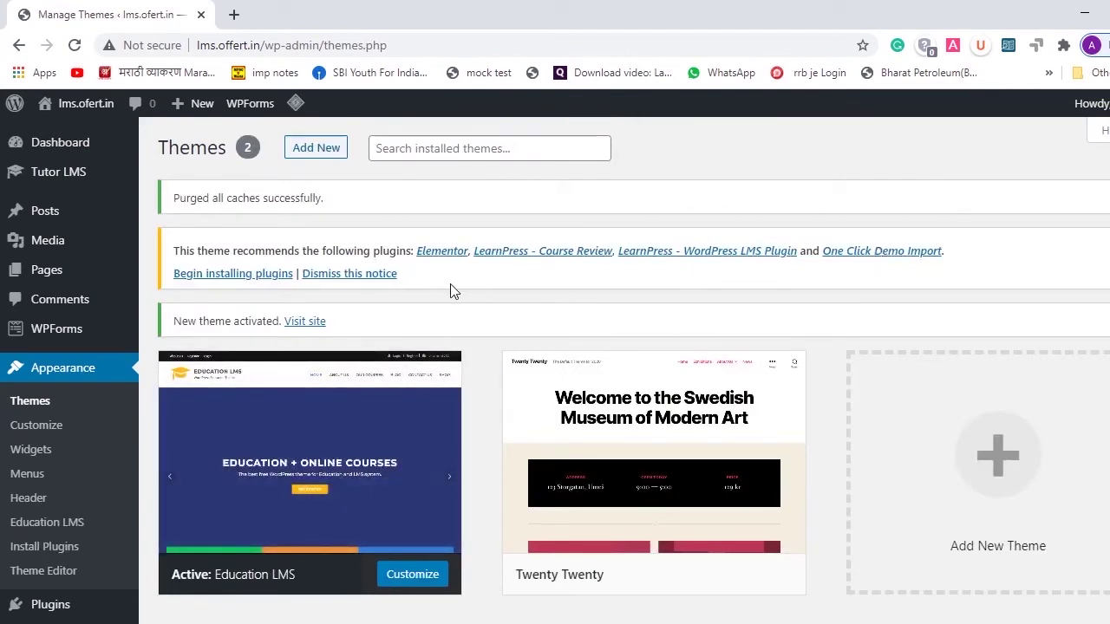
# - Select Elementor, LearnPress - Course Review and One Click Demo Import among the recommended plugins
pyautogui.click(232, 276)
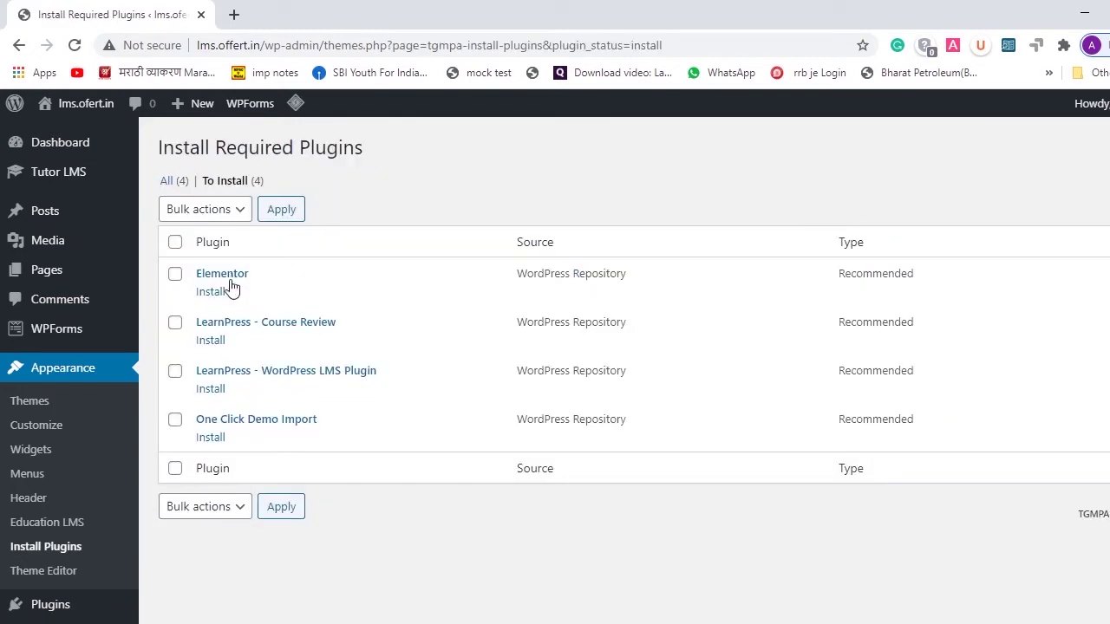
pyautogui.click(175, 276)
pyautogui.click(175, 322)
pyautogui.click(175, 371)
pyautogui.click(175, 420)
pyautogui.click(175, 371)
# - Bulk-install the three selected plugins, then return to Themes and open a new browser tab
pyautogui.click(242, 220)
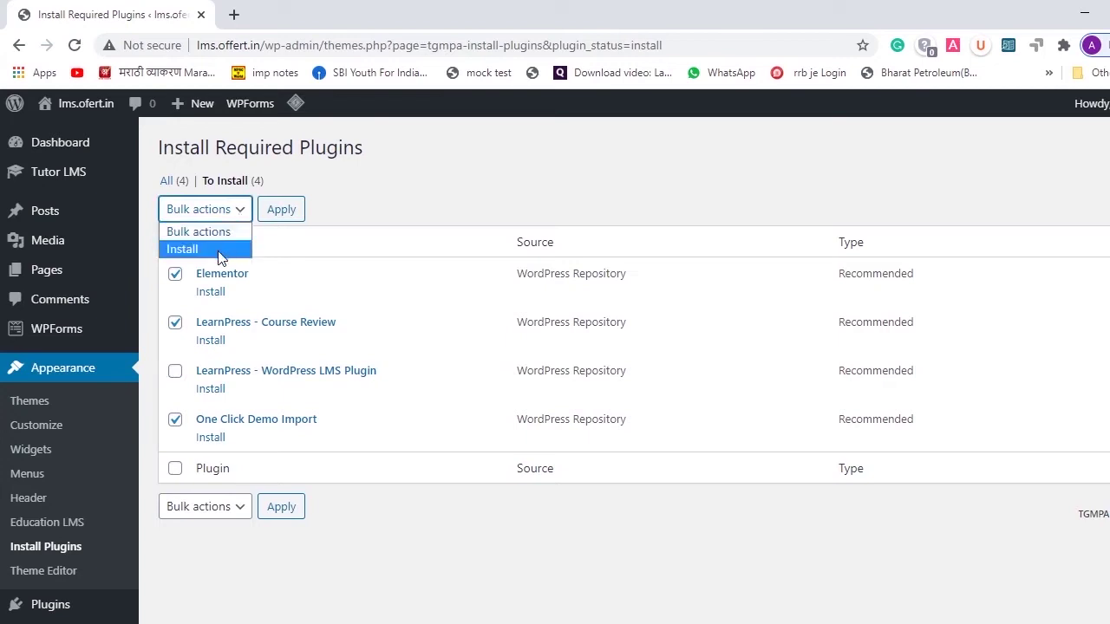
pyautogui.click(219, 254)
pyautogui.click(282, 211)
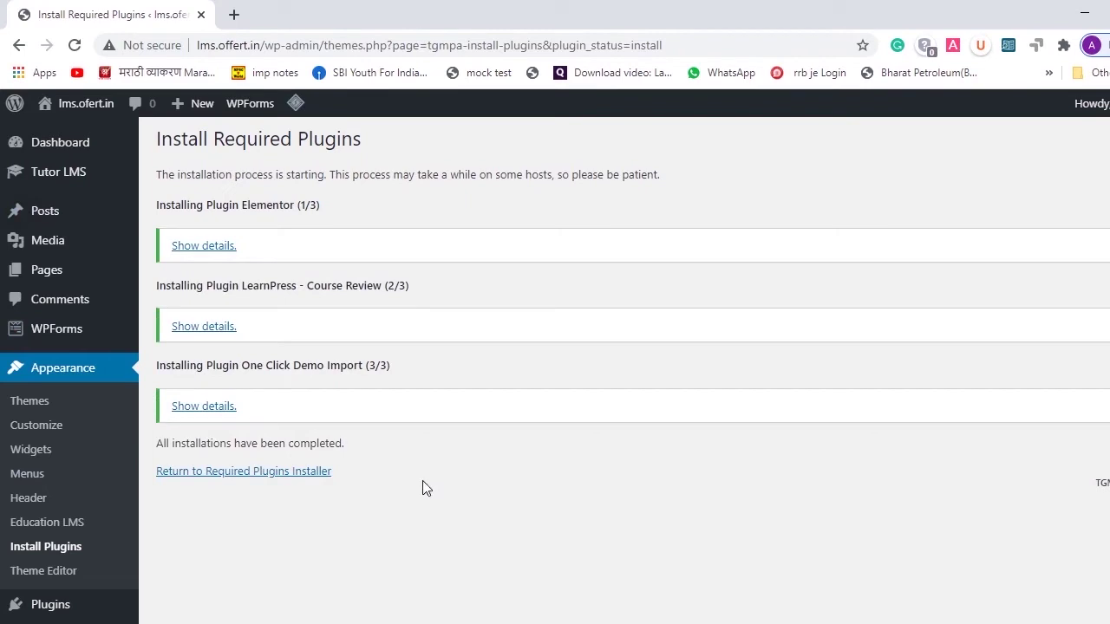
pyautogui.click(26, 403)
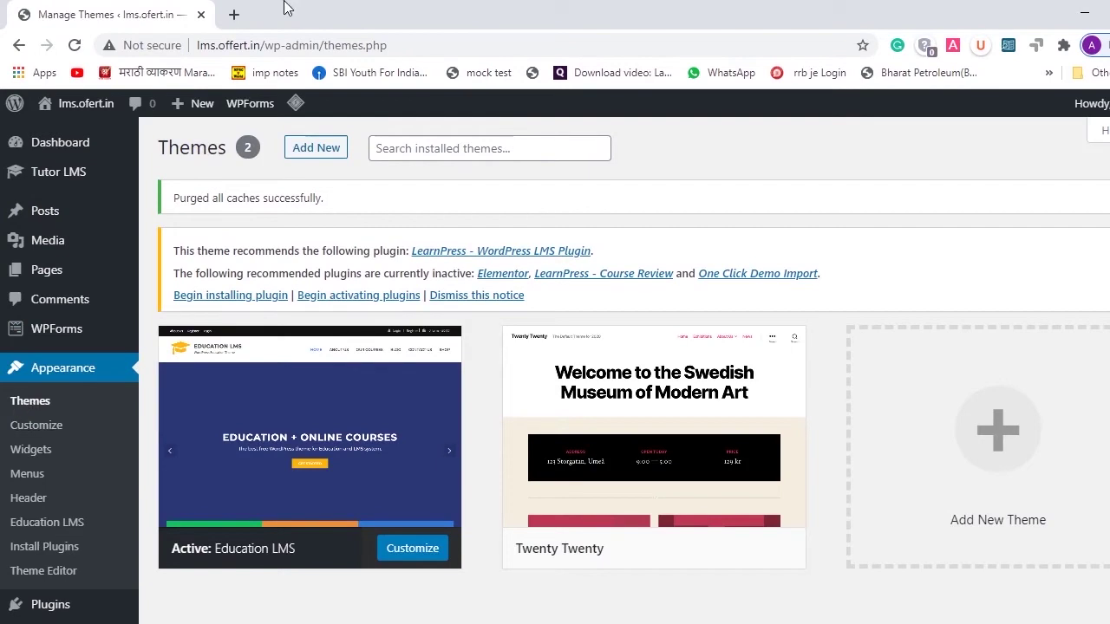
pyautogui.click(234, 15)
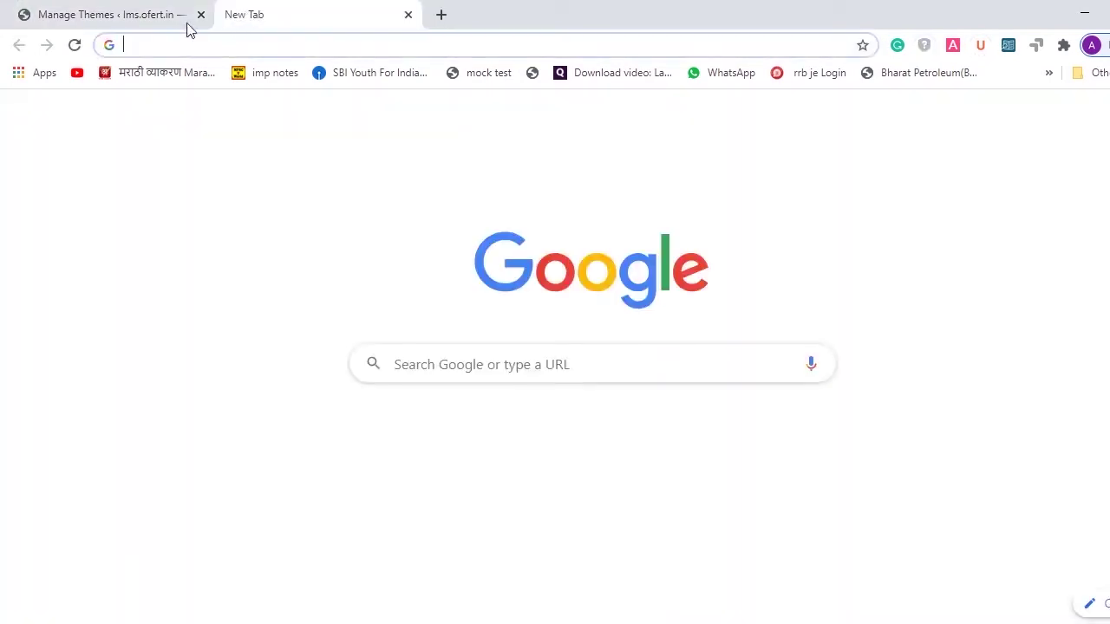
# - Open the live site in a new tab from the admin bar and close the empty tab
pyautogui.click(50, 11)
pyautogui.moveTo(69, 105)
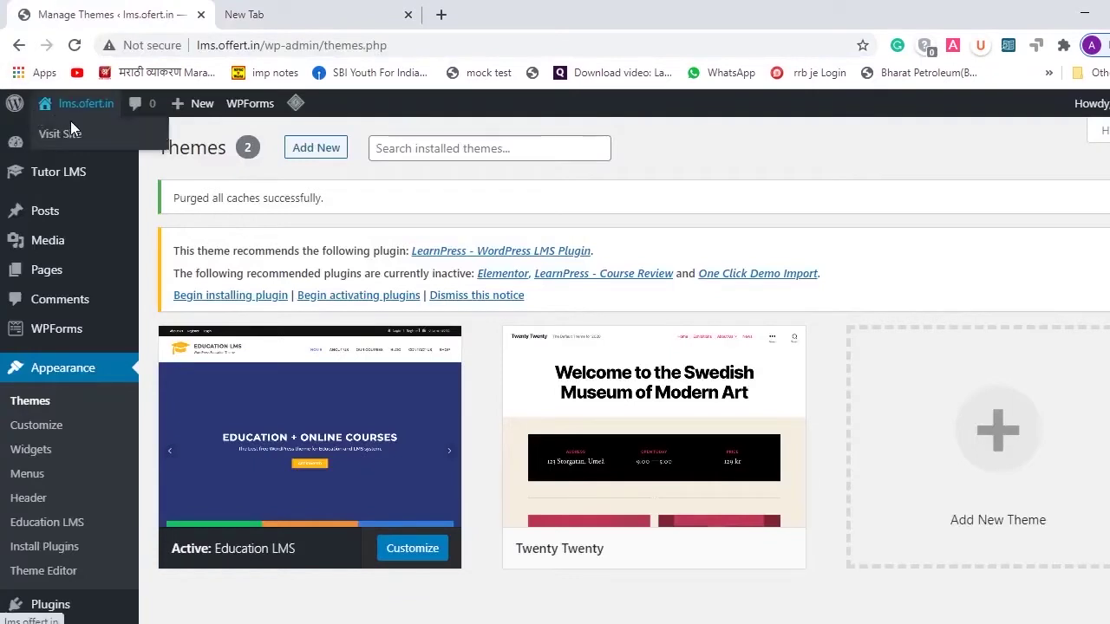
pyautogui.rightClick(75, 138)
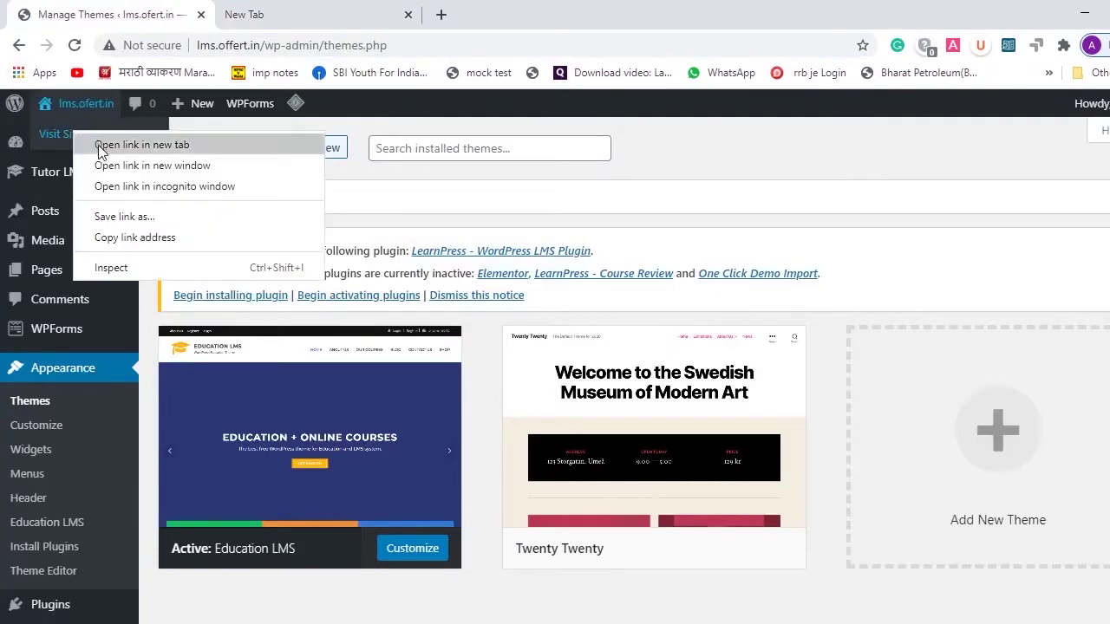
pyautogui.click(100, 150)
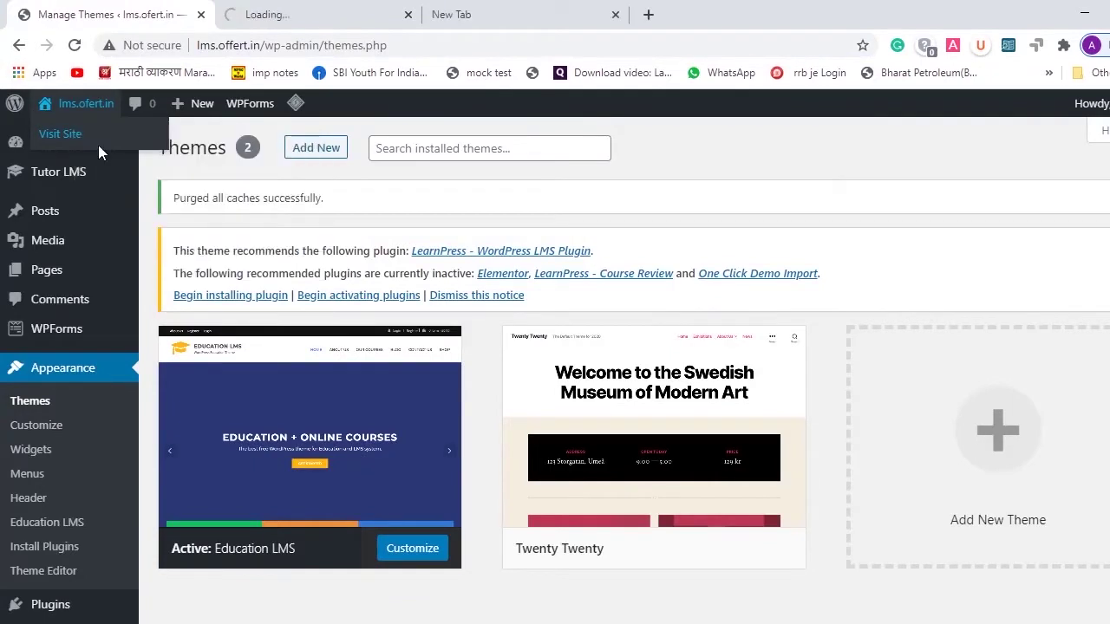
pyautogui.click(615, 15)
pyautogui.click(314, 22)
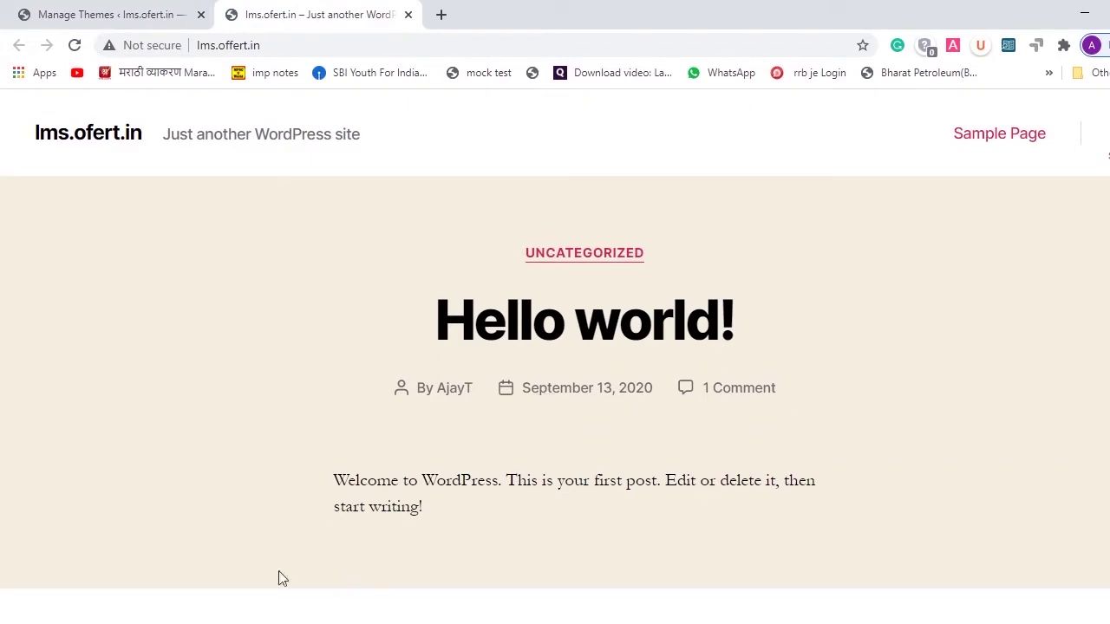
# - Look over the live site's Hello world! front page, then return to the Themes page
pyautogui.scroll(-4, 234, 315)
pyautogui.scroll(-1, 234, 315)
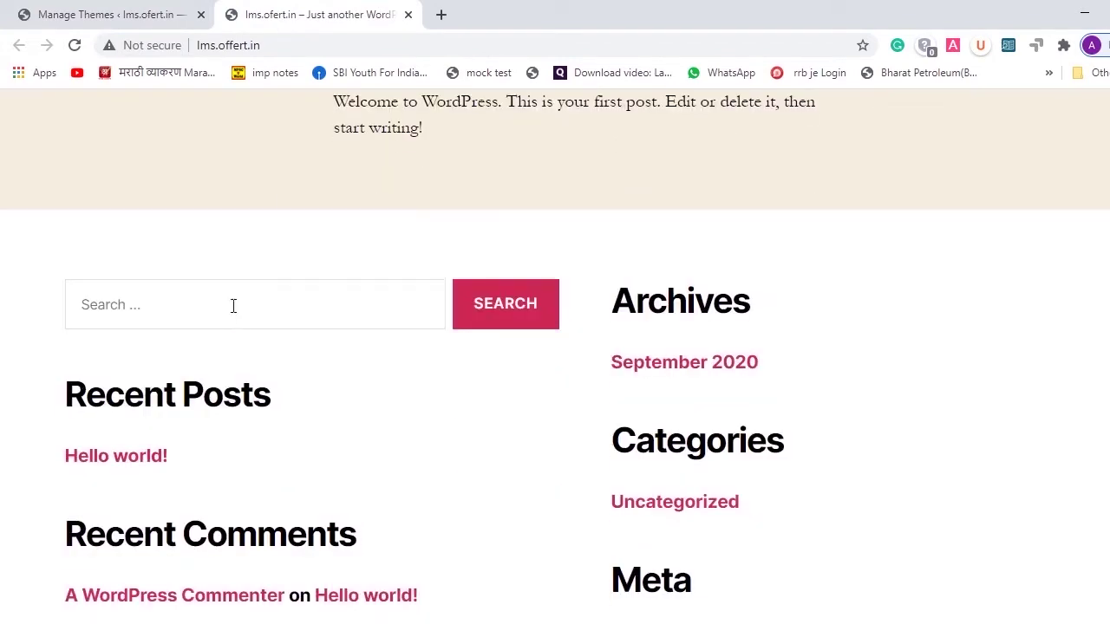
pyautogui.scroll(5, 234, 307)
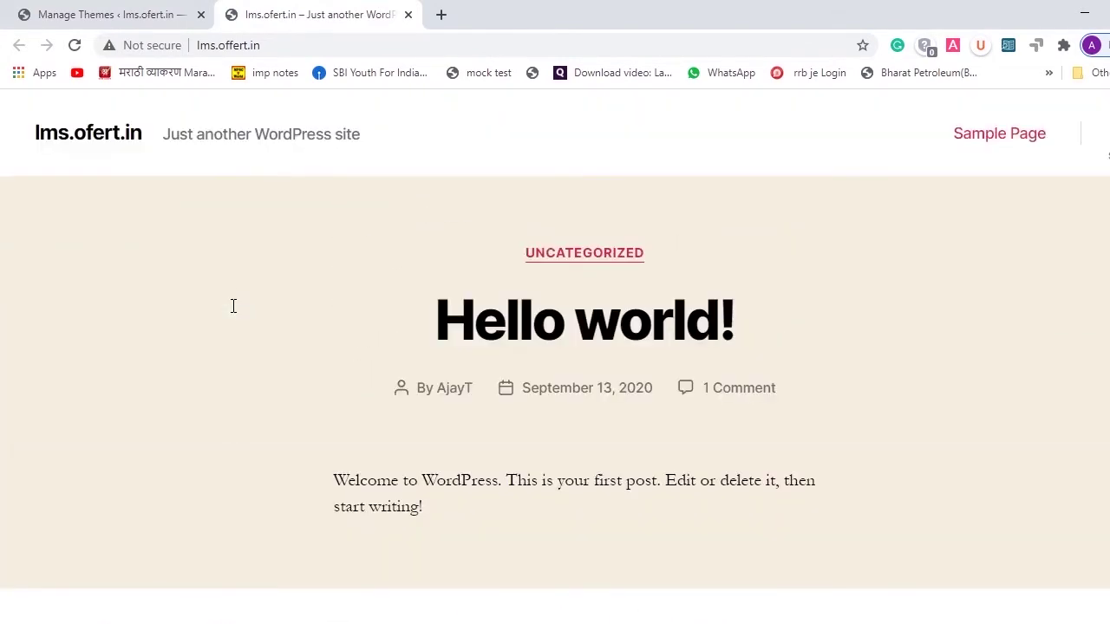
pyautogui.click(154, 12)
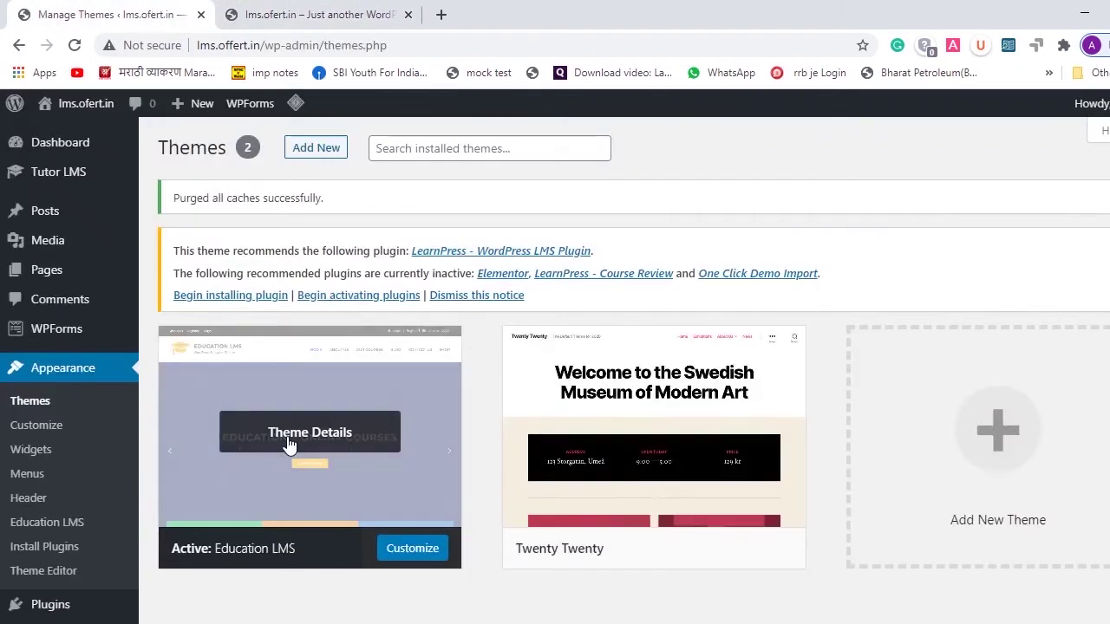
pyautogui.click(321, 12)
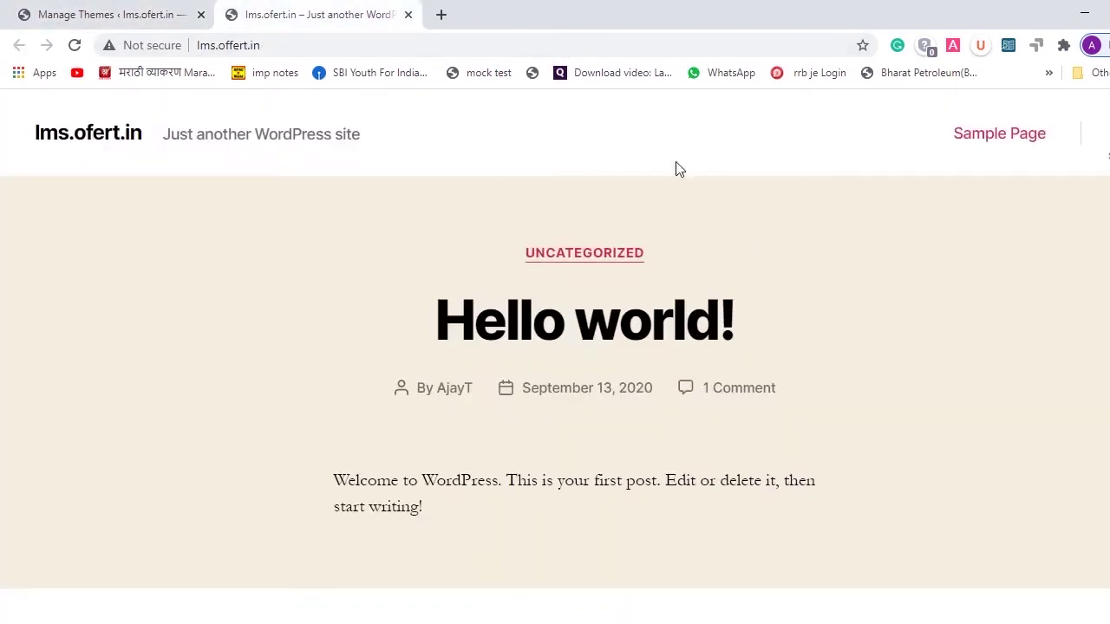
pyautogui.scroll(-10, 1011, 177)
pyautogui.scroll(10, 1011, 176)
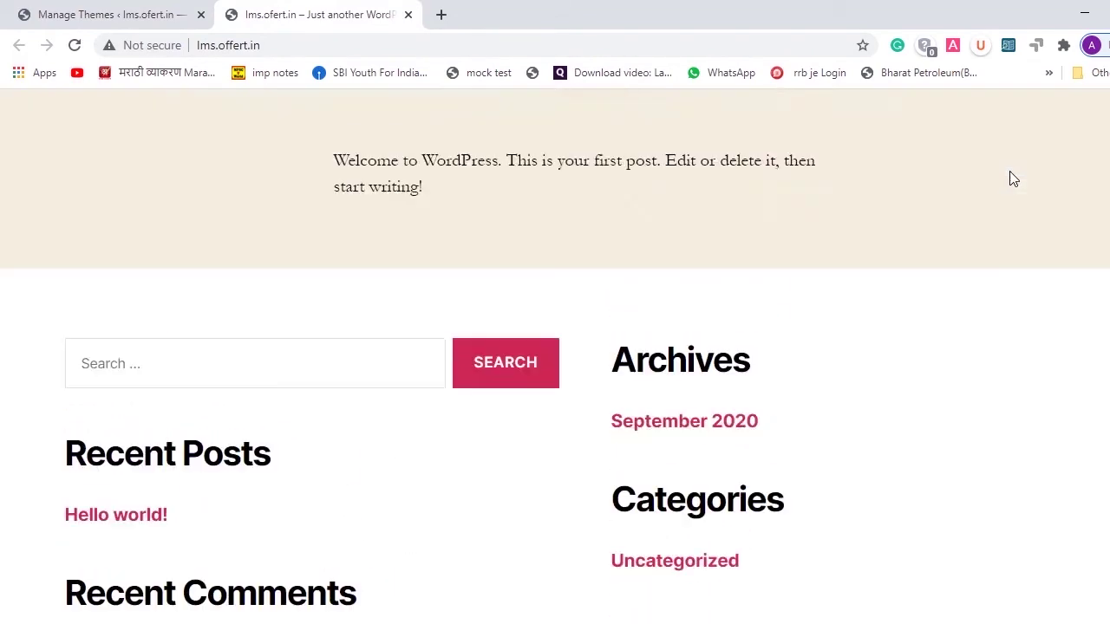
pyautogui.click(171, 8)
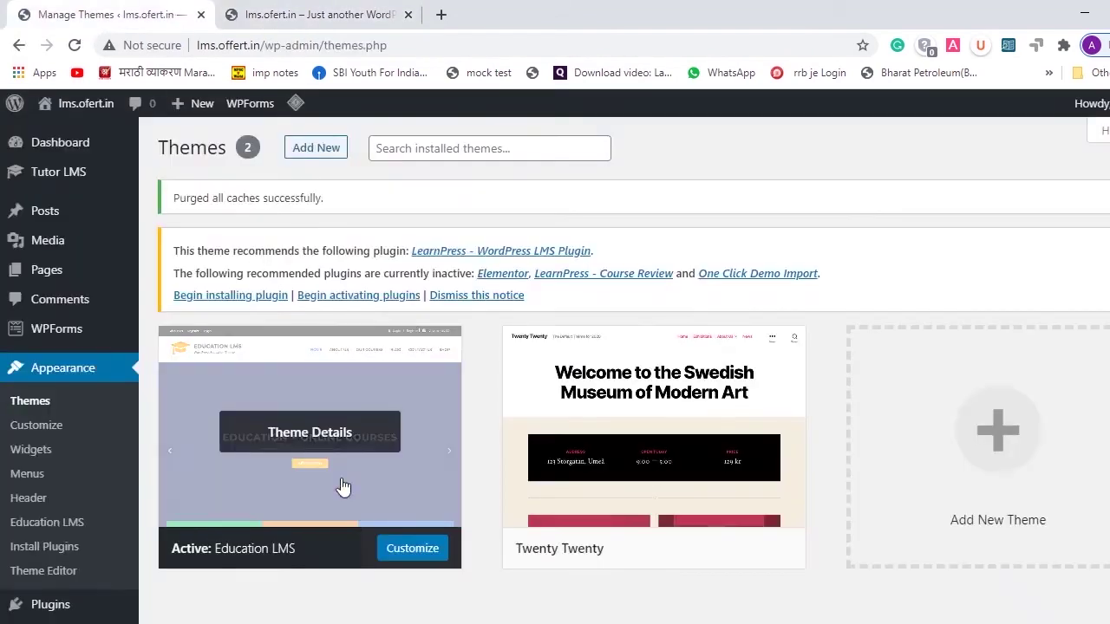
pyautogui.scroll(-2, 341, 483)
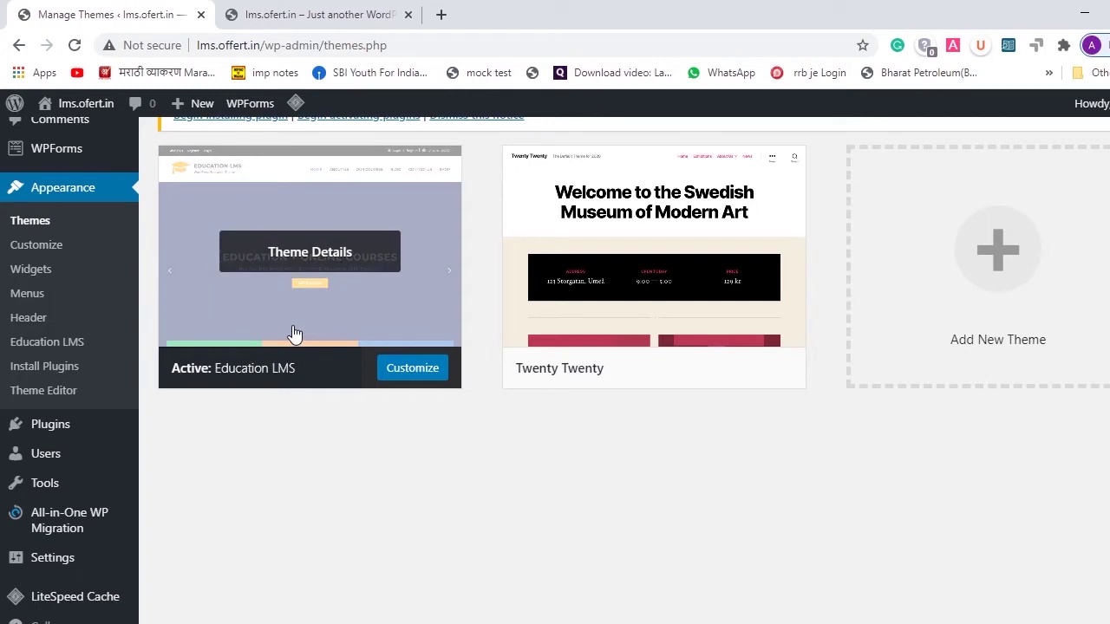
pyautogui.moveTo(53, 429)
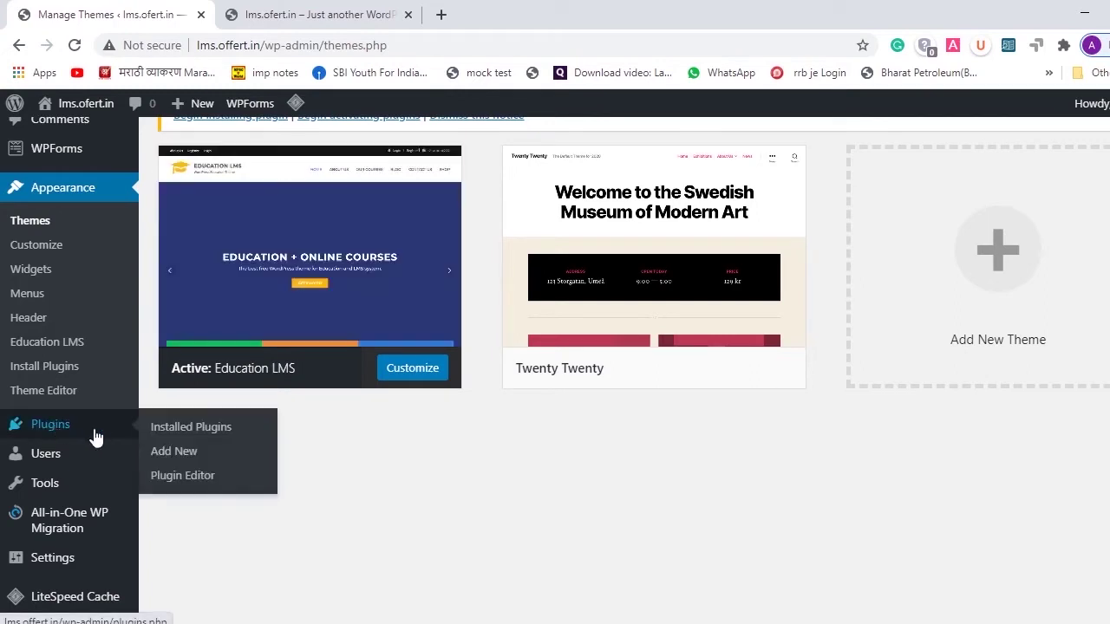
# - Delete the LearnPress - Course Review plugin from Installed Plugins
pyautogui.click(161, 428)
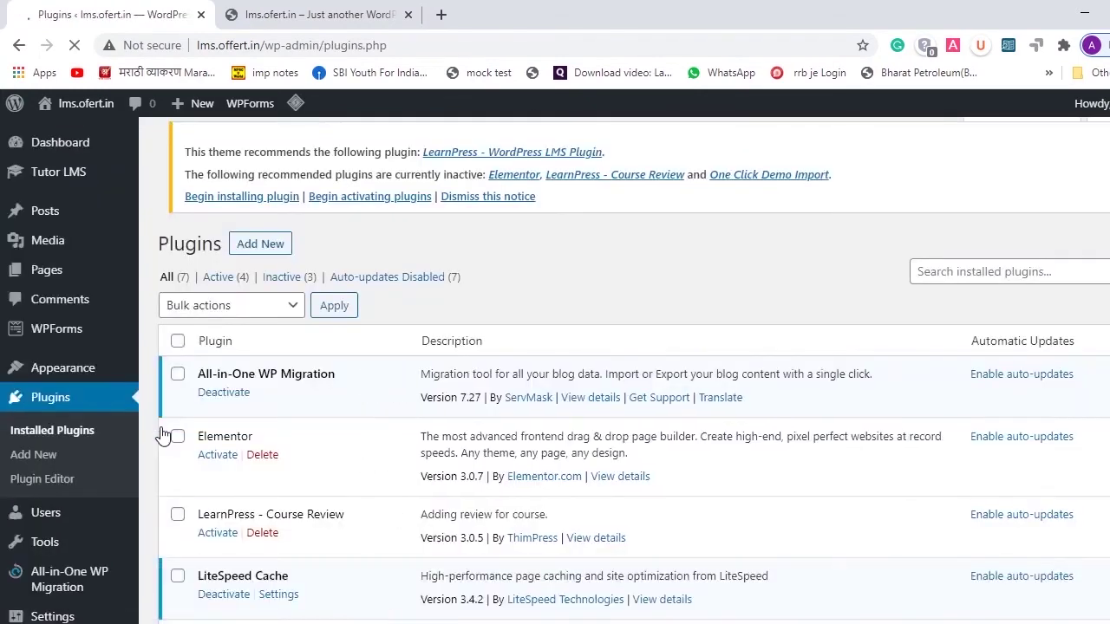
pyautogui.scroll(-2, 493, 358)
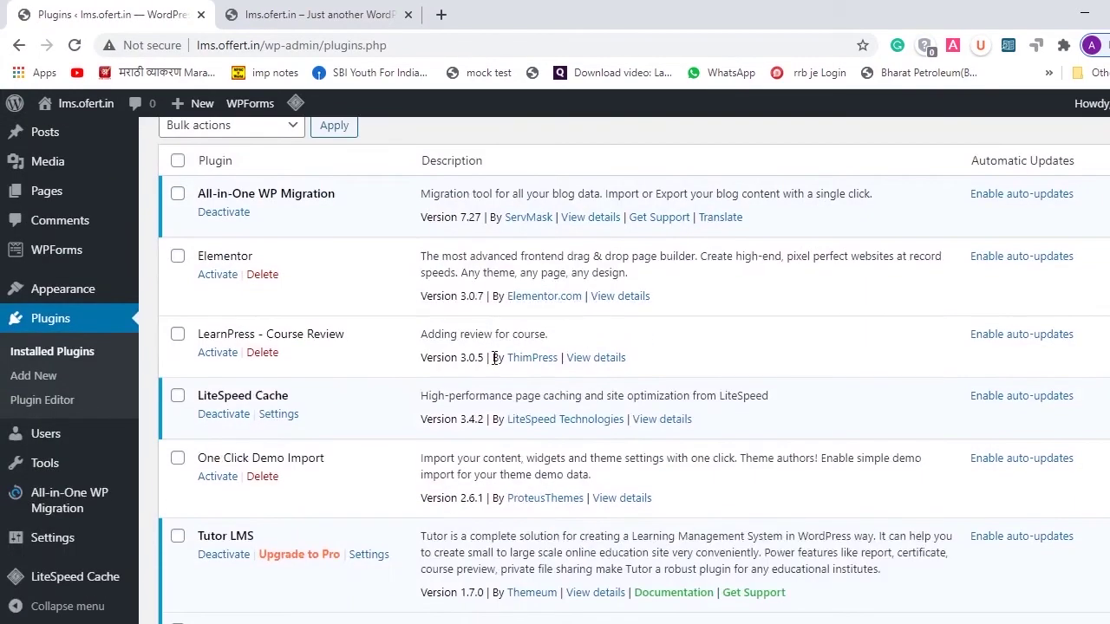
pyautogui.click(178, 256)
pyautogui.click(178, 255)
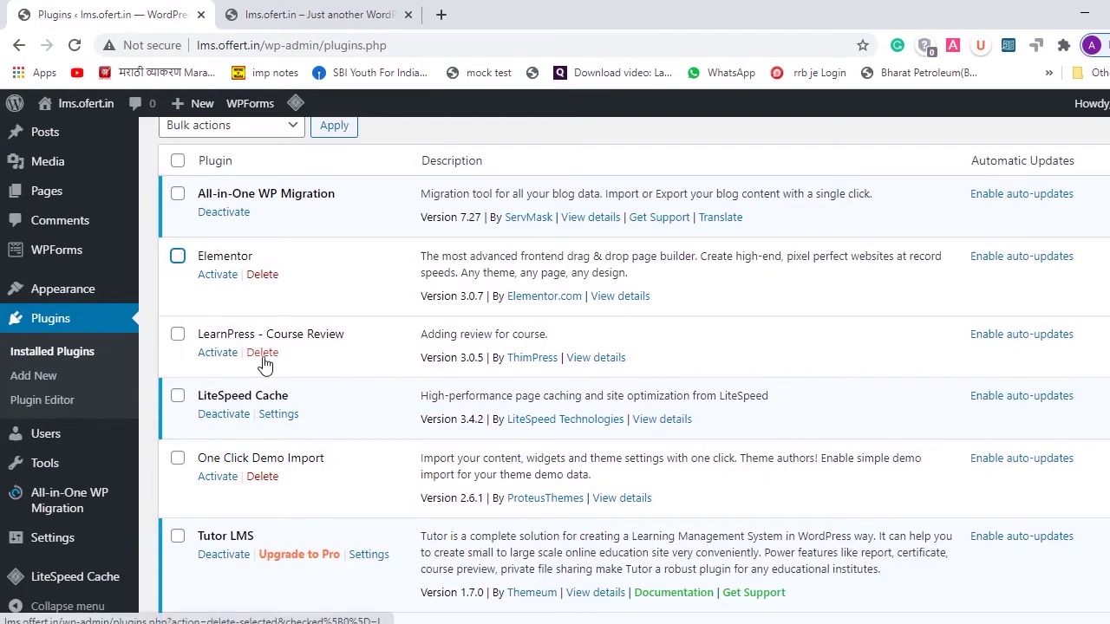
pyautogui.click(263, 354)
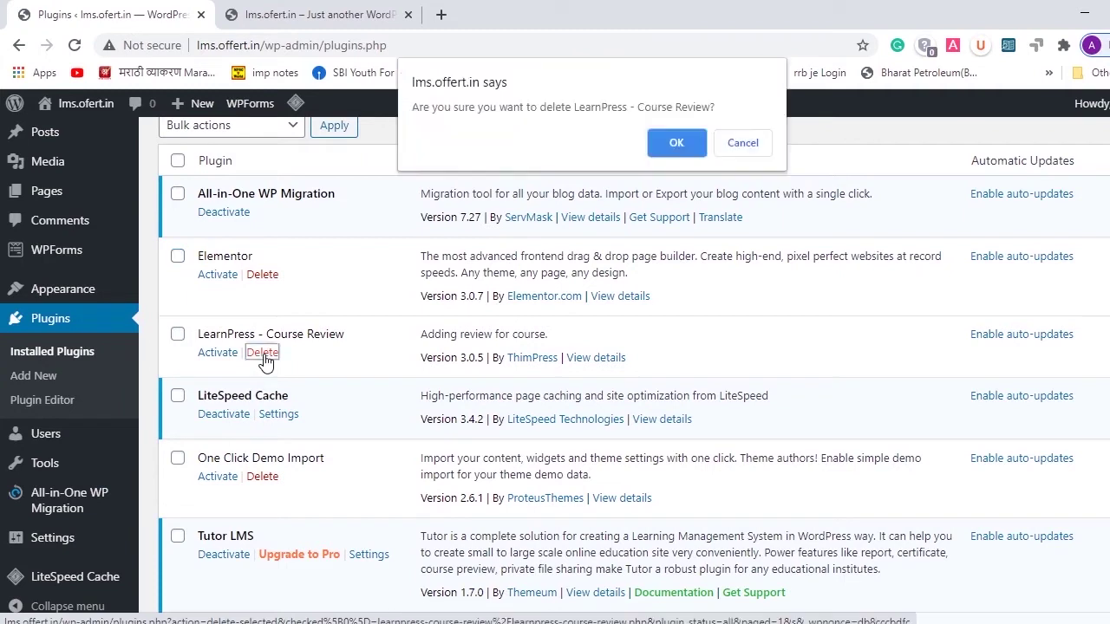
pyautogui.click(676, 143)
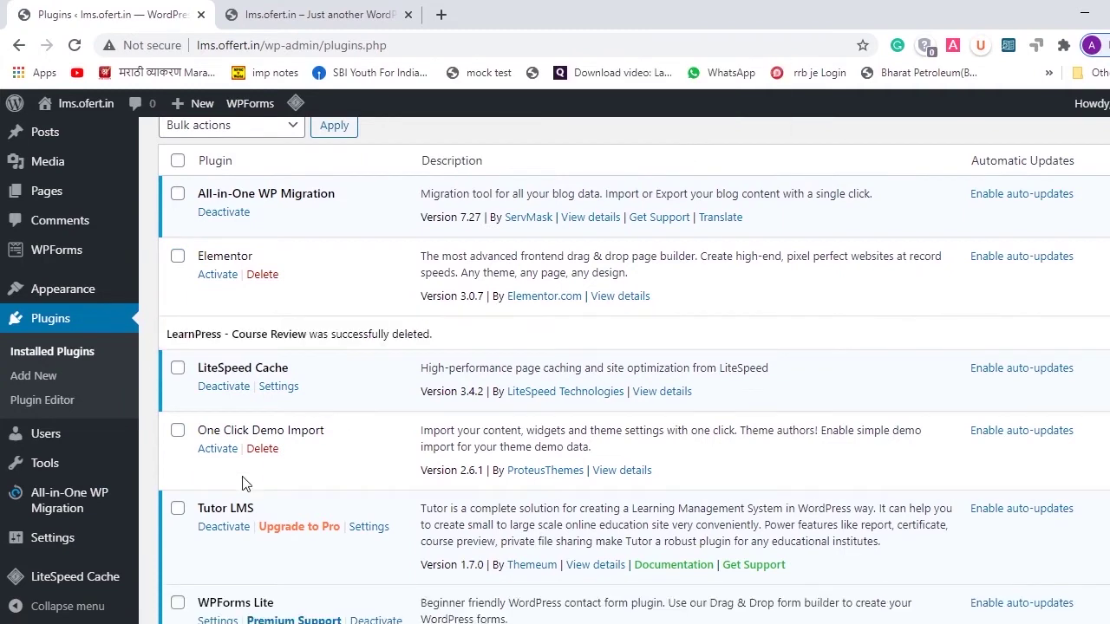
# - Activate Elementor and One Click Demo Import together with the Bulk actions Activate option
pyautogui.click(177, 257)
pyautogui.scroll(-1, 179, 352)
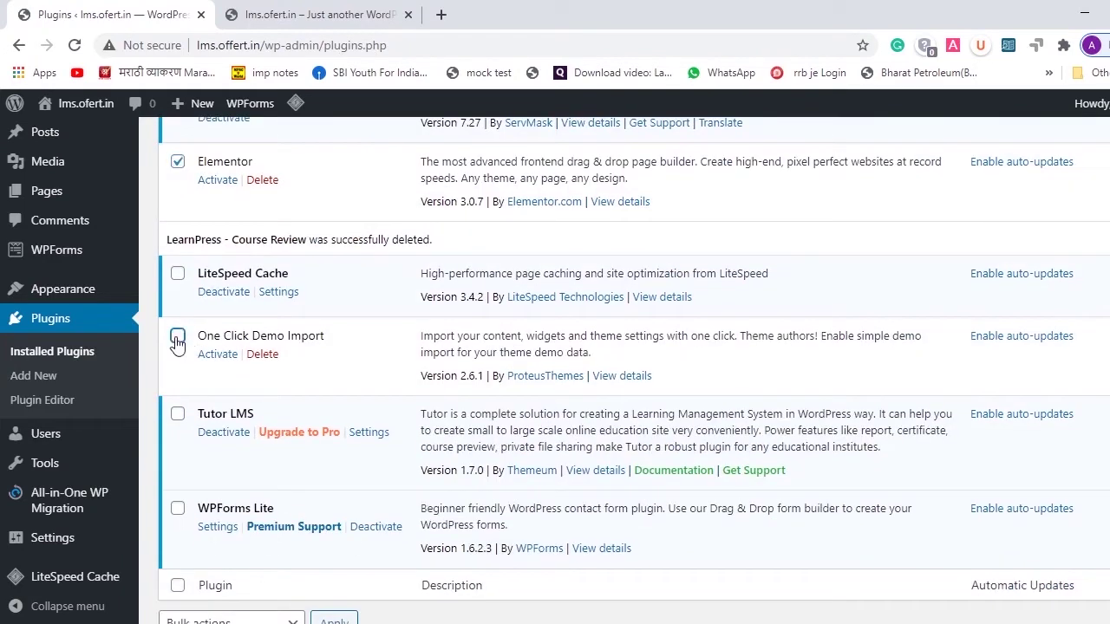
pyautogui.click(177, 338)
pyautogui.scroll(2, 335, 342)
pyautogui.click(221, 174)
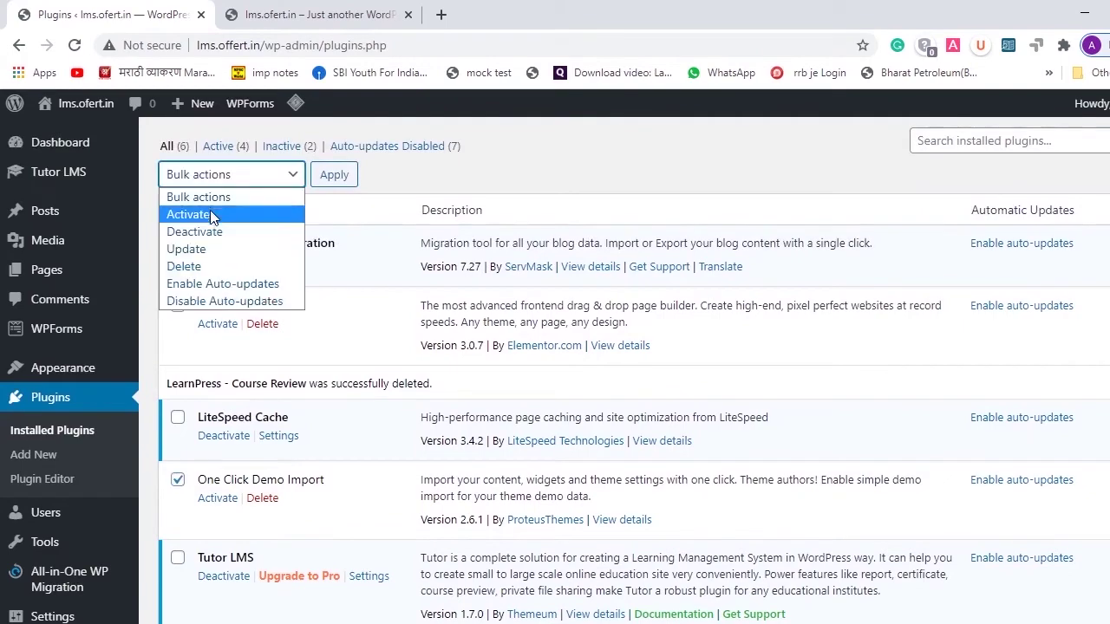
pyautogui.click(210, 216)
pyautogui.click(334, 174)
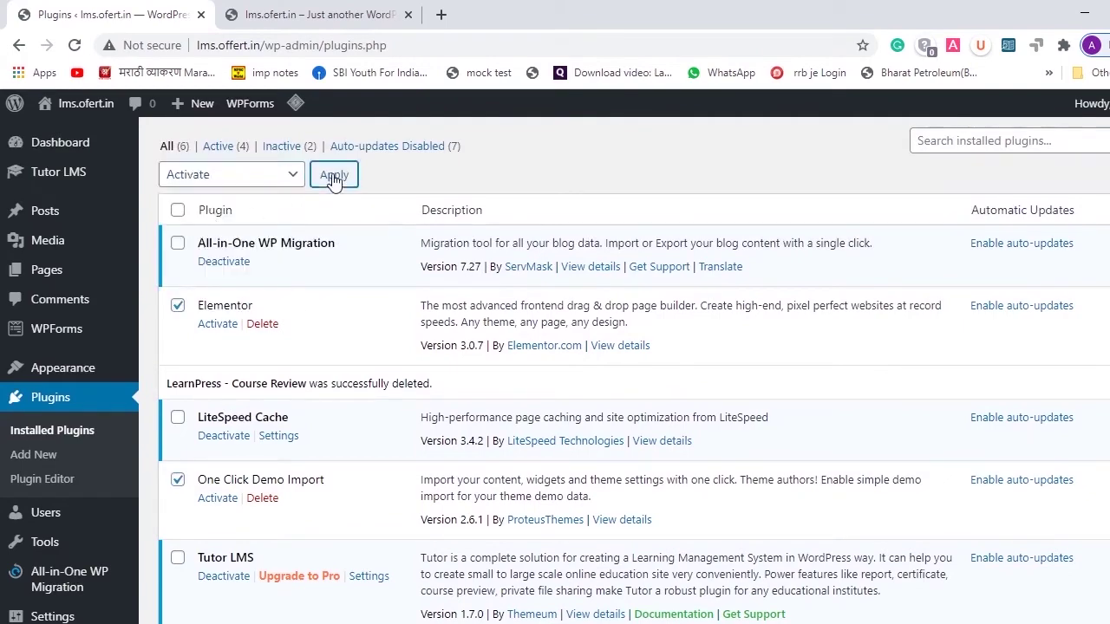
pyautogui.scroll(-2, 668, 291)
pyautogui.scroll(4, 668, 290)
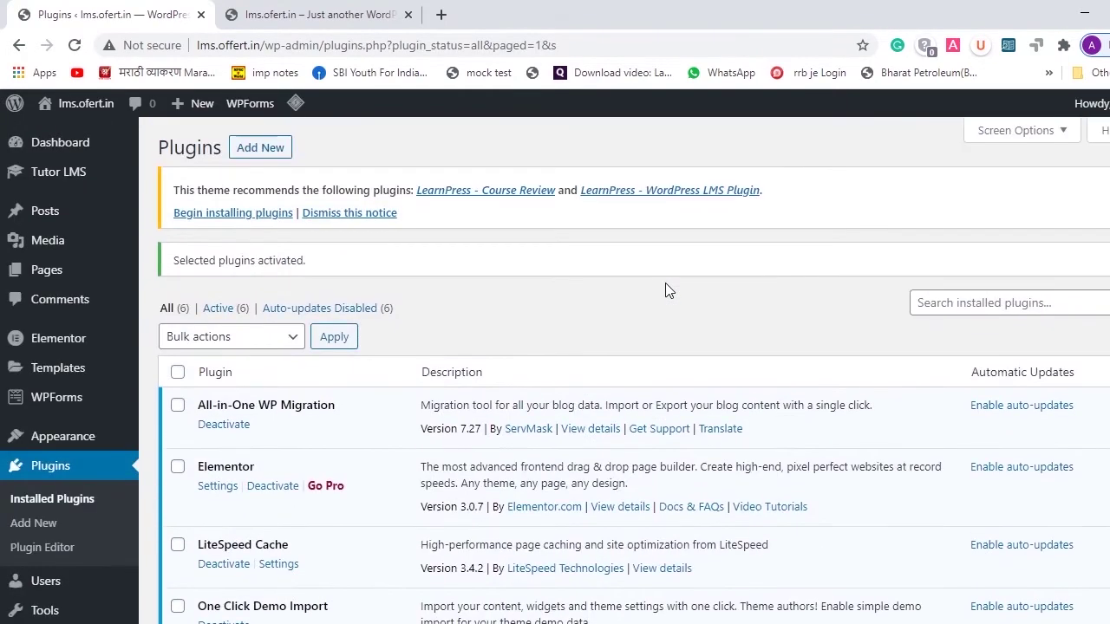
pyautogui.scroll(-3, 668, 291)
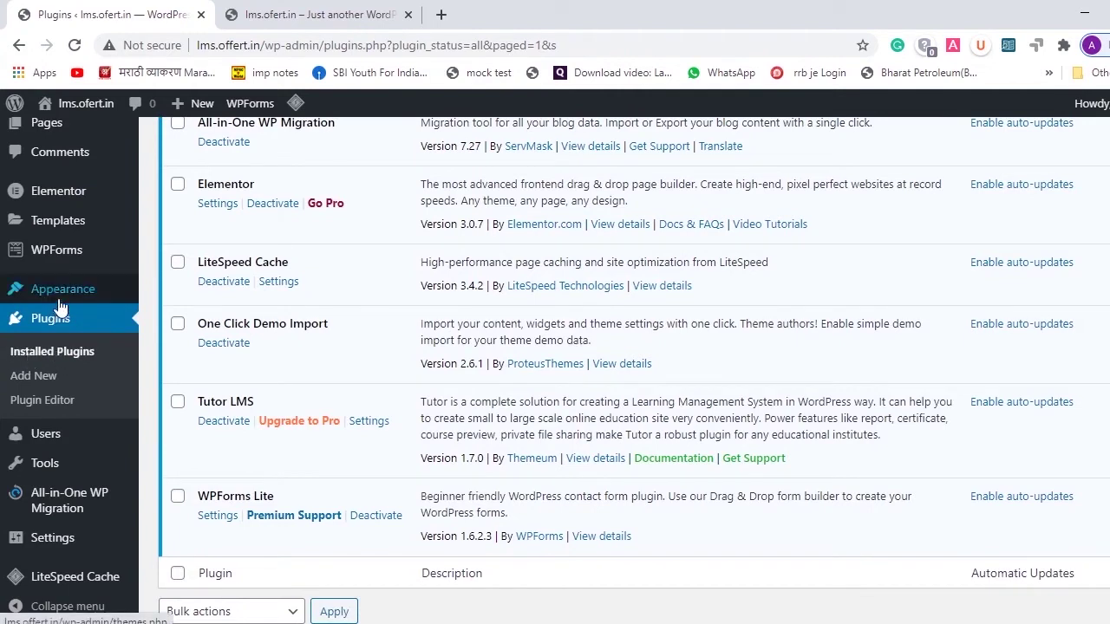
pyautogui.moveTo(71, 297)
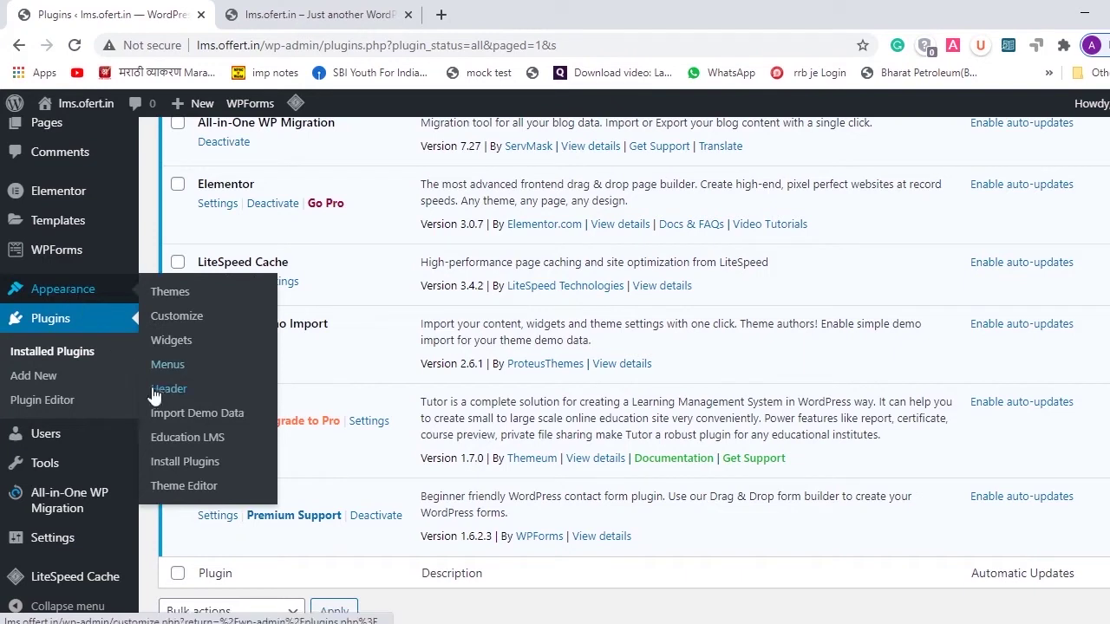
# - Run the Education LMS demo data import from Appearance > Import Demo Data and wait for it to finish
pyautogui.click(199, 414)
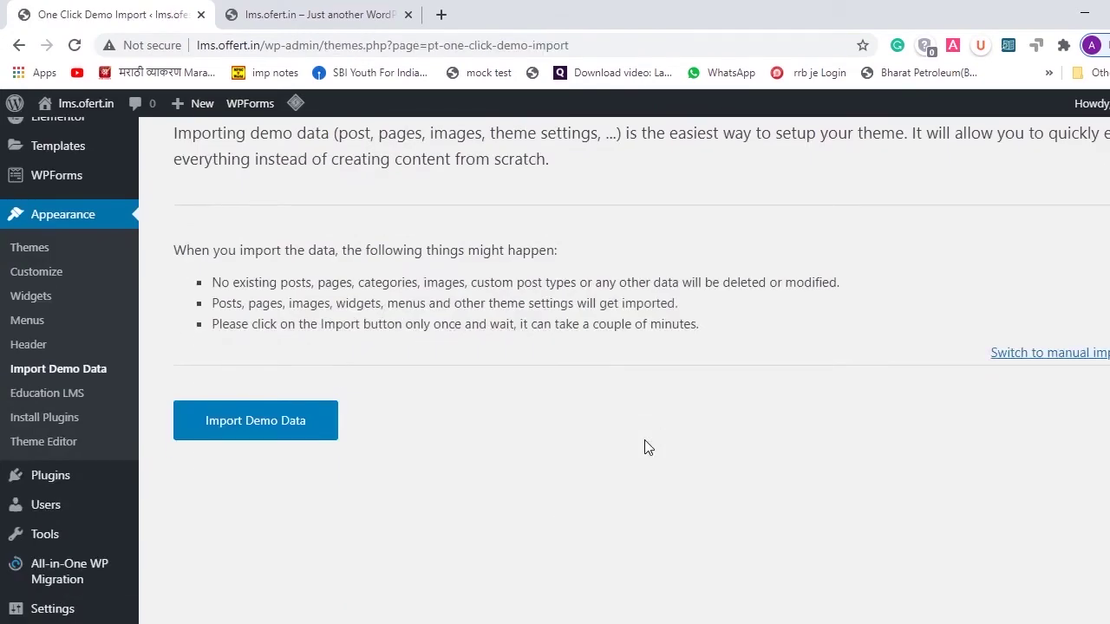
pyautogui.scroll(-2, 645, 447)
pyautogui.scroll(1, 624, 446)
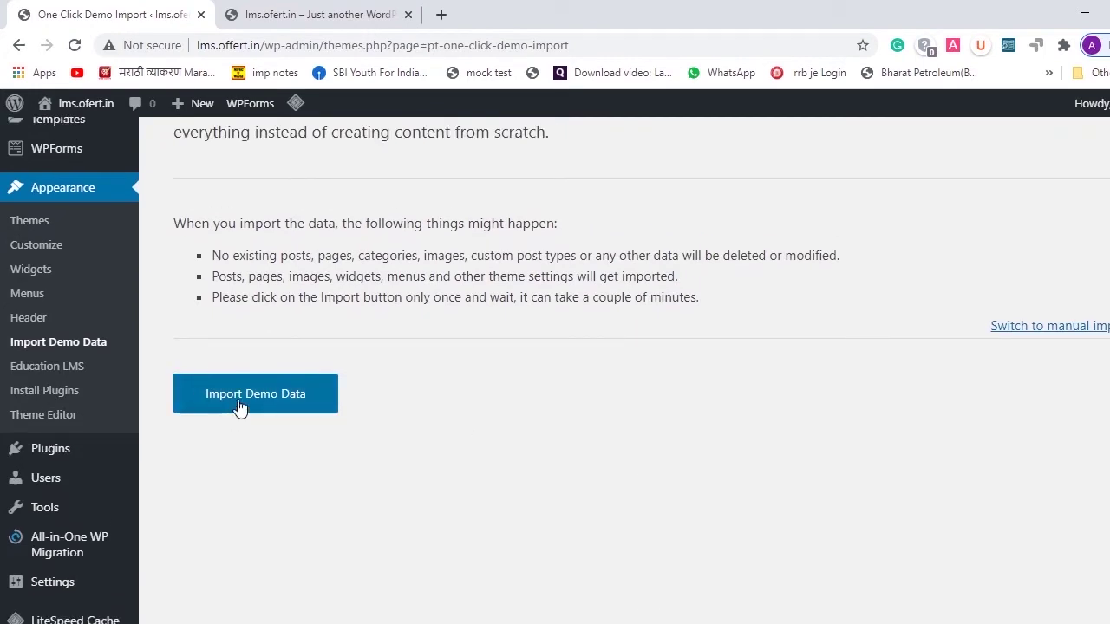
pyautogui.click(319, 13)
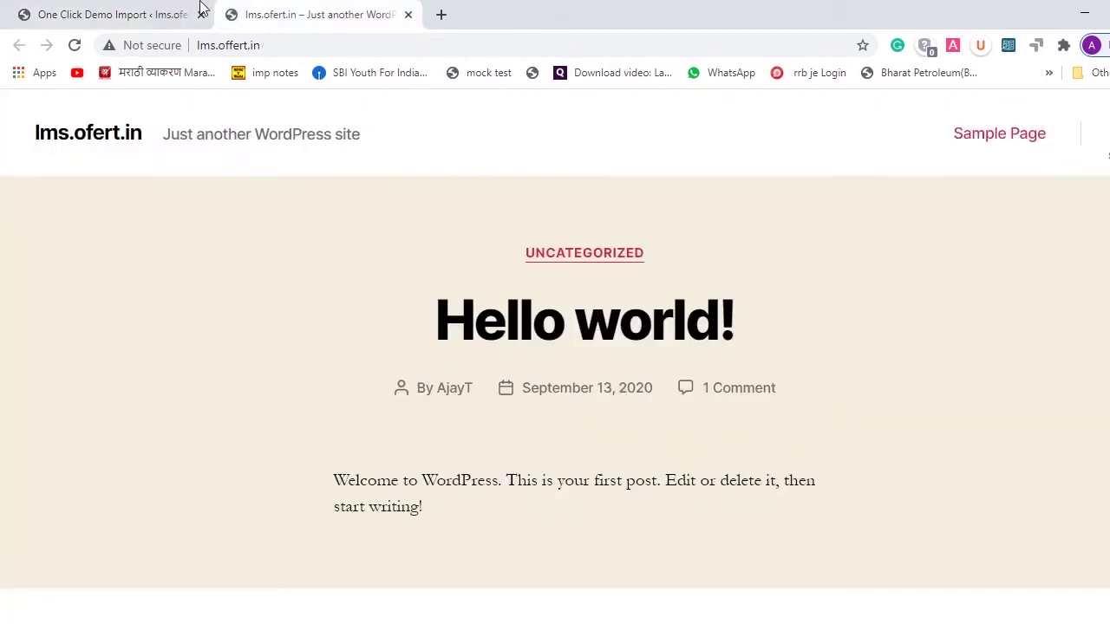
pyautogui.click(109, 8)
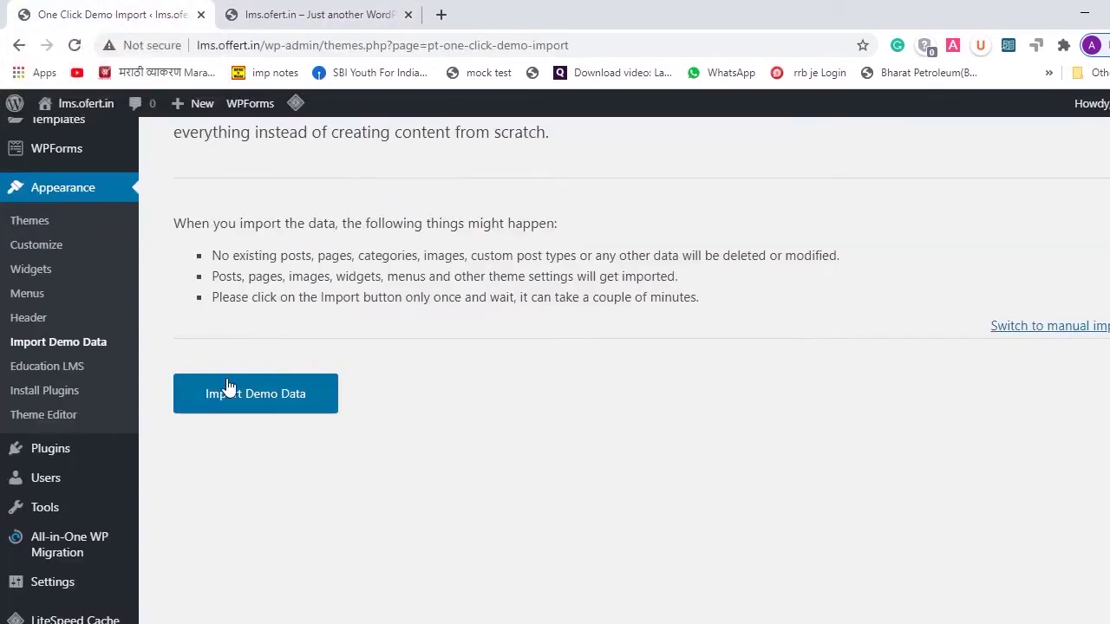
pyautogui.click(253, 397)
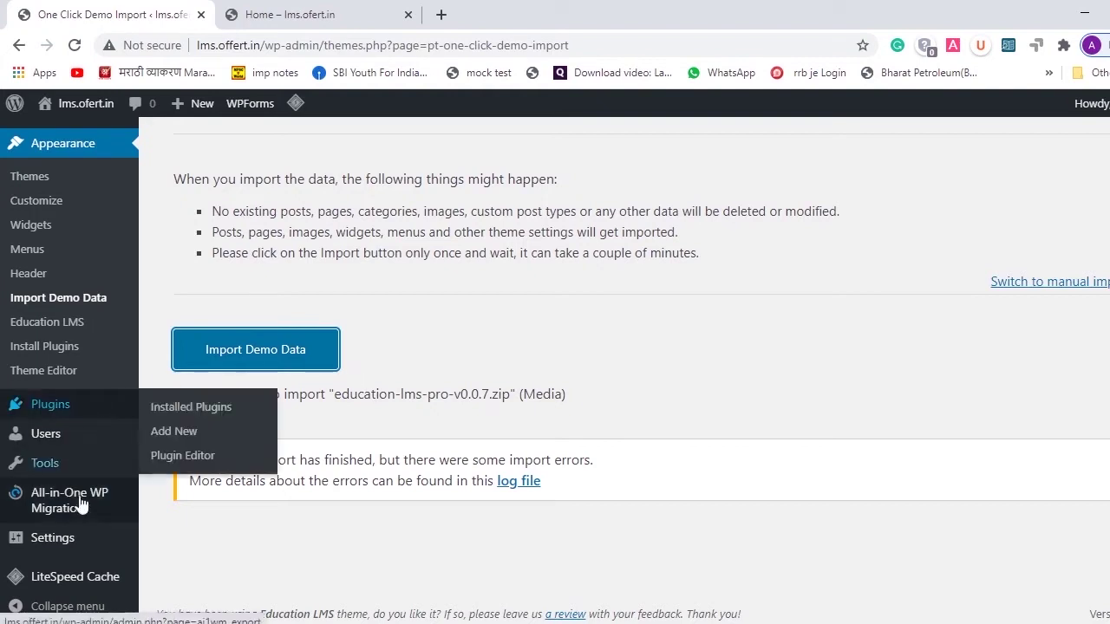
pyautogui.moveTo(78, 515)
pyautogui.moveTo(52, 542)
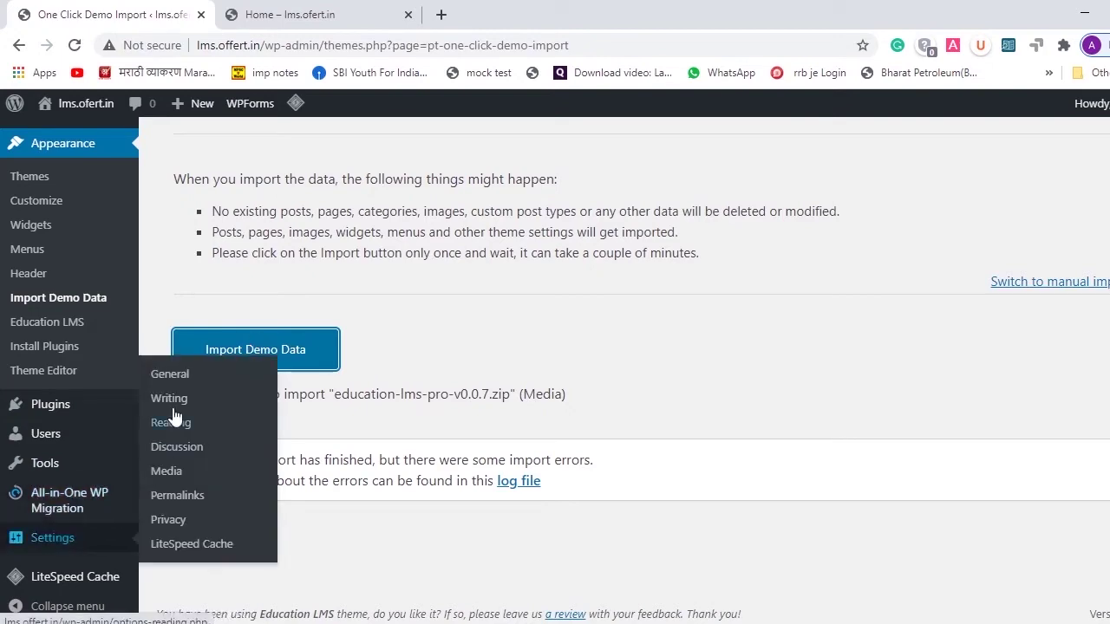
# - In General Settings, replace the site tagline with 'educational website'
pyautogui.click(163, 382)
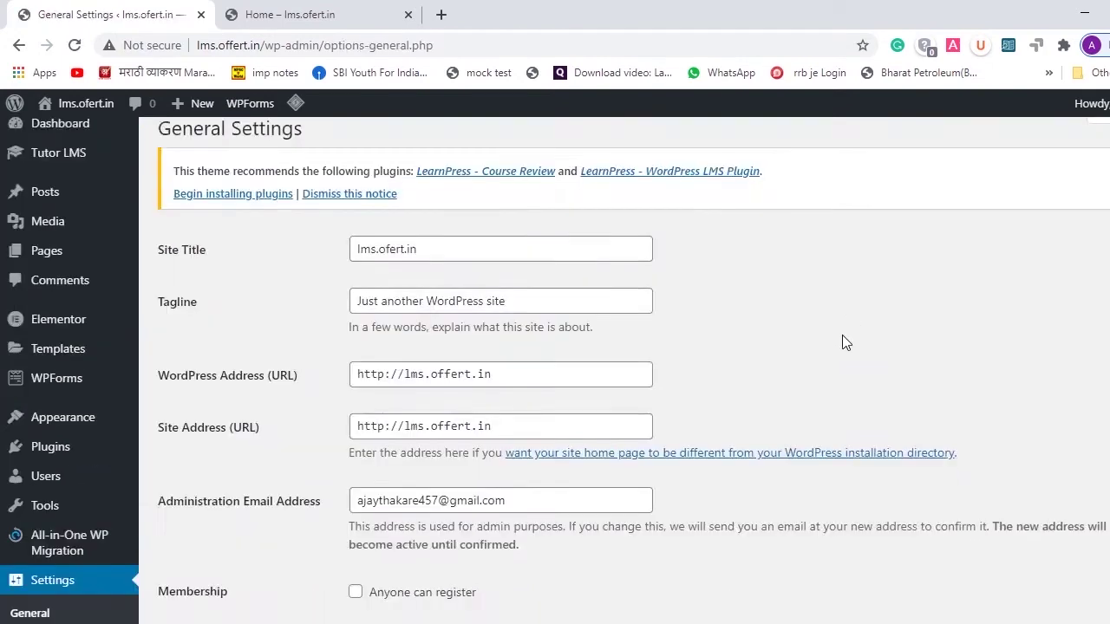
pyautogui.scroll(-1, 842, 335)
pyautogui.scroll(1, 95, 357)
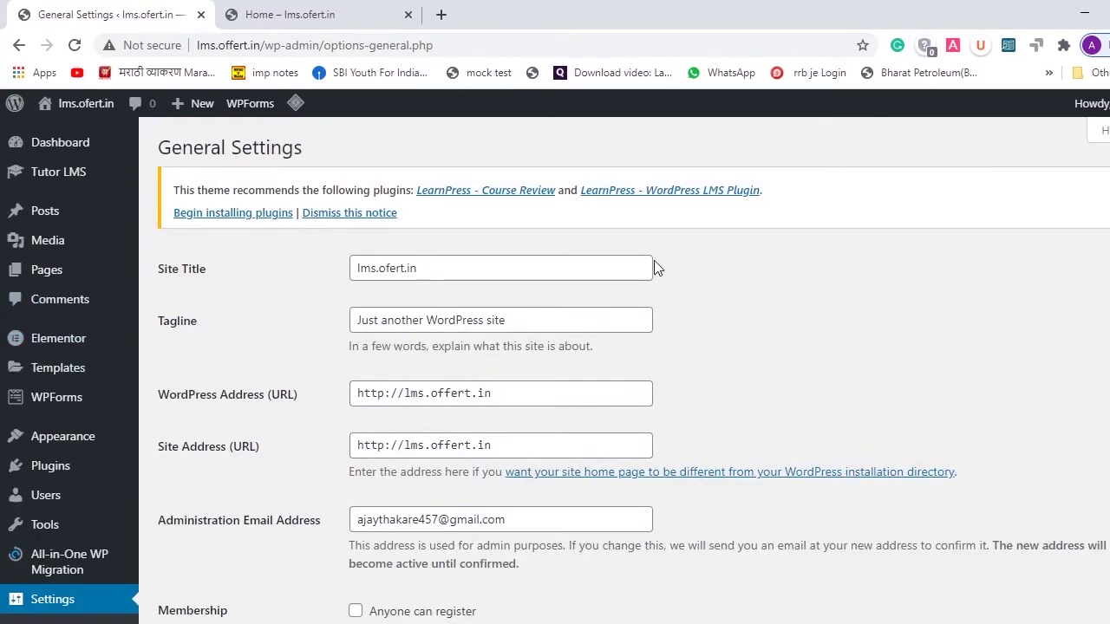
pyautogui.scroll(-3, 763, 305)
pyautogui.scroll(3, 766, 305)
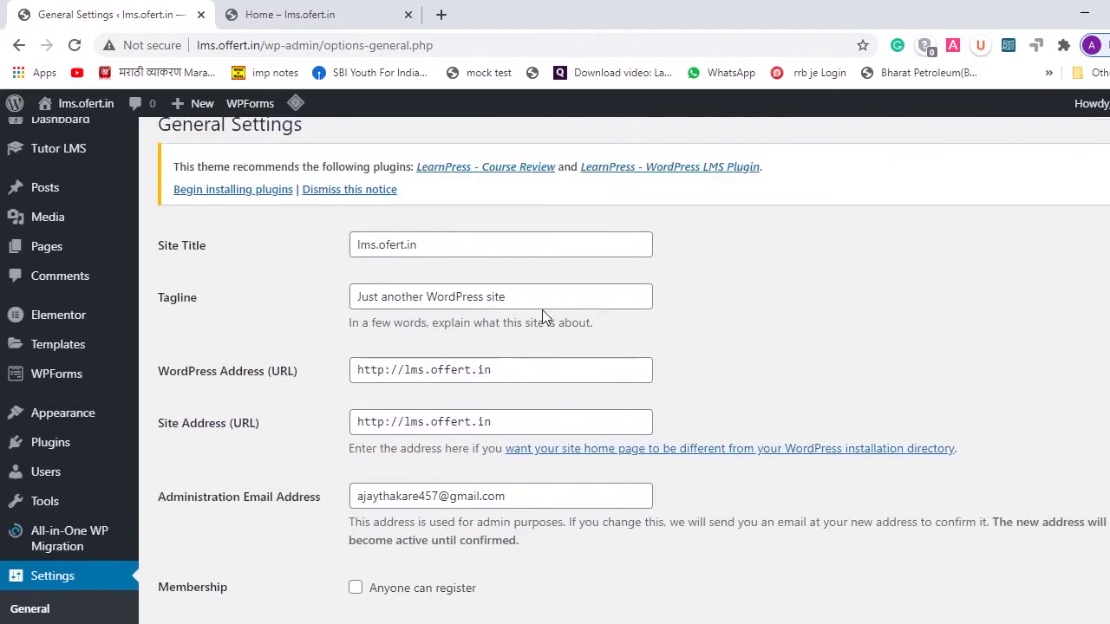
pyautogui.scroll(-5, 542, 309)
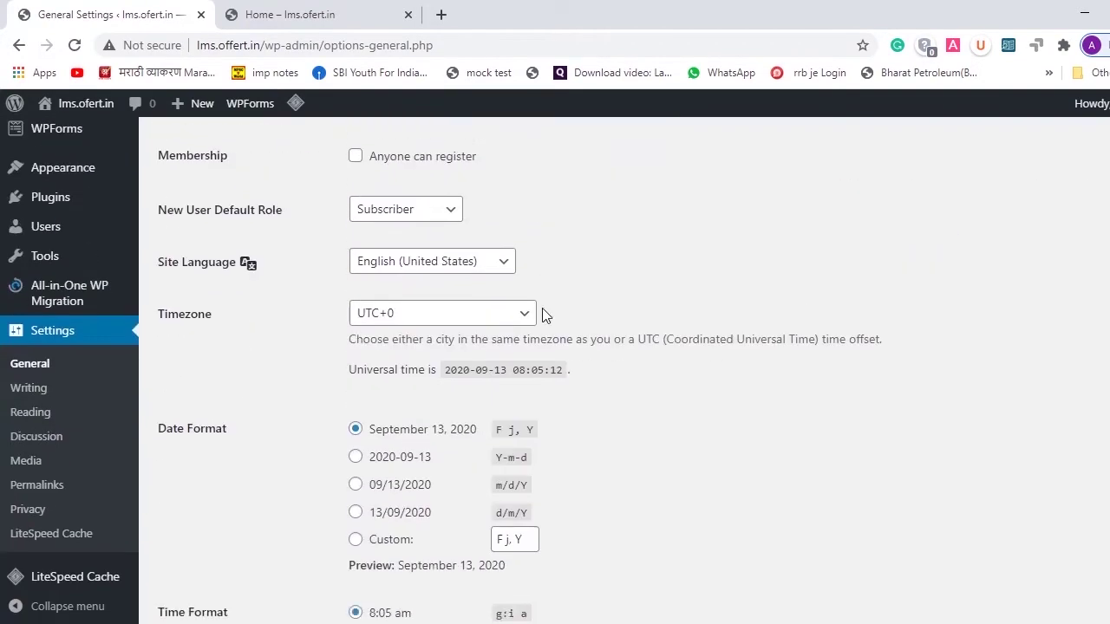
pyautogui.scroll(4, 545, 315)
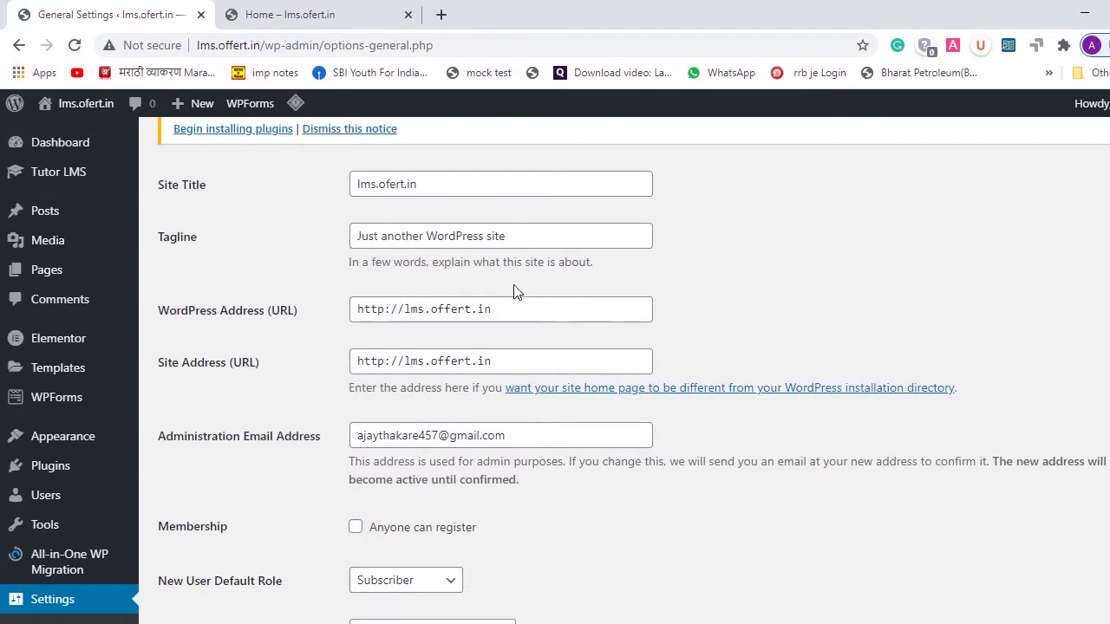
pyautogui.click(519, 235)
pyautogui.hotkey('ctrl', 'a')
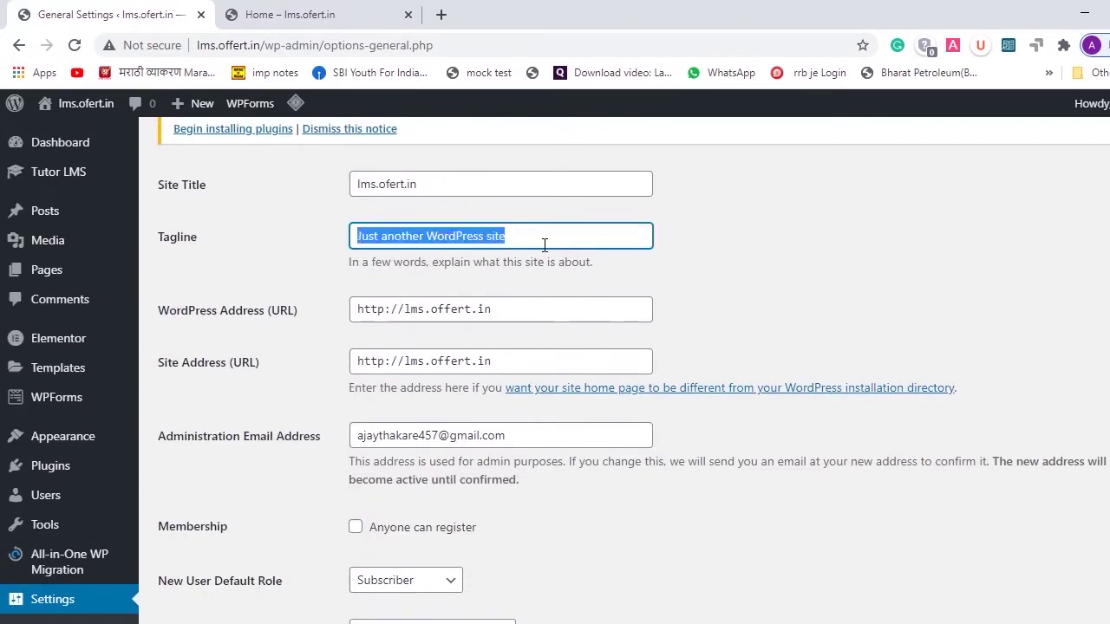
pyautogui.write('ed')
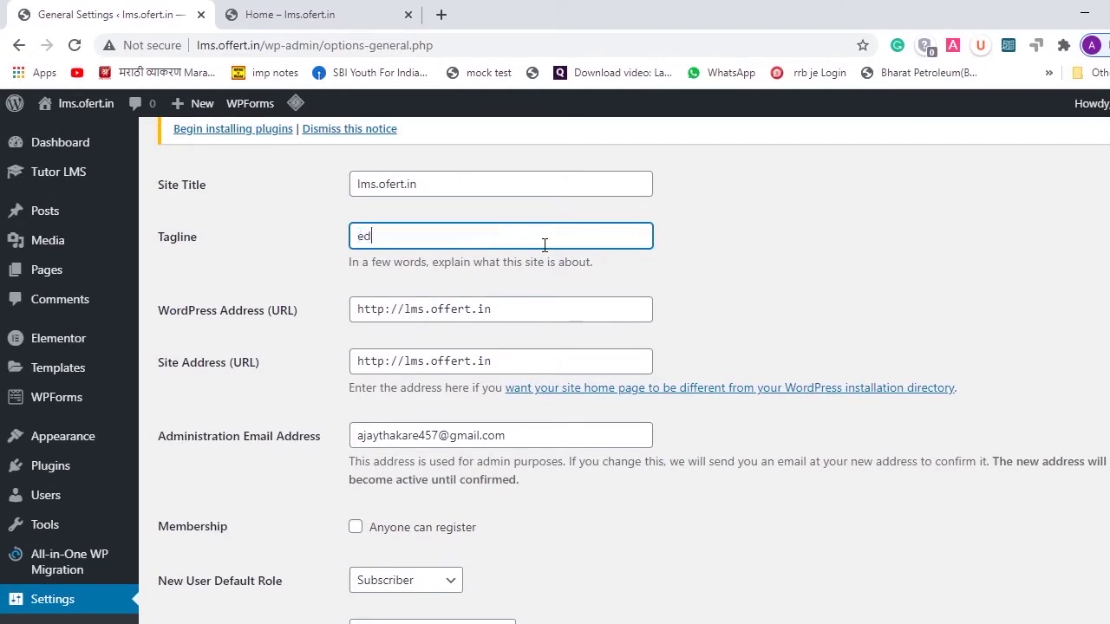
pyautogui.write('ucational website')
# - Enable 'Anyone can register' and save the General Settings
pyautogui.scroll(-2, 528, 312)
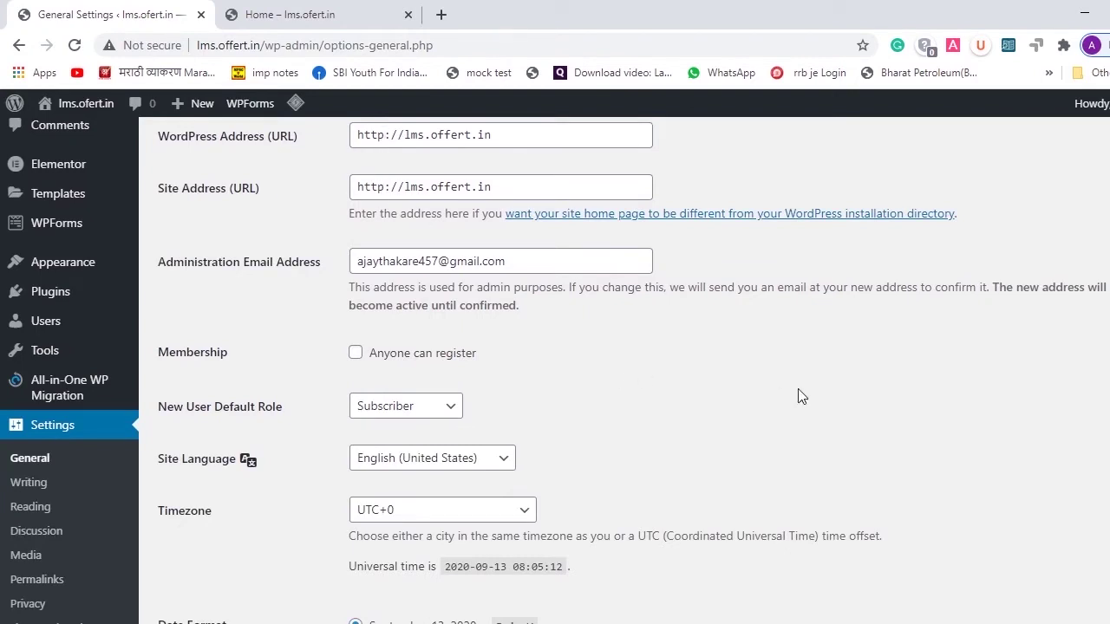
pyautogui.click(356, 354)
pyautogui.scroll(-4, 574, 410)
pyautogui.scroll(-2, 626, 406)
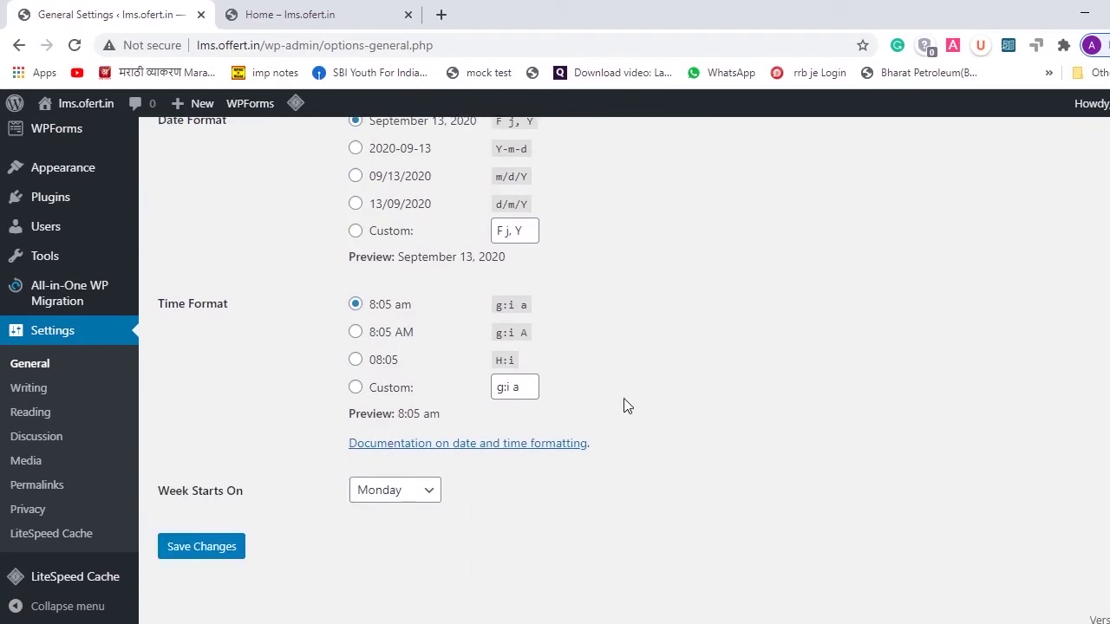
pyautogui.click(184, 548)
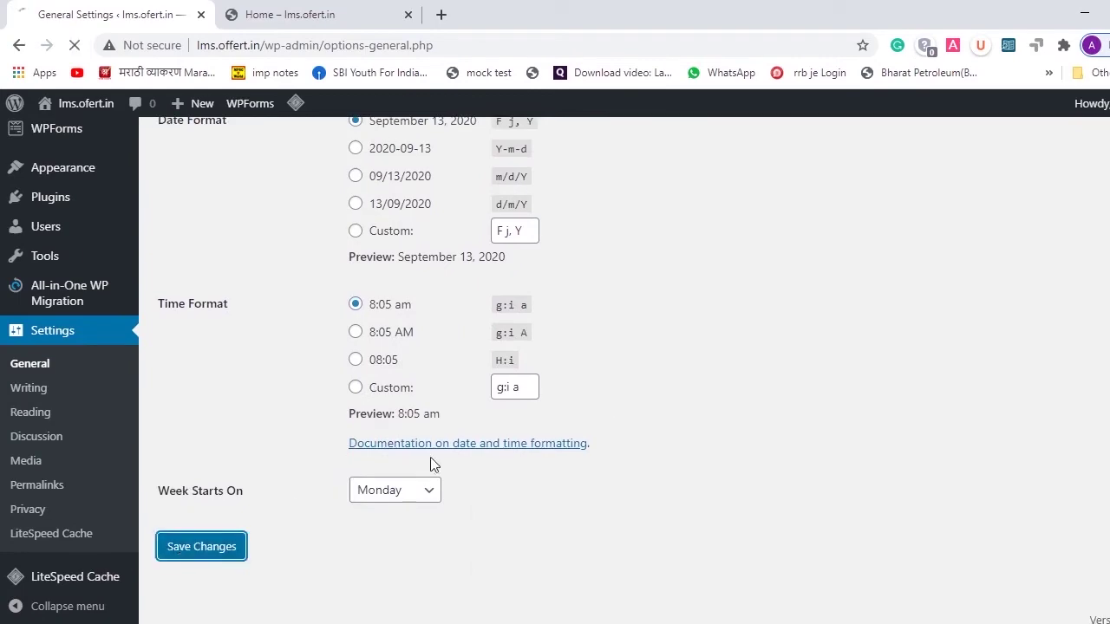
pyautogui.scroll(-2, 231, 370)
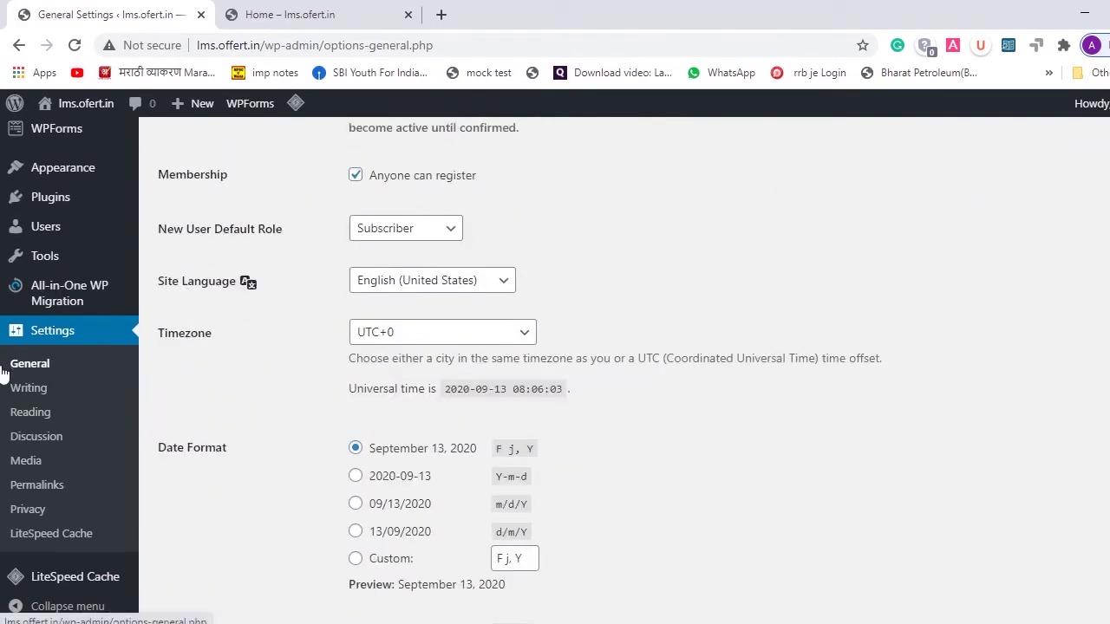
pyautogui.click(20, 389)
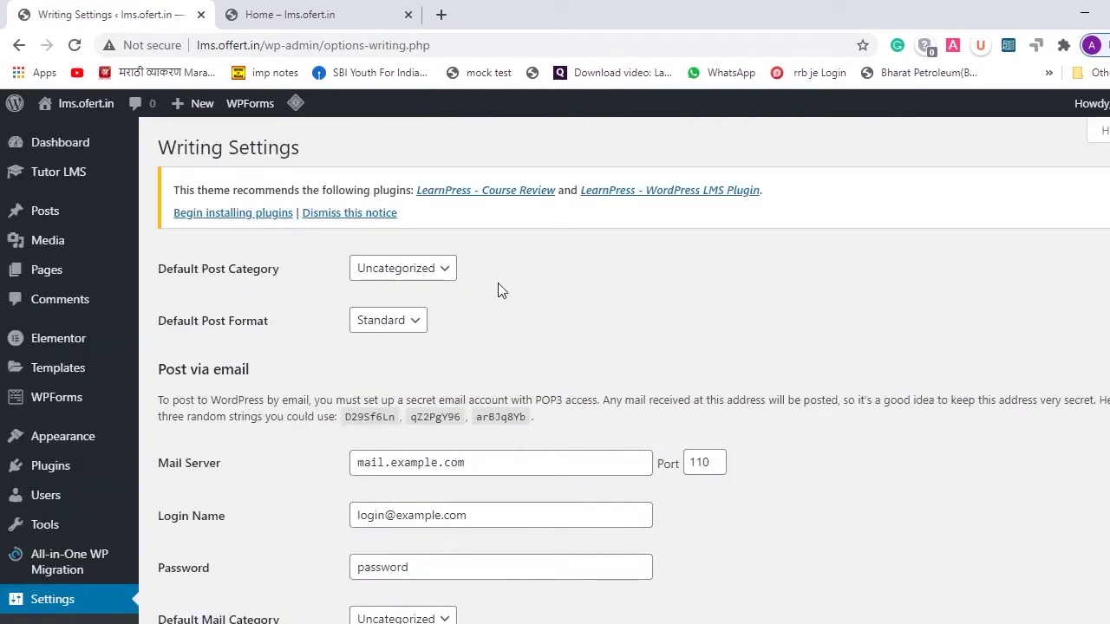
# - Review the Writing Settings page without changes, then go to Settings > Reading
pyautogui.scroll(-2, 650, 338)
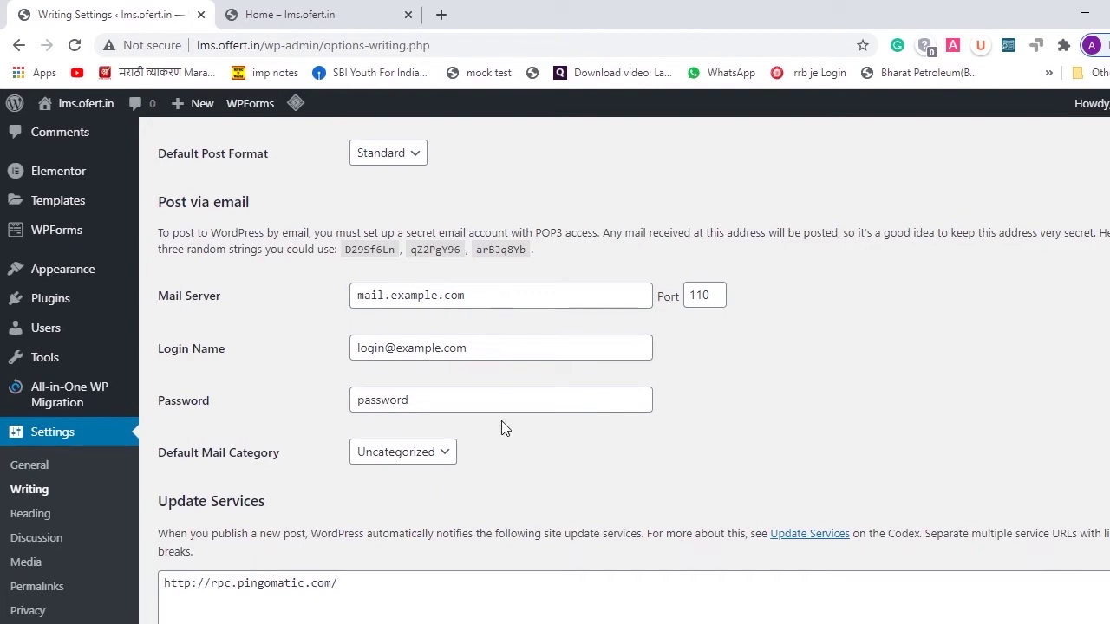
pyautogui.scroll(-2, 503, 429)
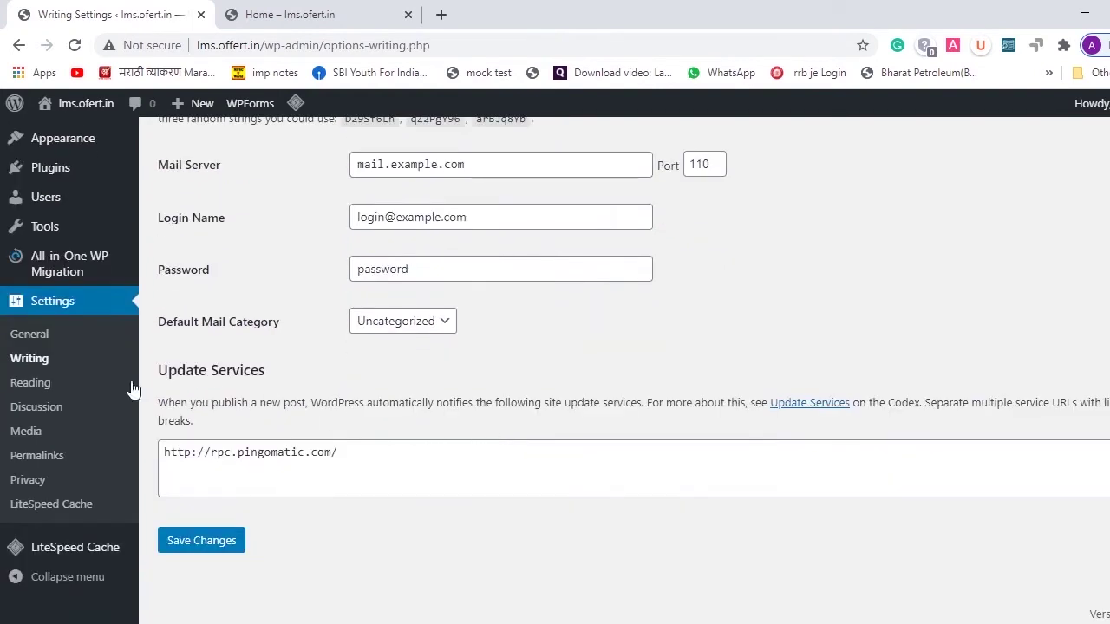
pyautogui.click(43, 388)
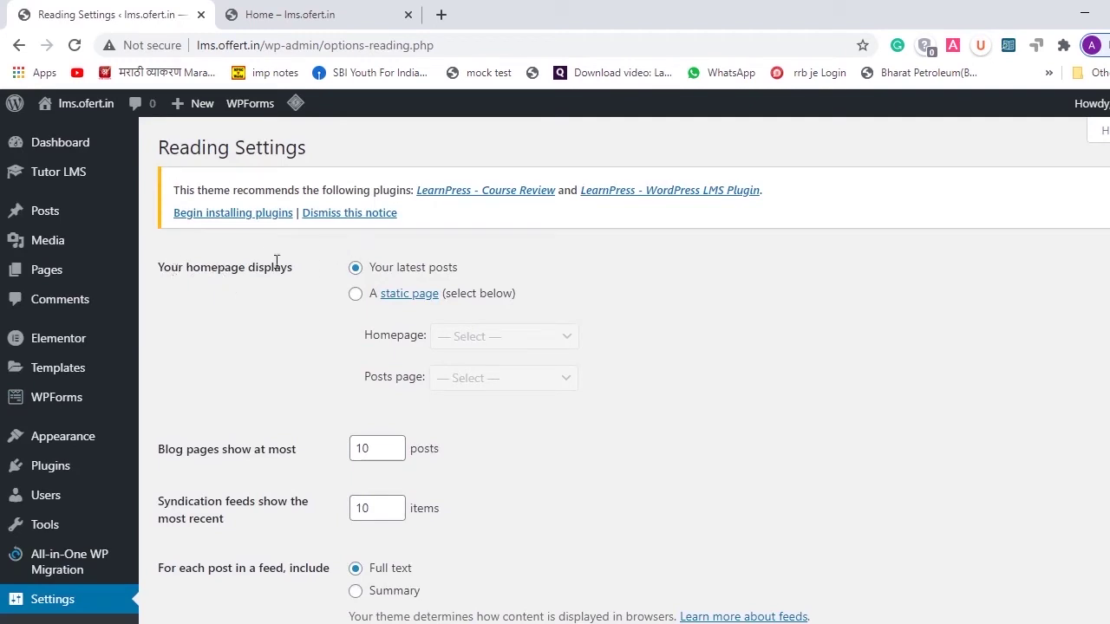
# - Set the homepage to the static page Home and the posts page to Blog, and save
pyautogui.click(356, 296)
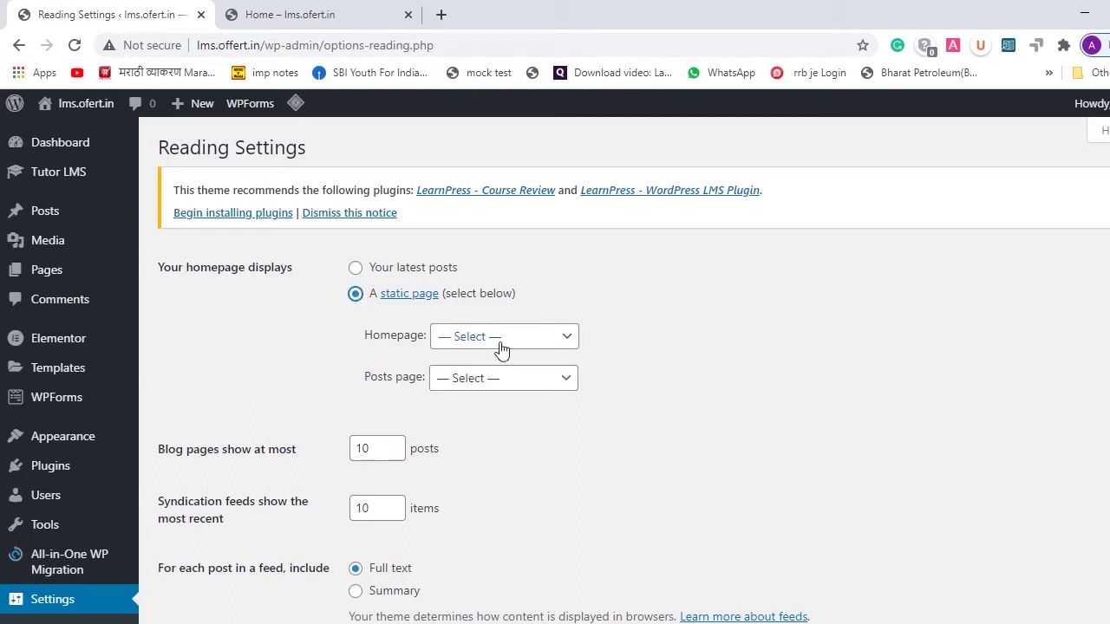
pyautogui.click(554, 341)
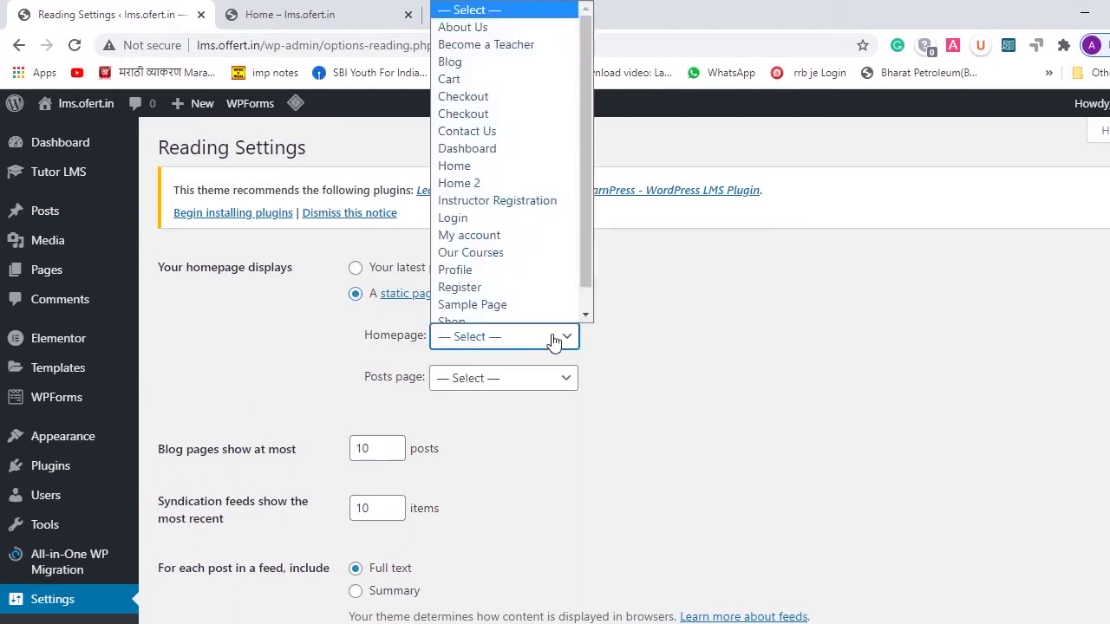
pyautogui.click(485, 161)
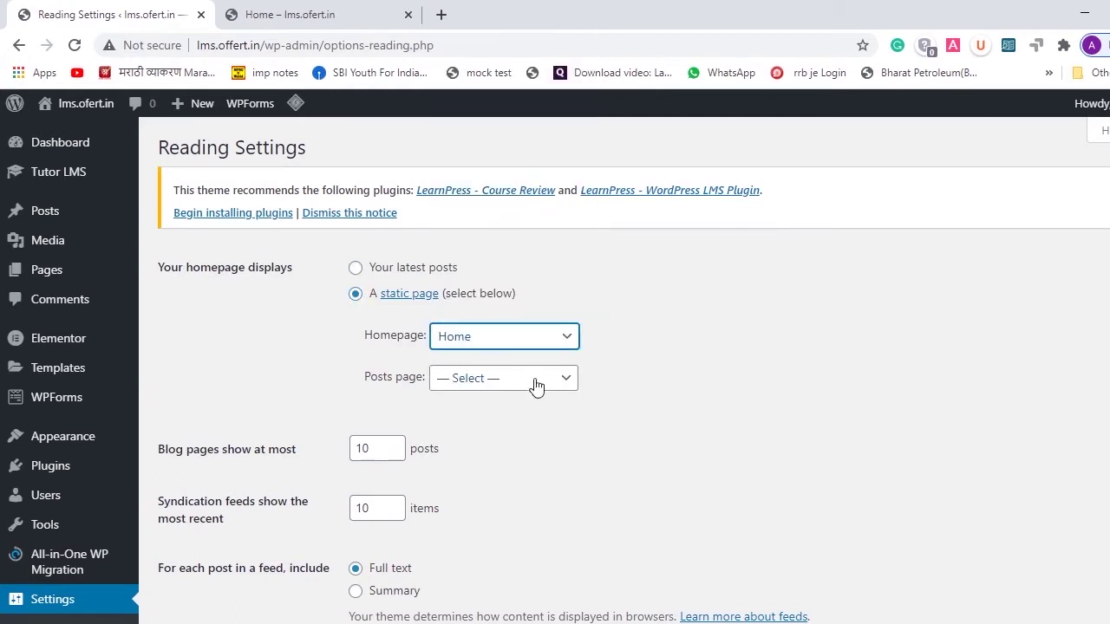
pyautogui.click(553, 386)
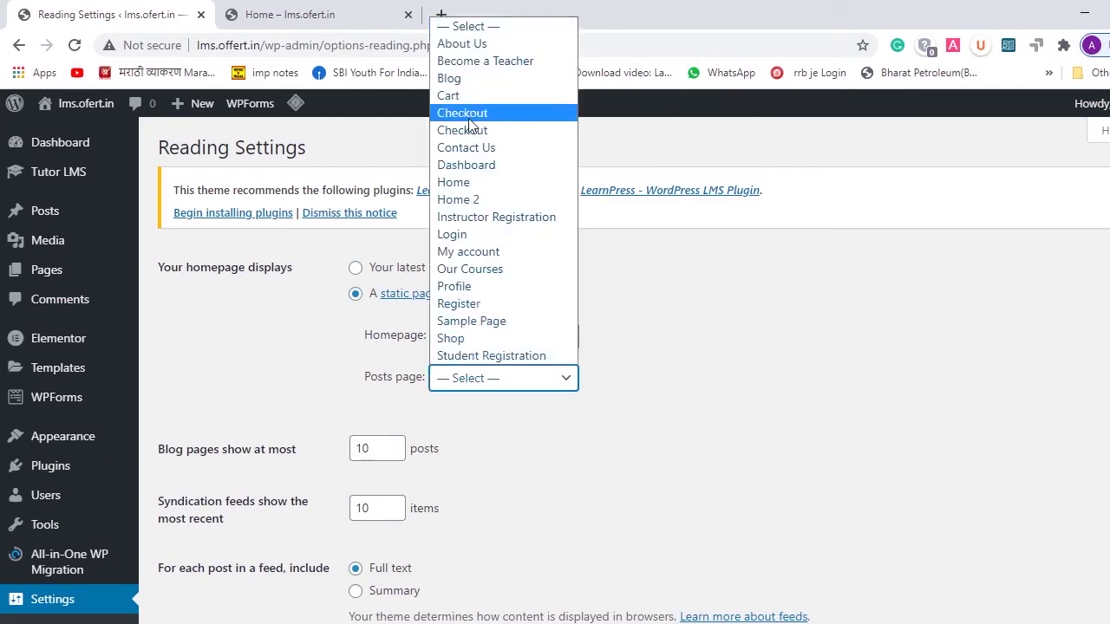
pyautogui.click(460, 80)
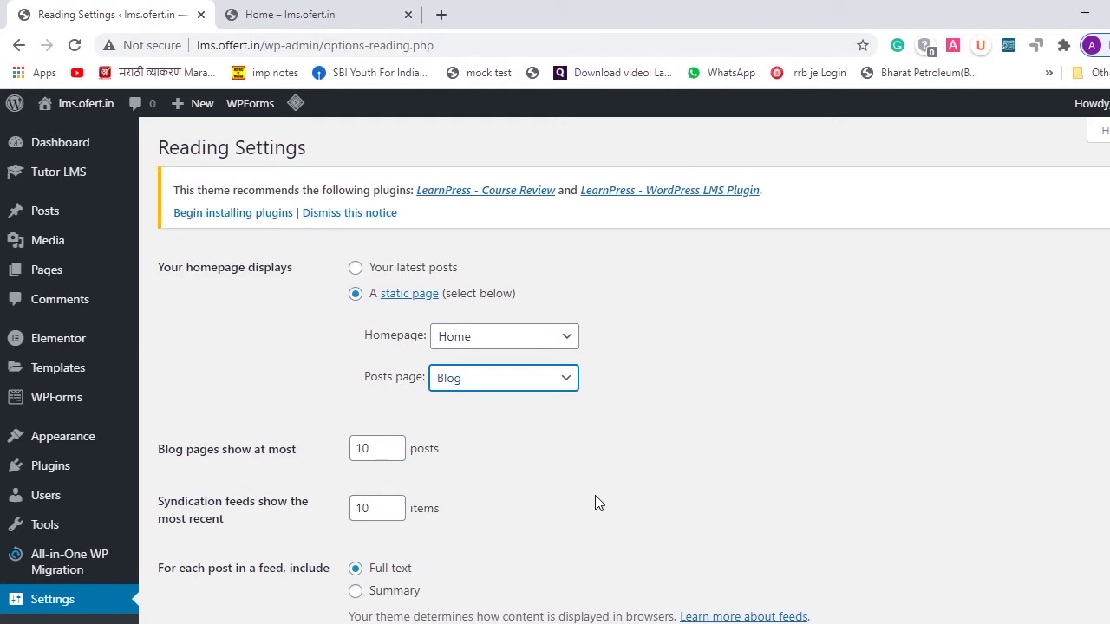
pyautogui.scroll(-3, 597, 503)
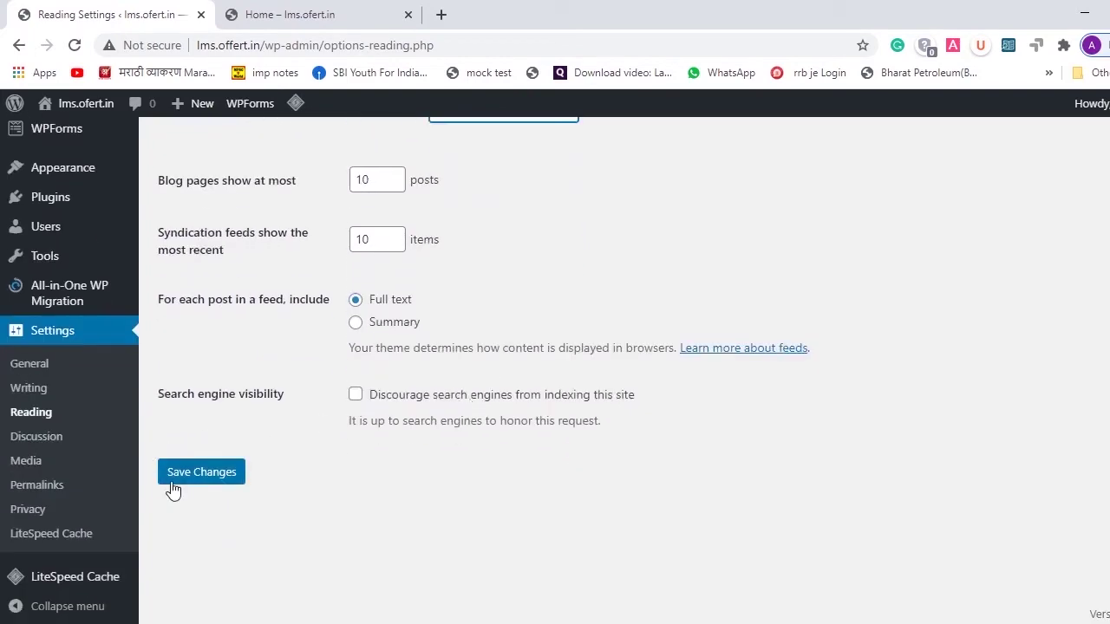
pyautogui.click(178, 487)
pyautogui.scroll(-3, 178, 487)
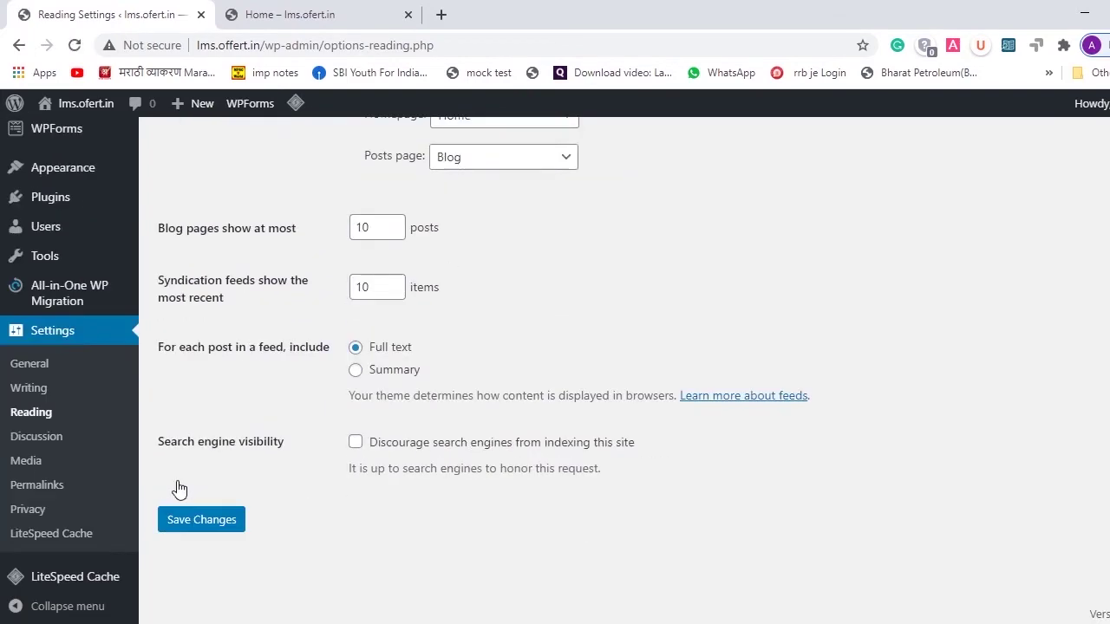
pyautogui.click(27, 485)
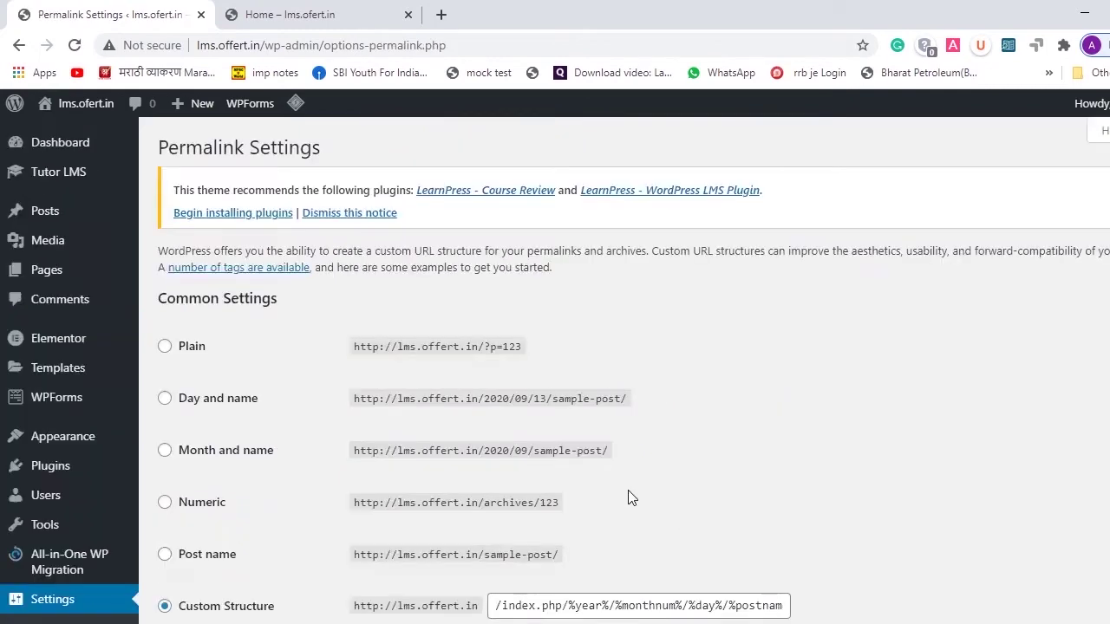
# - Choose the Post name permalink structure and save it
pyautogui.scroll(-3, 627, 495)
pyautogui.click(165, 285)
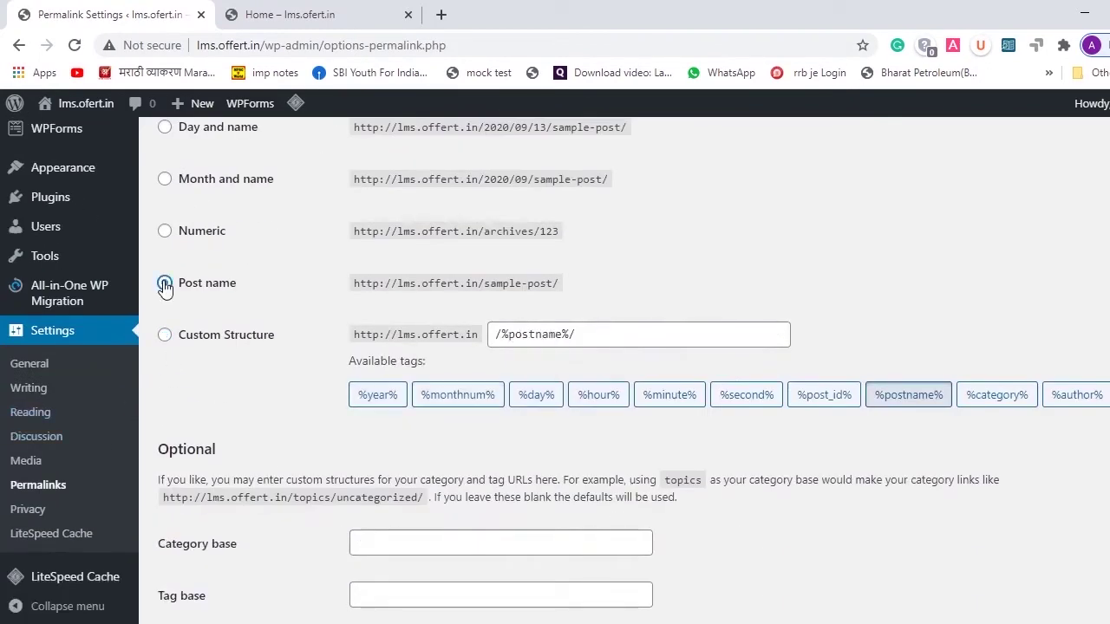
pyautogui.scroll(-2, 655, 264)
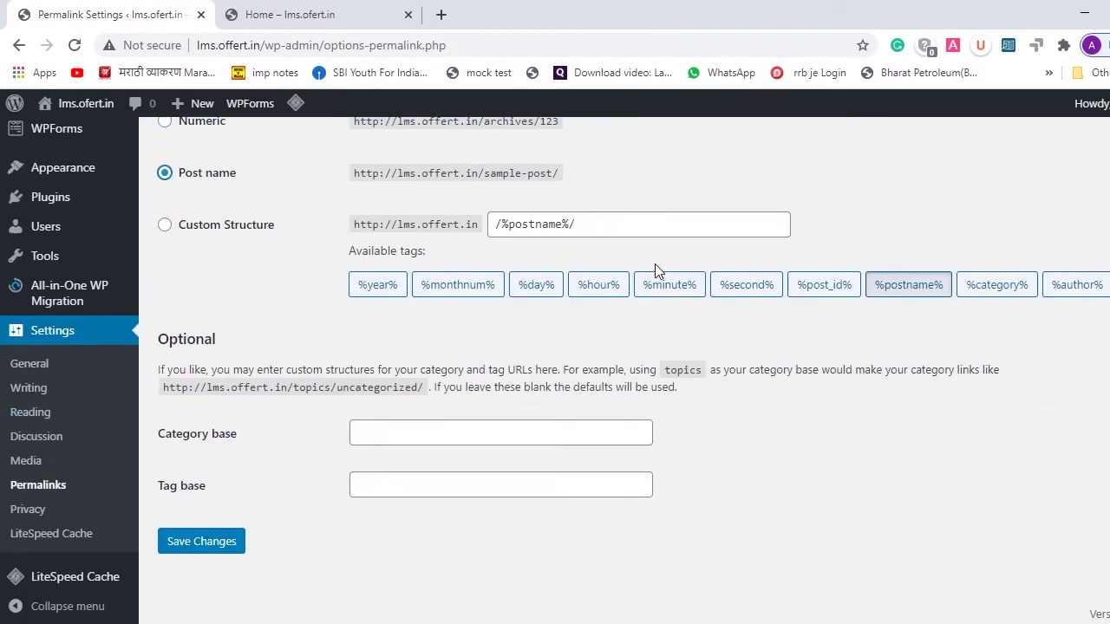
pyautogui.click(206, 555)
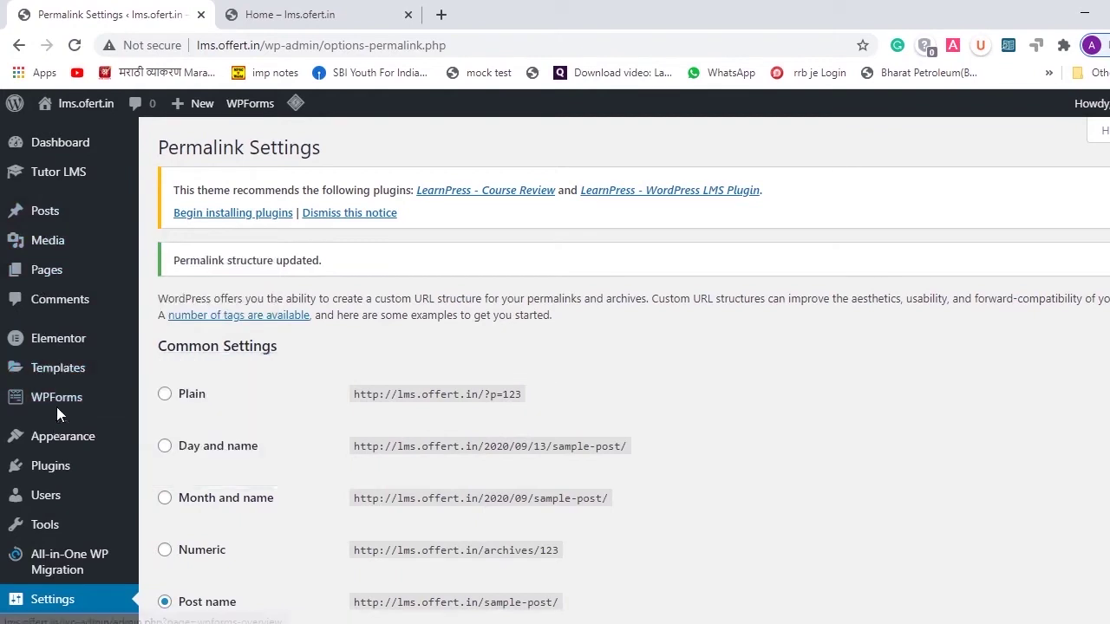
pyautogui.scroll(-1, 56, 407)
pyautogui.moveTo(65, 328)
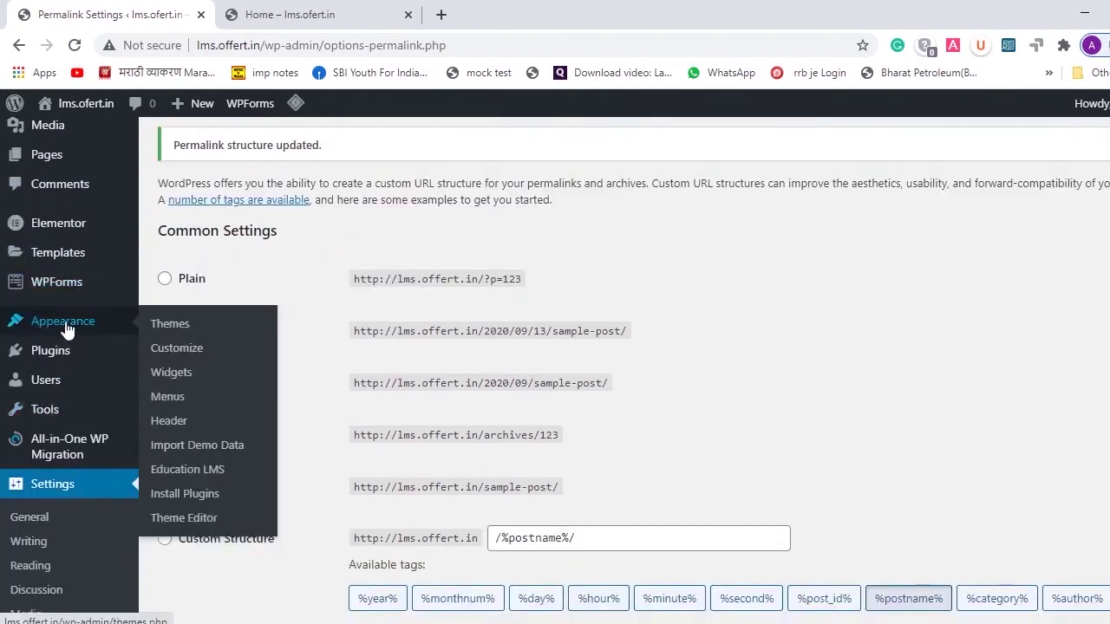
# - Load Main Menu in Appearance > Menus, showing About Us, Our Courses, Blog, Contact Us and Shop
pyautogui.click(170, 401)
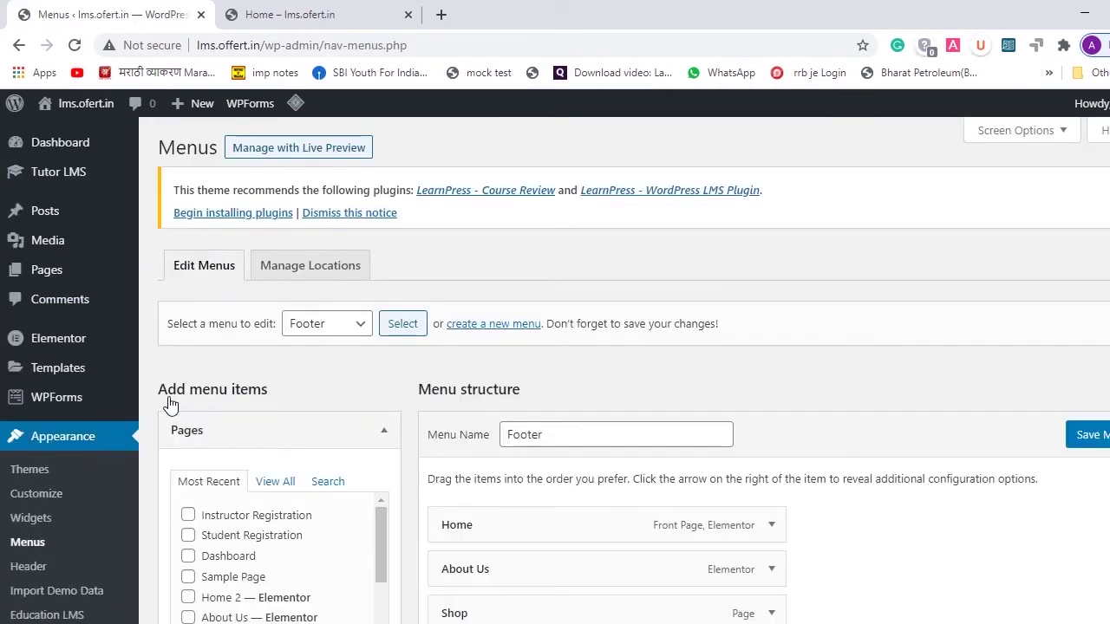
pyautogui.scroll(-2, 609, 345)
pyautogui.scroll(-1, 609, 350)
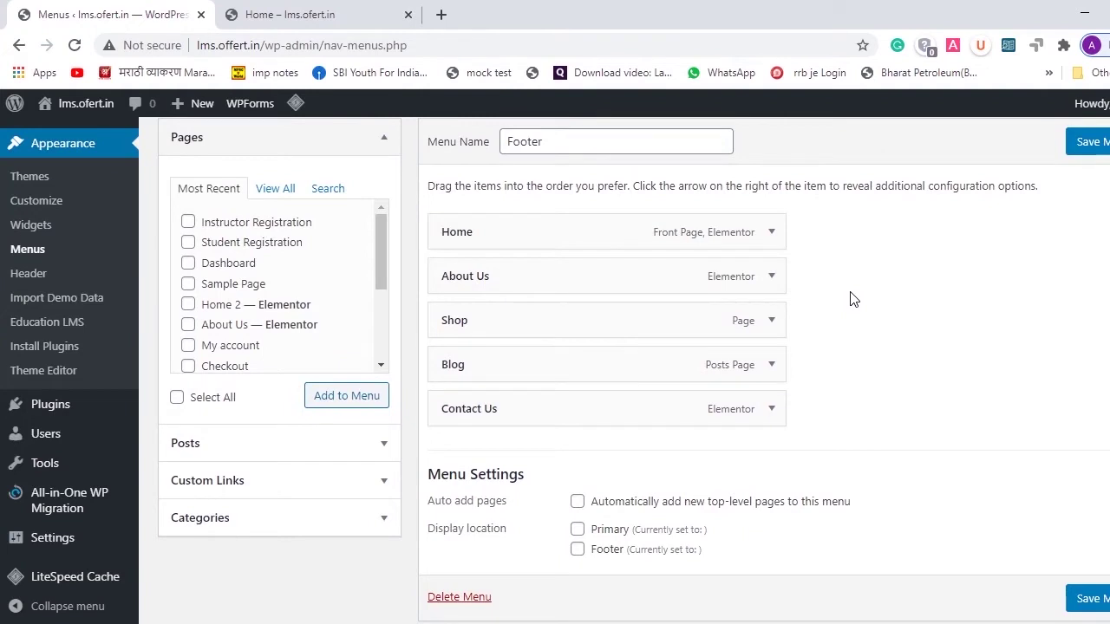
pyautogui.scroll(3, 850, 299)
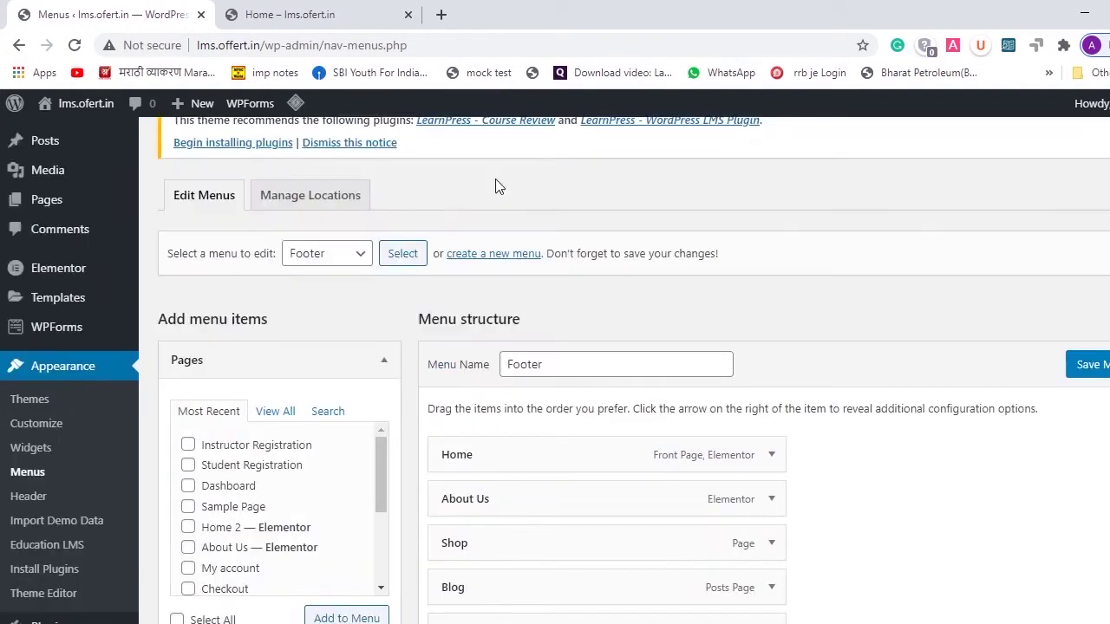
pyautogui.click(357, 257)
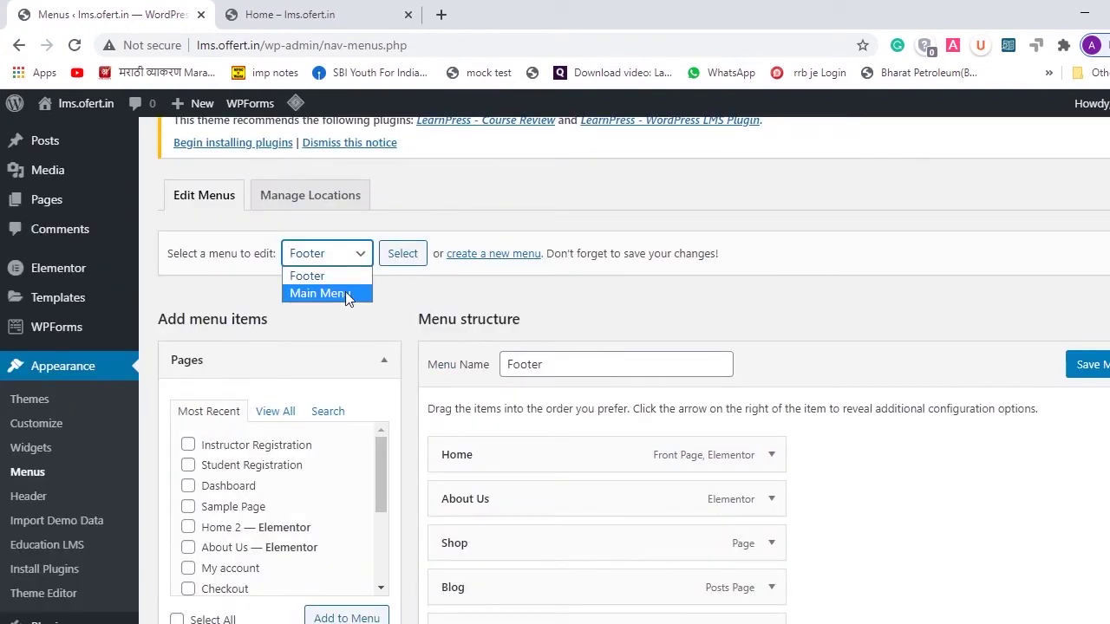
pyautogui.click(345, 292)
pyautogui.click(396, 260)
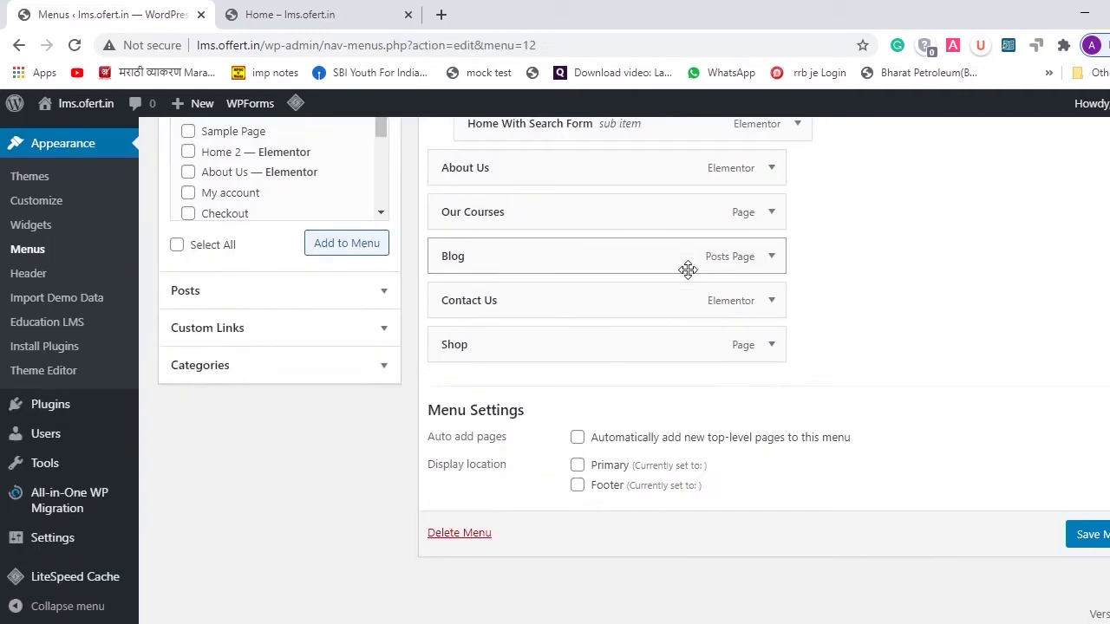
# - Assign Main Menu to the Primary location and remove the Home With Search Form item
pyautogui.click(578, 466)
pyautogui.scroll(2, 847, 339)
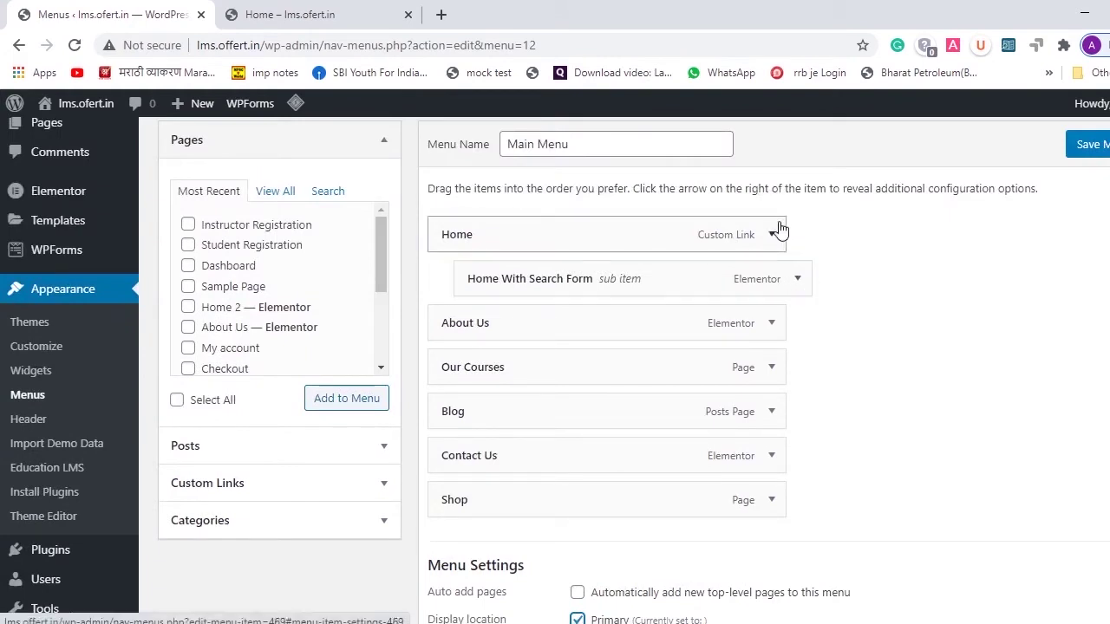
pyautogui.click(799, 281)
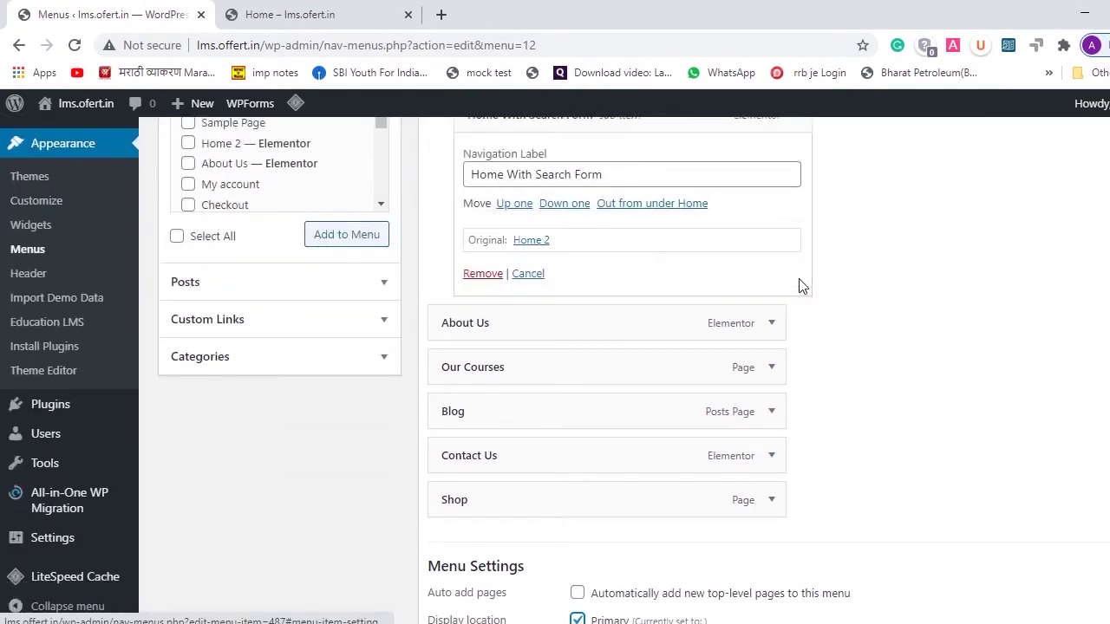
pyautogui.click(483, 274)
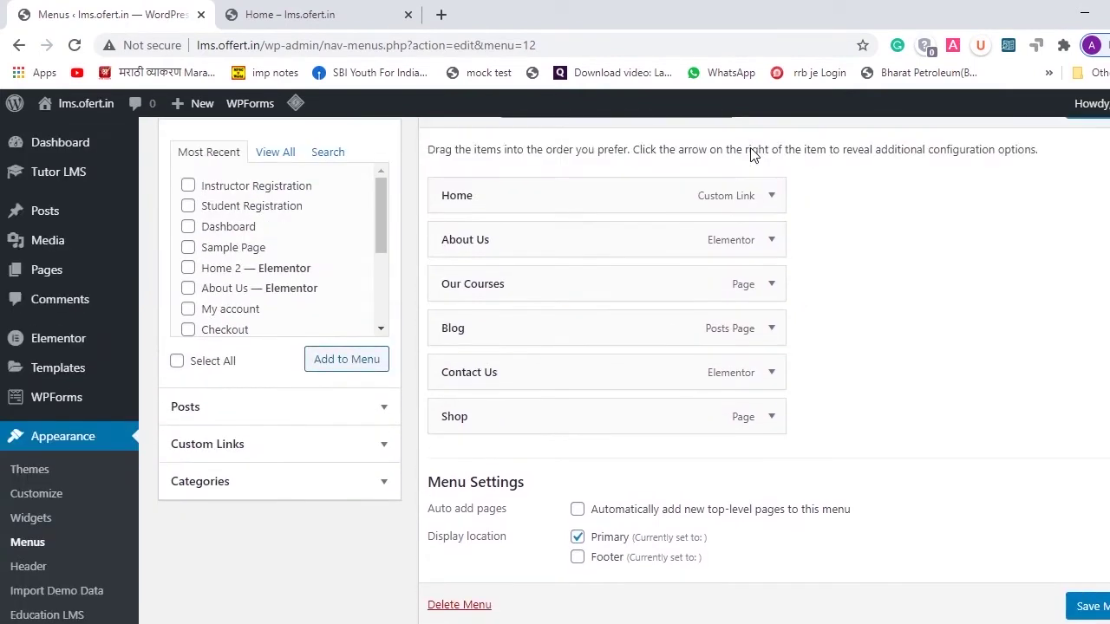
# - Remove the About Us, Contact Us and Shop items from the Main Menu
pyautogui.click(772, 242)
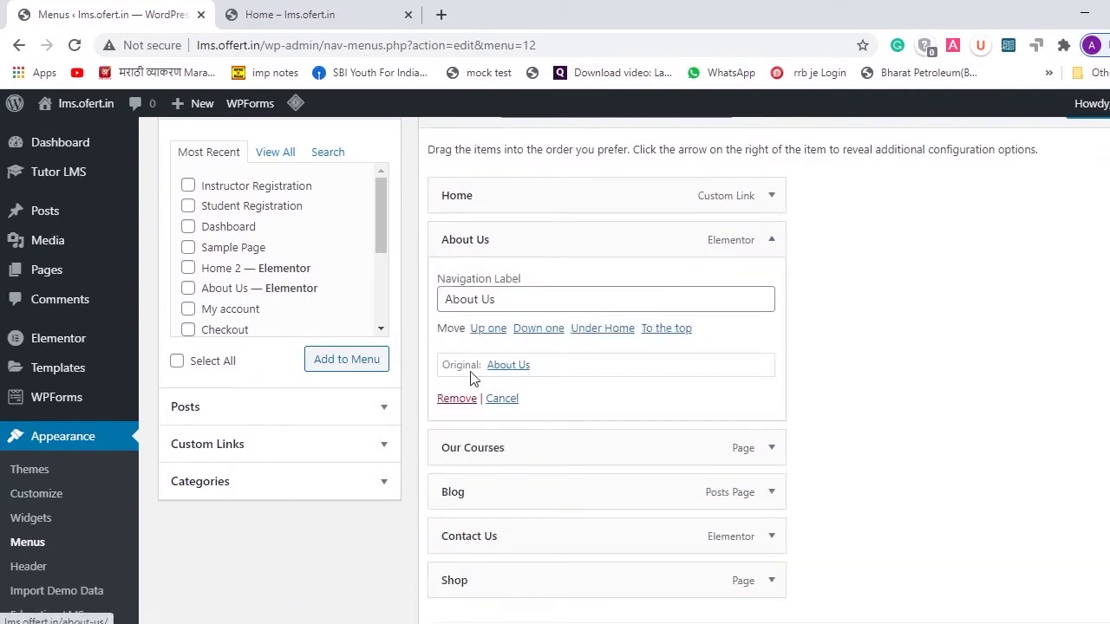
pyautogui.click(460, 400)
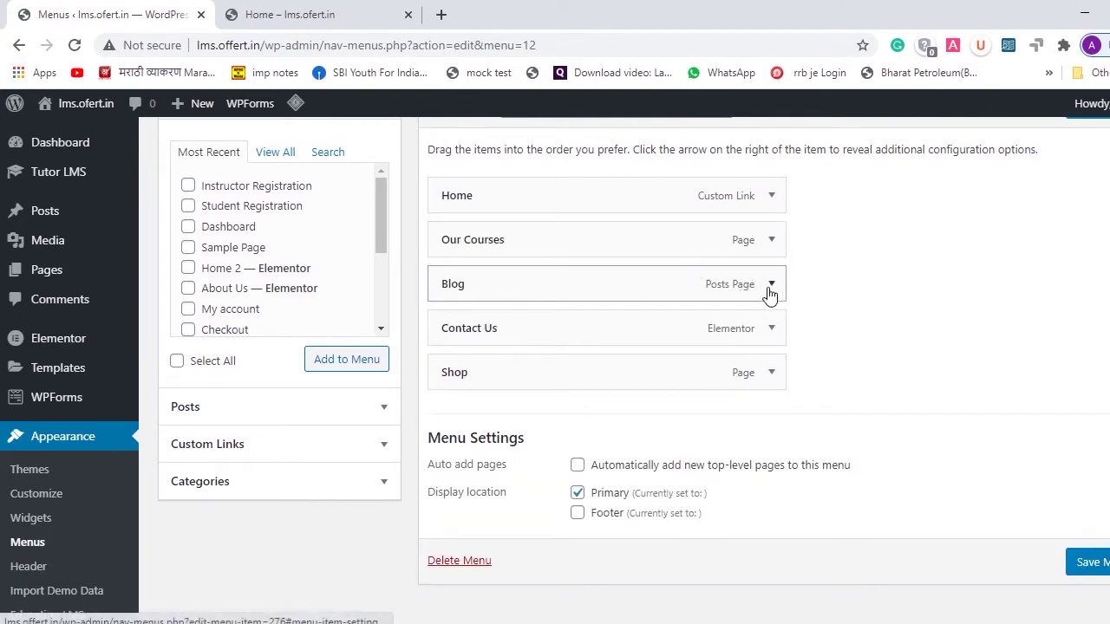
pyautogui.click(771, 330)
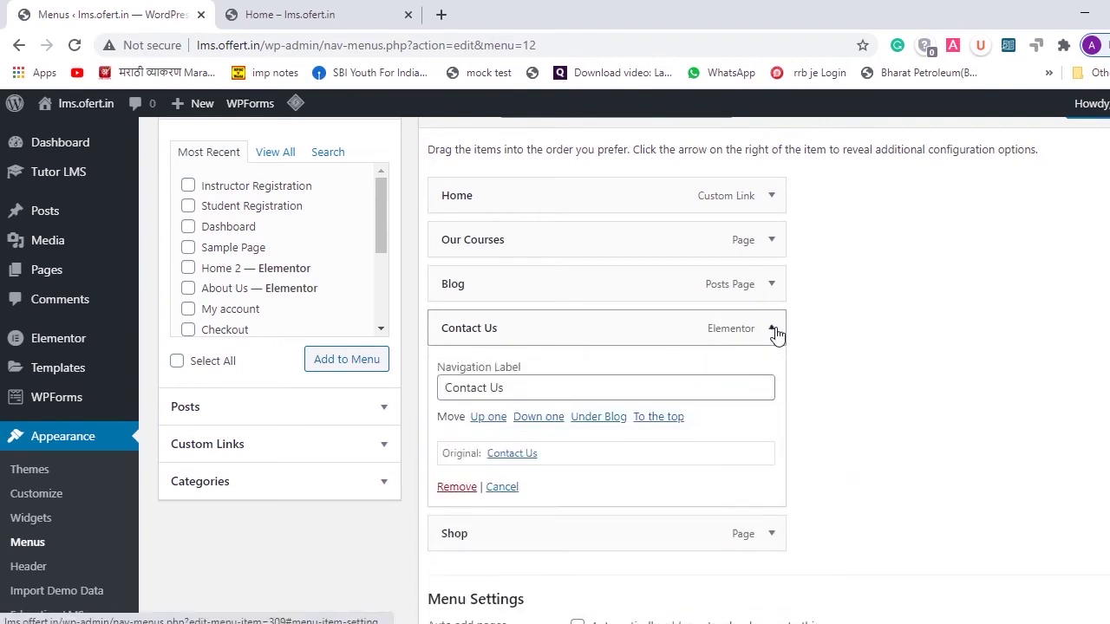
pyautogui.click(457, 489)
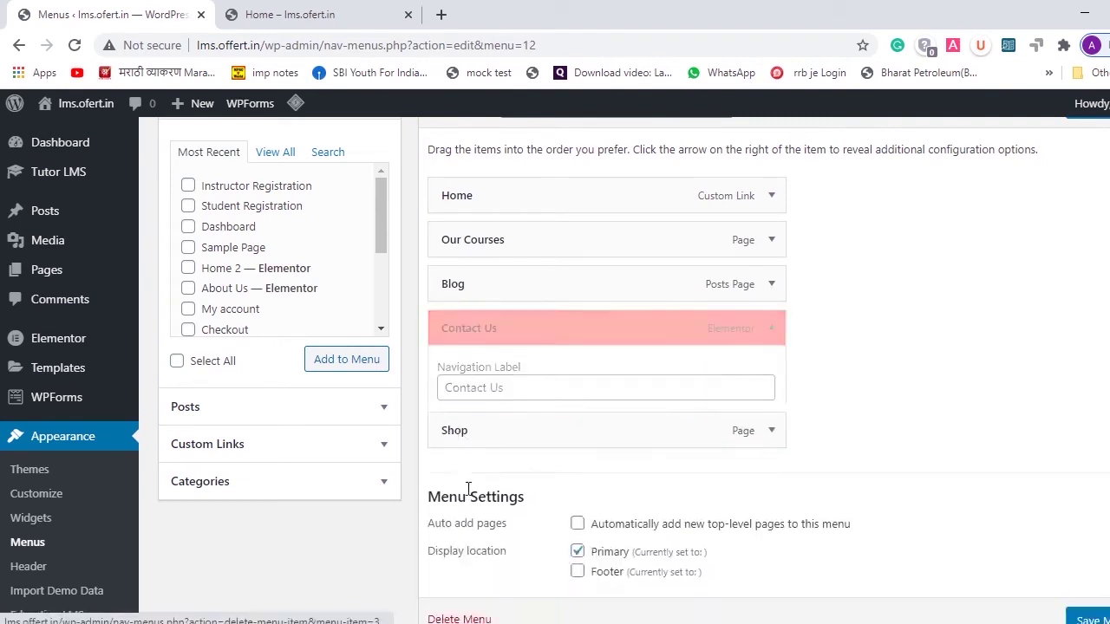
pyautogui.click(771, 345)
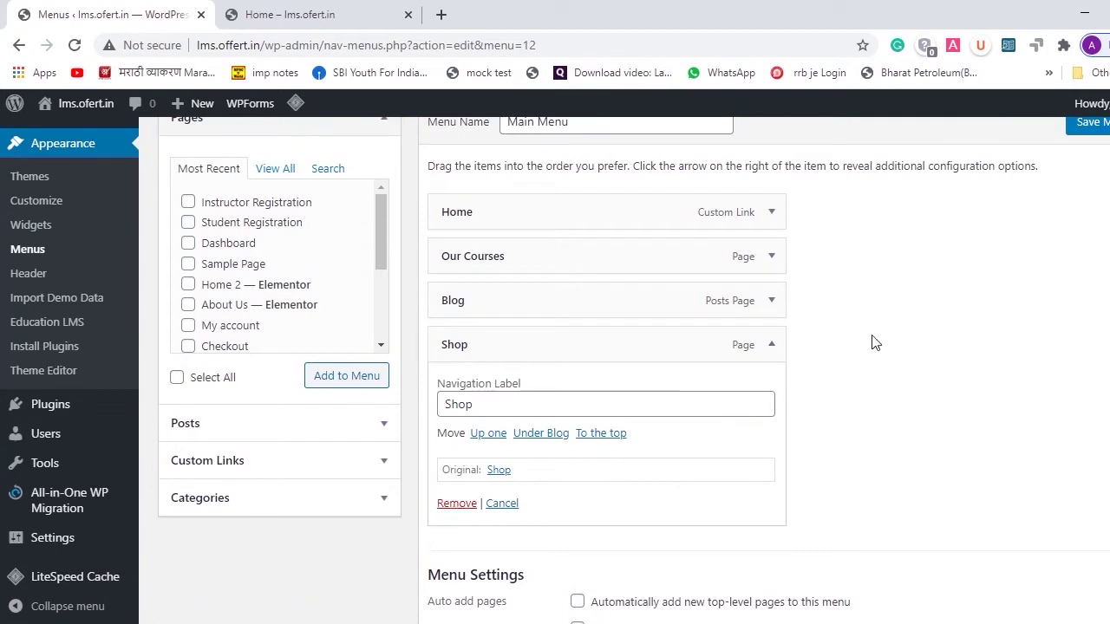
pyautogui.click(456, 505)
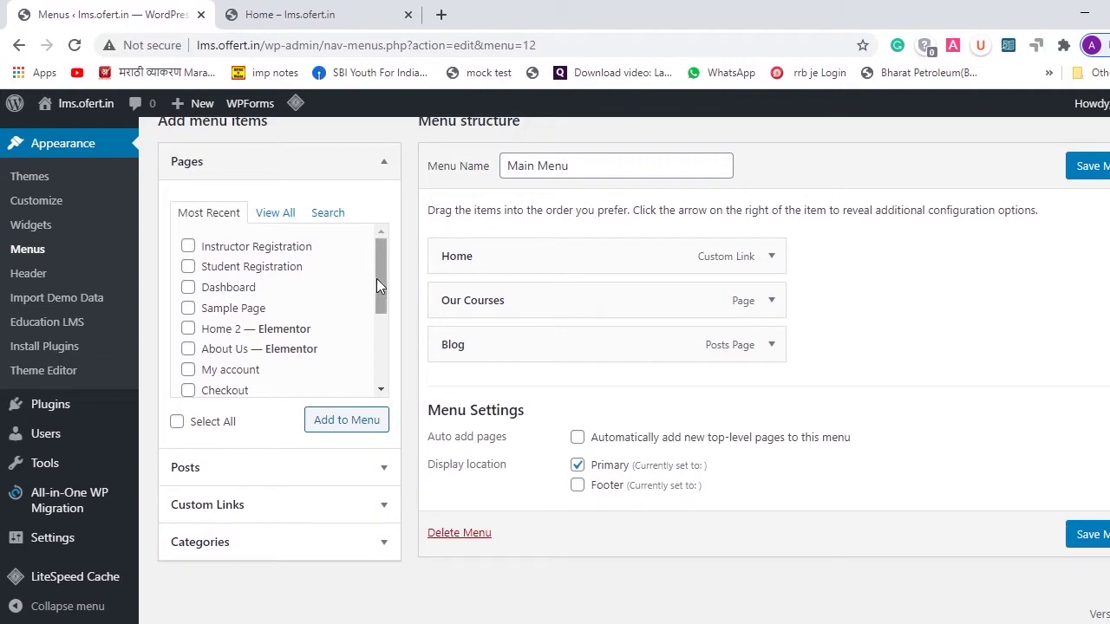
# - Add the Instructor Registration and Student Registration pages to Main Menu and save it
pyautogui.click(188, 247)
pyautogui.click(188, 268)
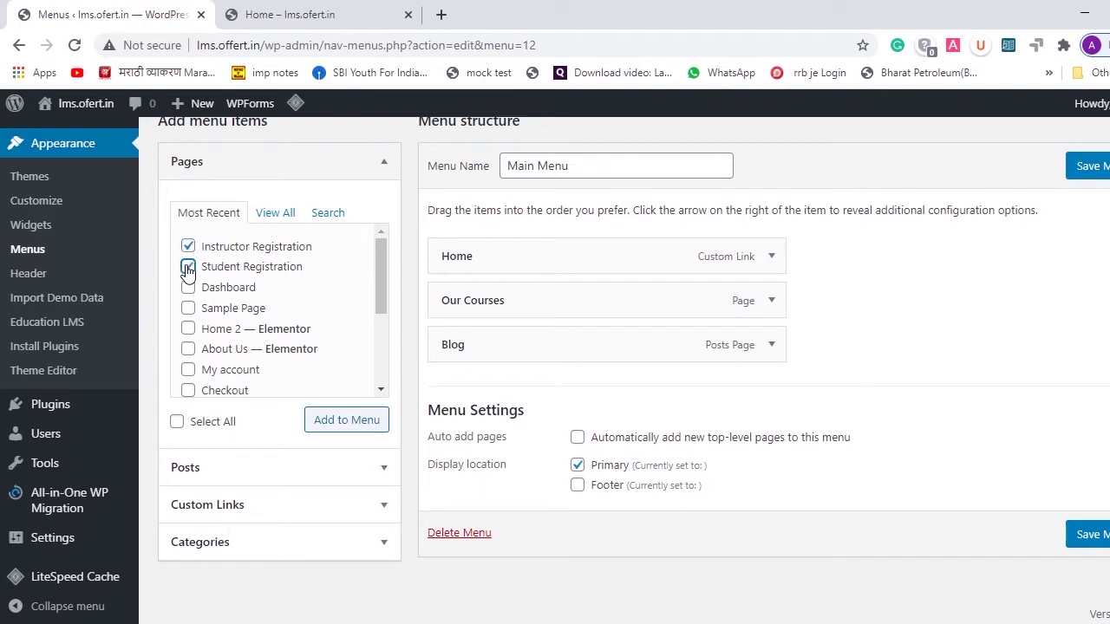
pyautogui.click(337, 429)
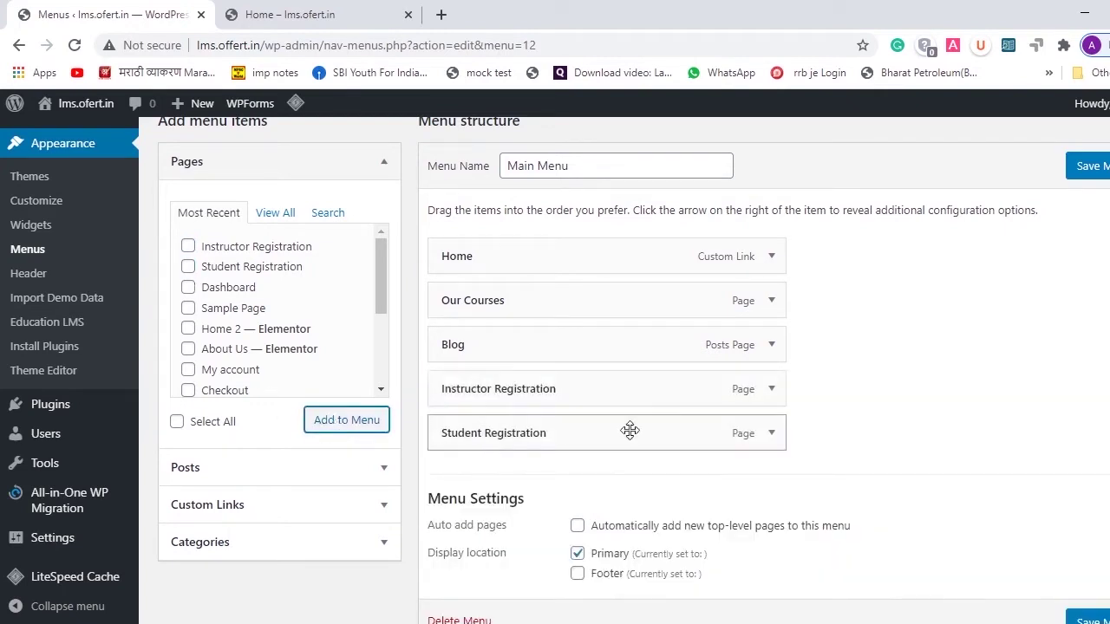
pyautogui.scroll(-2, 659, 416)
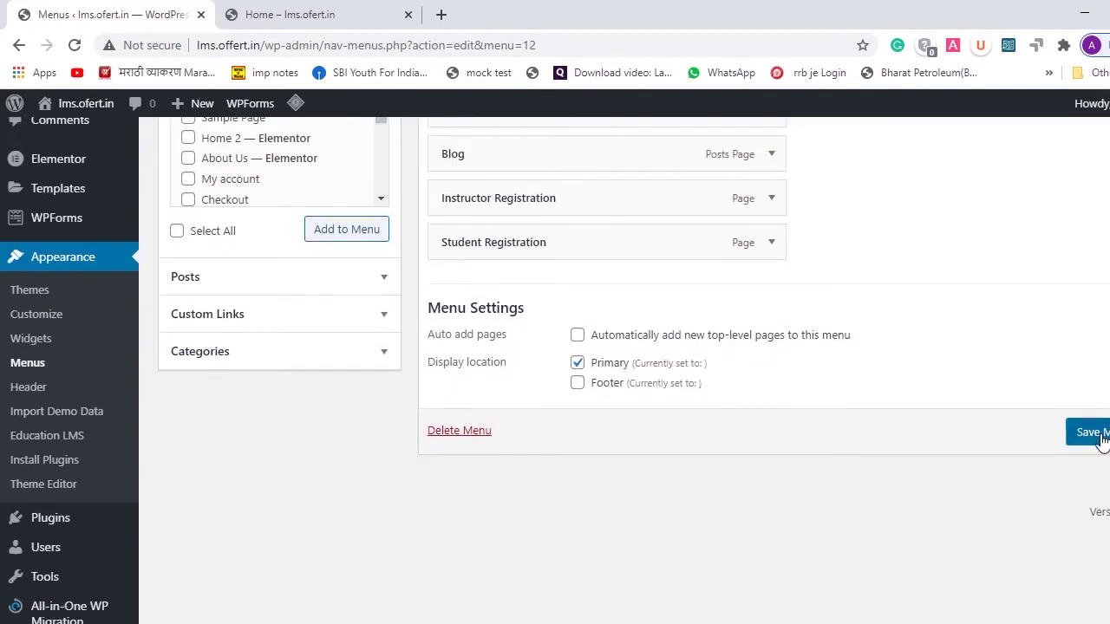
pyautogui.click(1091, 432)
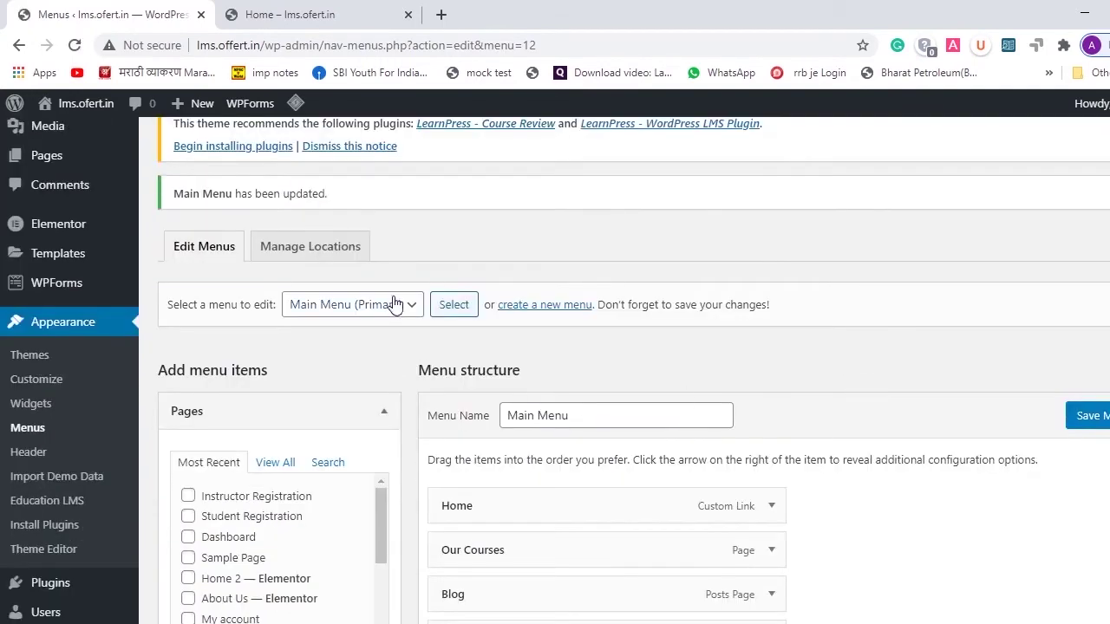
pyautogui.click(404, 305)
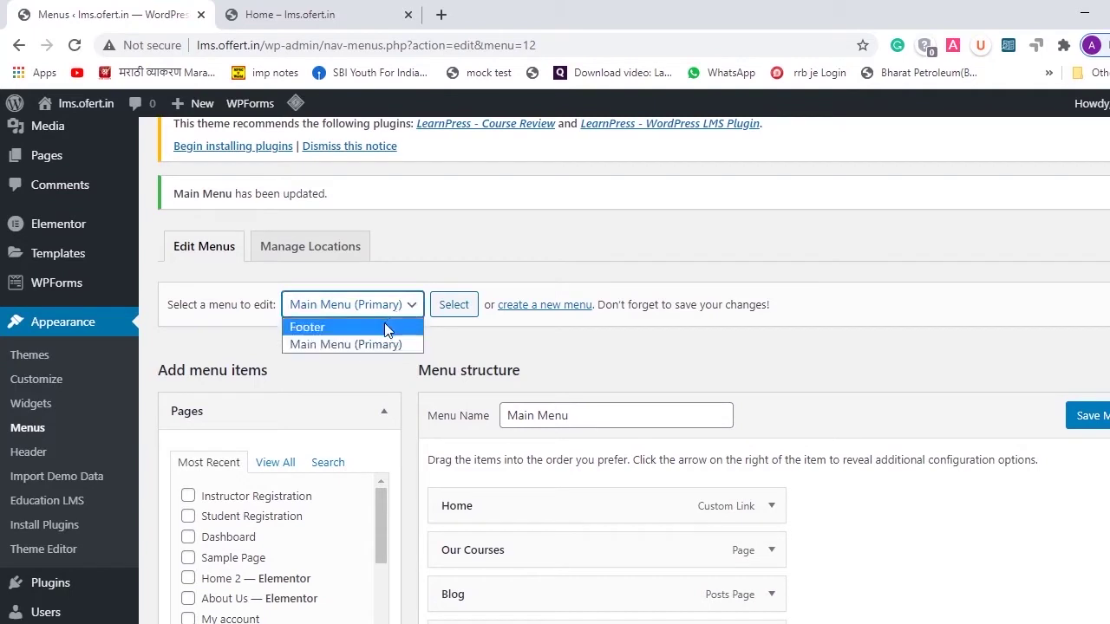
# - Load the Footer menu and assign it to the footer display location
pyautogui.click(386, 328)
pyautogui.click(454, 304)
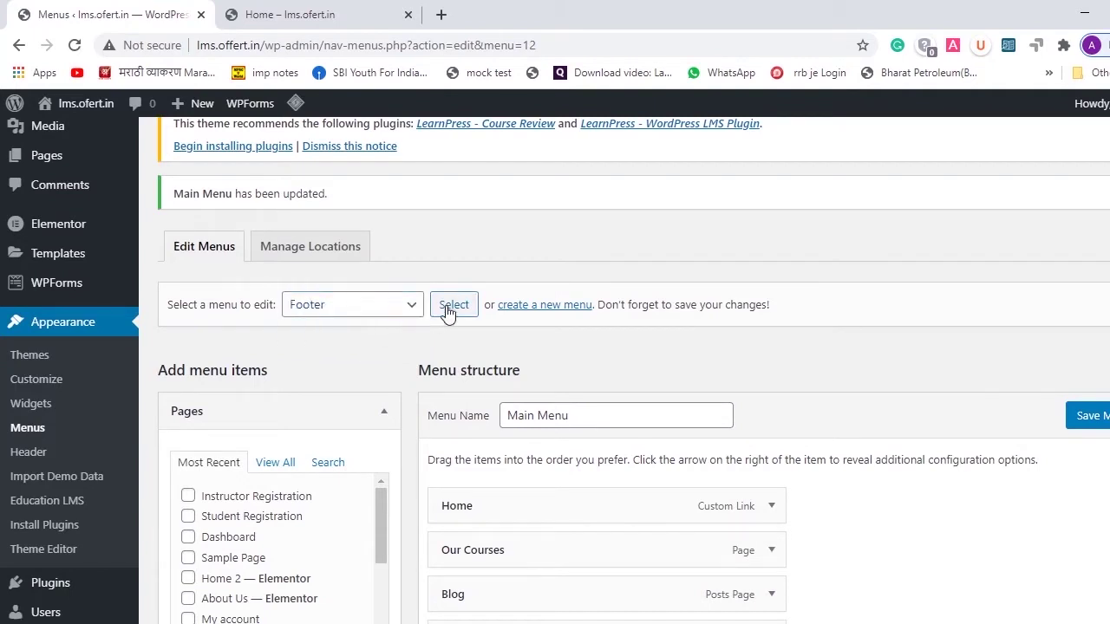
pyautogui.scroll(-2, 572, 481)
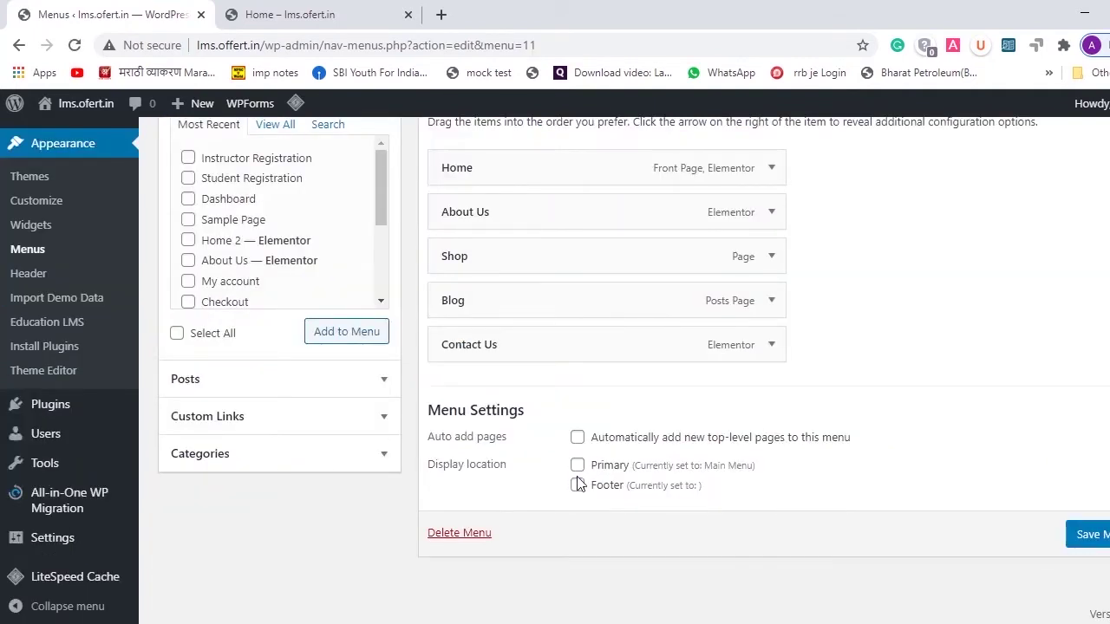
pyautogui.click(578, 486)
pyautogui.scroll(2, 889, 314)
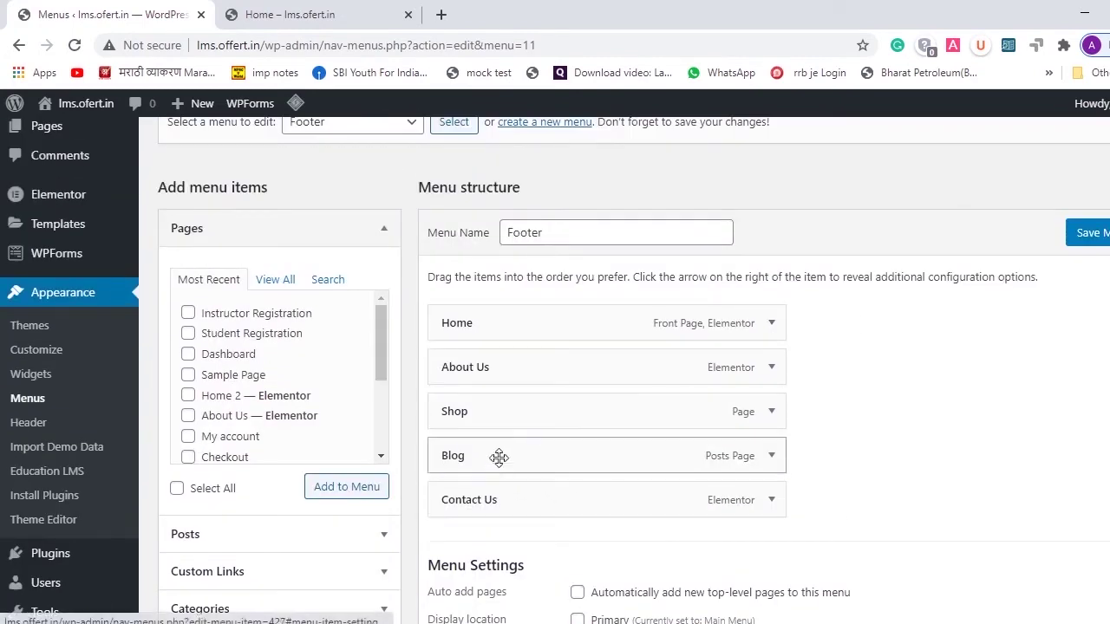
pyautogui.scroll(-1, 192, 351)
# - Add the My account and About Us pages to the Footer menu
pyautogui.click(189, 340)
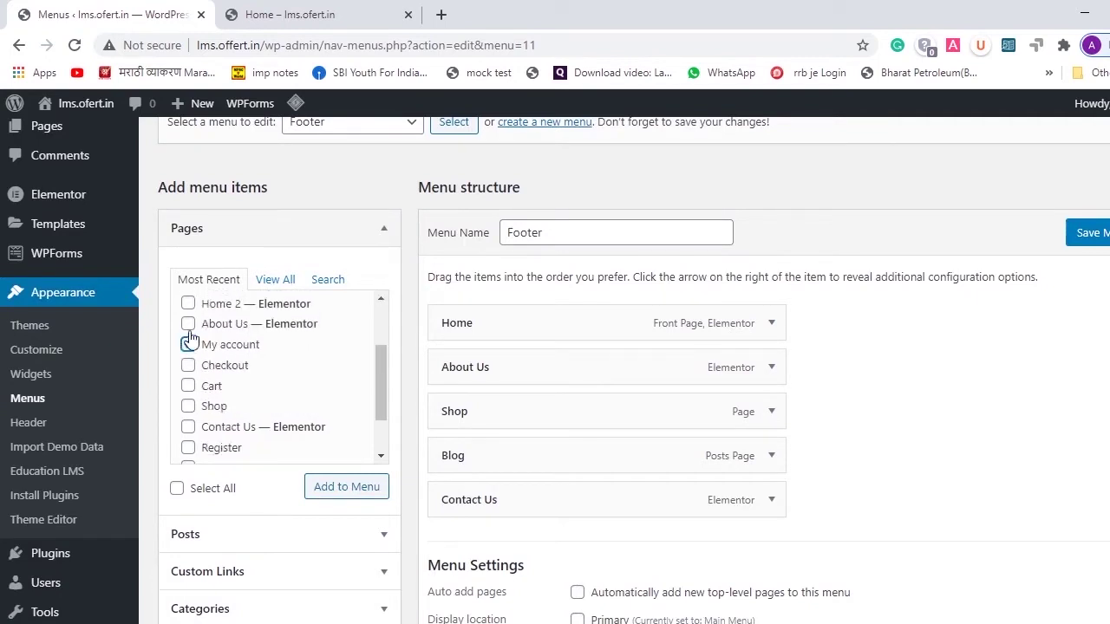
pyautogui.scroll(2, 191, 339)
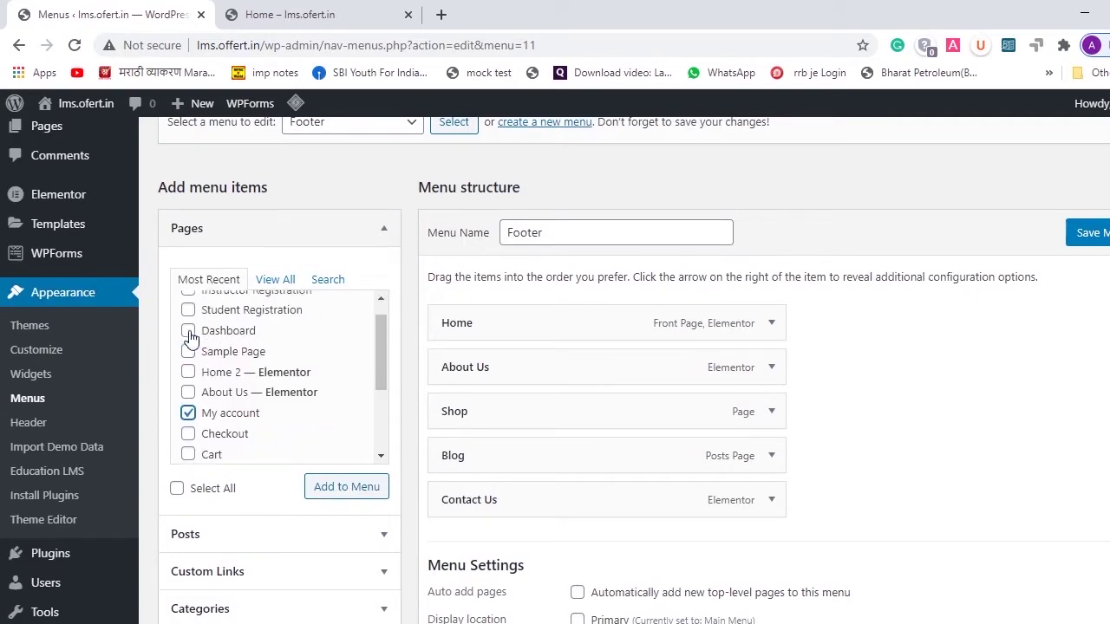
pyautogui.scroll(1, 190, 338)
pyautogui.scroll(-3, 191, 338)
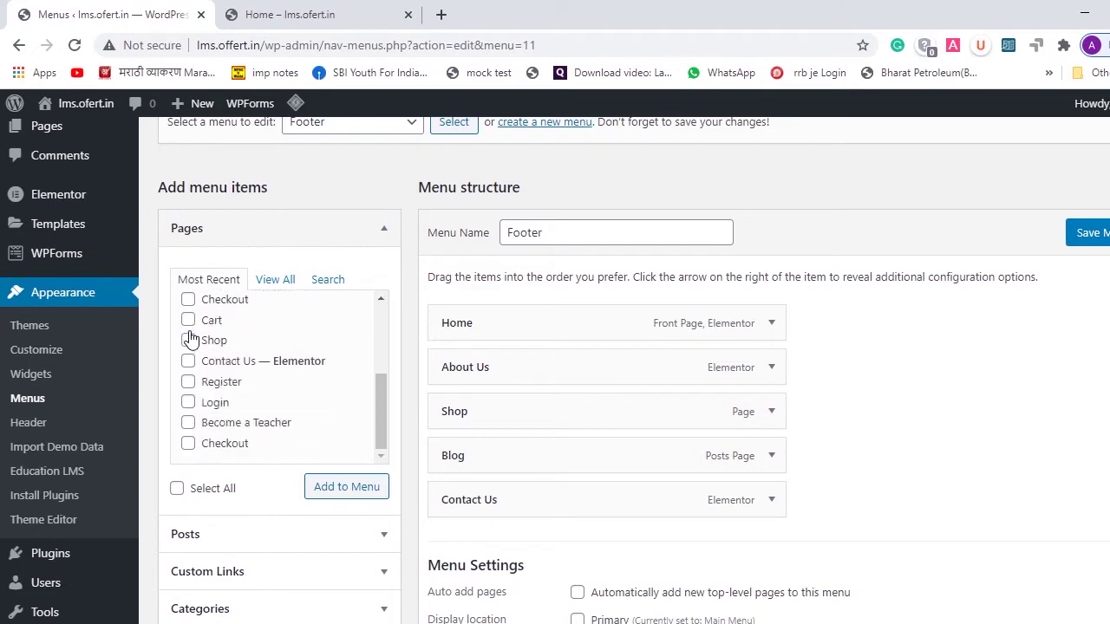
pyautogui.scroll(2, 189, 390)
pyautogui.click(188, 390)
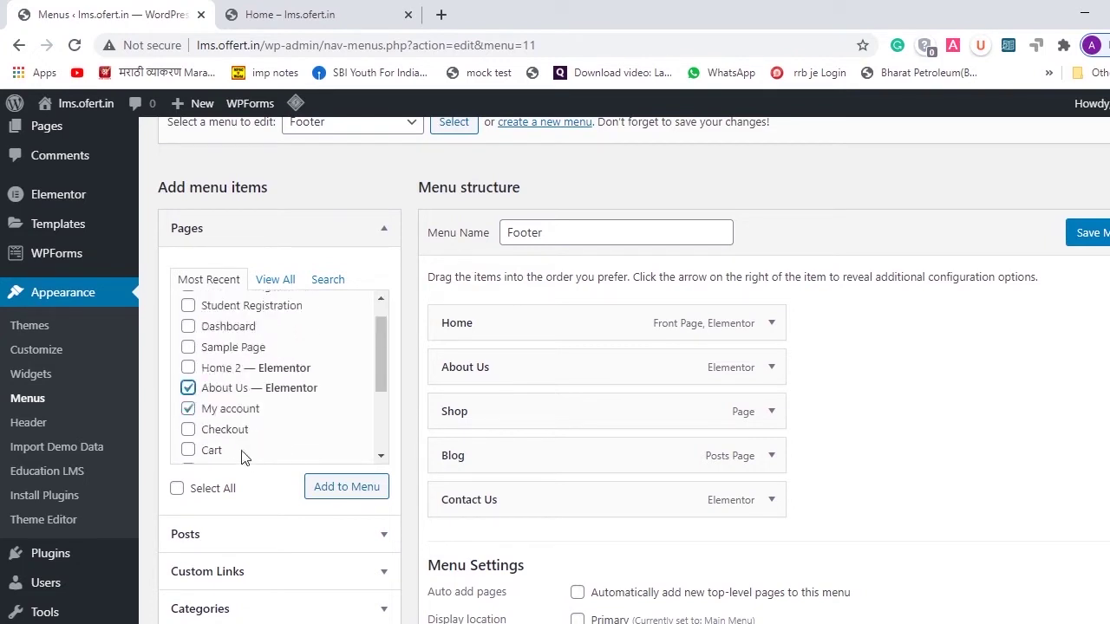
pyautogui.click(336, 491)
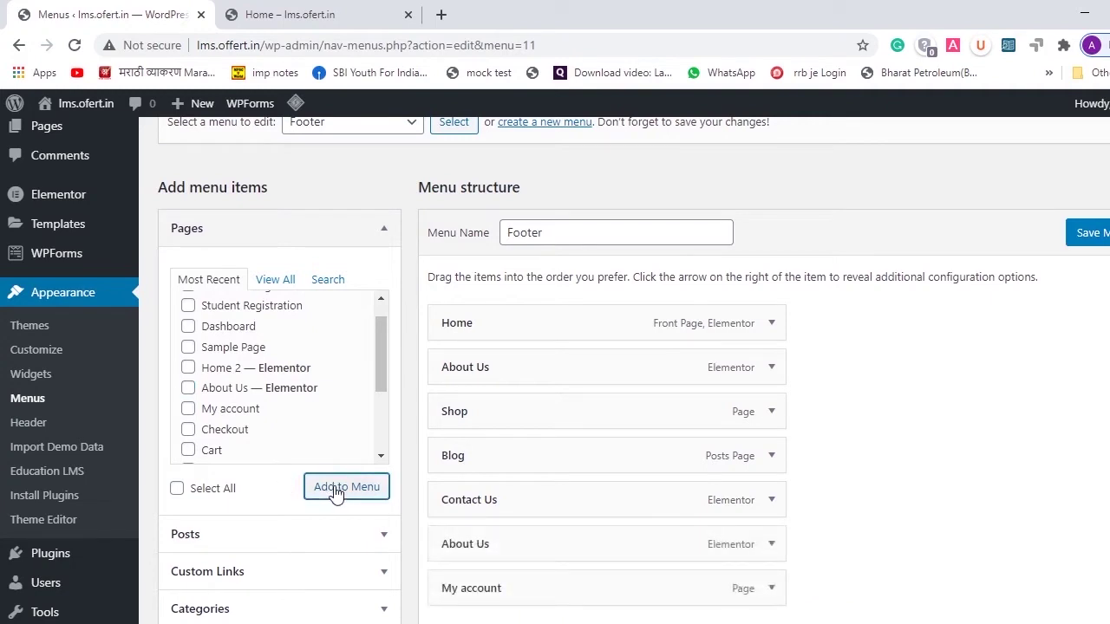
# - Save the Footer menu and confirm the 'Footer has been updated' notice
pyautogui.click(1088, 242)
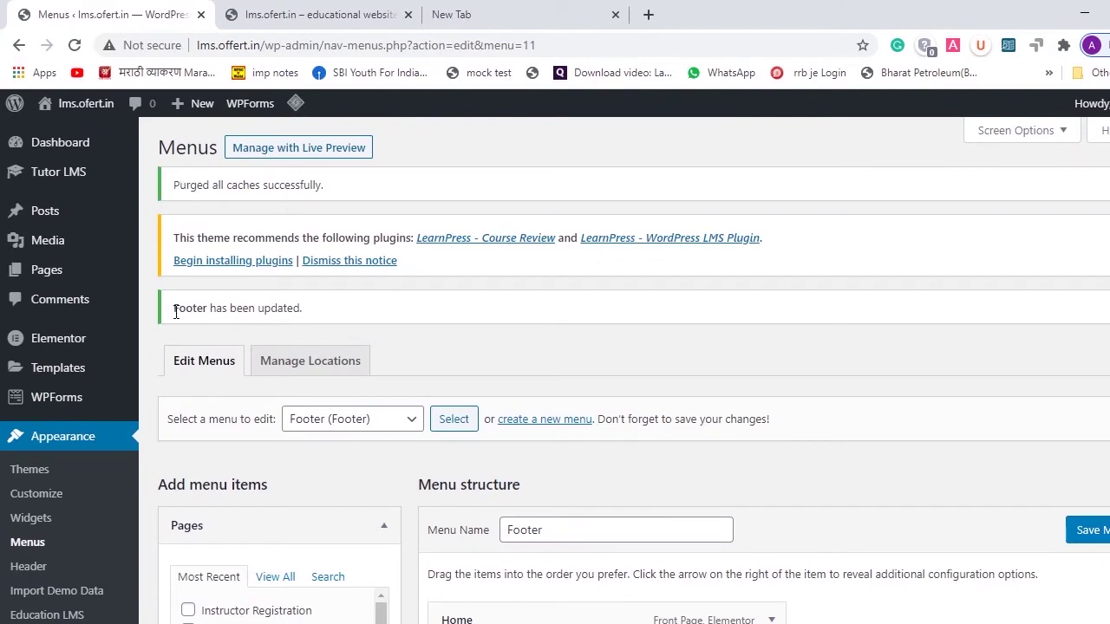
pyautogui.moveTo(181, 312); pyautogui.dragTo(317, 317)
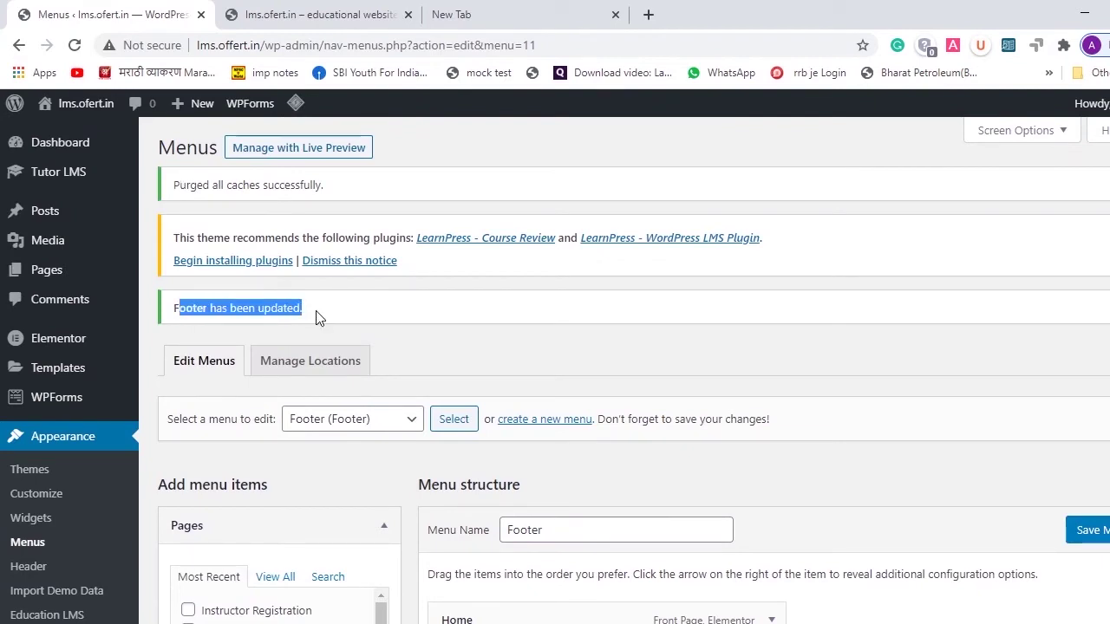
pyautogui.click(340, 8)
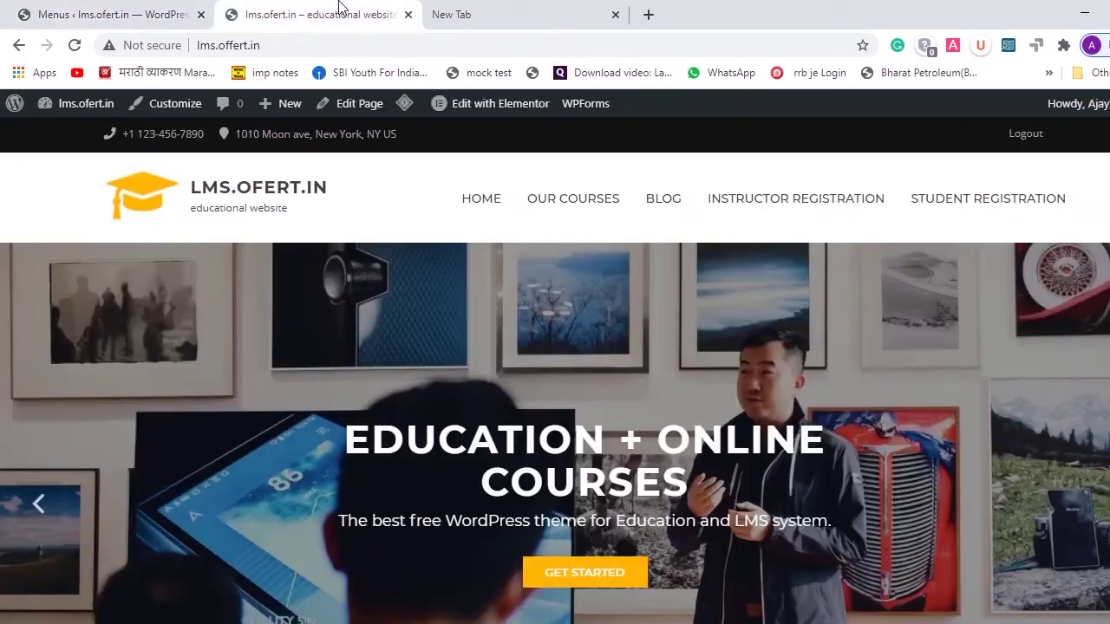
# - Reload the homepage and scroll down to the footer's About Us and My account links, then back to top
pyautogui.click(74, 45)
pyautogui.scroll(-2, 731, 319)
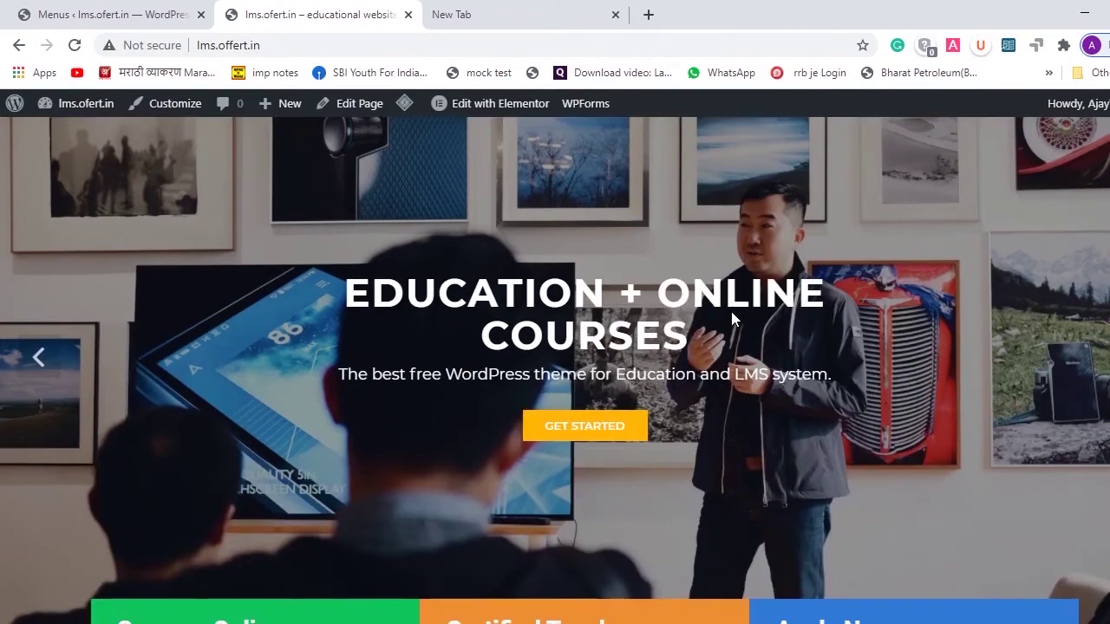
pyautogui.scroll(2, 731, 319)
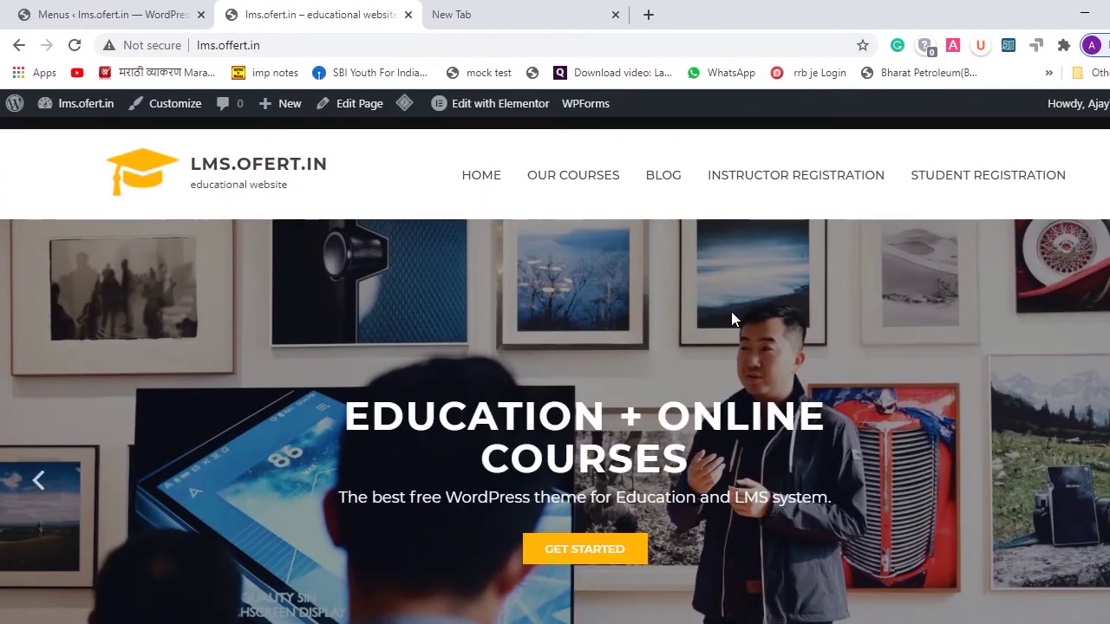
pyautogui.scroll(-5, 731, 319)
pyautogui.scroll(-3, 731, 319)
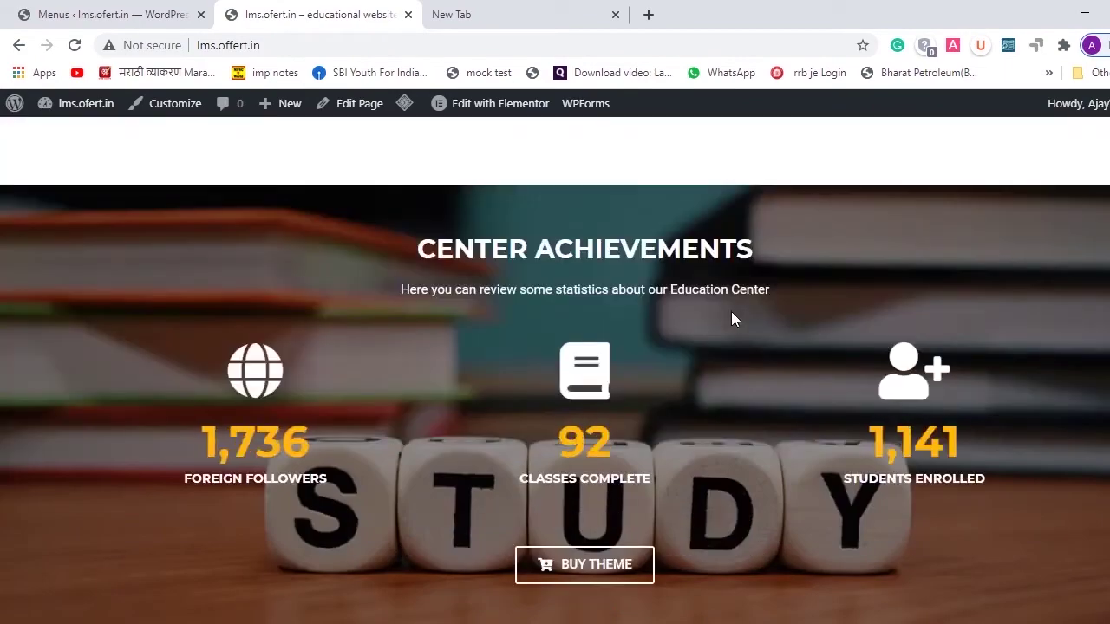
pyautogui.scroll(-2, 731, 319)
pyautogui.scroll(-15, 732, 319)
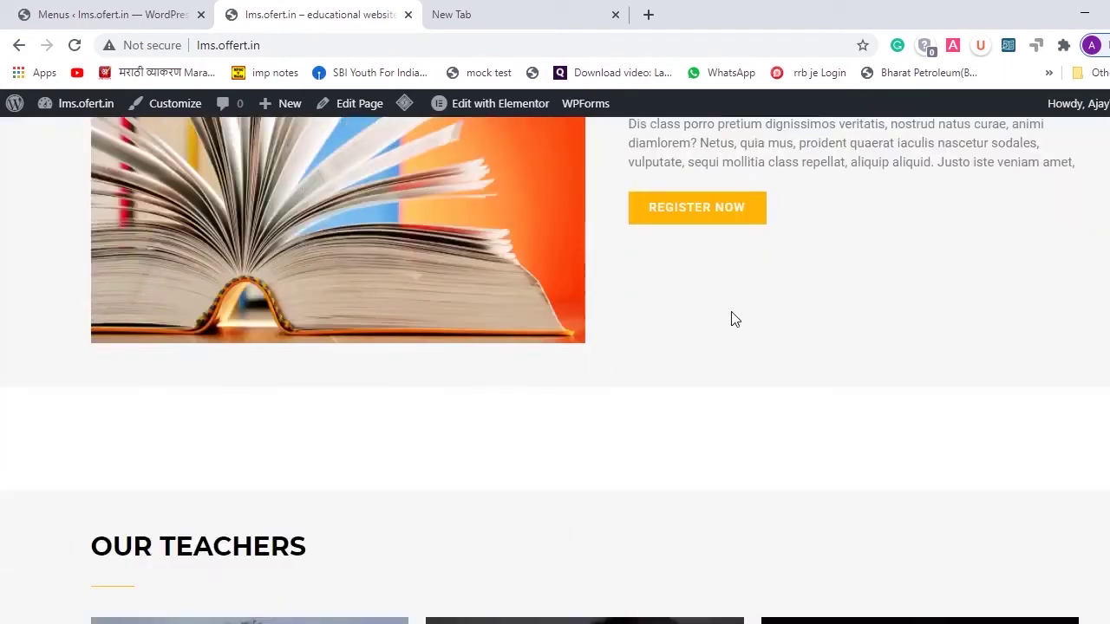
pyautogui.scroll(-7, 731, 319)
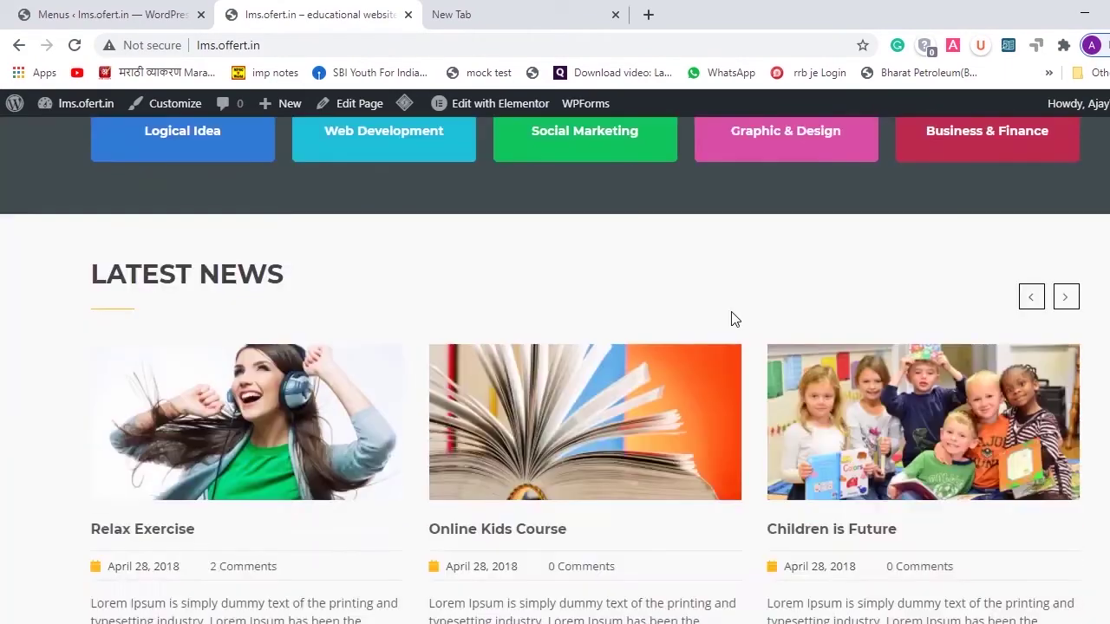
pyautogui.scroll(-4, 732, 319)
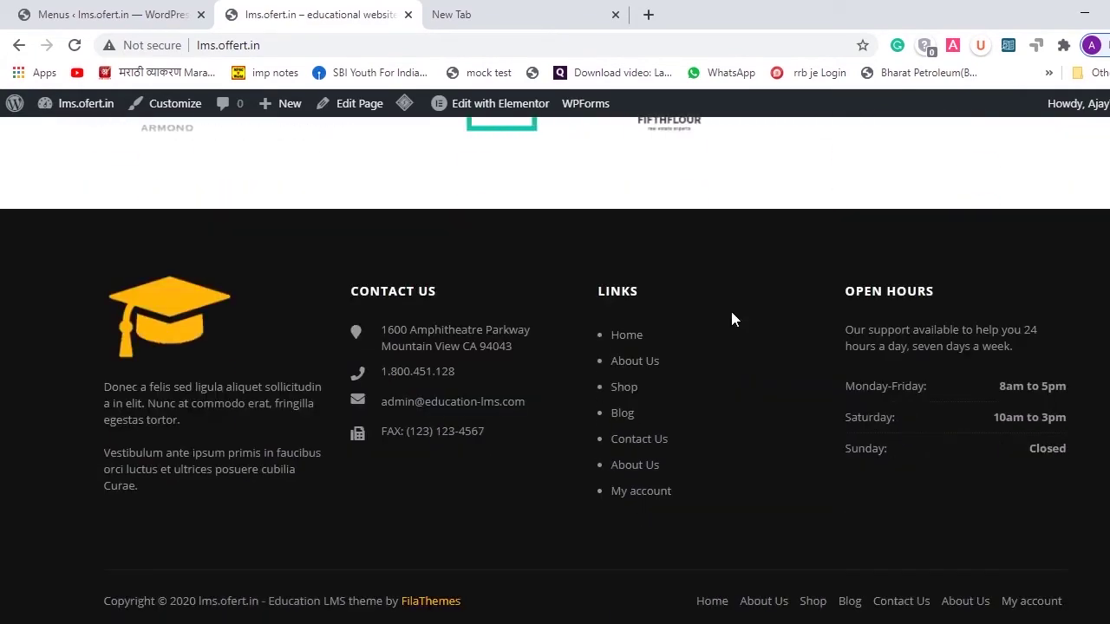
pyautogui.scroll(11, 731, 319)
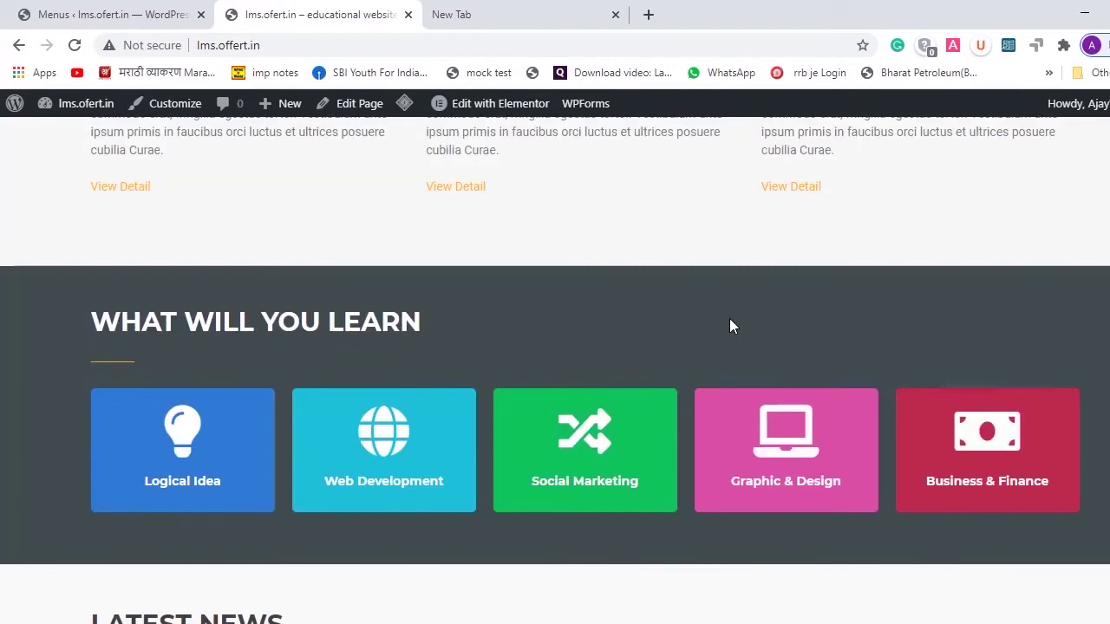
pyautogui.scroll(10, 730, 325)
pyautogui.scroll(3, 615, 604)
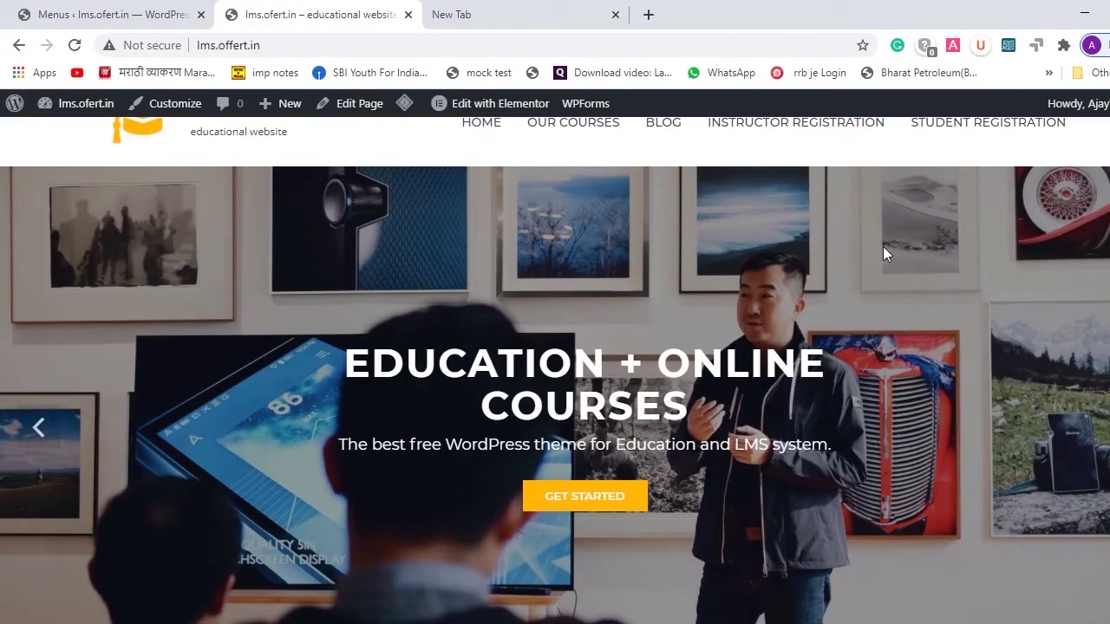
pyautogui.scroll(1, 883, 246)
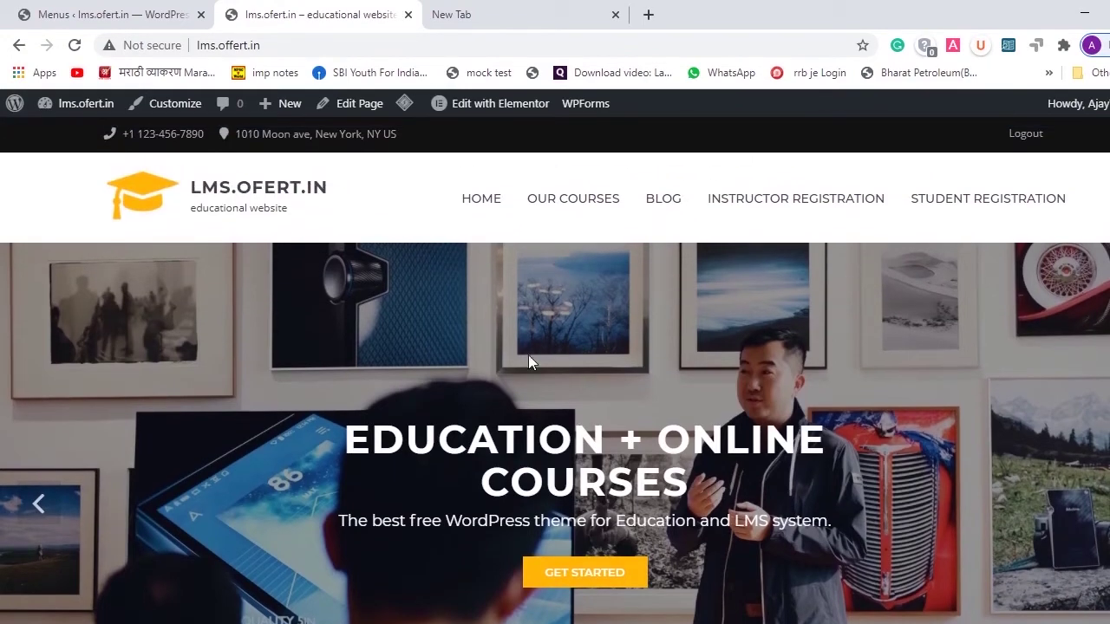
pyautogui.scroll(-10, 530, 362)
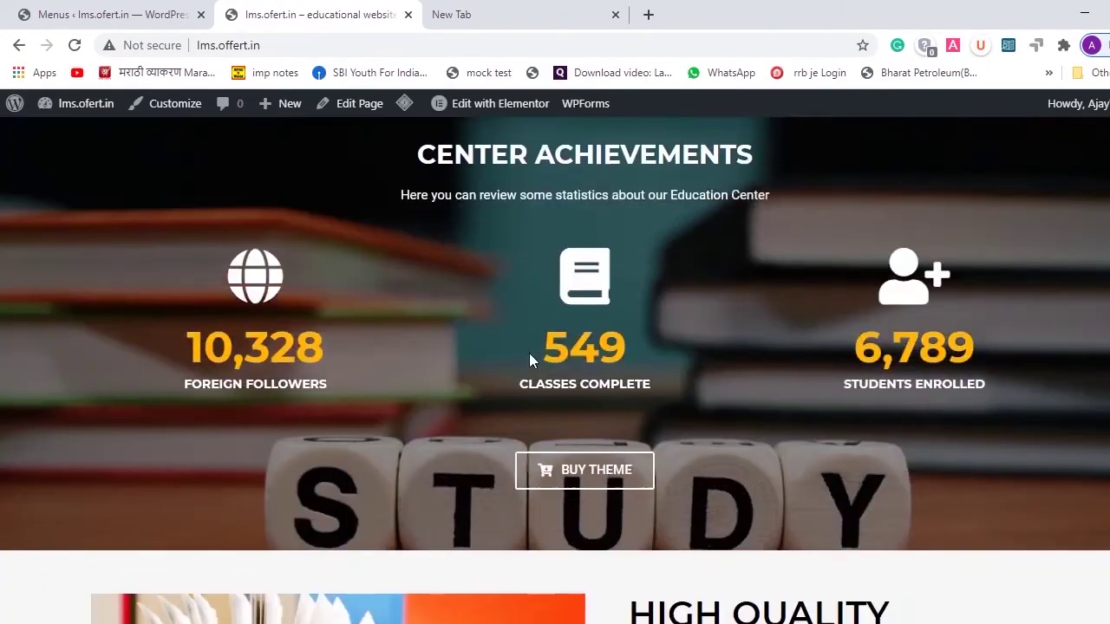
pyautogui.click(529, 359)
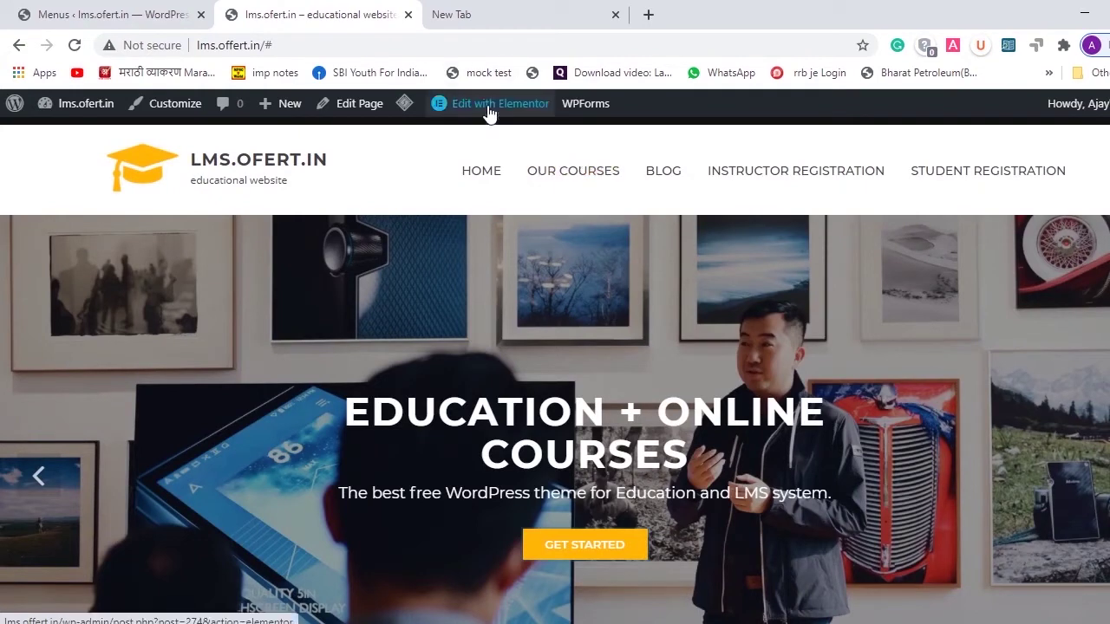
# - Open the homepage in Elementor, dismiss the Flexbox Changes notice, and scroll to the Center Achievements counters
pyautogui.moveTo(490, 111)
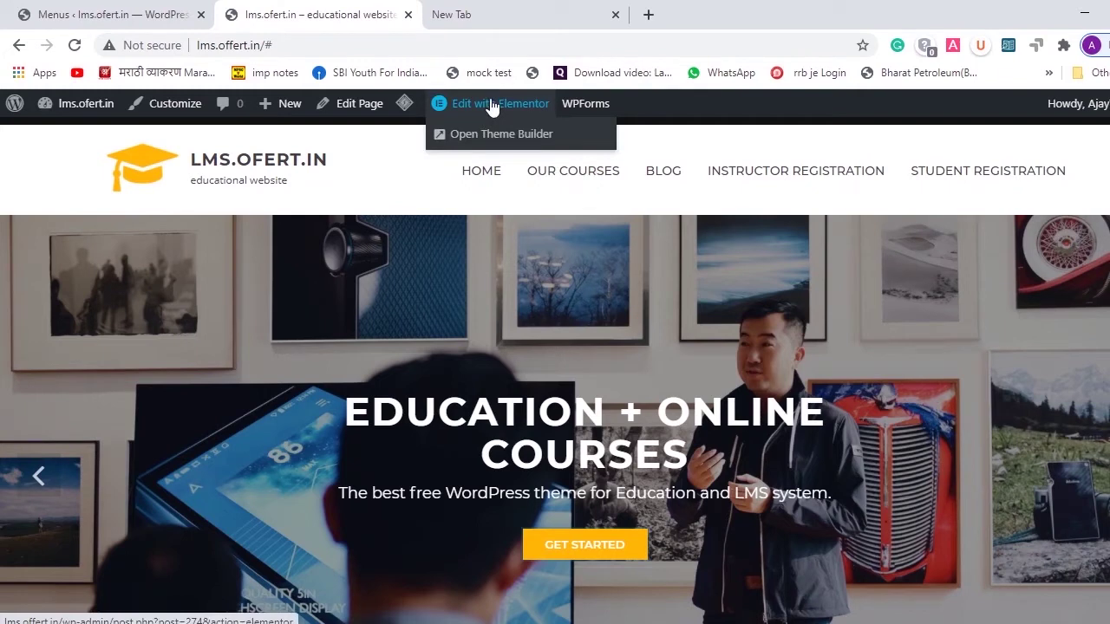
pyautogui.click(492, 106)
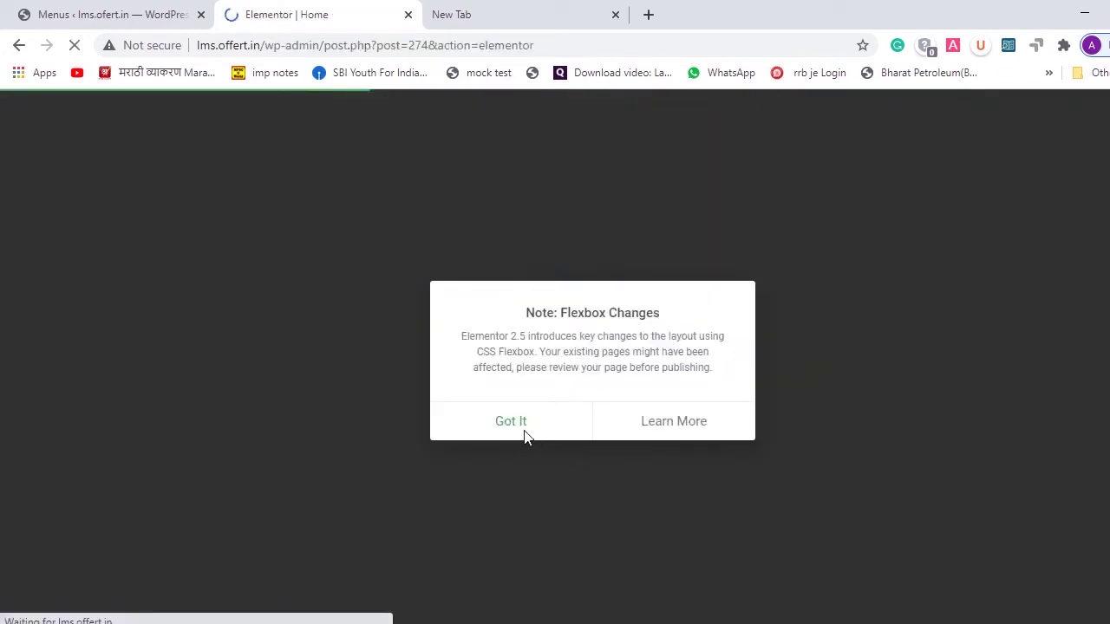
pyautogui.click(511, 421)
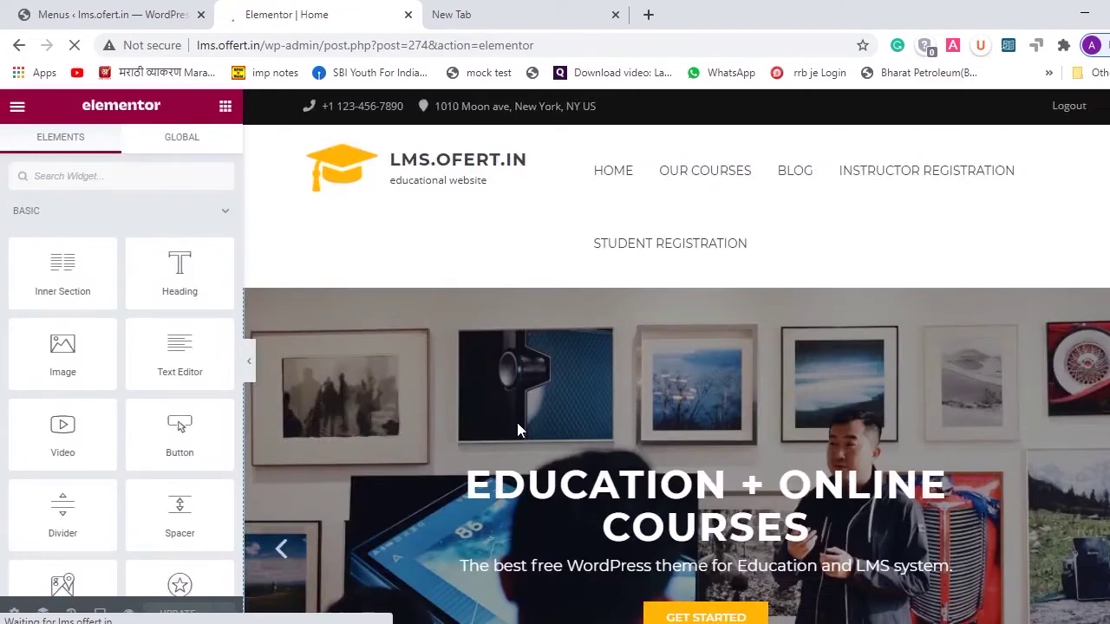
pyautogui.scroll(-1, 768, 352)
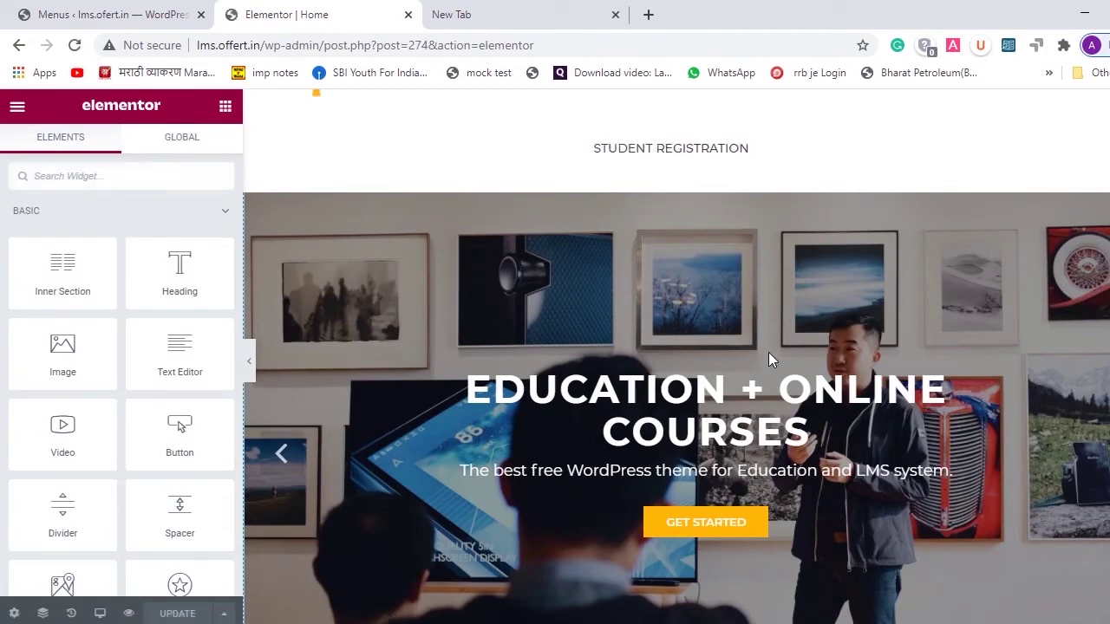
pyautogui.scroll(1, 769, 359)
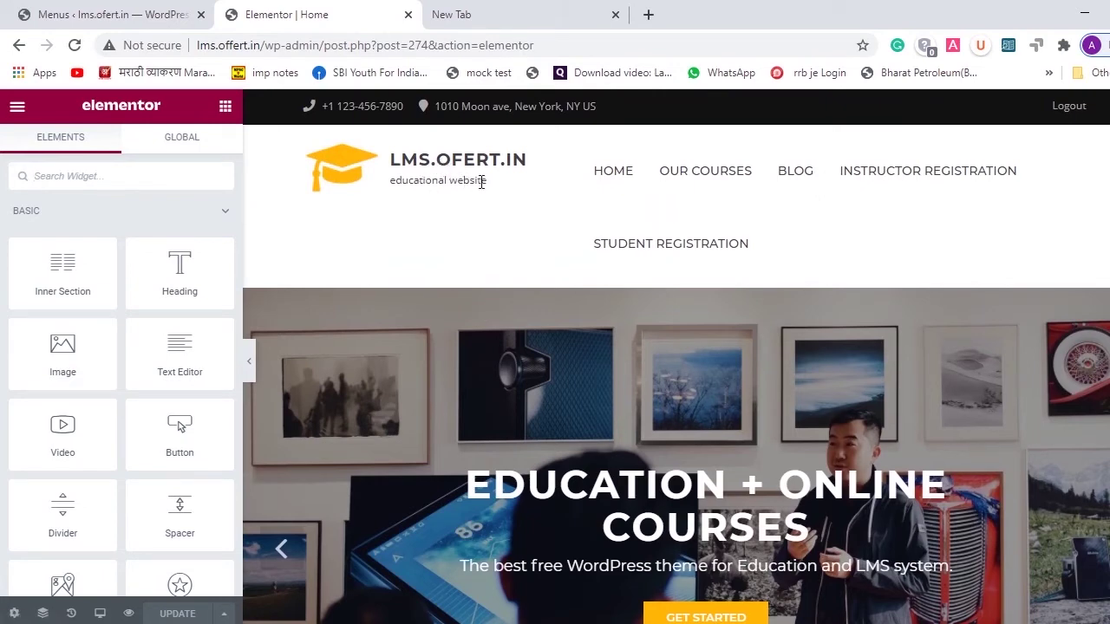
pyautogui.scroll(-3, 515, 340)
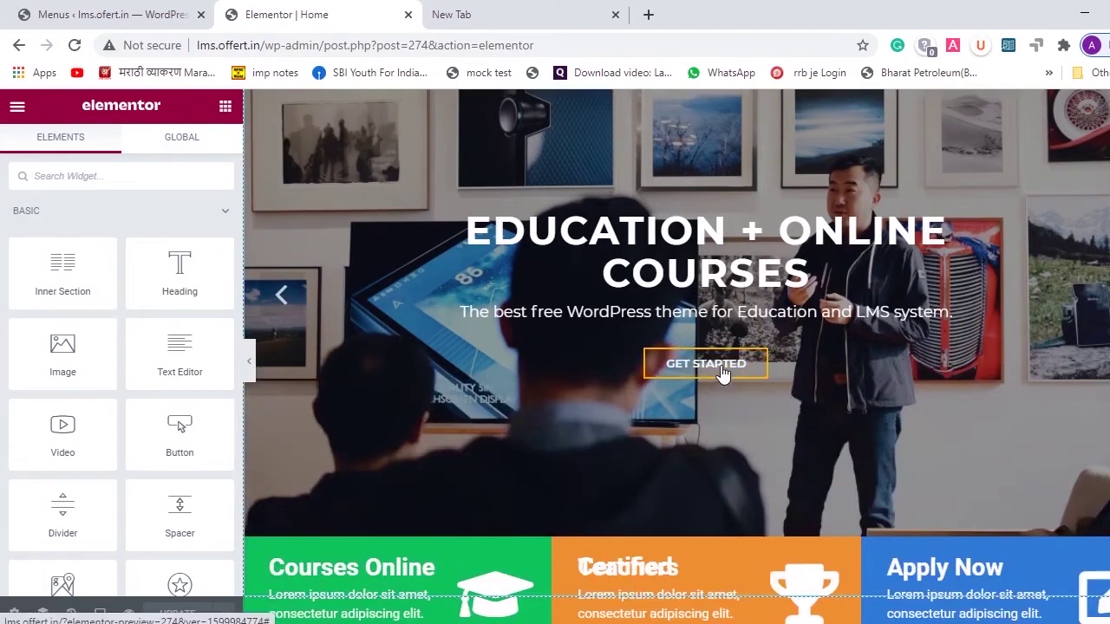
pyautogui.scroll(-5, 461, 443)
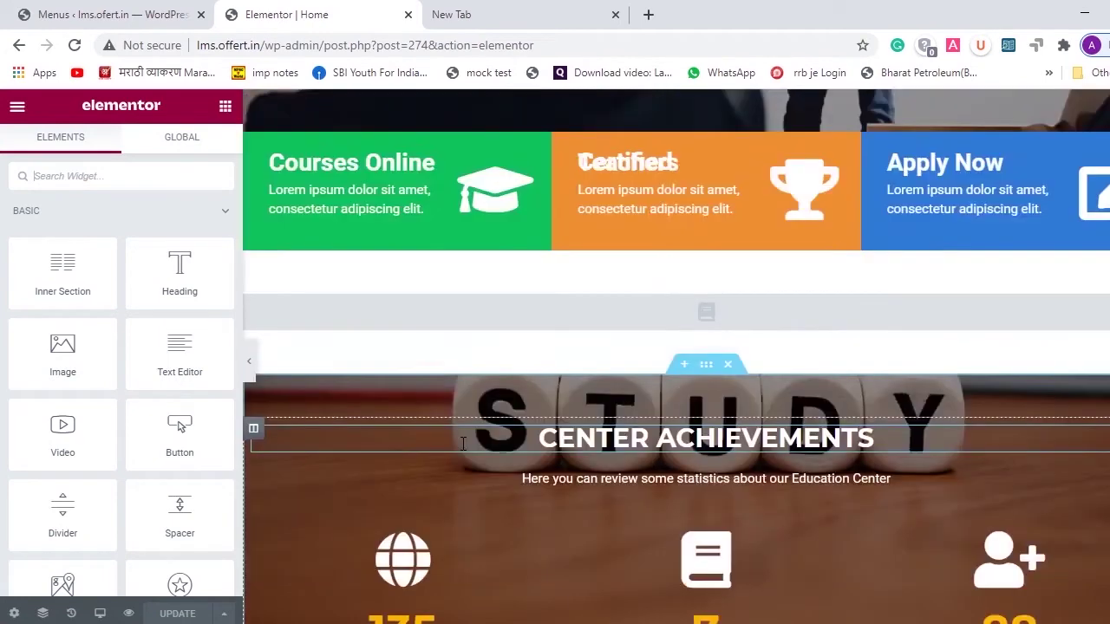
pyautogui.scroll(-3, 463, 443)
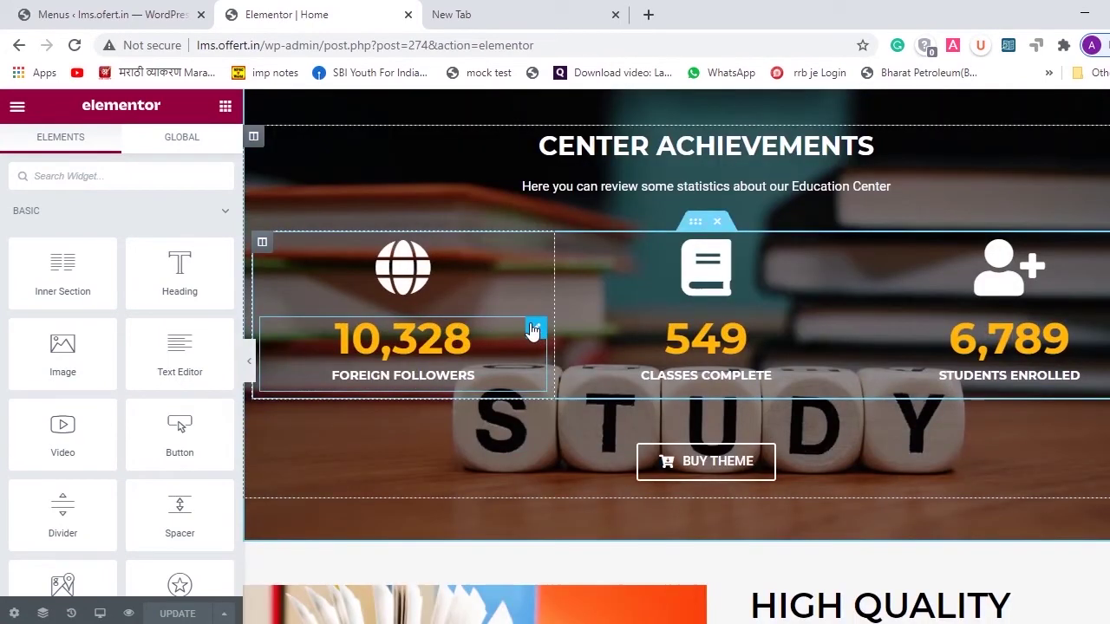
# - Set the first counter's ending number to 10332 and its starting number to 1000
pyautogui.click(535, 330)
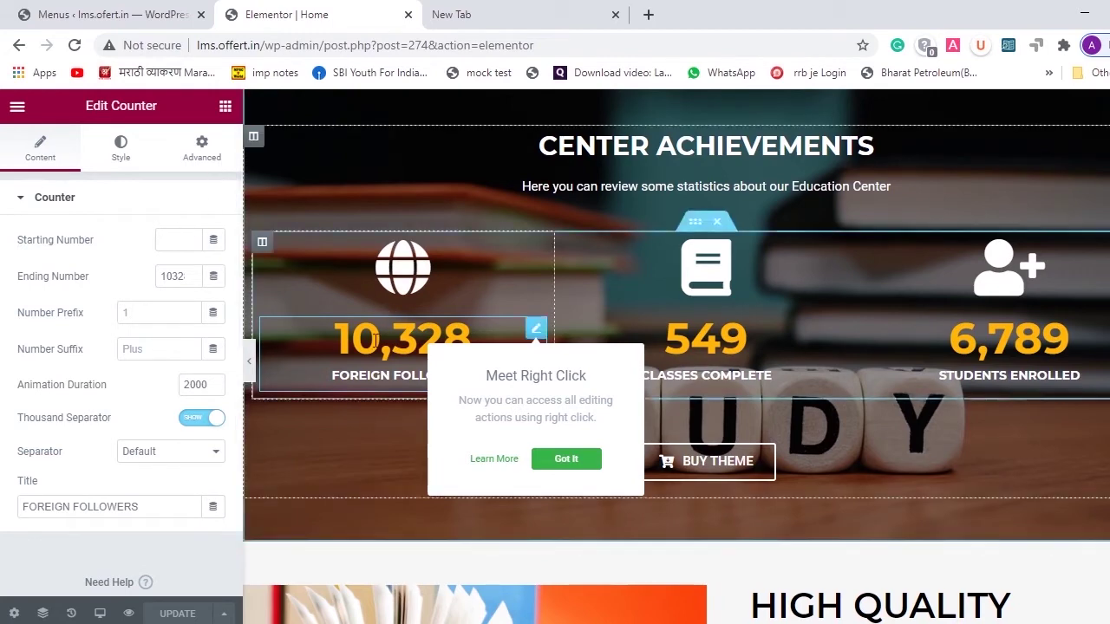
pyautogui.click(192, 273)
pyautogui.click(192, 273)
pyautogui.click(192, 273)
pyautogui.click(191, 273)
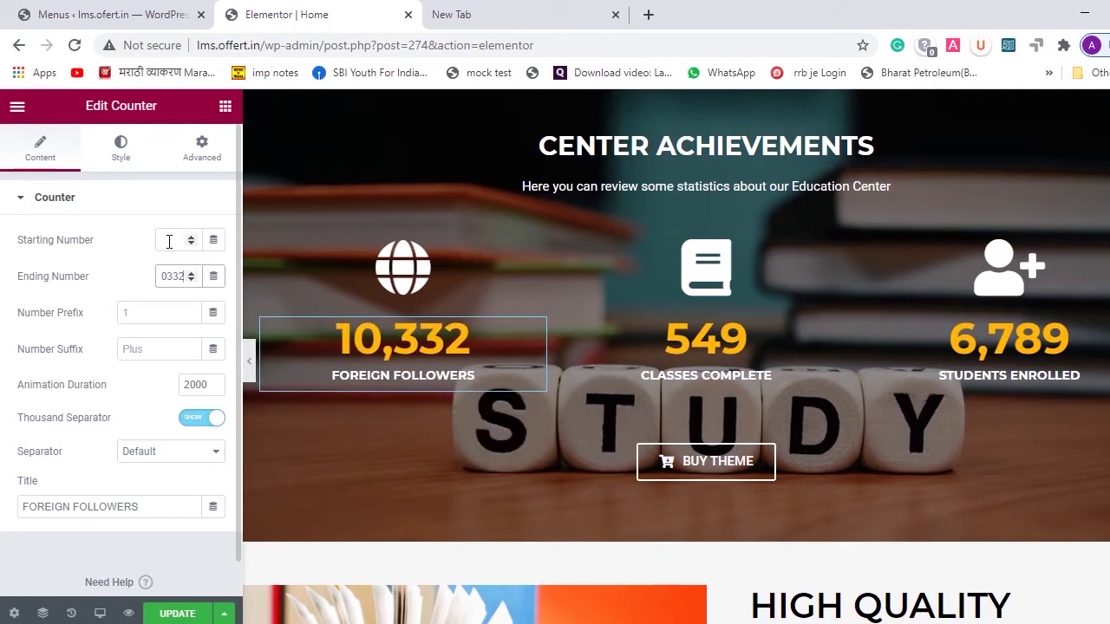
pyautogui.click(169, 242)
pyautogui.write('1')
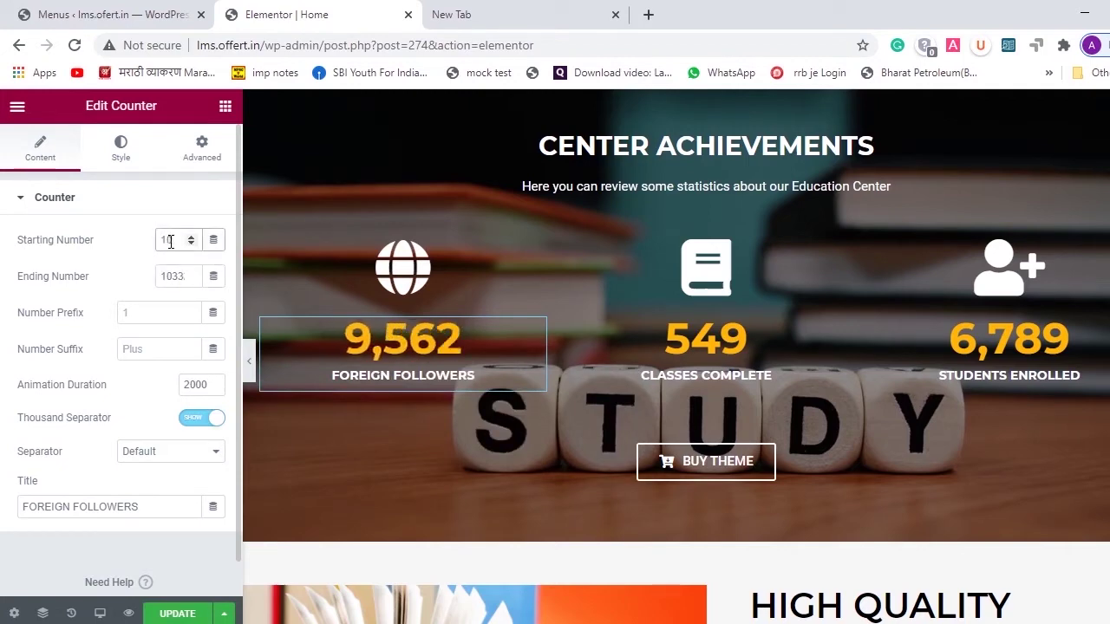
pyautogui.write('000')
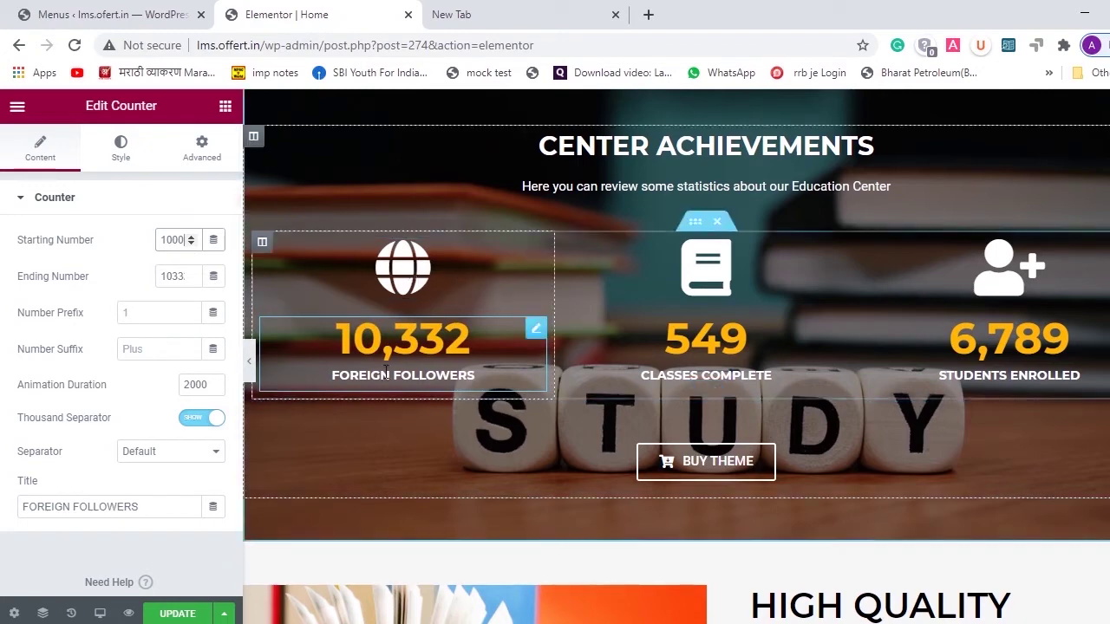
# - Retitle the first counter from FOREIGN FOLLOWERS to Courses
pyautogui.click(144, 501)
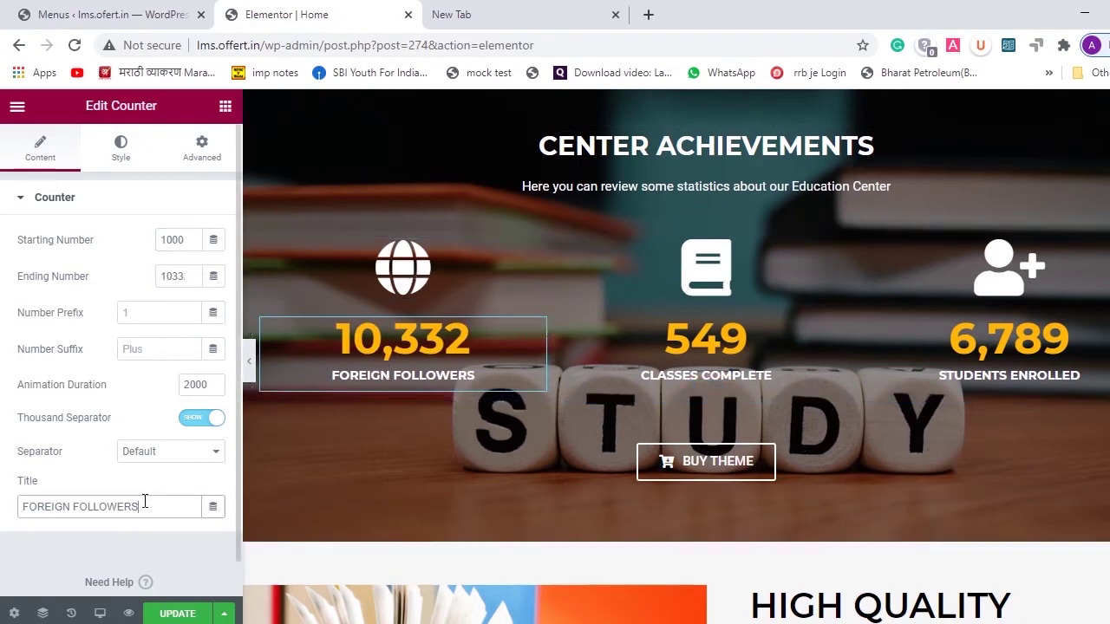
pyautogui.tripleClick(145, 501)
pyautogui.write('Co')
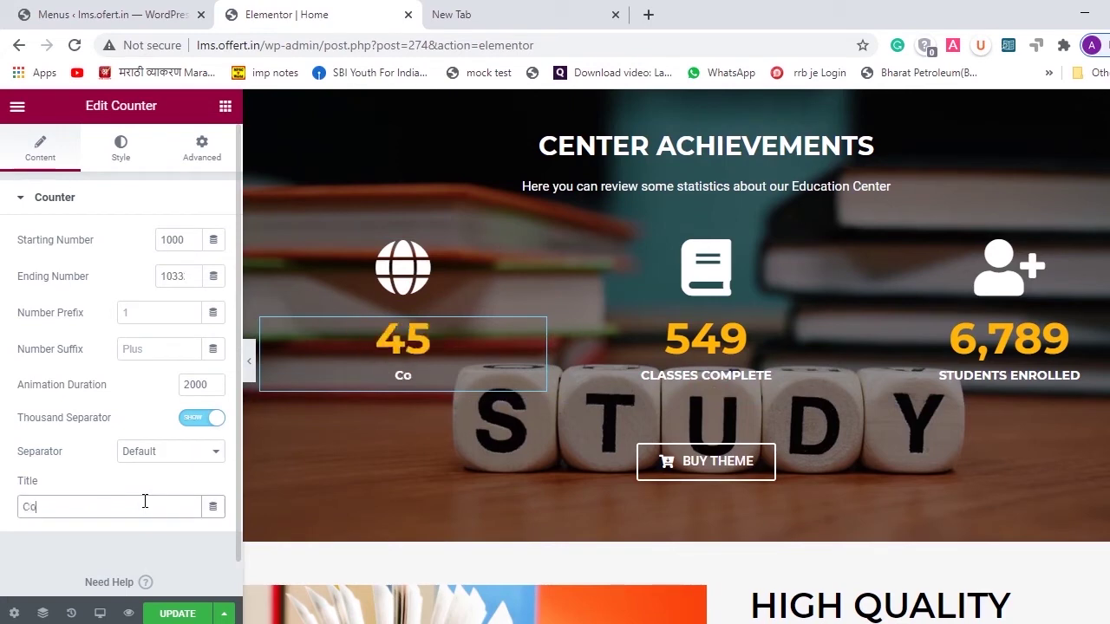
pyautogui.write('urces')
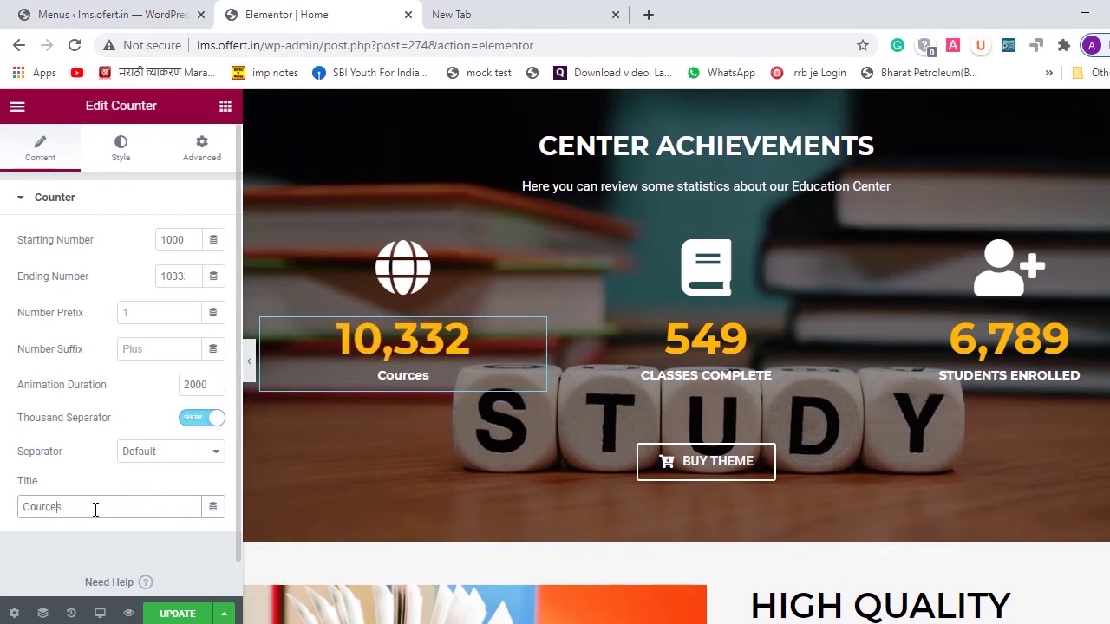
pyautogui.press('BackSpace')
pyautogui.press('BackSpace')
pyautogui.press('BackSpace')
pyautogui.write('ses')
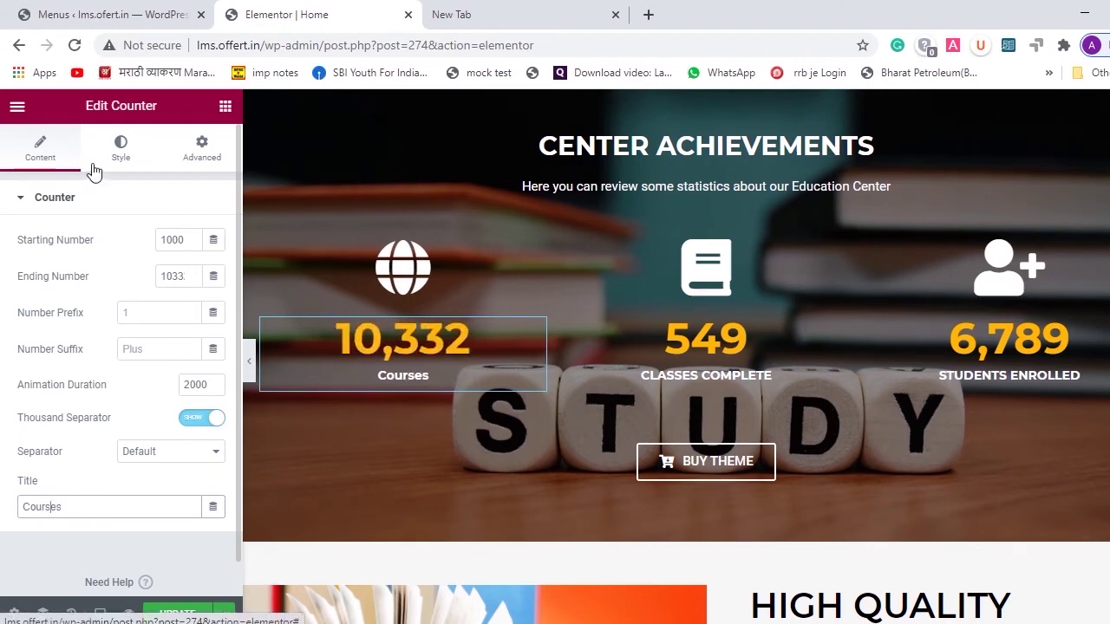
# - Replace the Courses counter's globe icon with the Book icon from the Icon Library, searching 'book'
pyautogui.click(406, 271)
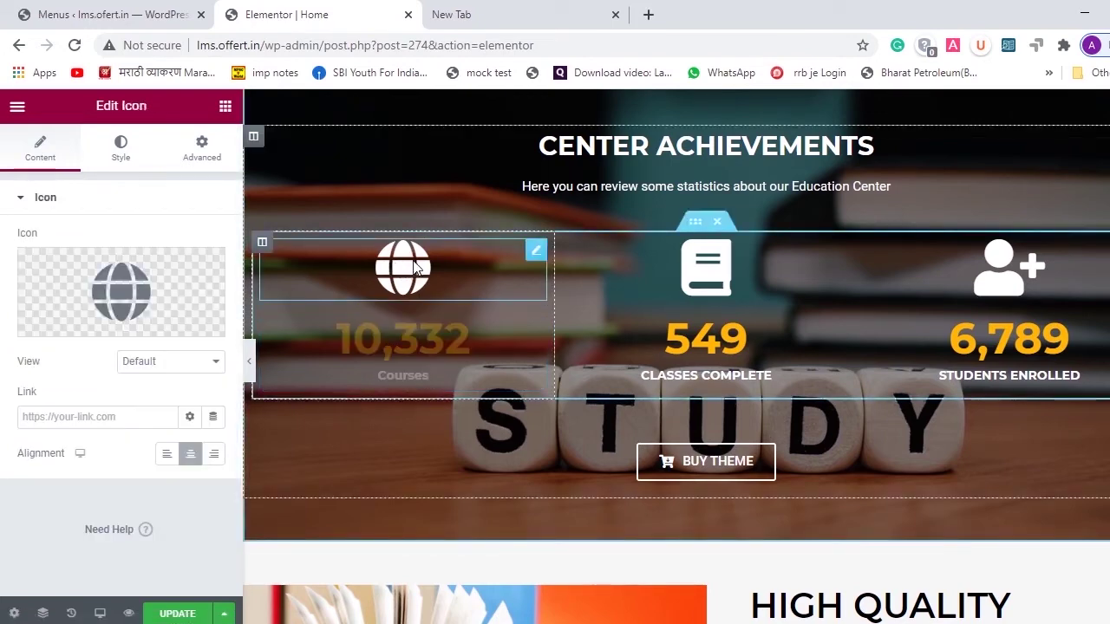
pyautogui.moveTo(136, 285)
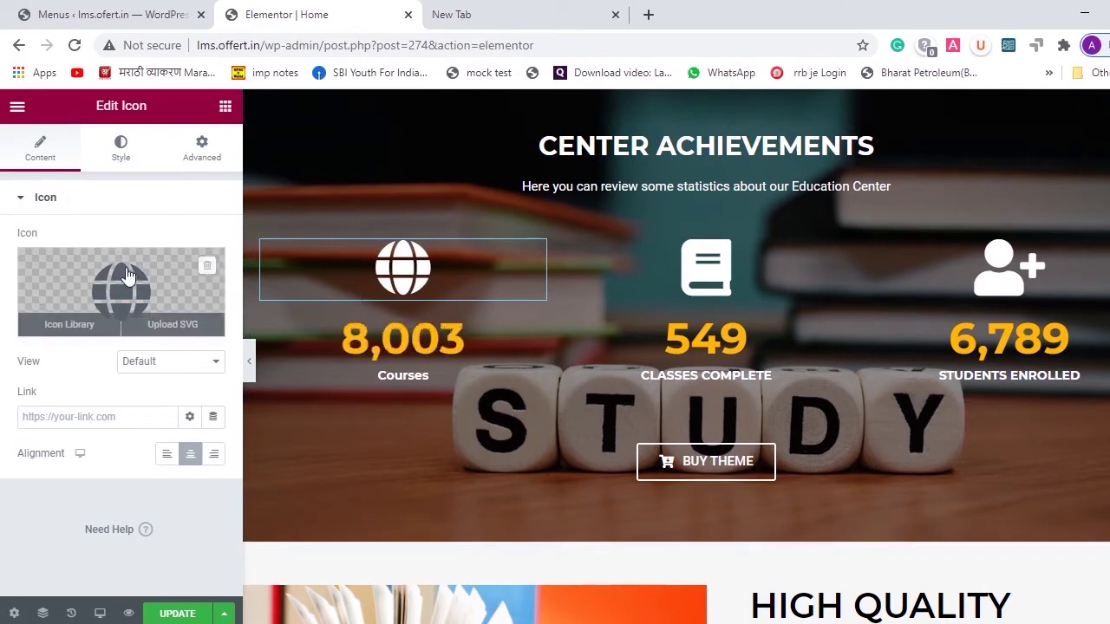
pyautogui.click(76, 325)
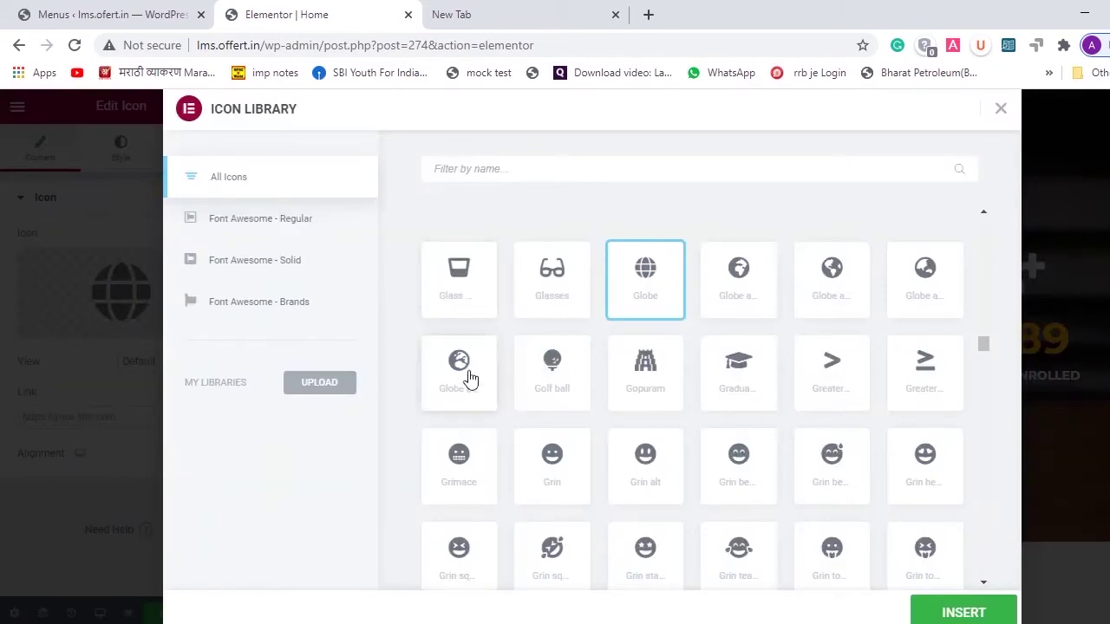
pyautogui.click(607, 181)
pyautogui.write('a')
pyautogui.press('BackSpace')
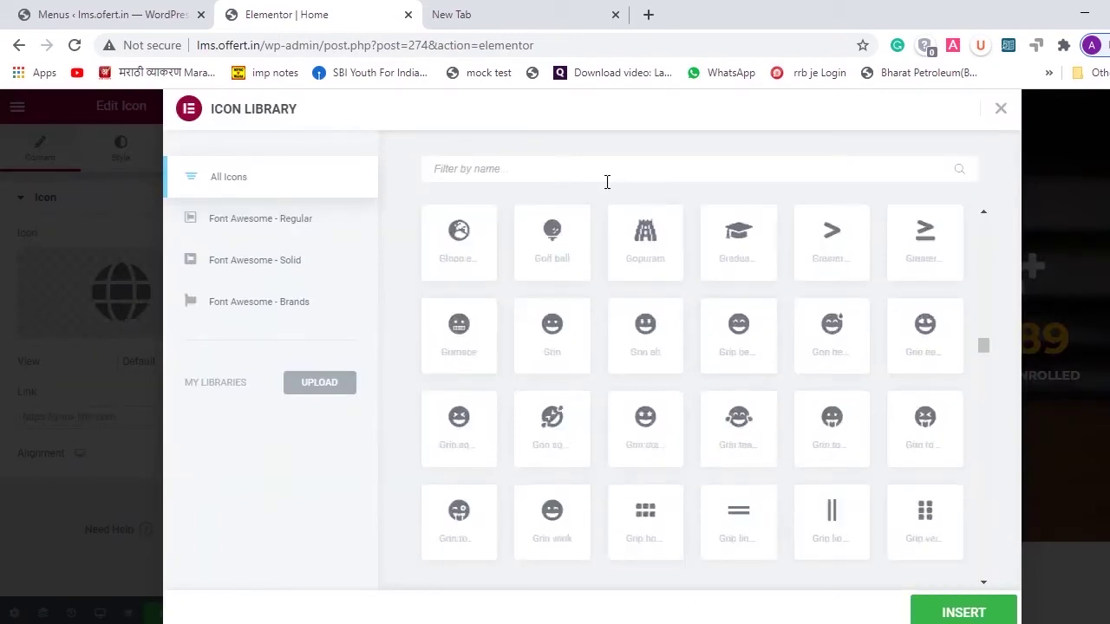
pyautogui.write('book')
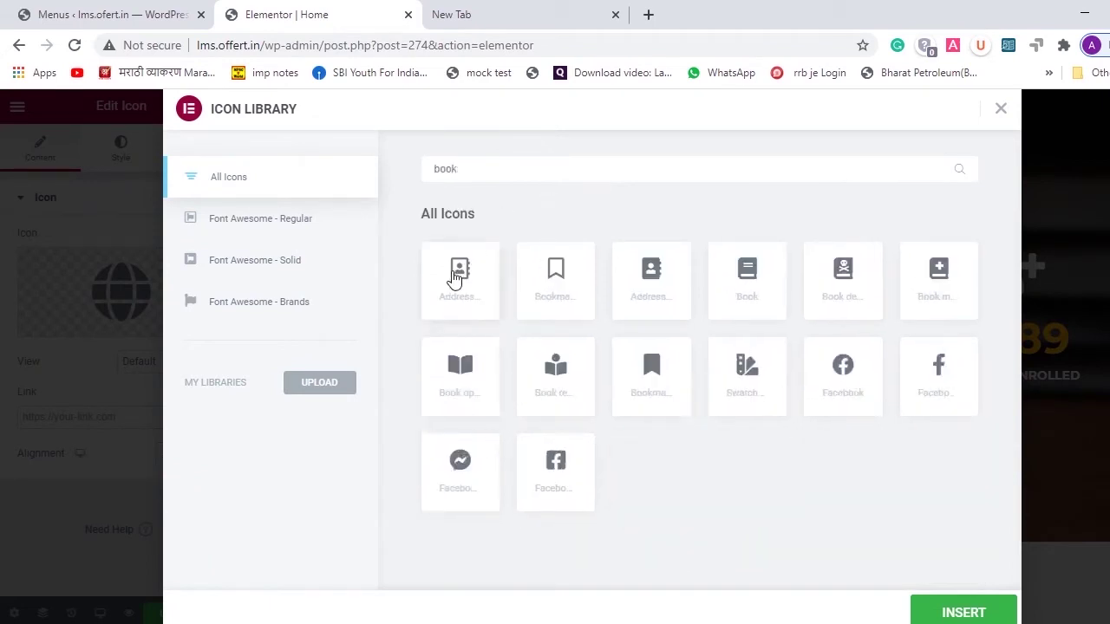
pyautogui.click(458, 286)
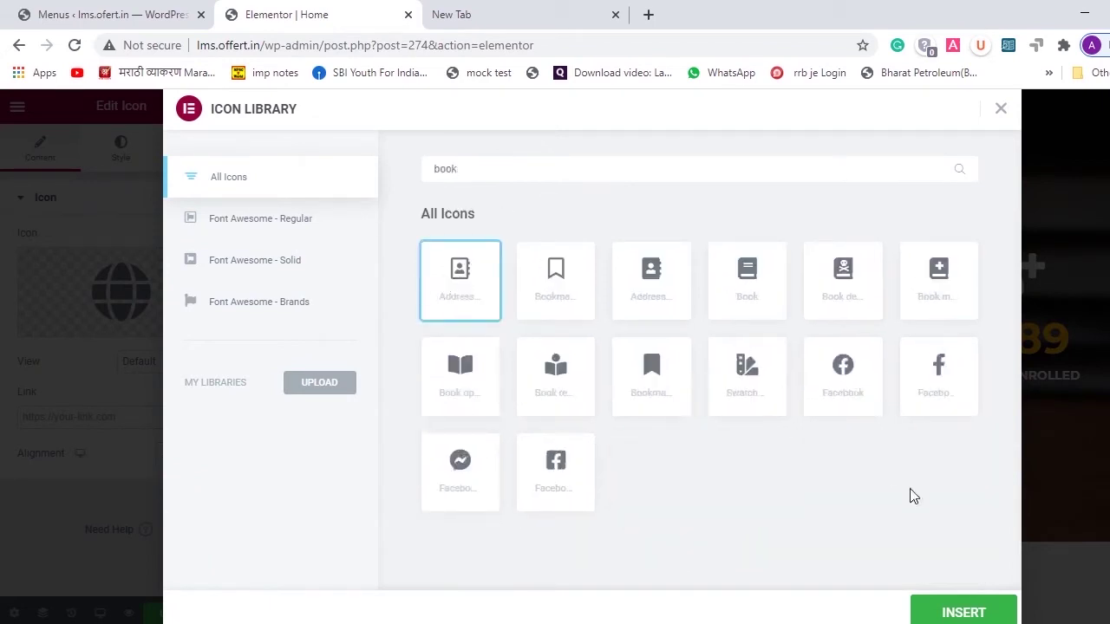
pyautogui.click(656, 375)
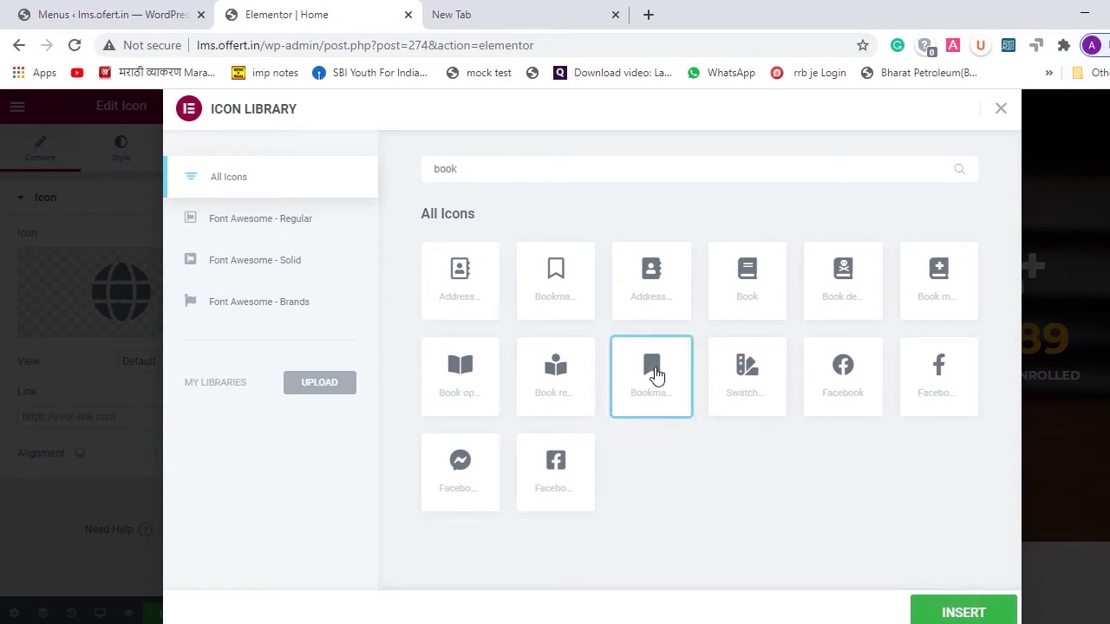
pyautogui.click(746, 314)
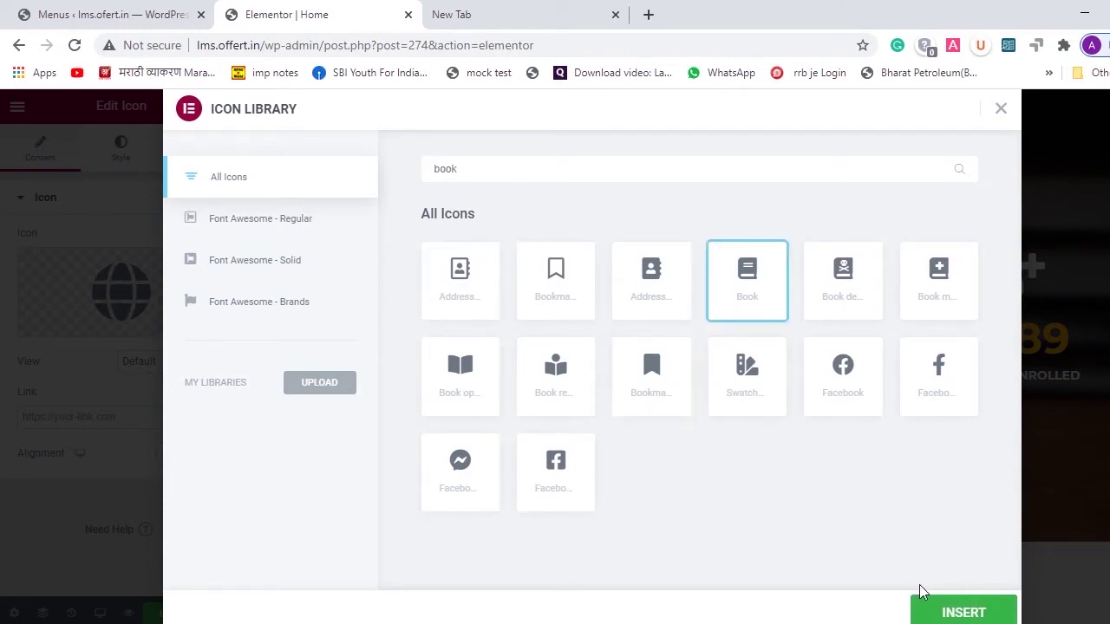
pyautogui.click(941, 618)
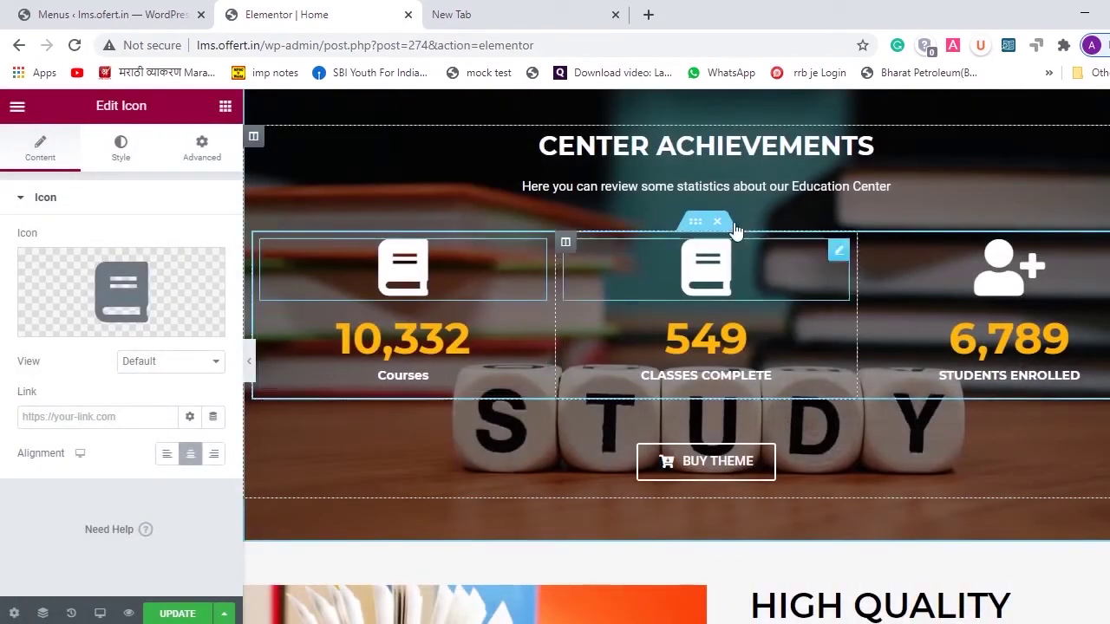
pyautogui.scroll(-2, 661, 468)
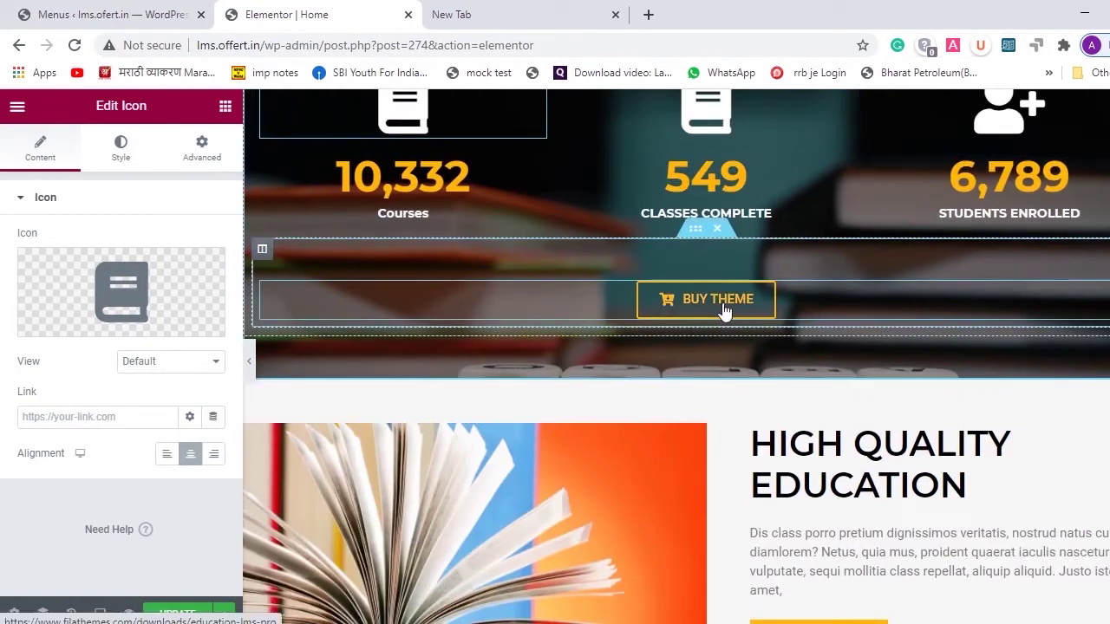
# - Delete the BUY THEME button's old filathemes.com download link
pyautogui.click(663, 313)
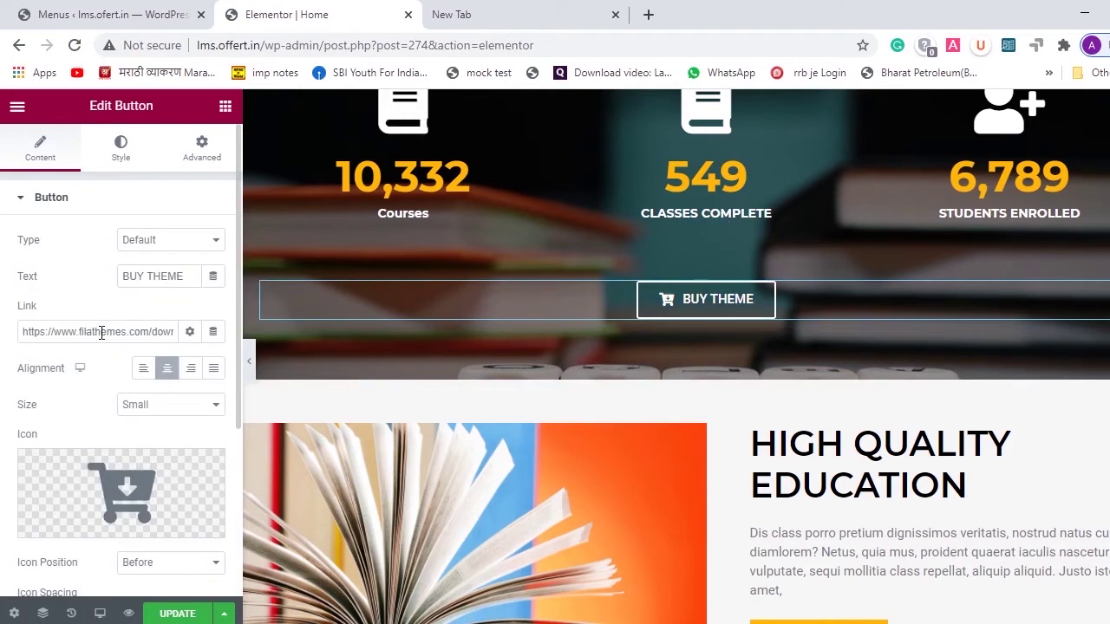
pyautogui.tripleClick(102, 333)
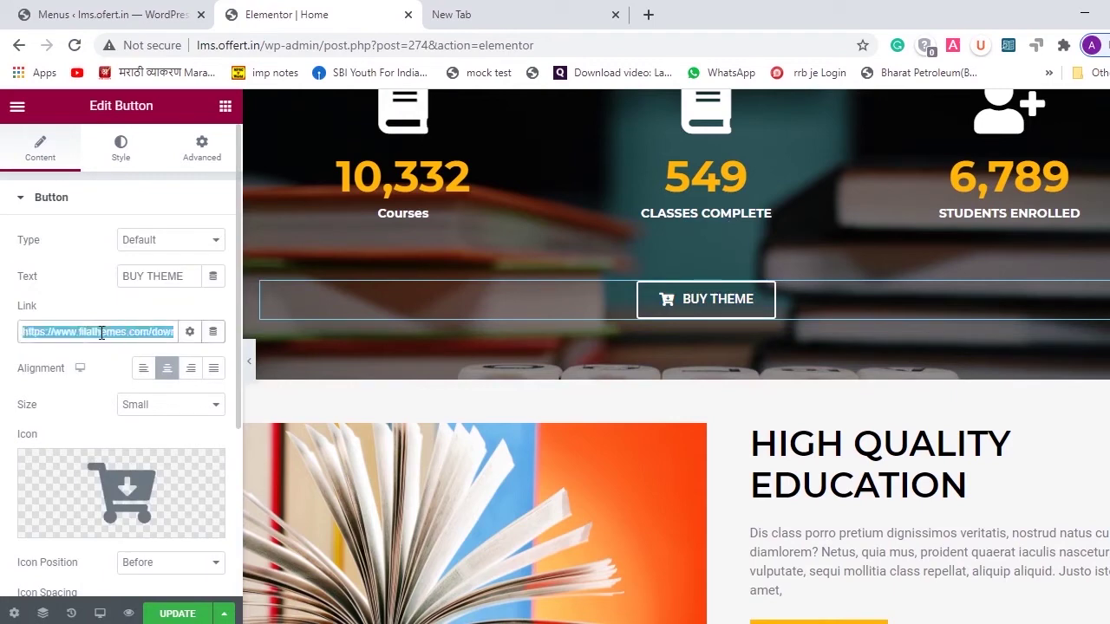
pyautogui.press('BackSpace')
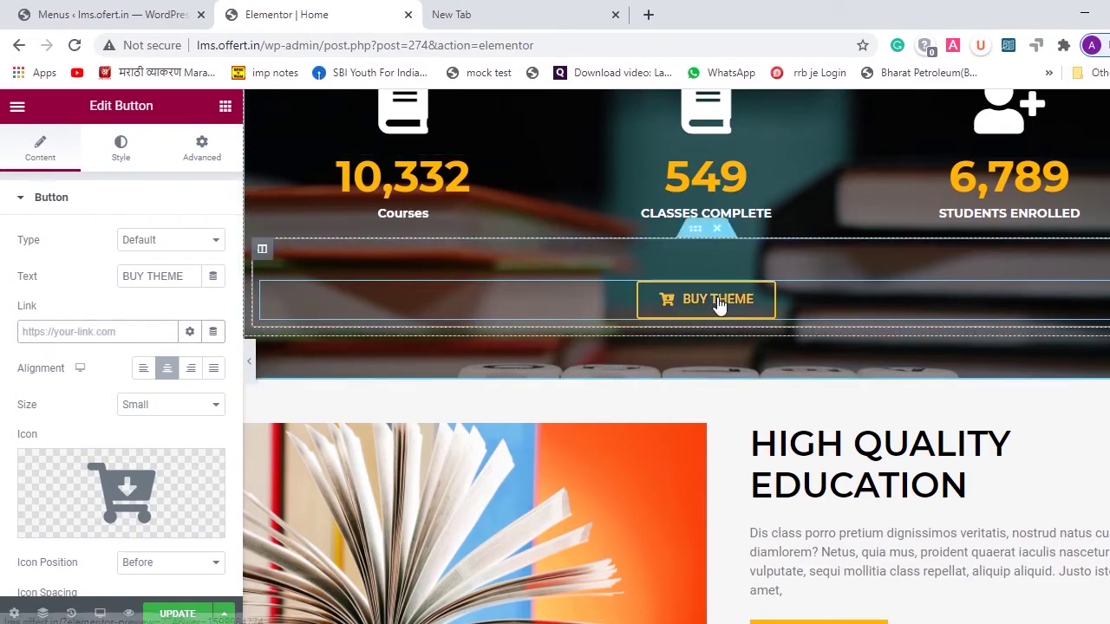
# - Check the empty new tab, then select the Elementor editor page's address
pyautogui.scroll(8, 478, 187)
pyautogui.click(457, 14)
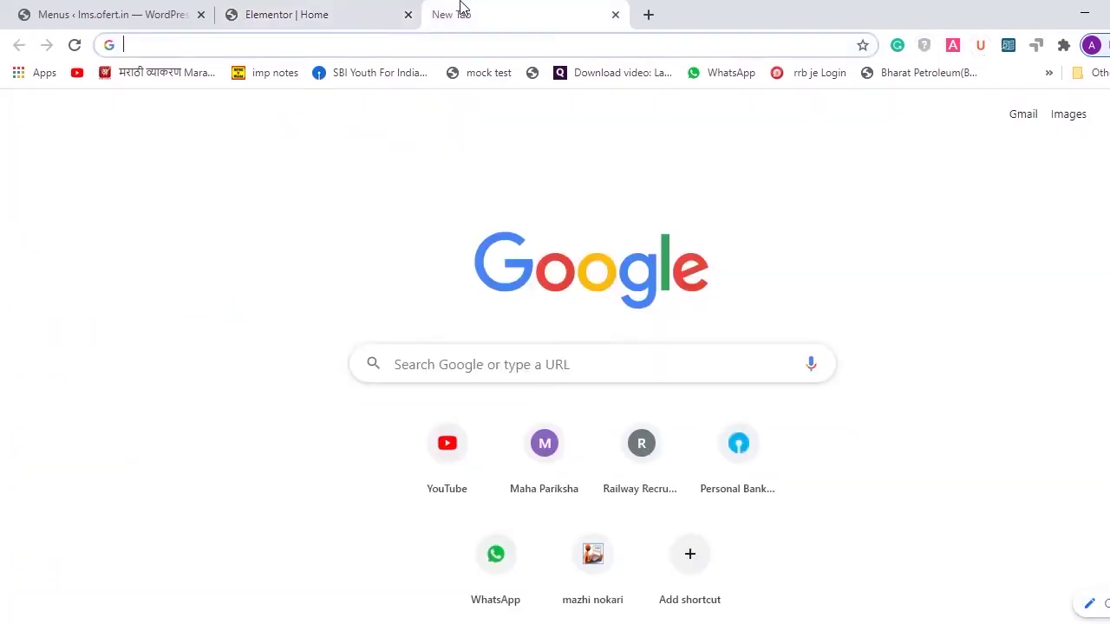
pyautogui.click(343, 13)
pyautogui.doubleClick(207, 48)
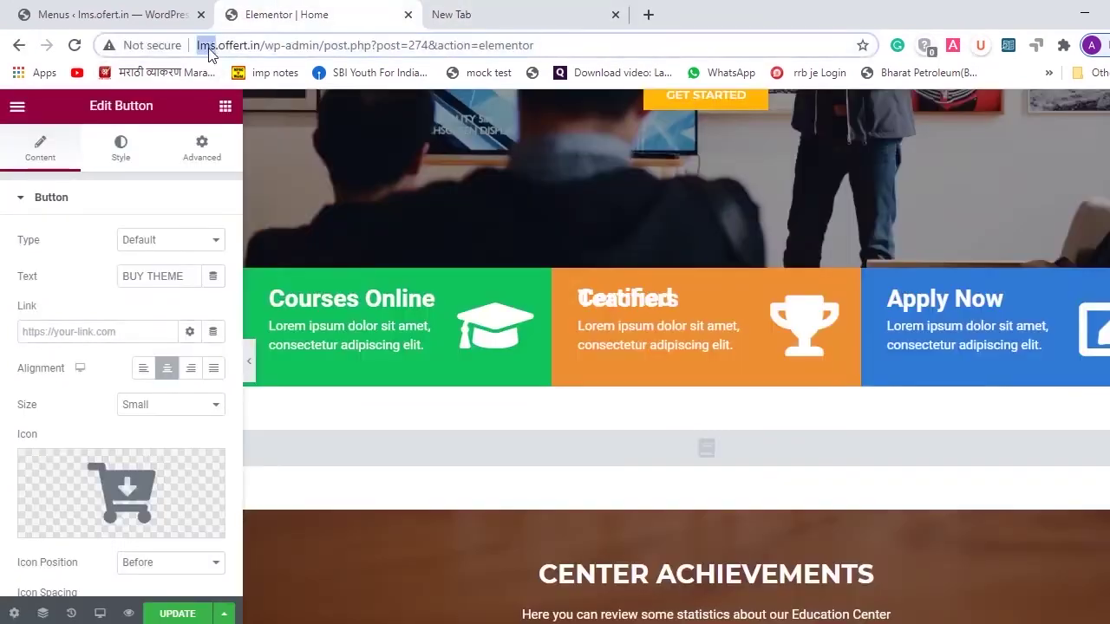
pyautogui.click(212, 47)
pyautogui.click(233, 45)
pyautogui.scroll(6, 443, 150)
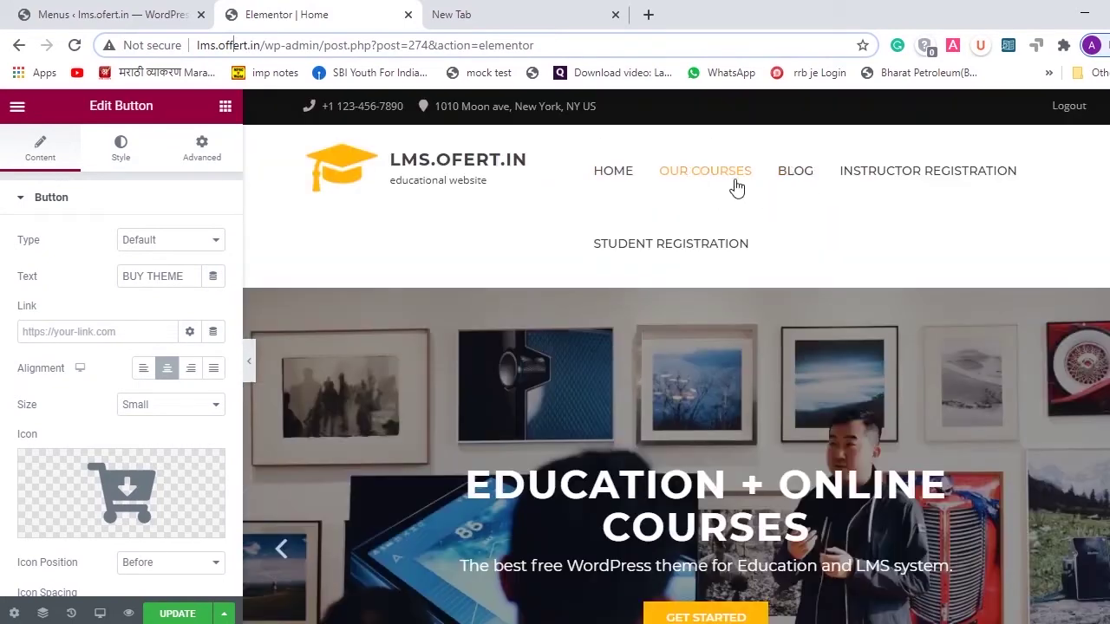
# - Open Student Registration in a new tab, select its address, and return to the button's link field
pyautogui.rightClick(676, 256)
pyautogui.click(702, 265)
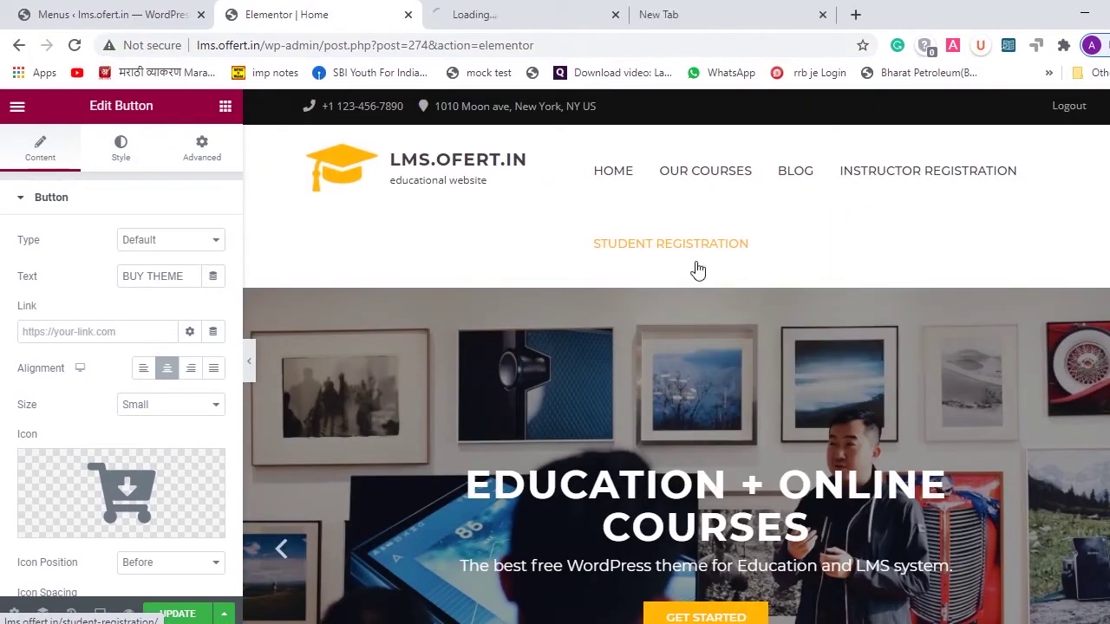
pyautogui.click(511, 11)
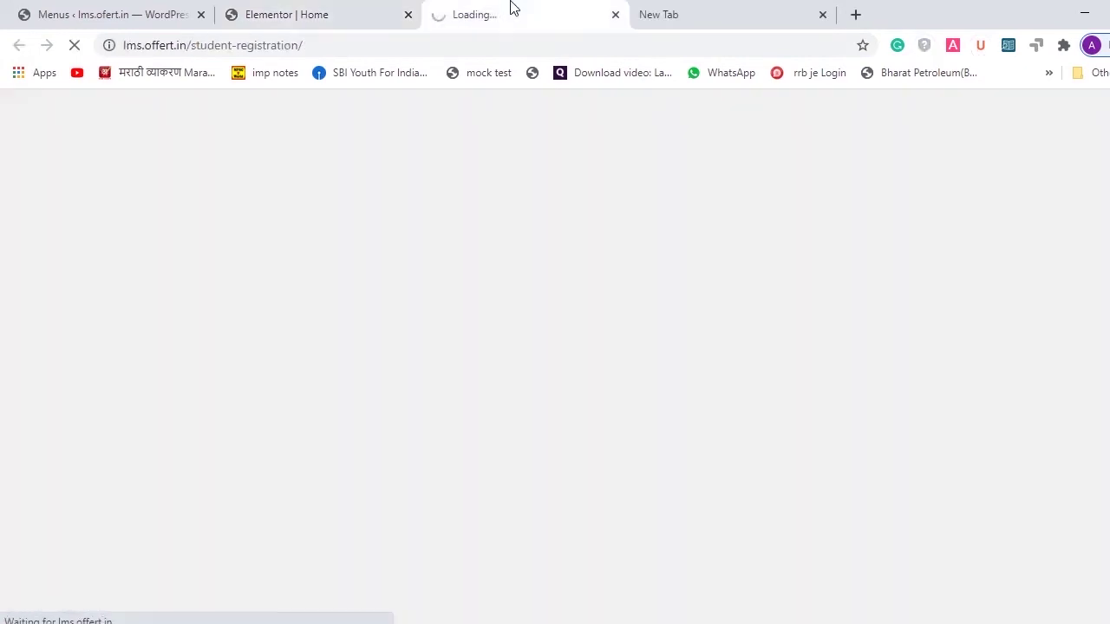
pyautogui.click(285, 44)
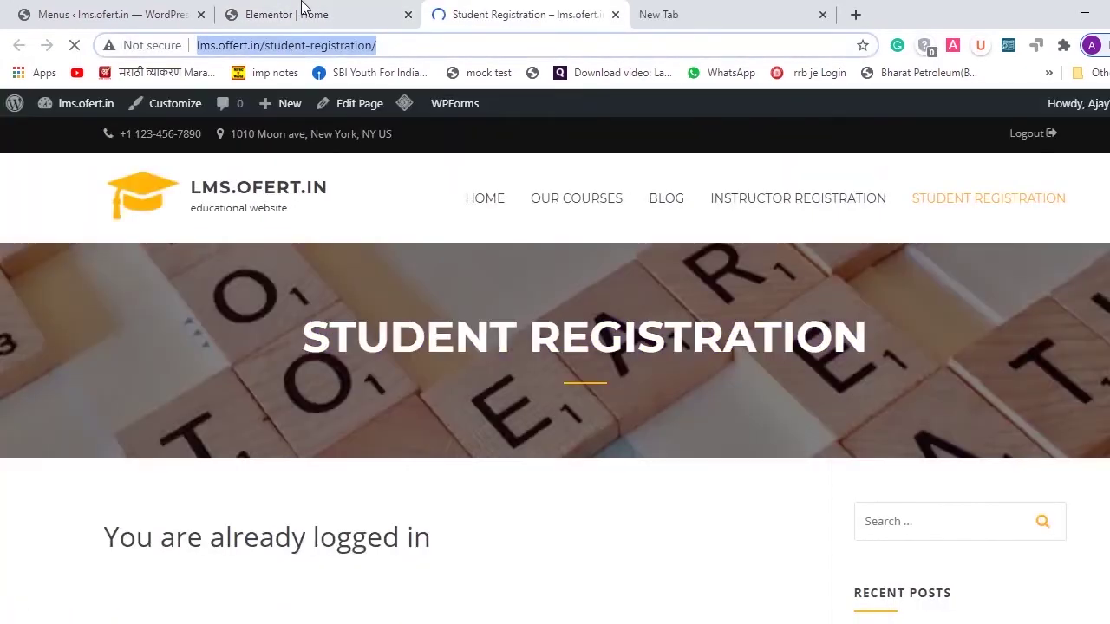
pyautogui.click(302, 10)
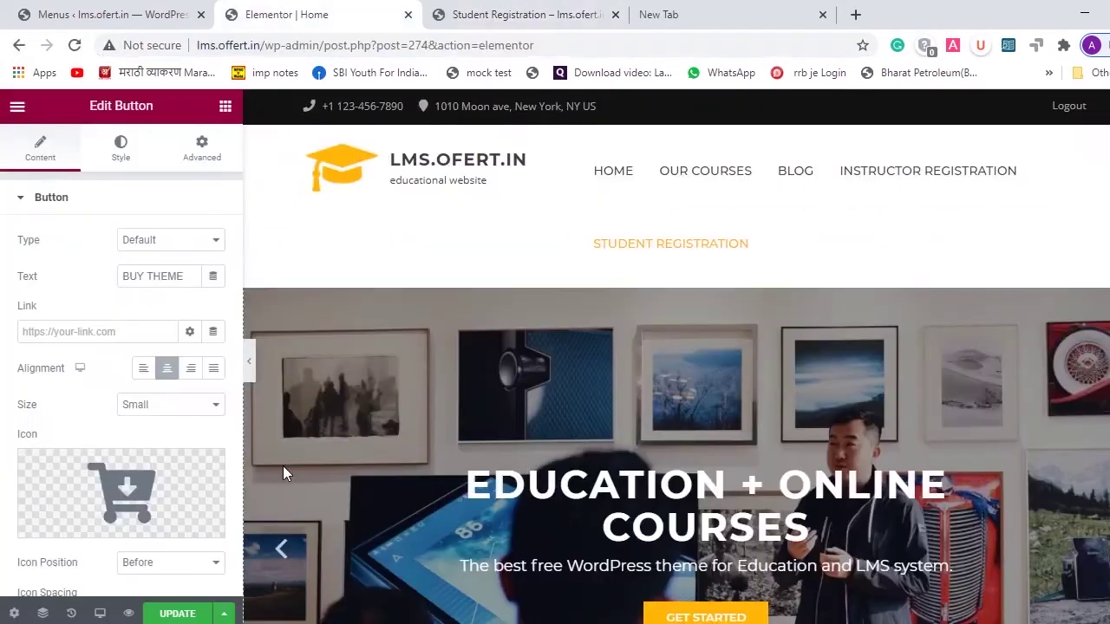
pyautogui.click(110, 330)
# - Link the former BUY THEME button to student registration, relabel it 'Enroll Now', and update
pyautogui.hotkey('ctrl', 'v')
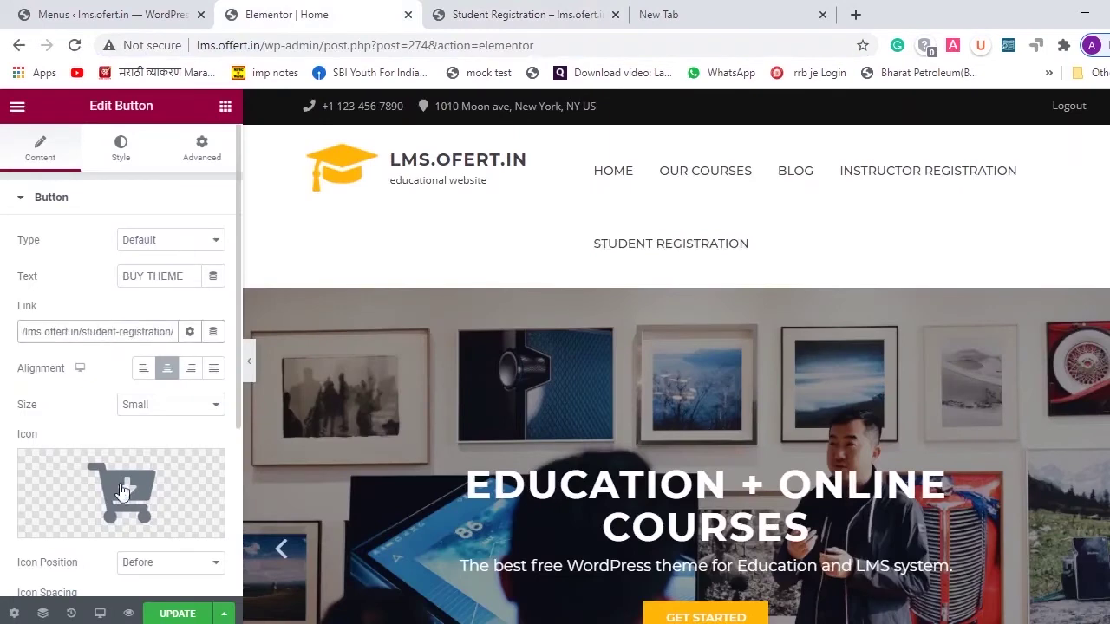
pyautogui.tripleClick(171, 275)
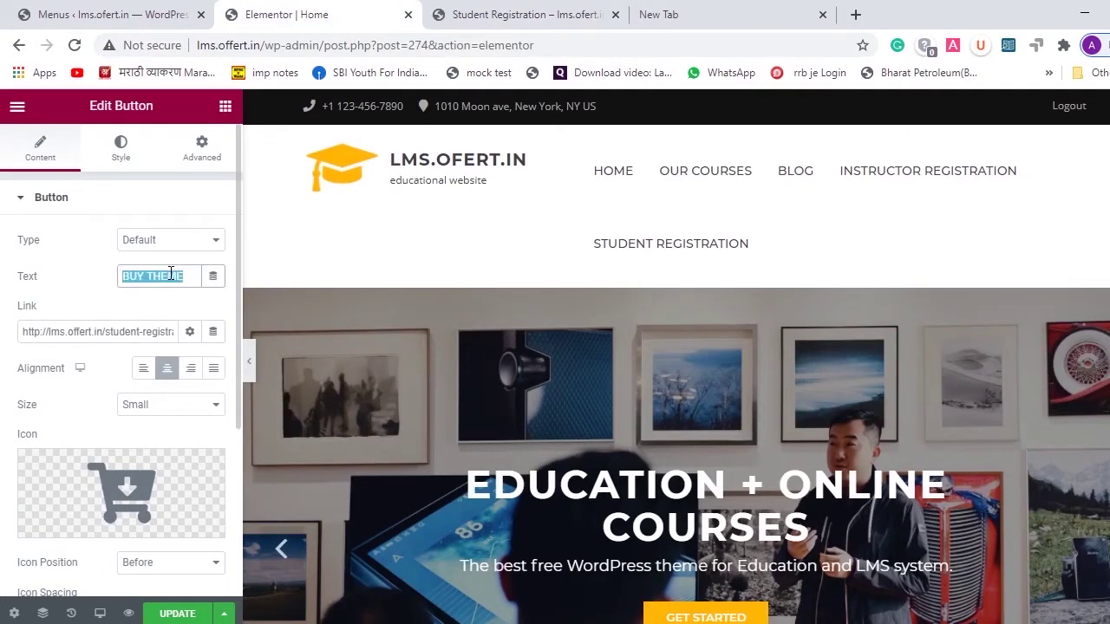
pyautogui.write('Erloll Now')
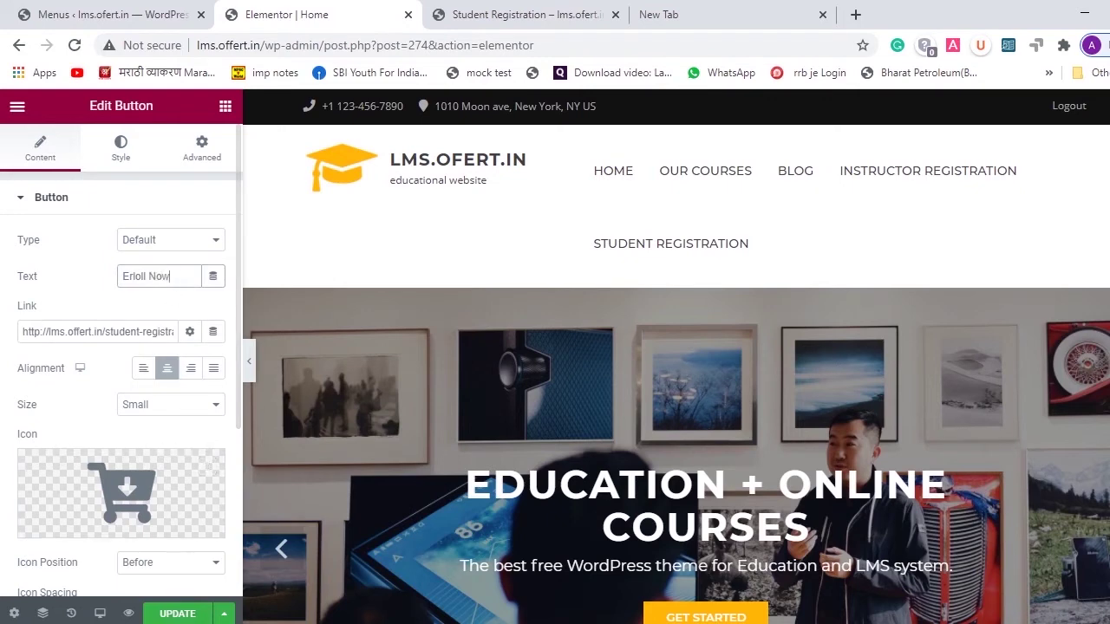
pyautogui.click(172, 619)
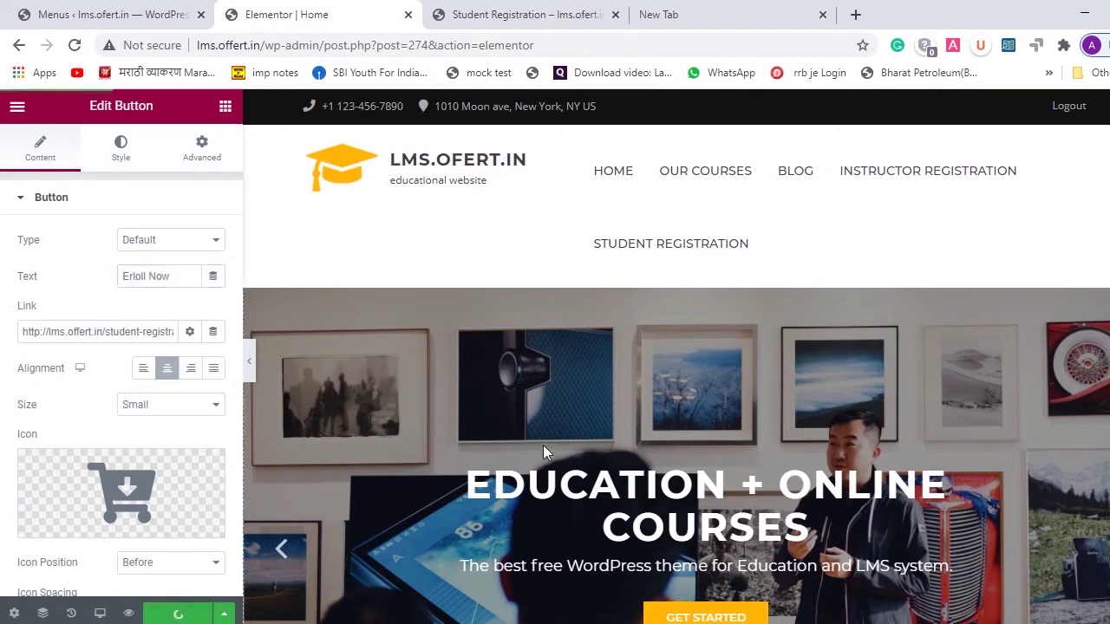
# - Review the counters and new button, then open the Popular Course widget's settings
pyautogui.scroll(-5, 543, 444)
pyautogui.scroll(-4, 546, 450)
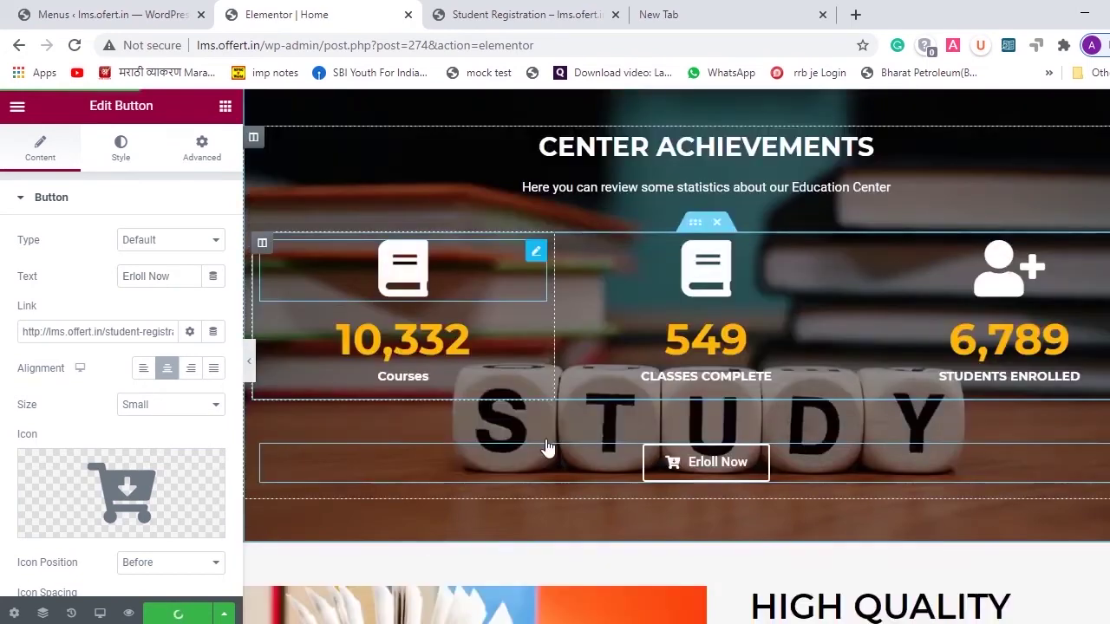
pyautogui.scroll(-3, 546, 446)
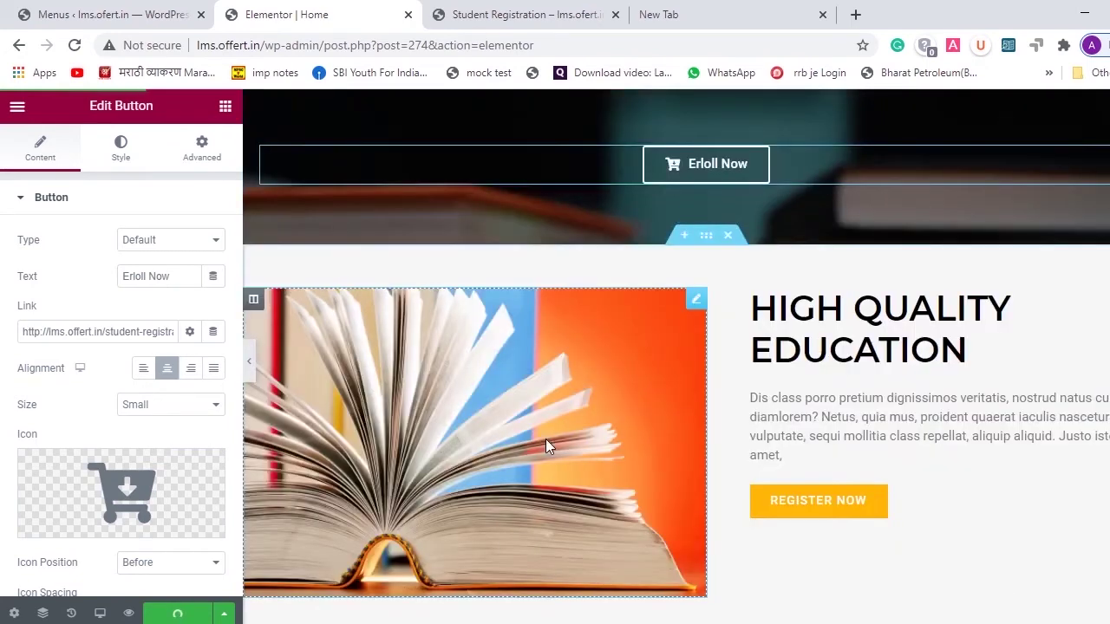
pyautogui.scroll(1, 545, 439)
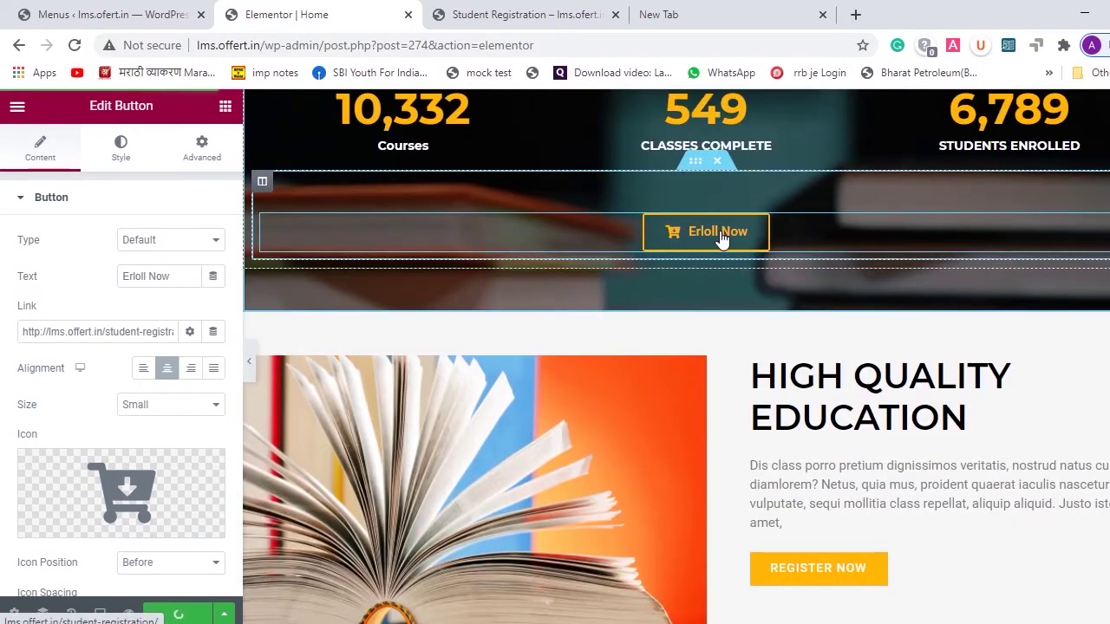
pyautogui.scroll(-3, 723, 241)
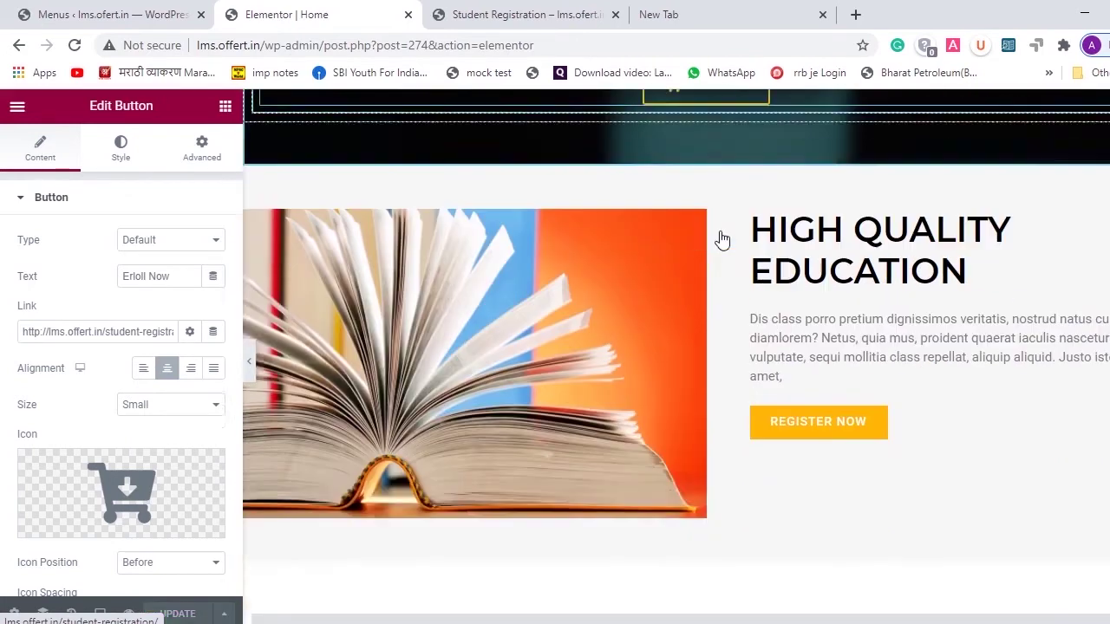
pyautogui.scroll(10, 723, 240)
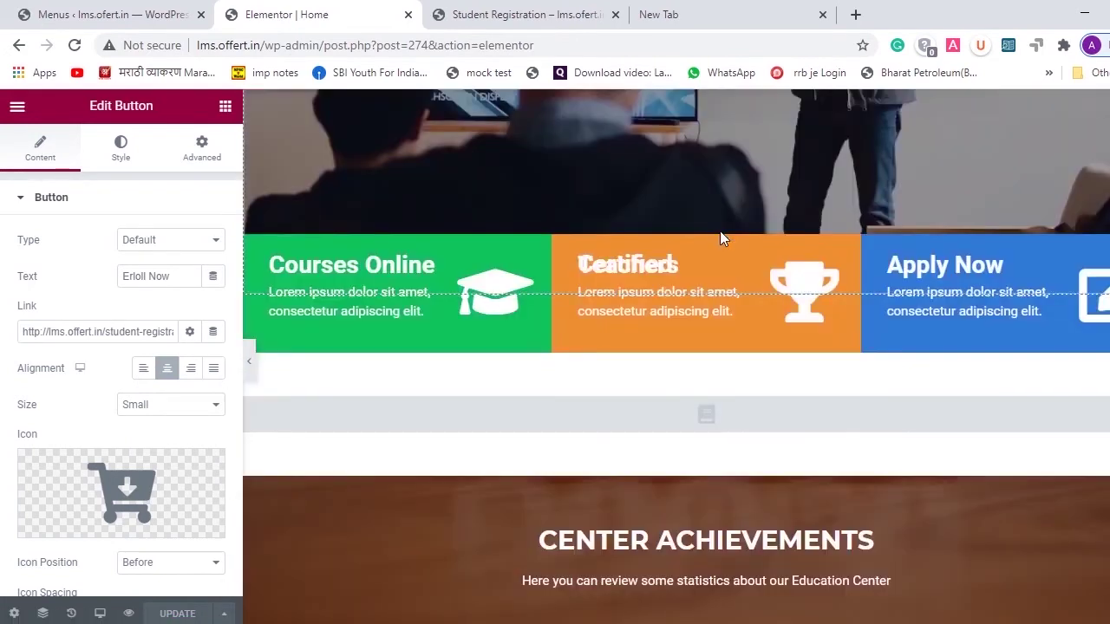
pyautogui.scroll(-1, 720, 230)
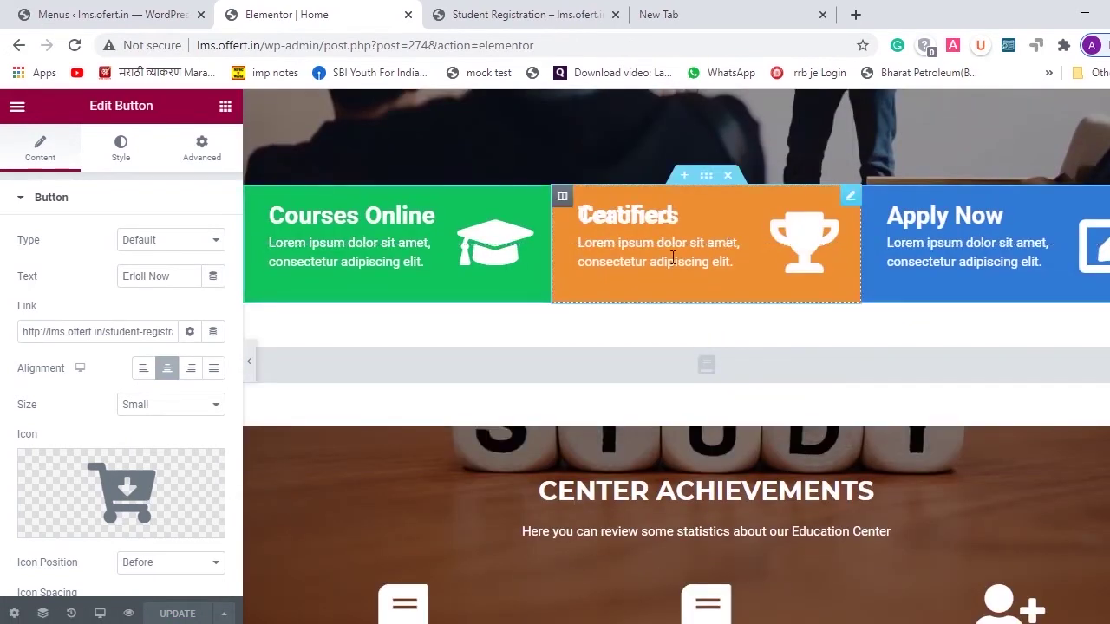
pyautogui.click(734, 365)
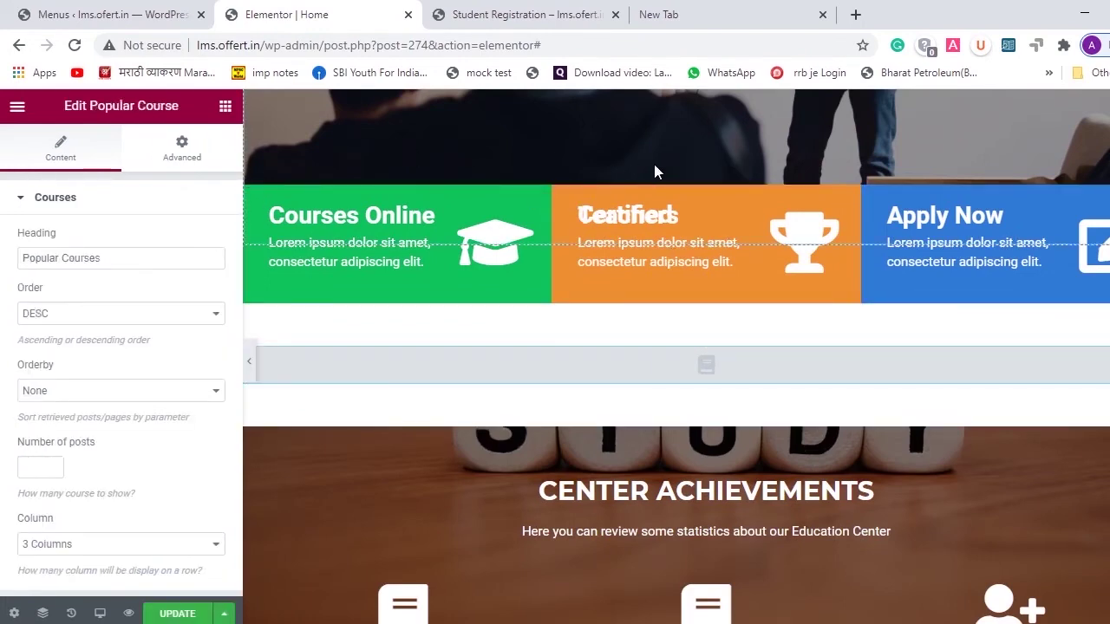
# - Scroll through the page sections below the Popular Course widget
pyautogui.scroll(-7, 692, 348)
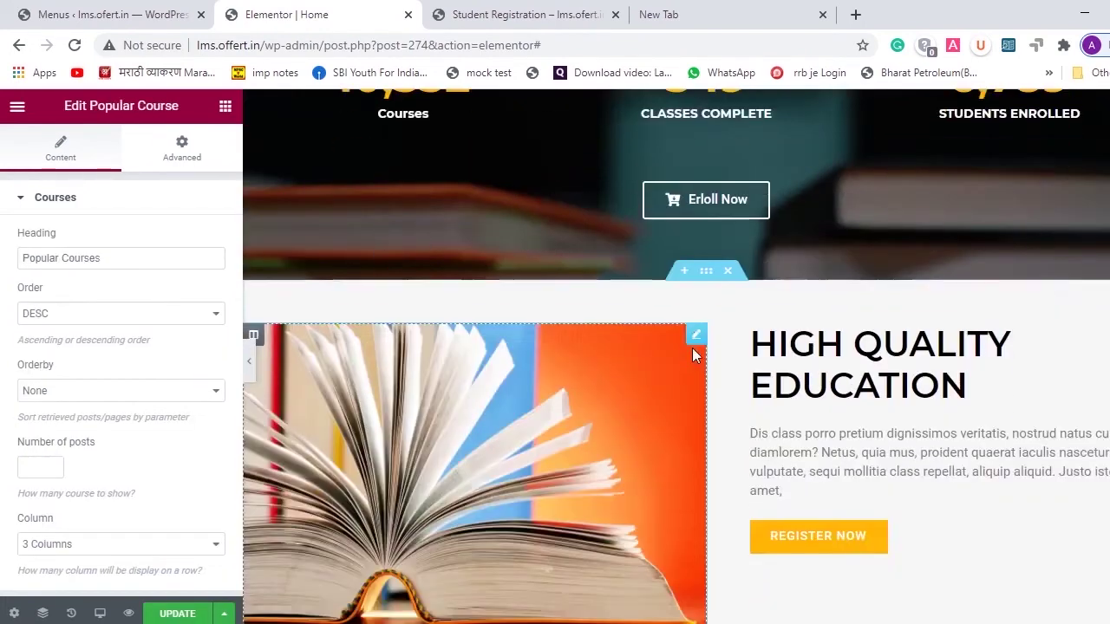
pyautogui.scroll(-12, 692, 348)
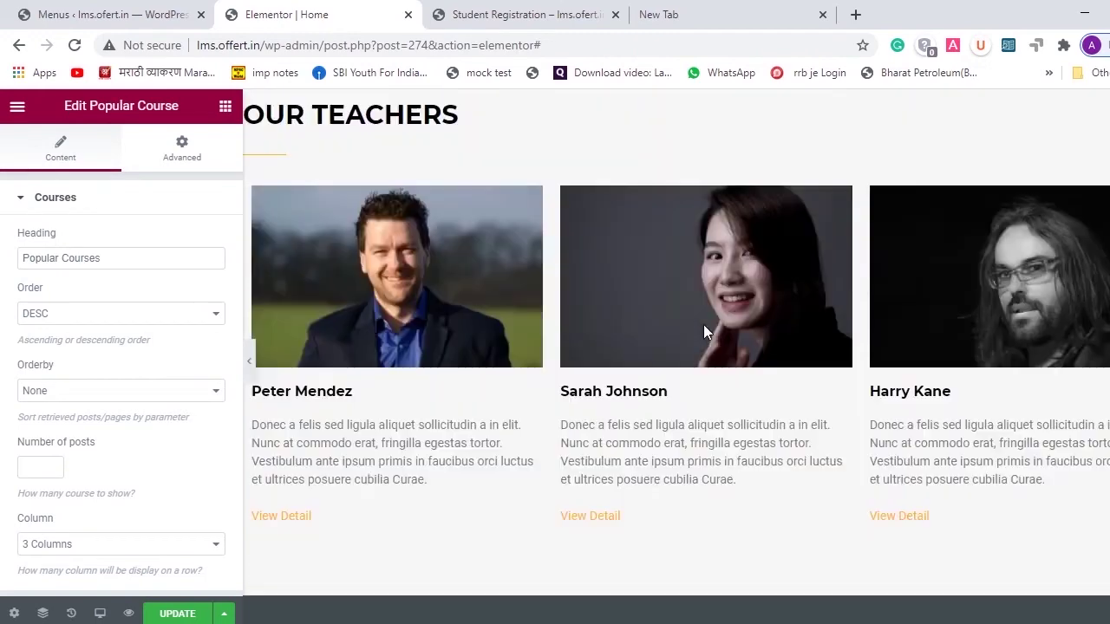
pyautogui.scroll(-1, 704, 329)
pyautogui.scroll(4, 703, 328)
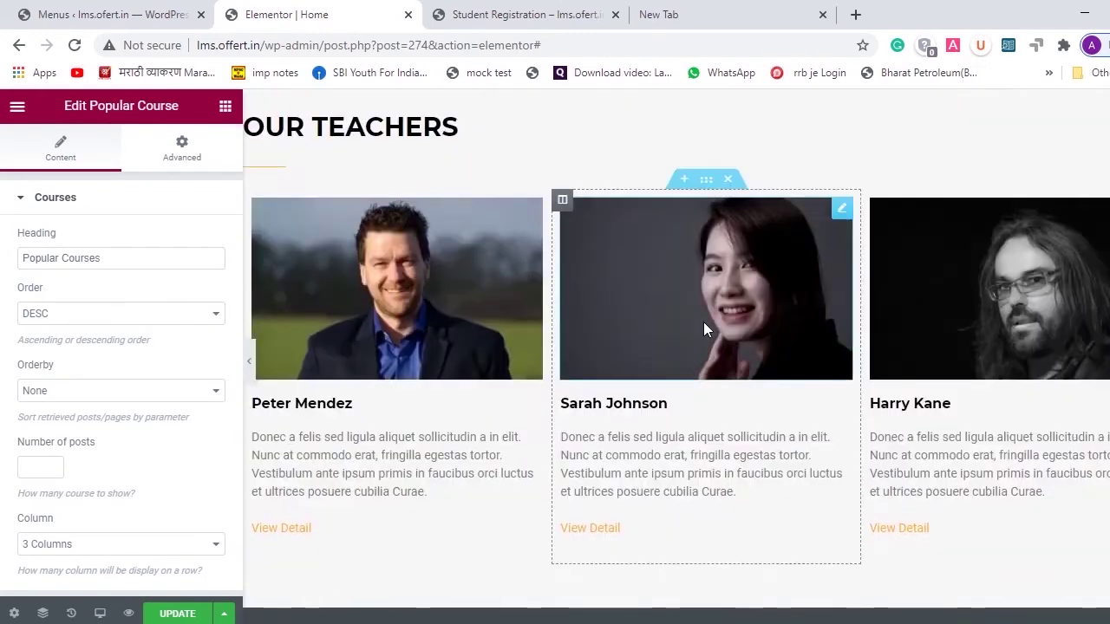
pyautogui.scroll(5, 703, 329)
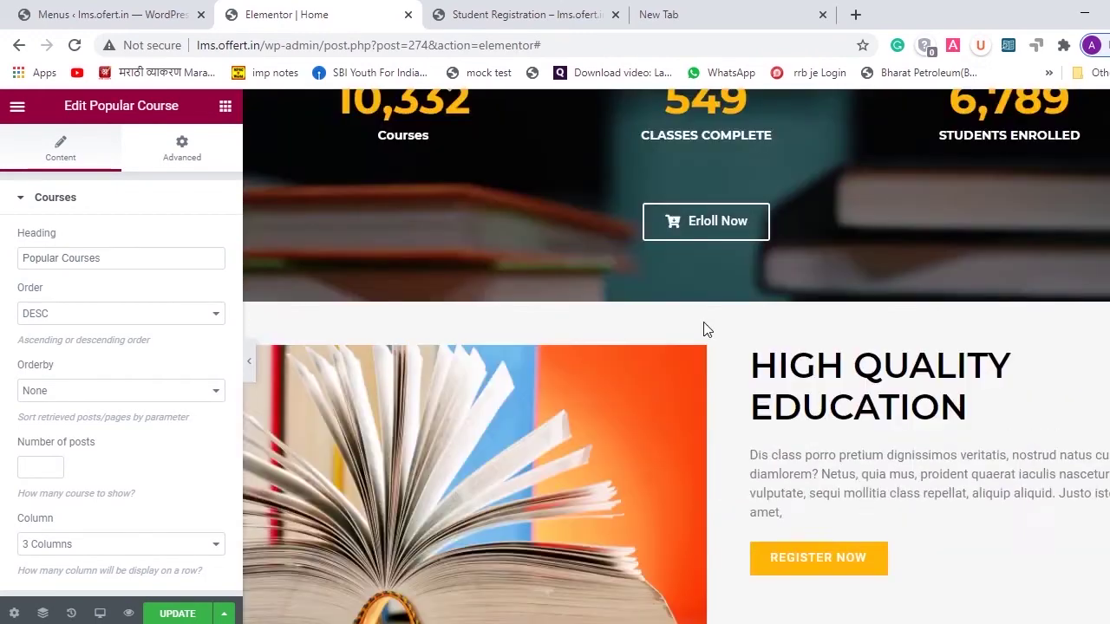
pyautogui.scroll(-1, 703, 330)
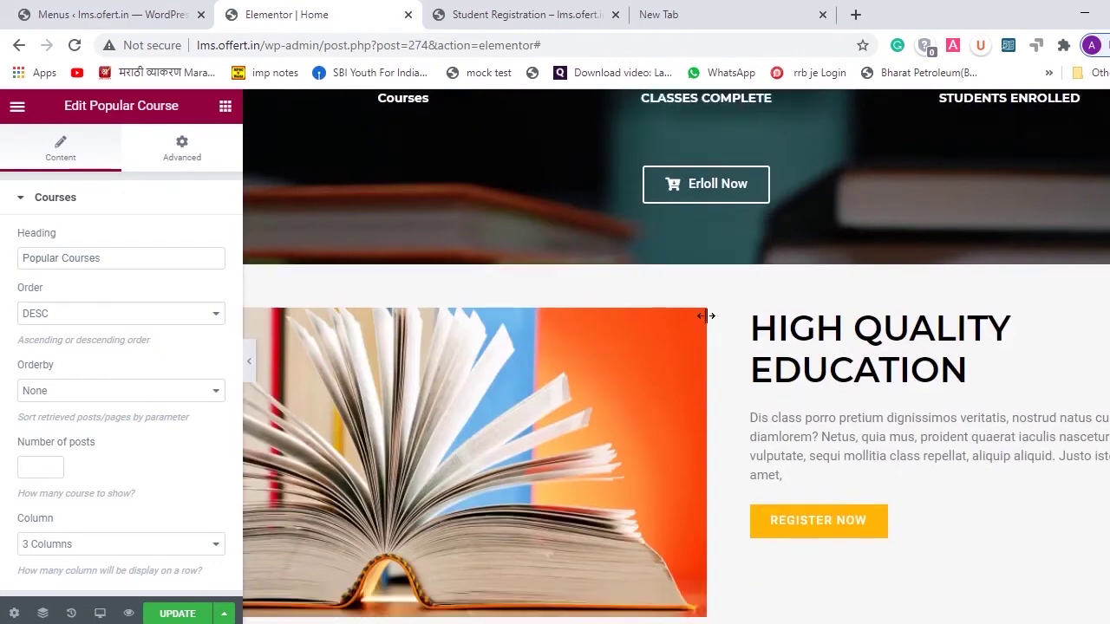
pyautogui.scroll(-3, 759, 330)
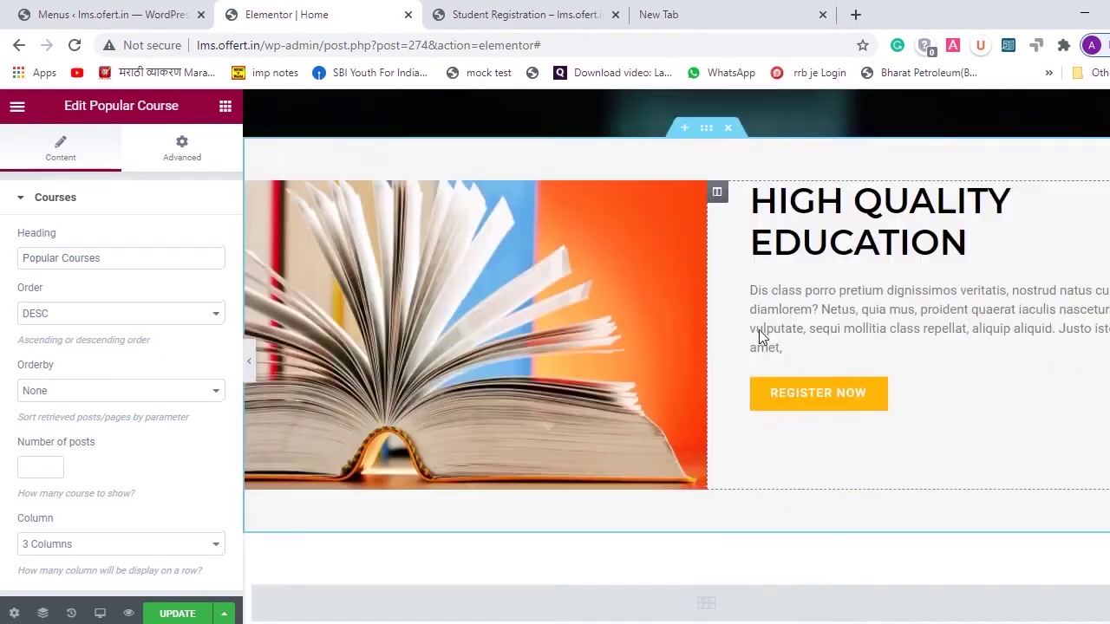
pyautogui.scroll(-5, 795, 439)
pyautogui.scroll(-3, 796, 439)
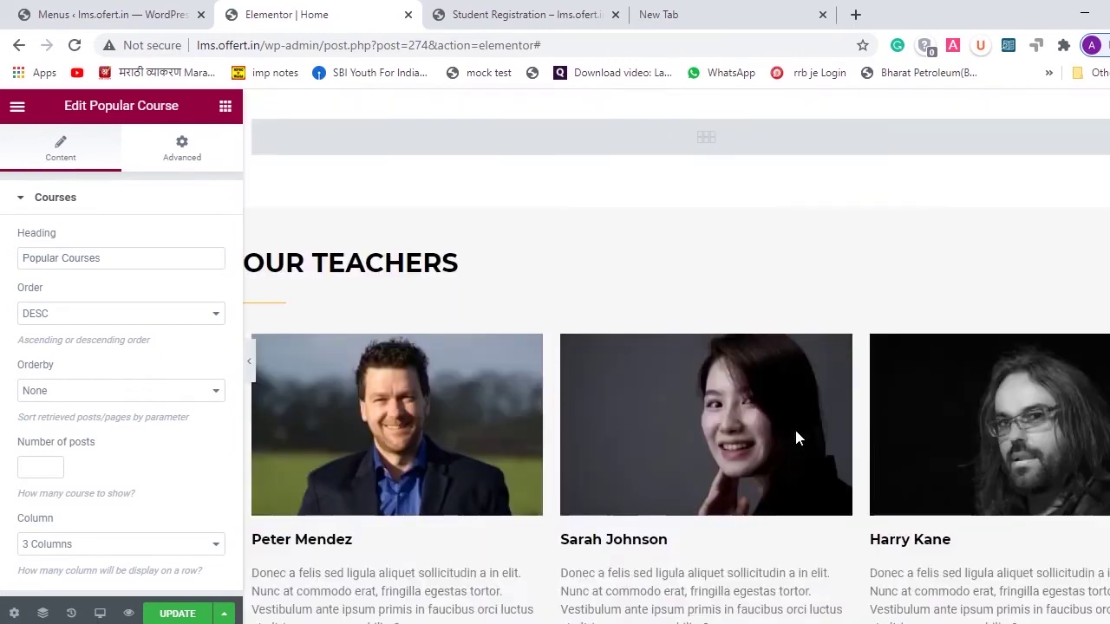
# - Open the first teacher photo's image settings, browse the Media Library, and close it unchanged
pyautogui.click(411, 455)
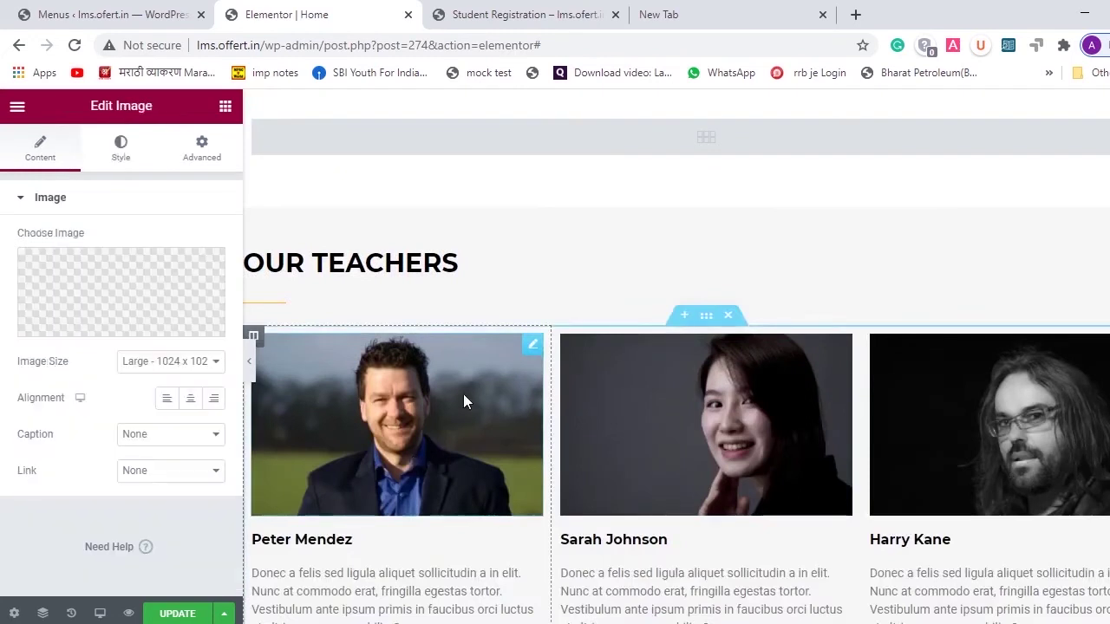
pyautogui.click(530, 356)
pyautogui.click(156, 274)
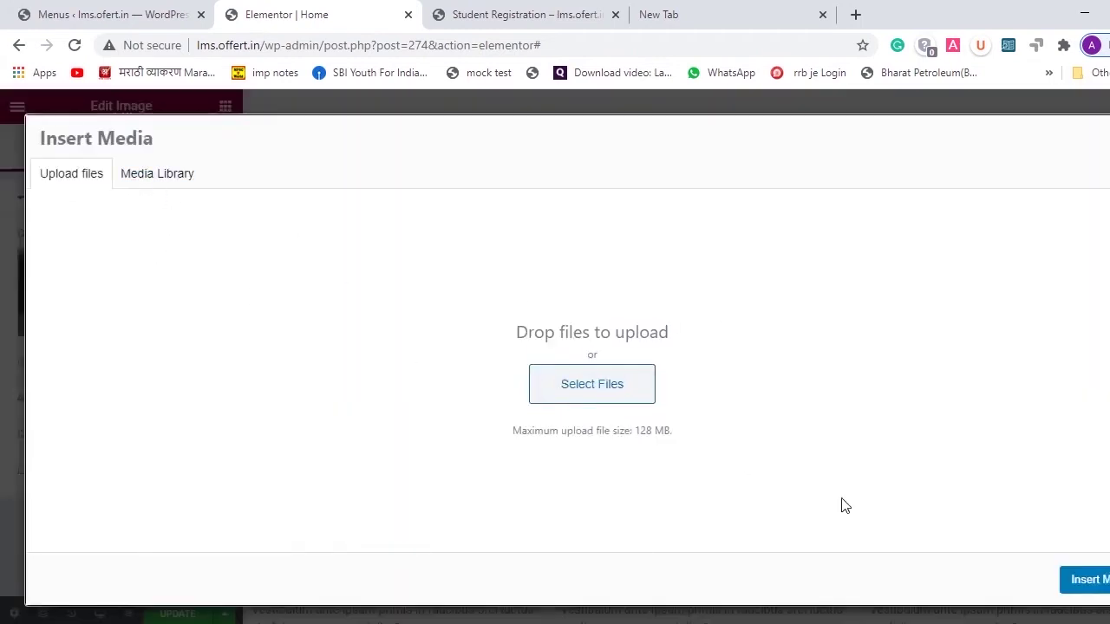
pyautogui.doubleClick(161, 171)
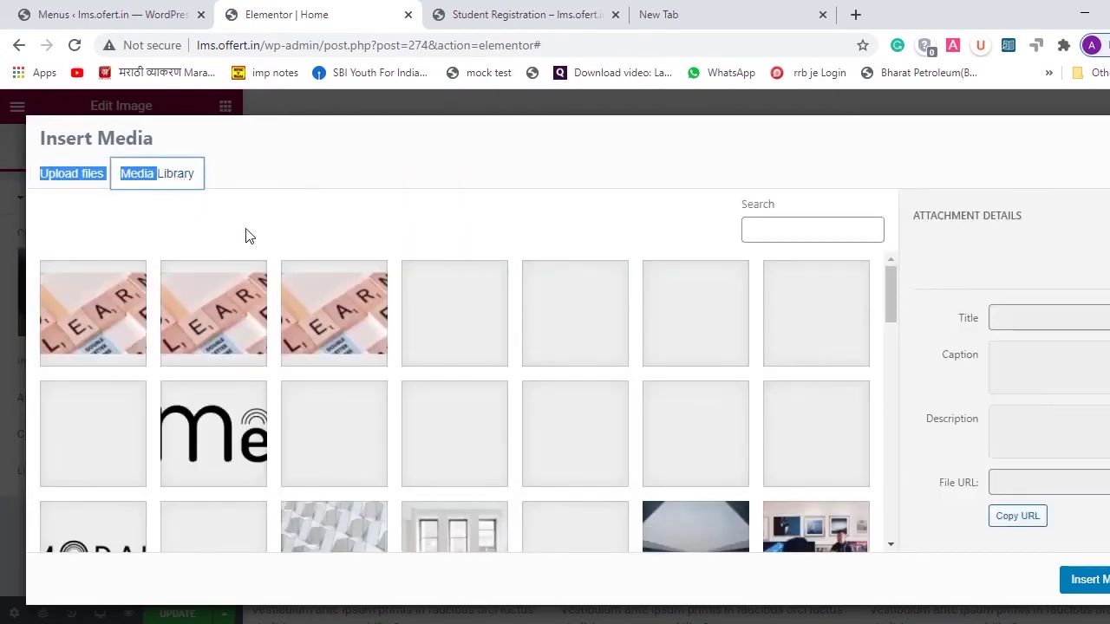
pyautogui.scroll(-5, 565, 397)
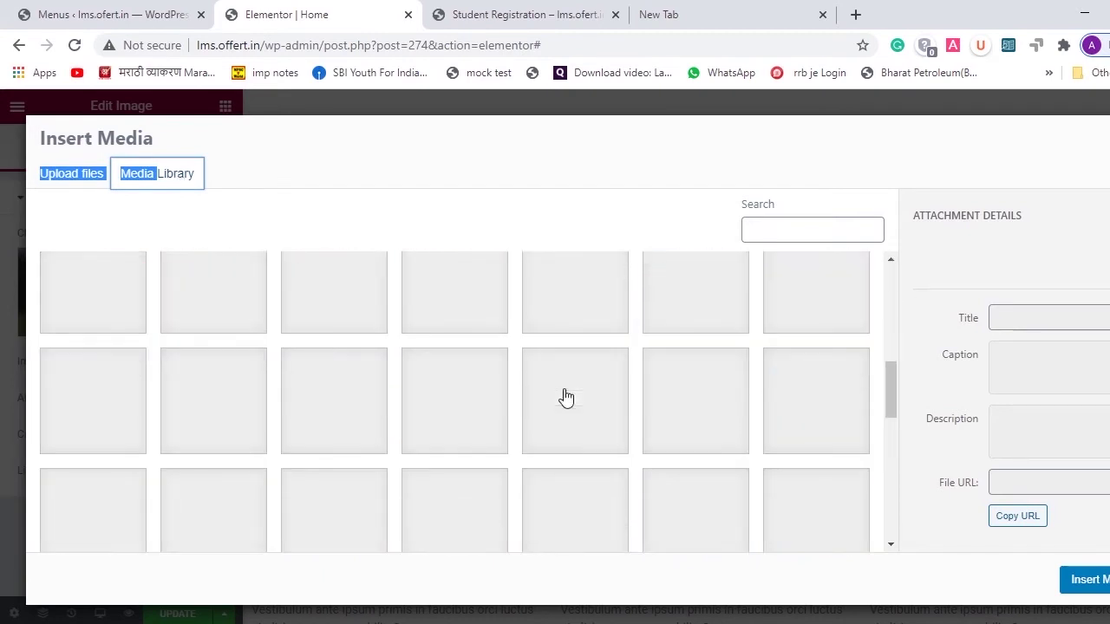
pyautogui.scroll(5, 566, 398)
pyautogui.click(69, 182)
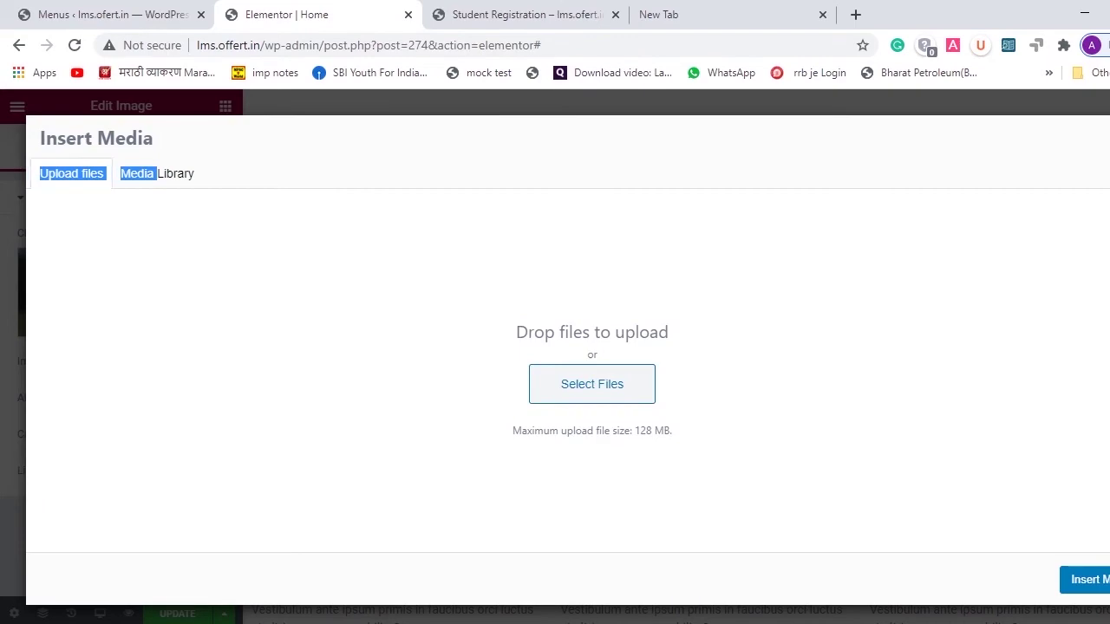
pyautogui.press('Escape')
pyautogui.scroll(-4, 642, 377)
pyautogui.scroll(-5, 640, 390)
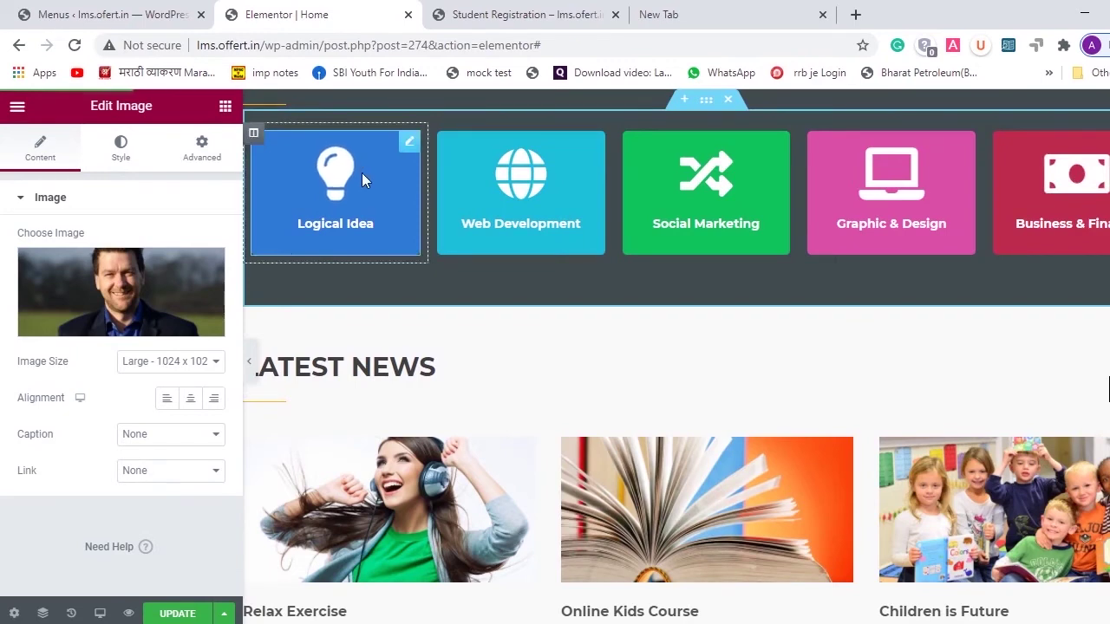
# - Inspect the Logical Idea box, then open the Recent News widget (order DESC, excerpt length 20)
pyautogui.click(362, 173)
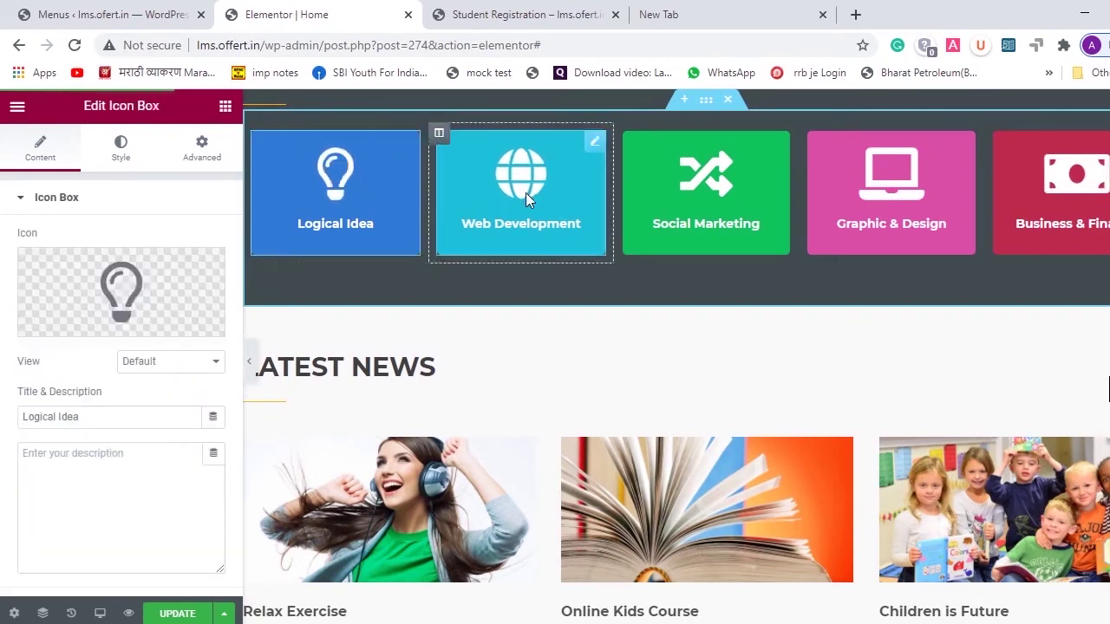
pyautogui.scroll(3, 525, 192)
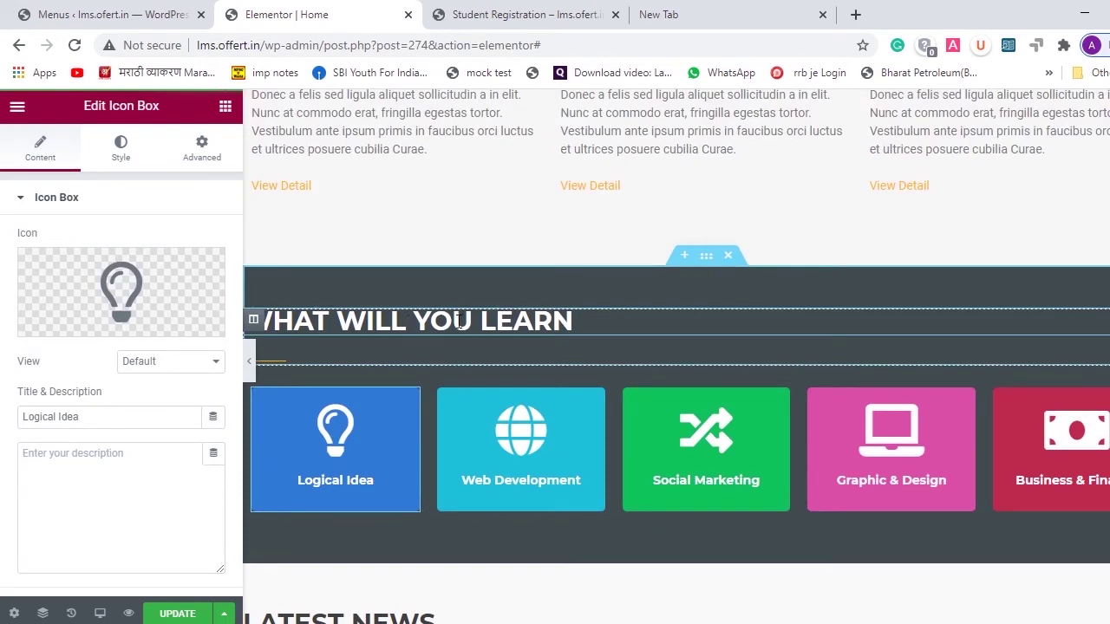
pyautogui.scroll(-5, 459, 322)
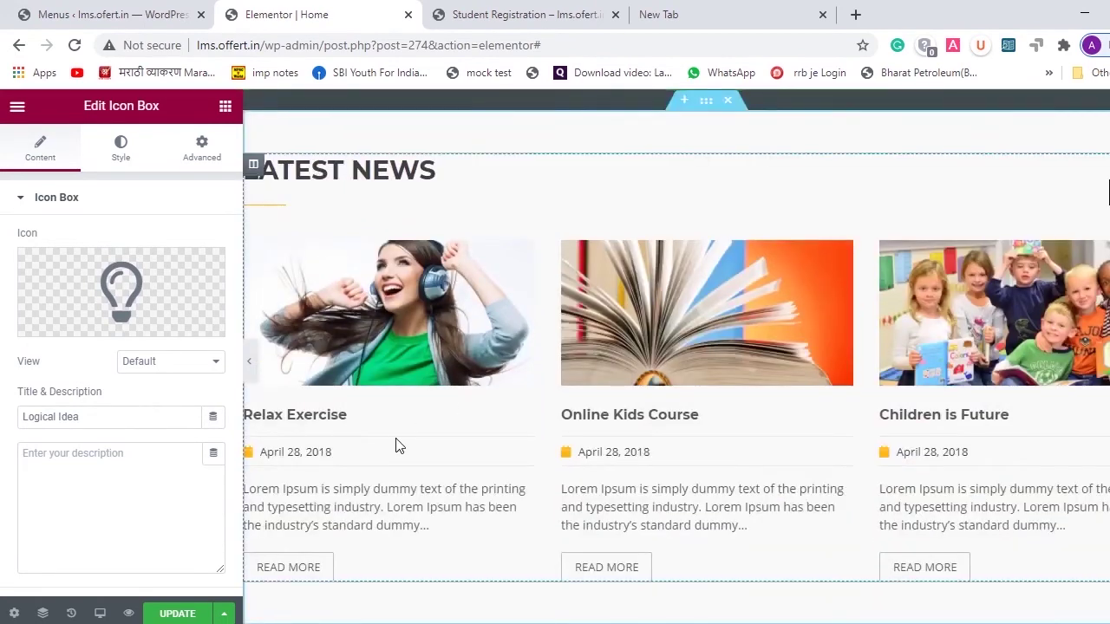
pyautogui.click(441, 388)
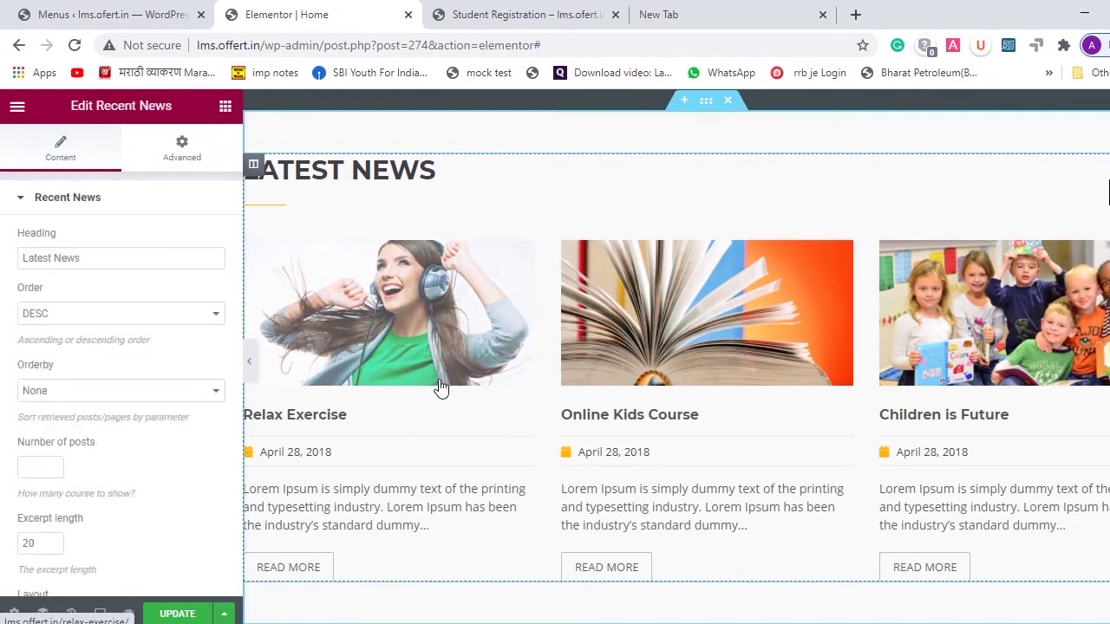
pyautogui.scroll(-2, 440, 388)
pyautogui.scroll(-2, 441, 388)
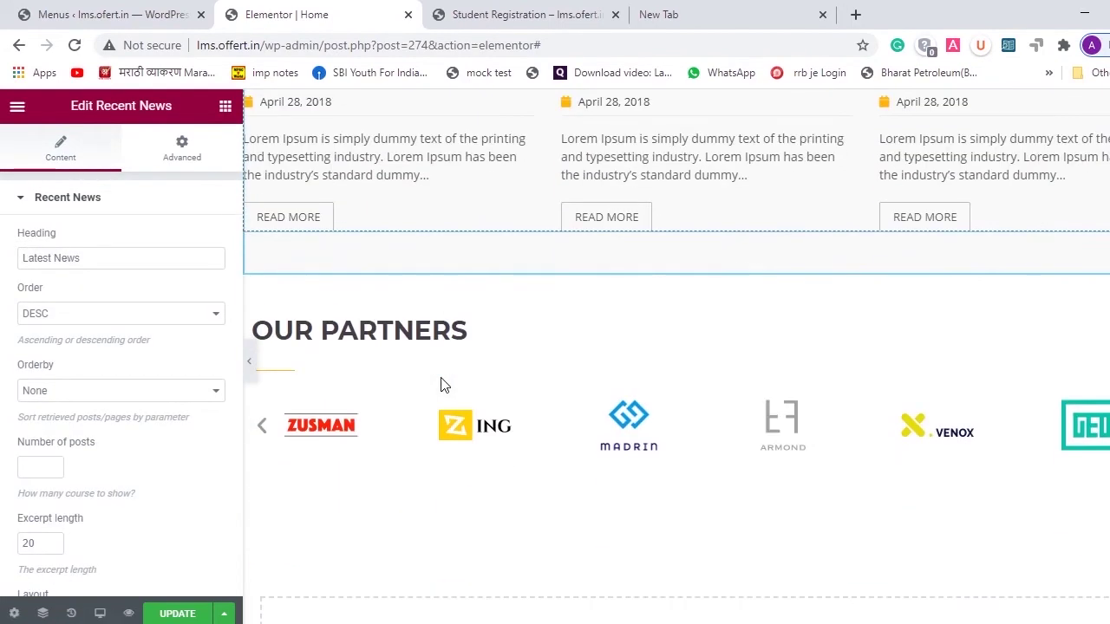
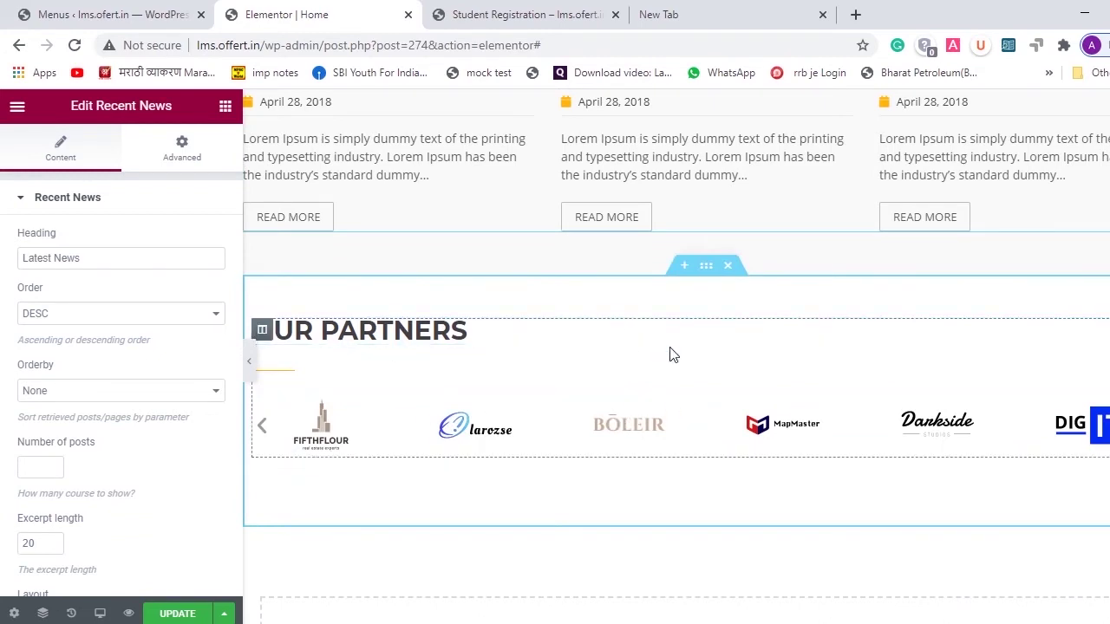
# - Open the partner logo carousel's settings and scroll down the Home page
pyautogui.click(318, 443)
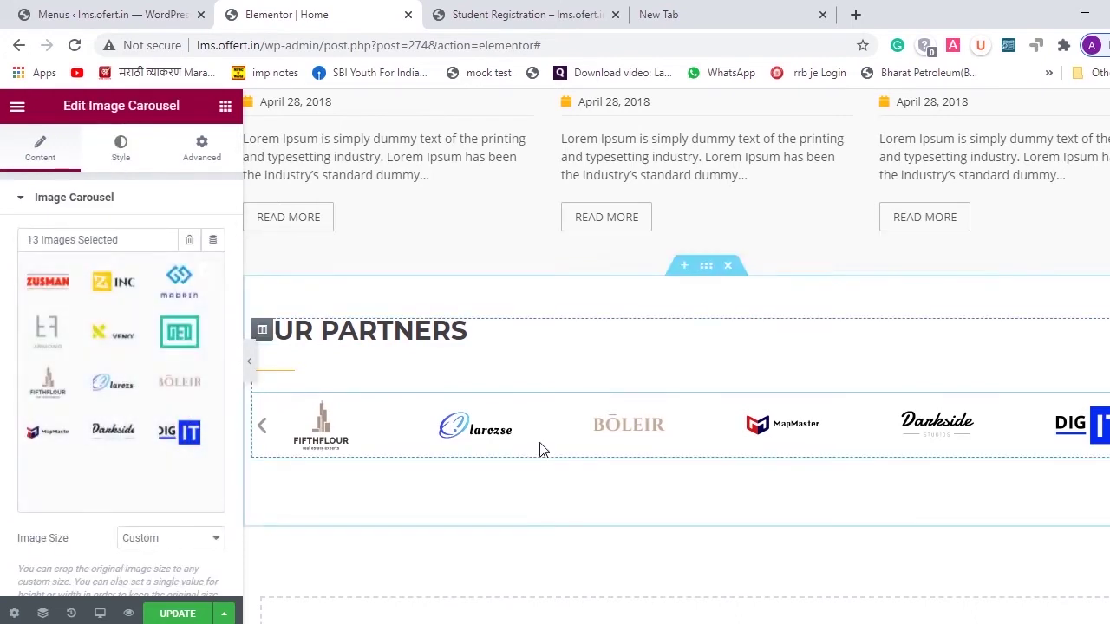
pyautogui.scroll(-5, 718, 501)
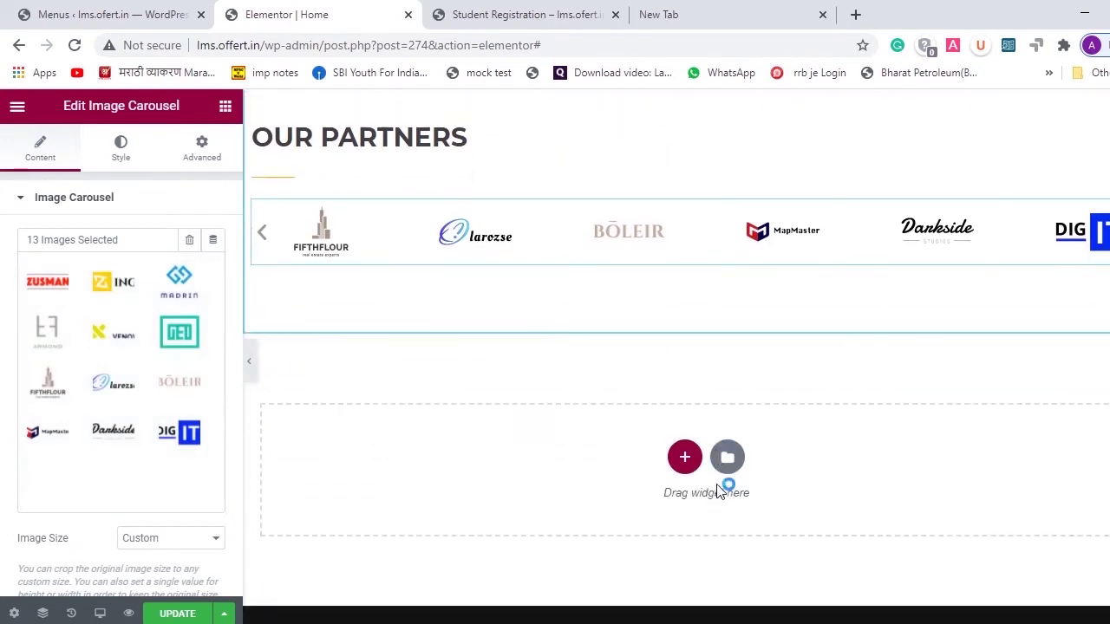
pyautogui.scroll(-1, 718, 491)
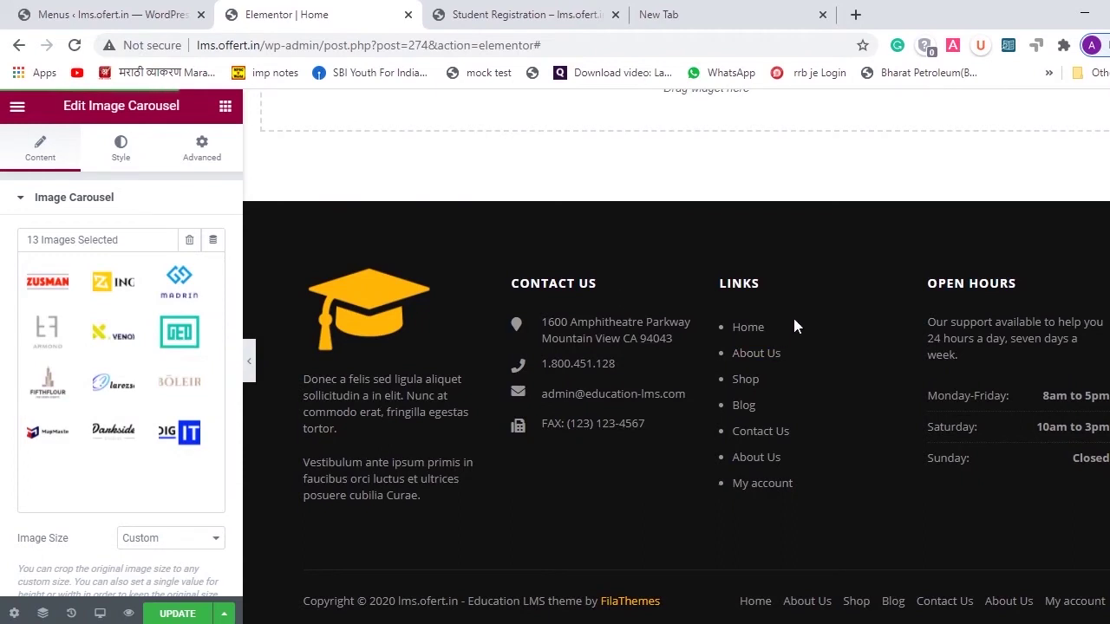
# - Bring up the Elements panel of basic widgets and scroll through the page
pyautogui.click(225, 106)
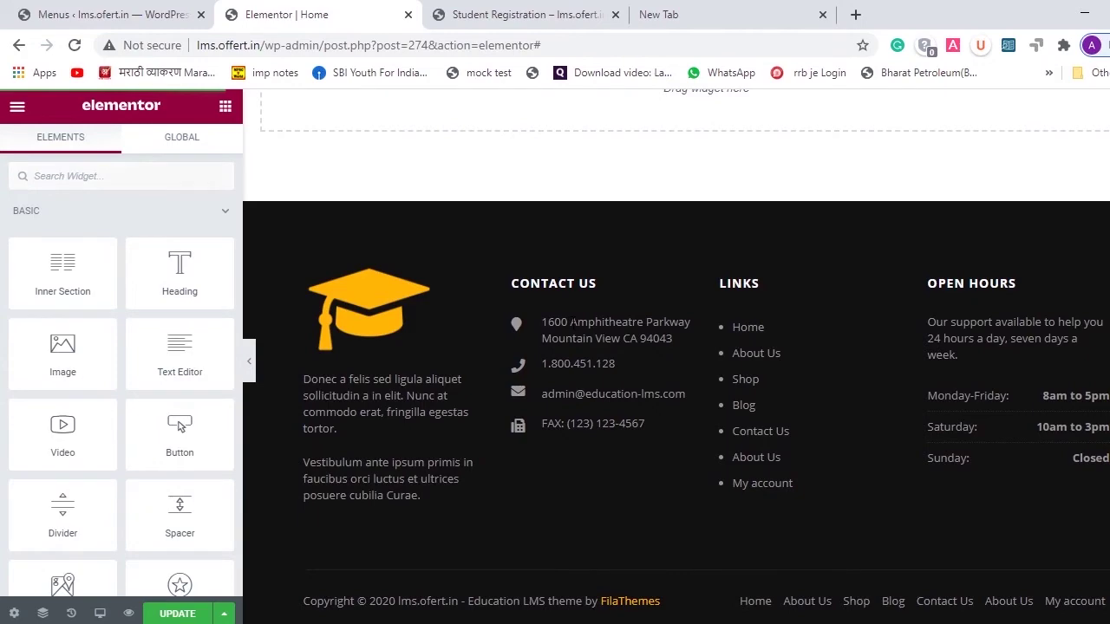
pyautogui.scroll(15, 572, 323)
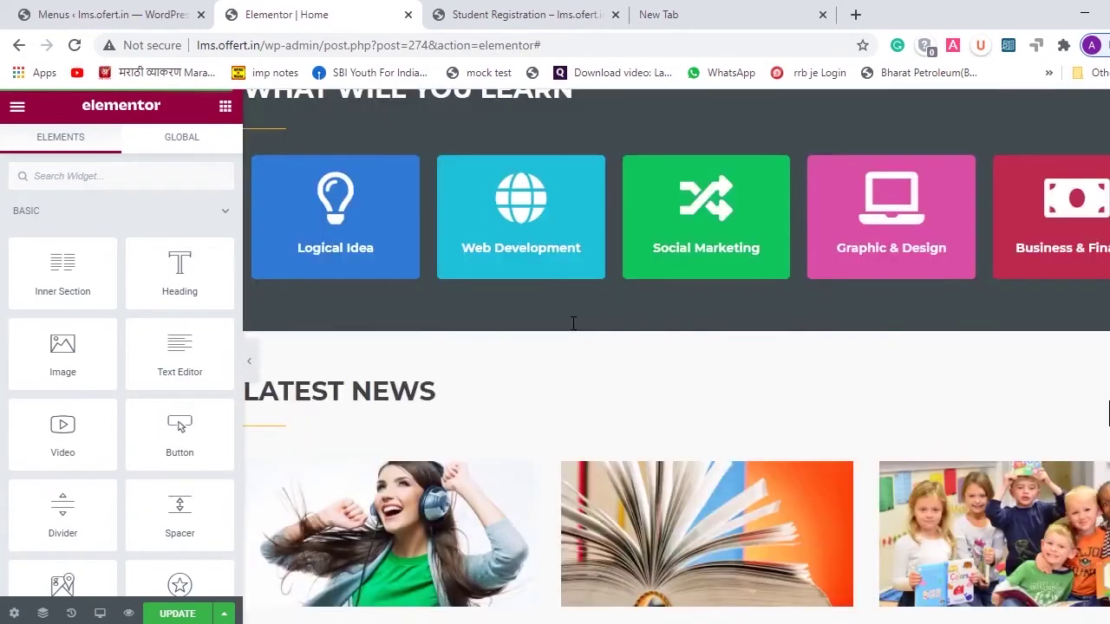
pyautogui.scroll(4, 573, 322)
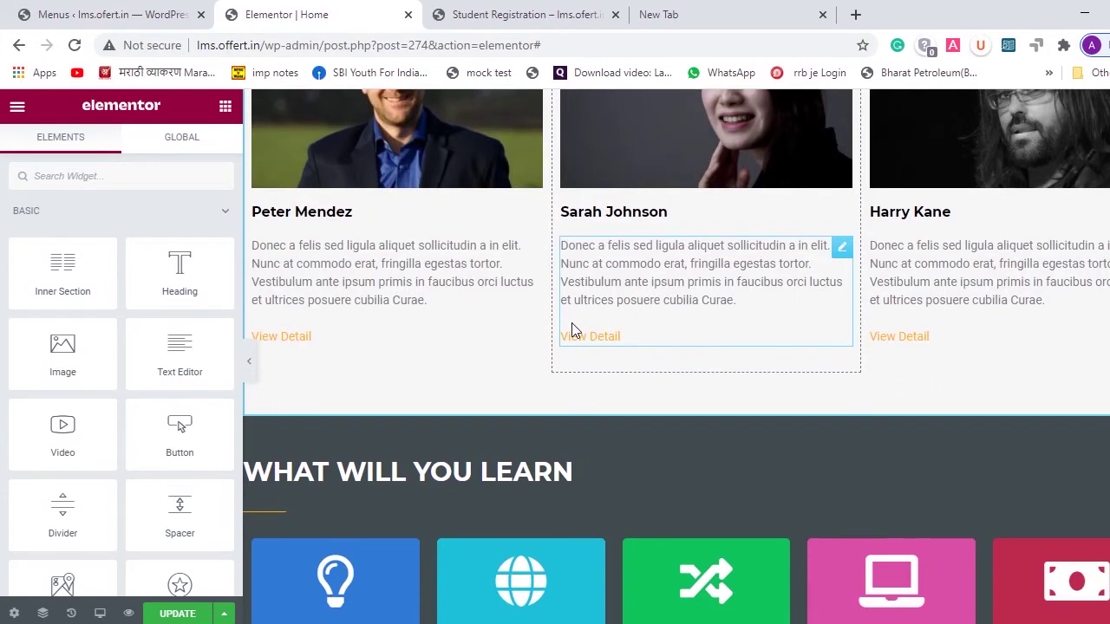
pyautogui.scroll(10, 571, 332)
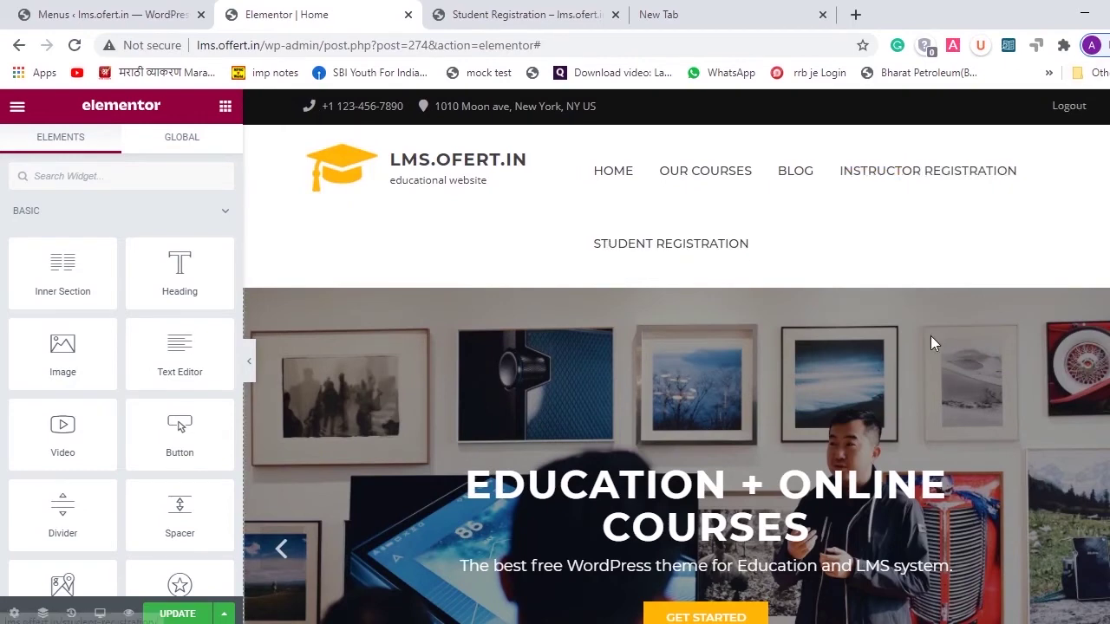
pyautogui.scroll(-5, 930, 336)
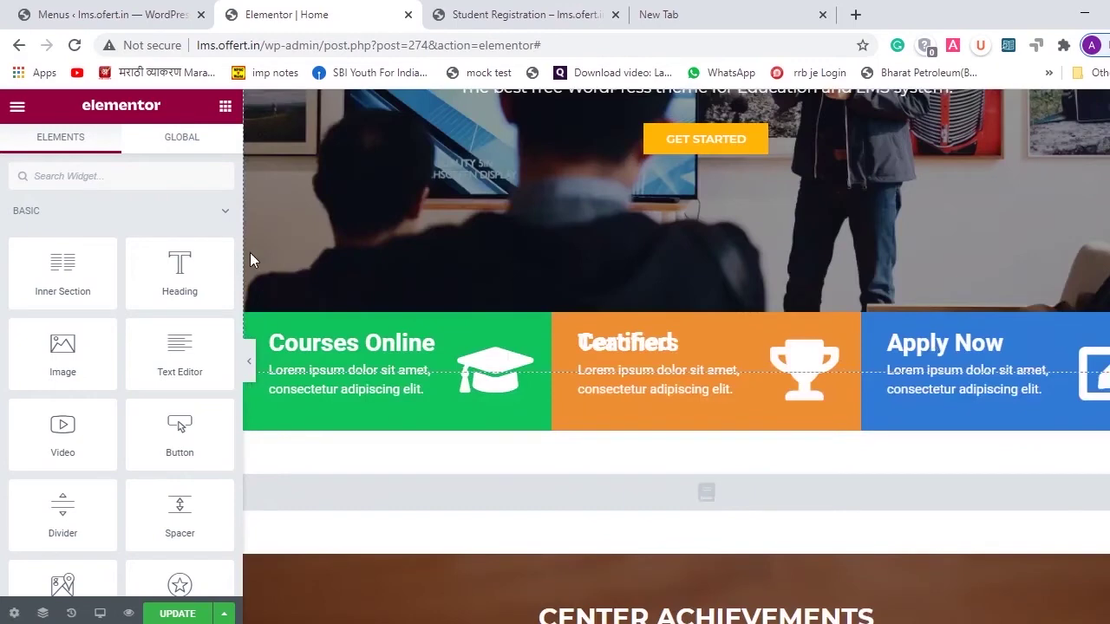
pyautogui.scroll(5, 250, 252)
# - Go from the Menus admin page to Appearance > Widgets and look over the widget areas
pyautogui.click(99, 12)
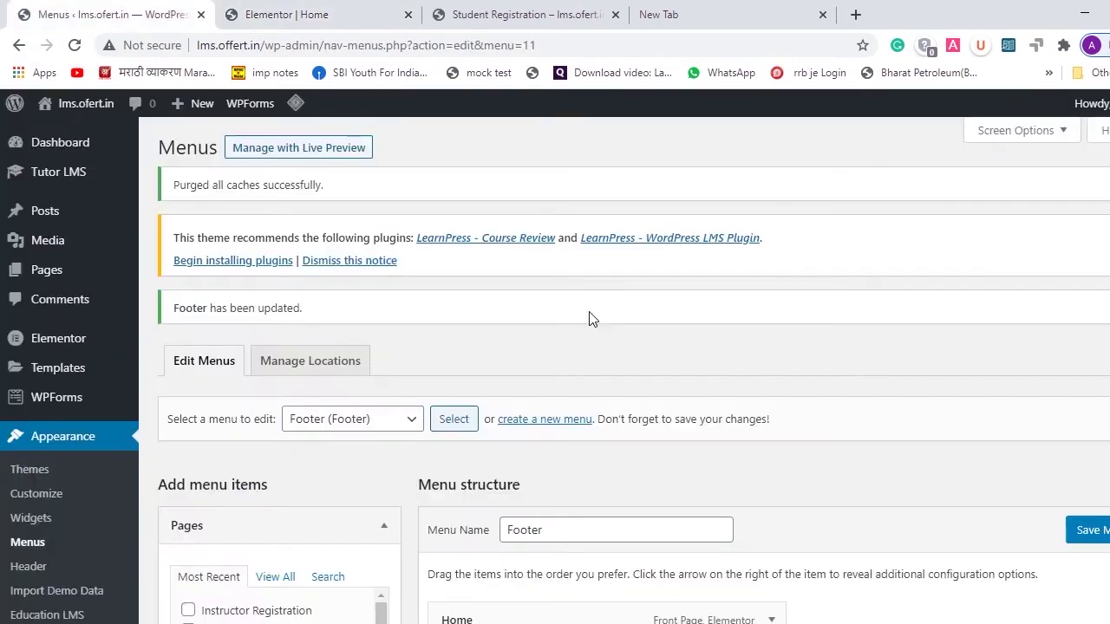
pyautogui.scroll(-2, 76, 367)
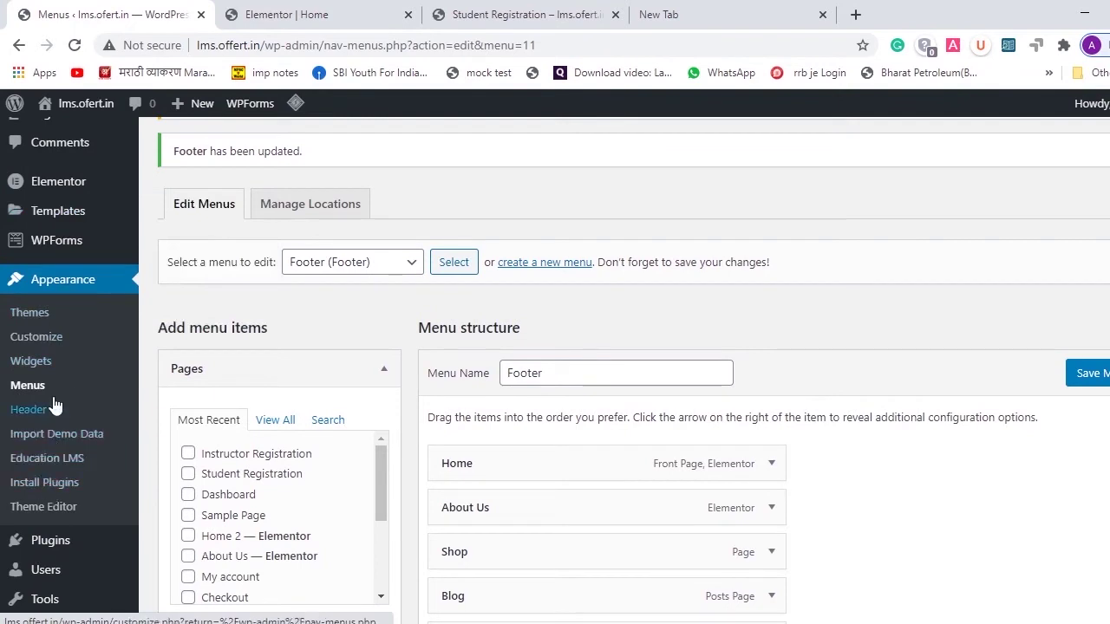
pyautogui.click(39, 361)
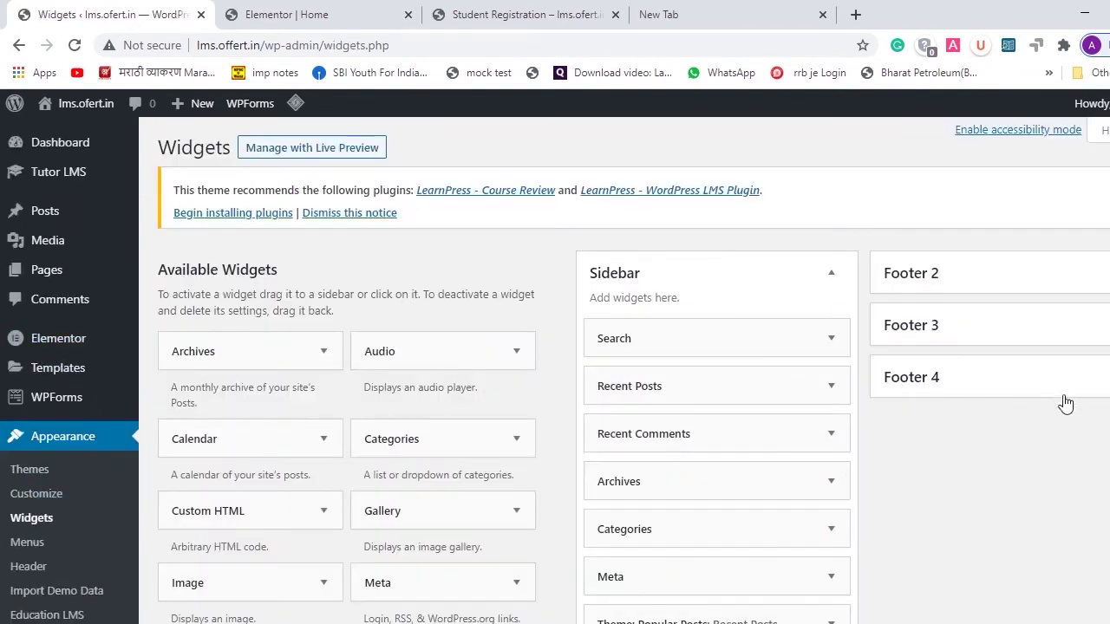
pyautogui.scroll(-3, 1070, 438)
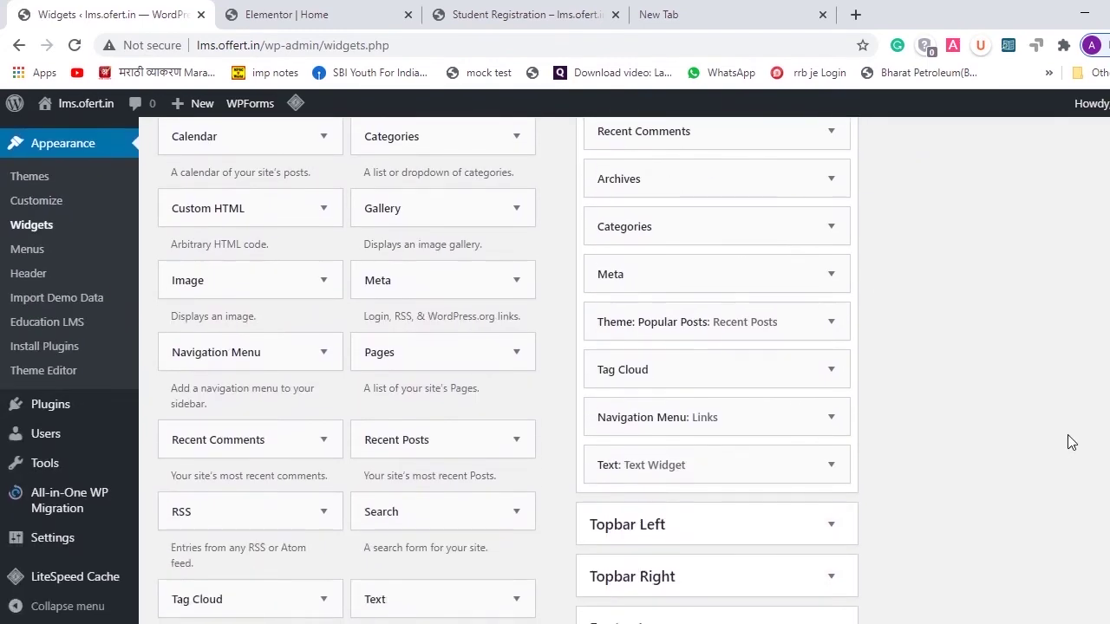
pyautogui.scroll(3, 1071, 442)
pyautogui.scroll(-1, 1071, 443)
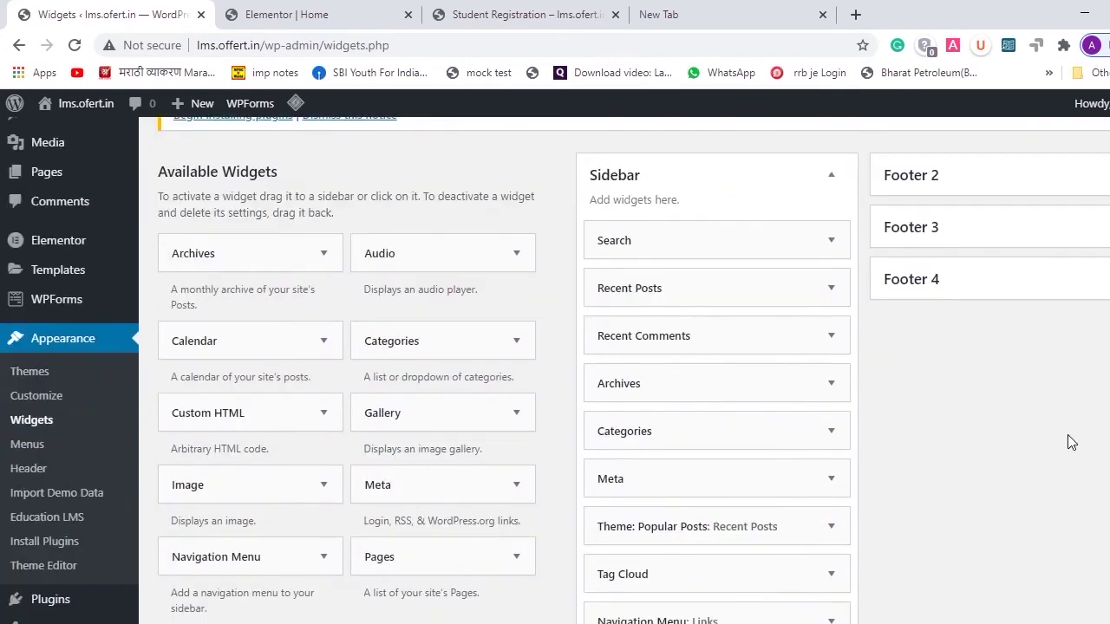
# - Glance at the Elementor page, then return to Widgets and scroll to the Topbar areas
pyautogui.click(328, 13)
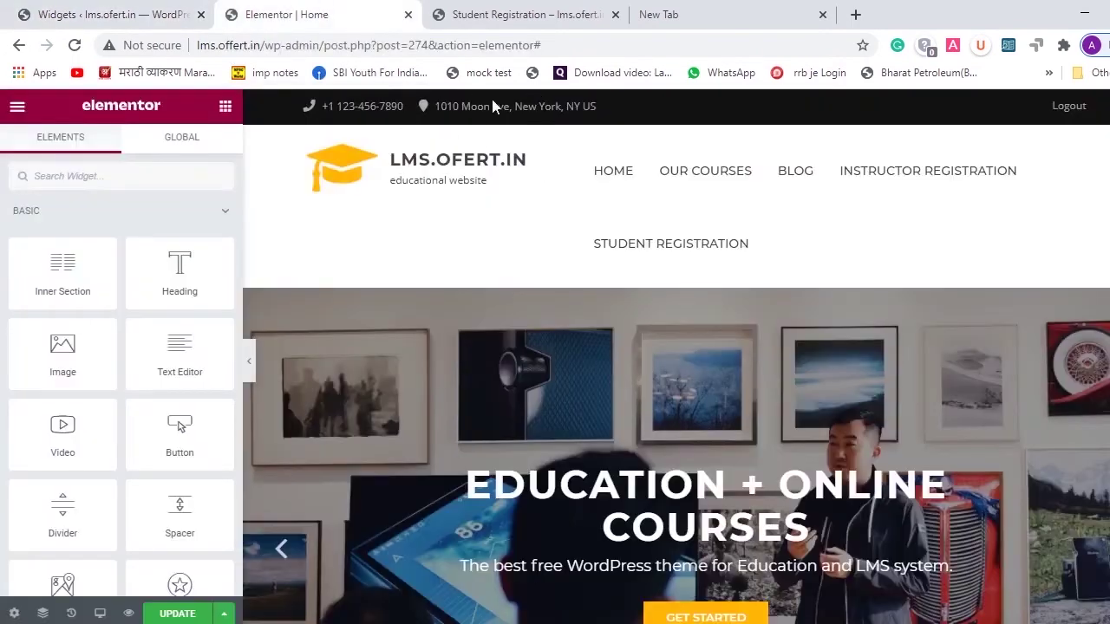
pyautogui.click(7, 10)
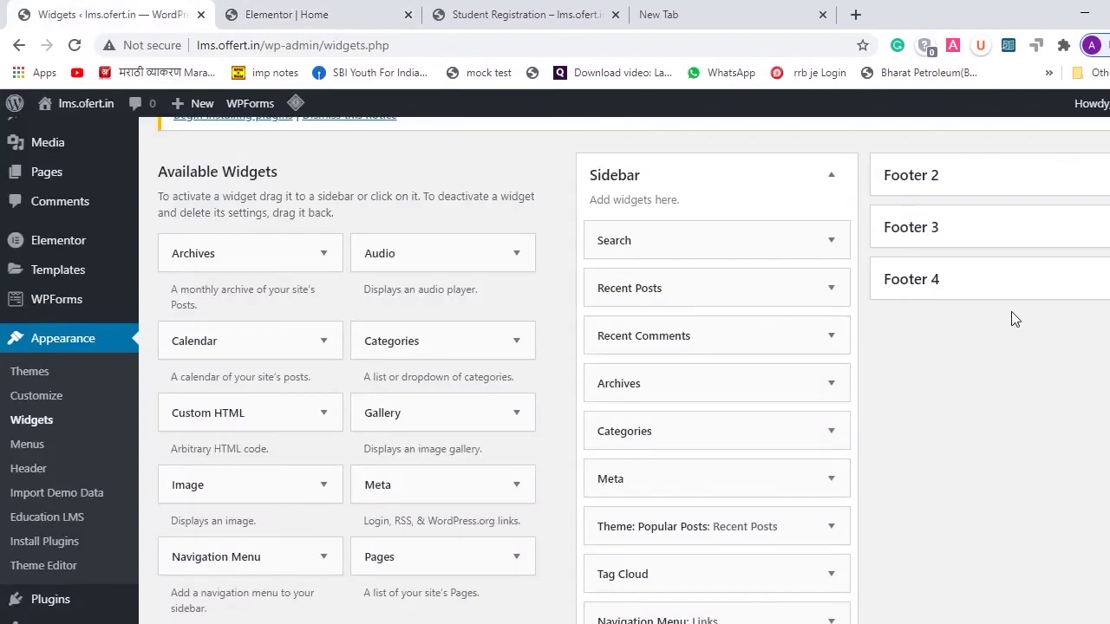
pyautogui.scroll(-5, 859, 468)
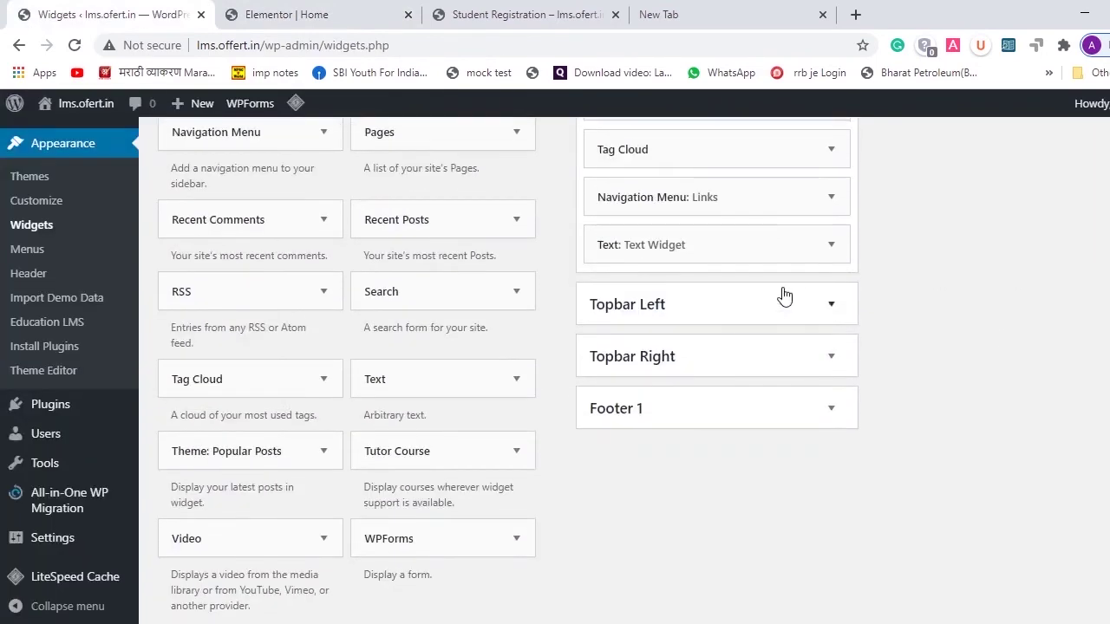
# - Open the Topbar Left Custom HTML widget and compare it with the page builder's top bar
pyautogui.click(834, 305)
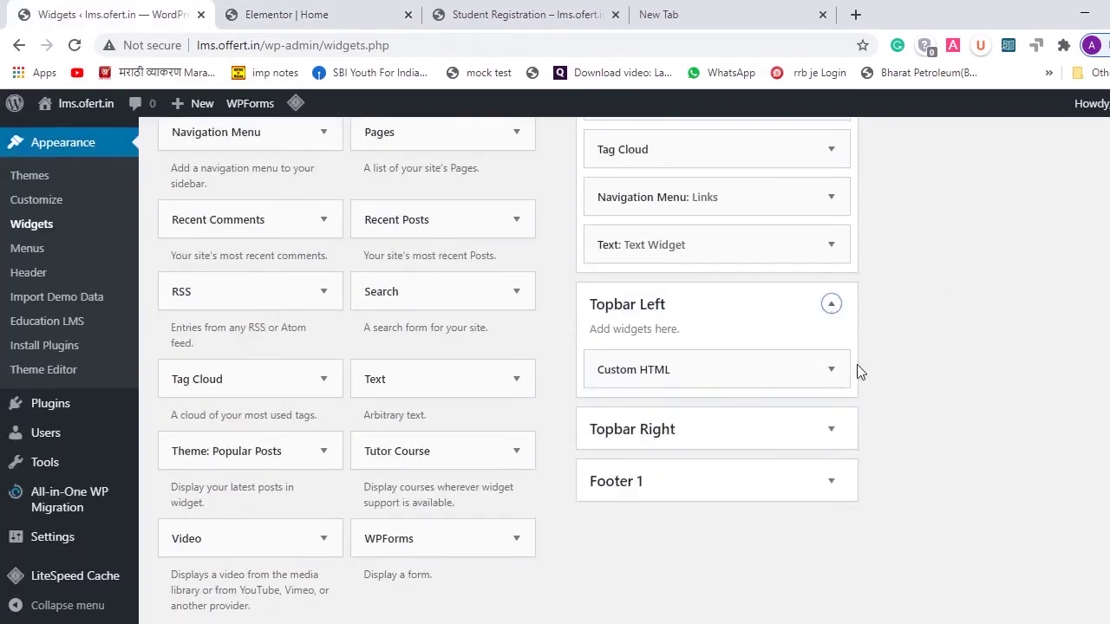
pyautogui.click(830, 374)
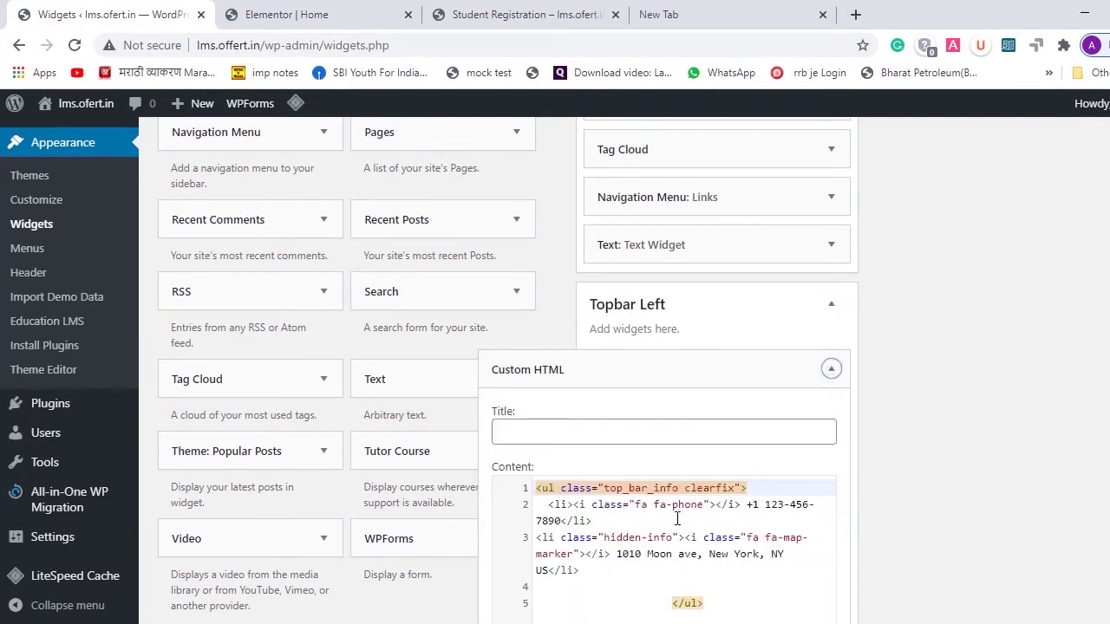
pyautogui.scroll(-1, 679, 518)
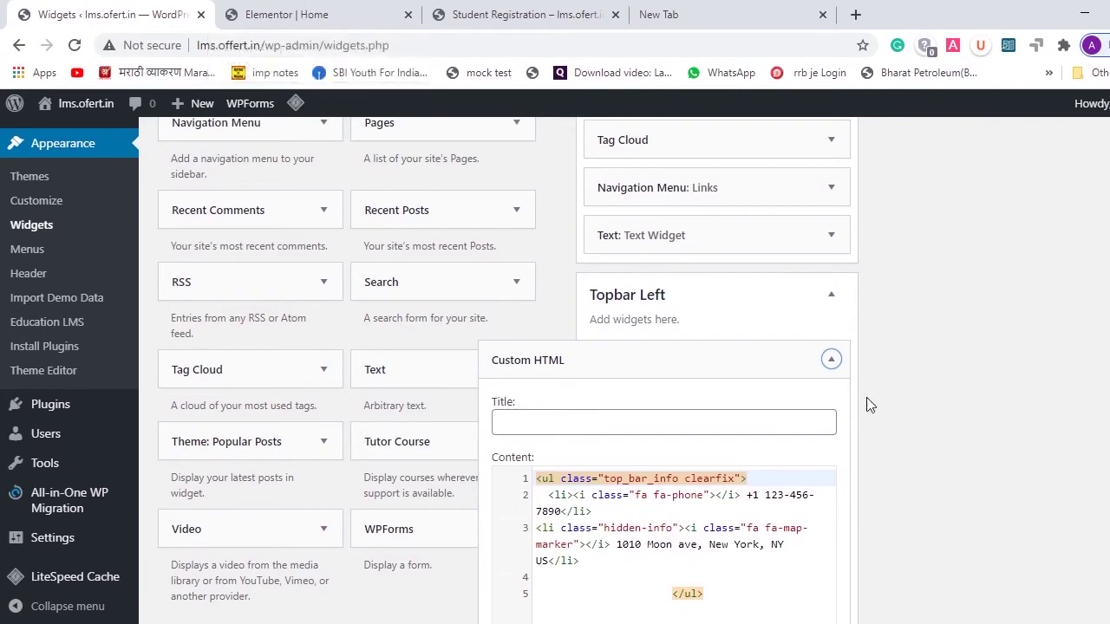
pyautogui.scroll(-2, 714, 396)
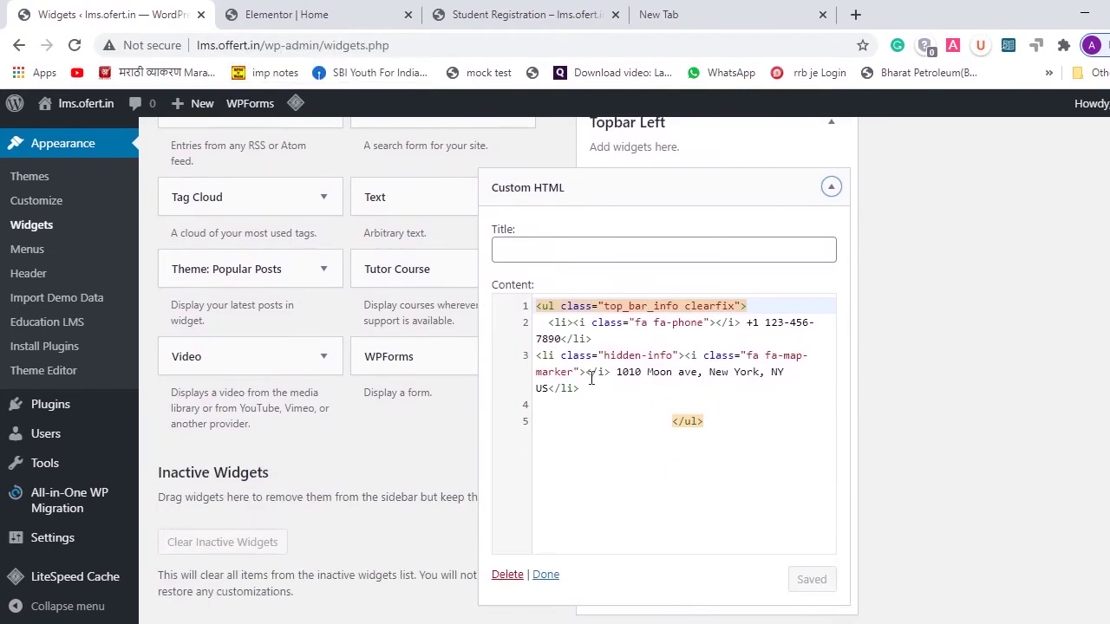
pyautogui.click(345, 7)
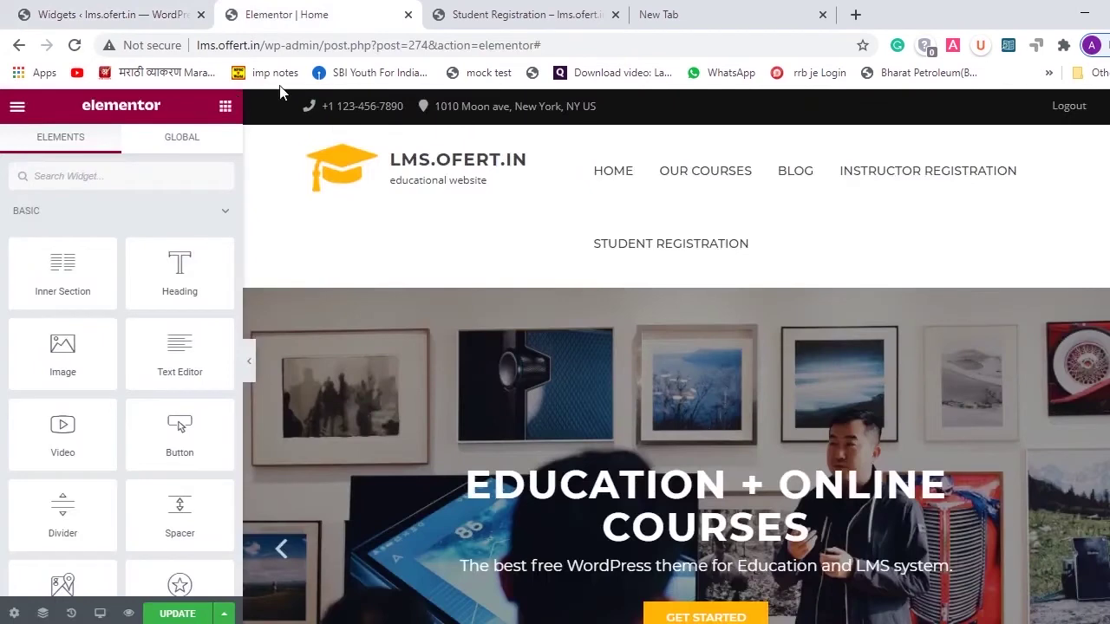
pyautogui.click(100, 9)
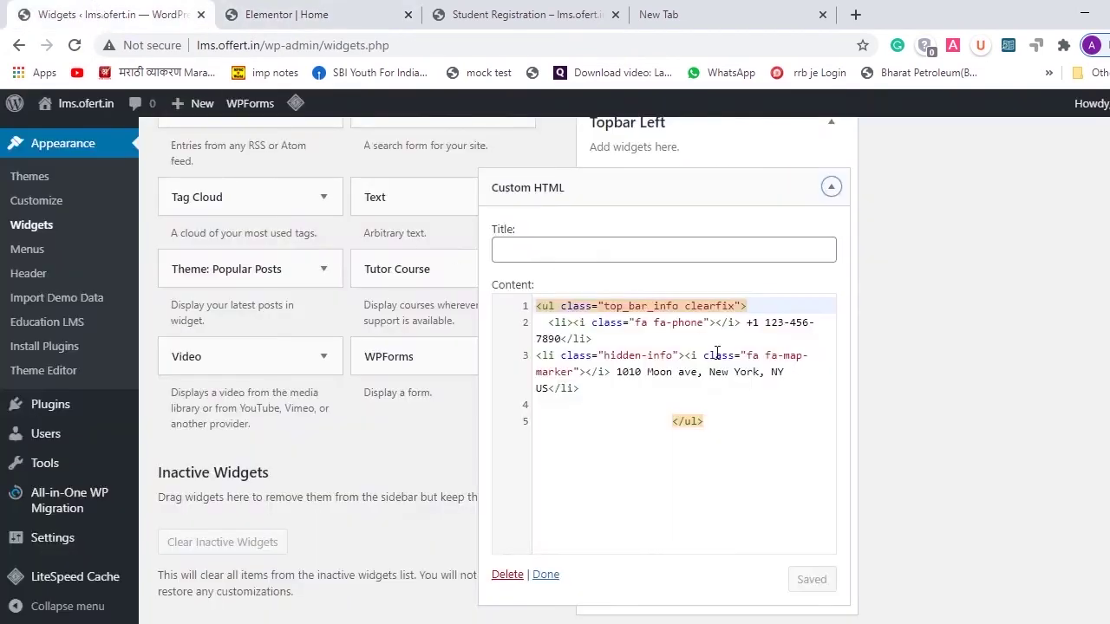
# - Change the phone number's area code digits to 1554 on line 2
pyautogui.click(771, 324)
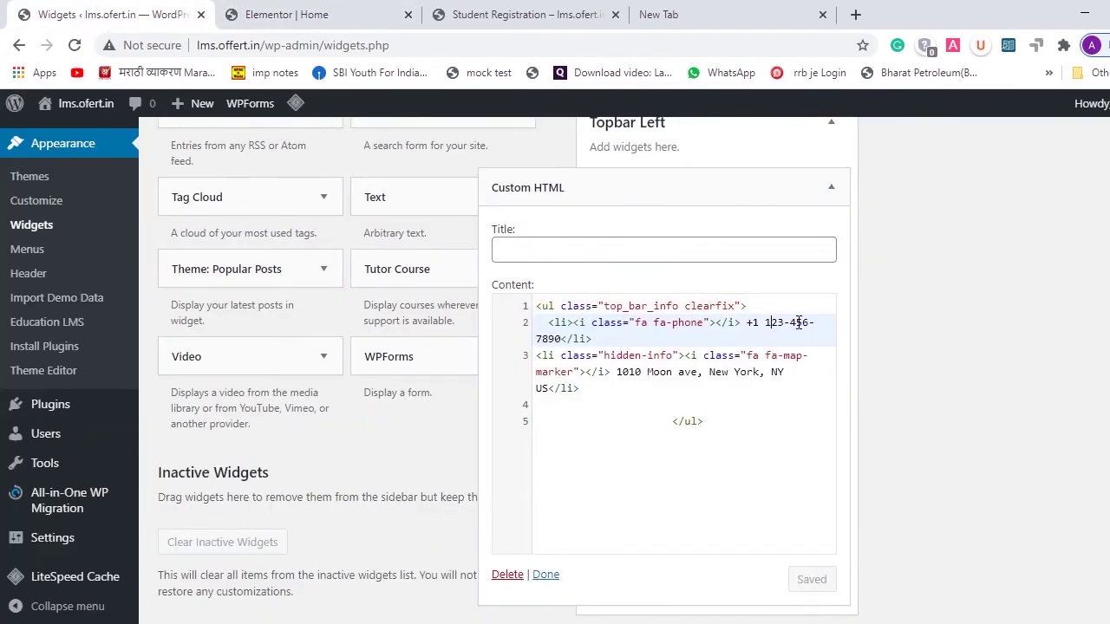
pyautogui.click(790, 323)
pyautogui.press('BackSpace')
pyautogui.press('BackSpace')
pyautogui.press('BackSpace')
pyautogui.write('1554')
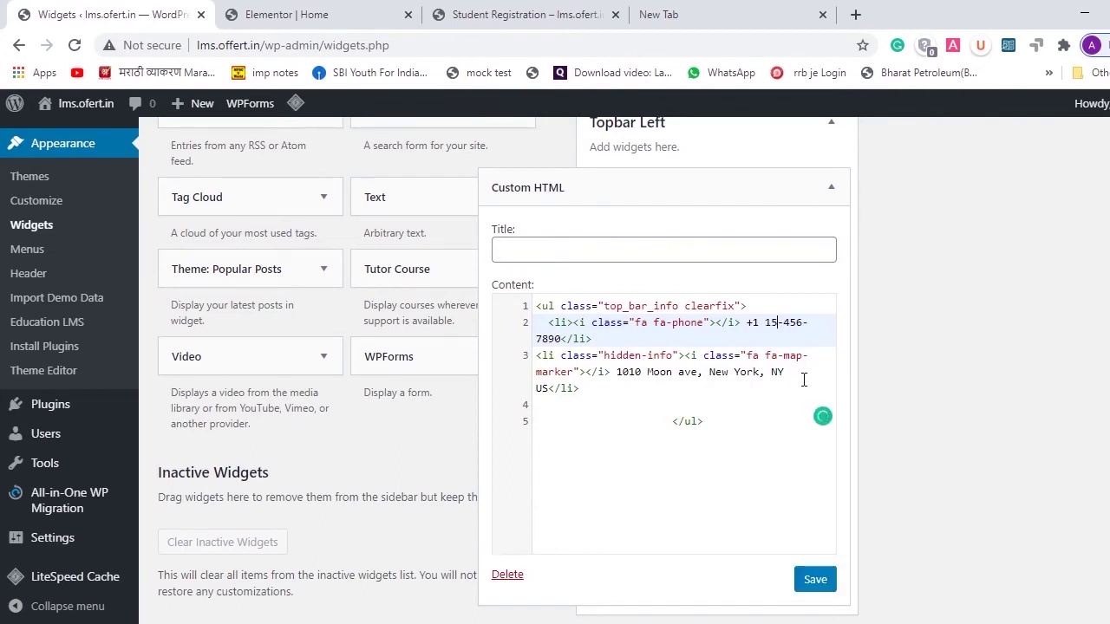
pyautogui.press('Right')
pyautogui.press('Right')
pyautogui.press('Right')
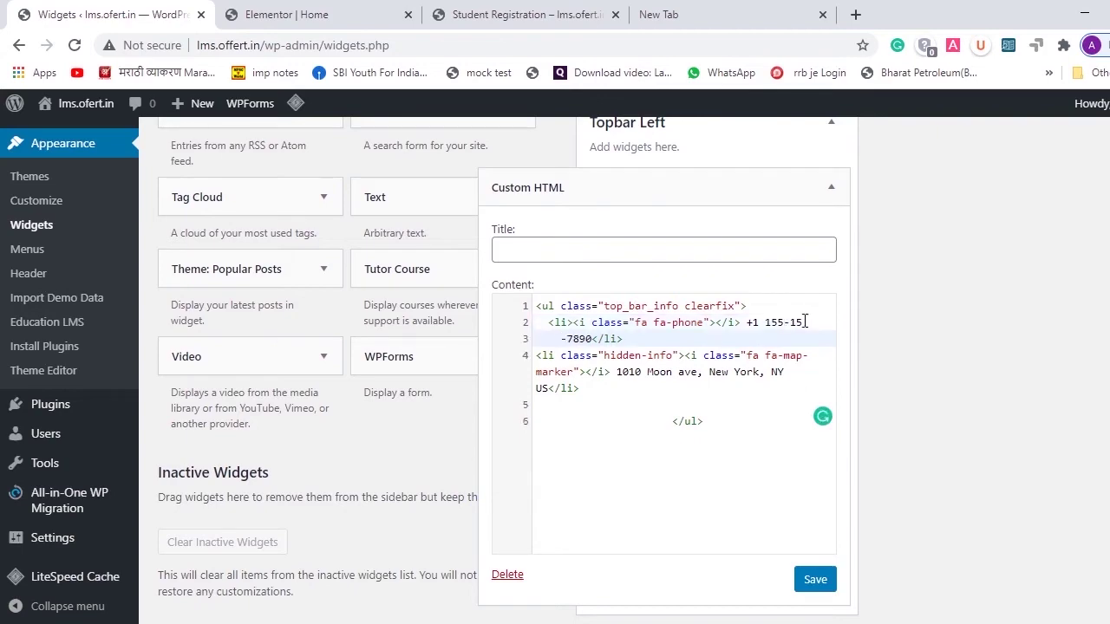
# - Replace the line-4 street address with 'Indai', capitalised, and save the widget
pyautogui.click(675, 358)
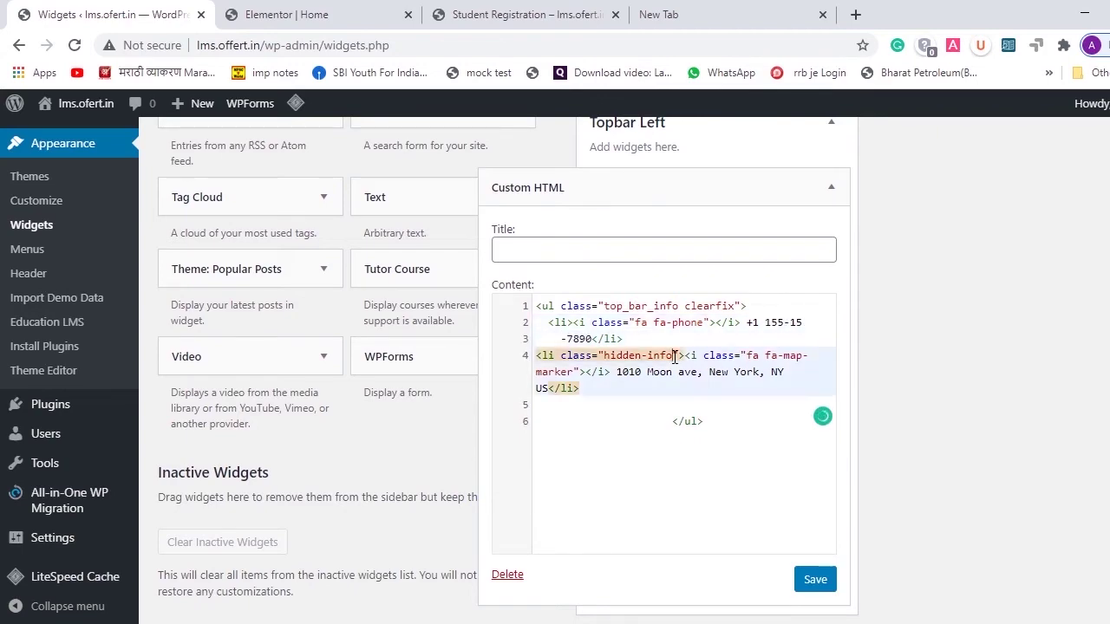
pyautogui.click(305, 15)
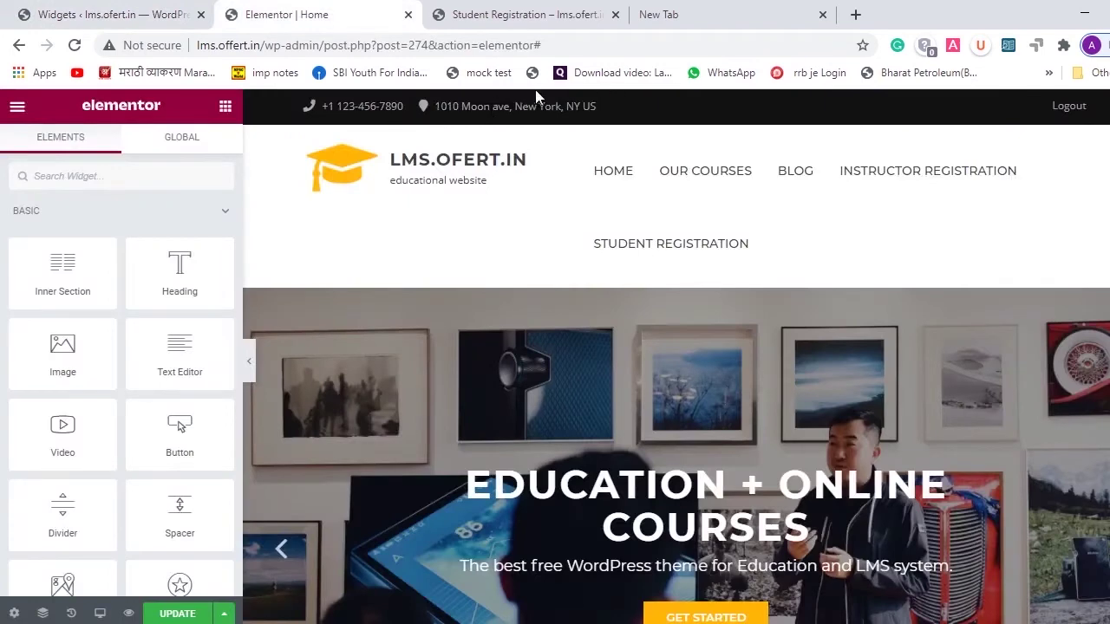
pyautogui.click(50, 12)
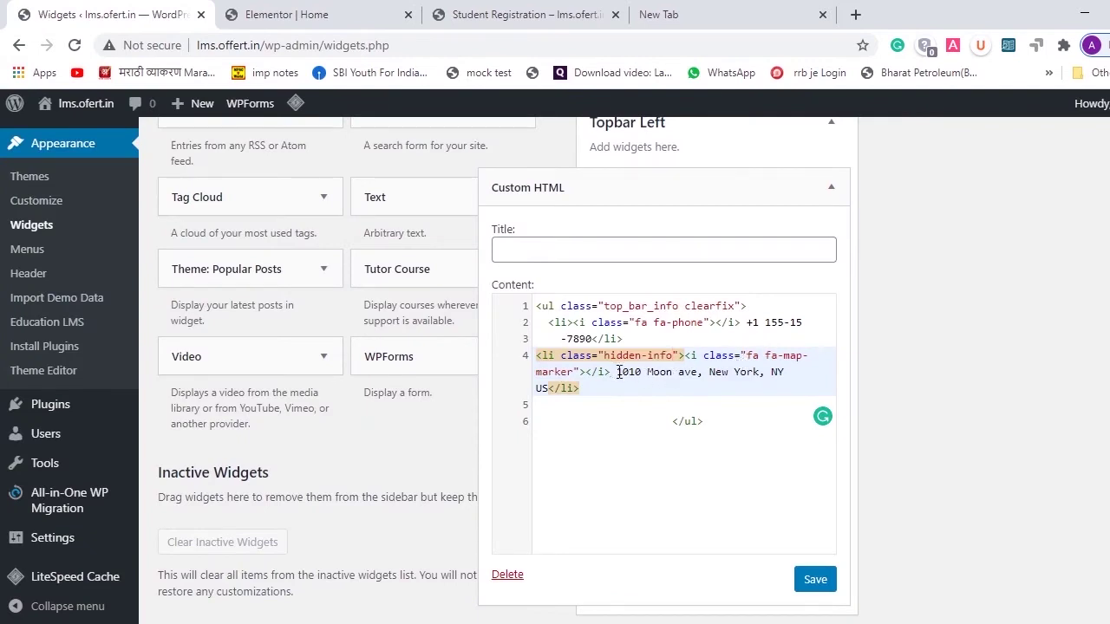
pyautogui.moveTo(615, 371); pyautogui.dragTo(550, 389)
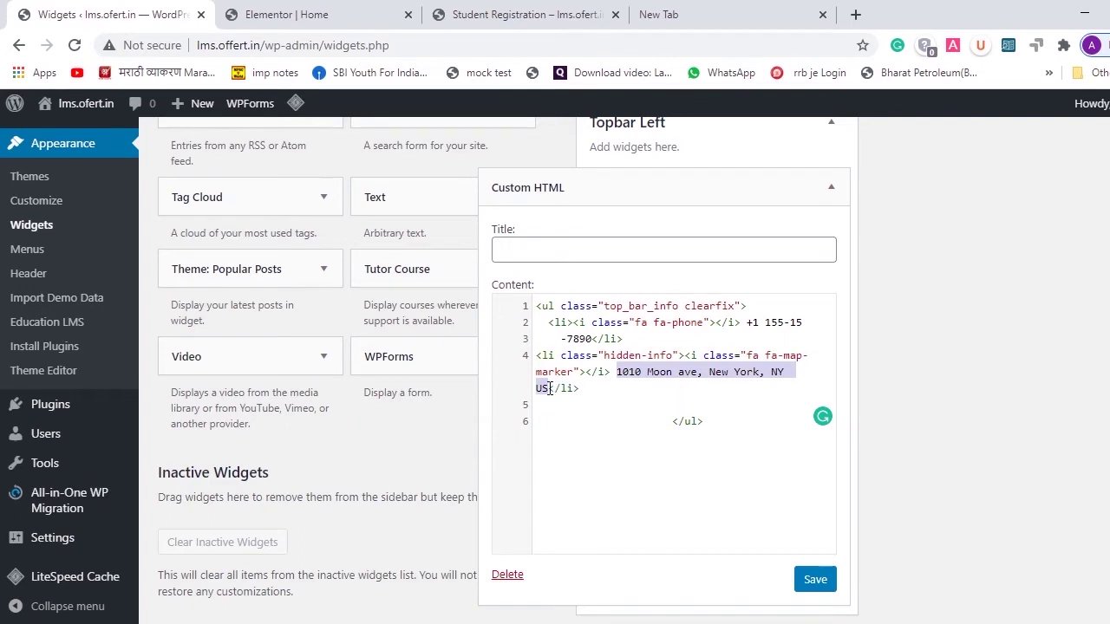
pyautogui.write('indai')
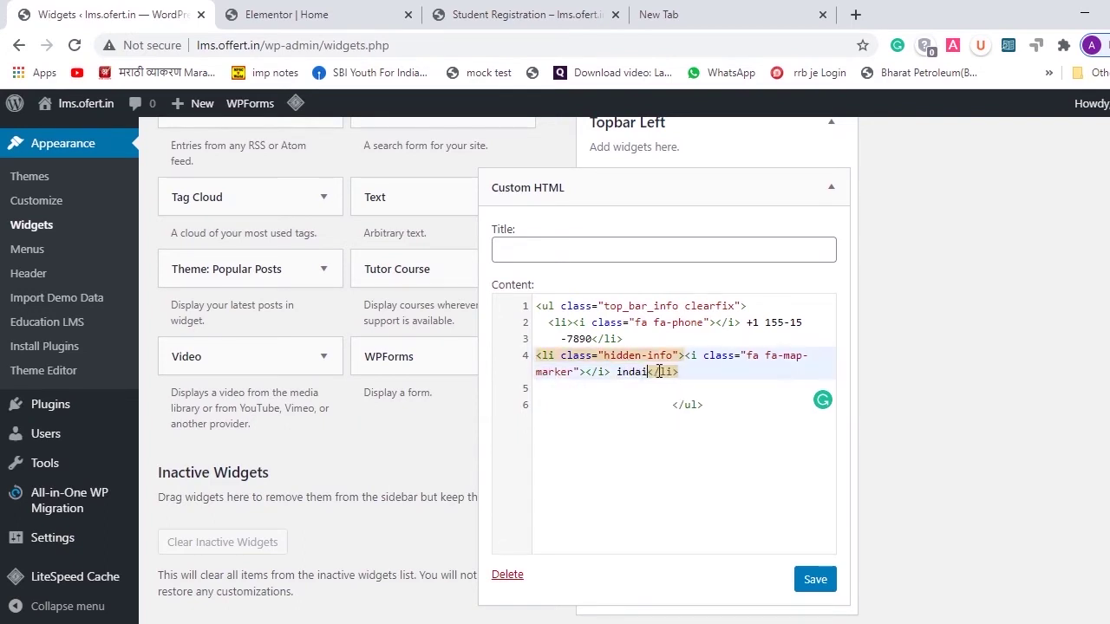
pyautogui.click(626, 369)
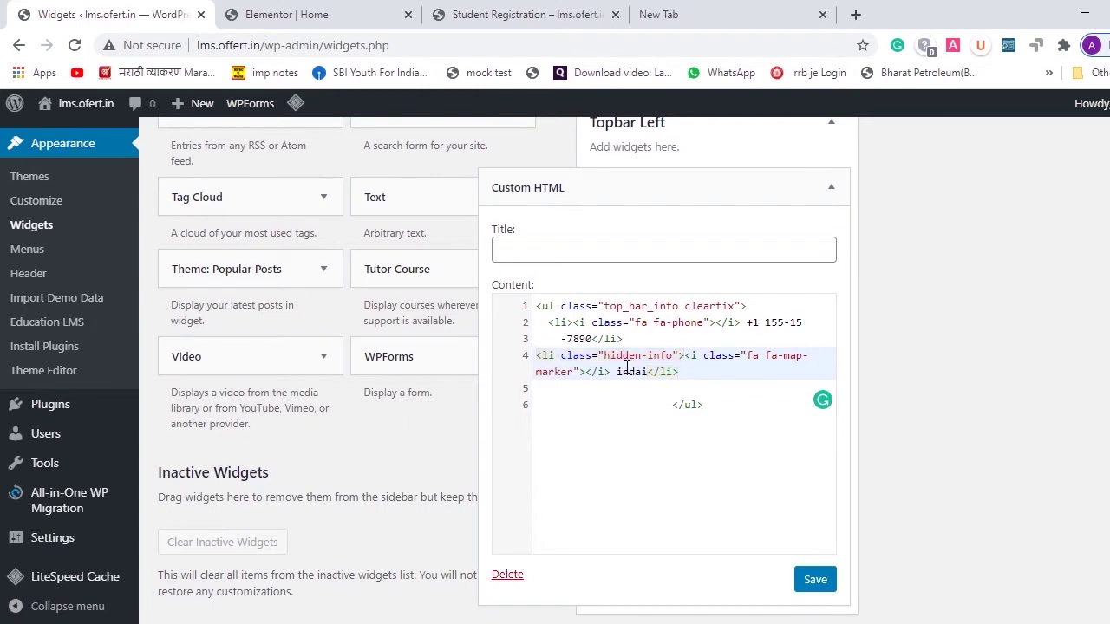
pyautogui.press('BackSpace')
pyautogui.write('I')
pyautogui.click(813, 590)
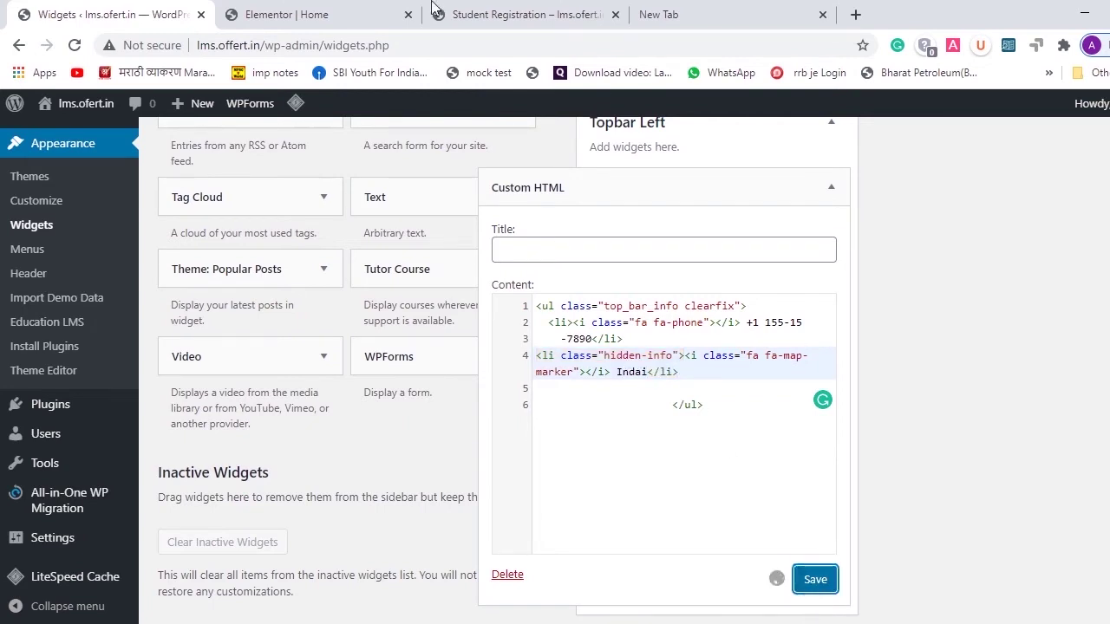
# - Cancel the Elementor reload, update the Home page, and select the wp-admin path in the address
pyautogui.click(289, 7)
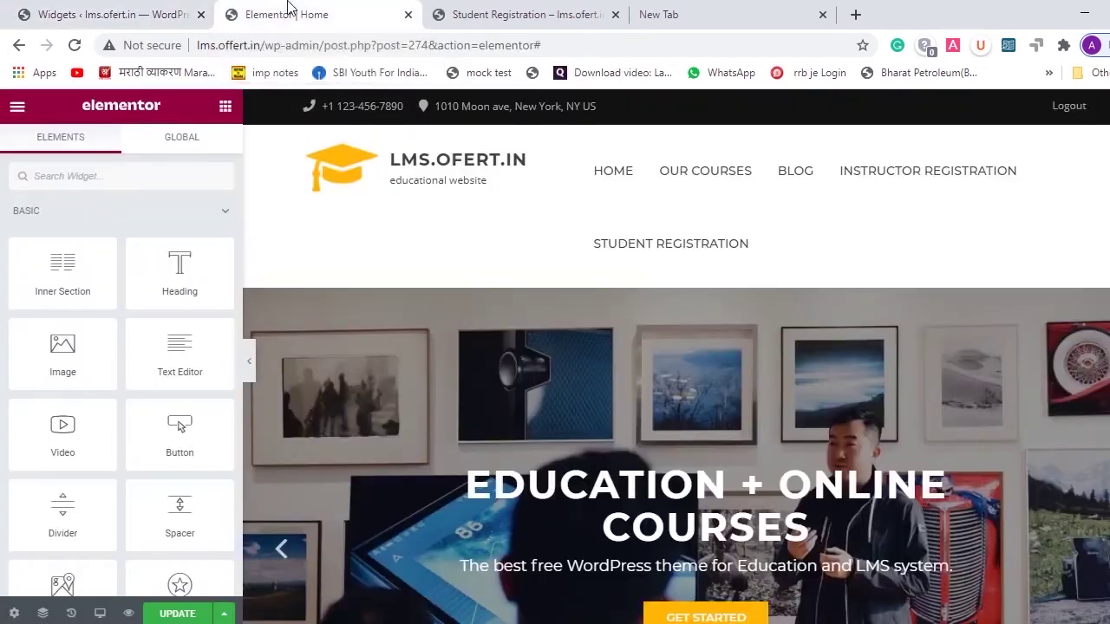
pyautogui.click(74, 47)
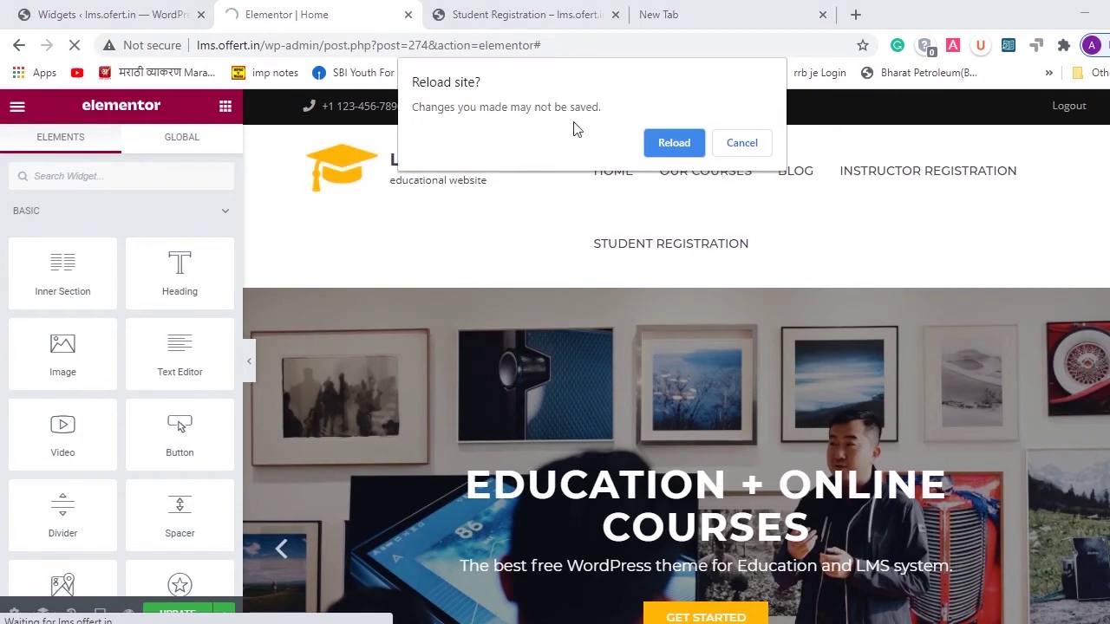
pyautogui.click(752, 147)
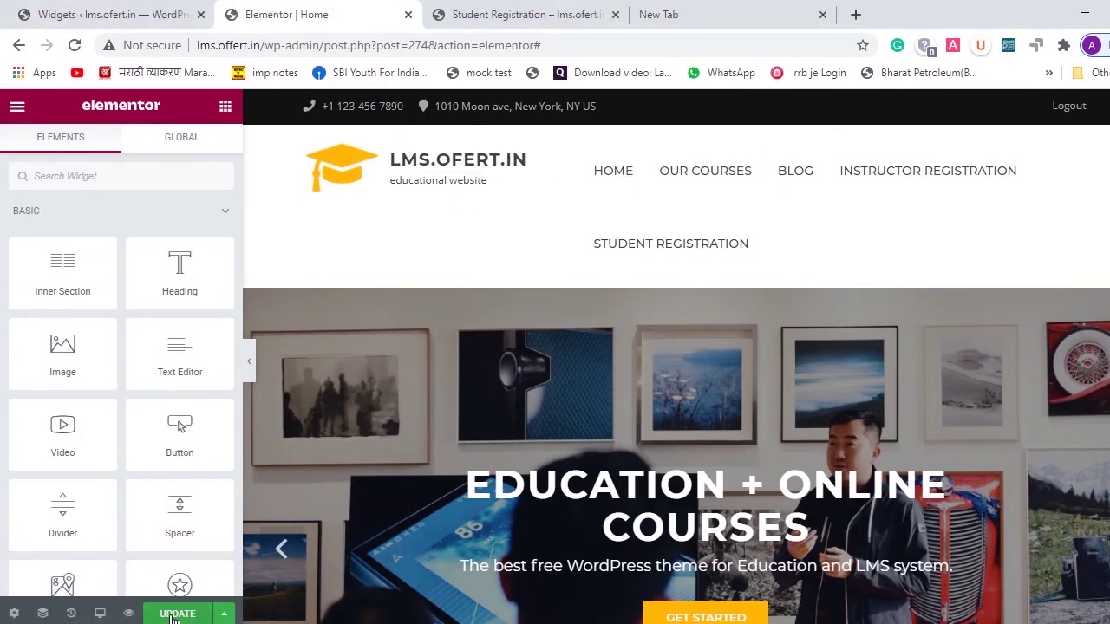
pyautogui.click(182, 613)
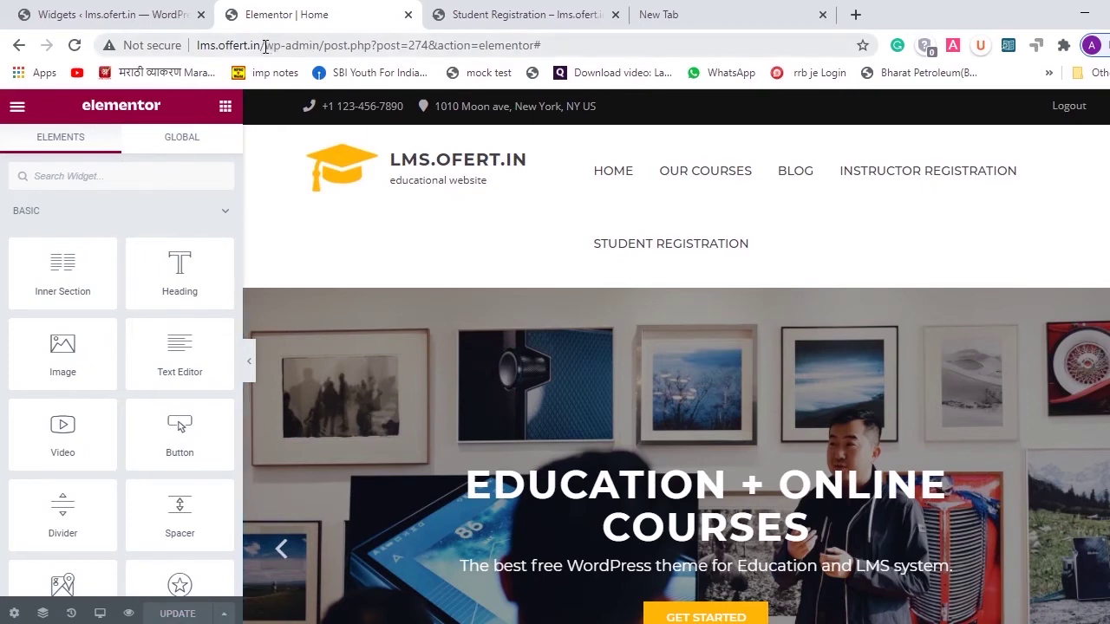
pyautogui.moveTo(264, 45); pyautogui.dragTo(546, 61)
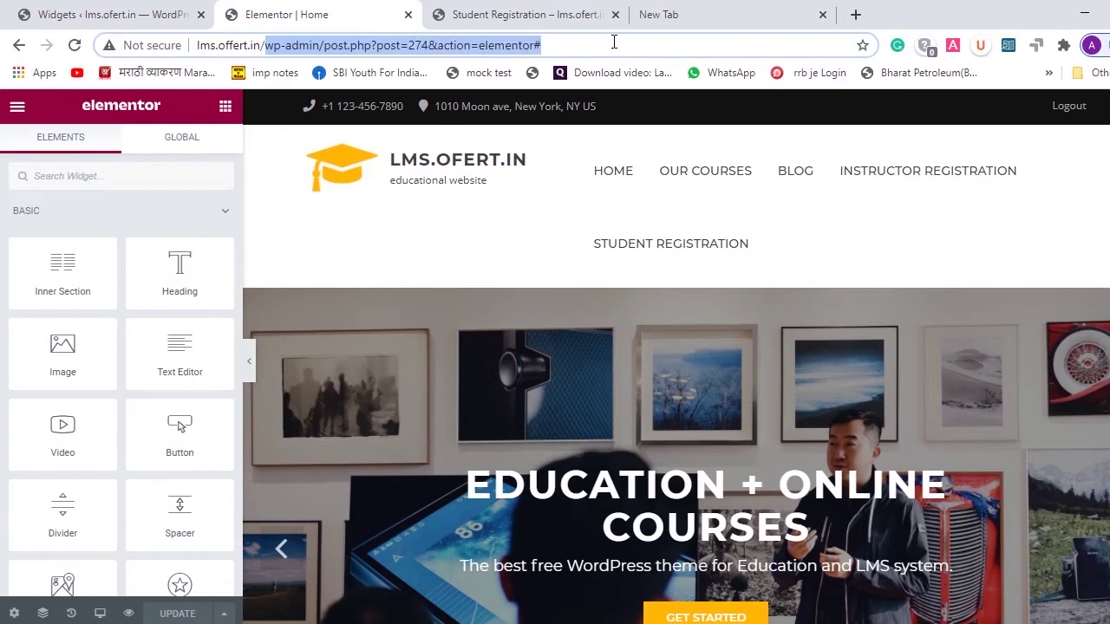
# - Load the live lms.offert.in front page and scroll through it to check the top bar
pyautogui.press('BackSpace')
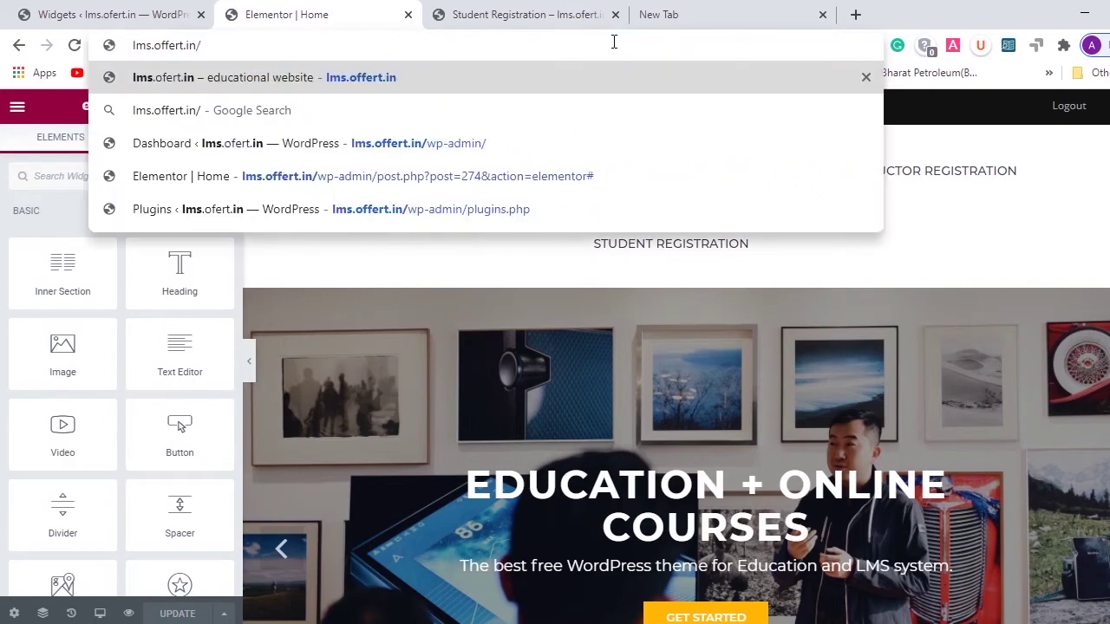
pyautogui.press('Return')
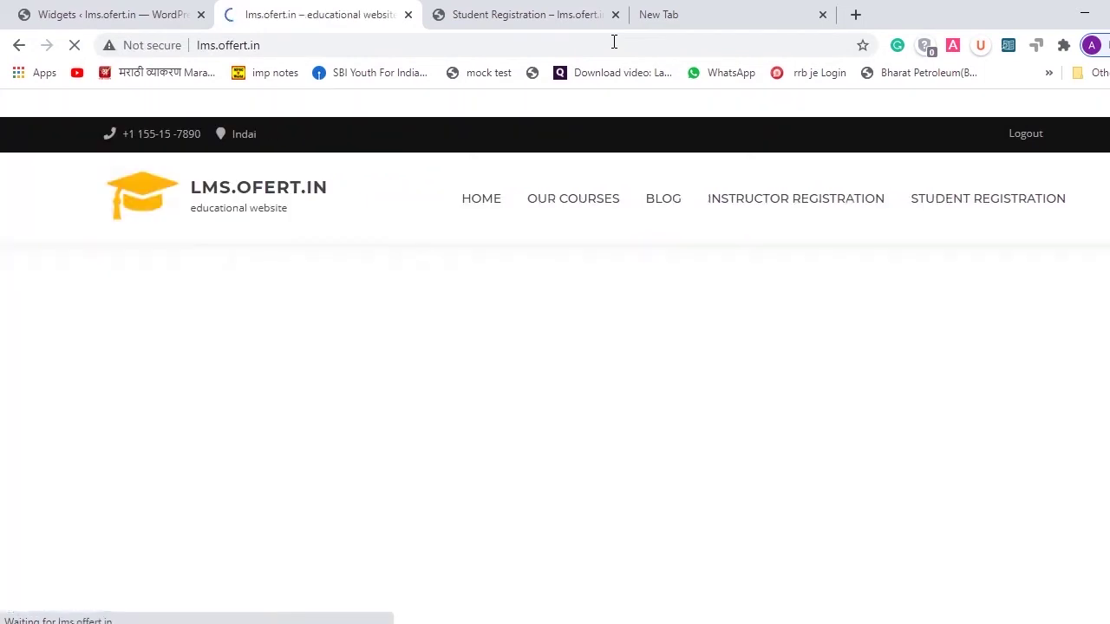
pyautogui.scroll(-5, 791, 386)
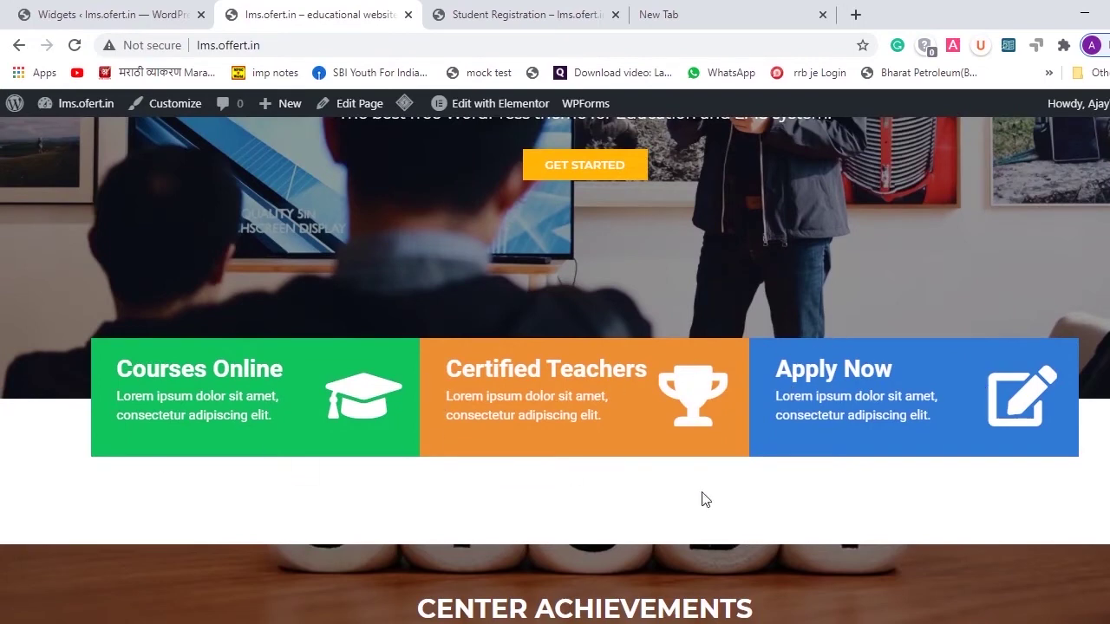
pyautogui.scroll(-5, 706, 500)
pyautogui.scroll(-8, 709, 494)
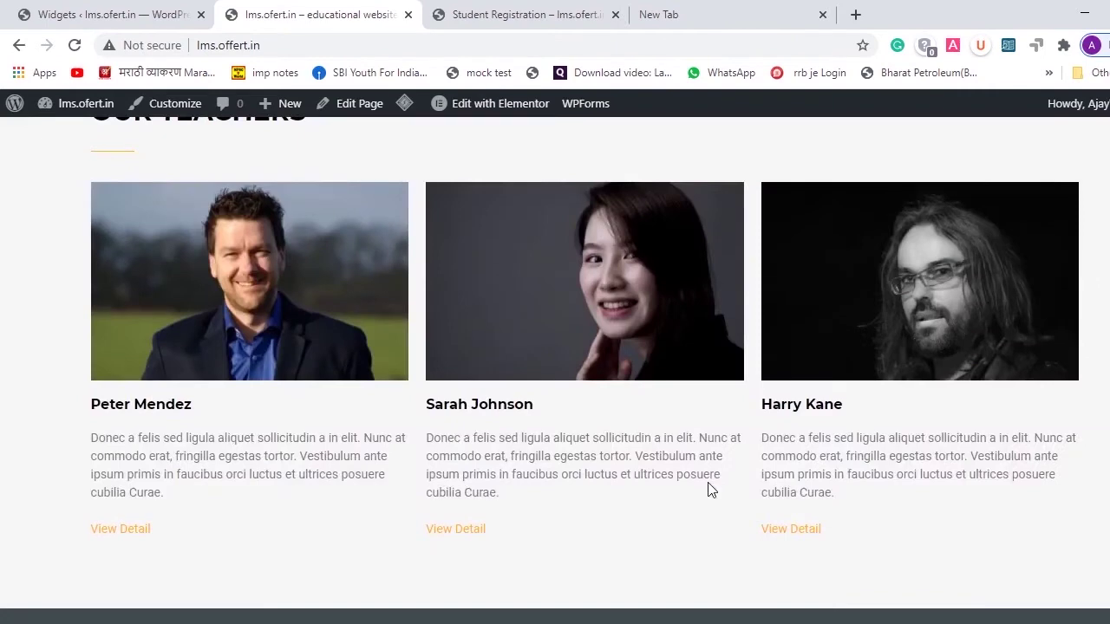
pyautogui.scroll(3, 708, 490)
pyautogui.scroll(12, 707, 485)
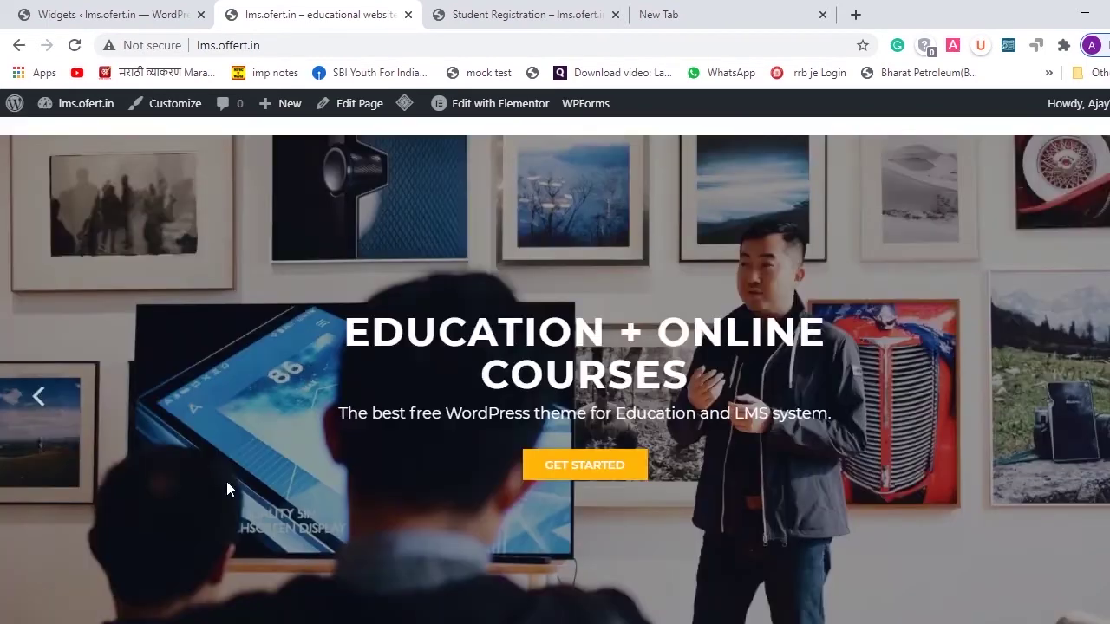
pyautogui.scroll(2, 225, 488)
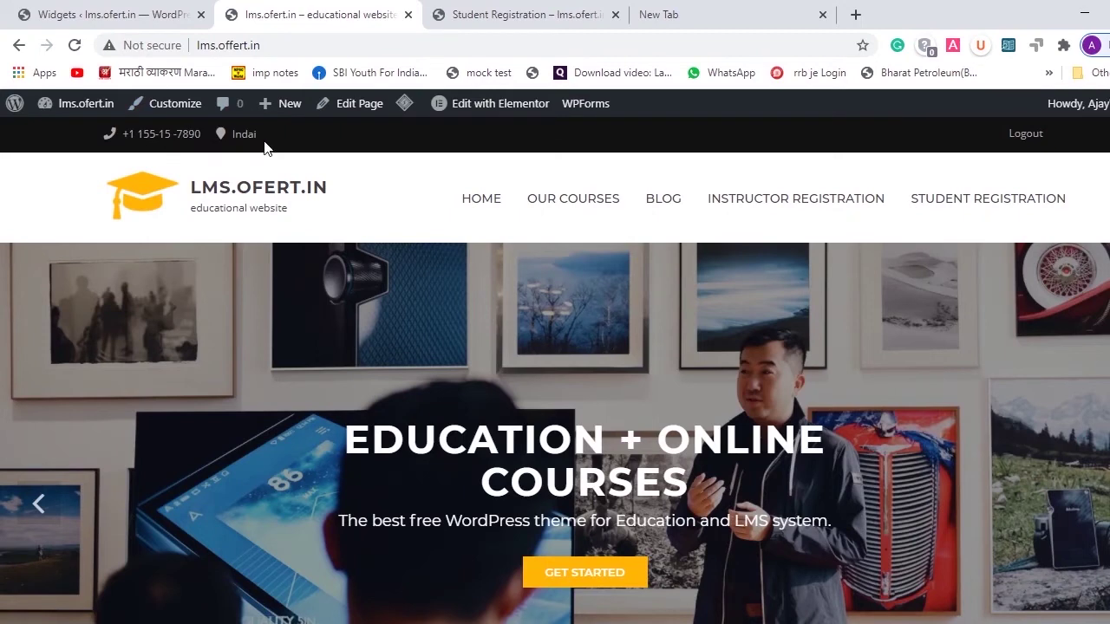
# - Correct 'Indai' to 'India' in the Custom HTML widget and save it
pyautogui.click(17, 9)
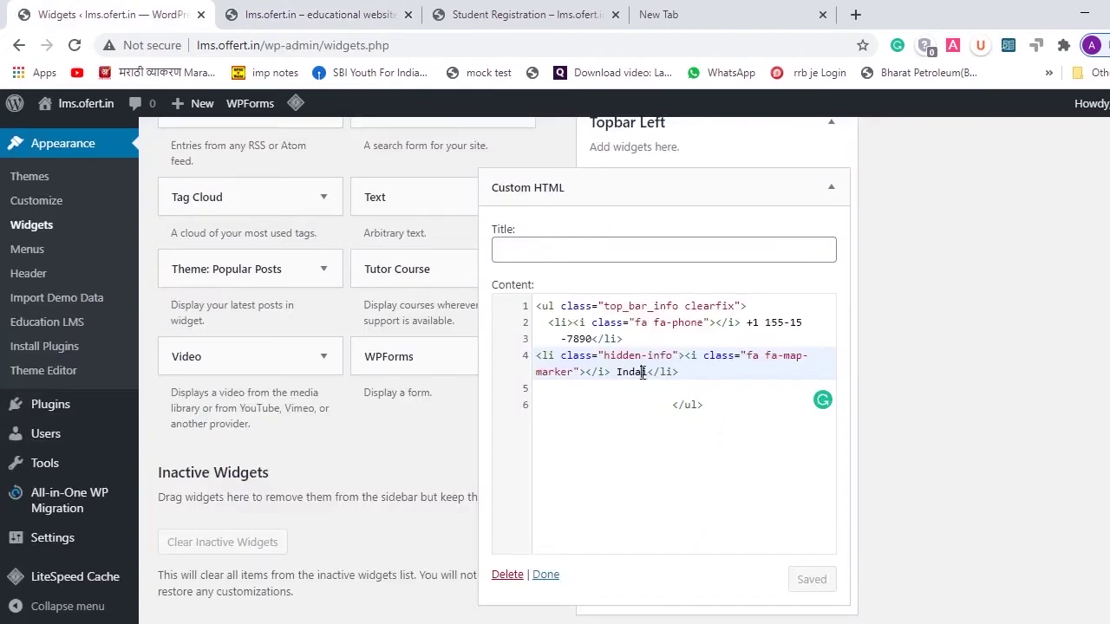
pyautogui.press('BackSpace')
pyautogui.press('BackSpace')
pyautogui.write('ia')
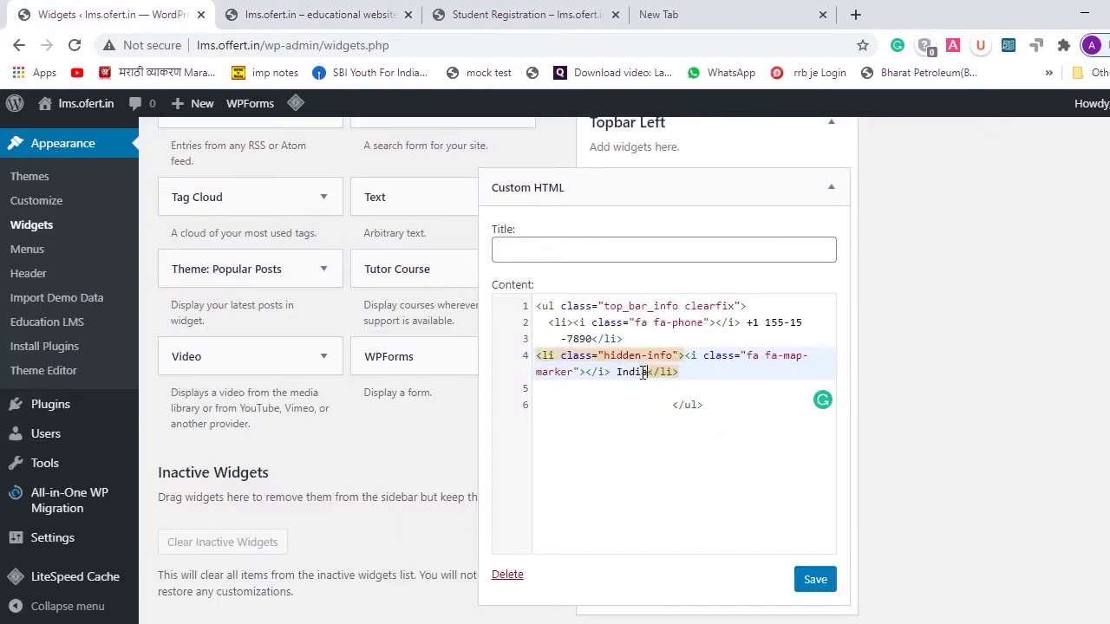
pyautogui.click(830, 578)
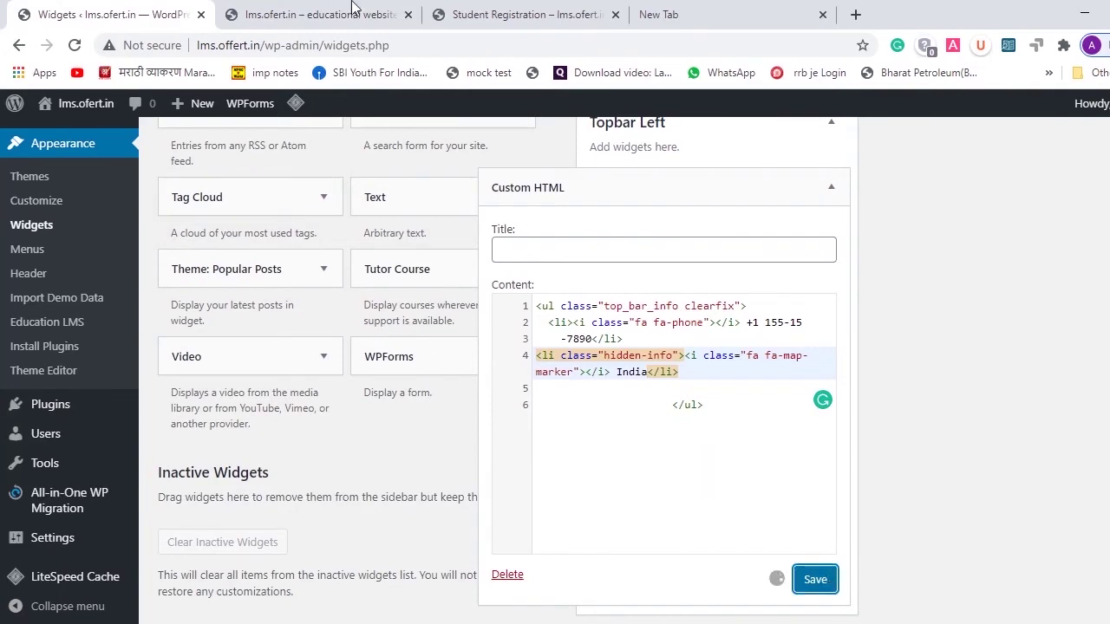
# - Reload the live front page, scroll through it, and go to the Blog page
pyautogui.click(352, 9)
pyautogui.click(75, 45)
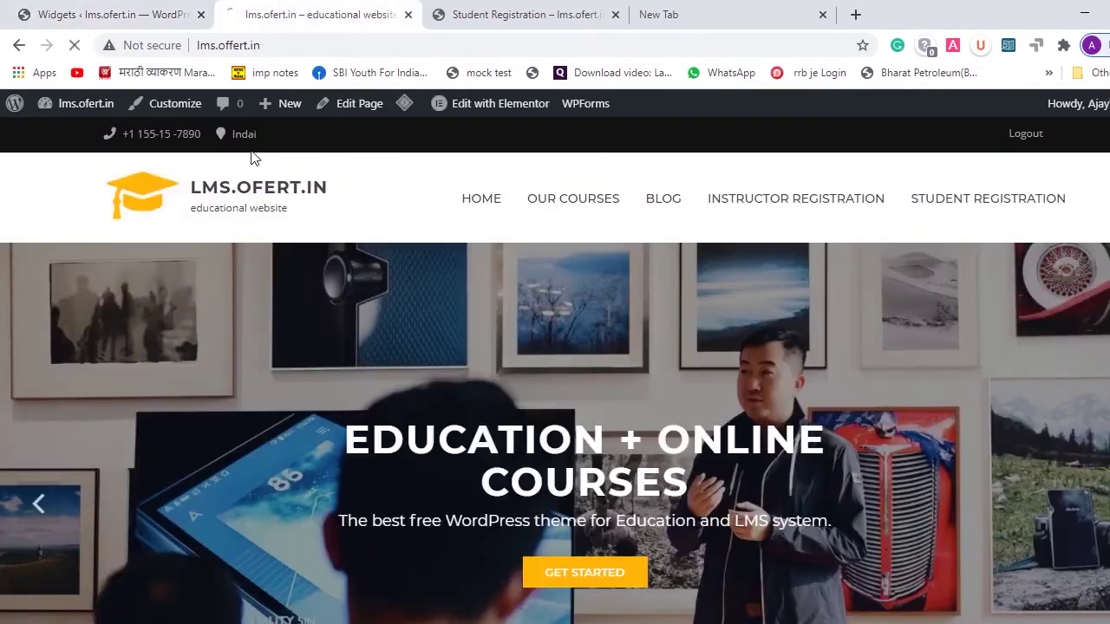
pyautogui.scroll(-10, 626, 312)
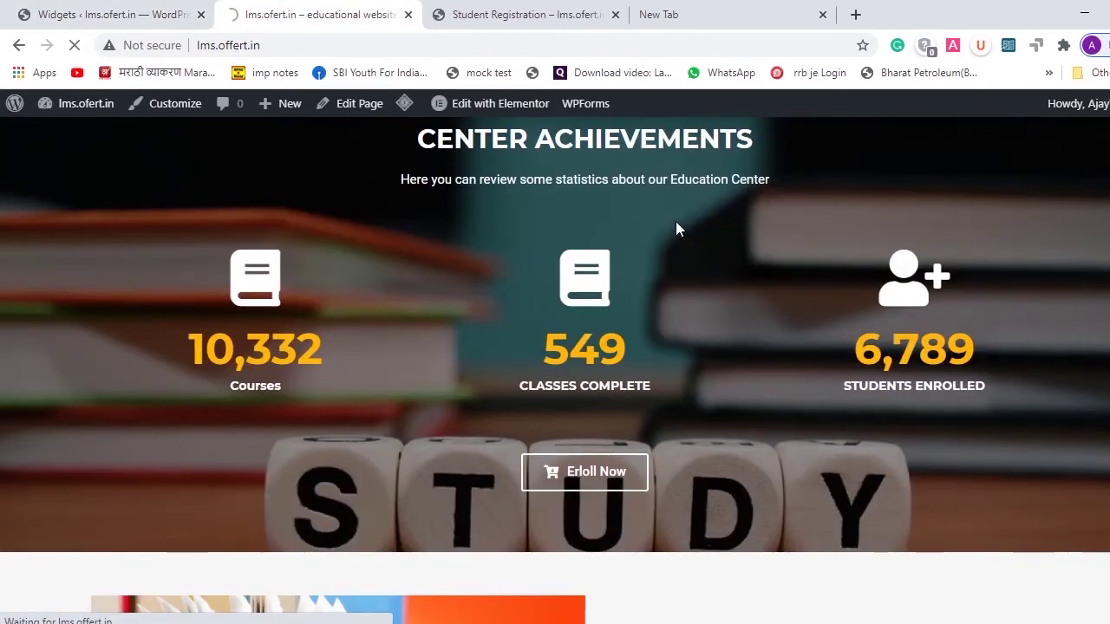
pyautogui.scroll(-7, 780, 347)
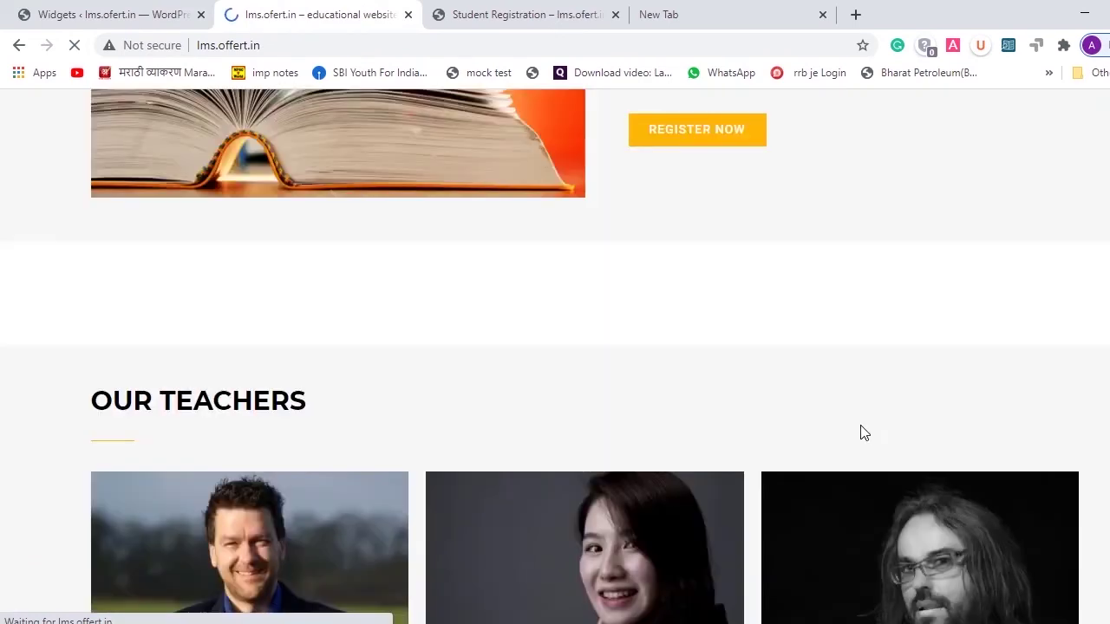
pyautogui.scroll(-2, 865, 432)
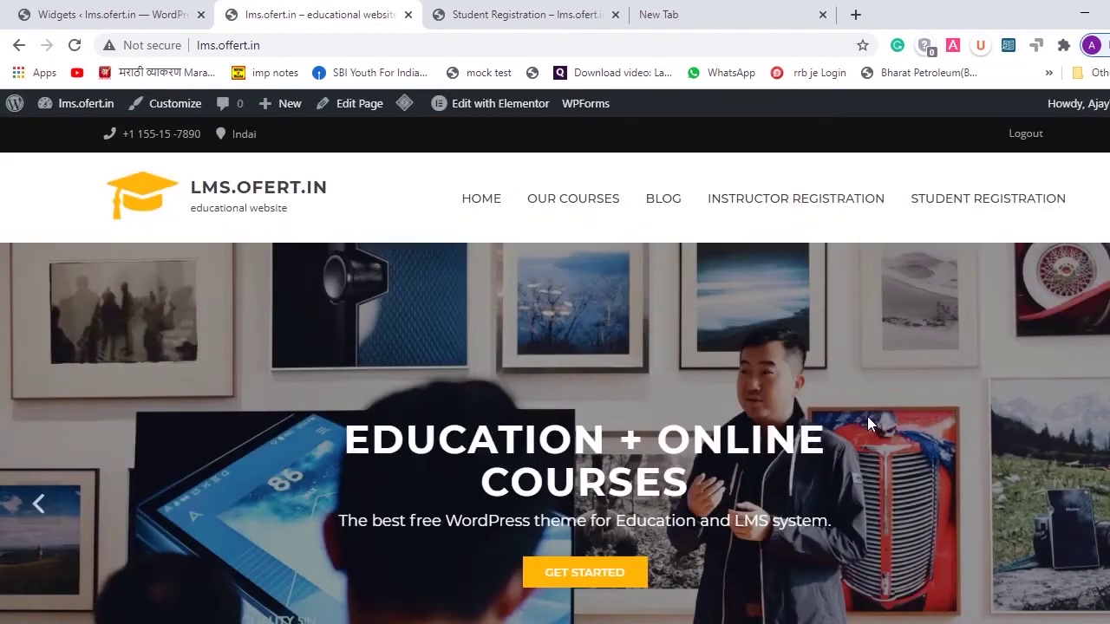
pyautogui.click(663, 209)
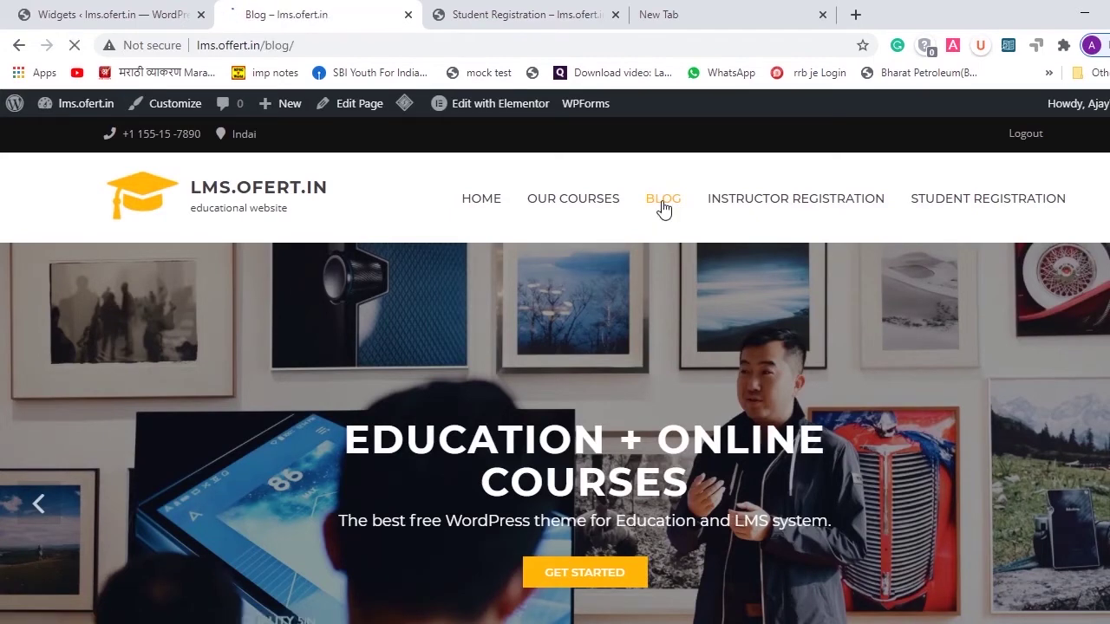
# - Scroll through the Blog posts, then return to the Widgets admin page
pyautogui.scroll(-6, 687, 347)
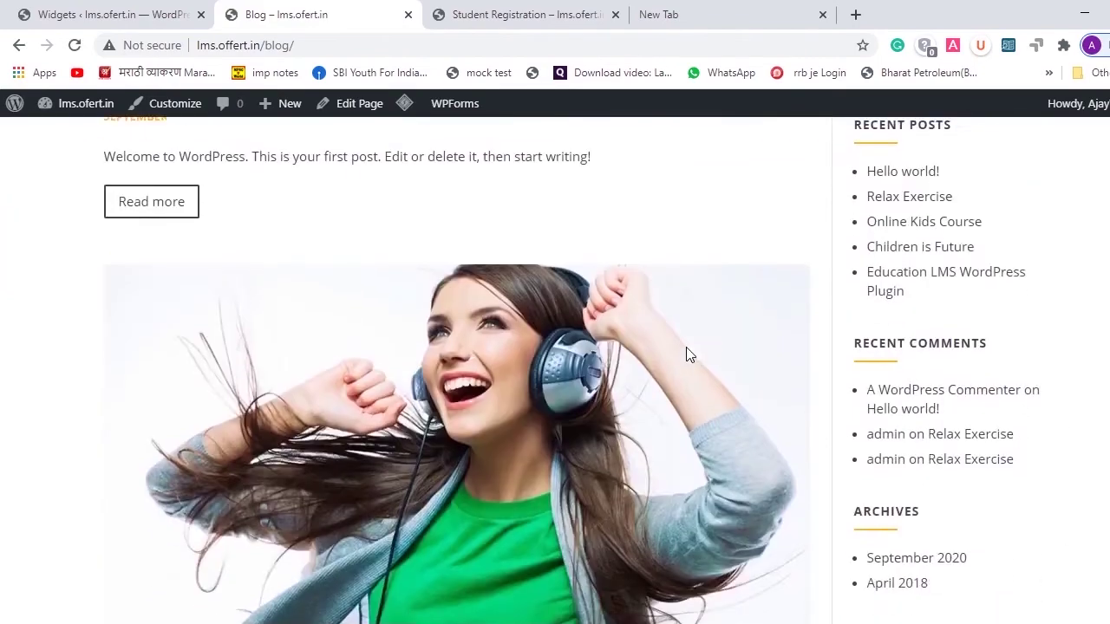
pyautogui.scroll(-15, 688, 354)
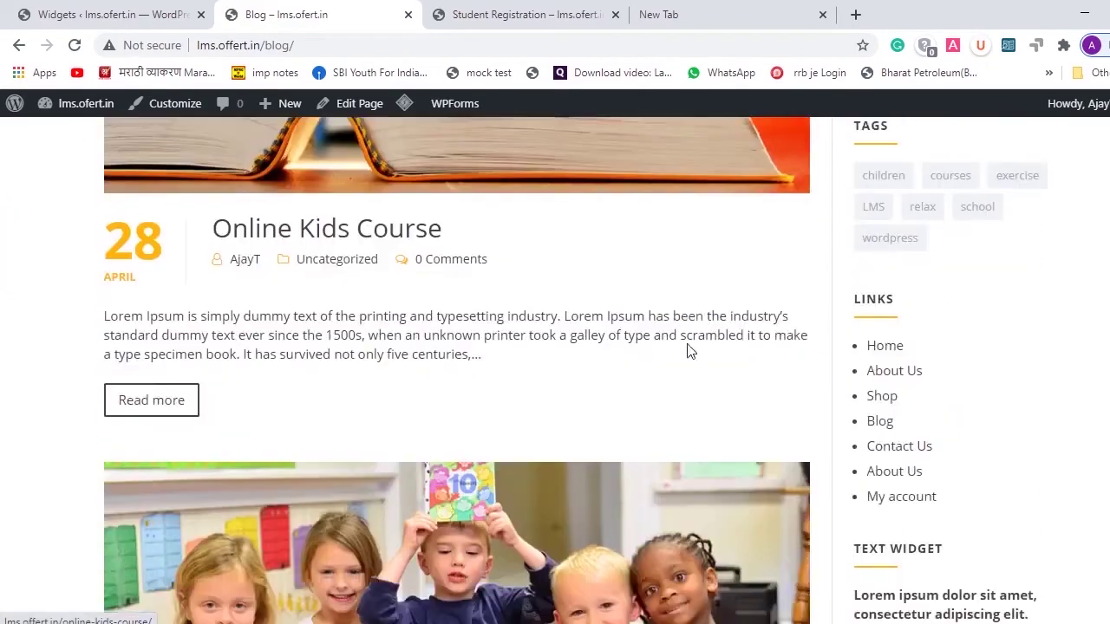
pyautogui.scroll(-5, 690, 351)
pyautogui.scroll(14, 690, 351)
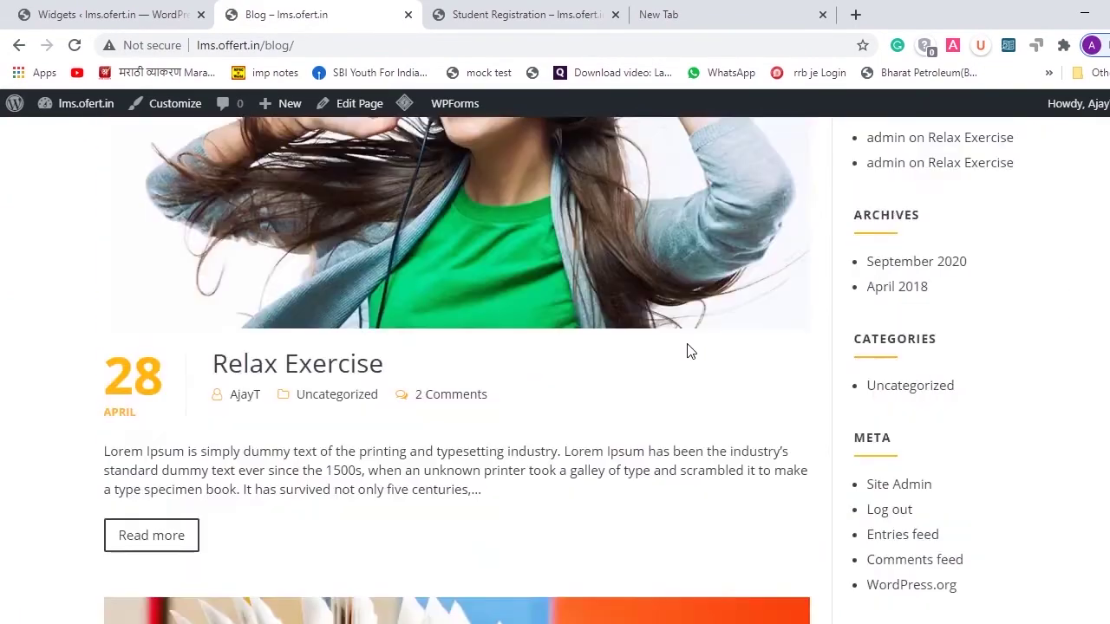
pyautogui.scroll(12, 689, 350)
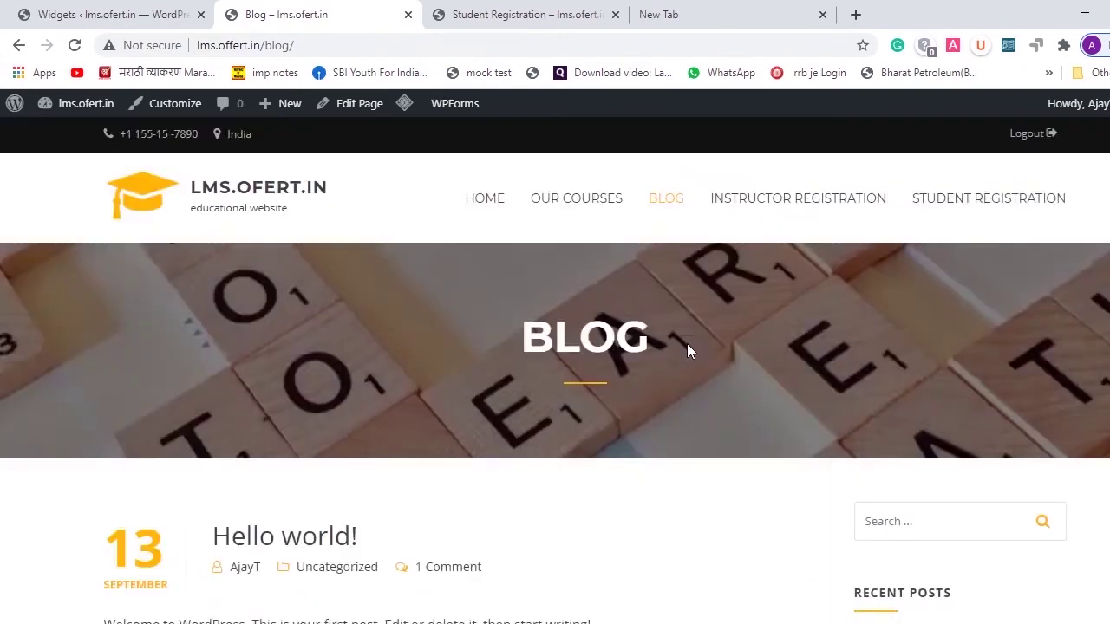
pyautogui.click(33, 8)
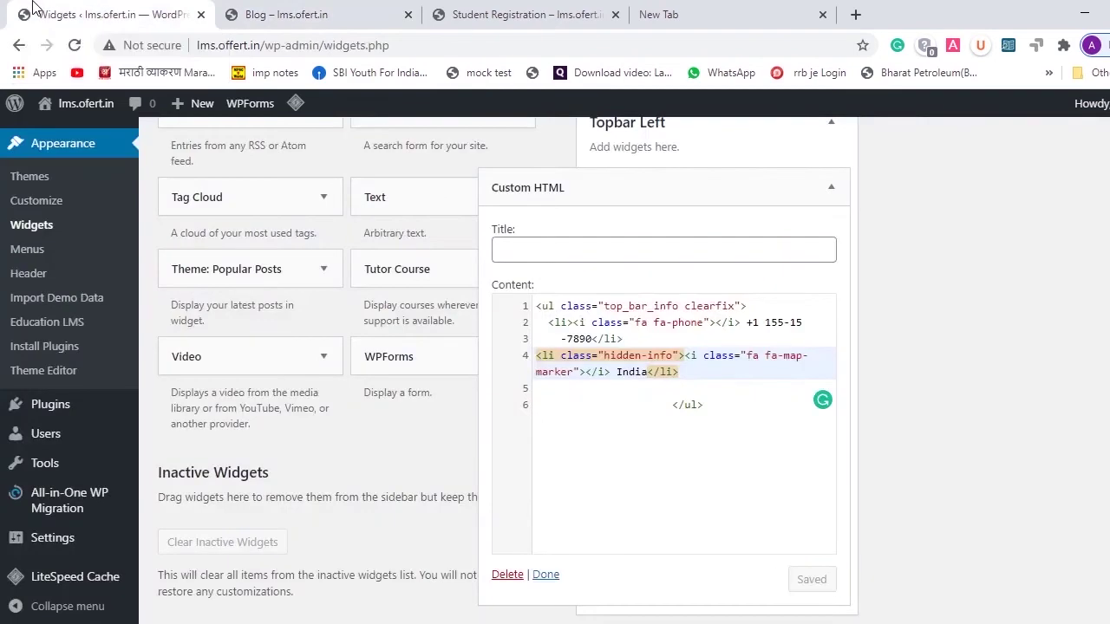
pyautogui.scroll(10, 44, 421)
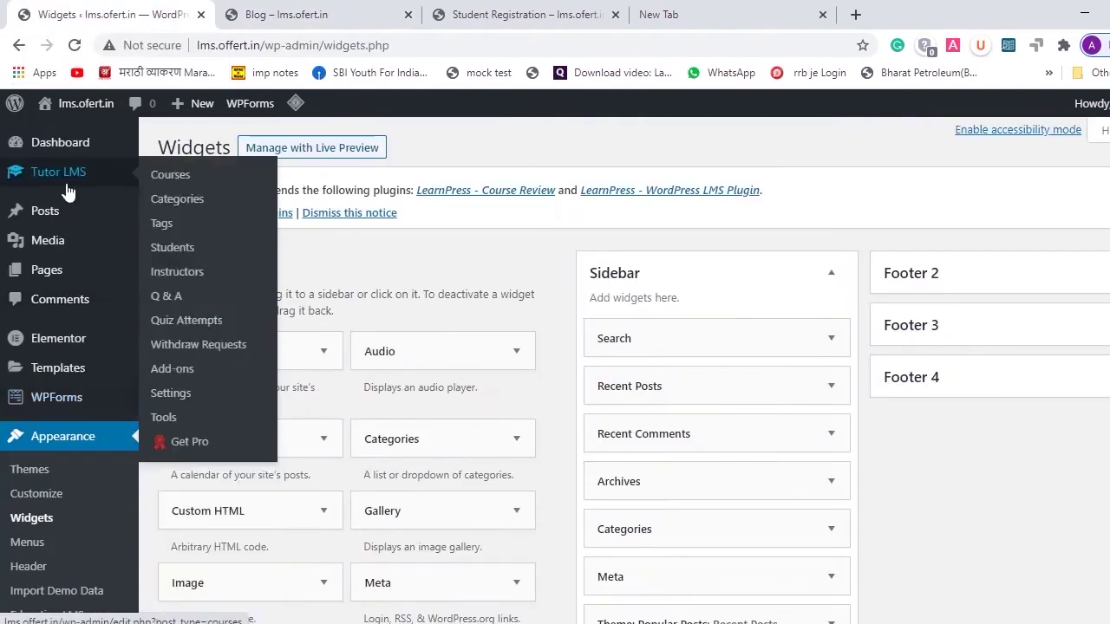
pyautogui.moveTo(48, 223)
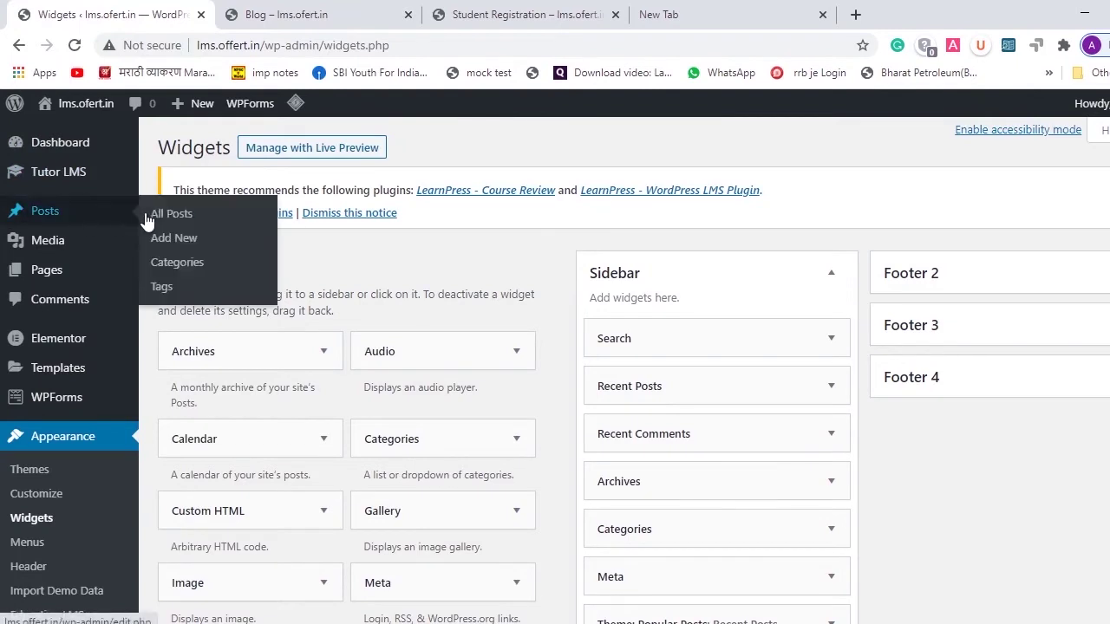
# - Start a new post and step through the block editor welcome guide
pyautogui.click(163, 244)
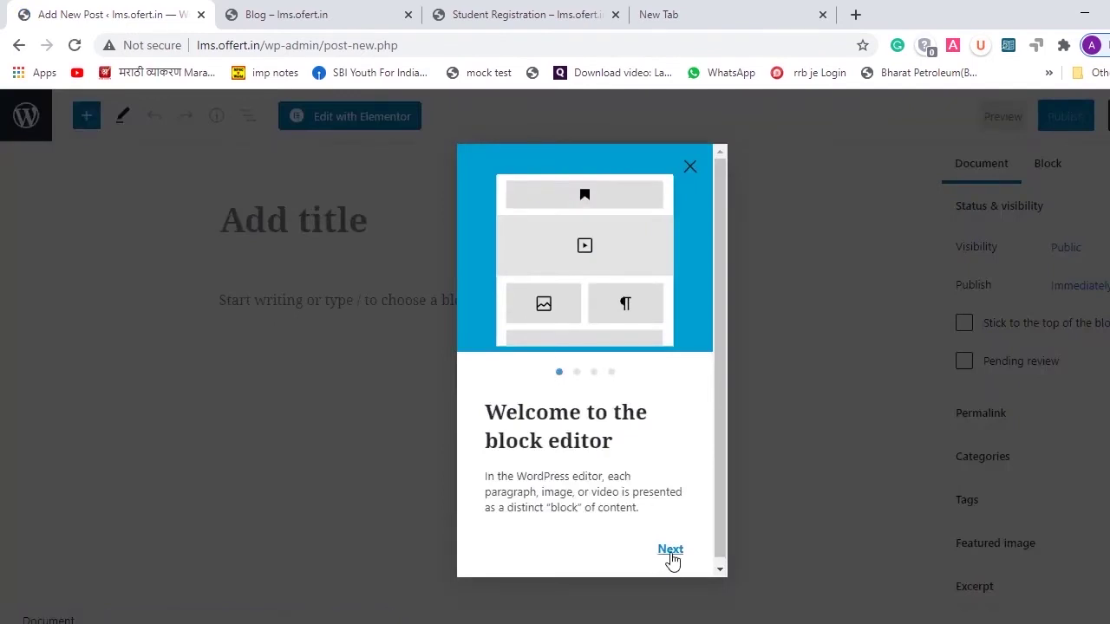
pyautogui.click(671, 552)
pyautogui.scroll(-1, 654, 477)
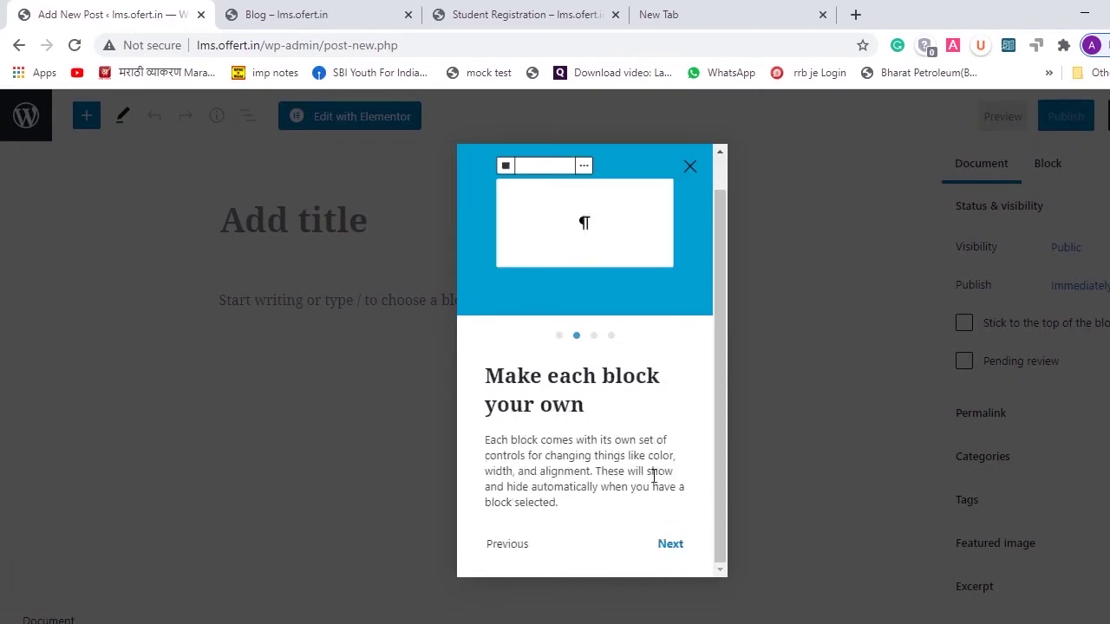
pyautogui.click(671, 552)
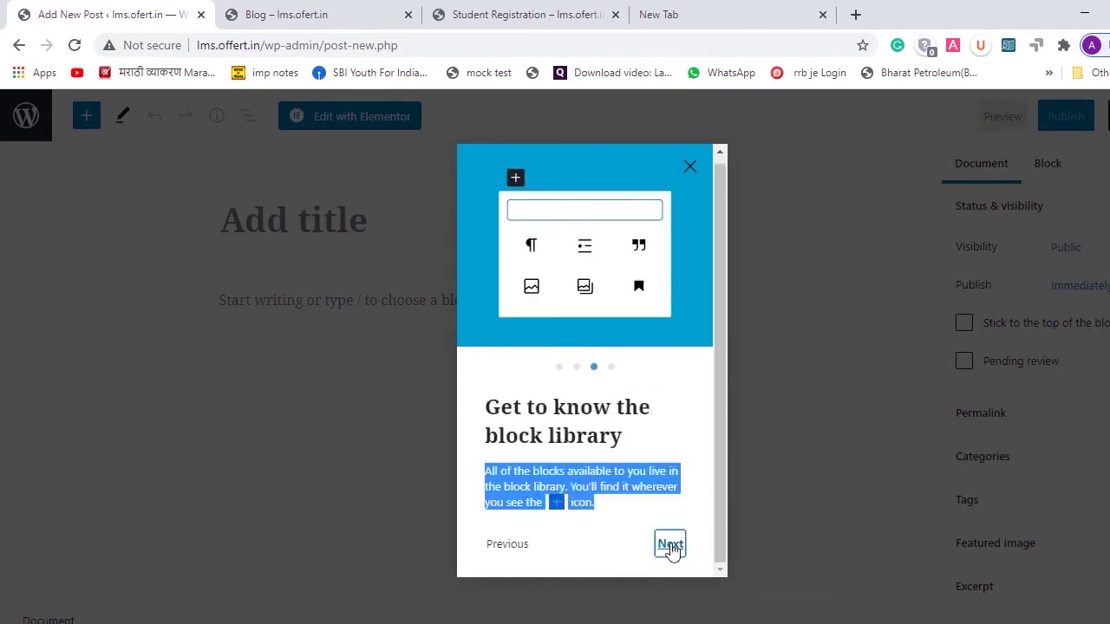
pyautogui.click(671, 552)
pyautogui.click(671, 547)
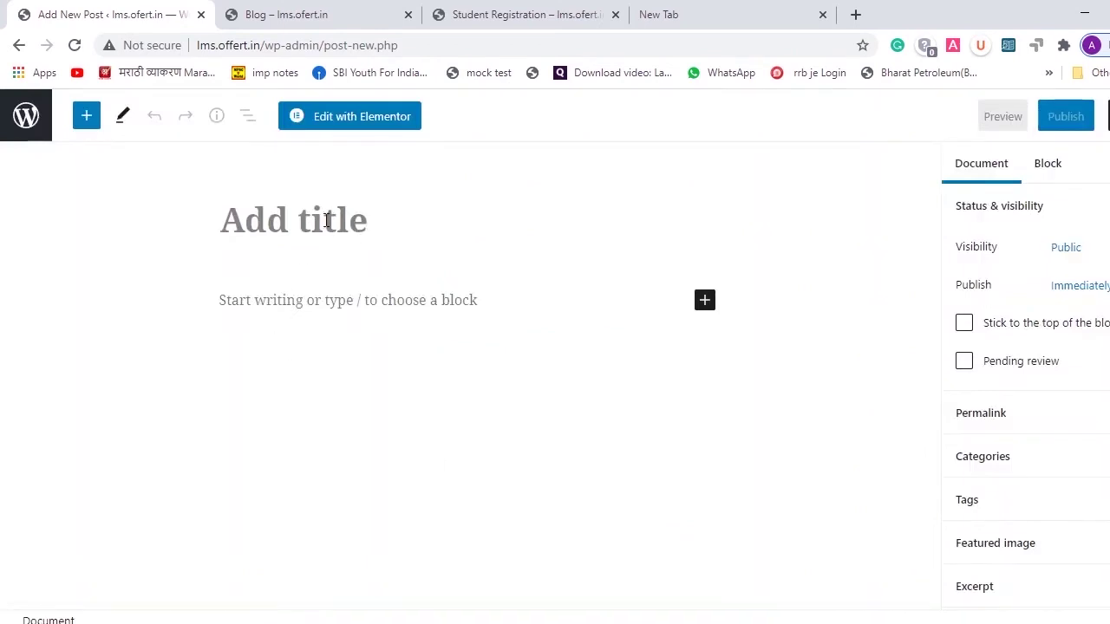
# - Publish a post titled 'ajajhah' with body 'bcbjfaljnn', then go back to Widgets
pyautogui.write('ajajhah')
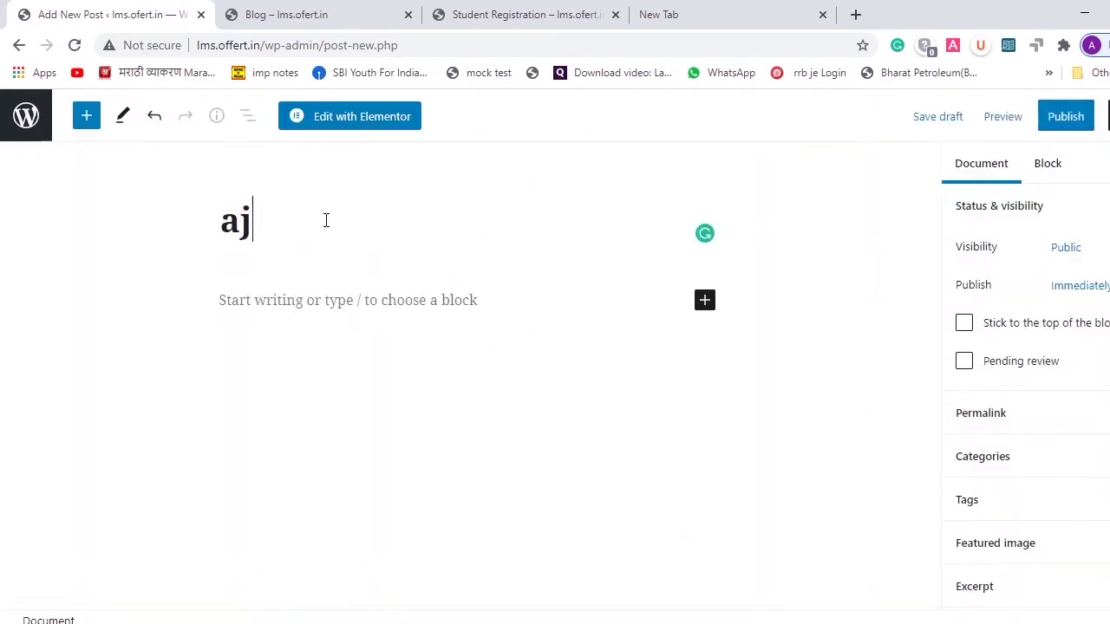
pyautogui.click(324, 311)
pyautogui.write('bcbjfaljnn')
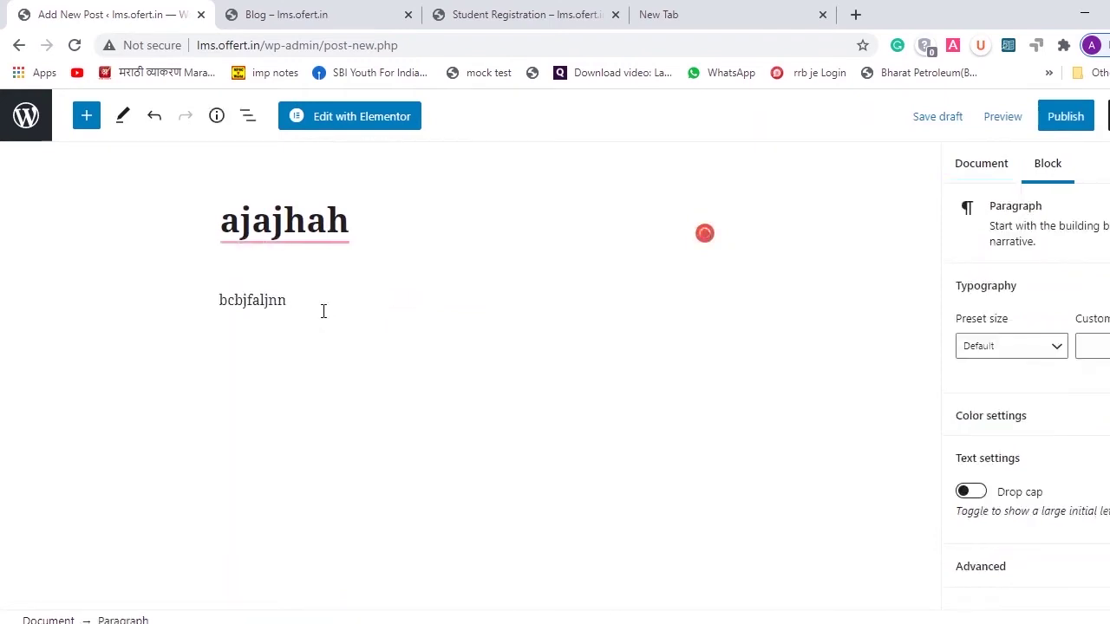
pyautogui.click(1066, 117)
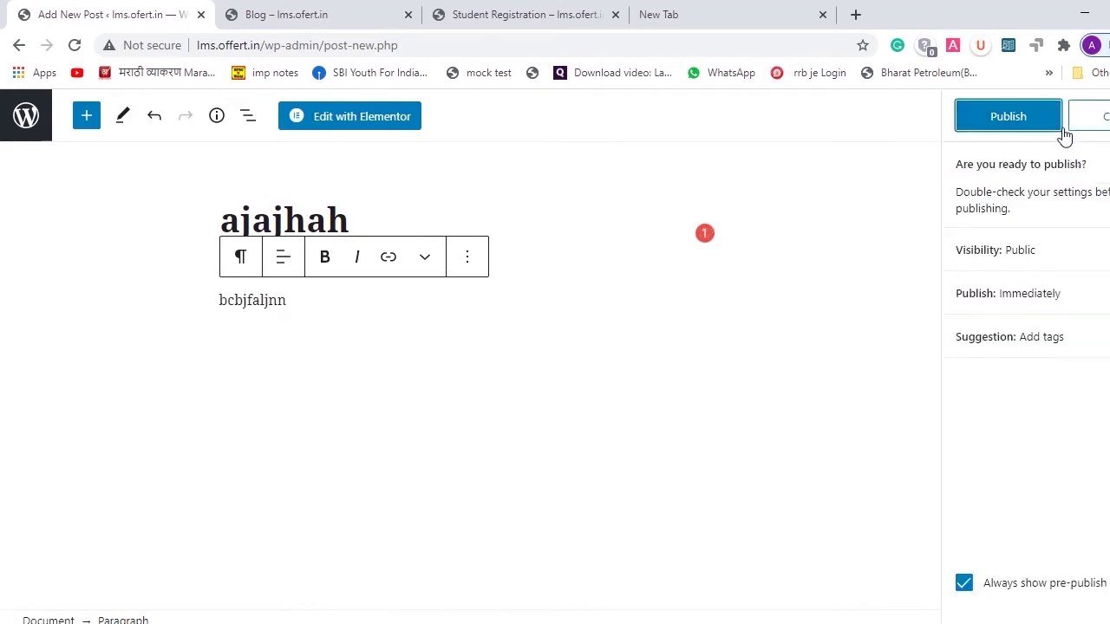
pyautogui.click(1009, 116)
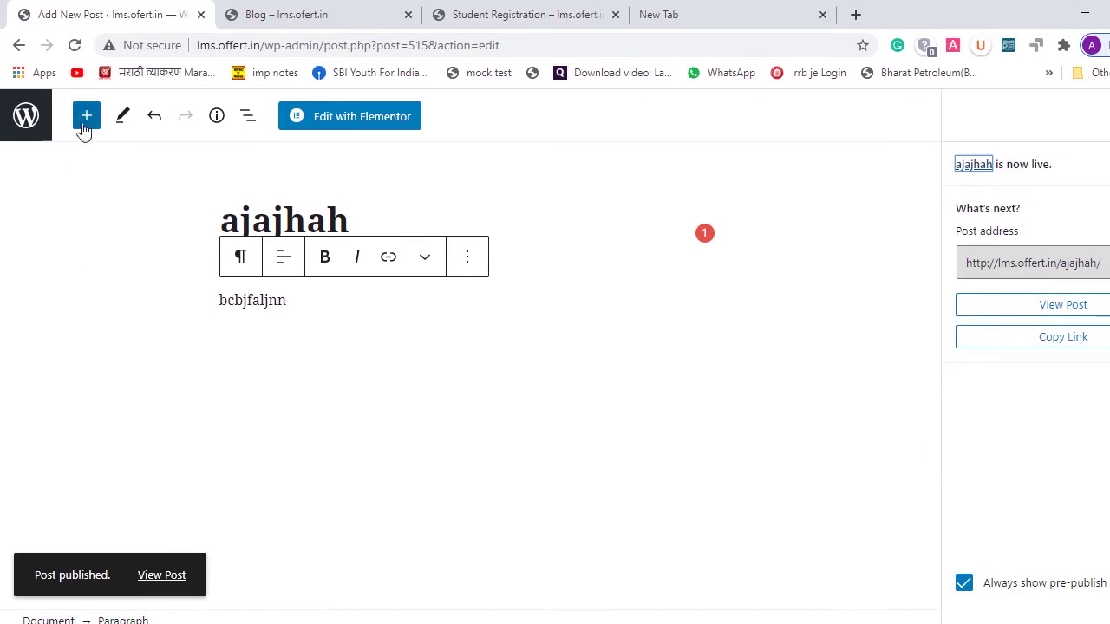
pyautogui.click(13, 48)
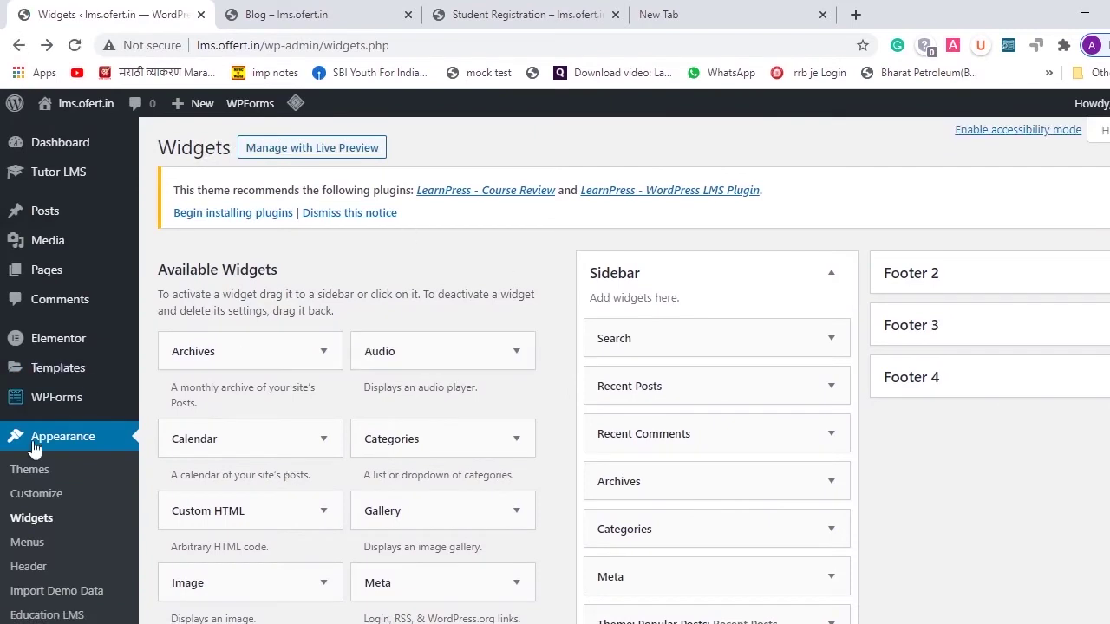
pyautogui.moveTo(47, 228)
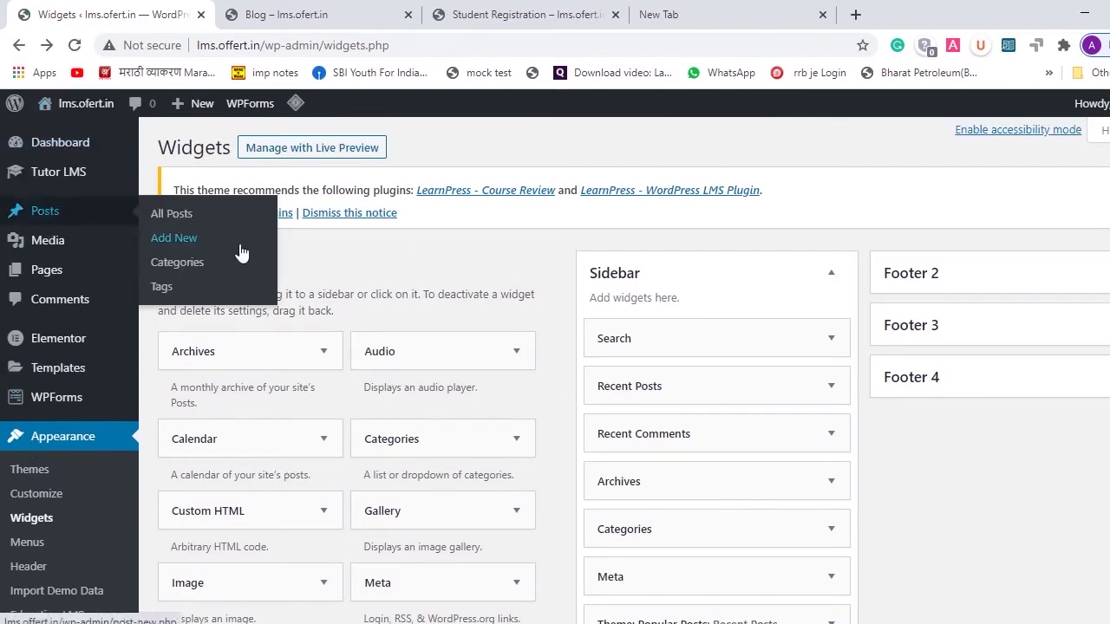
# - Open Posts > All Posts and look over the list of 8 posts
pyautogui.click(176, 217)
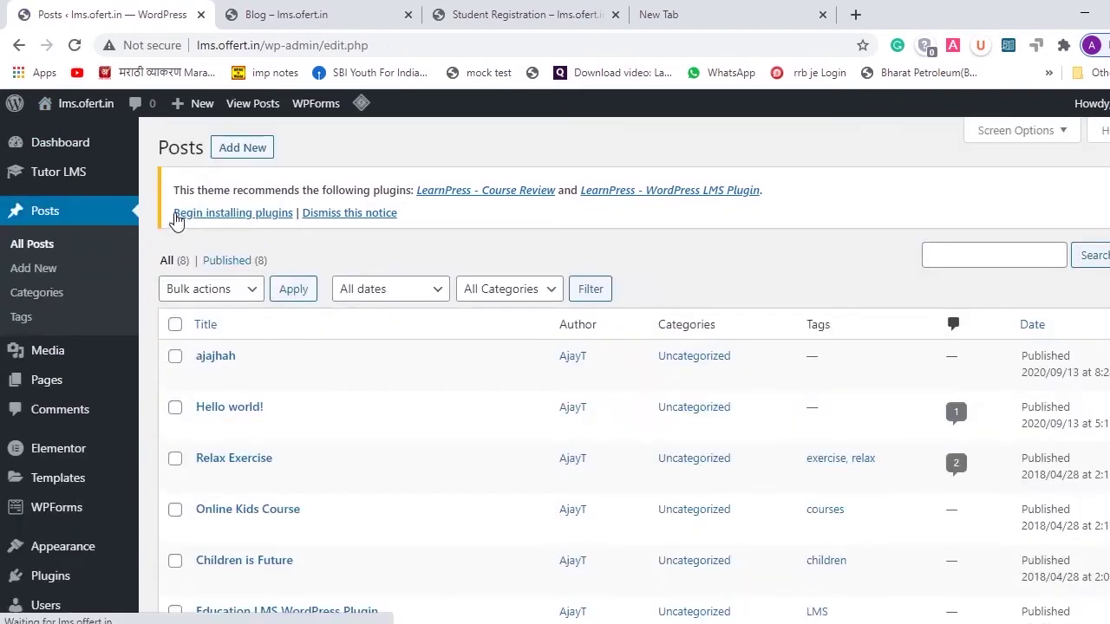
pyautogui.scroll(-3, 547, 520)
pyautogui.scroll(2, 550, 513)
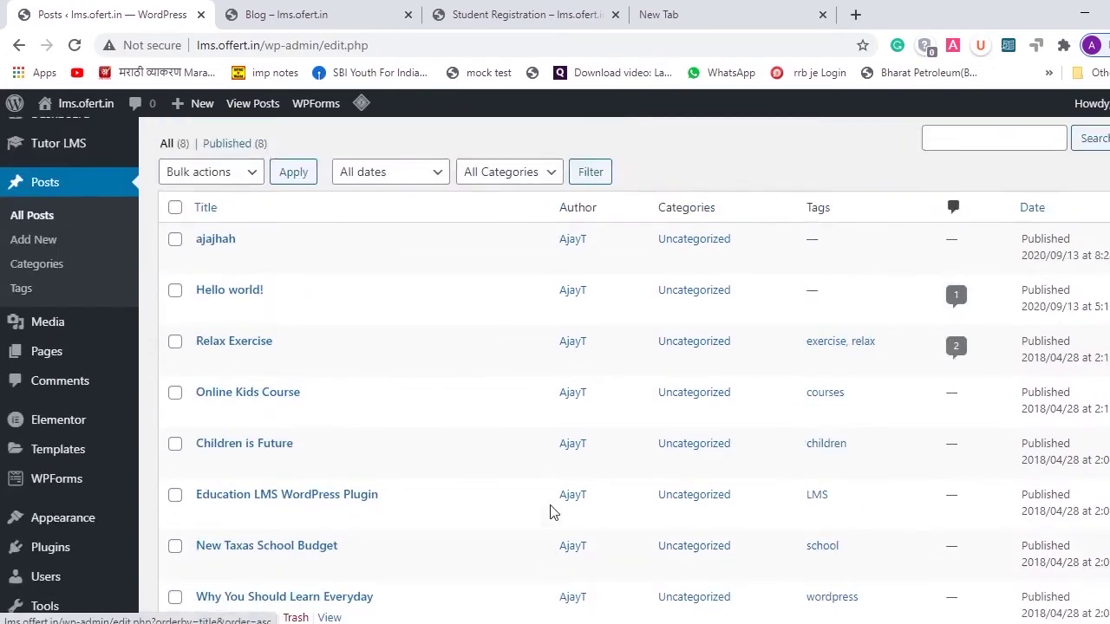
pyautogui.scroll(-2, 550, 513)
pyautogui.scroll(2, 549, 513)
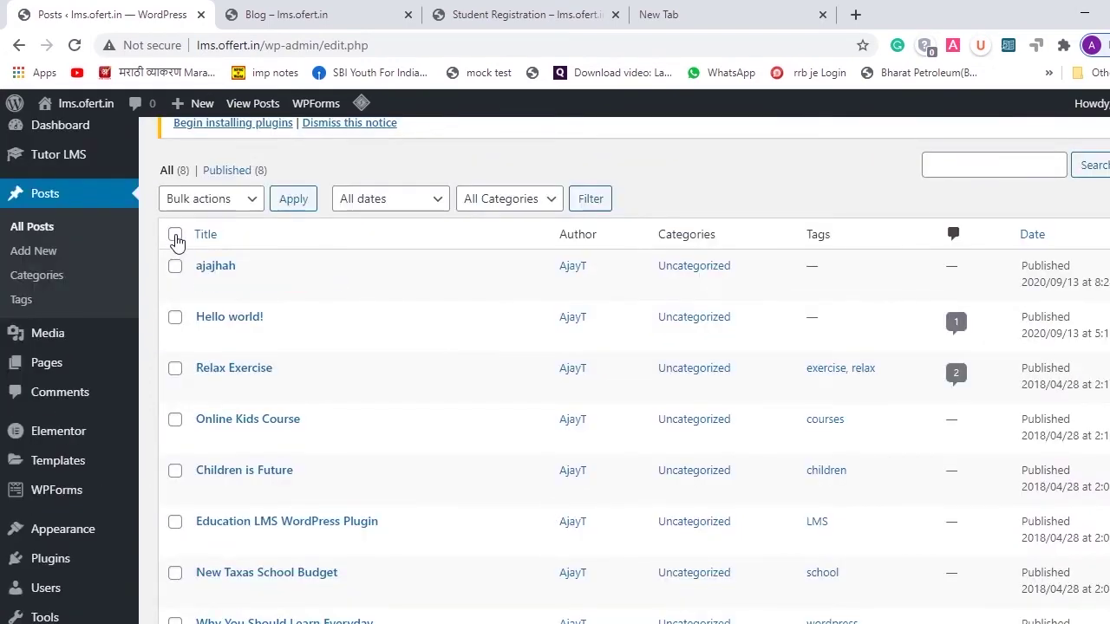
# - Bulk-move every post to the Trash and dismiss the recommended-plugins notice
pyautogui.click(175, 236)
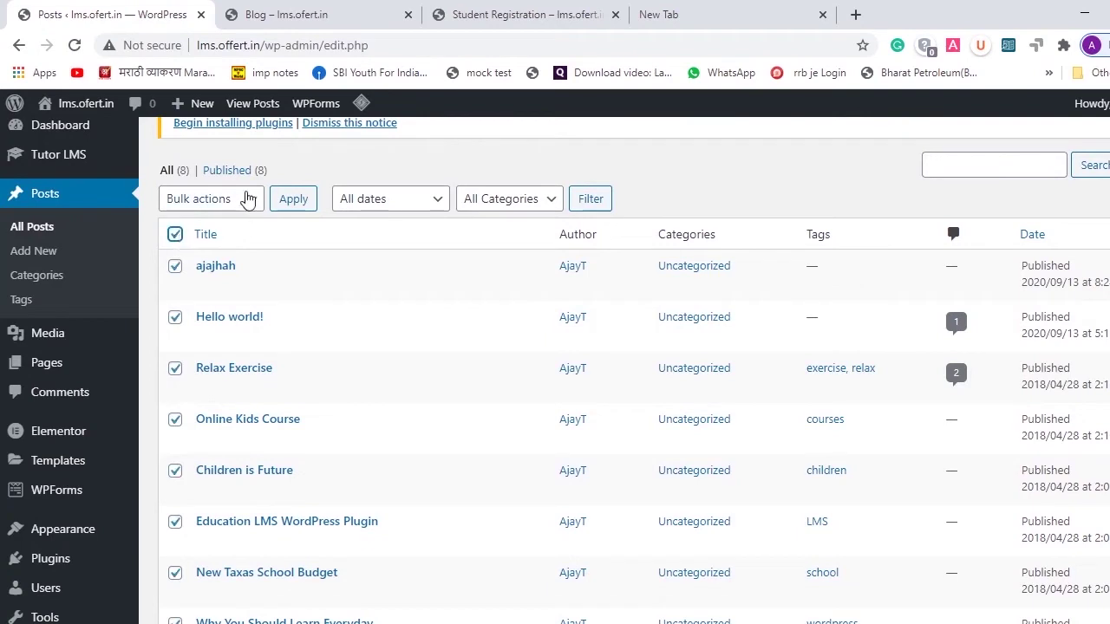
pyautogui.click(246, 200)
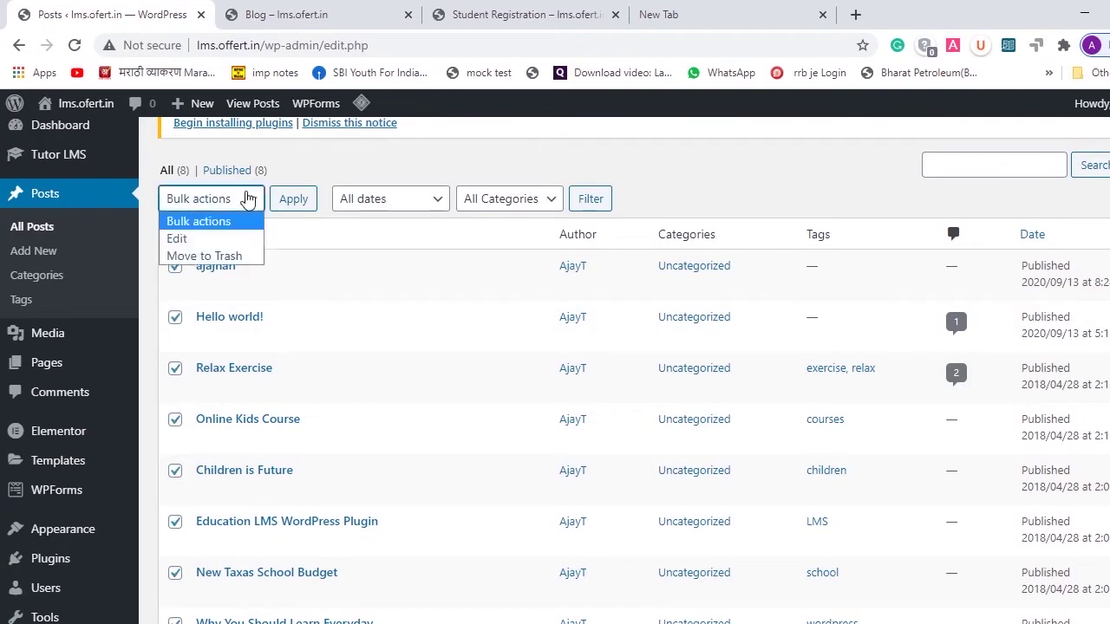
pyautogui.click(233, 258)
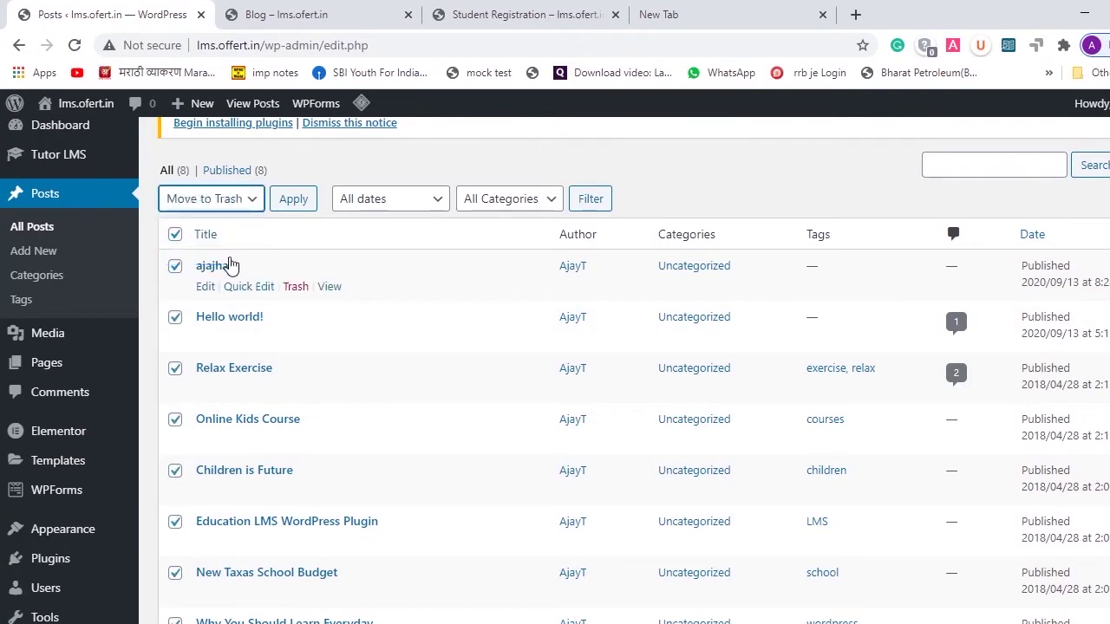
pyautogui.click(293, 208)
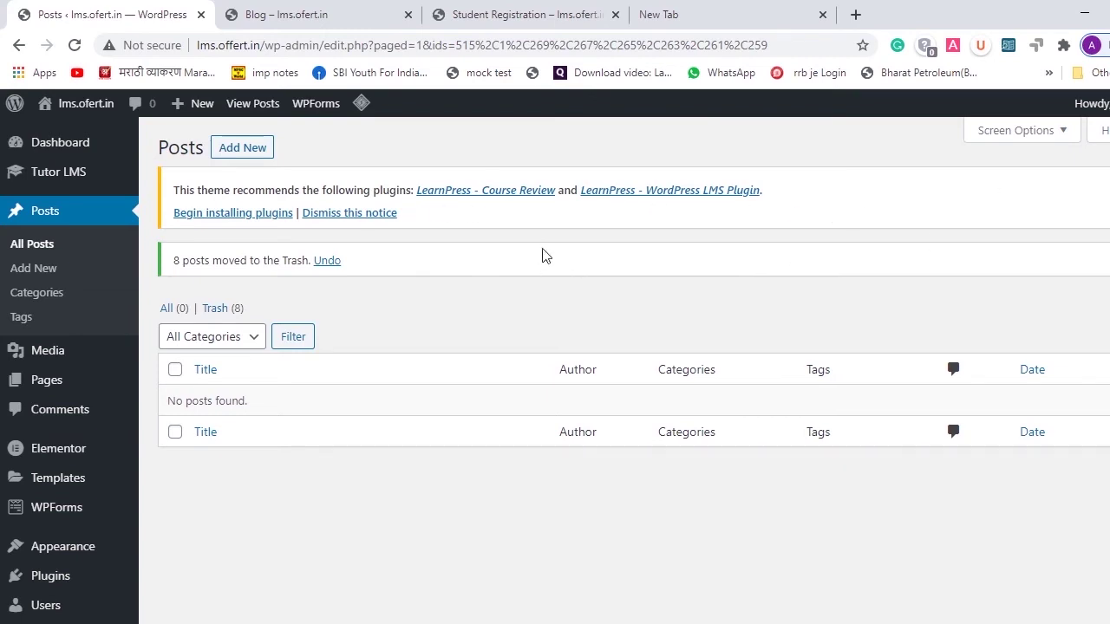
pyautogui.click(392, 216)
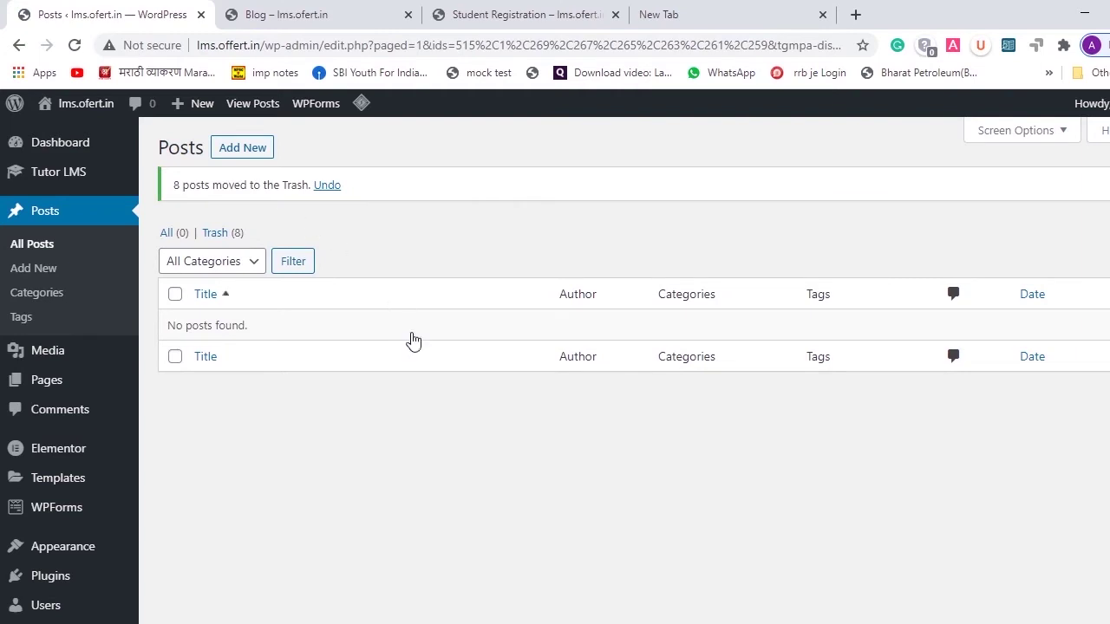
# - Browse the list of all 20 pages, then start a new blank page with Add New
pyautogui.scroll(-2, 431, 431)
pyautogui.scroll(1, 431, 431)
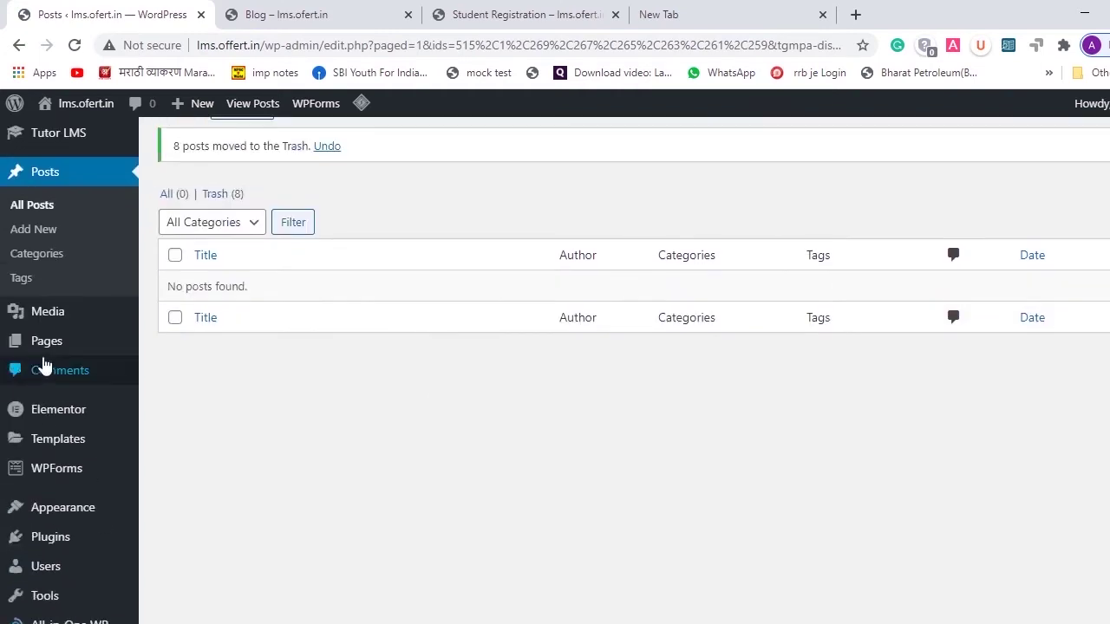
pyautogui.moveTo(47, 347)
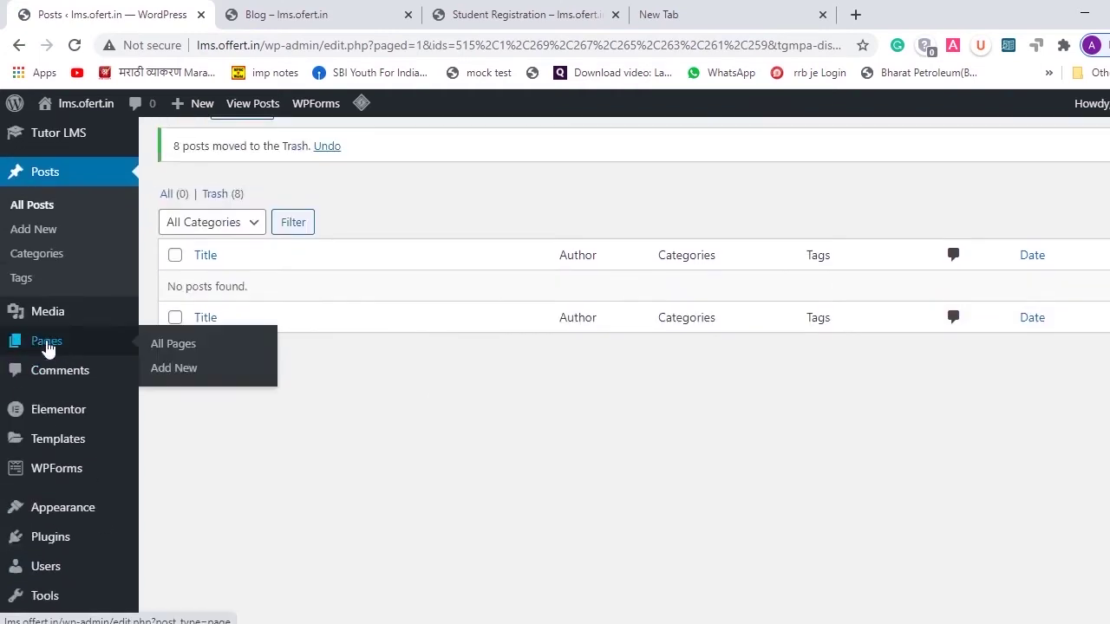
pyautogui.click(199, 346)
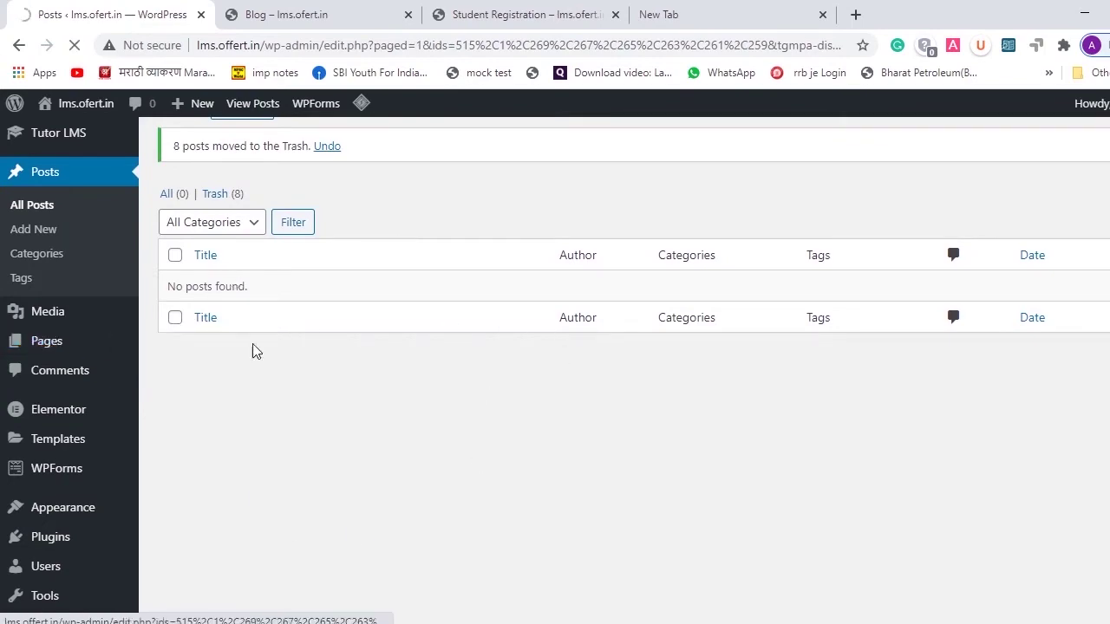
pyautogui.scroll(-10, 593, 272)
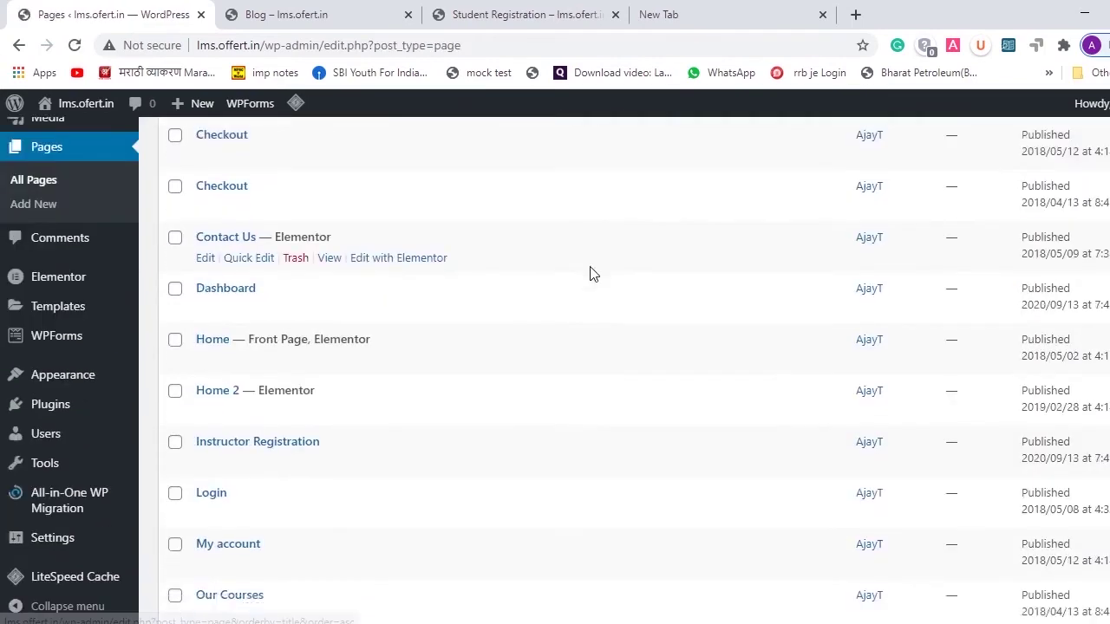
pyautogui.scroll(9, 590, 273)
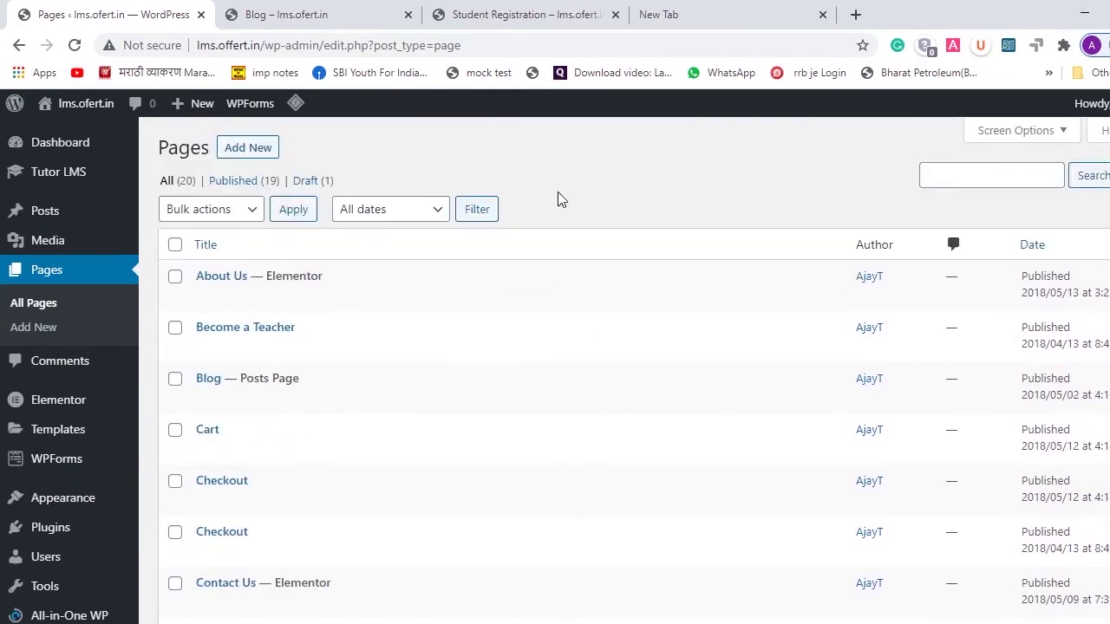
pyautogui.scroll(-5, 503, 493)
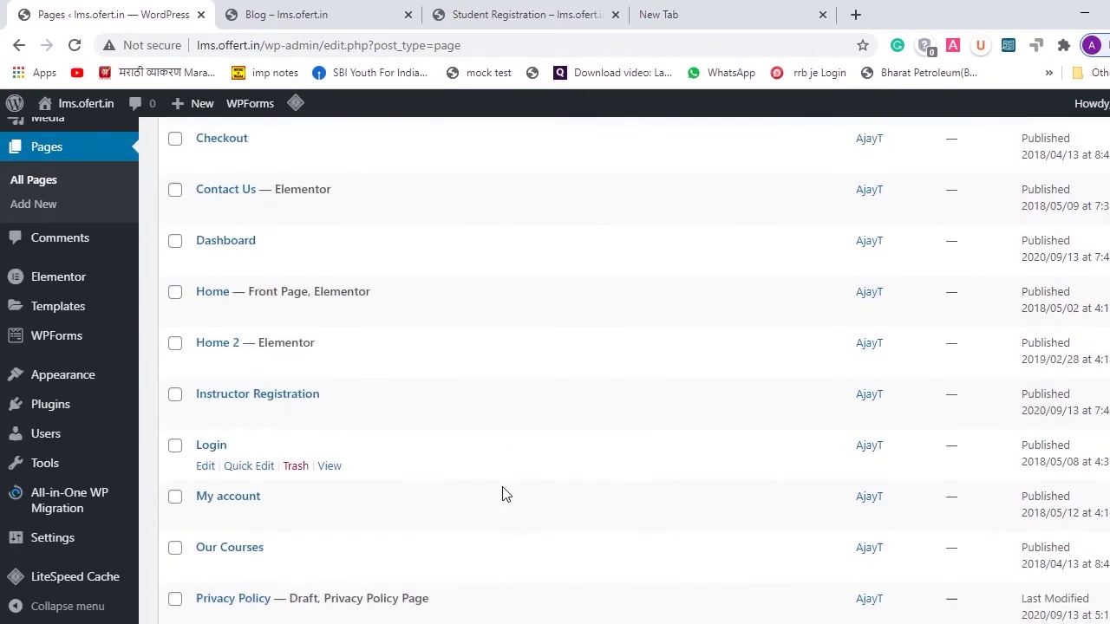
pyautogui.scroll(5, 503, 493)
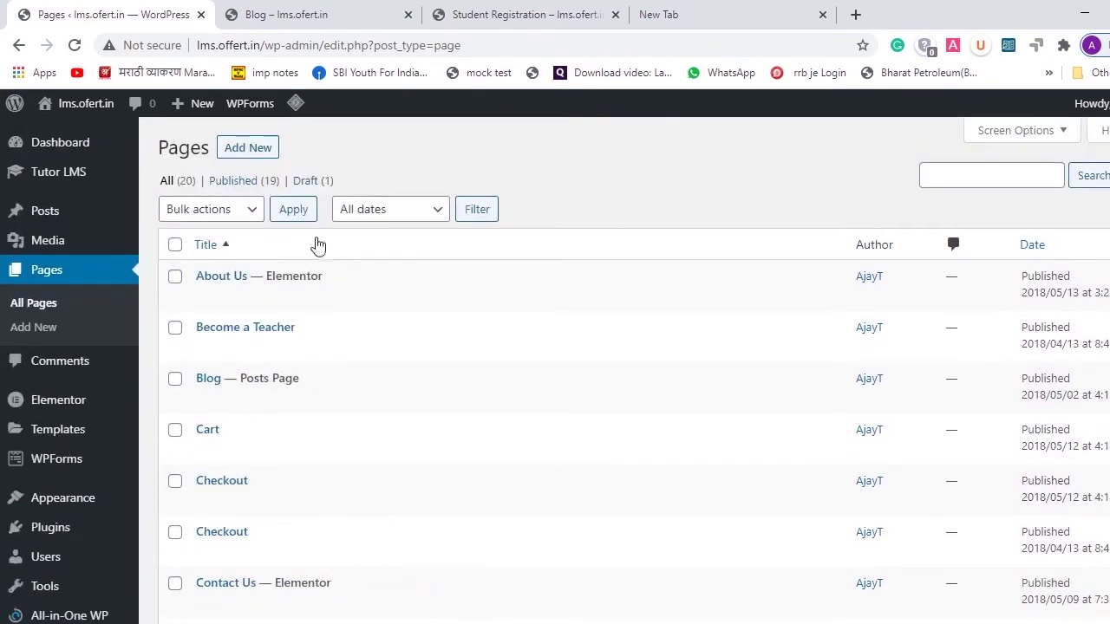
pyautogui.scroll(-3, 376, 439)
pyautogui.scroll(3, 377, 439)
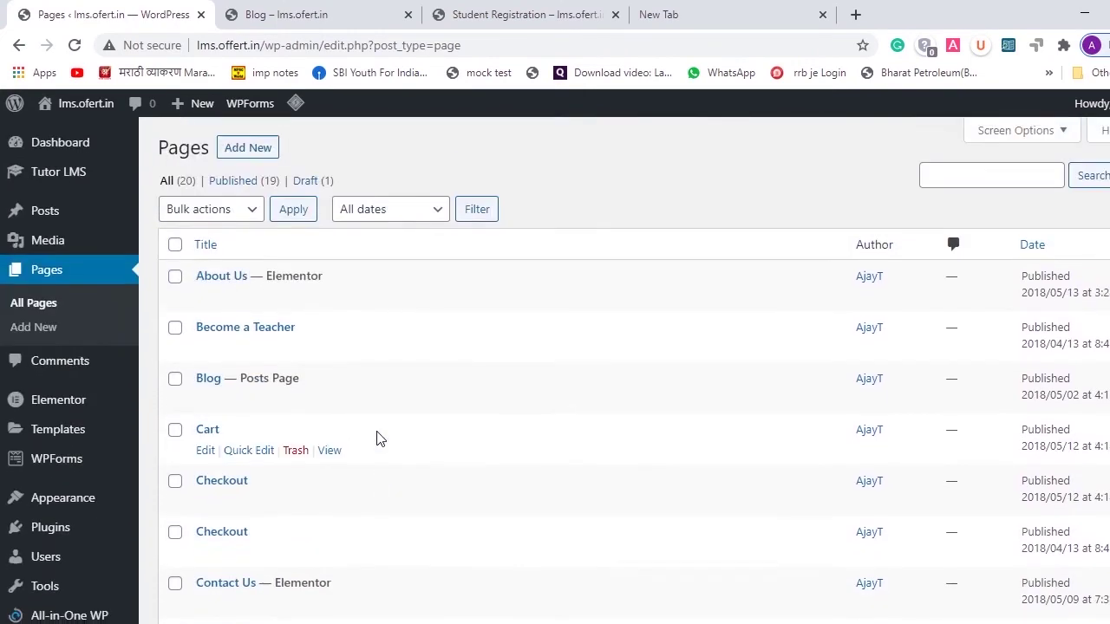
pyautogui.moveTo(250, 103)
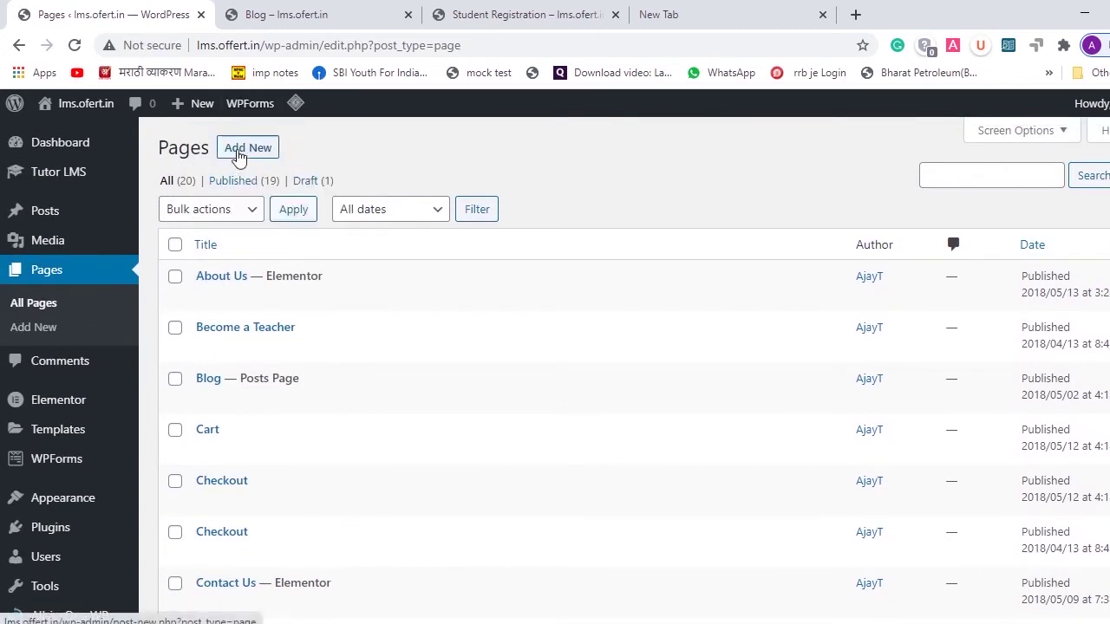
pyautogui.click(248, 149)
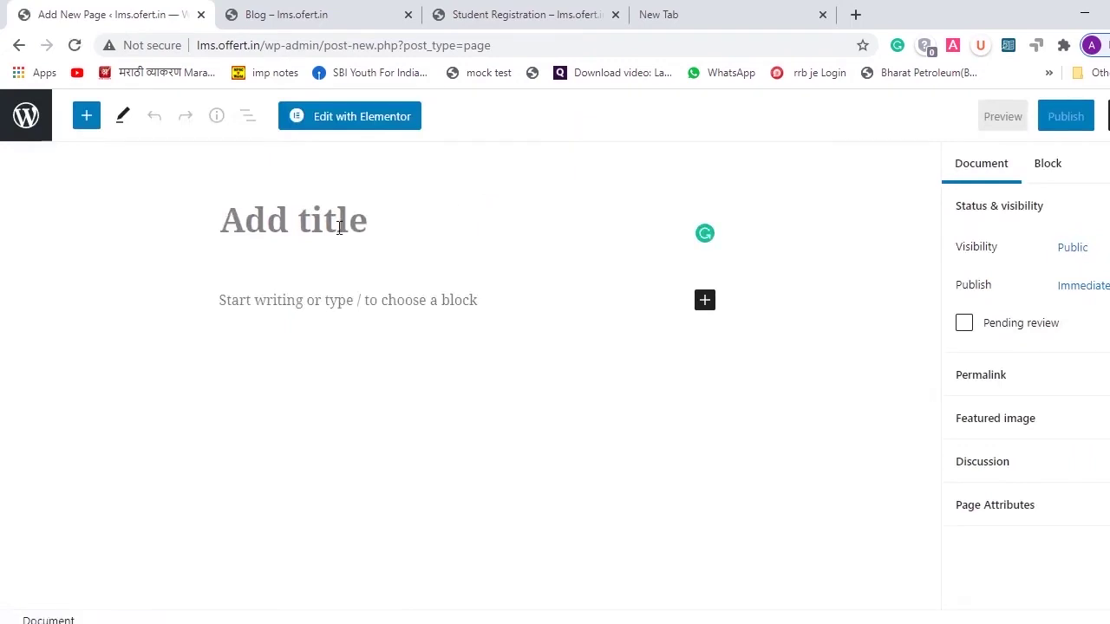
# - Title the page 'Test', publish it, and return to the All Pages list
pyautogui.write('T')
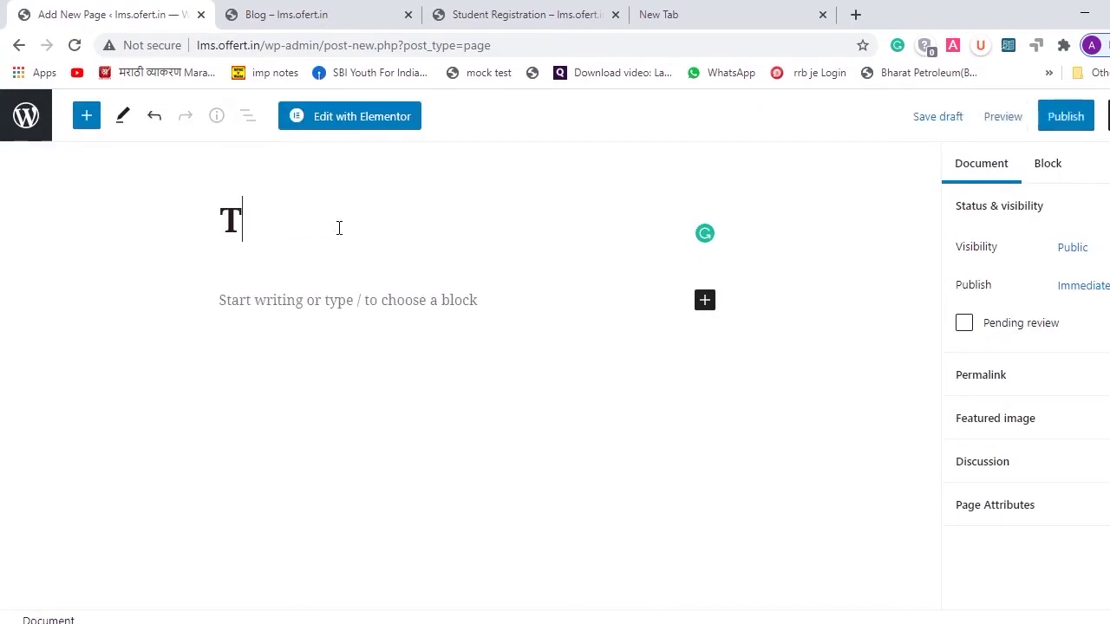
pyautogui.write('est')
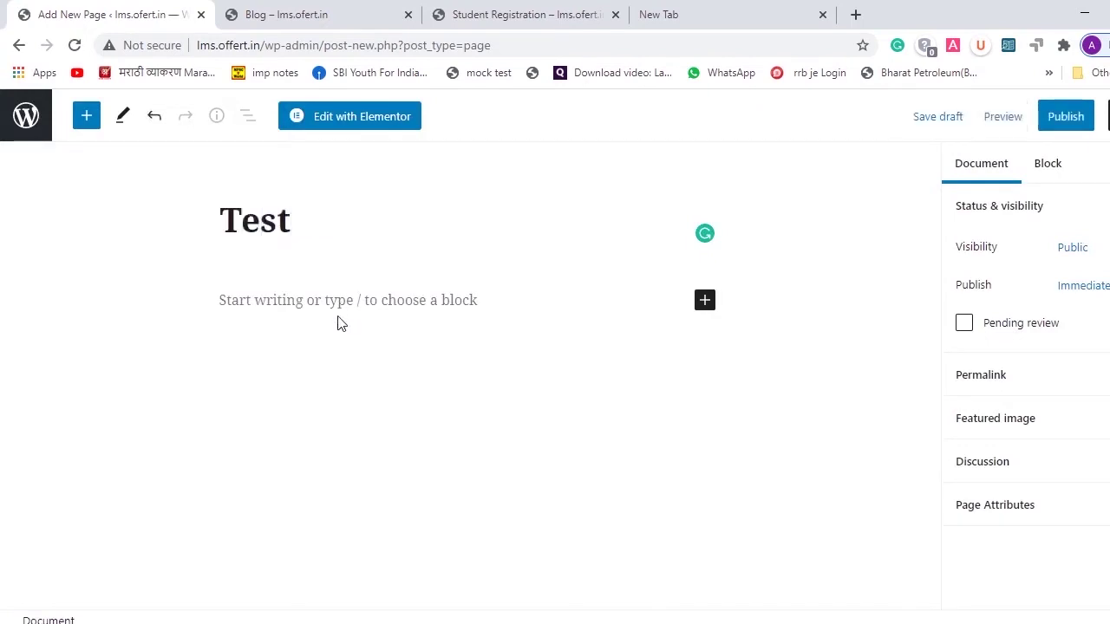
pyautogui.click(1068, 120)
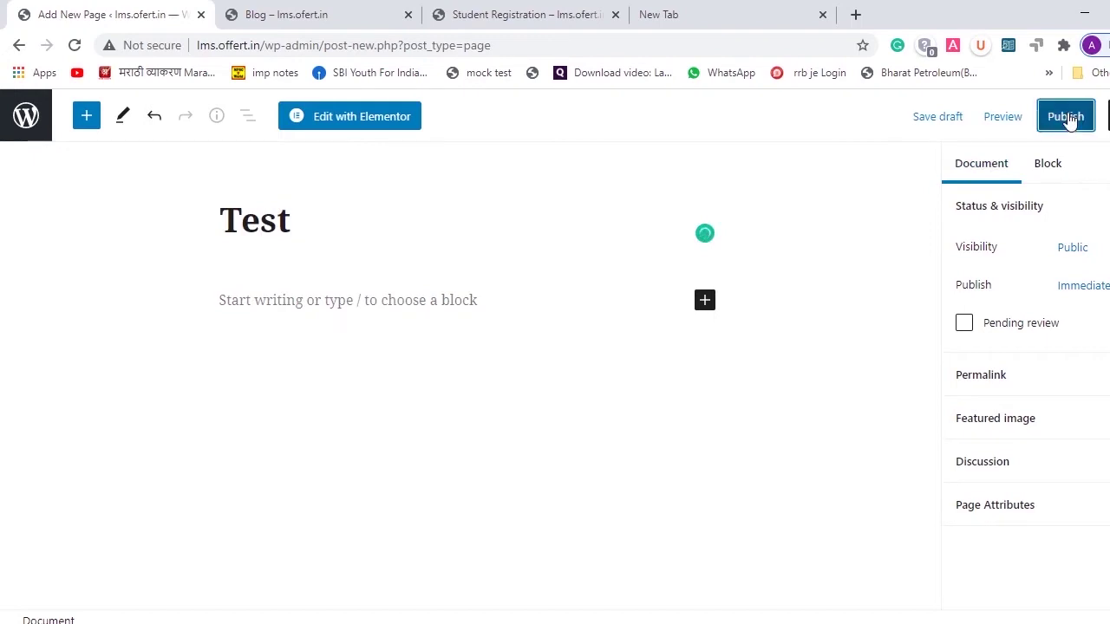
pyautogui.click(1039, 117)
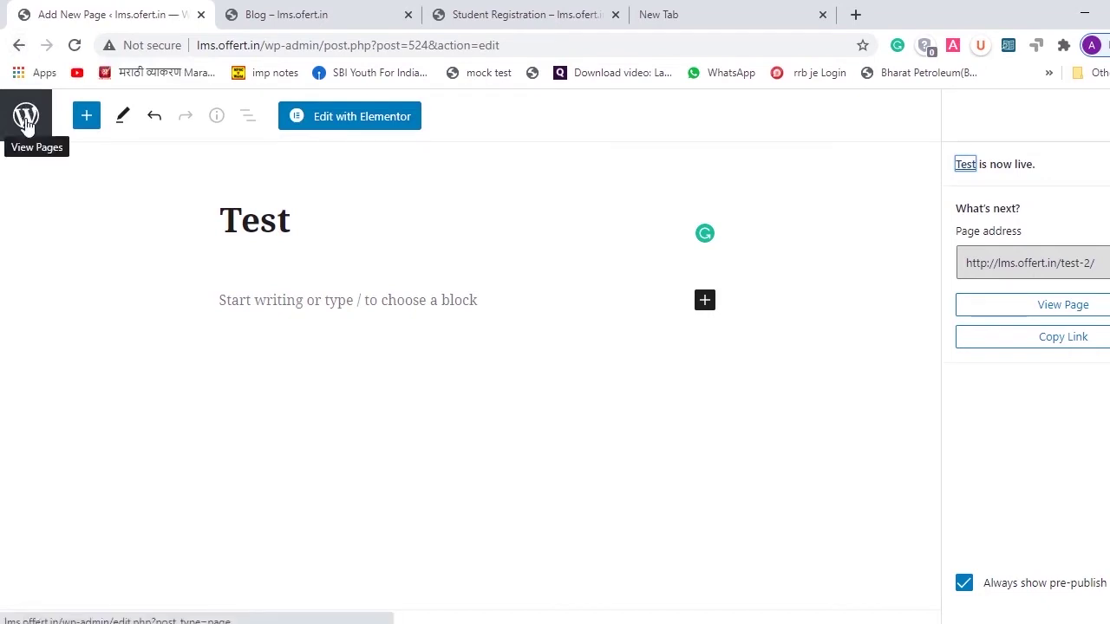
pyautogui.click(26, 124)
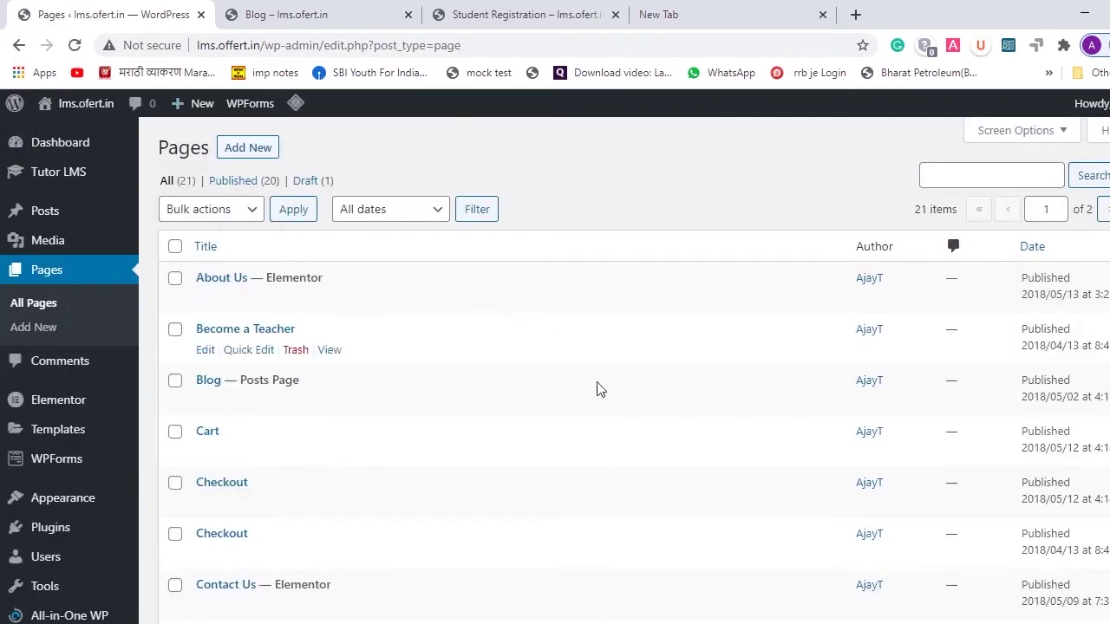
# - Look over the Pages list, then view the live Blog and Student Registration pages
pyautogui.scroll(-5, 593, 473)
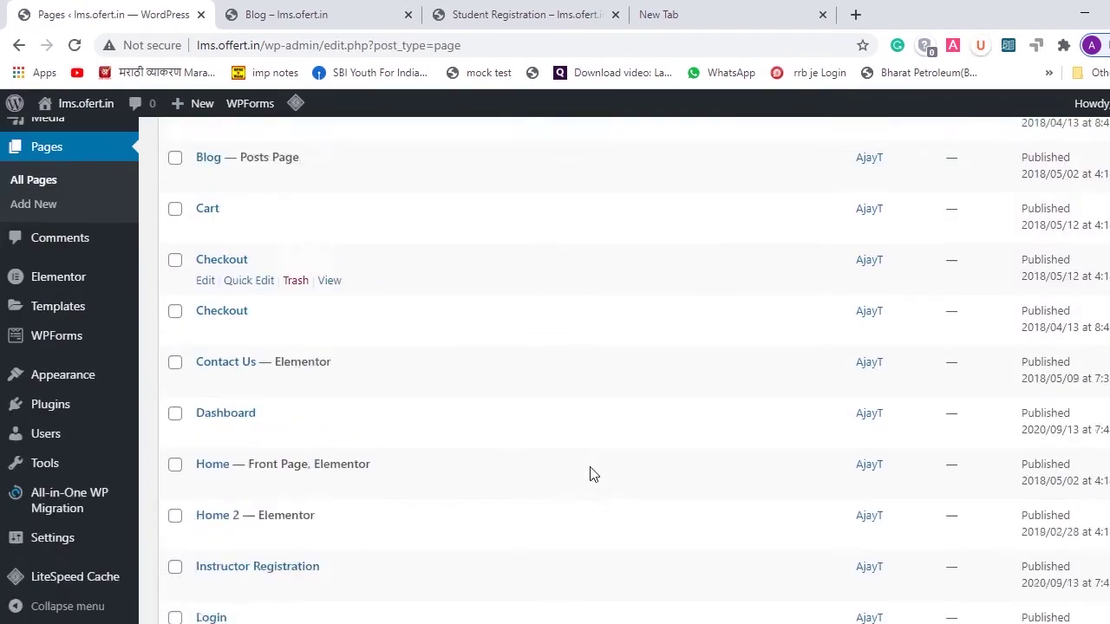
pyautogui.scroll(-3, 592, 473)
pyautogui.scroll(8, 592, 474)
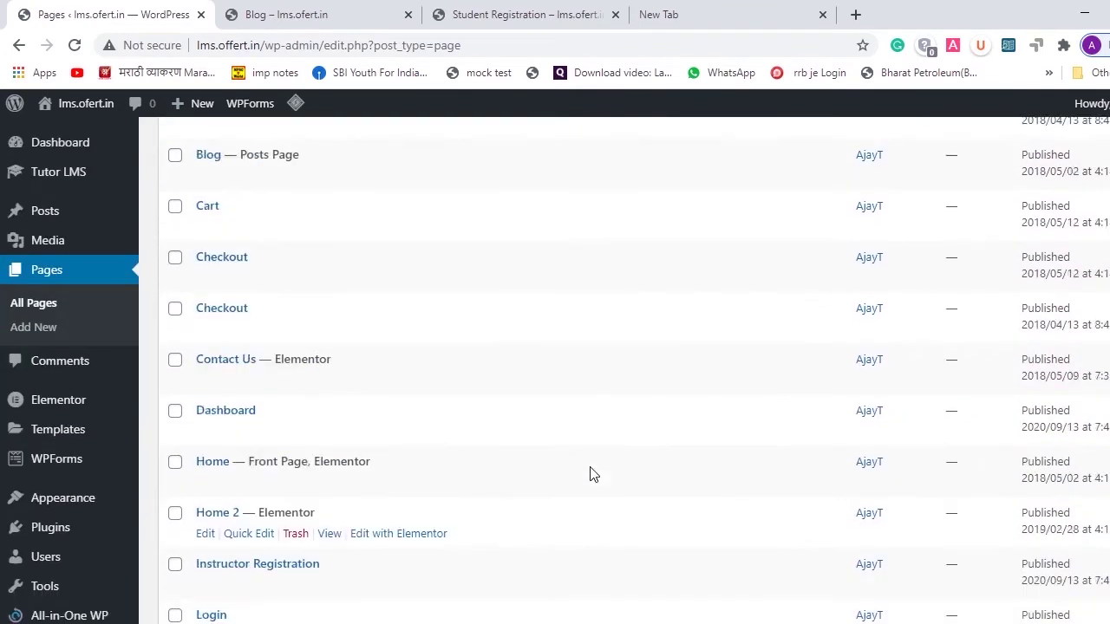
pyautogui.moveTo(35, 468)
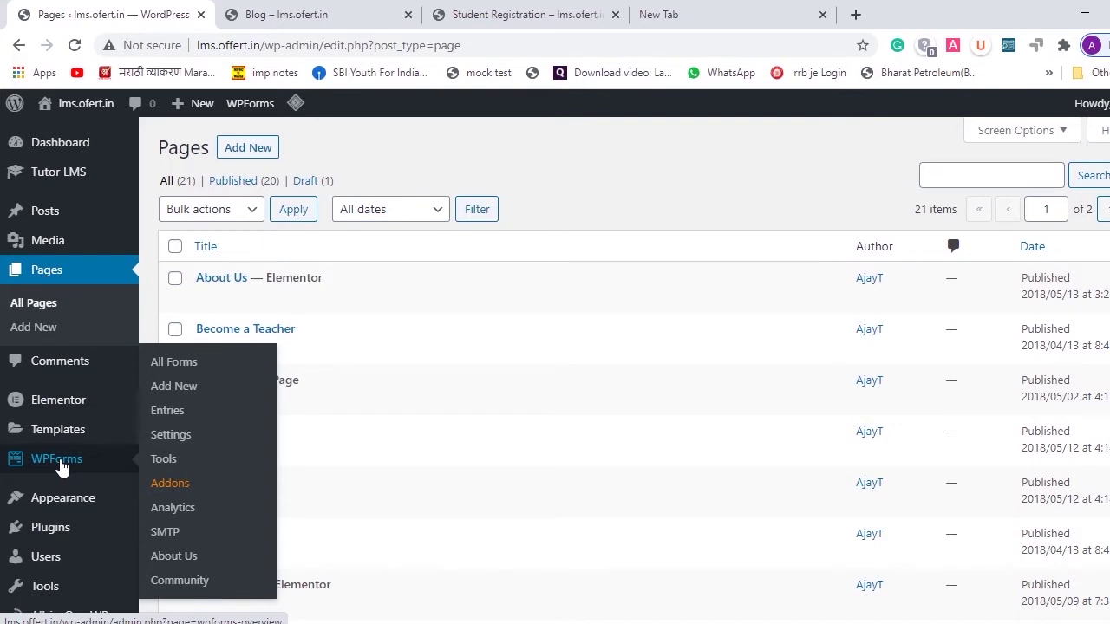
pyautogui.click(314, 10)
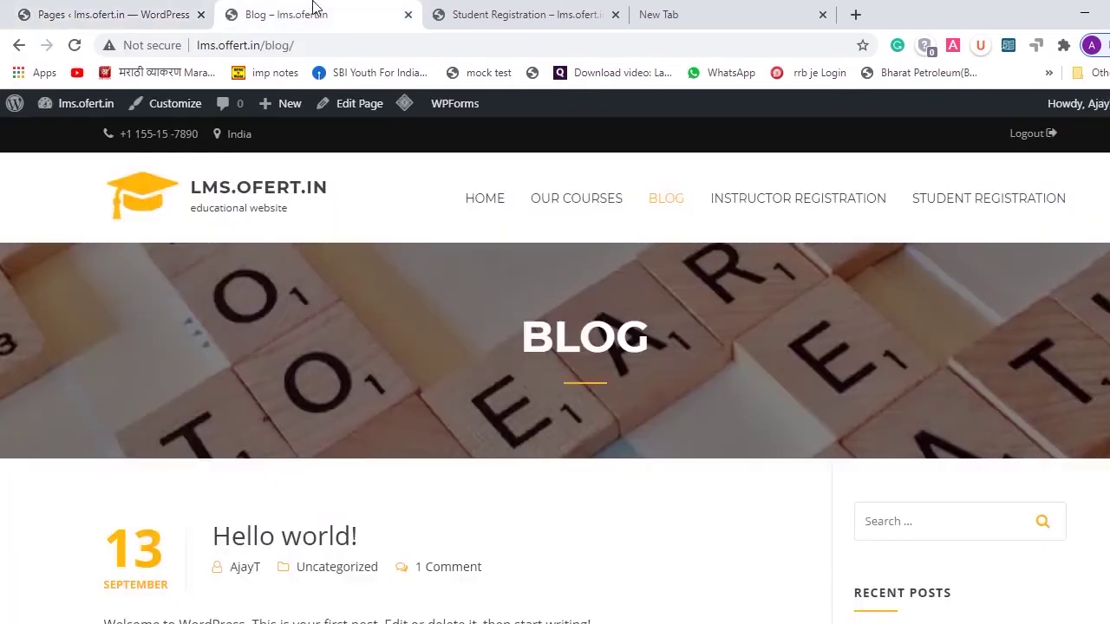
pyautogui.click(548, 7)
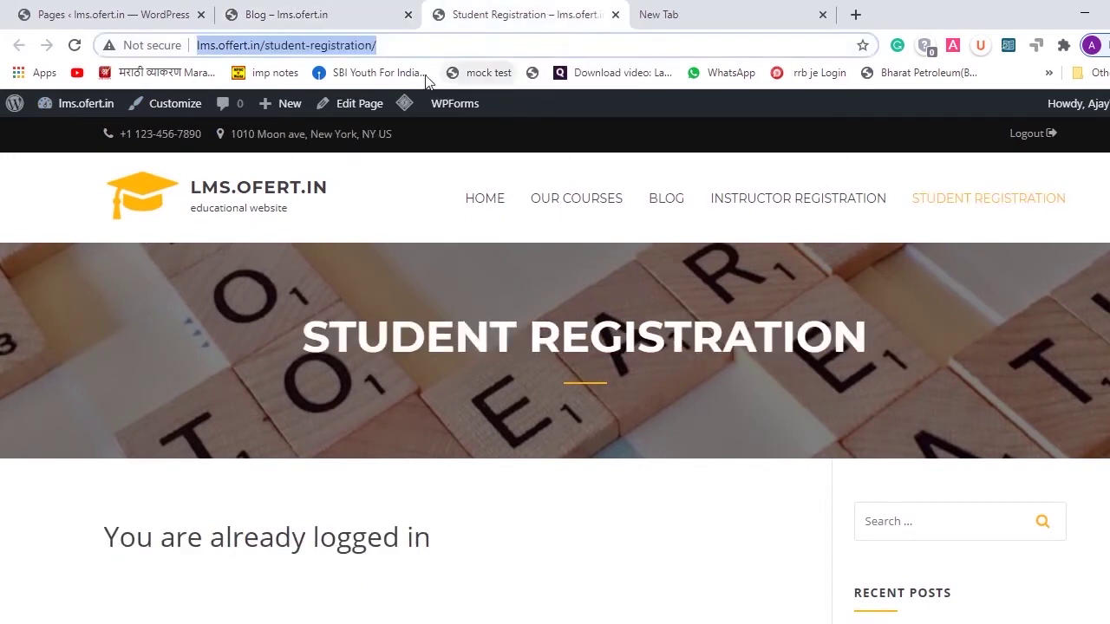
# - Follow the live Blog page's HOME menu link, then go back to the admin Pages list
pyautogui.click(345, 7)
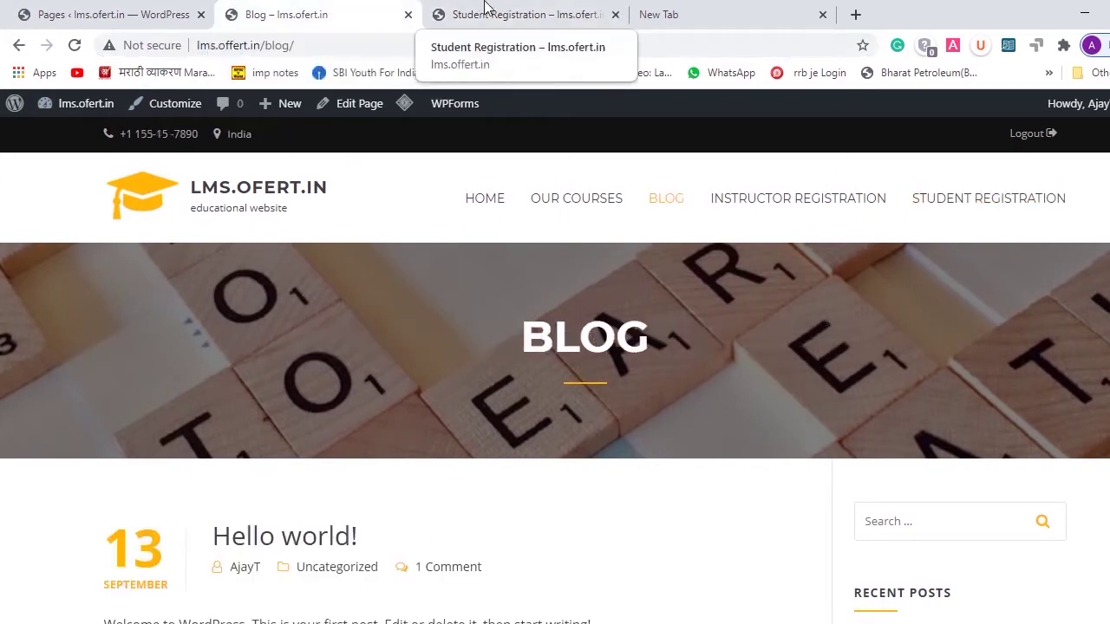
pyautogui.click(488, 207)
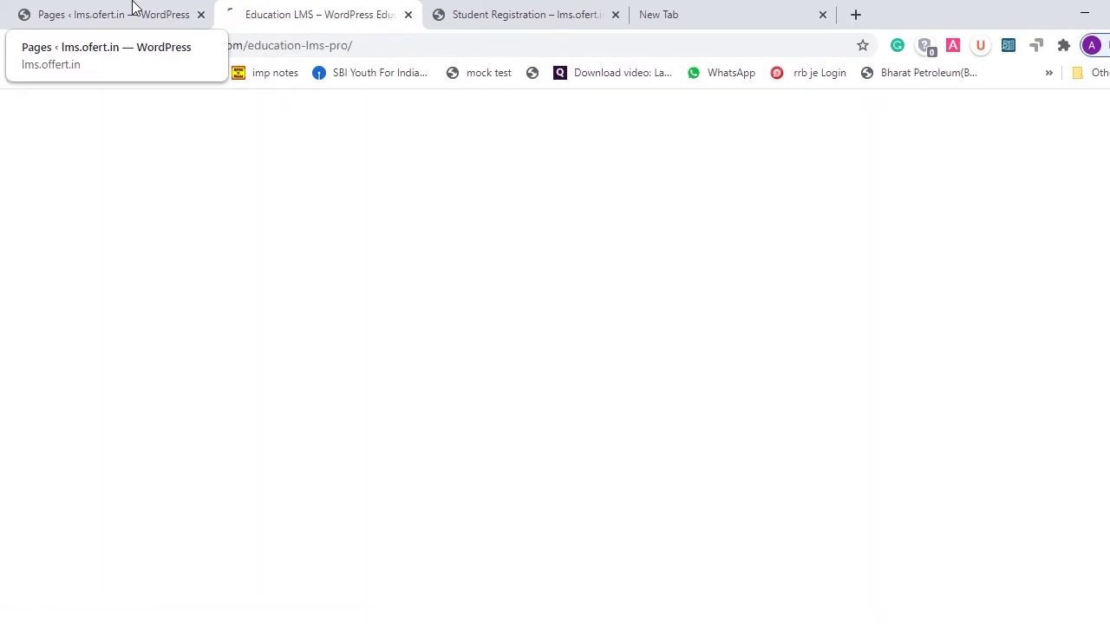
pyautogui.click(132, 8)
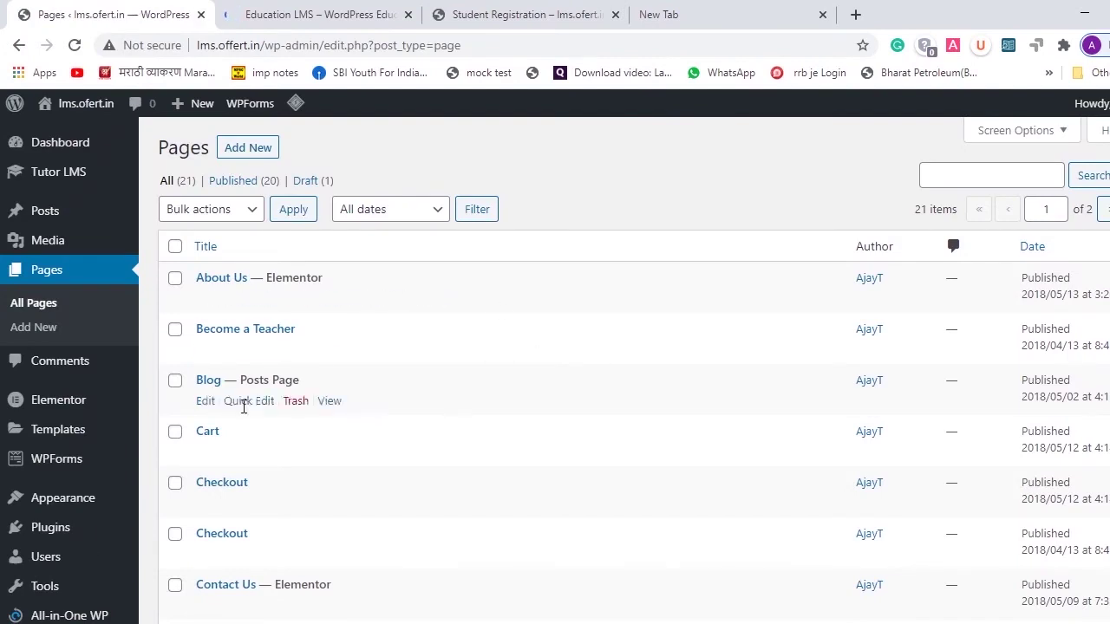
pyautogui.scroll(-2, 86, 573)
pyautogui.moveTo(52, 347)
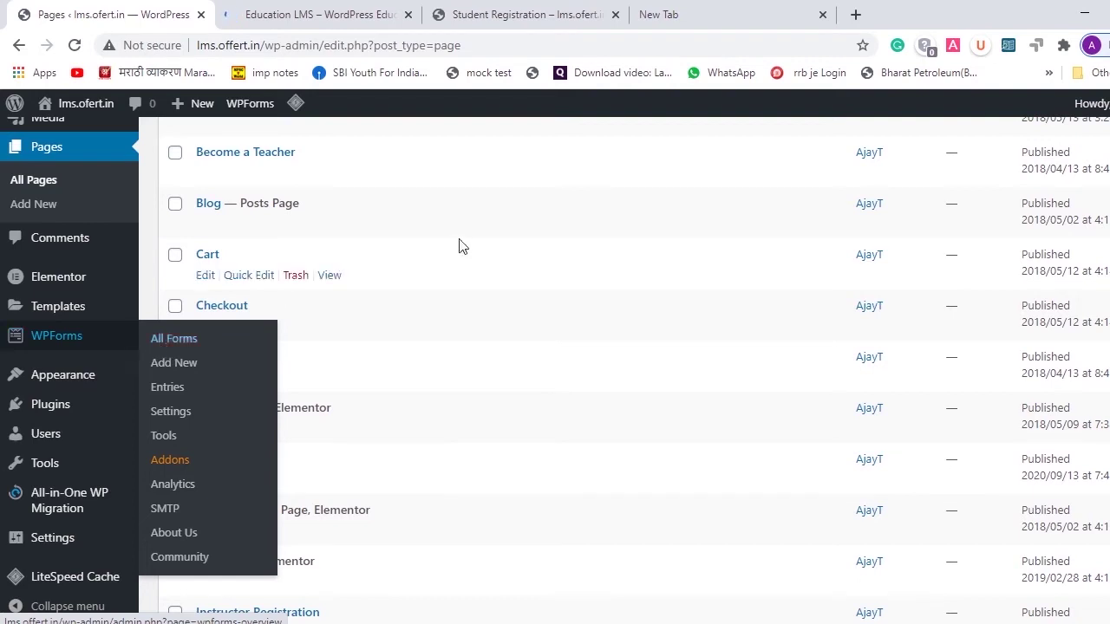
pyautogui.scroll(3, 455, 251)
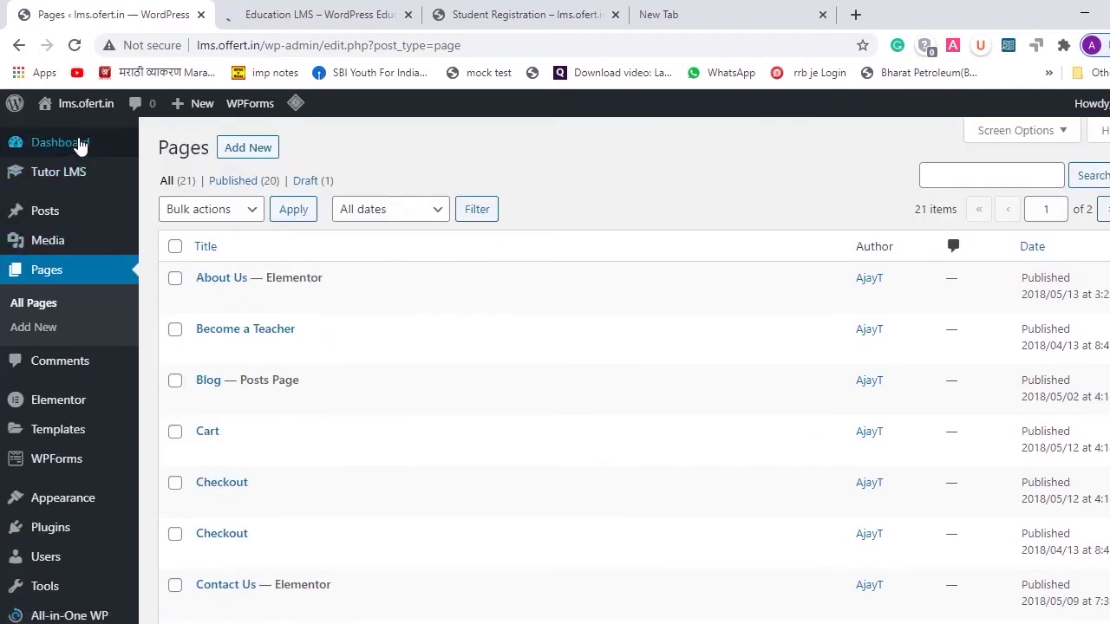
pyautogui.moveTo(79, 146)
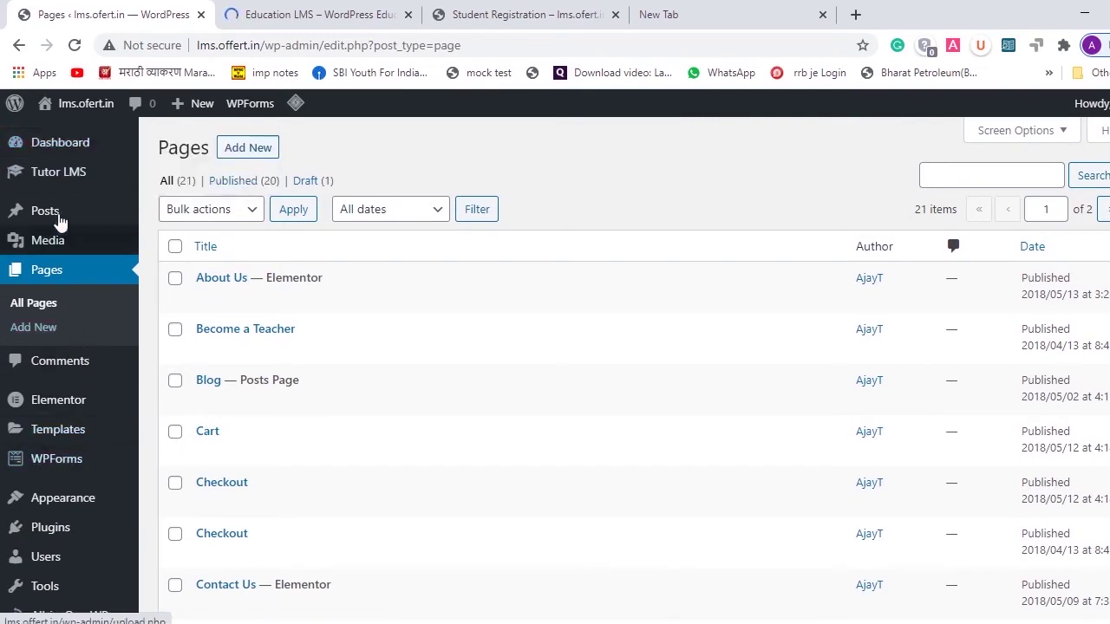
pyautogui.moveTo(59, 215)
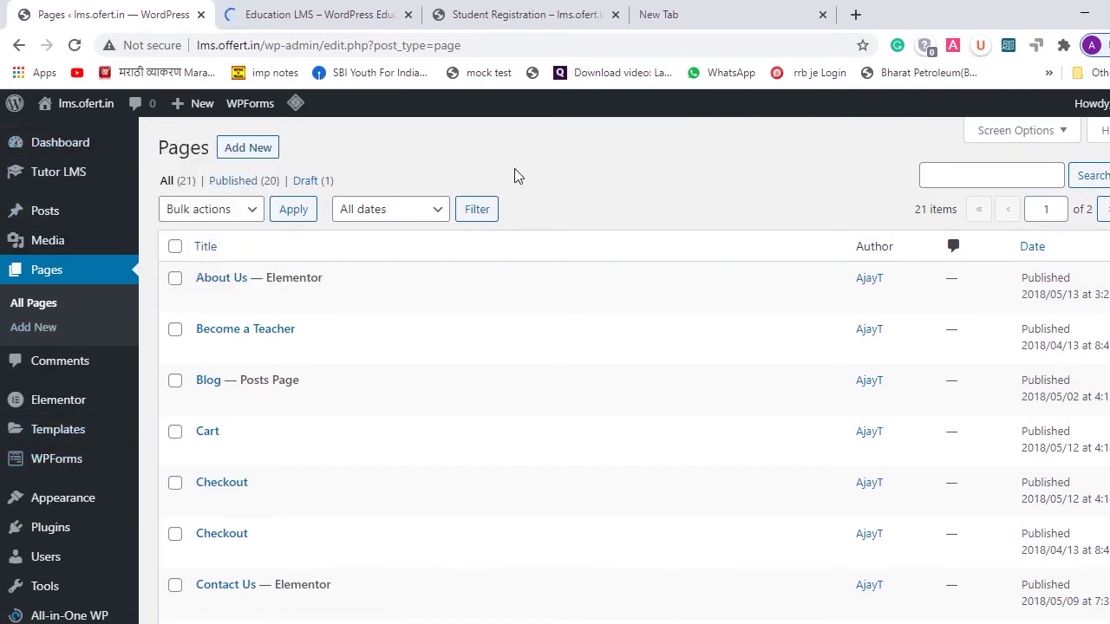
pyautogui.scroll(-3, 35, 343)
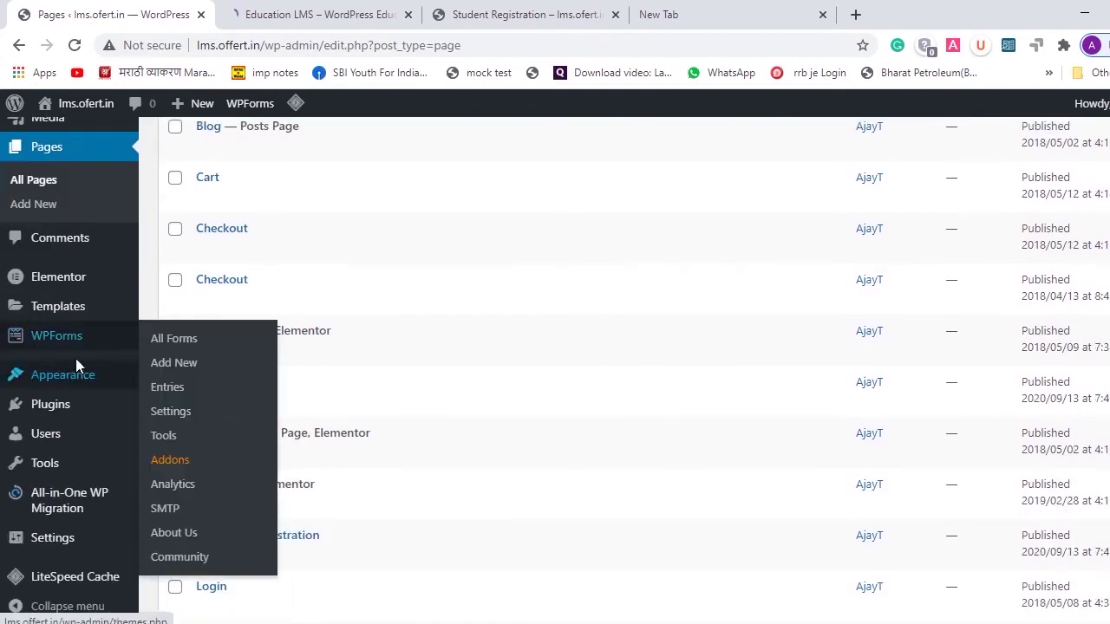
pyautogui.moveTo(56, 411)
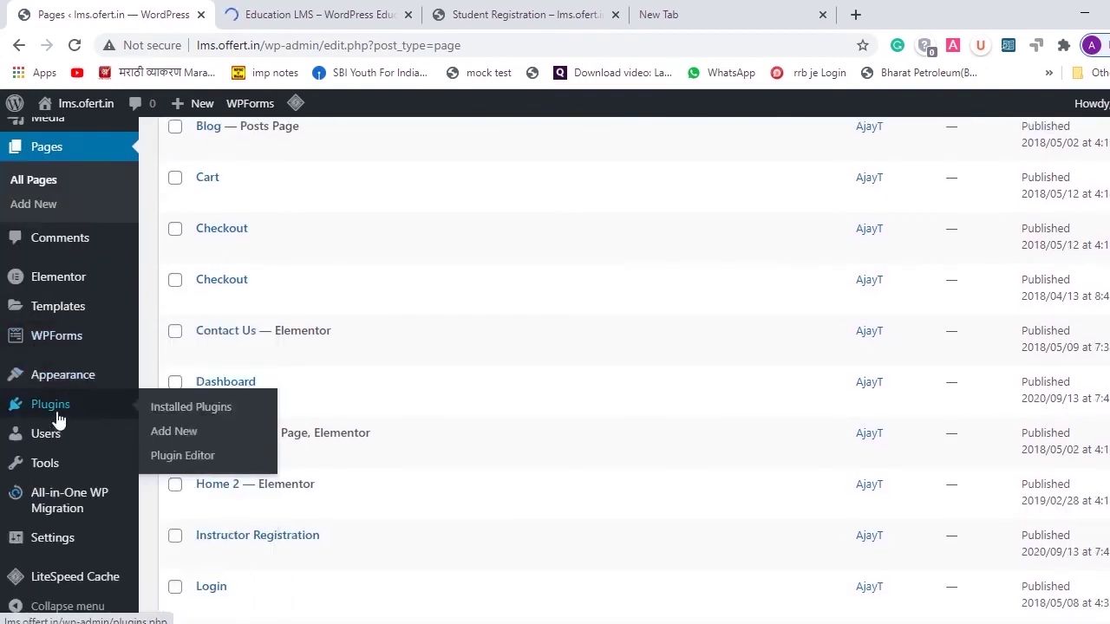
# - Search for 'contact form 7', then install and activate the Contact Form 7 plugin
pyautogui.click(180, 439)
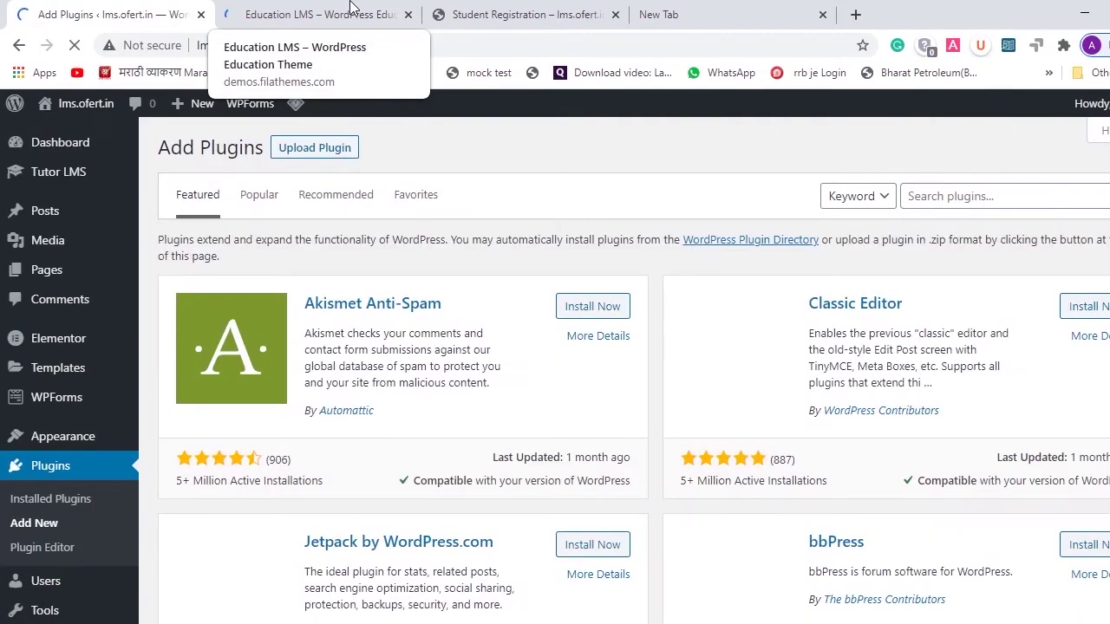
pyautogui.click(1042, 197)
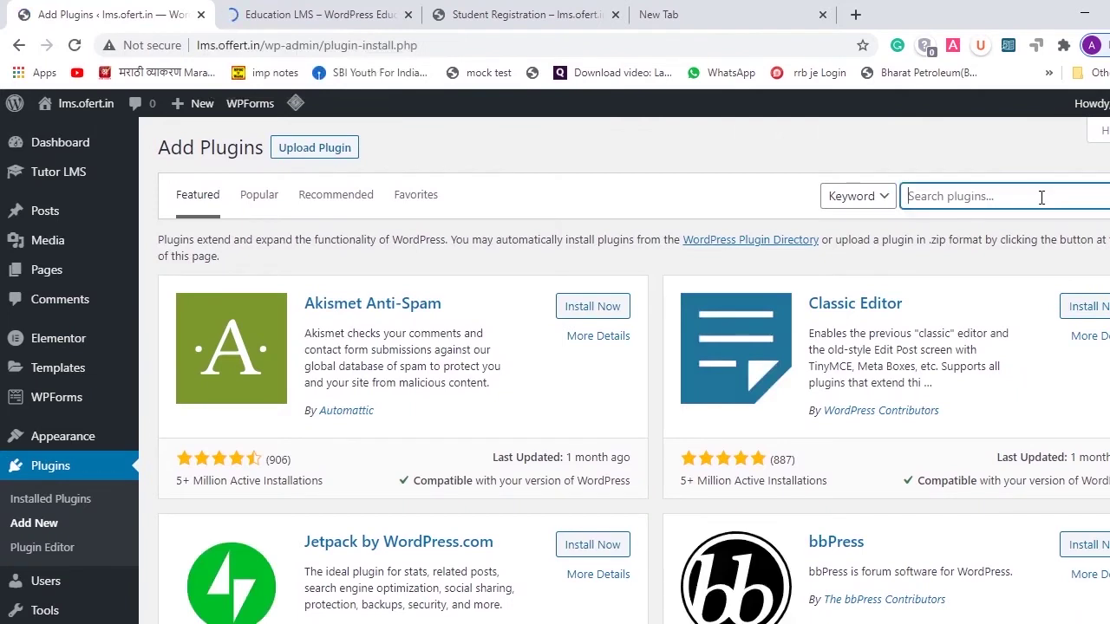
pyautogui.write('contact form ')
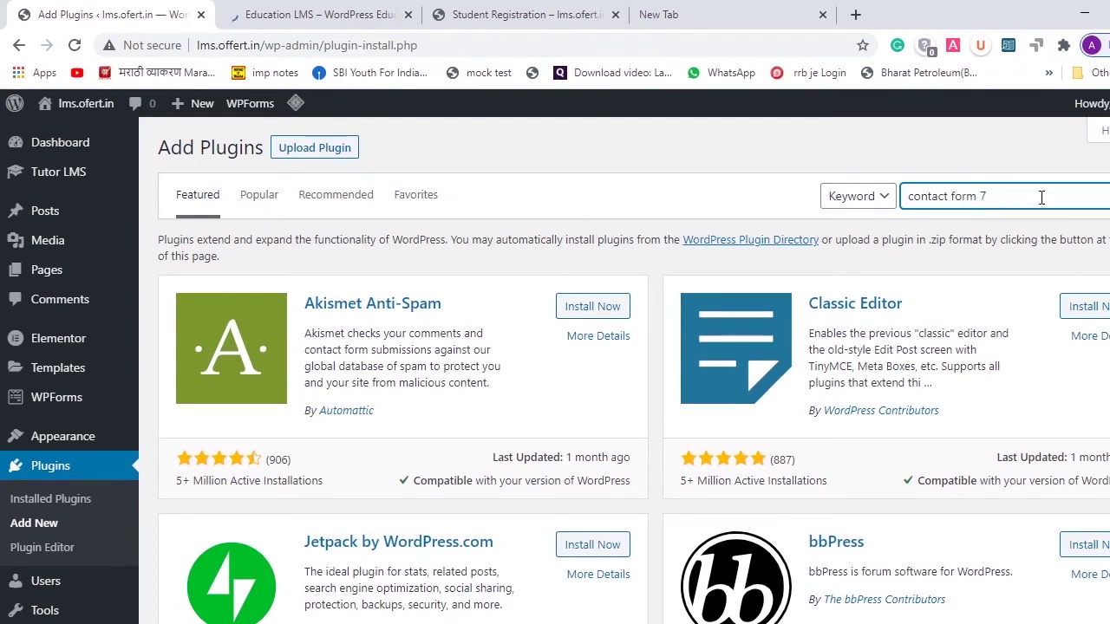
pyautogui.write('7')
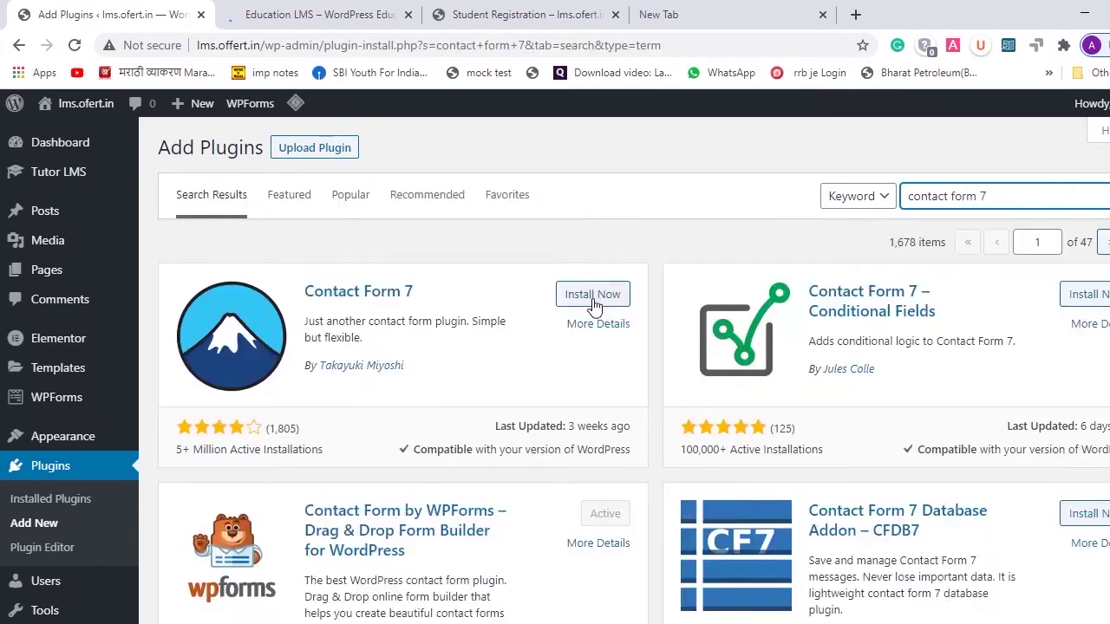
pyautogui.click(593, 300)
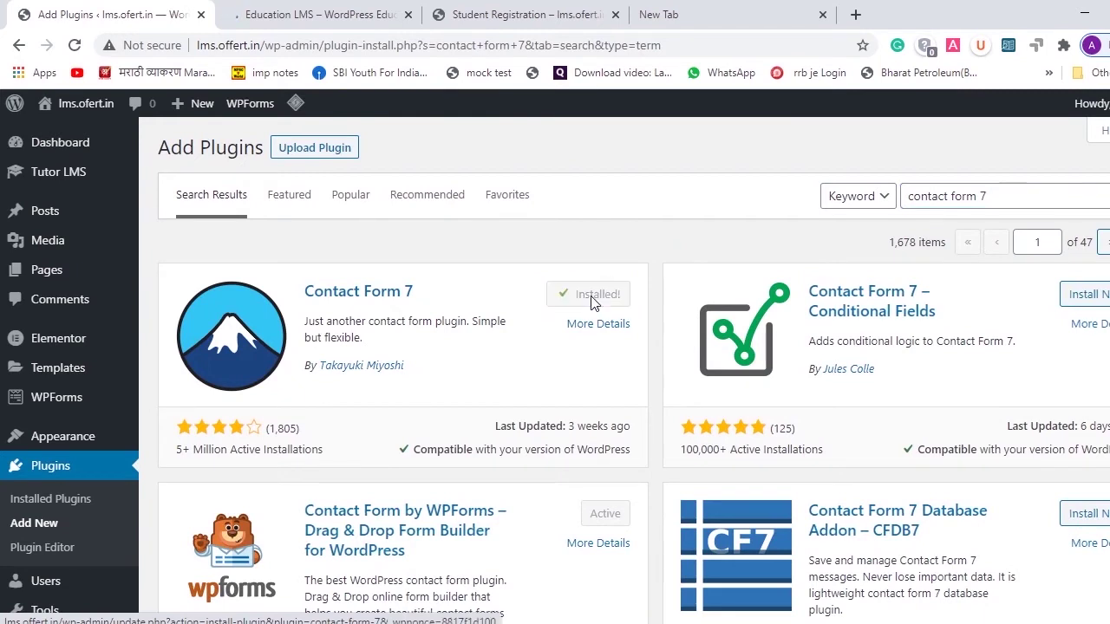
pyautogui.click(595, 300)
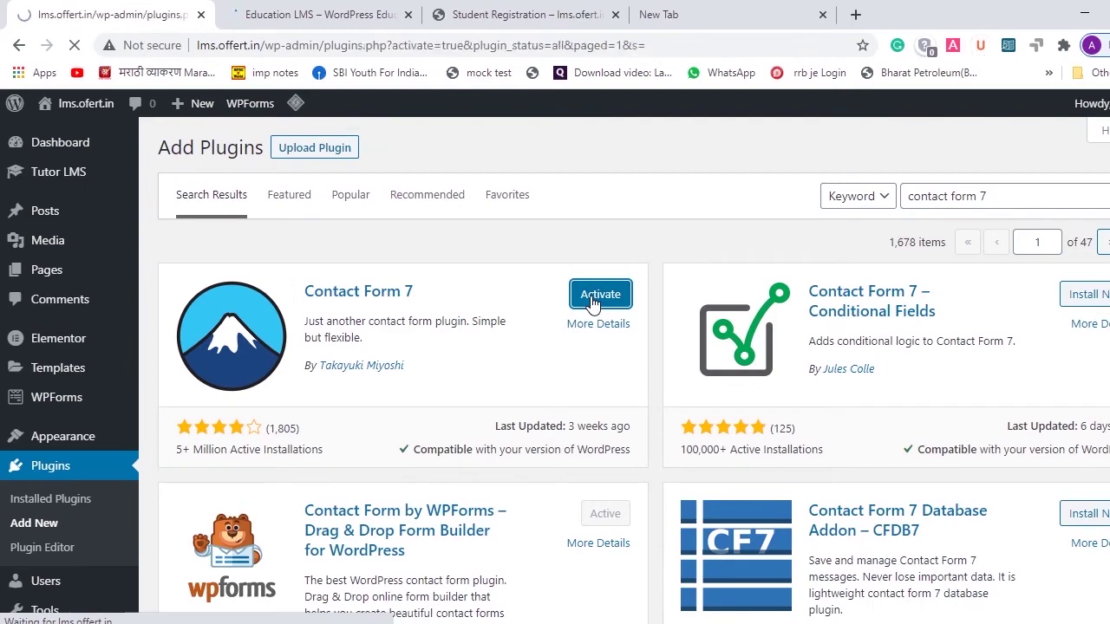
pyautogui.scroll(-5, 594, 303)
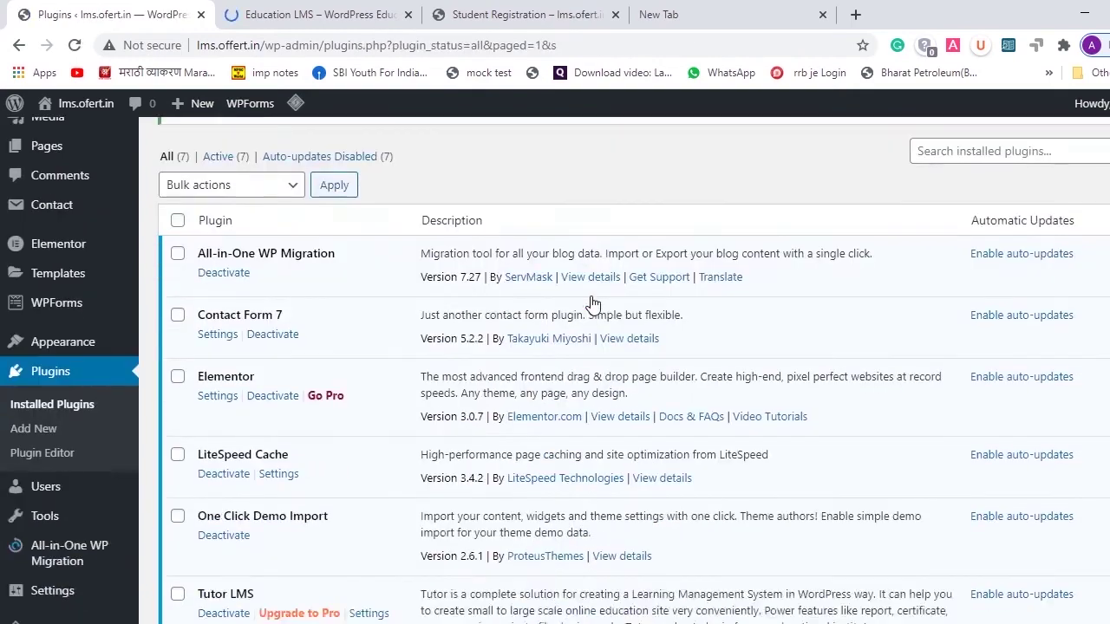
# - Reload the installed Plugins list and start a new form via Contact > Add New
pyautogui.scroll(2, 593, 303)
pyautogui.scroll(-2, 568, 235)
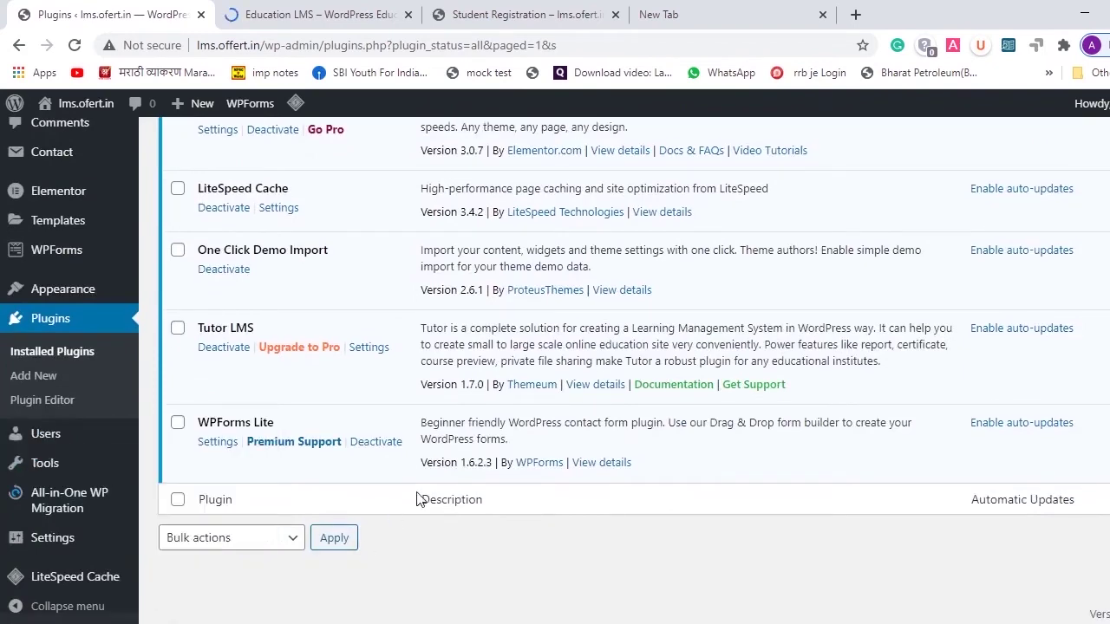
pyautogui.scroll(5, 416, 501)
pyautogui.scroll(-3, 525, 248)
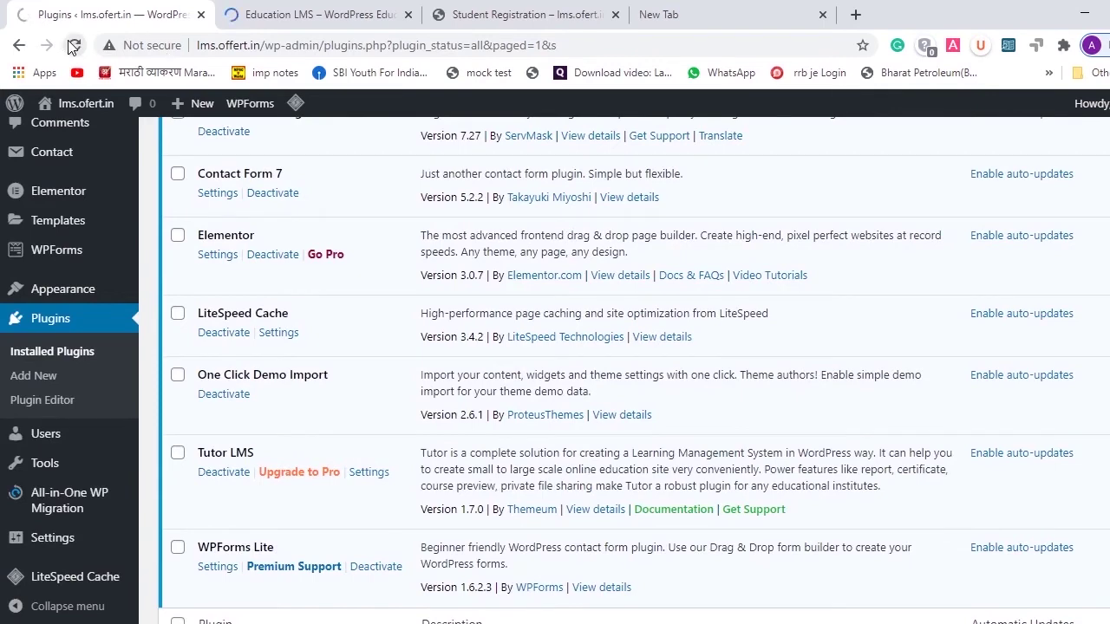
pyautogui.click(209, 332)
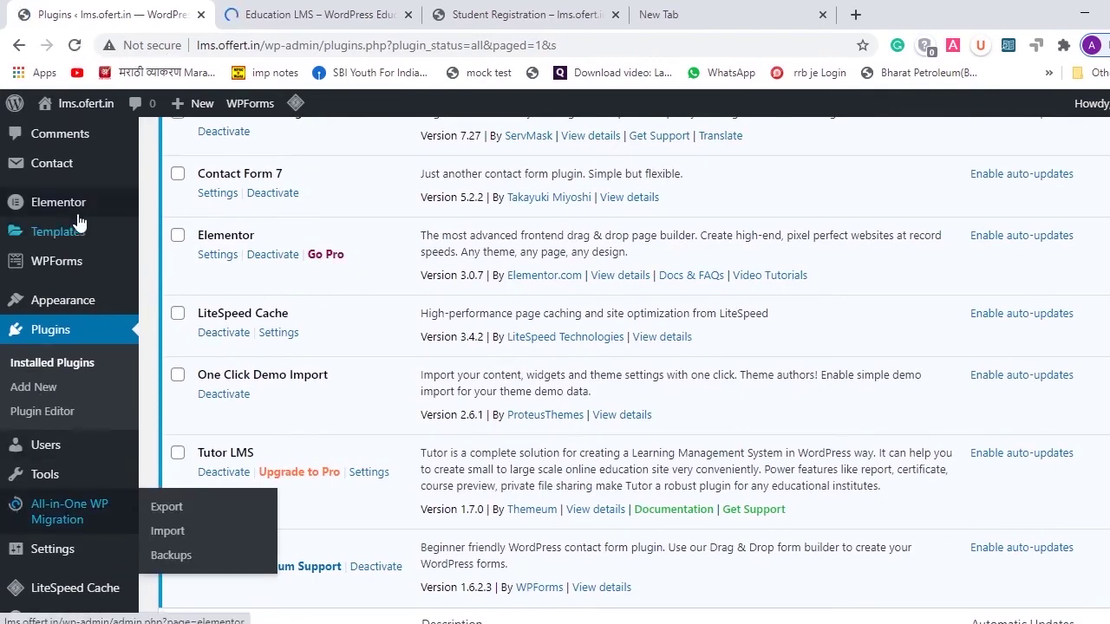
pyautogui.scroll(2, 63, 181)
pyautogui.moveTo(35, 344)
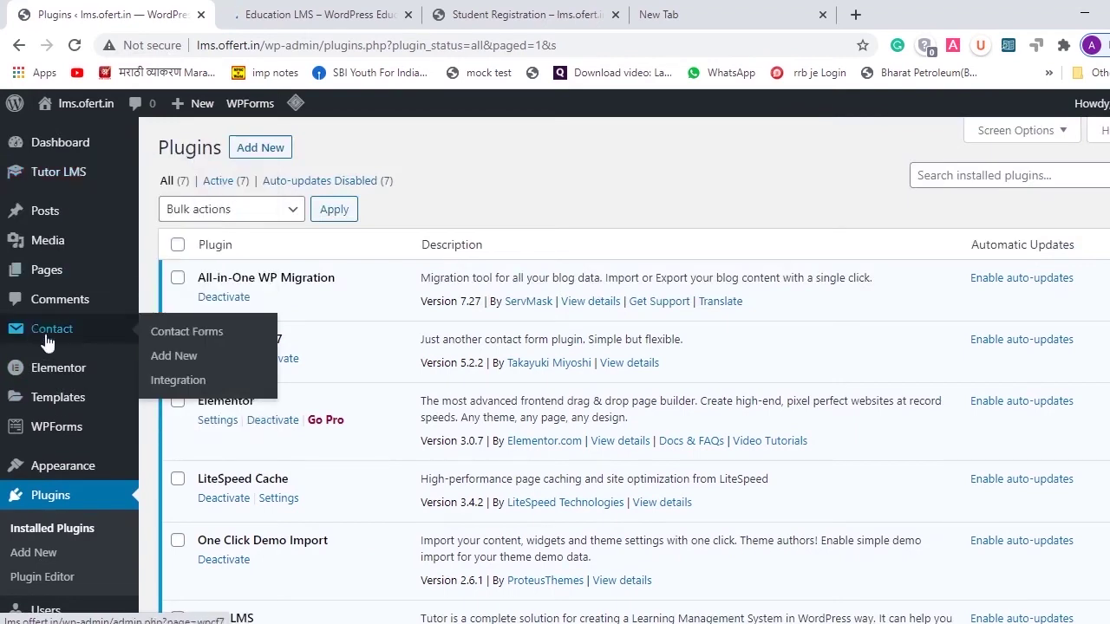
pyautogui.click(171, 357)
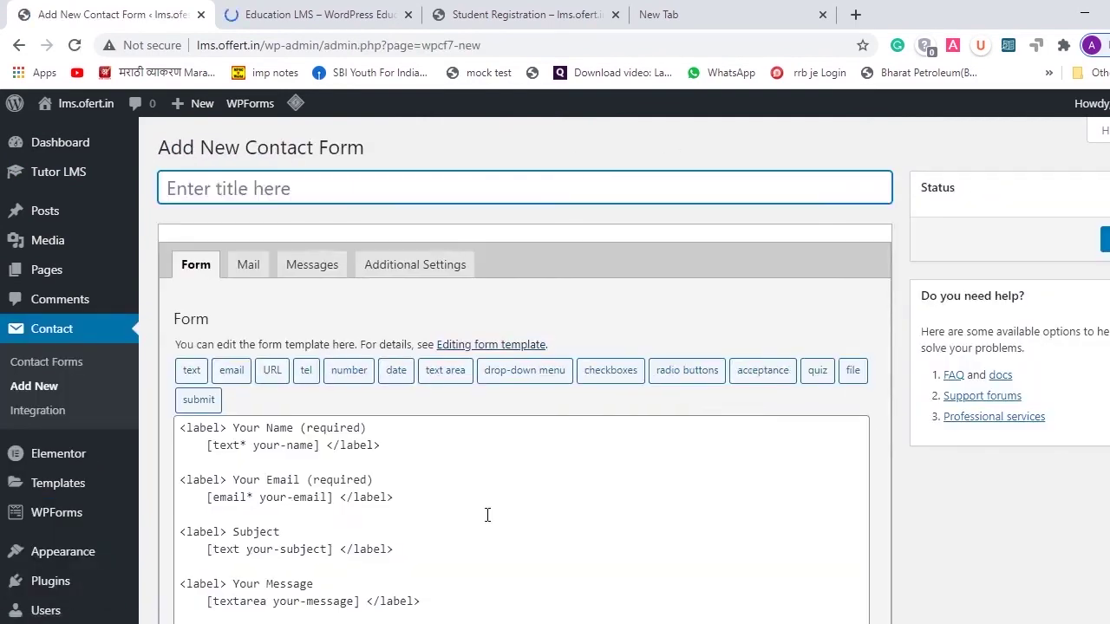
# - Name the new contact form 'contact form'
pyautogui.scroll(-3, 496, 495)
pyautogui.scroll(2, 560, 396)
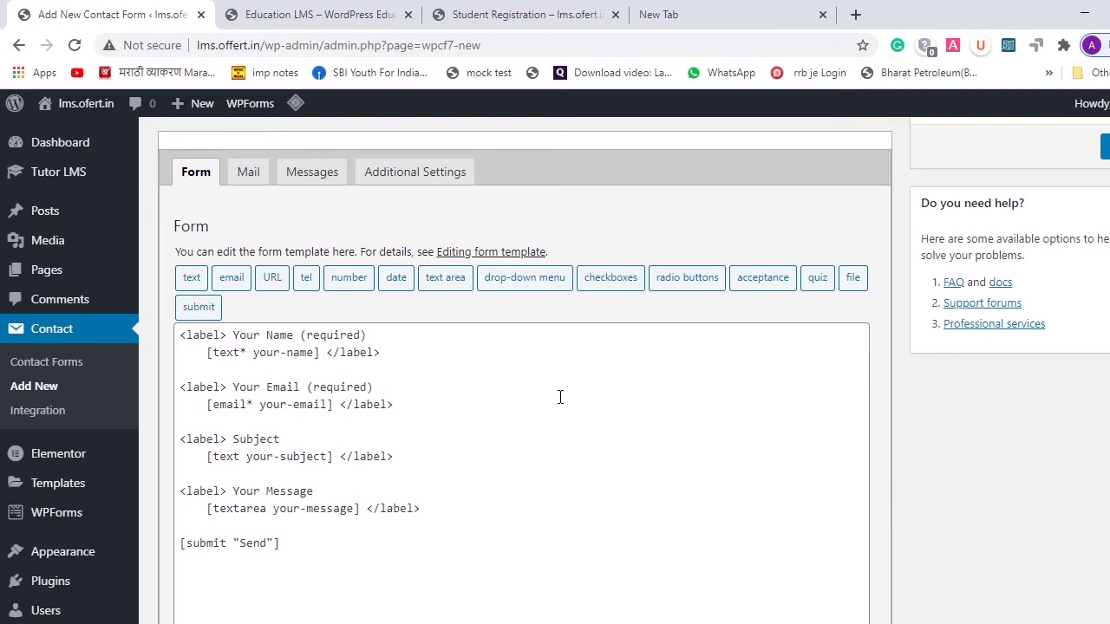
pyautogui.scroll(1, 560, 397)
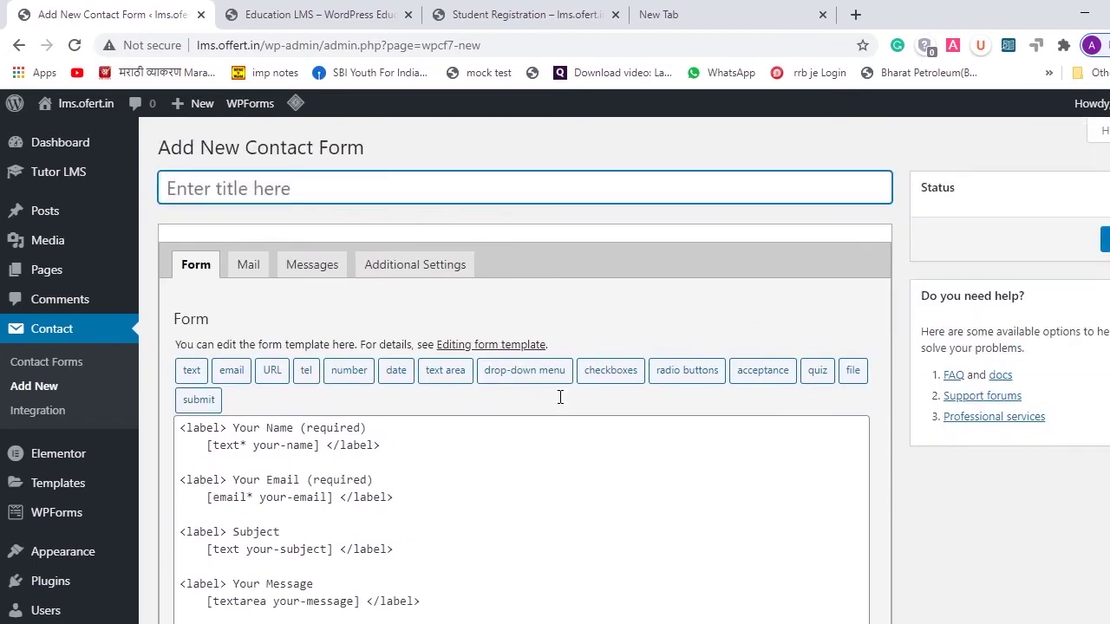
pyautogui.scroll(-2, 560, 397)
pyautogui.scroll(2, 560, 399)
pyautogui.write('contact for')
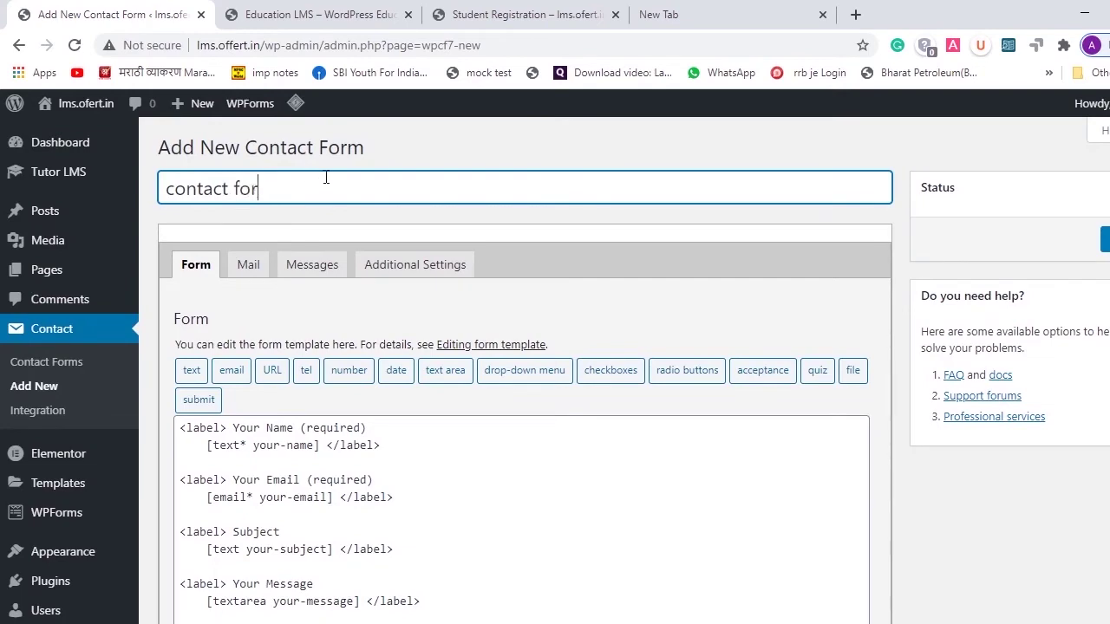
pyautogui.write('m')
# - Check the recipient address on the Mail tab and save the form
pyautogui.click(247, 274)
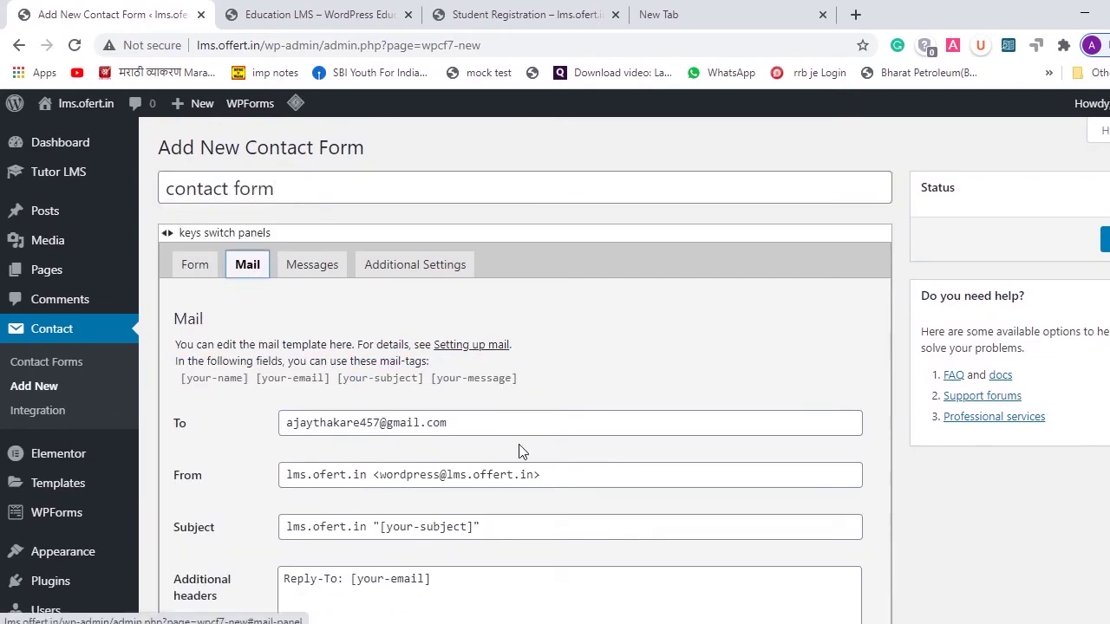
pyautogui.scroll(-4, 520, 444)
pyautogui.scroll(3, 520, 444)
pyautogui.scroll(-1, 520, 445)
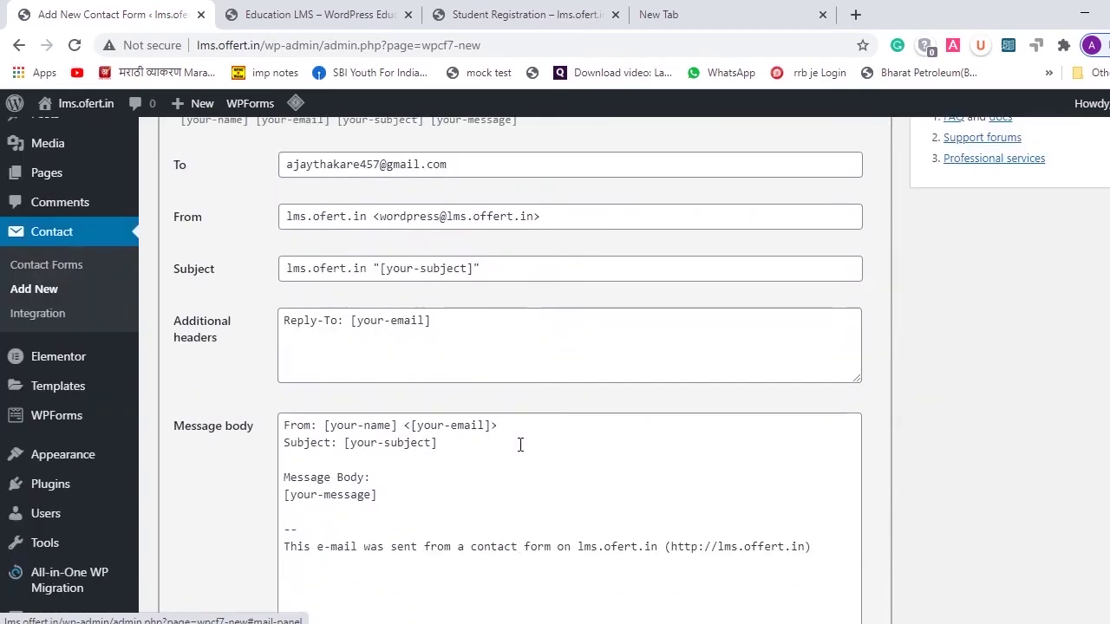
pyautogui.scroll(1, 520, 445)
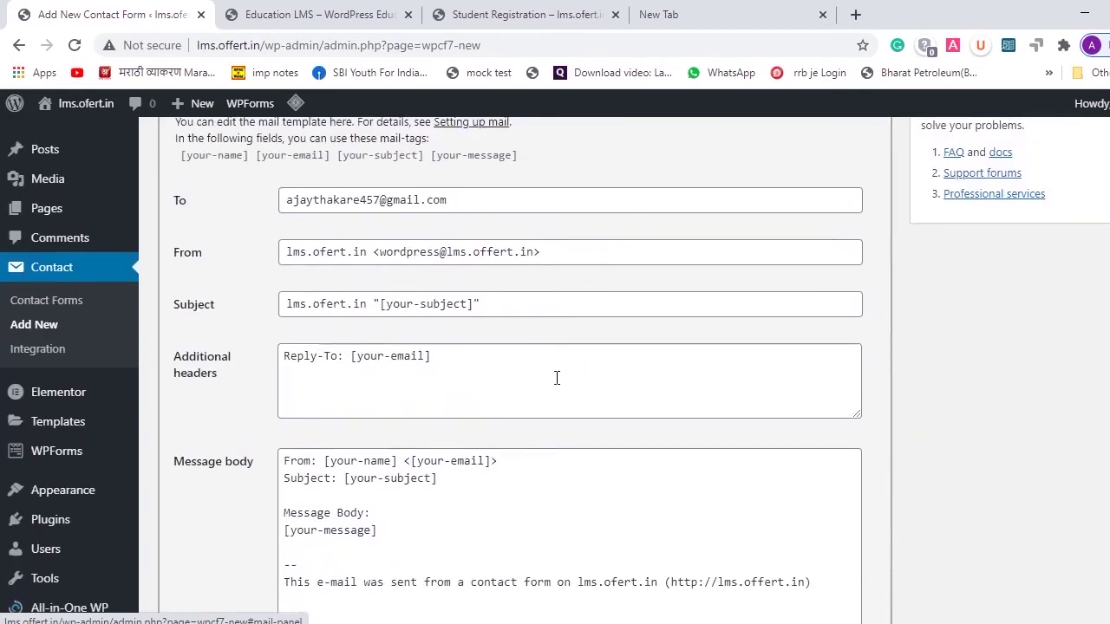
pyautogui.click(460, 202)
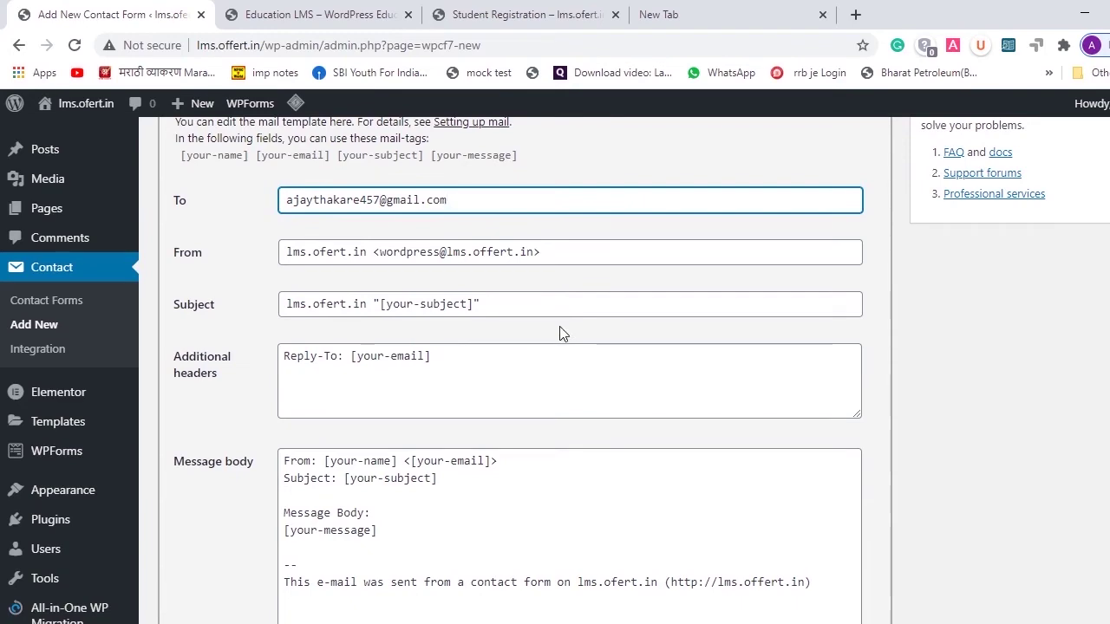
pyautogui.scroll(-2, 619, 203)
pyautogui.scroll(4, 620, 203)
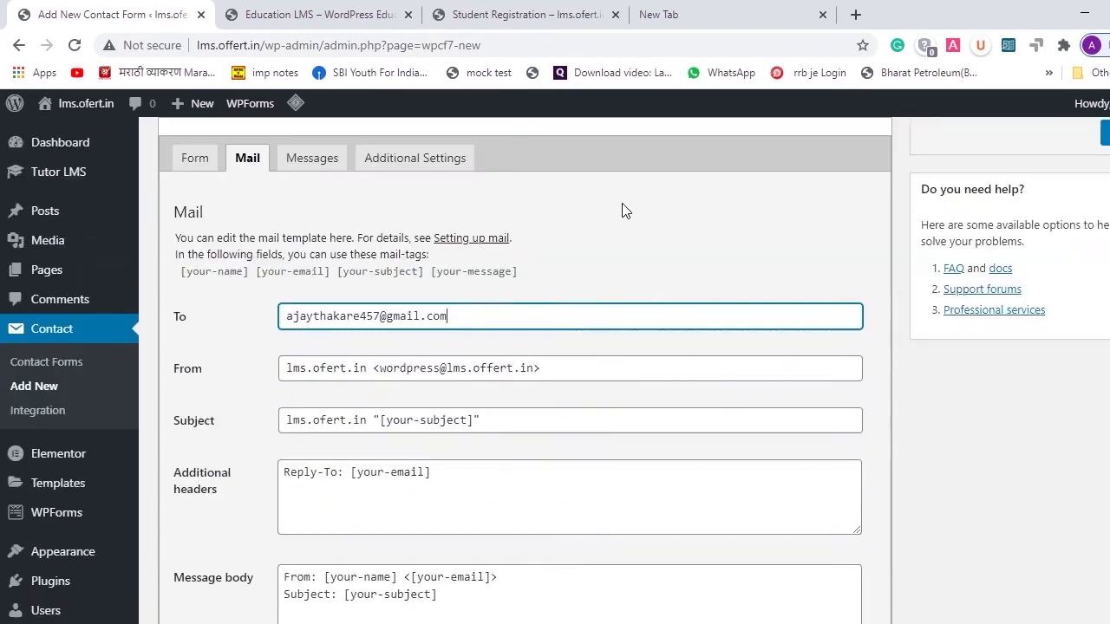
pyautogui.scroll(-4, 361, 286)
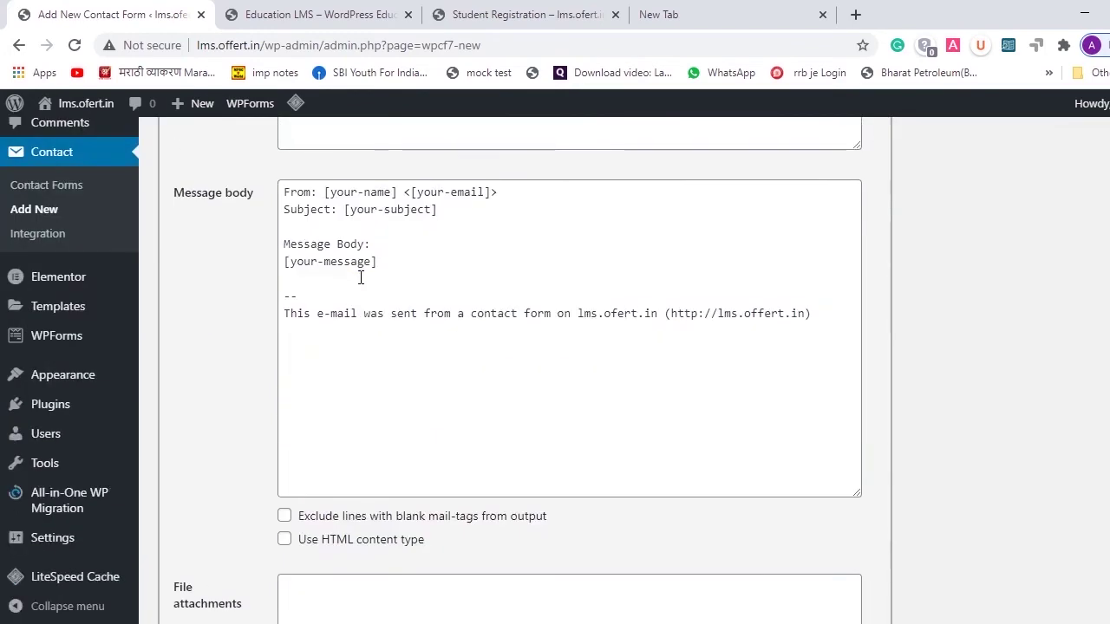
pyautogui.scroll(-3, 361, 277)
pyautogui.click(179, 549)
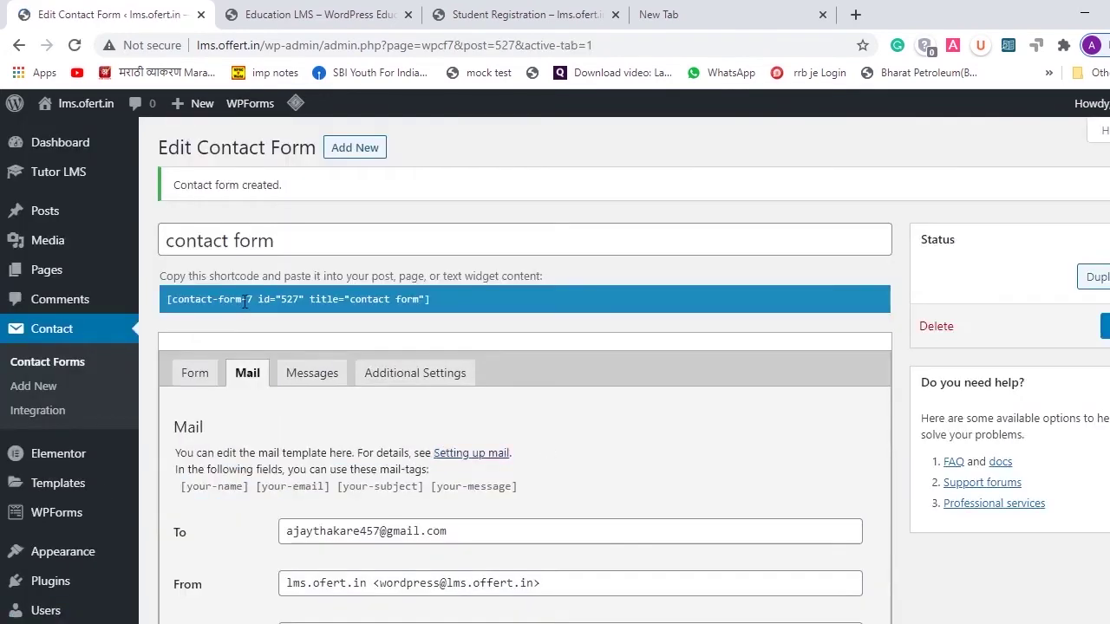
# - Copy the form's shortcode and open Pages > All Pages in a new browser tab
pyautogui.click(245, 300)
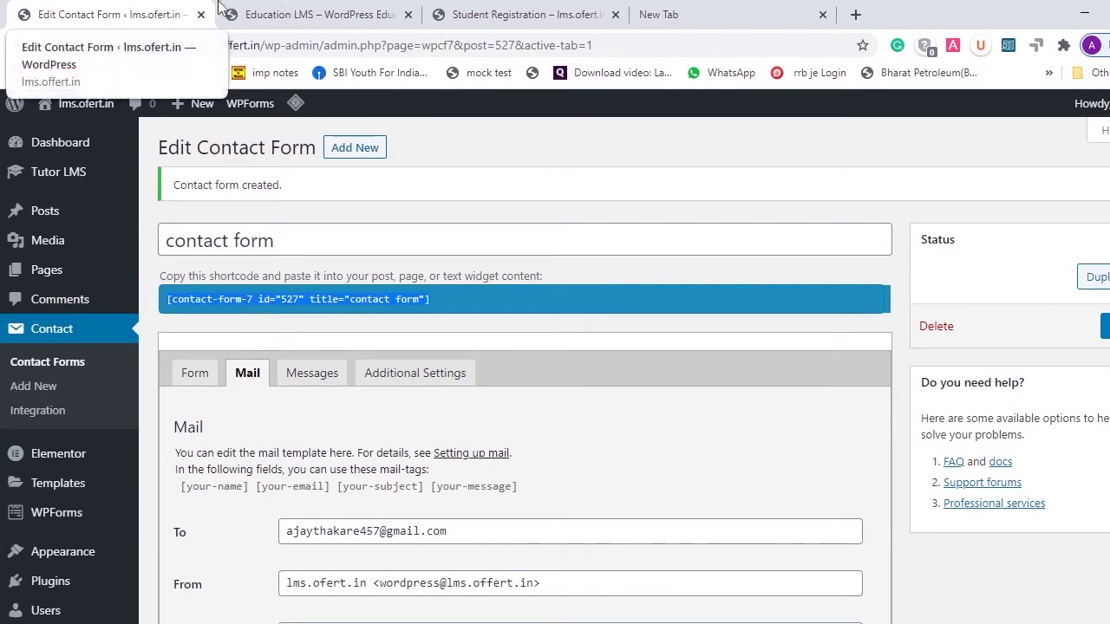
pyautogui.moveTo(125, 263)
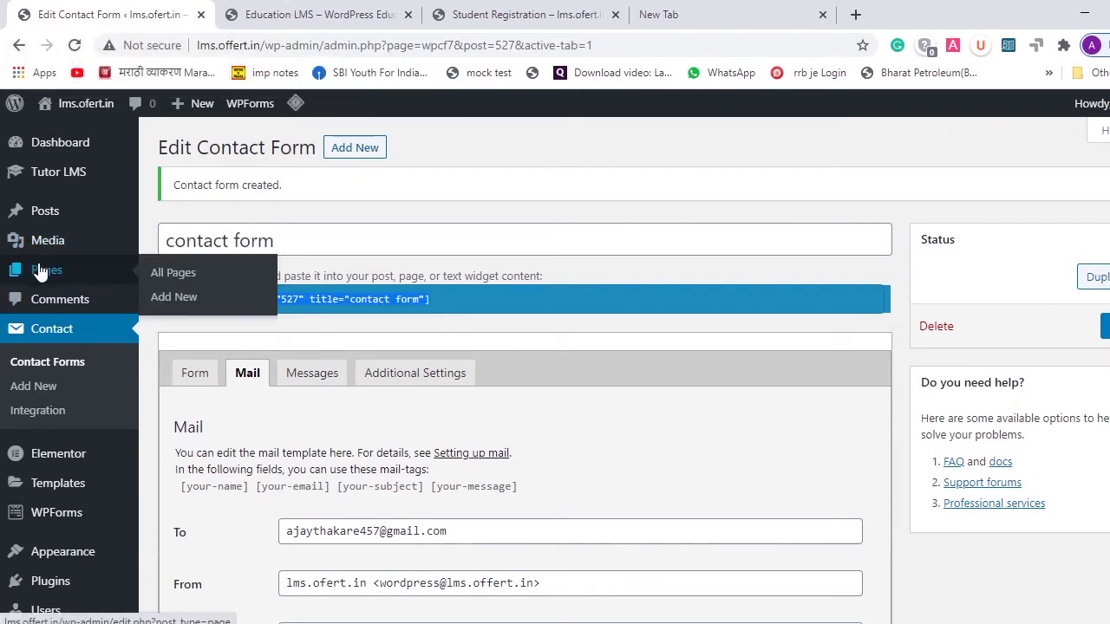
pyautogui.rightClick(161, 276)
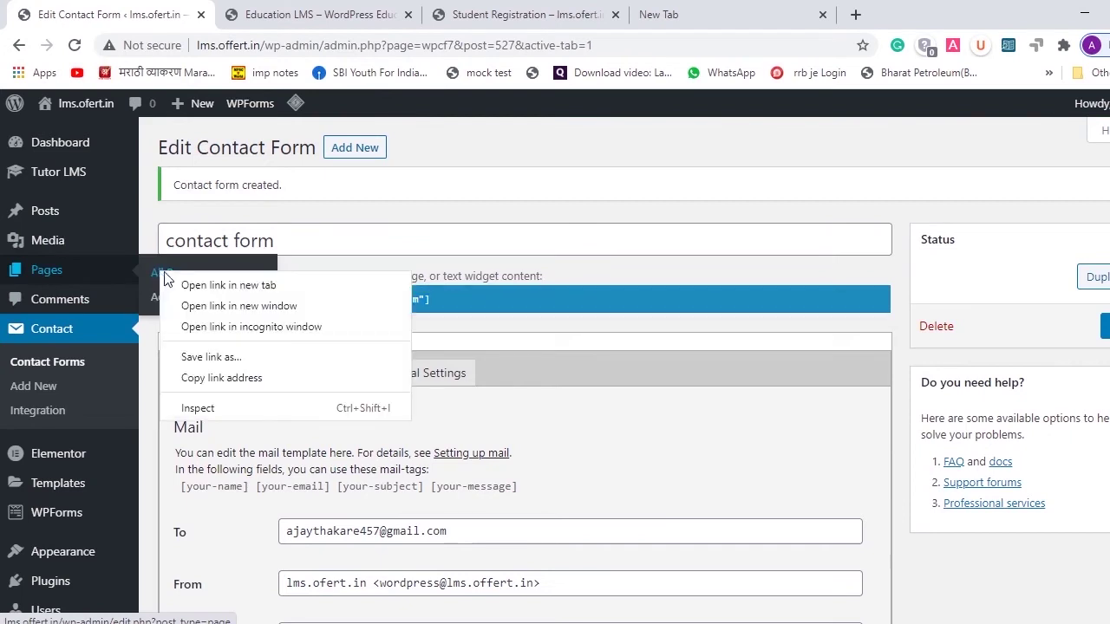
pyautogui.click(191, 291)
pyautogui.click(359, 8)
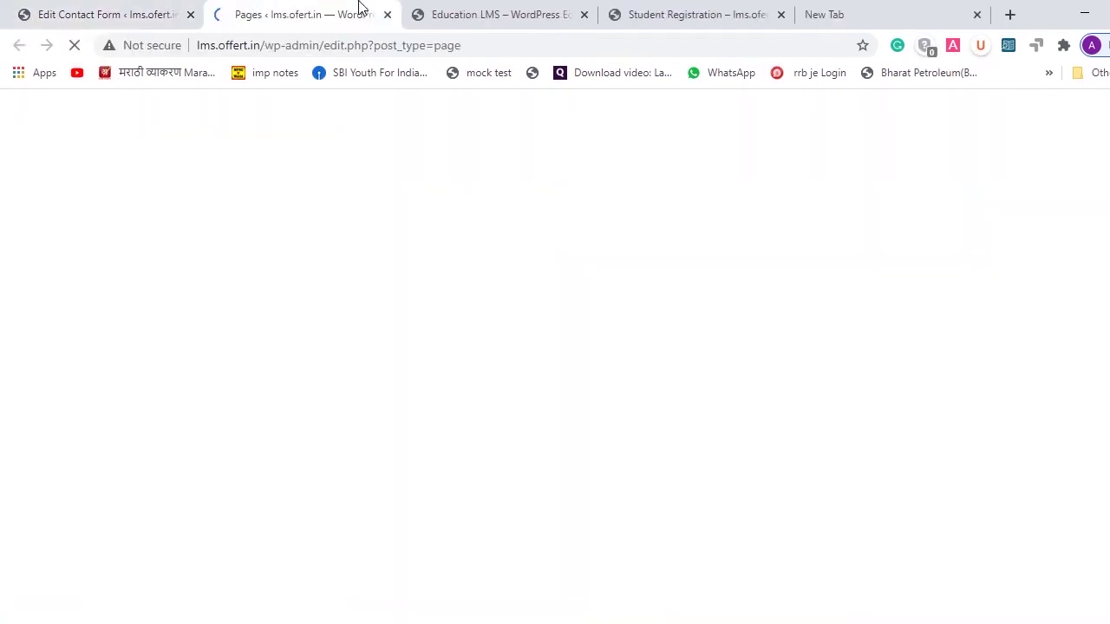
pyautogui.scroll(-3, 441, 370)
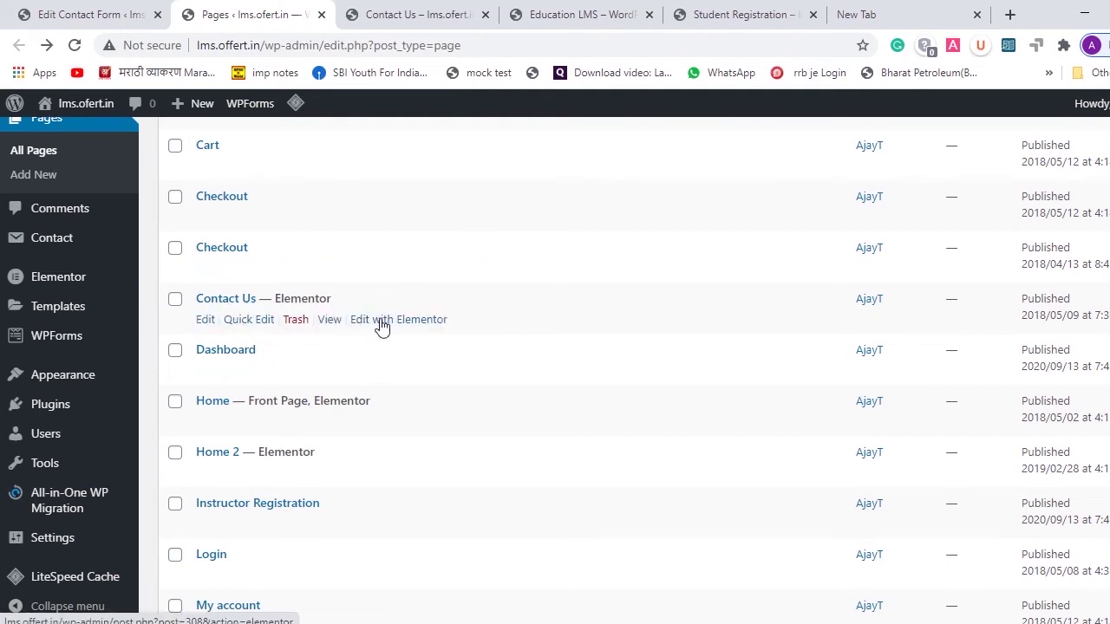
# - Switch to the live Contact Us page and launch Edit with Elementor
pyautogui.click(613, 12)
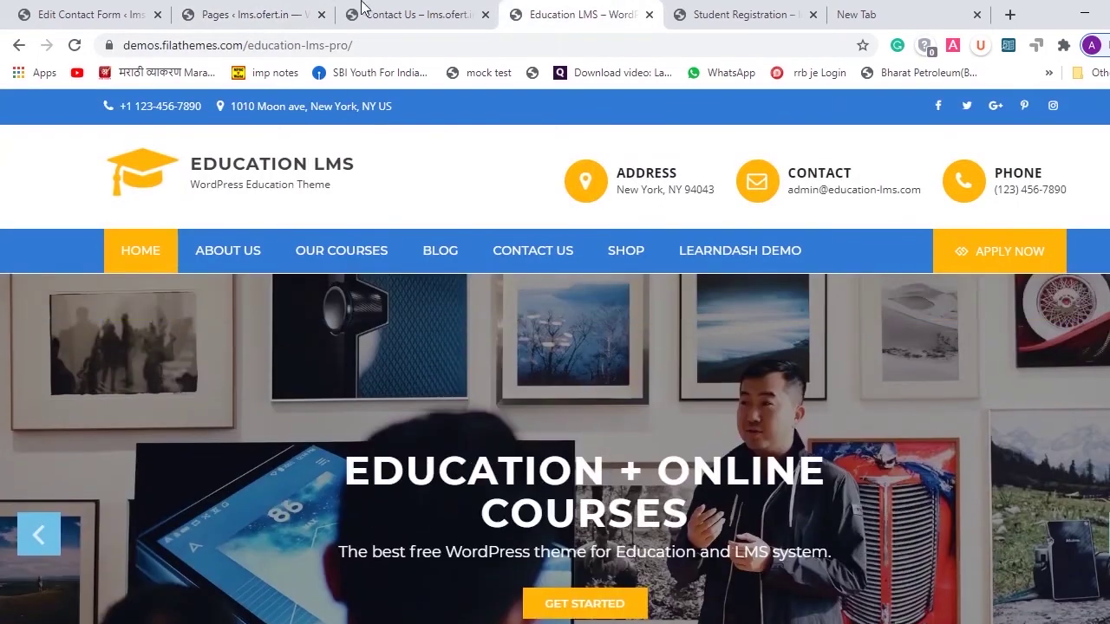
pyautogui.click(364, 9)
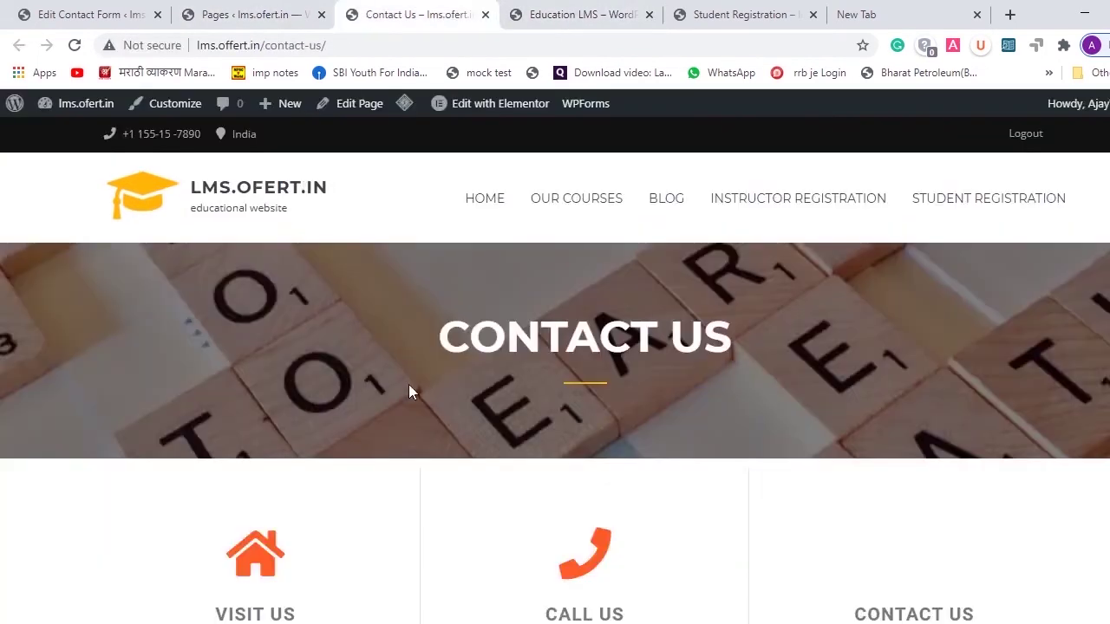
pyautogui.scroll(-6, 408, 390)
pyautogui.scroll(6, 408, 389)
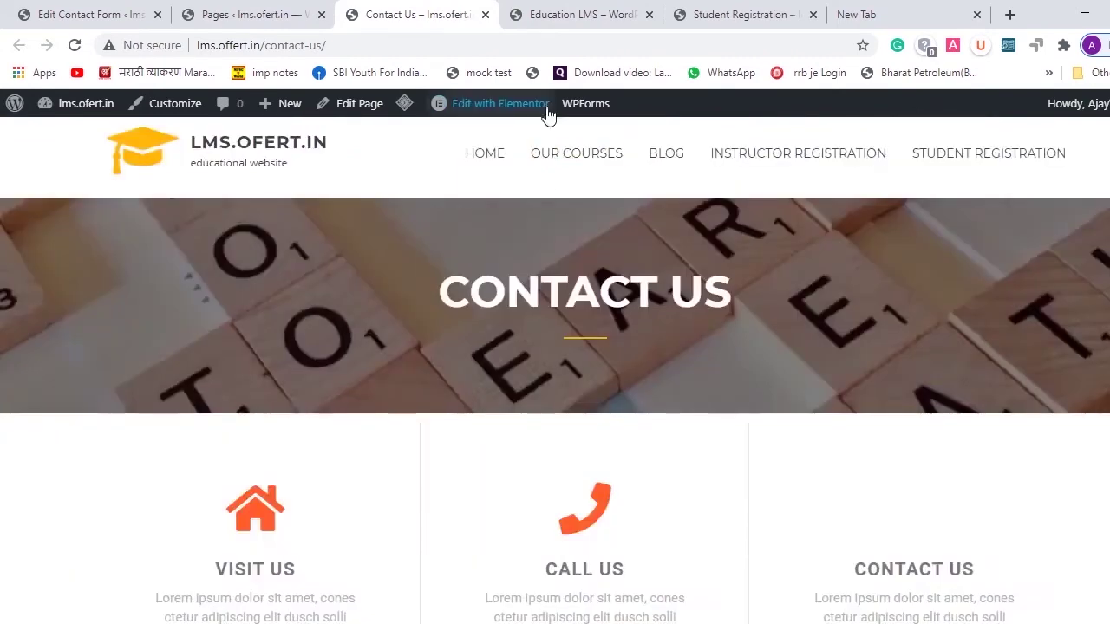
pyautogui.click(517, 108)
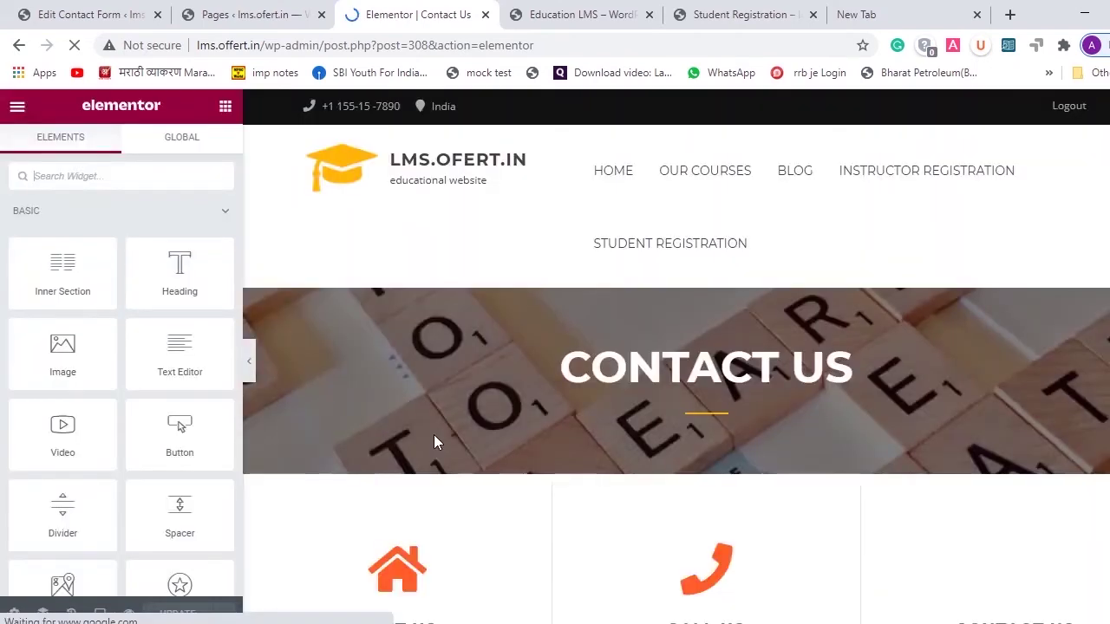
# - Insert a new two-column section just above the map on the Contact Us page
pyautogui.scroll(-3, 534, 376)
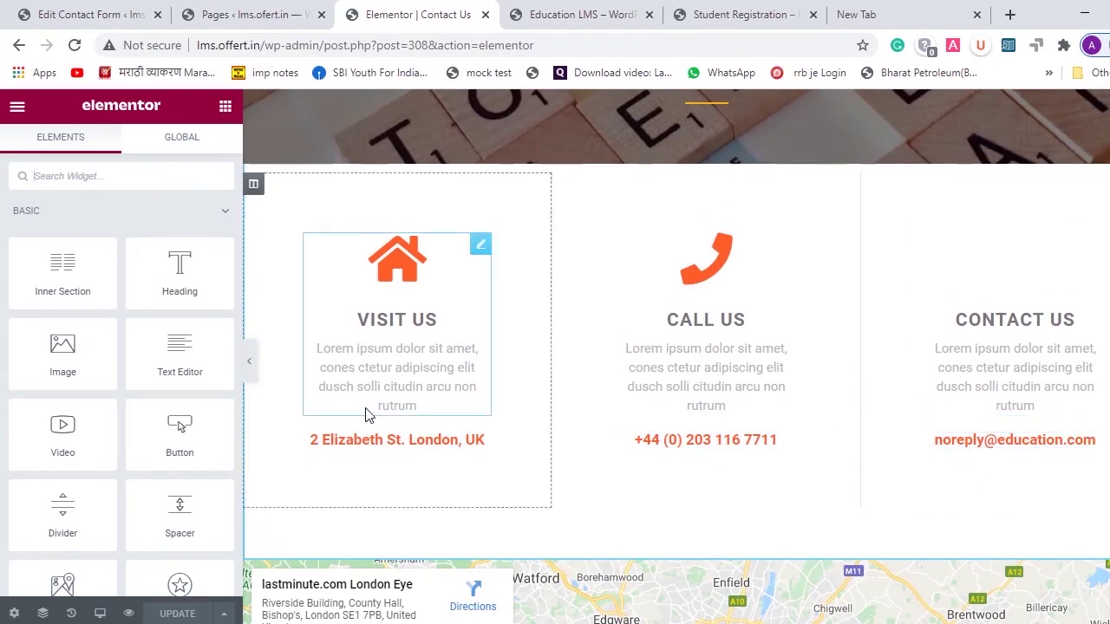
pyautogui.scroll(-2, 515, 446)
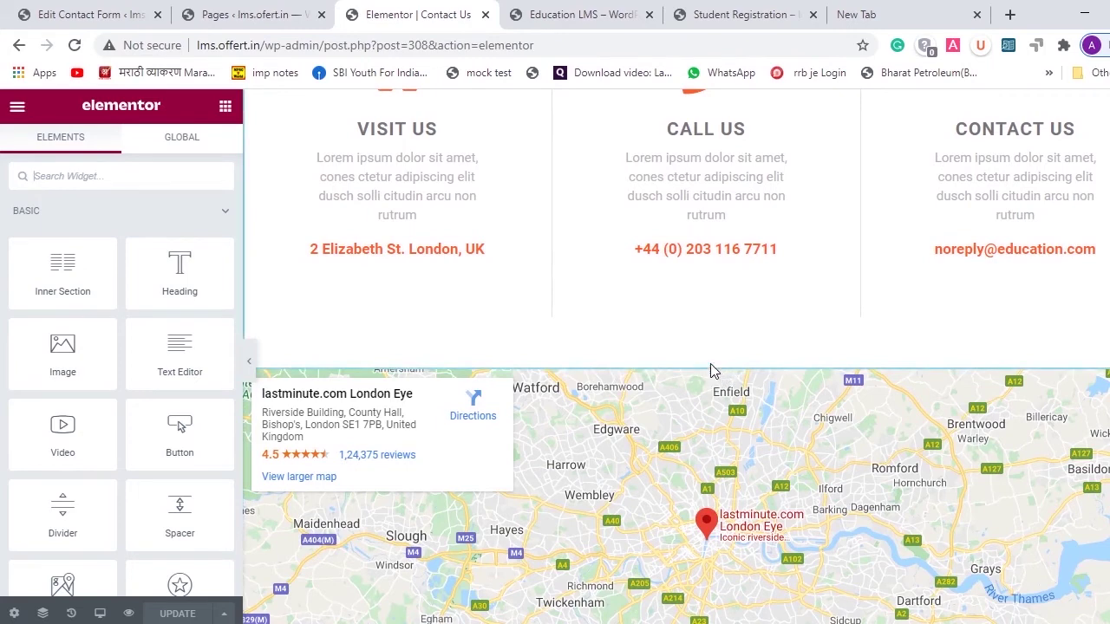
pyautogui.moveTo(717, 362)
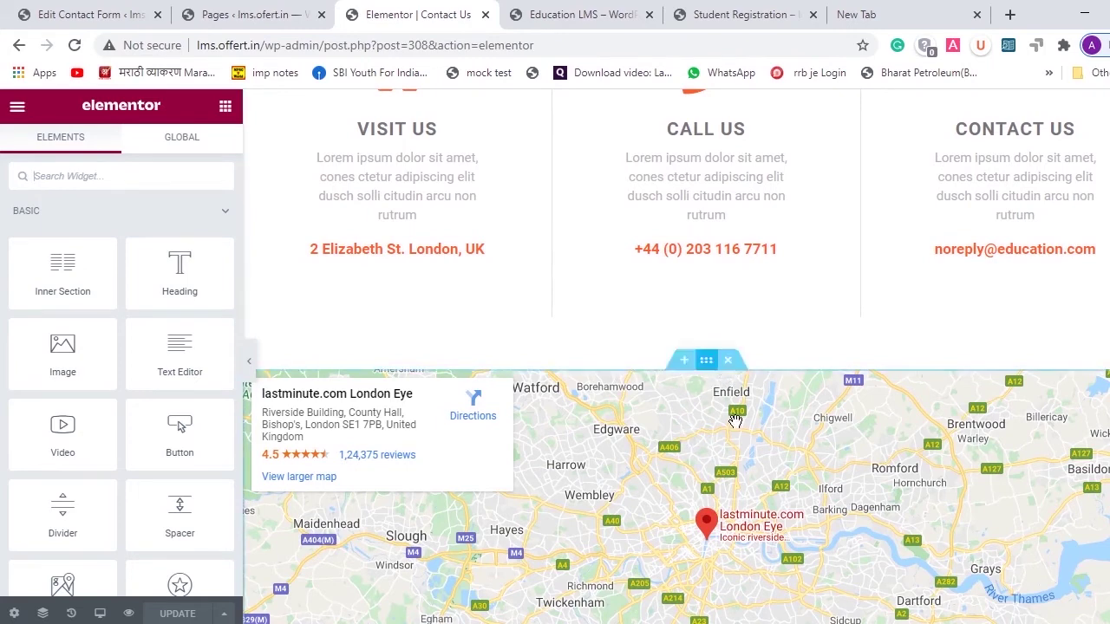
pyautogui.click(684, 363)
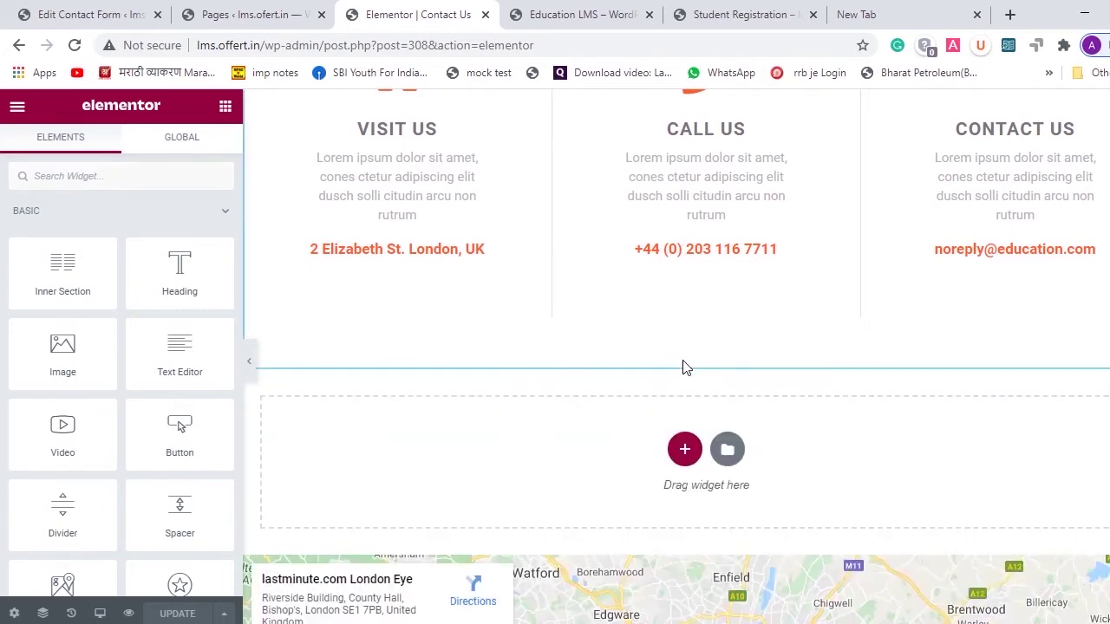
pyautogui.click(685, 450)
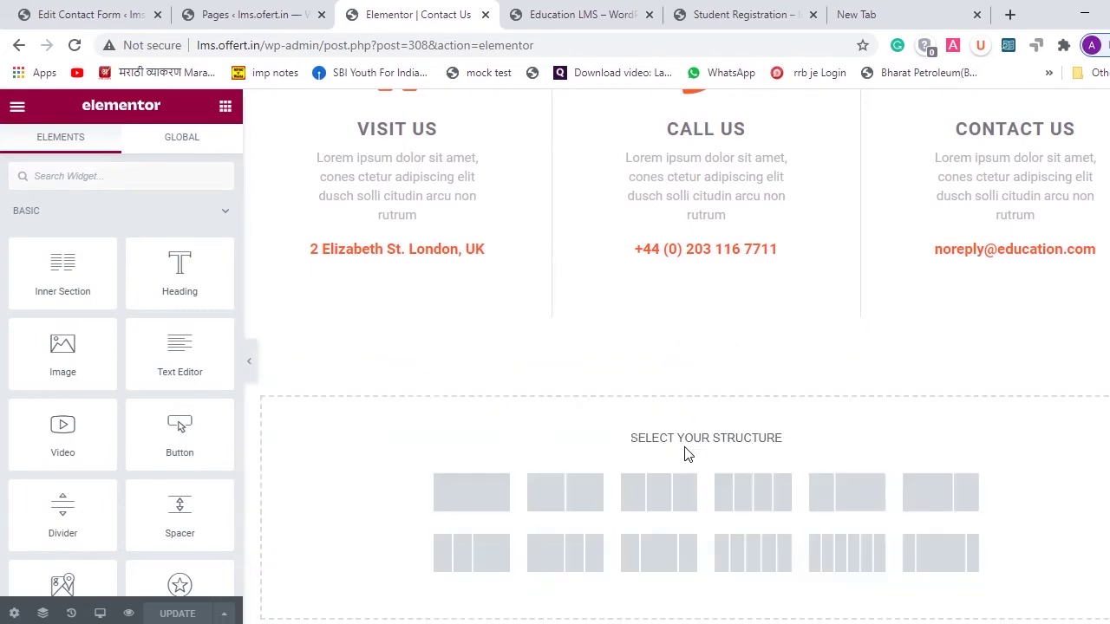
pyautogui.click(572, 491)
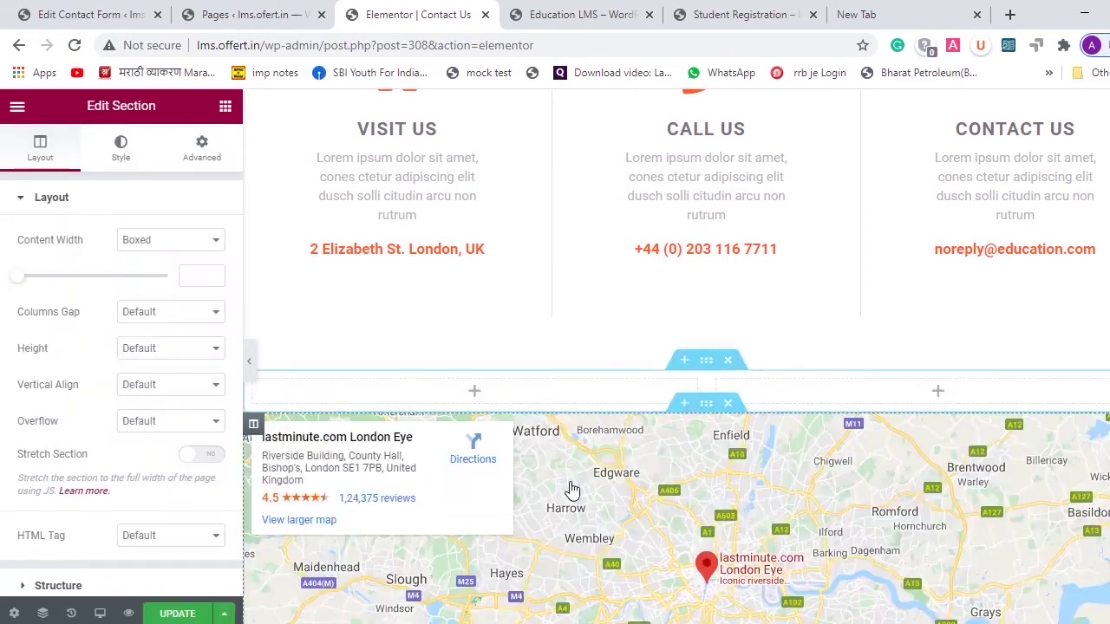
# - Bring back the Elements panel and search the widgets for 'sho'
pyautogui.click(564, 403)
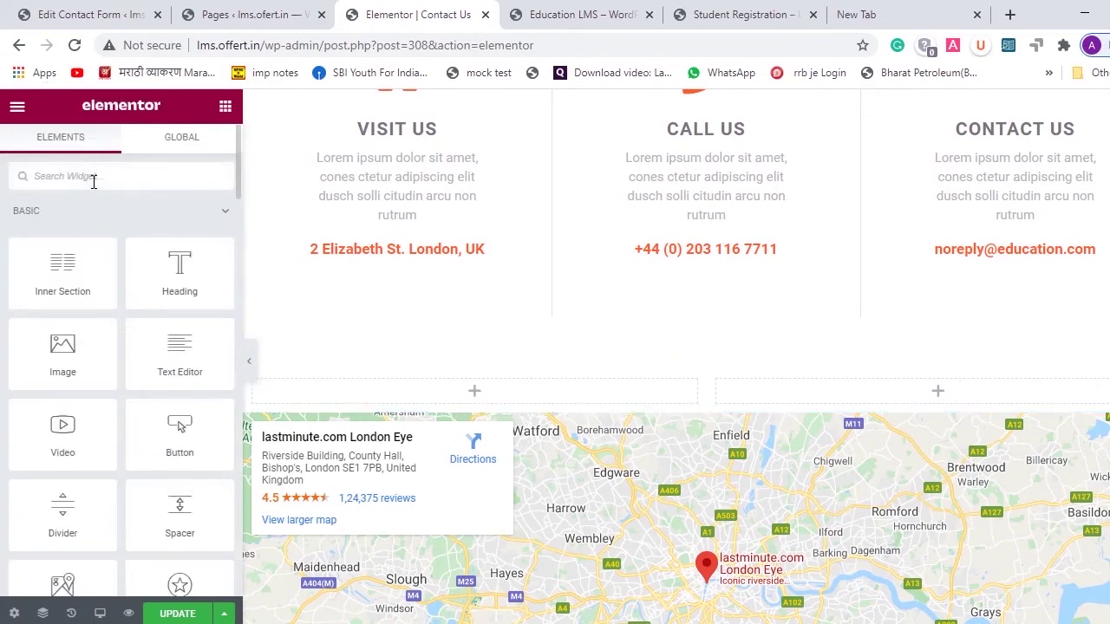
pyautogui.click(93, 177)
pyautogui.write('short')
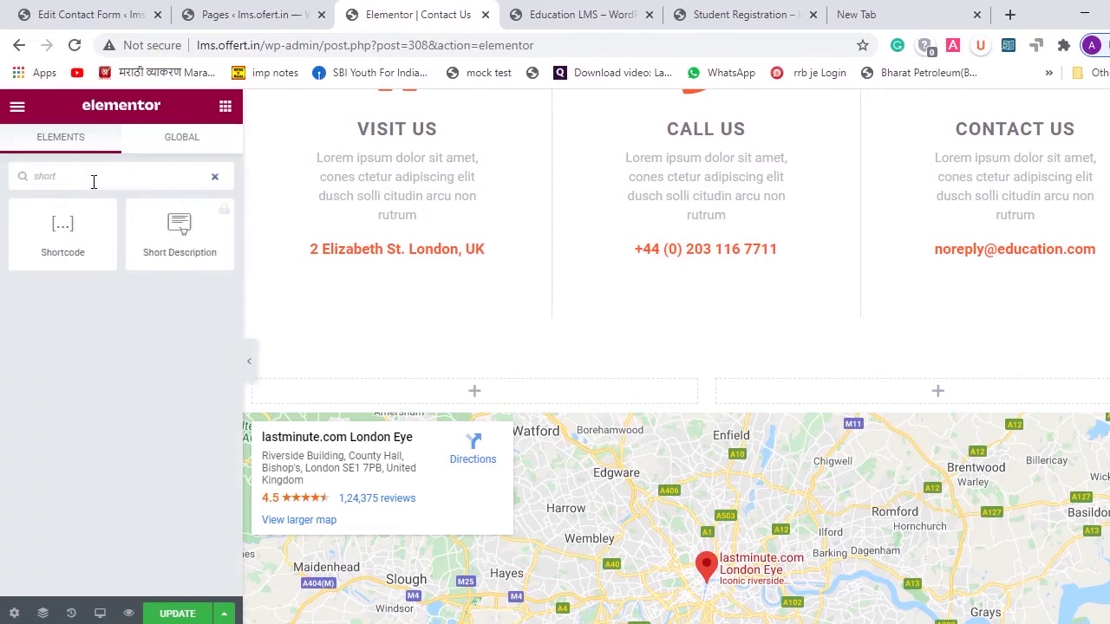
# - Drop a Shortcode widget in the left column, paste the contact form shortcode, and apply it
pyautogui.moveTo(83, 233); pyautogui.dragTo(491, 393)
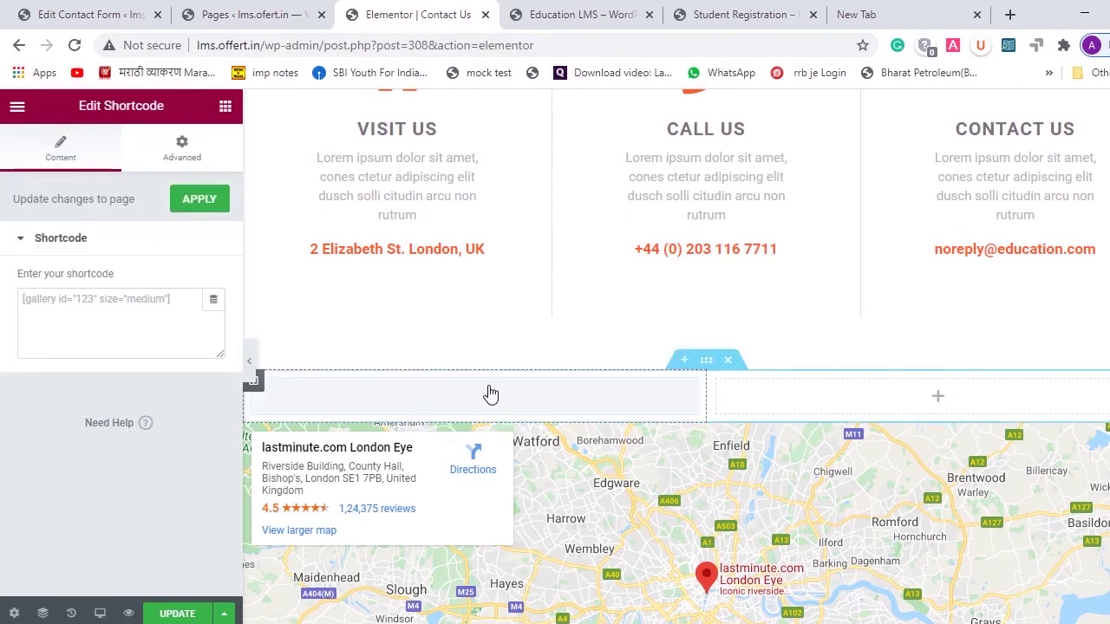
pyautogui.click(87, 318)
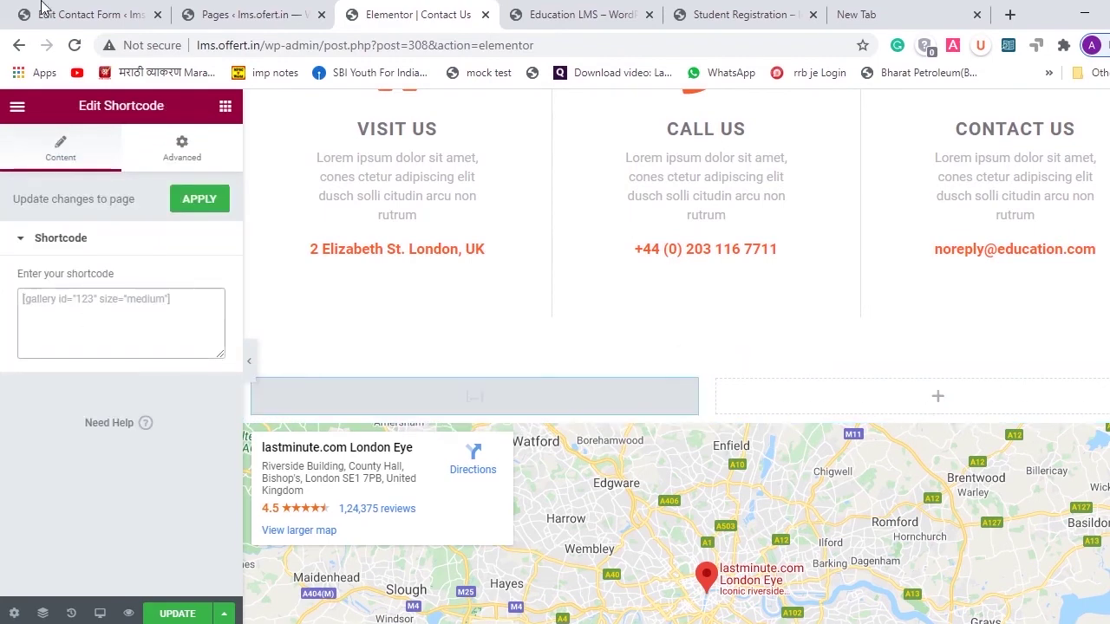
pyautogui.click(87, 15)
pyautogui.moveTo(164, 291)
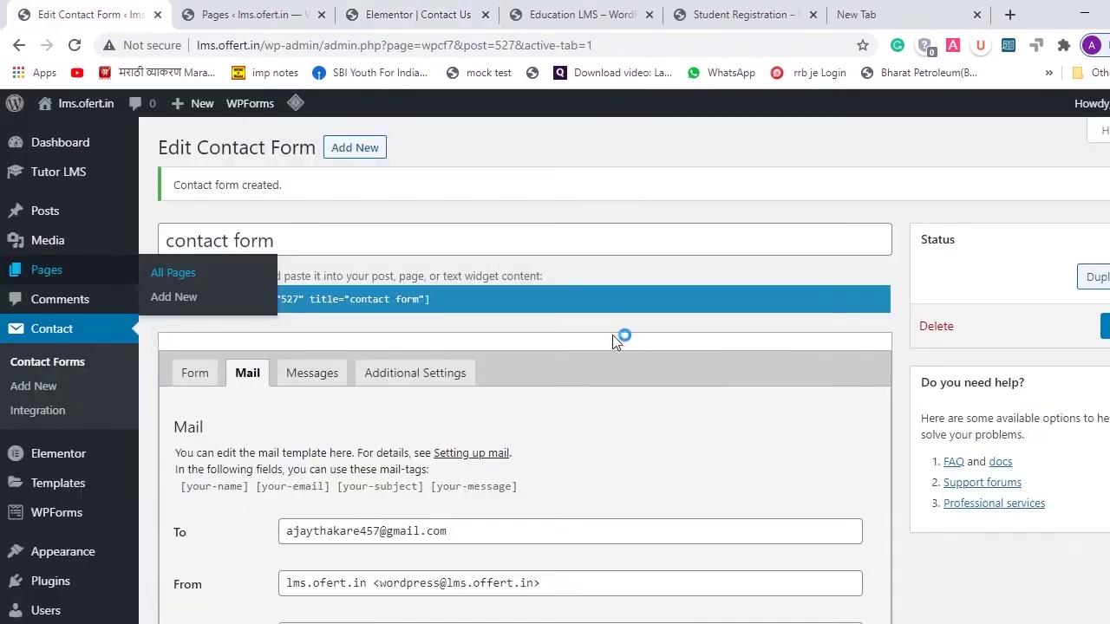
pyautogui.click(330, 295)
pyautogui.hotkey('ctrl', 'c')
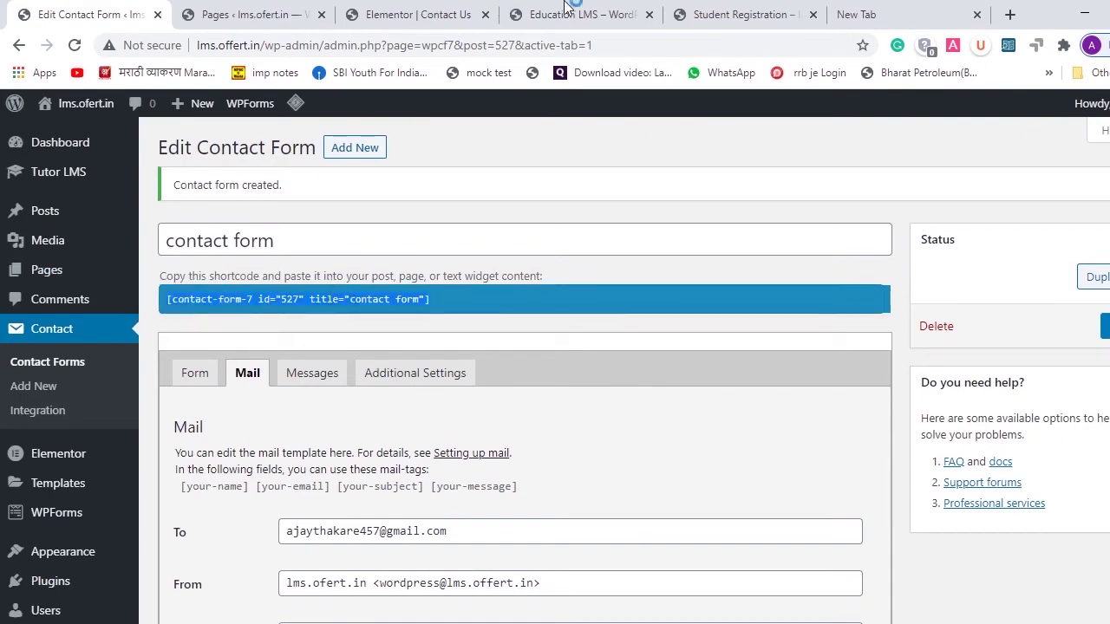
pyautogui.click(385, 7)
pyautogui.click(152, 345)
pyautogui.hotkey('ctrl', 'v')
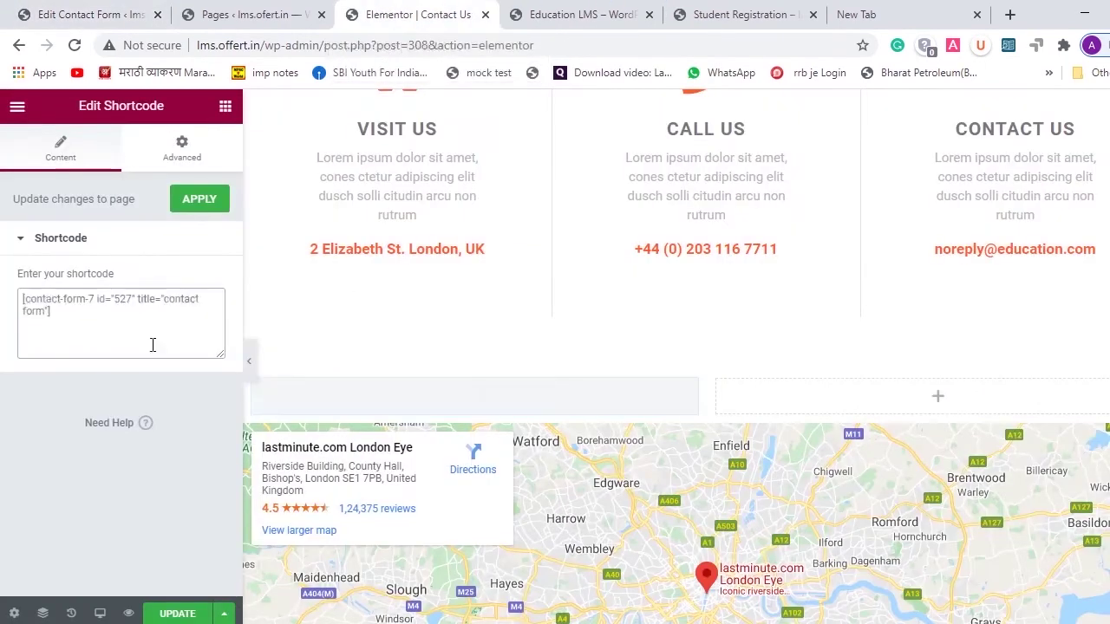
pyautogui.click(209, 212)
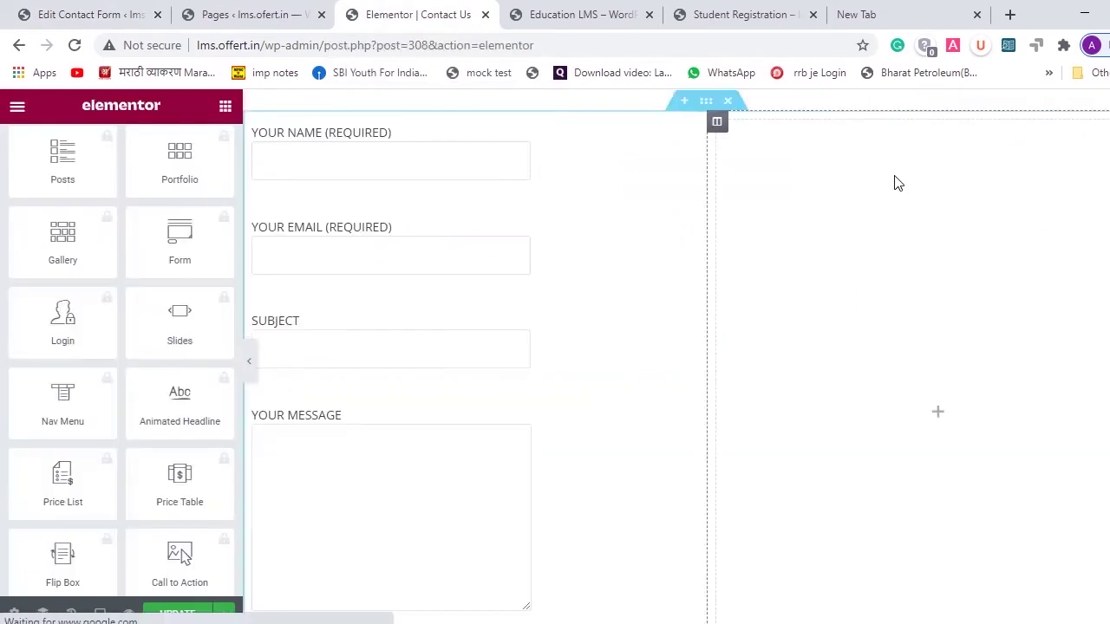
# - Confirm the Google Maps widget's location is still London Eye, London, United Kingdom
pyautogui.scroll(-1, 484, 266)
pyautogui.scroll(2, 484, 266)
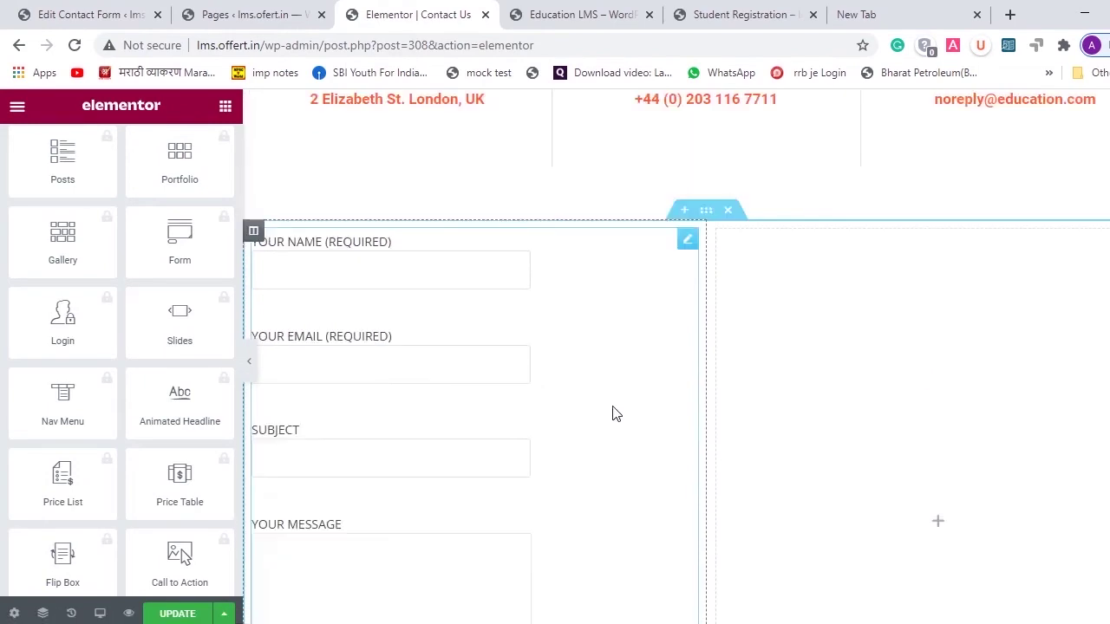
pyautogui.scroll(-1, 591, 510)
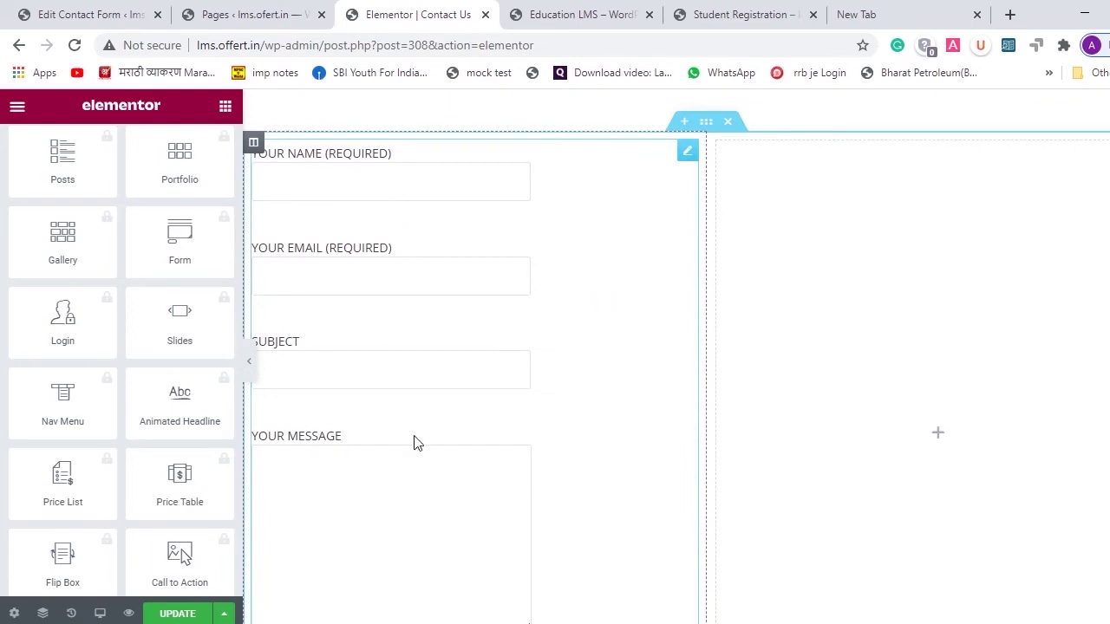
pyautogui.scroll(-3, 436, 429)
pyautogui.scroll(-2, 438, 425)
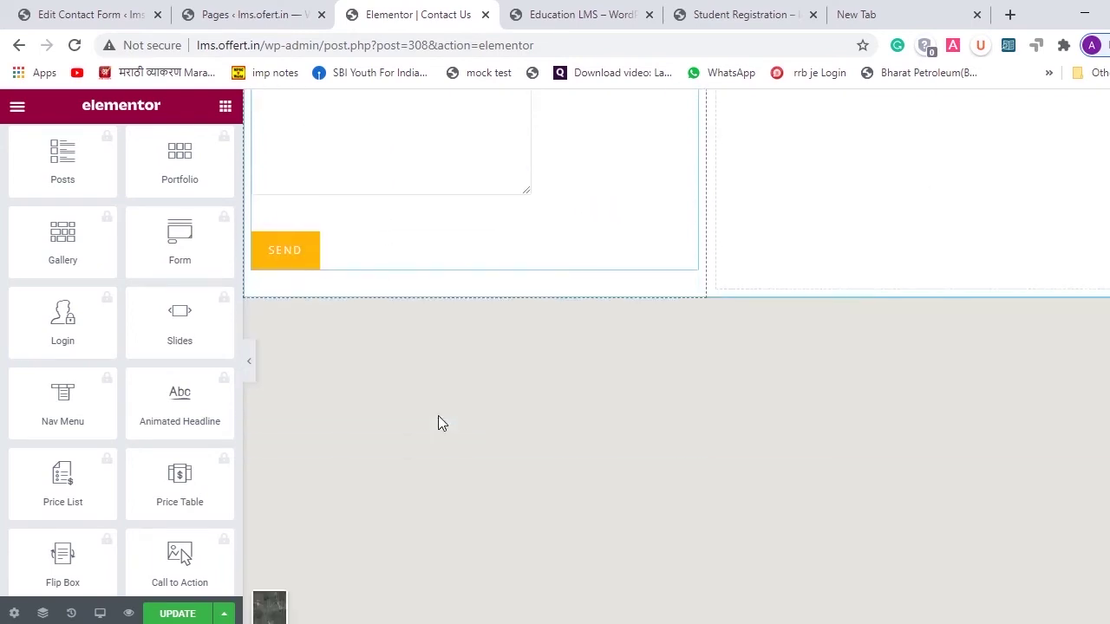
pyautogui.scroll(6, 439, 422)
pyautogui.scroll(-2, 441, 423)
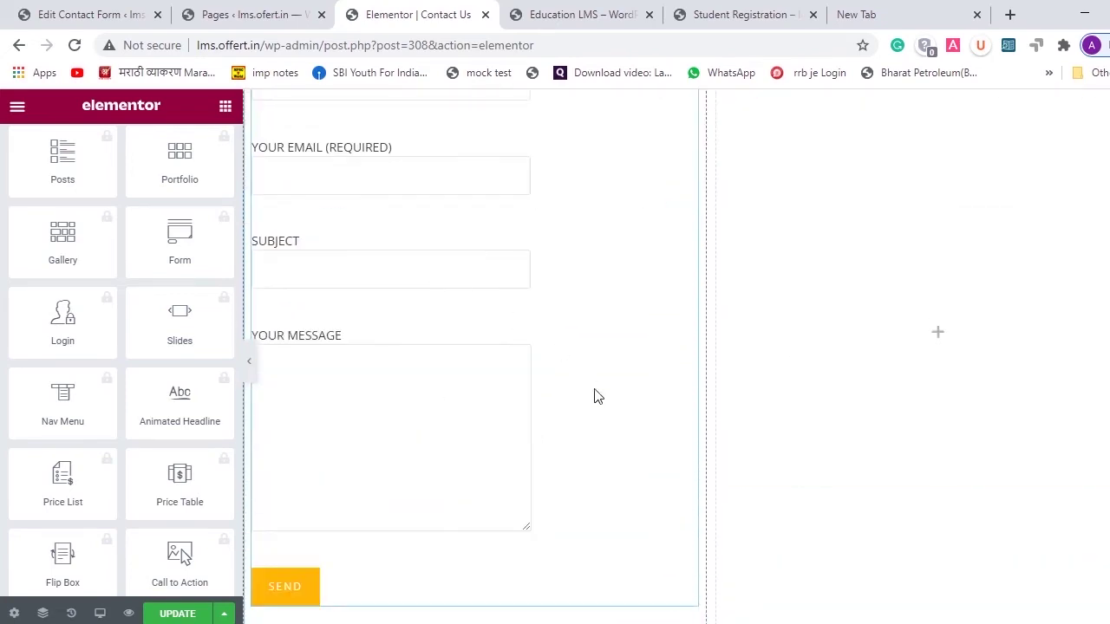
pyautogui.scroll(-3, 612, 367)
pyautogui.scroll(-2, 612, 366)
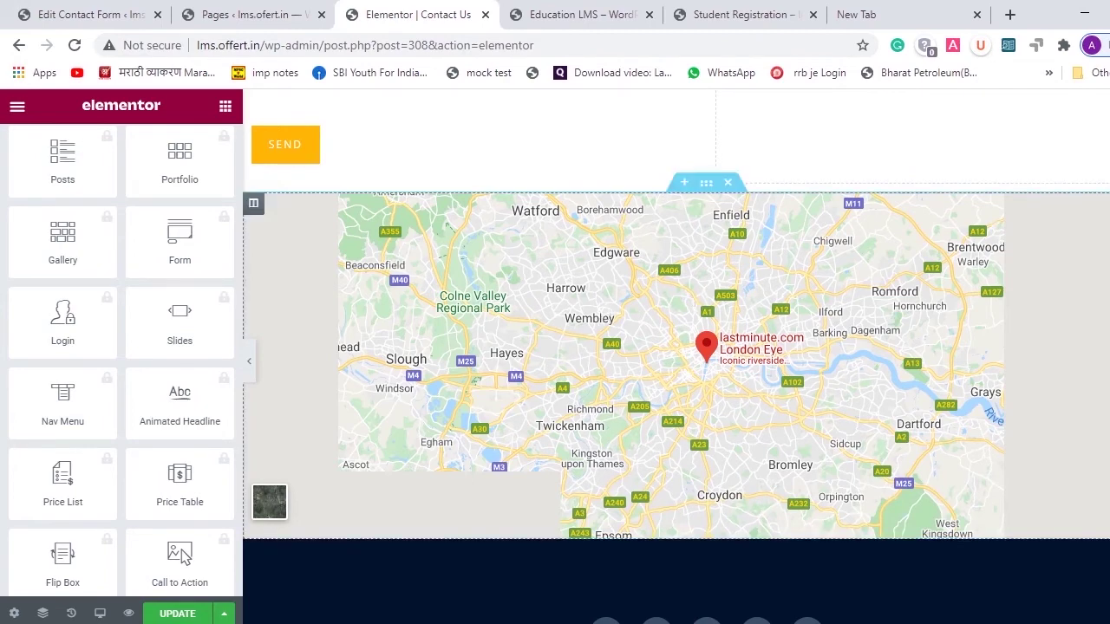
pyautogui.click(477, 493)
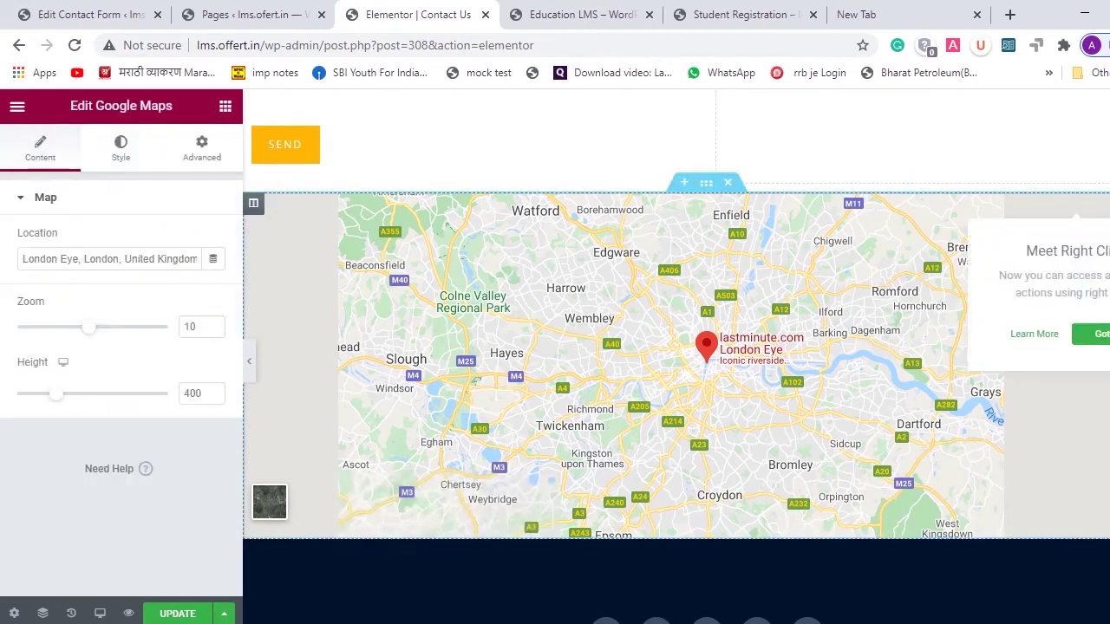
pyautogui.click(130, 258)
pyautogui.hotkey('ctrl', 'a')
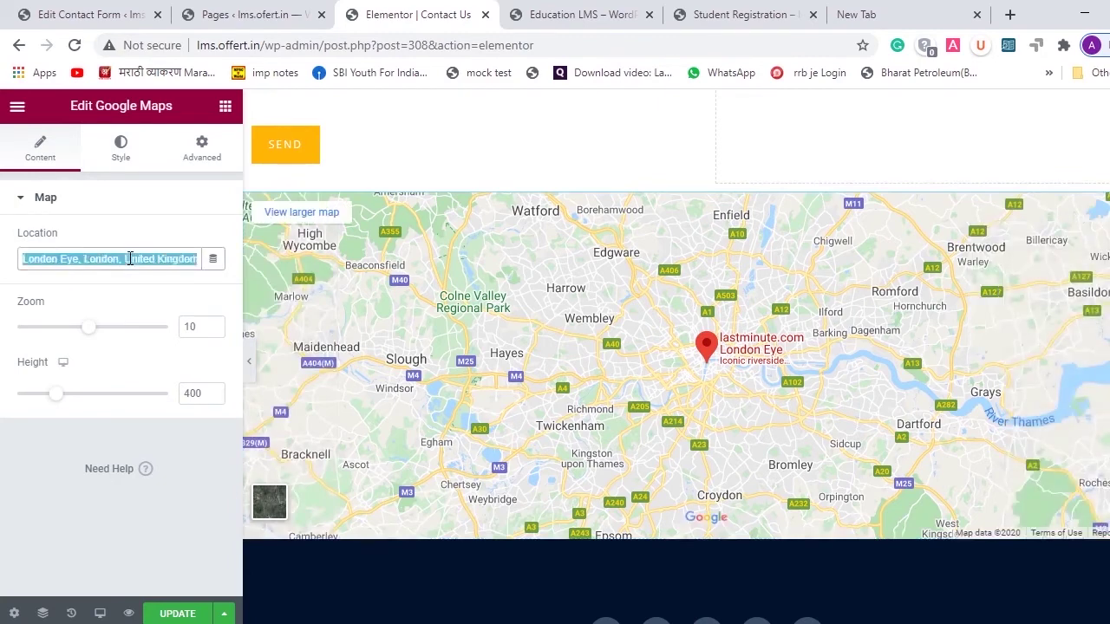
pyautogui.click(483, 319)
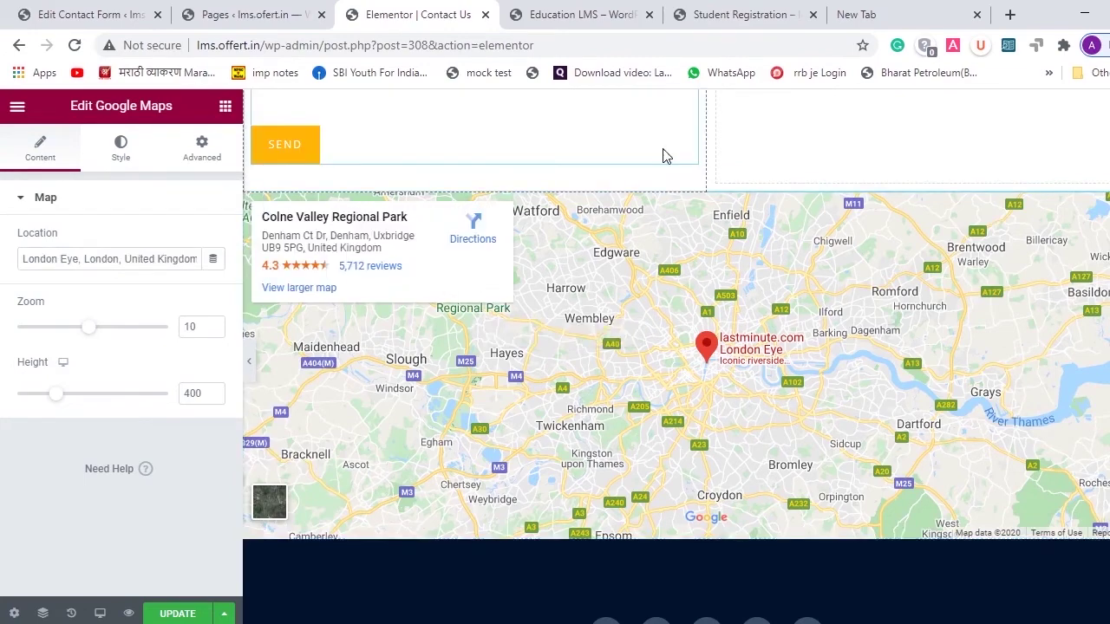
# - Save the Contact Us page in Elementor
pyautogui.scroll(3, 665, 156)
pyautogui.scroll(10, 666, 156)
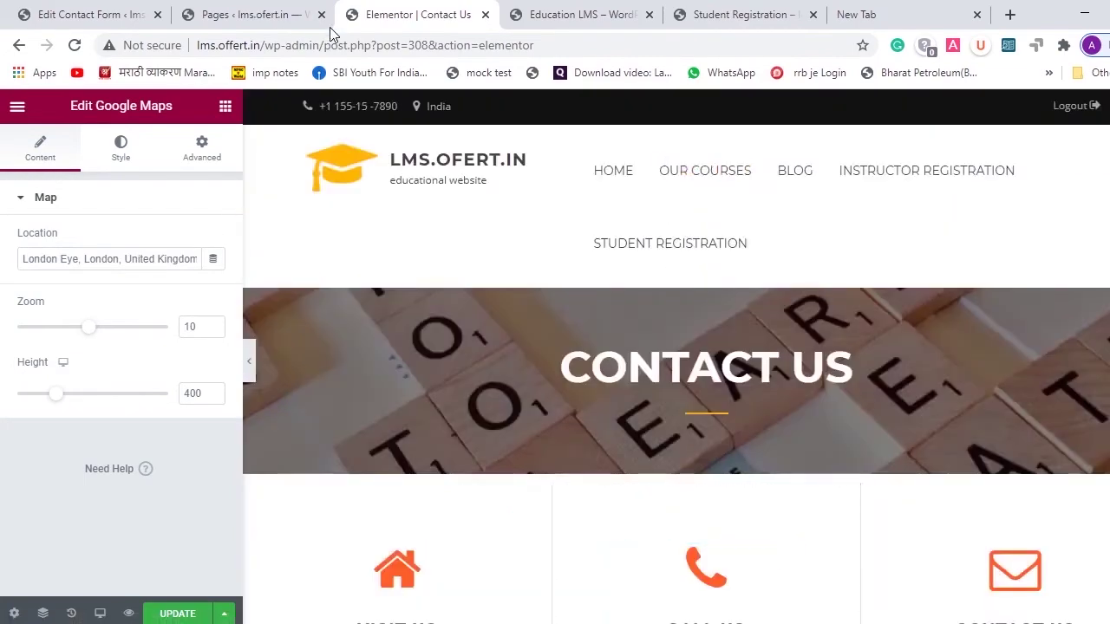
pyautogui.click(178, 614)
# - Close the Contact Us editor and find About Us in the Pages list
pyautogui.hotkey('ctrl', 'w')
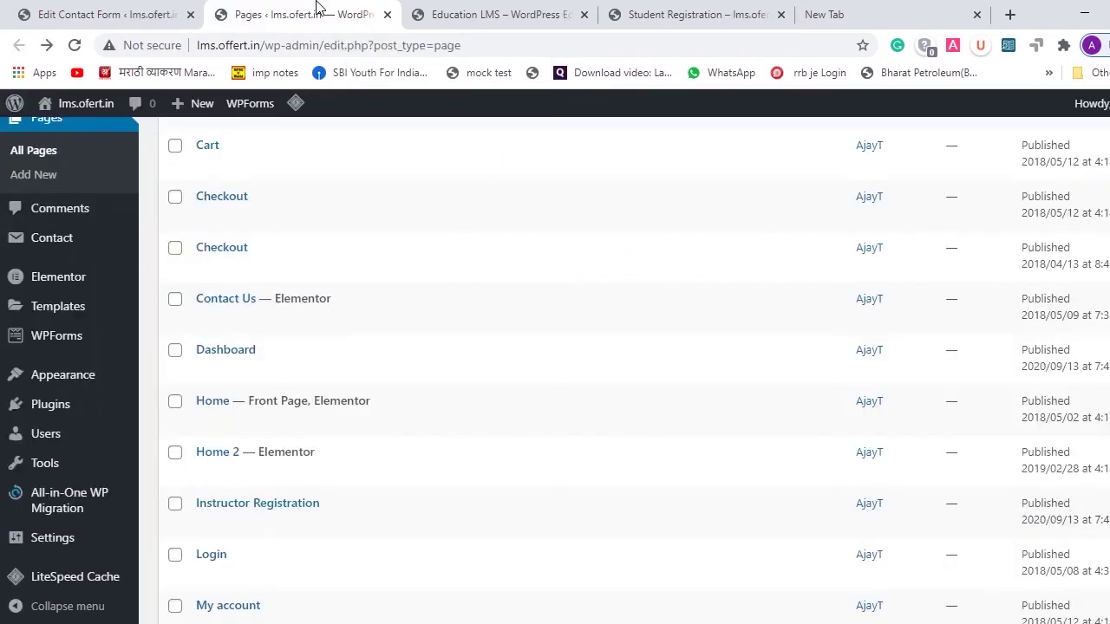
pyautogui.scroll(-2, 315, 441)
pyautogui.scroll(5, 315, 367)
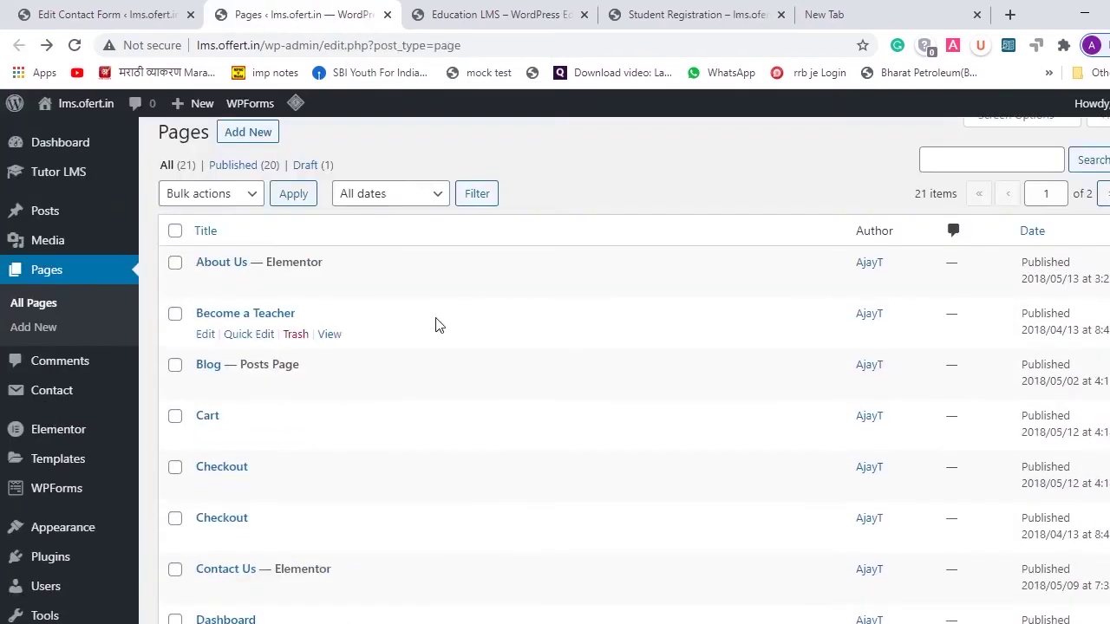
pyautogui.scroll(-3, 438, 325)
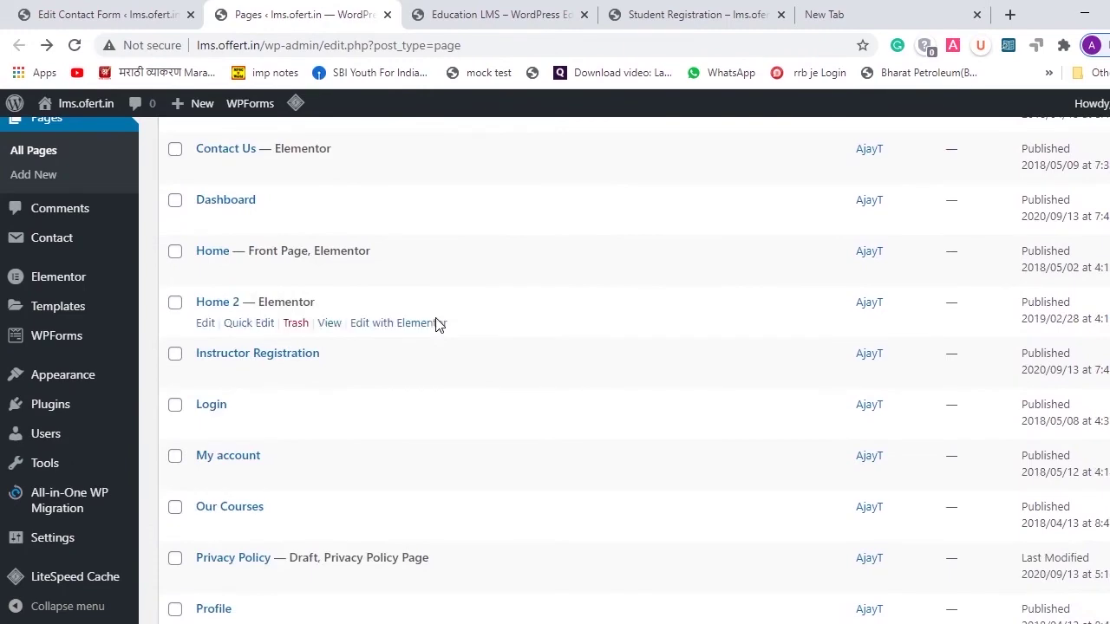
pyautogui.scroll(-3, 436, 324)
pyautogui.scroll(8, 436, 325)
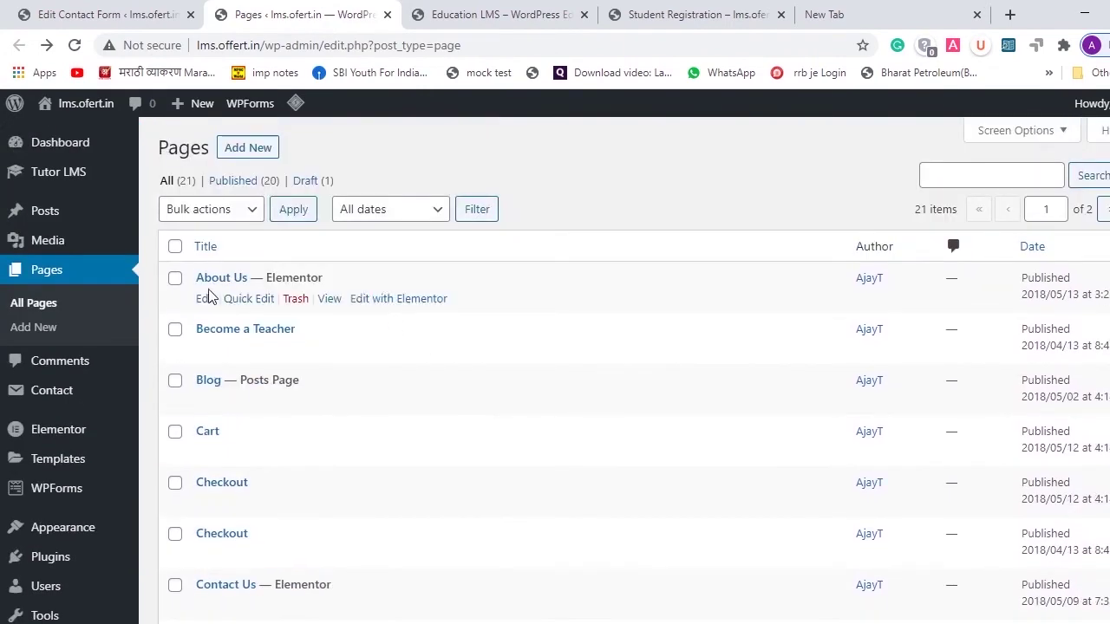
# - Open the About Us page's editor in a new tab and switch to it
pyautogui.rightClick(205, 300)
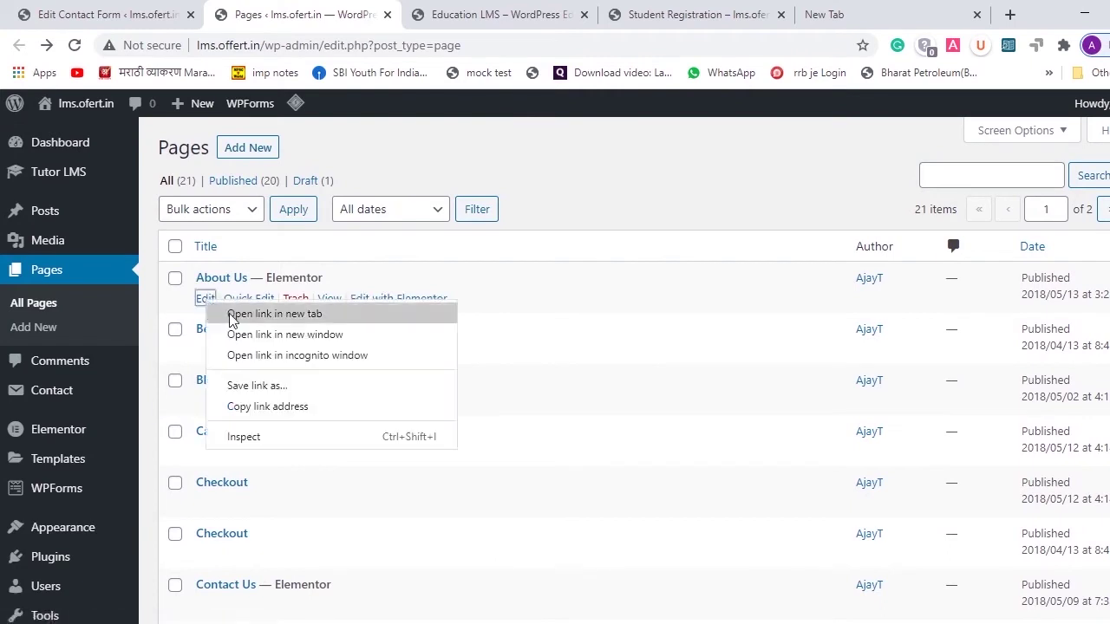
pyautogui.click(230, 314)
pyautogui.click(364, 14)
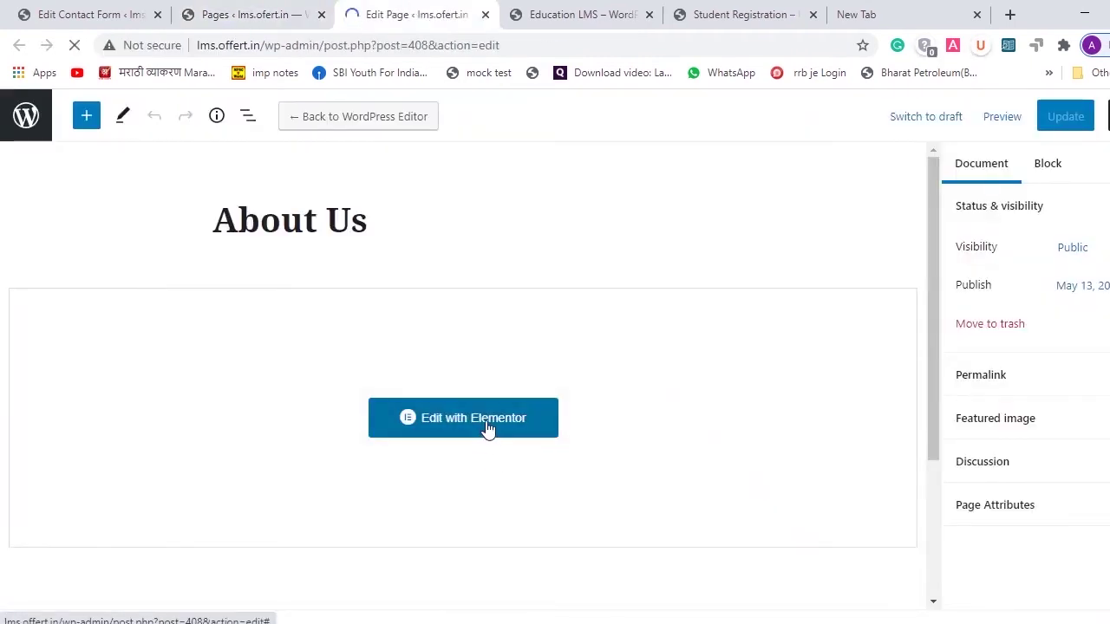
# - Open About Us in Elementor and select the Our Mission paragraph
pyautogui.click(487, 424)
pyautogui.scroll(-3, 510, 440)
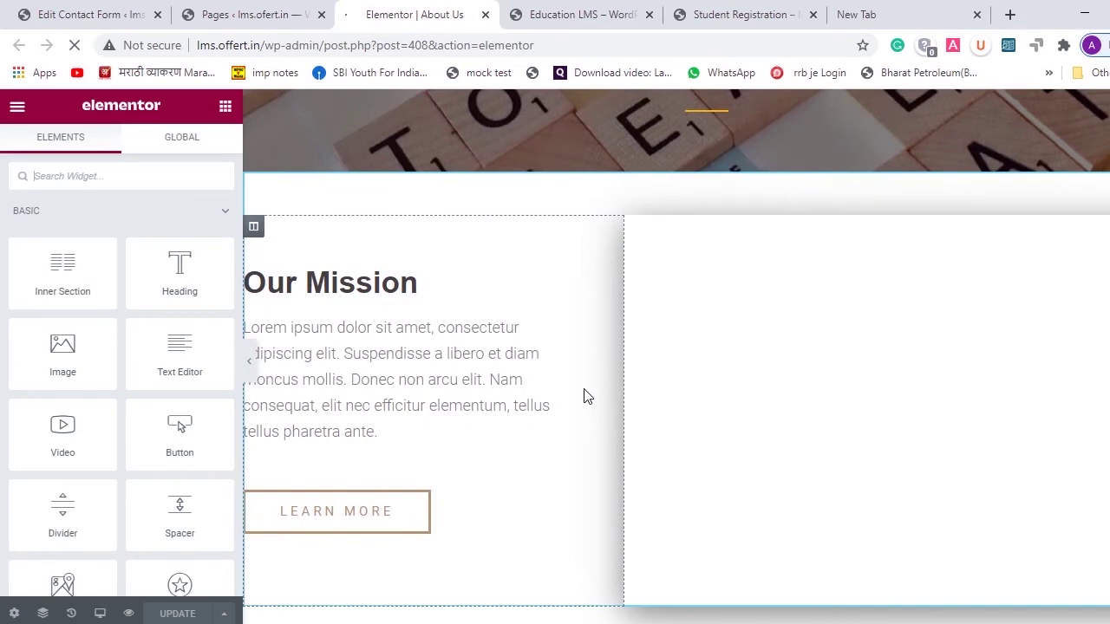
pyautogui.scroll(-5, 586, 397)
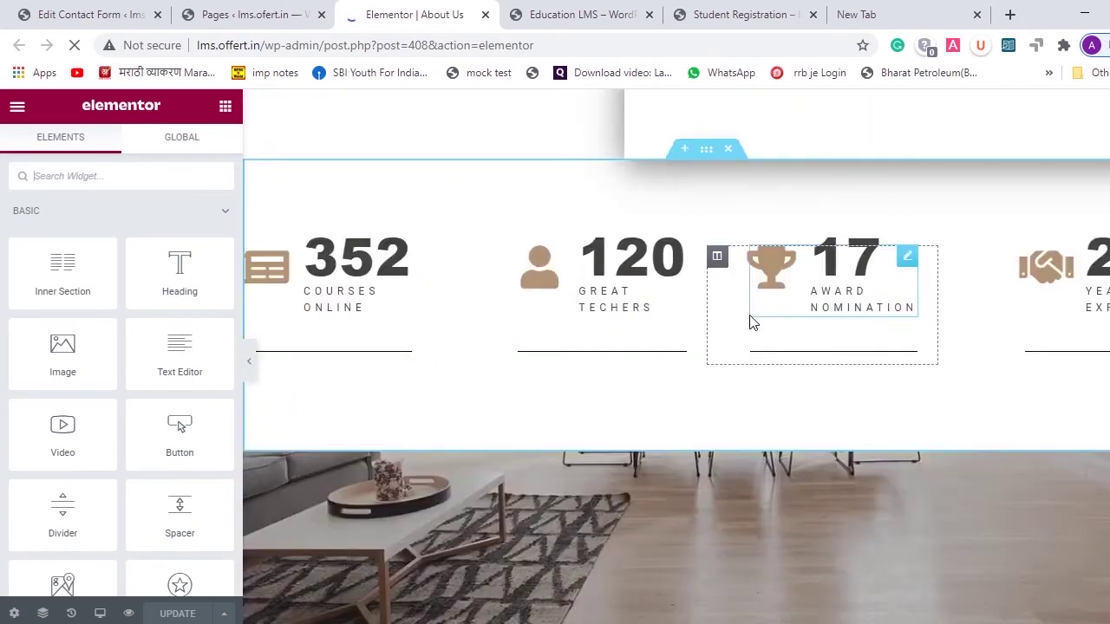
pyautogui.scroll(-5, 753, 323)
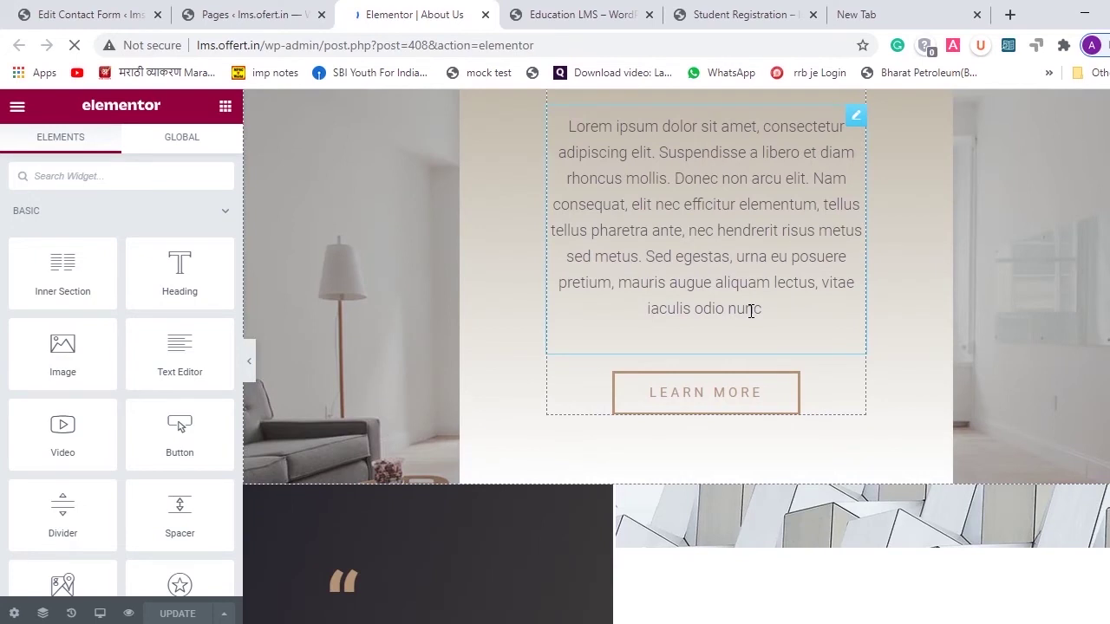
pyautogui.scroll(-5, 752, 311)
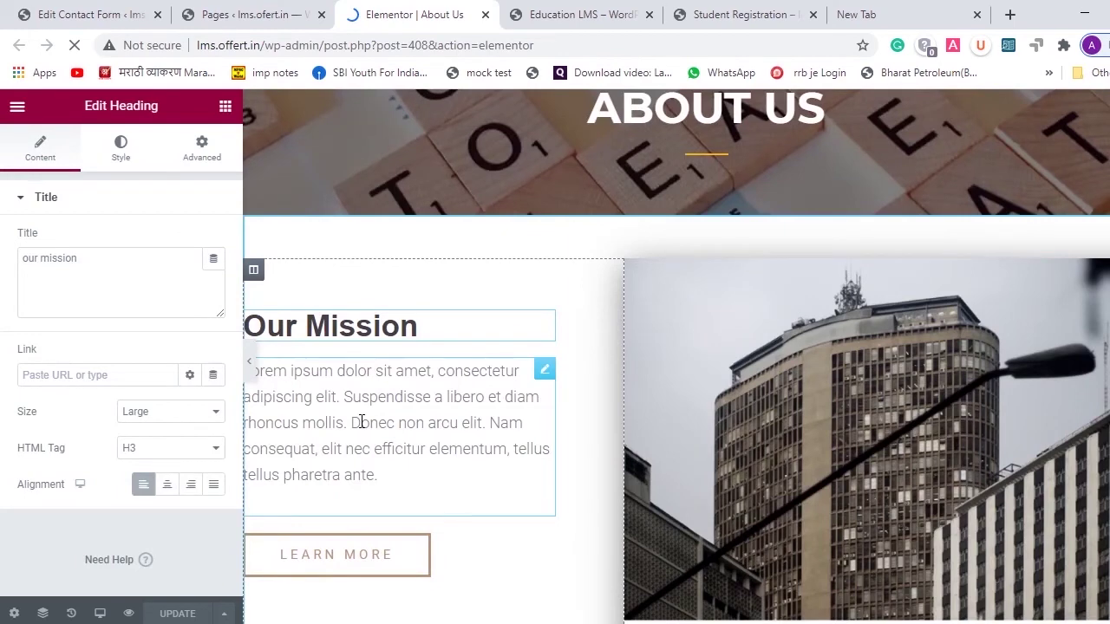
pyautogui.click(394, 448)
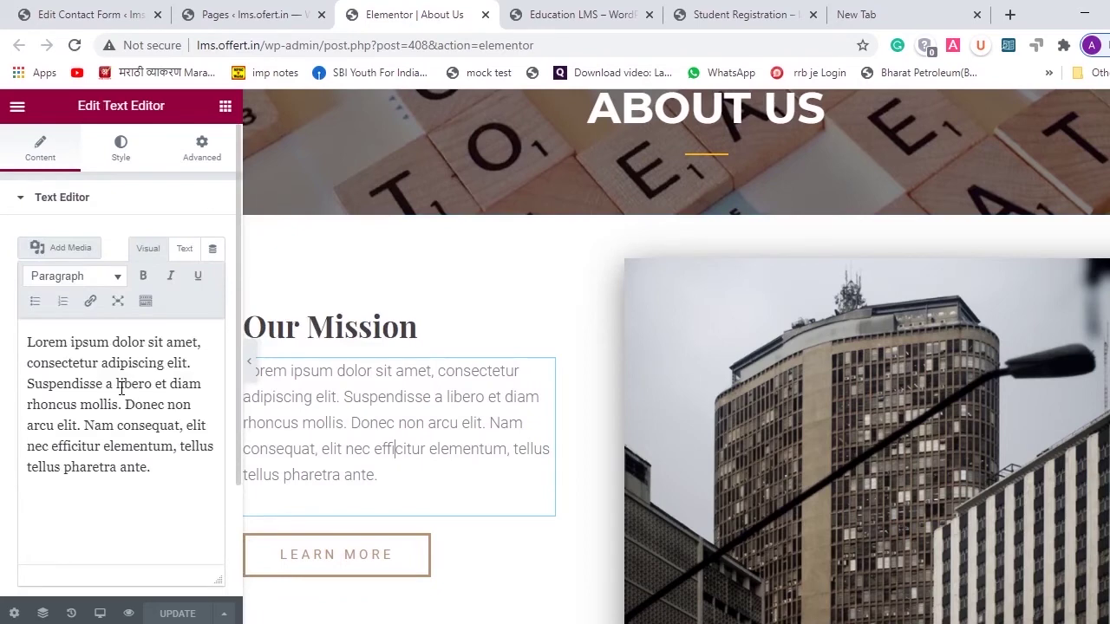
# - Review the rest of About Us, including counters like 352 Courses Online, then close the editor
pyautogui.scroll(-2, 344, 400)
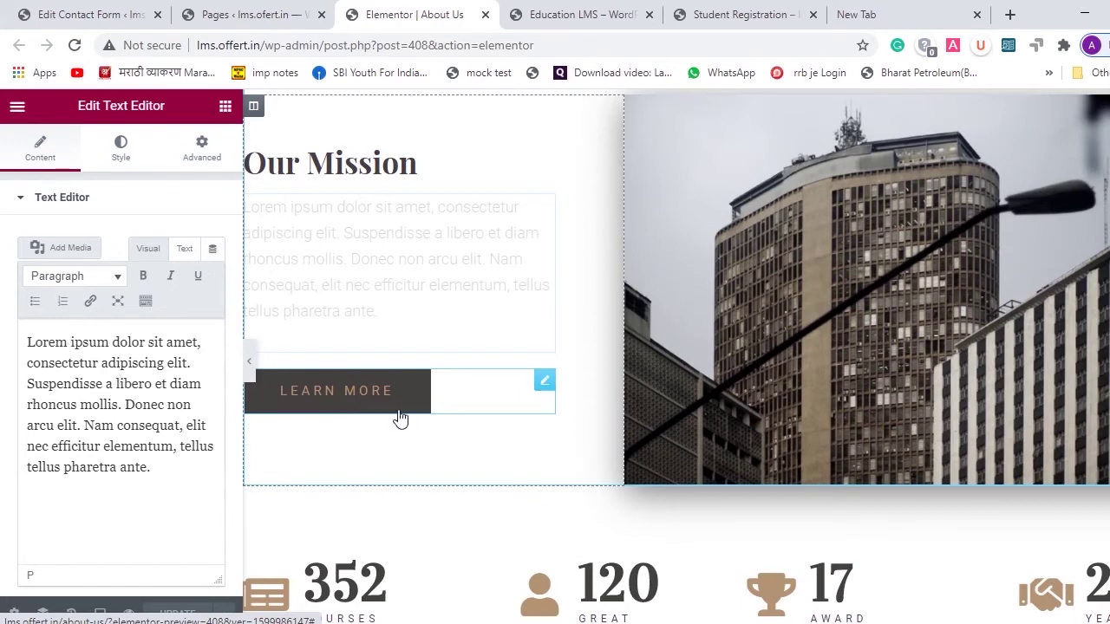
pyautogui.scroll(-4, 420, 442)
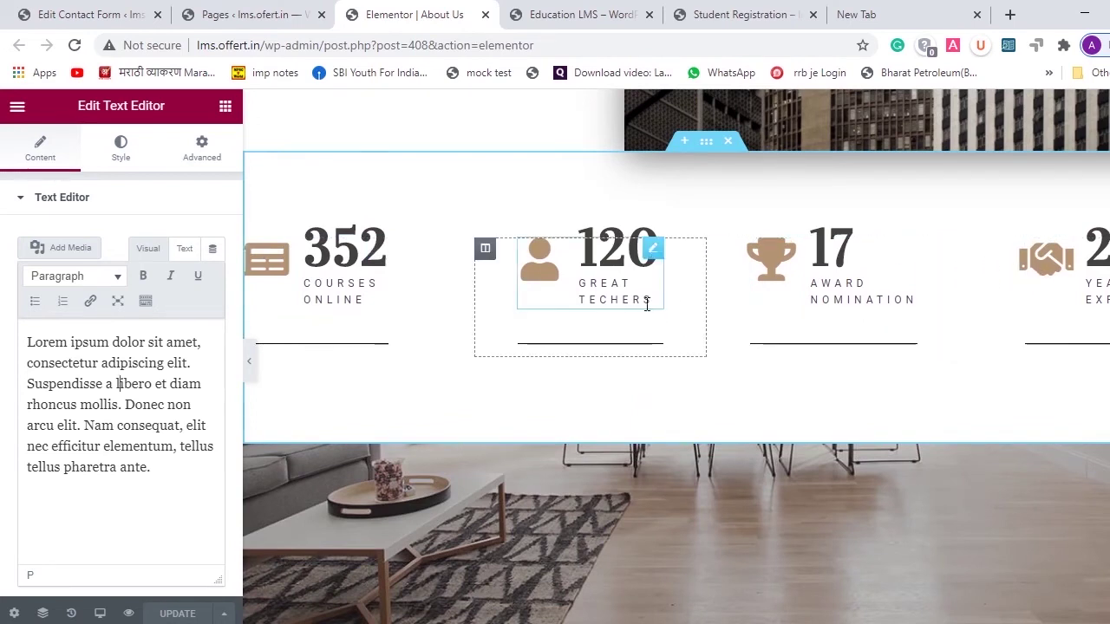
pyautogui.scroll(-4, 630, 426)
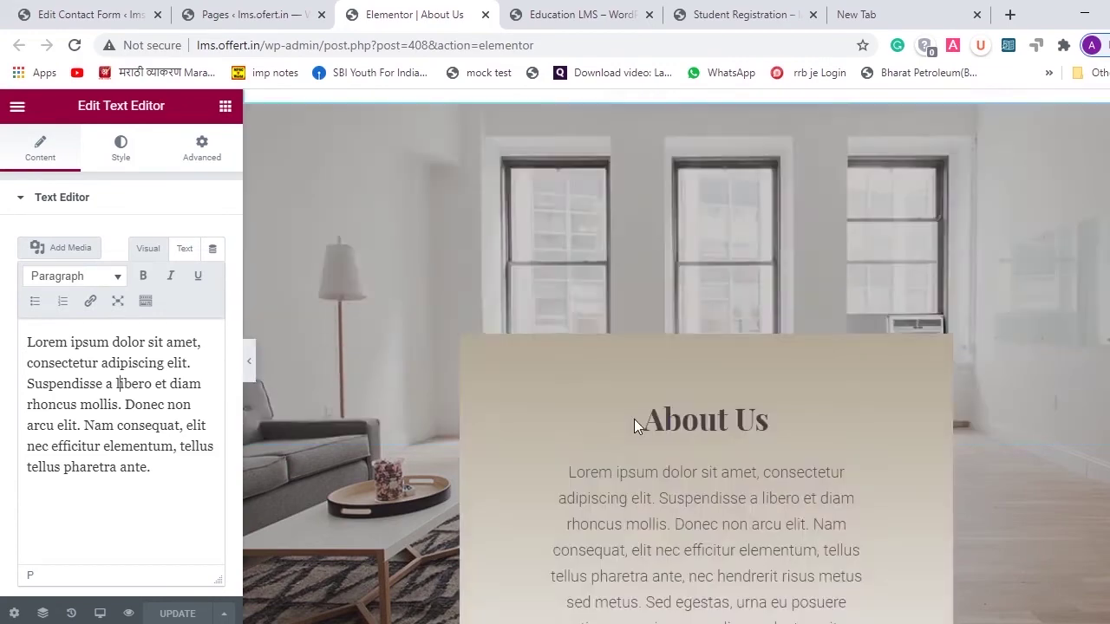
pyautogui.scroll(-12, 636, 414)
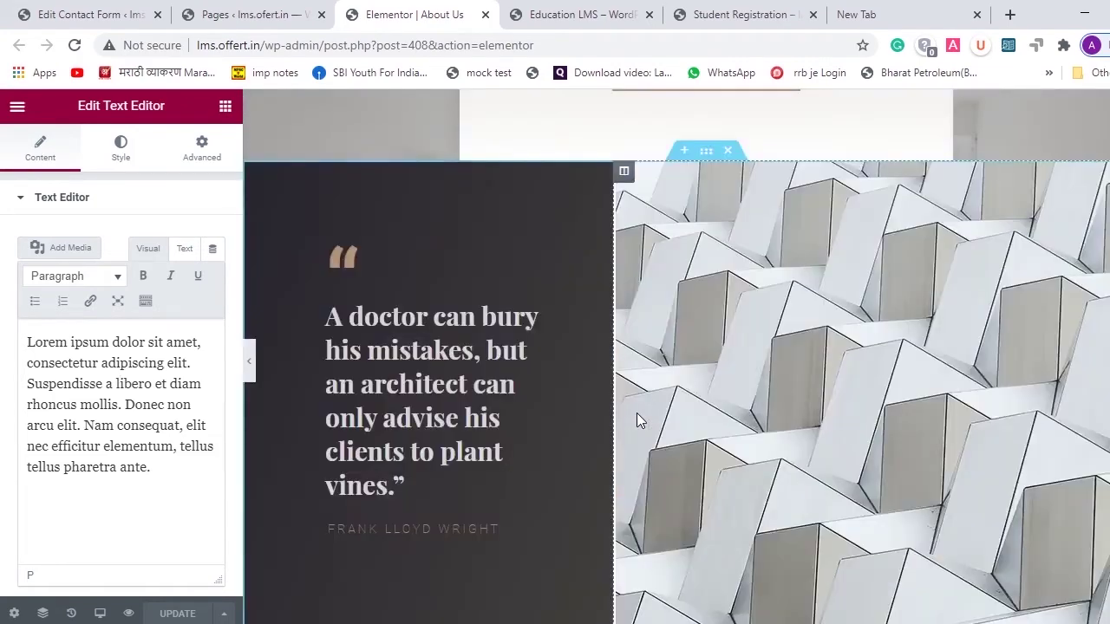
pyautogui.scroll(-4, 649, 394)
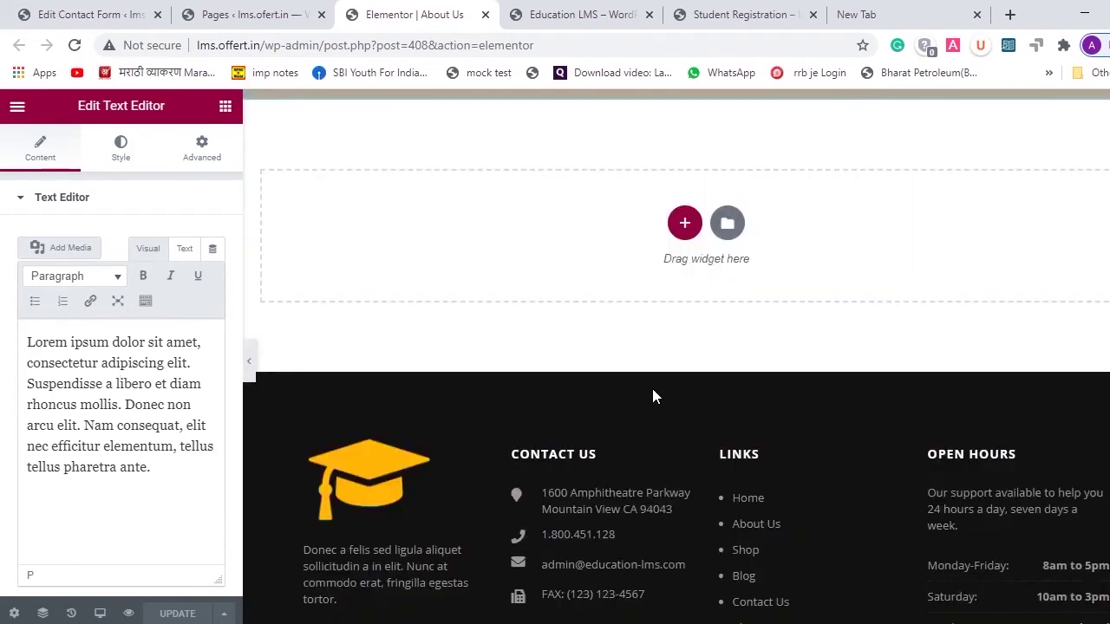
pyautogui.scroll(5, 652, 396)
pyautogui.scroll(10, 650, 404)
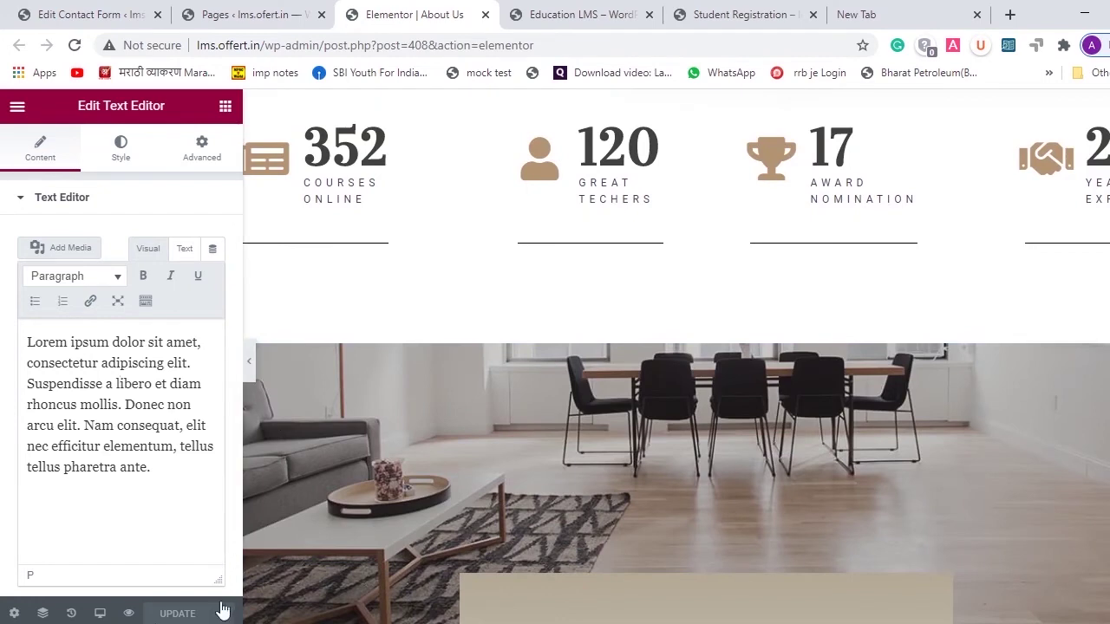
pyautogui.click(486, 15)
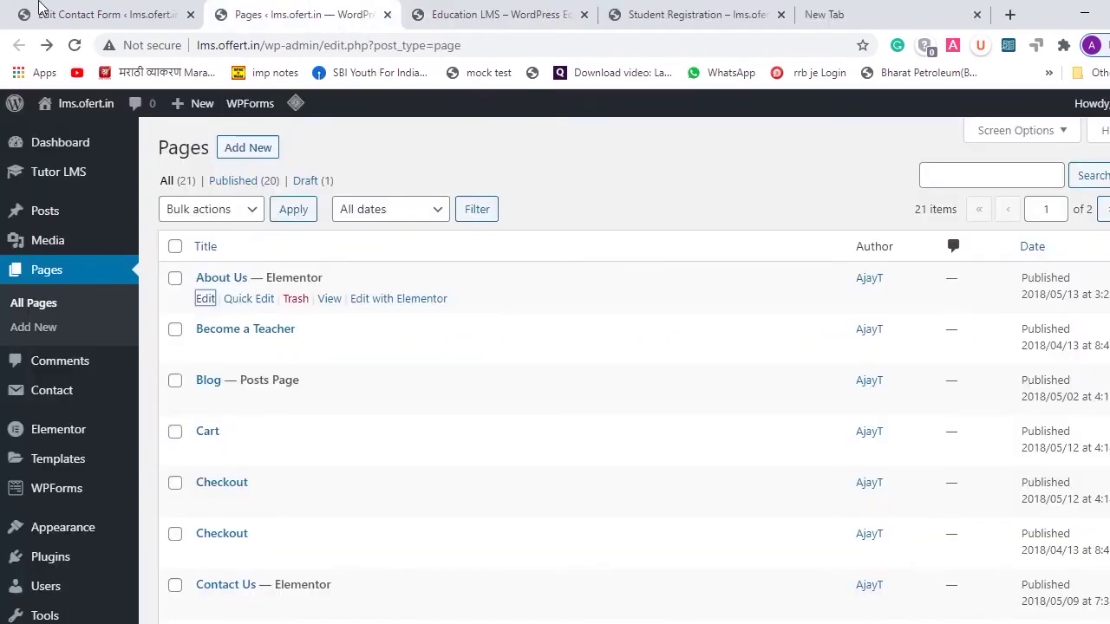
# - Look over the Education LMS demo site and return to its top
pyautogui.click(512, 6)
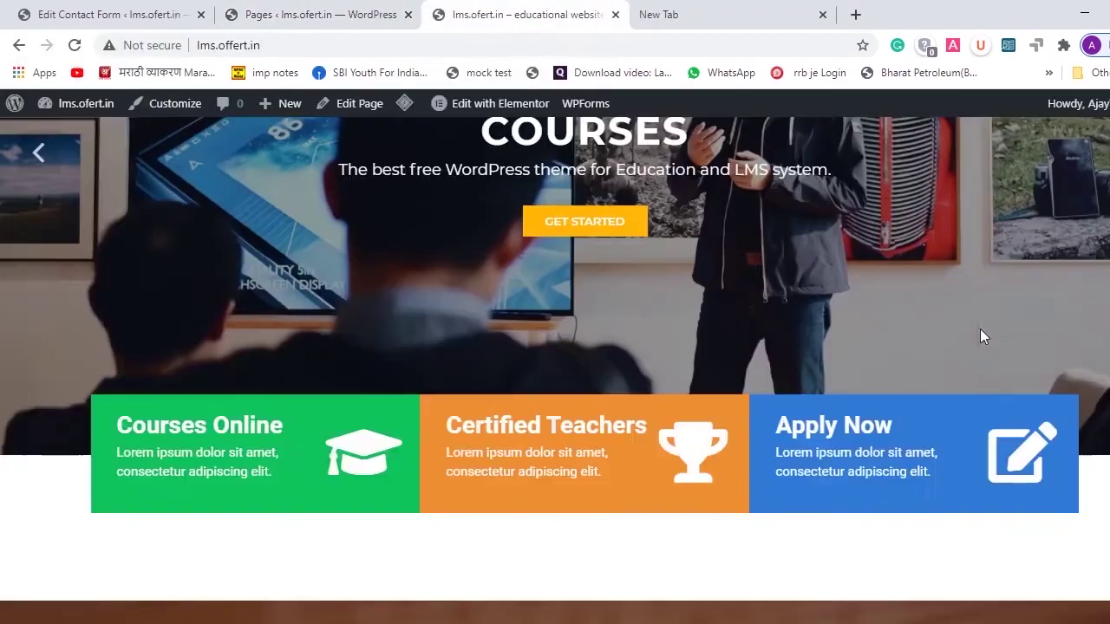
pyautogui.scroll(-6, 980, 329)
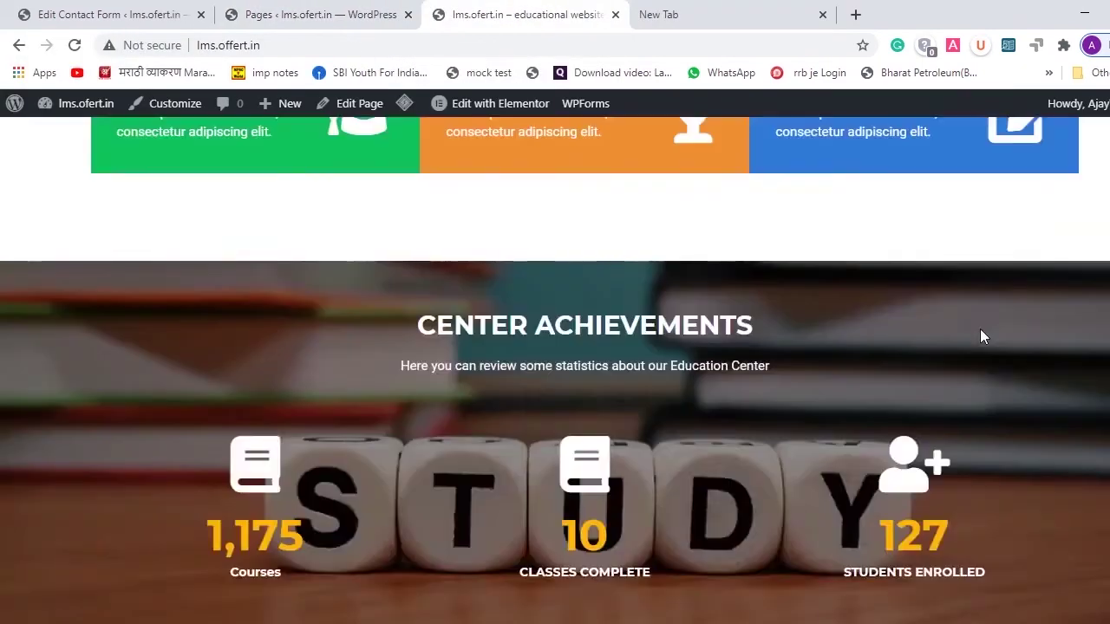
pyautogui.scroll(-12, 981, 330)
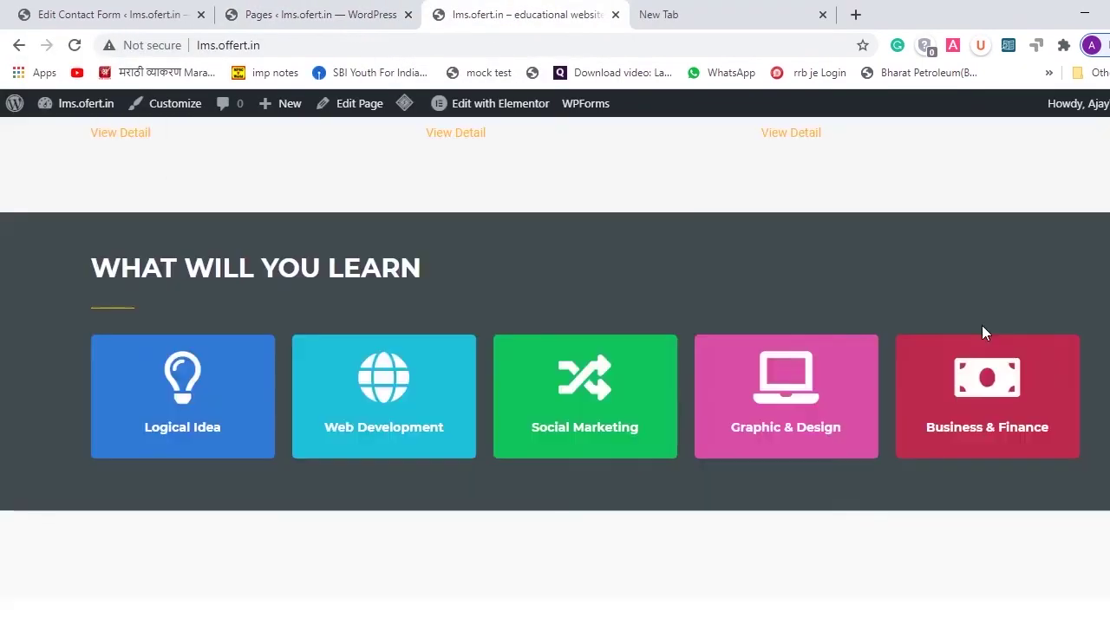
pyautogui.press('Home')
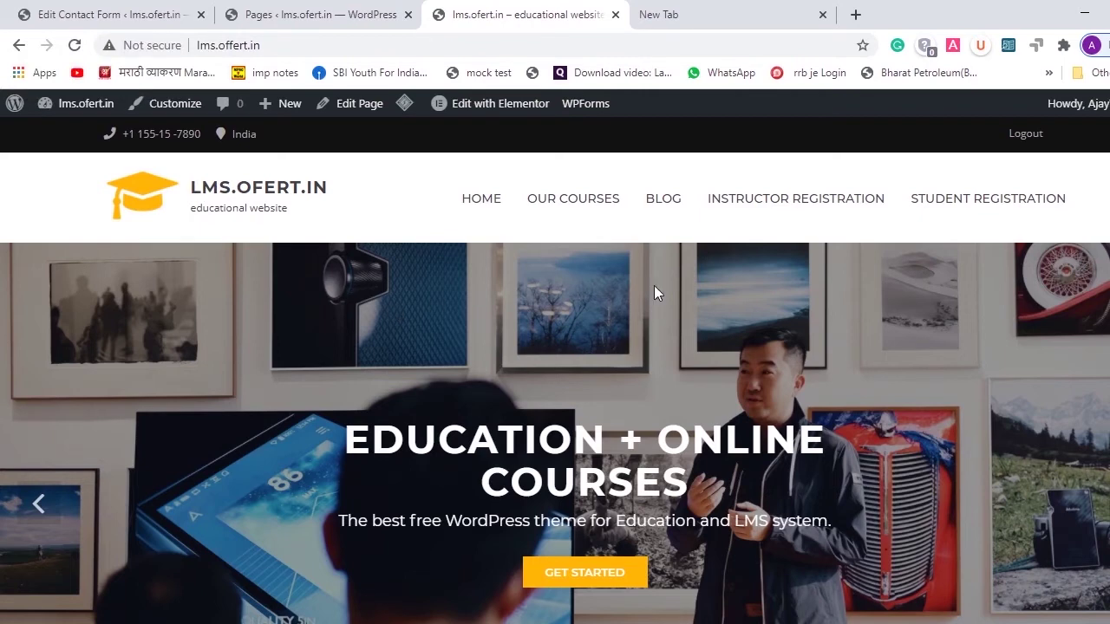
# - Return to the Edit Contact Form admin screen showing its Mail settings
pyautogui.click(65, 12)
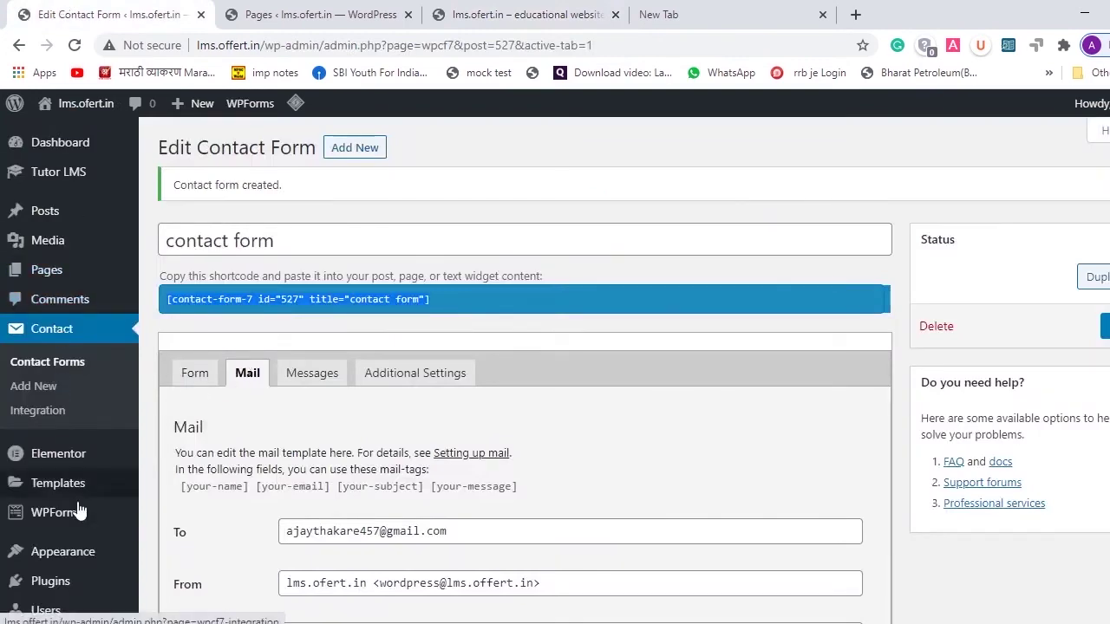
pyautogui.scroll(-3, 66, 485)
pyautogui.moveTo(69, 382)
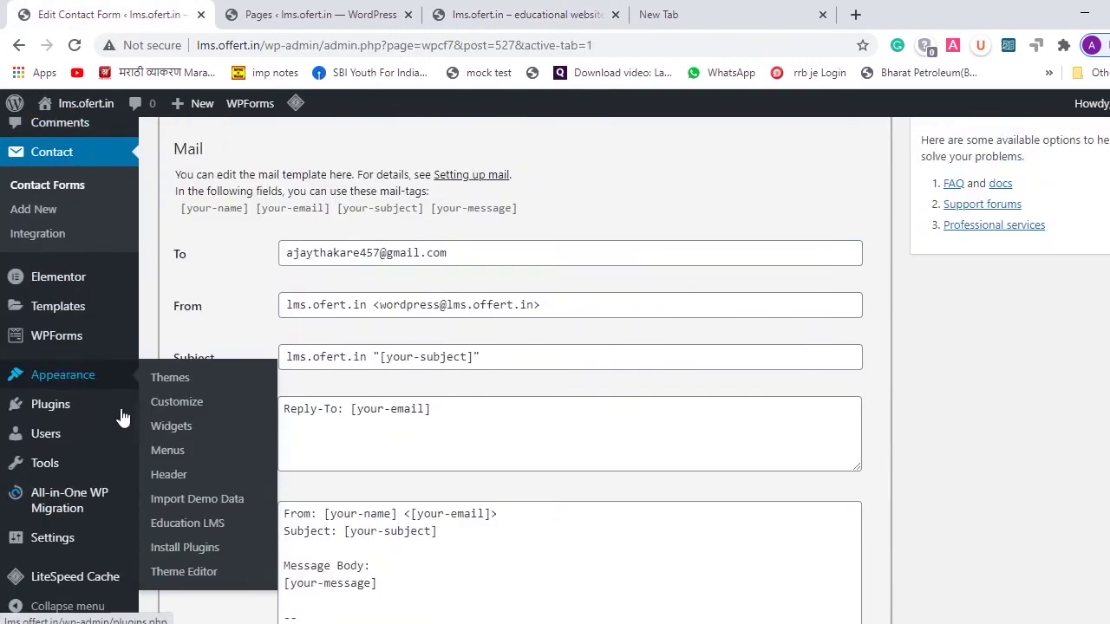
# - In Menus, remove the existing Home item from the Footer menu
pyautogui.click(167, 459)
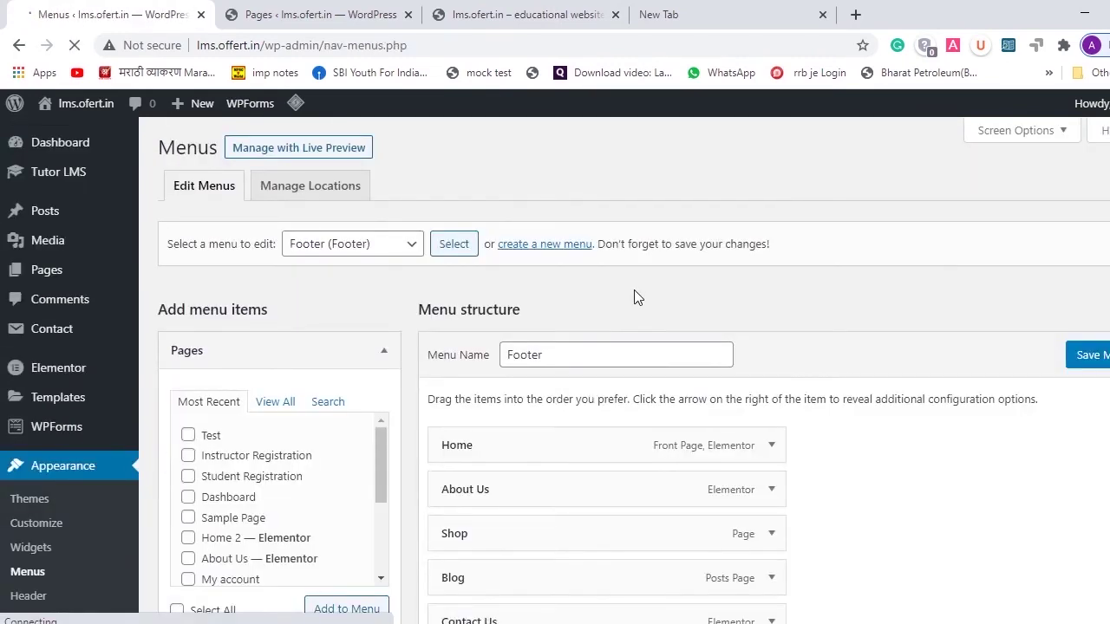
pyautogui.scroll(-2, 634, 297)
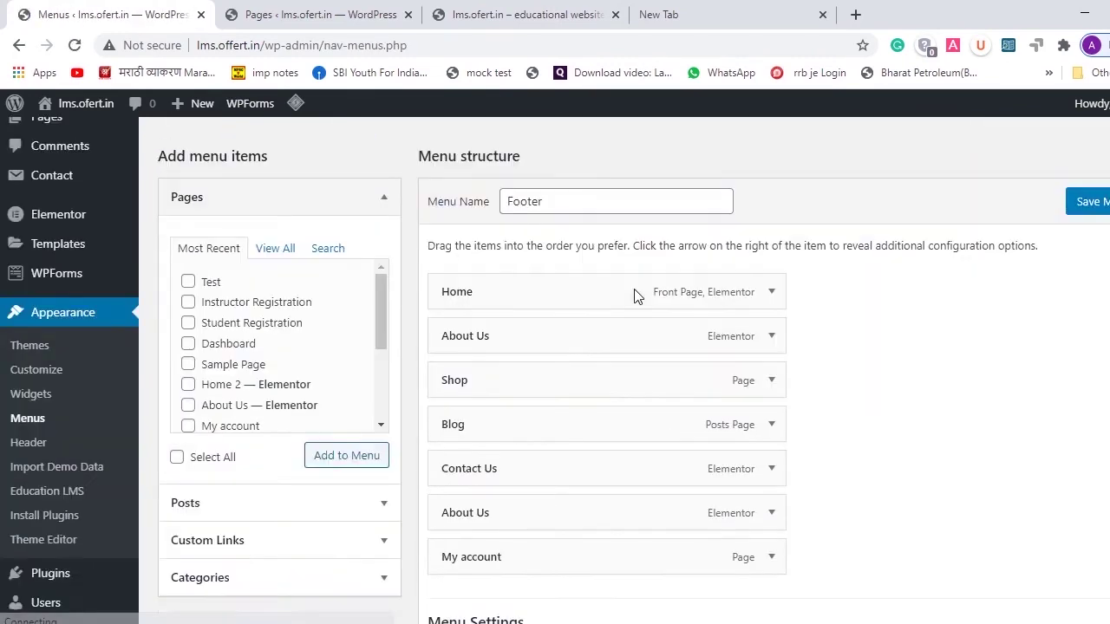
pyautogui.click(772, 292)
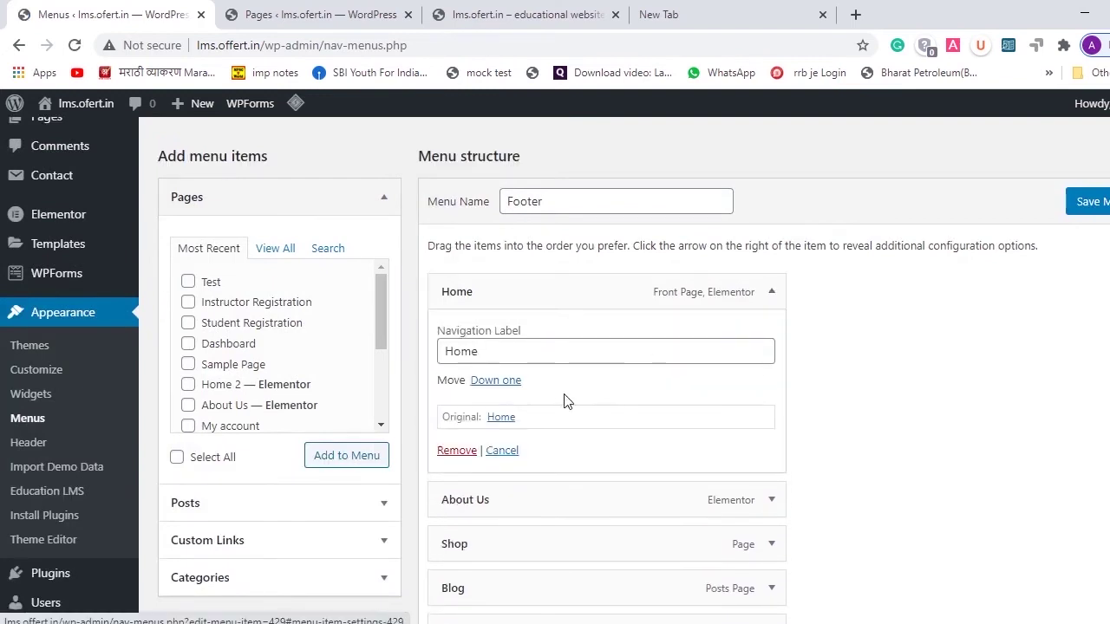
pyautogui.click(497, 383)
pyautogui.scroll(-1, 509, 402)
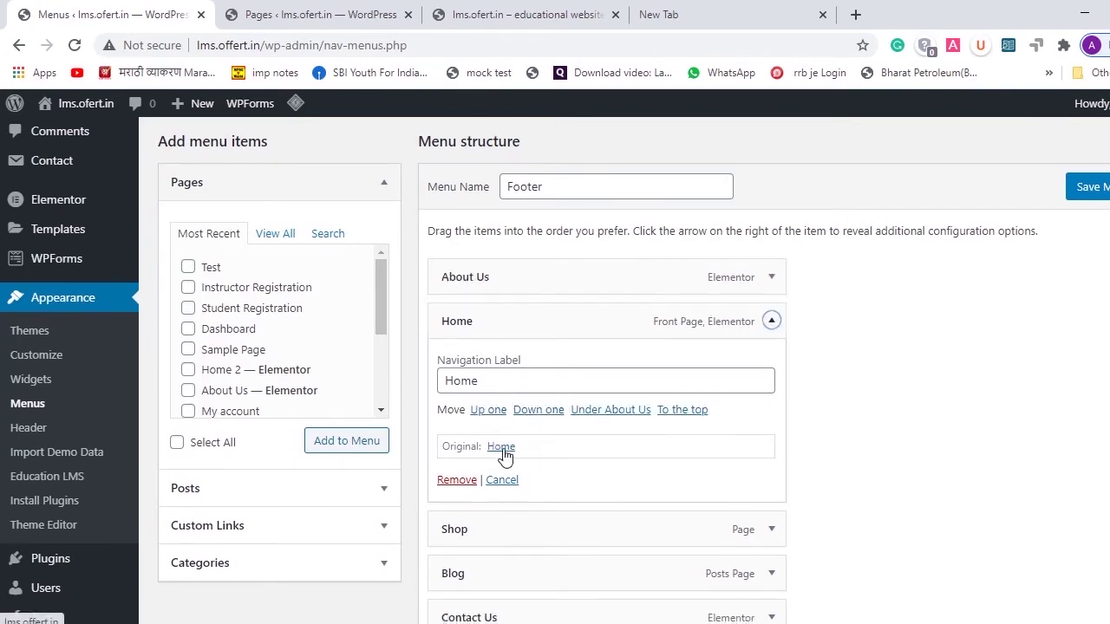
pyautogui.scroll(-2, 485, 416)
pyautogui.click(459, 369)
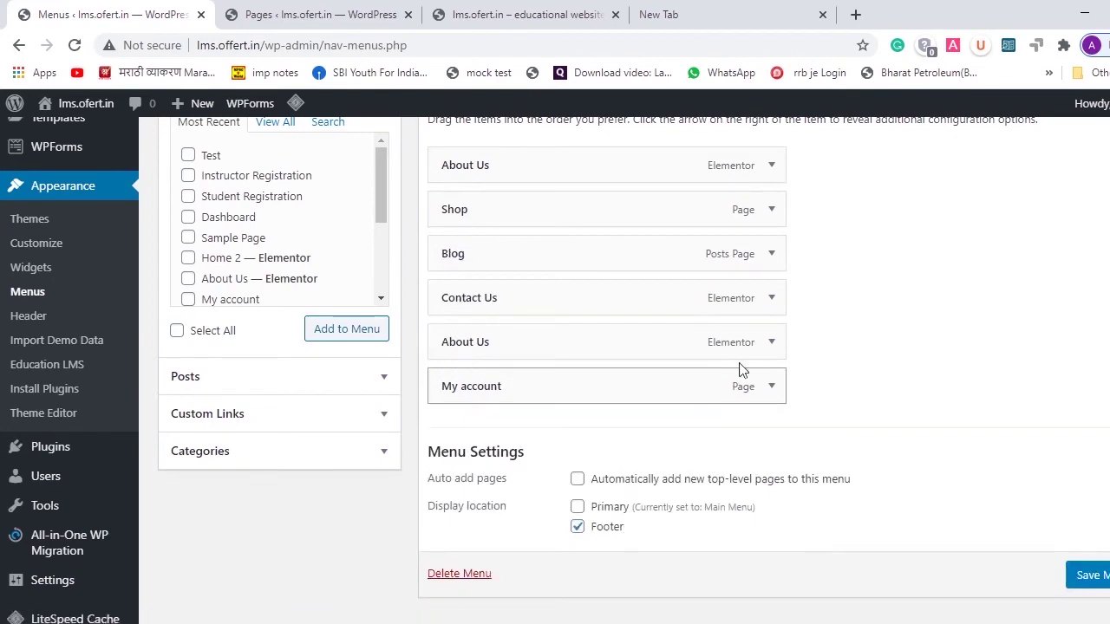
# - Add the Home front page to the Footer menu from View All and save it
pyautogui.scroll(2, 852, 342)
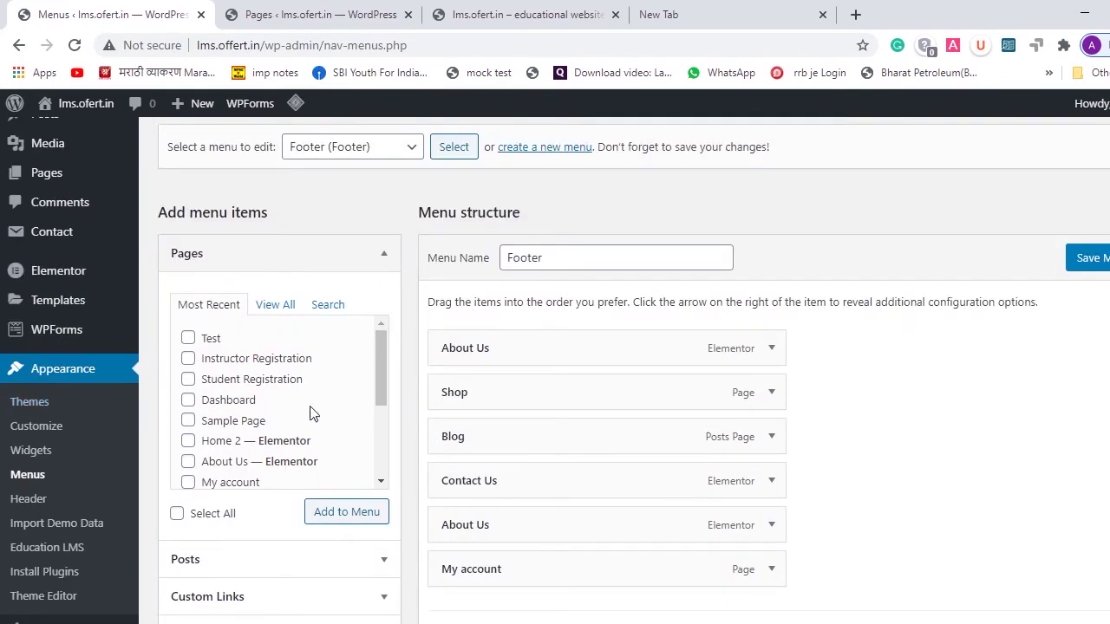
pyautogui.scroll(-2, 311, 412)
pyautogui.scroll(1, 311, 411)
pyautogui.scroll(-2, 311, 413)
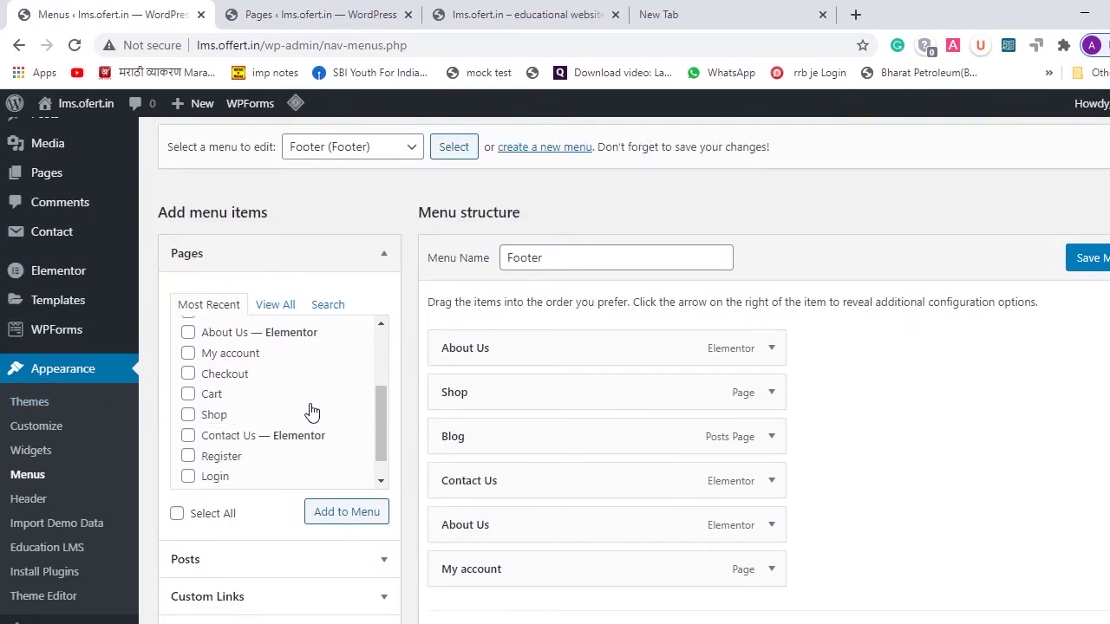
pyautogui.scroll(4, 308, 413)
pyautogui.click(275, 307)
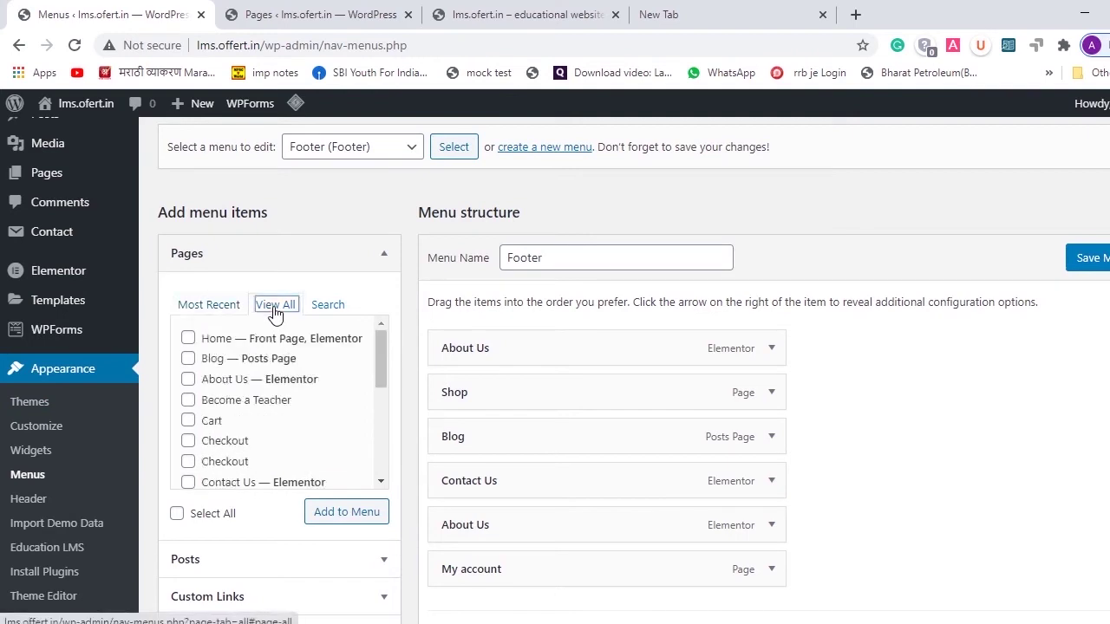
pyautogui.click(188, 339)
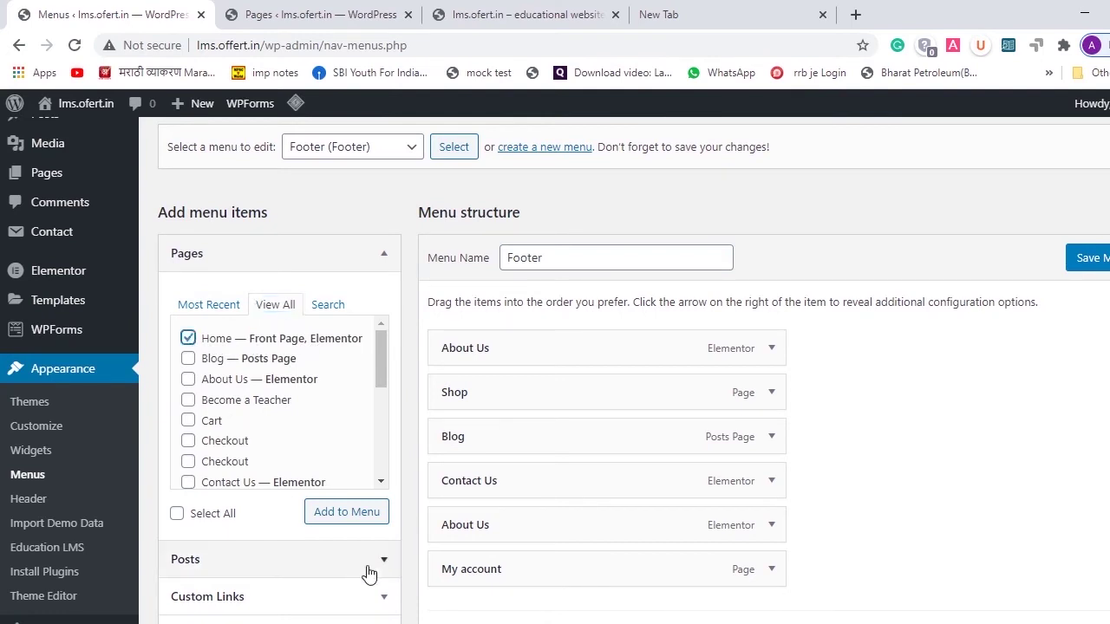
pyautogui.click(356, 513)
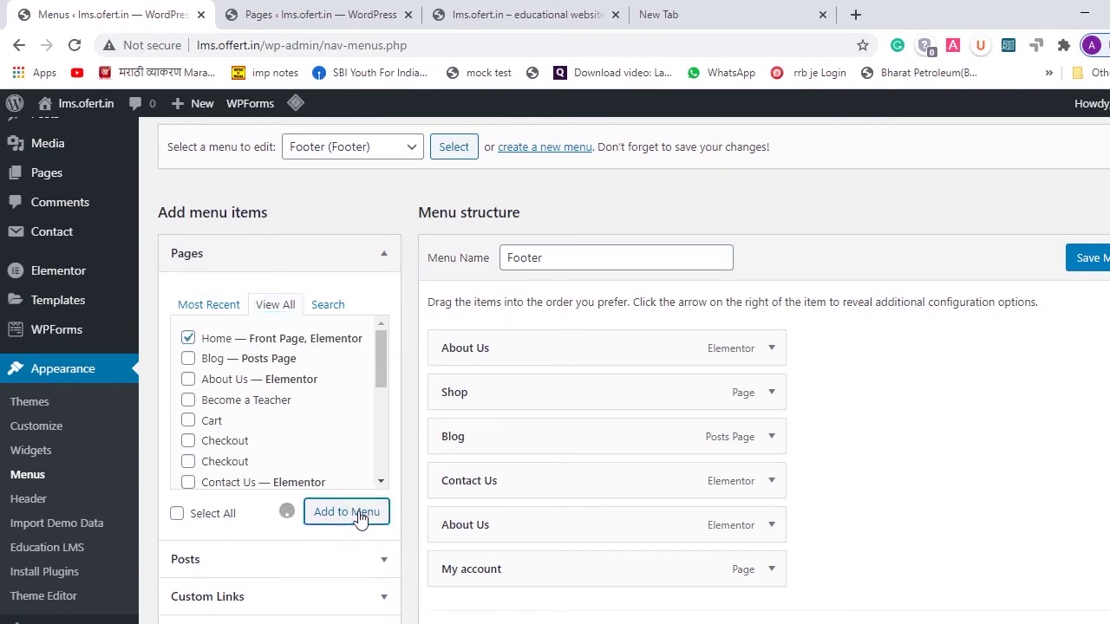
pyautogui.click(1088, 271)
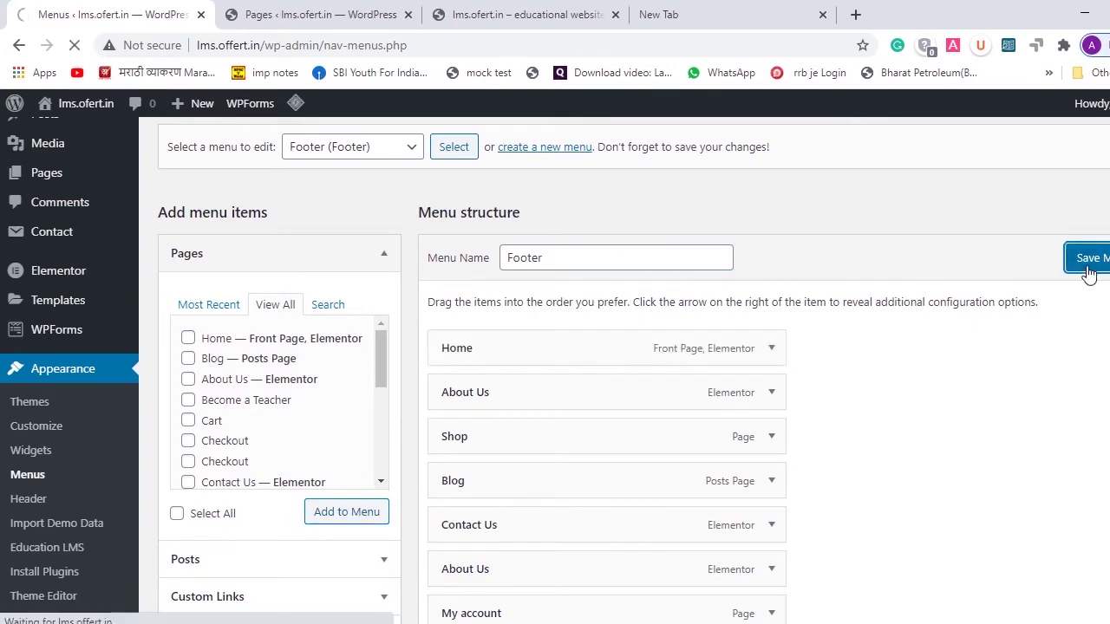
pyautogui.scroll(3, 804, 315)
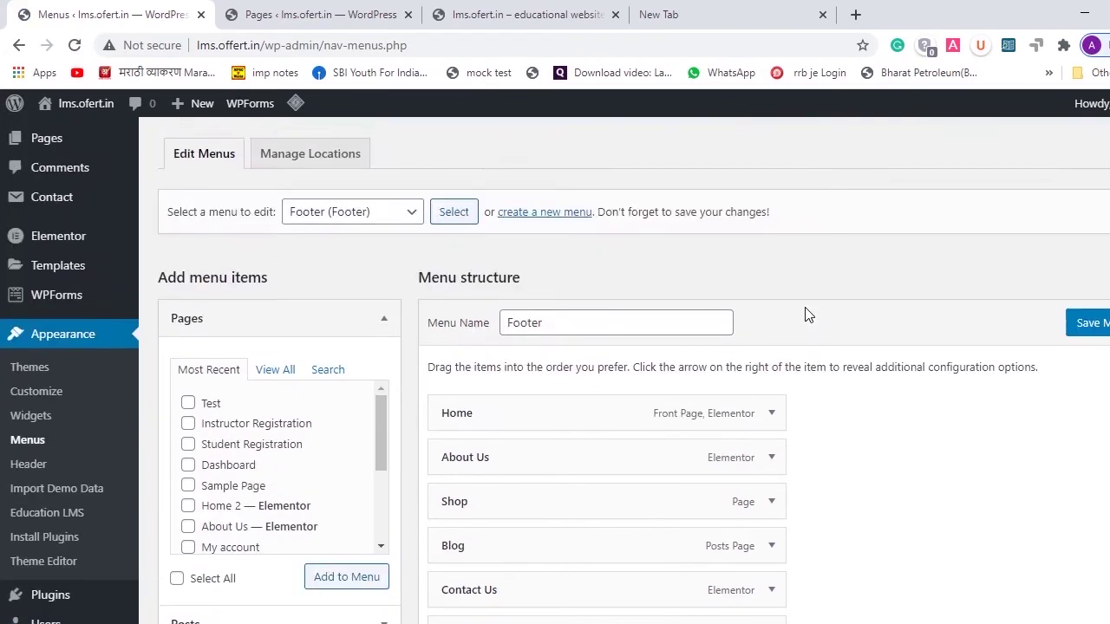
pyautogui.click(404, 345)
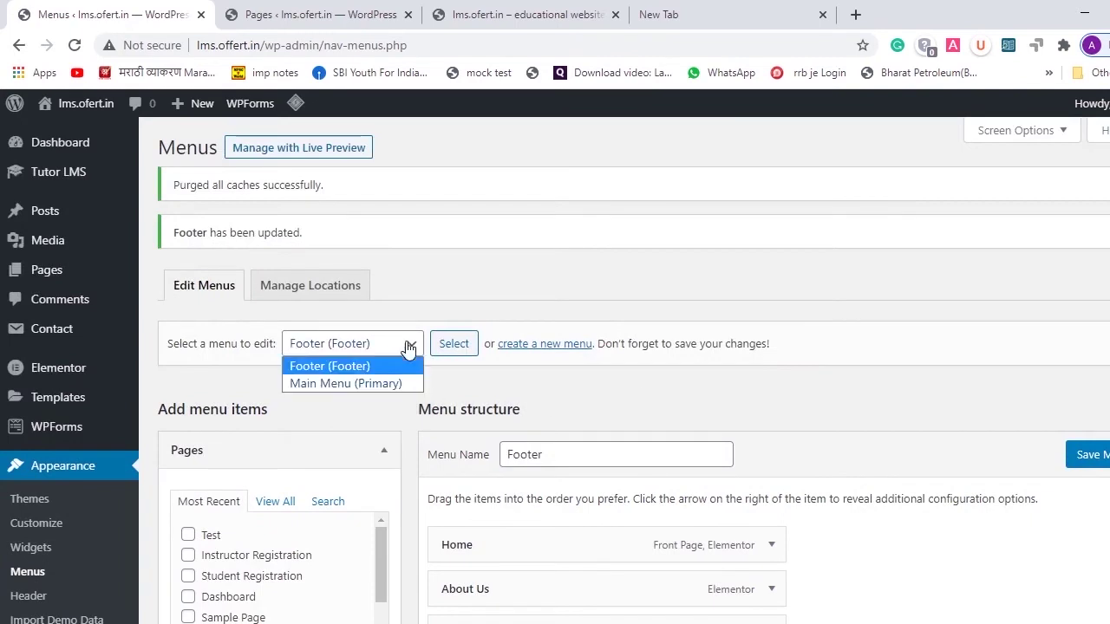
# - Load Main Menu (Primary) and remove its Home custom link
pyautogui.click(388, 384)
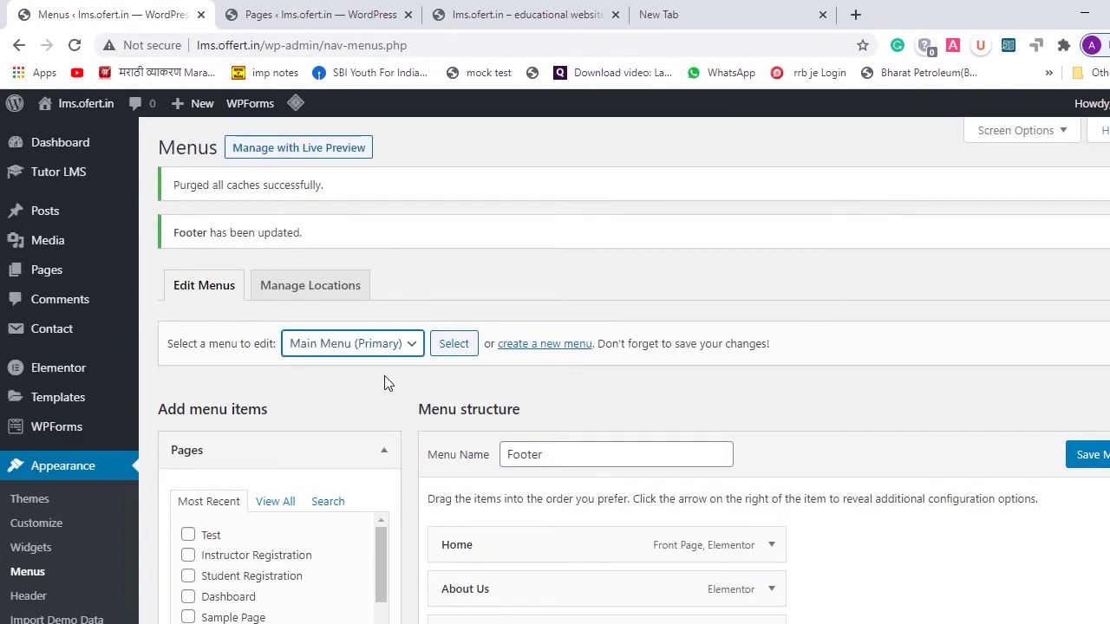
pyautogui.click(453, 352)
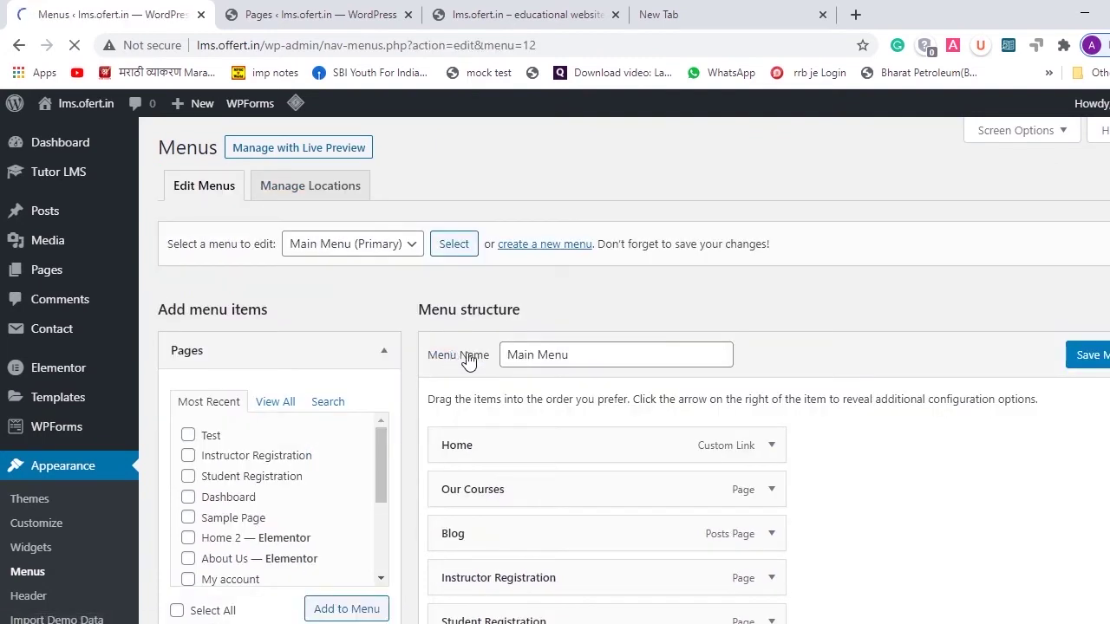
pyautogui.scroll(-1, 856, 478)
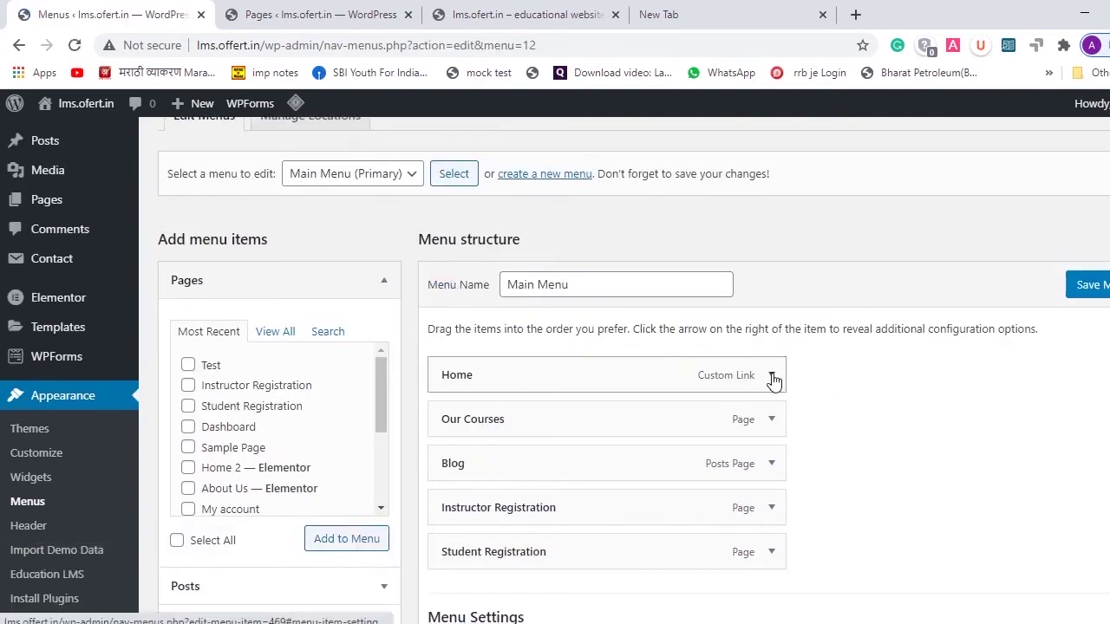
pyautogui.click(772, 376)
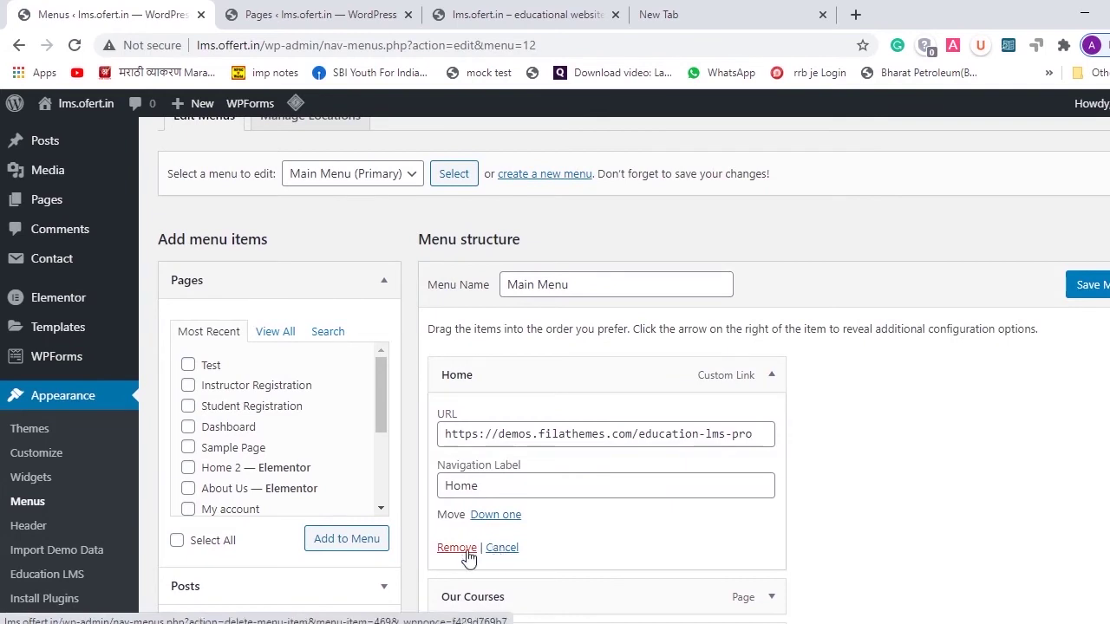
pyautogui.click(467, 556)
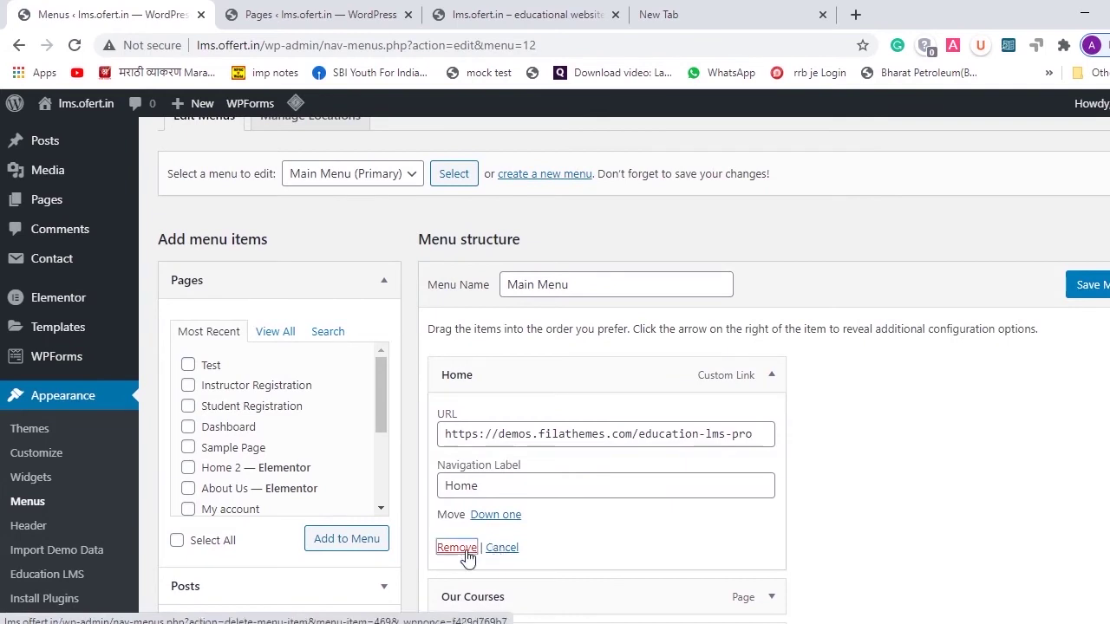
# - Add the Home front page to Main Menu, save it, and view the live site
pyautogui.click(278, 336)
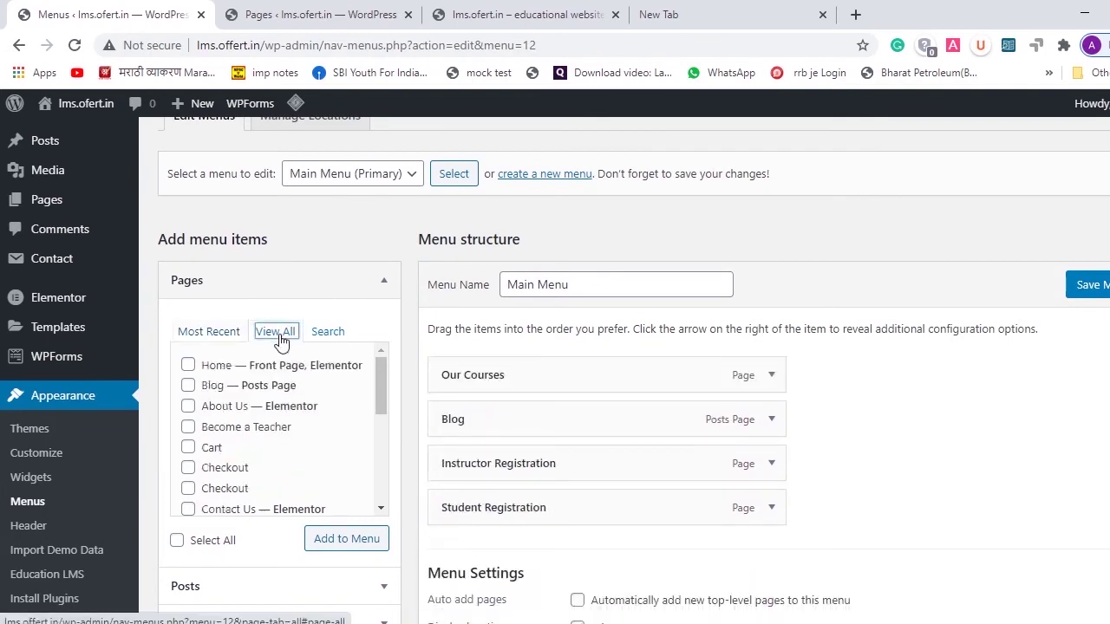
pyautogui.click(188, 366)
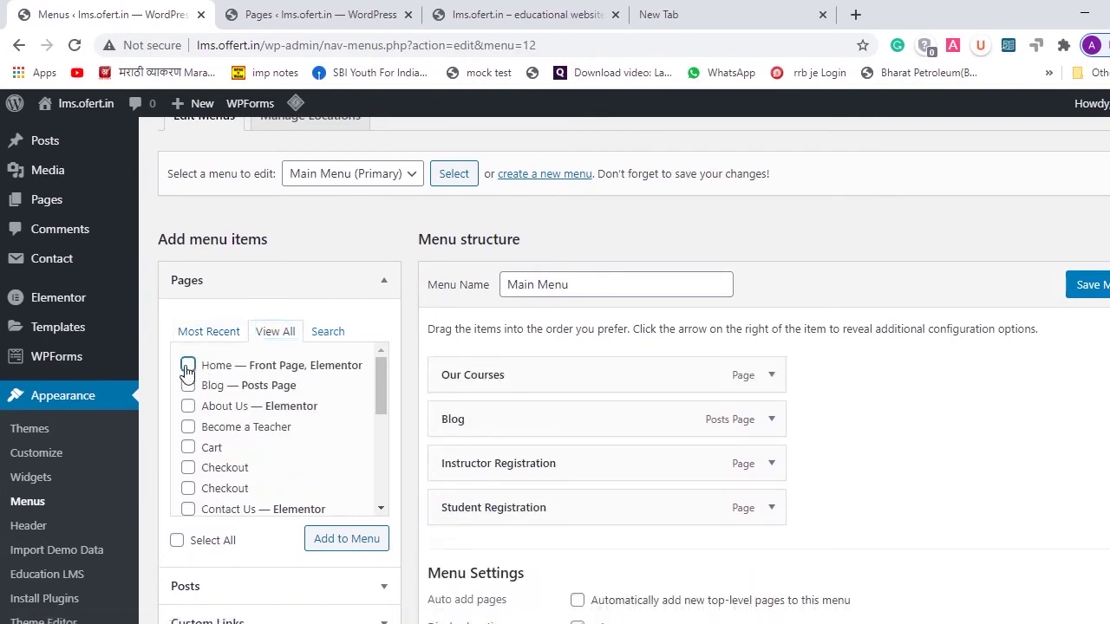
pyautogui.click(347, 540)
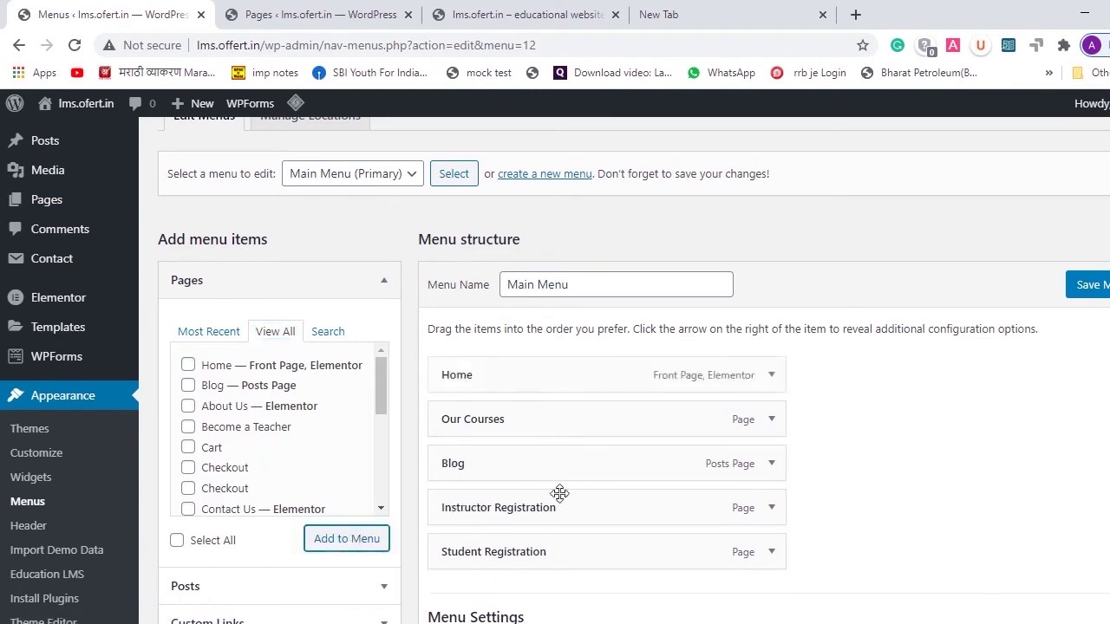
pyautogui.click(1087, 285)
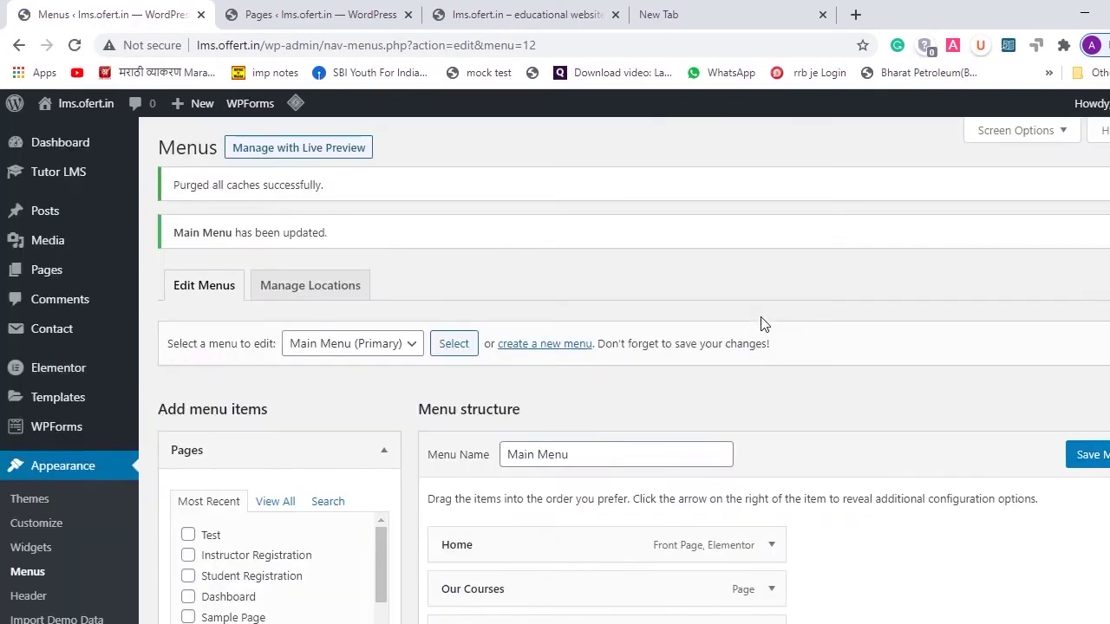
pyautogui.click(330, 7)
pyautogui.click(547, 9)
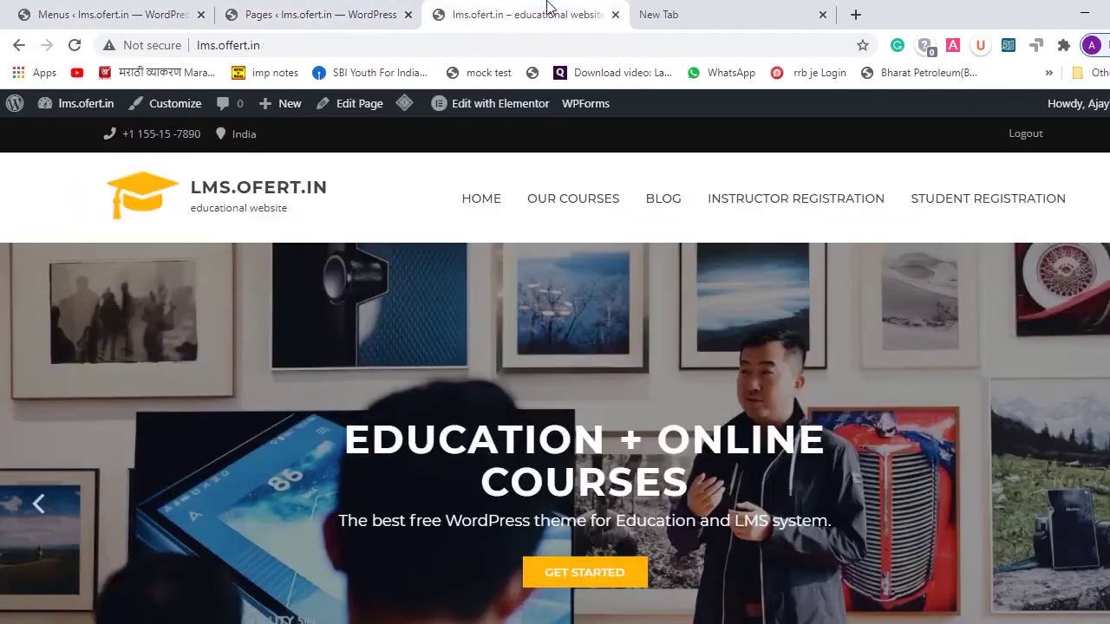
# - Reload the live homepage to confirm HOME now leads the header menu
pyautogui.click(74, 46)
pyautogui.scroll(-3, 494, 299)
pyautogui.scroll(3, 495, 300)
# - Open Instructor Registration showing Approved status, select its URL, and bring up Chrome's jump list
pyautogui.click(821, 211)
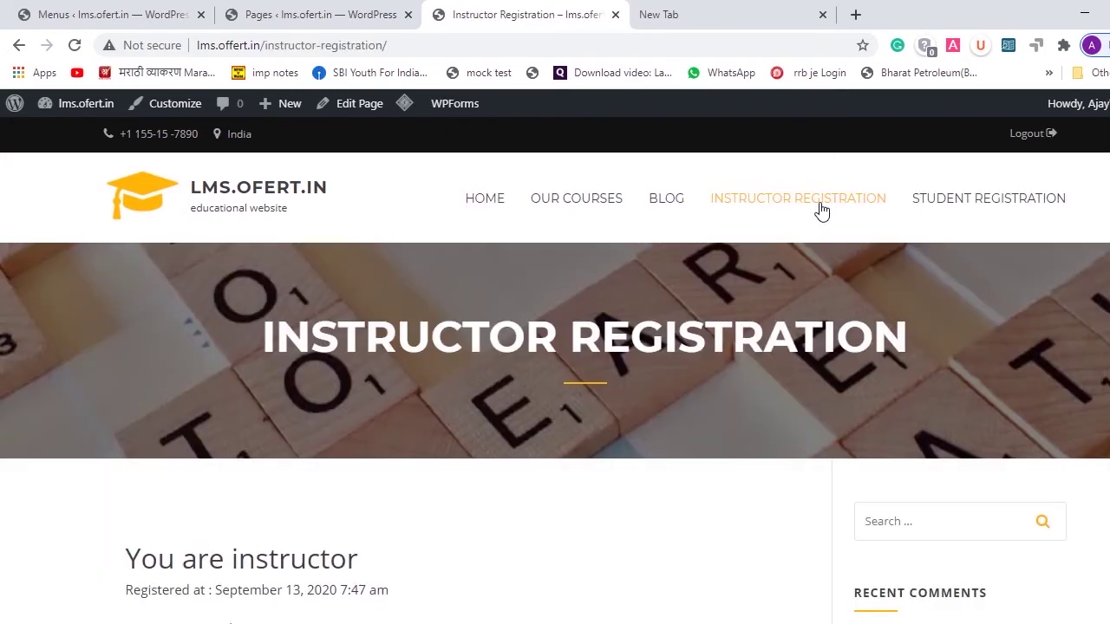
pyautogui.scroll(-4, 766, 413)
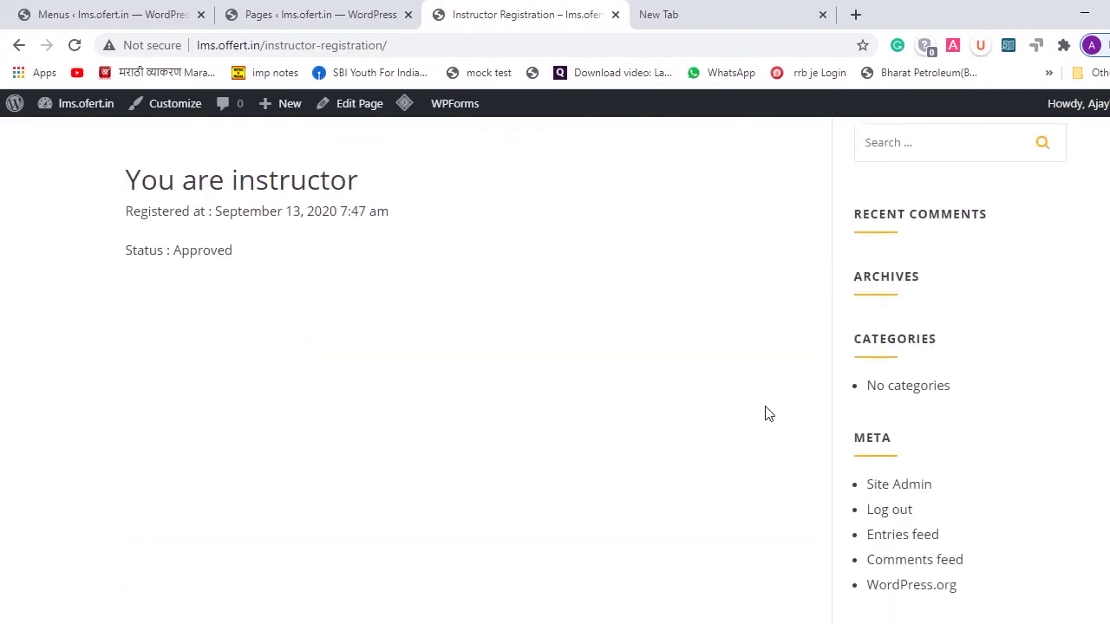
pyautogui.scroll(1, 766, 414)
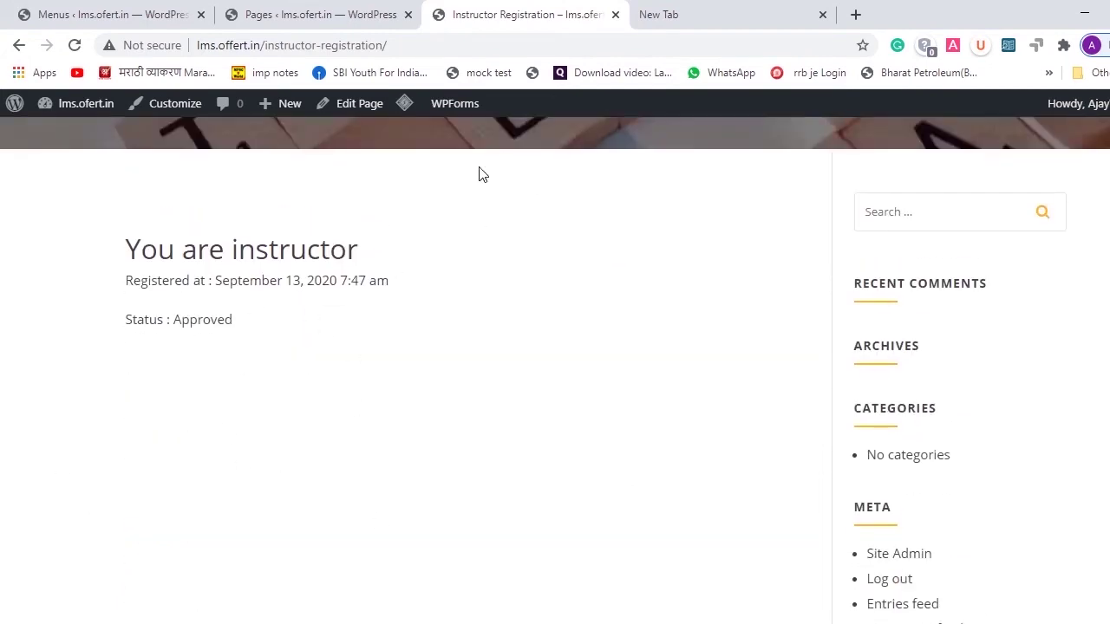
pyautogui.click(295, 46)
pyautogui.hotkey('ctrl', 'c')
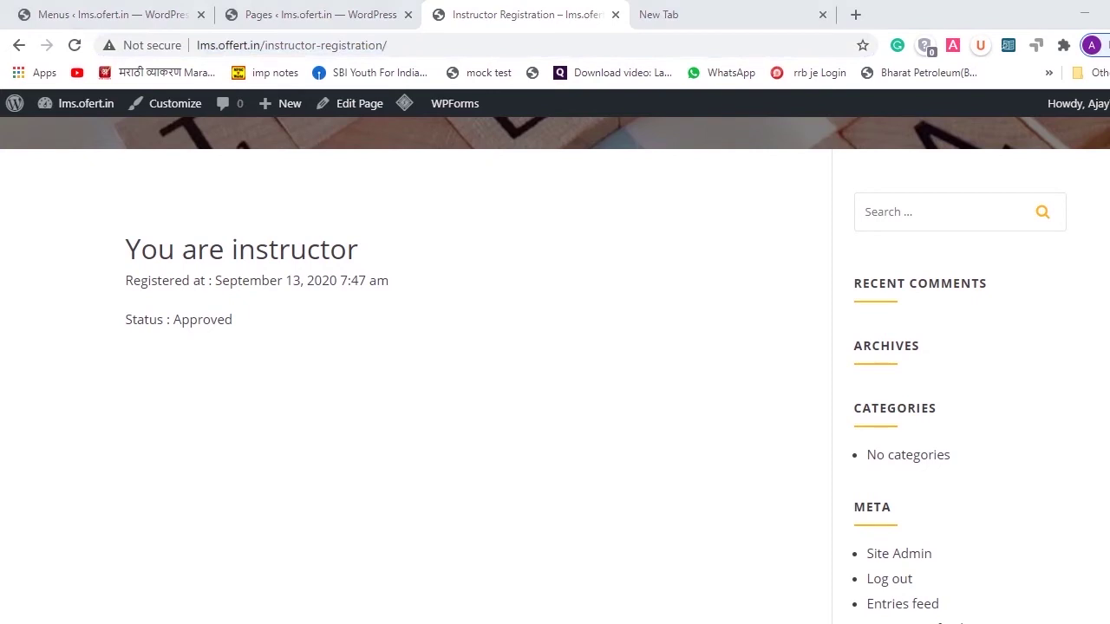
pyautogui.rightClick(520, 623)
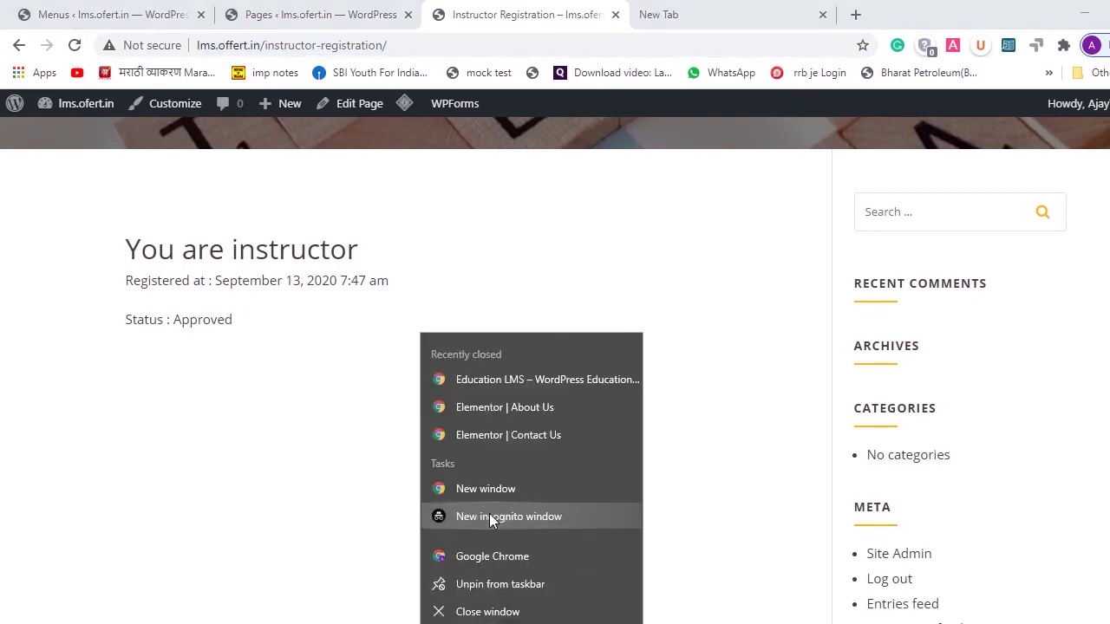
# - In a new incognito window, load the instructor registration URL and go to Student Registration
pyautogui.click(489, 518)
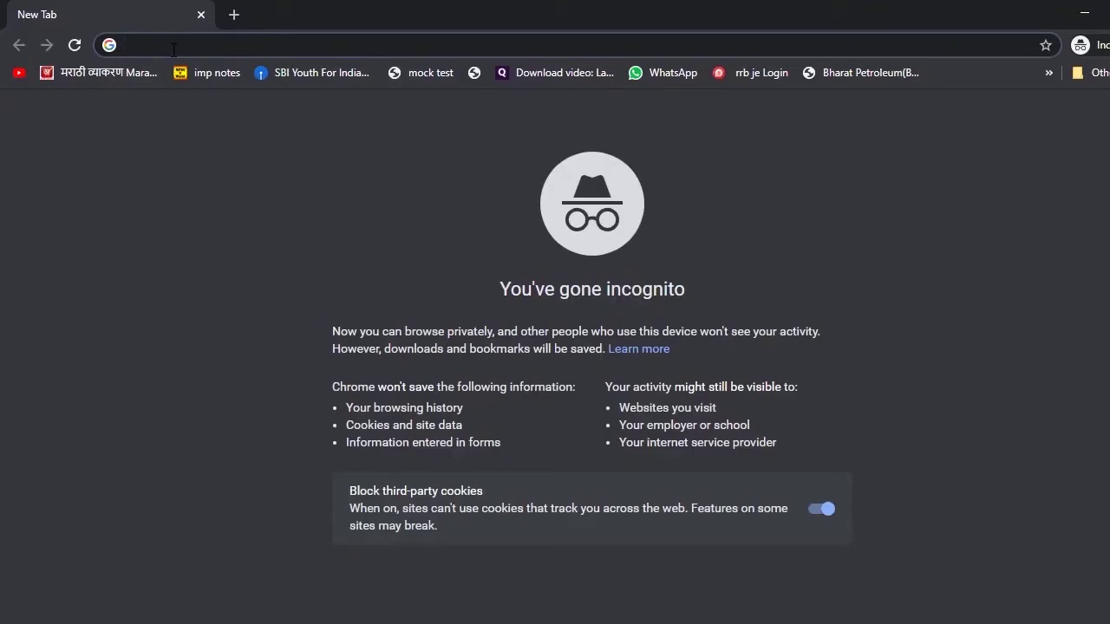
pyautogui.hotkey('ctrl', 'v')
pyautogui.press('Return')
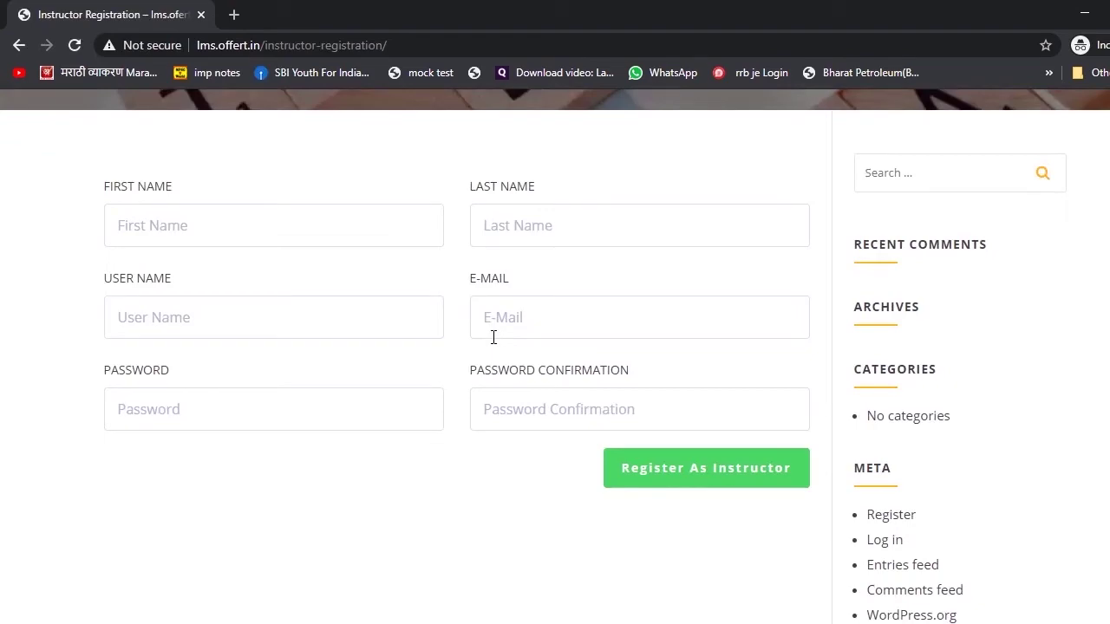
pyautogui.scroll(3, 492, 337)
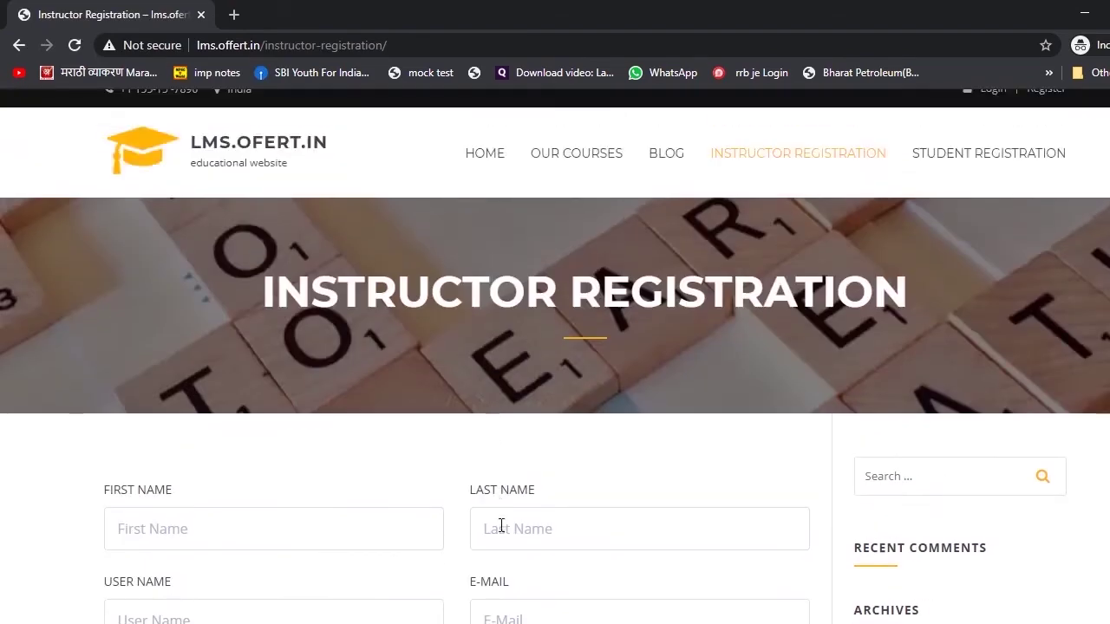
pyautogui.scroll(1, 501, 526)
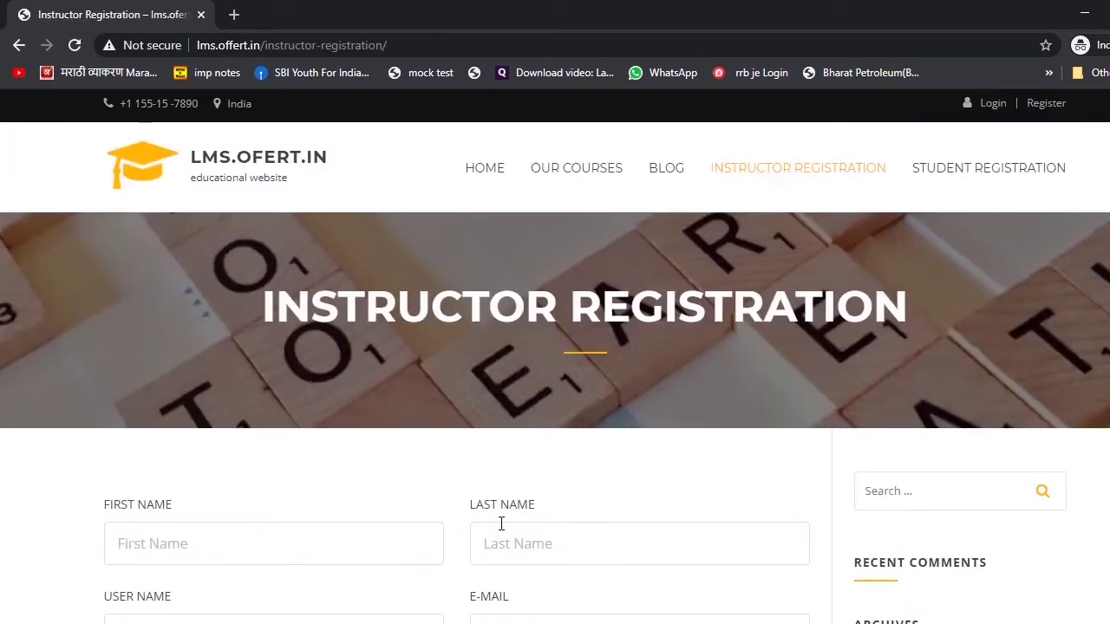
pyautogui.click(978, 173)
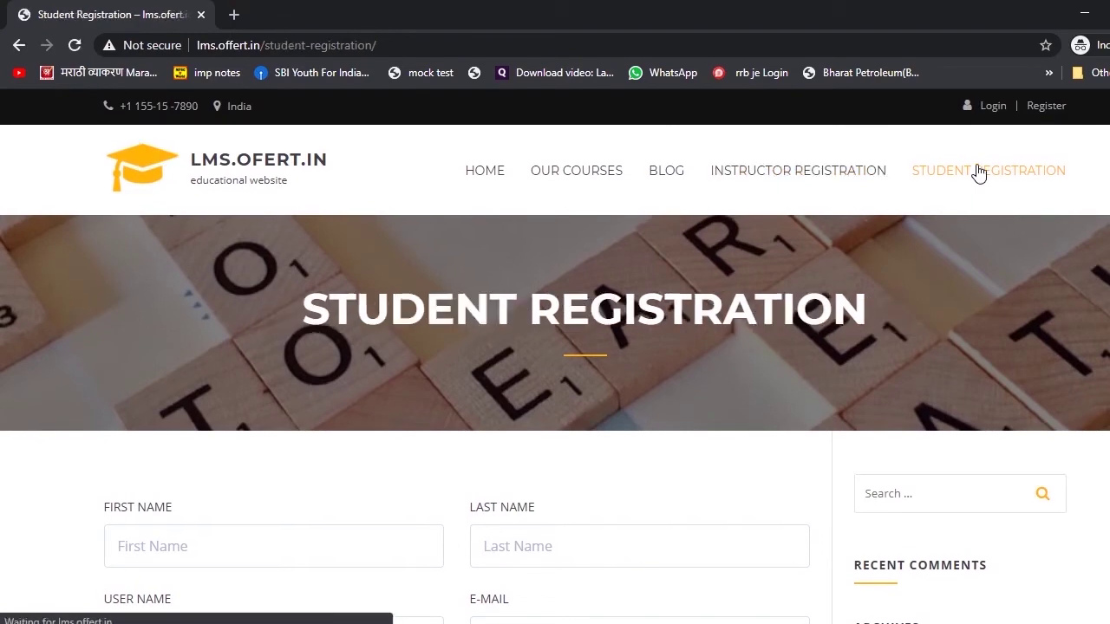
# - Open the site's Login and Register links in new tabs
pyautogui.scroll(-2, 978, 172)
pyautogui.scroll(-2, 979, 172)
pyautogui.scroll(4, 978, 173)
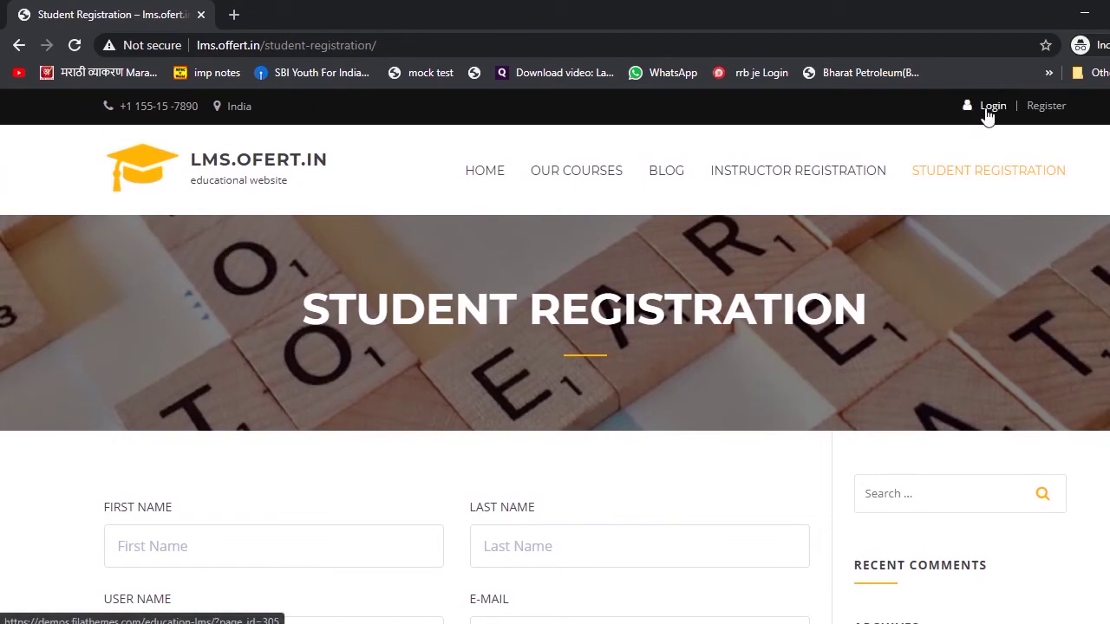
pyautogui.rightClick(987, 115)
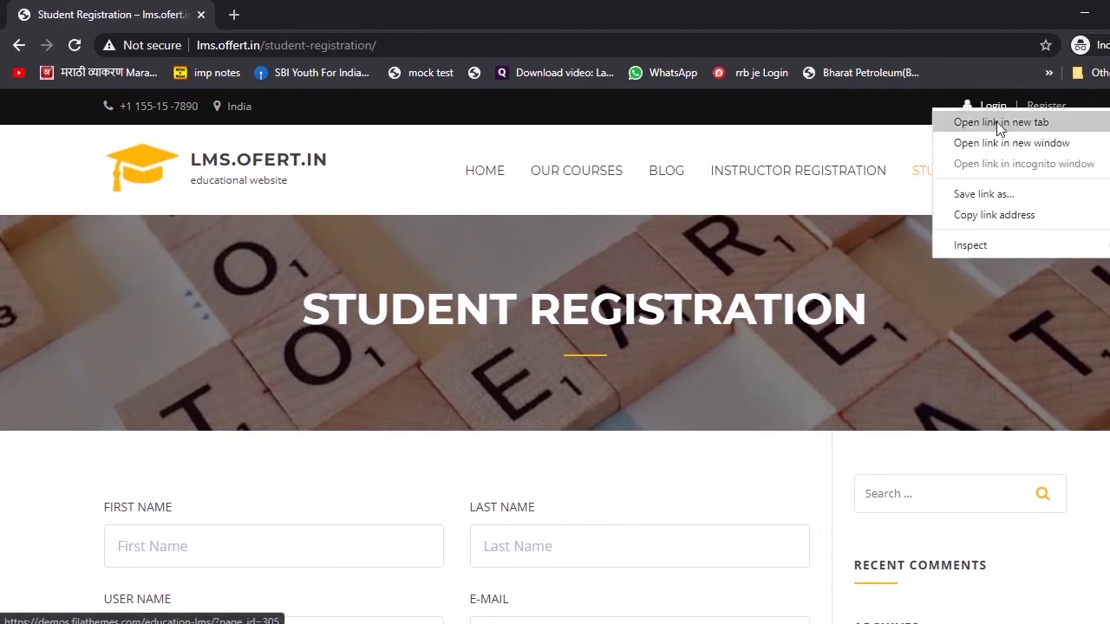
pyautogui.click(997, 128)
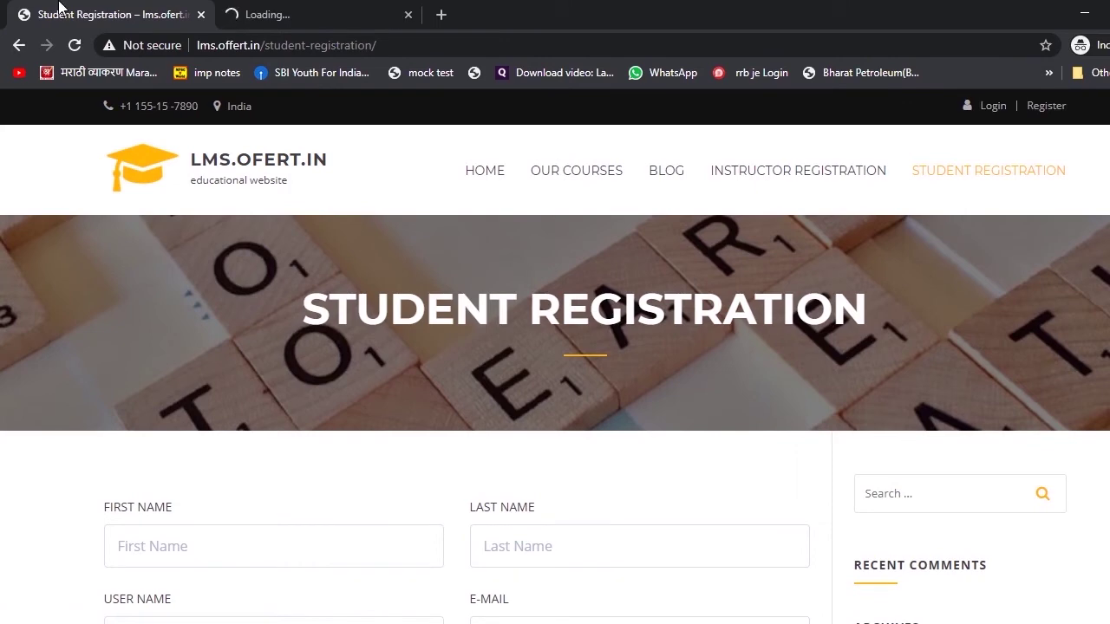
pyautogui.rightClick(1044, 108)
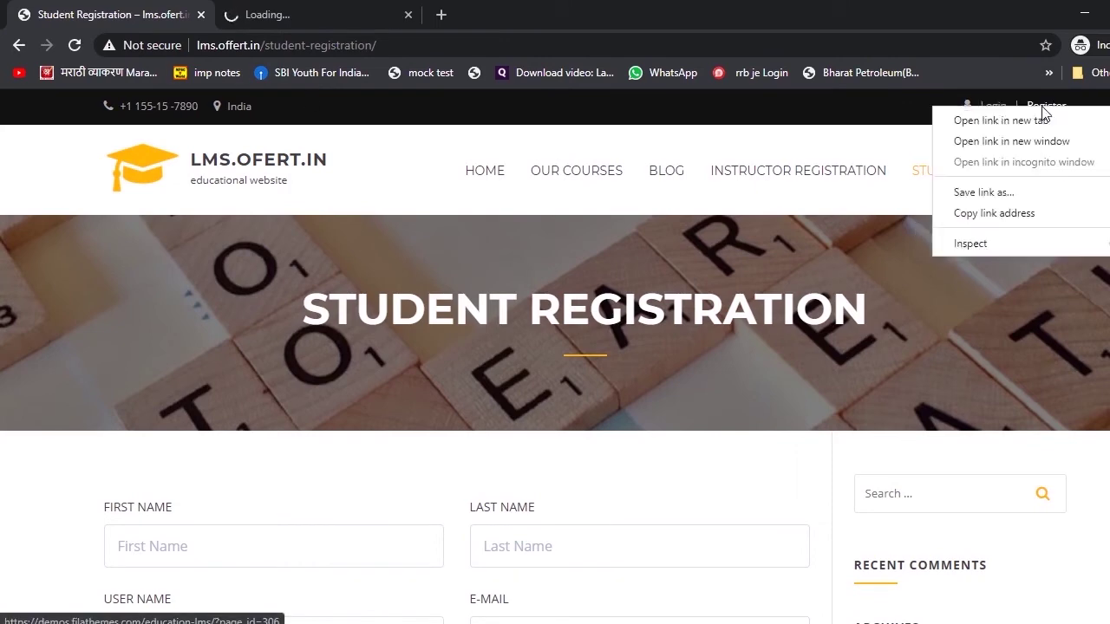
pyautogui.click(1053, 126)
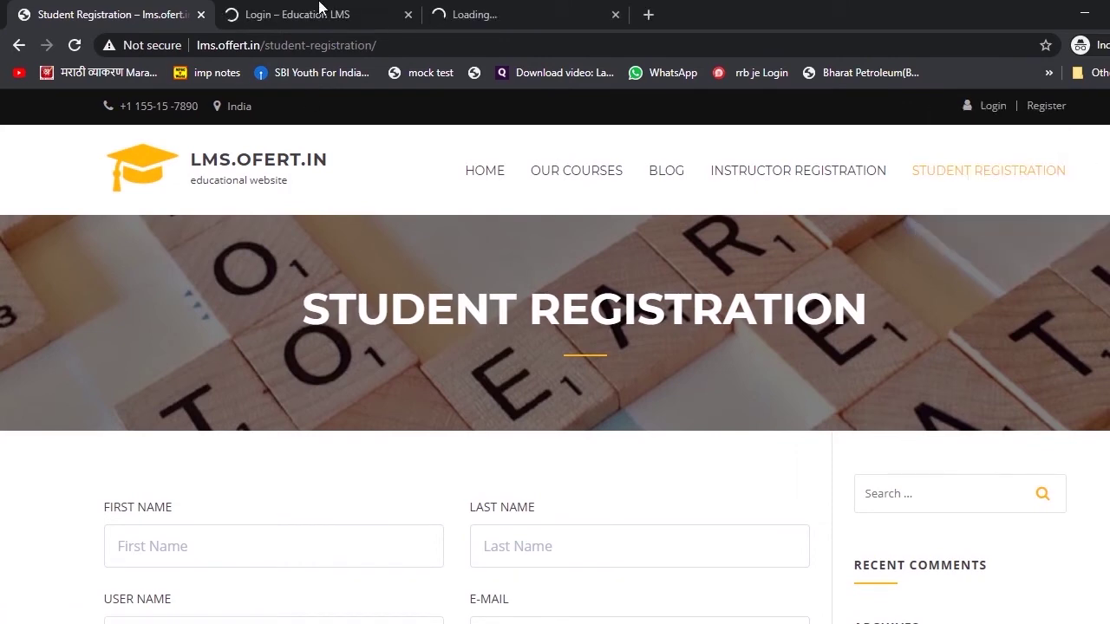
# - Check the Login and Register pages' addresses, then close both tabs
pyautogui.click(318, 10)
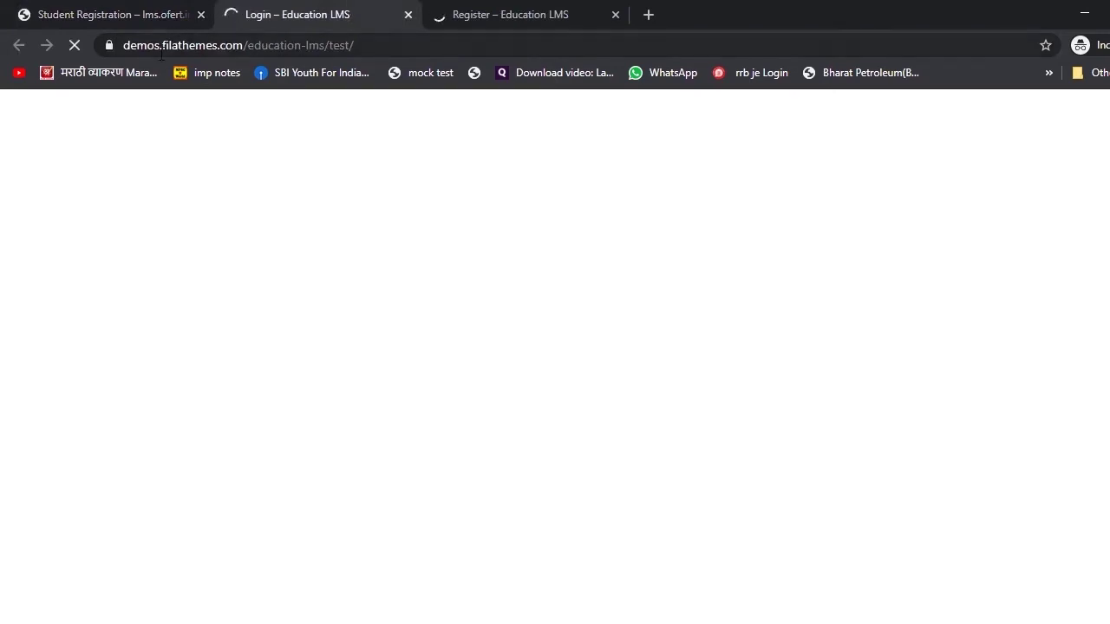
pyautogui.click(150, 16)
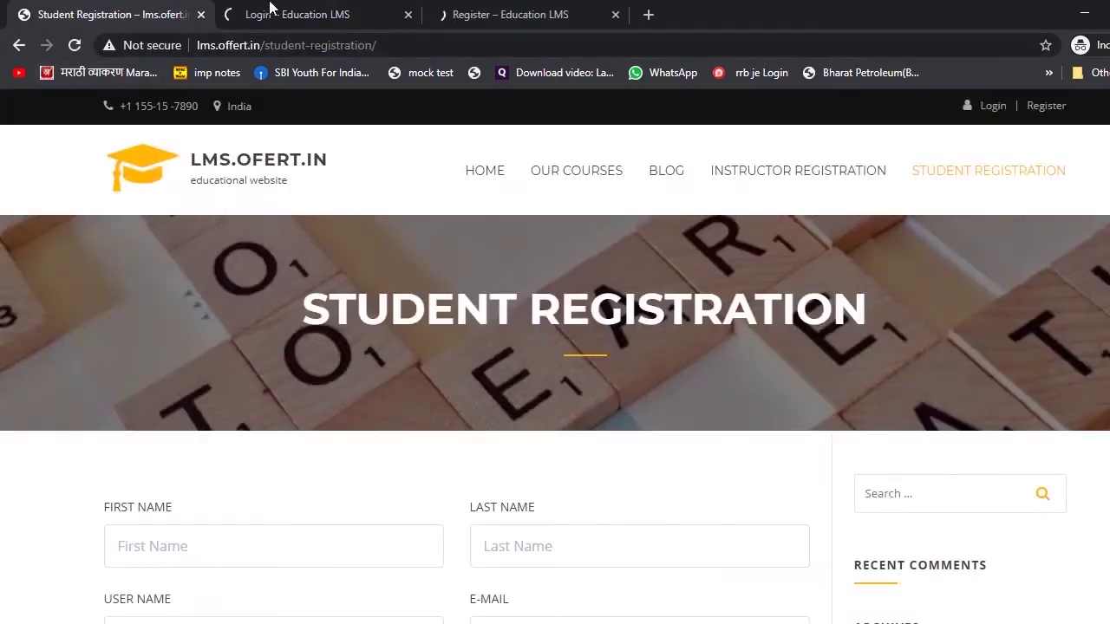
pyautogui.click(238, 12)
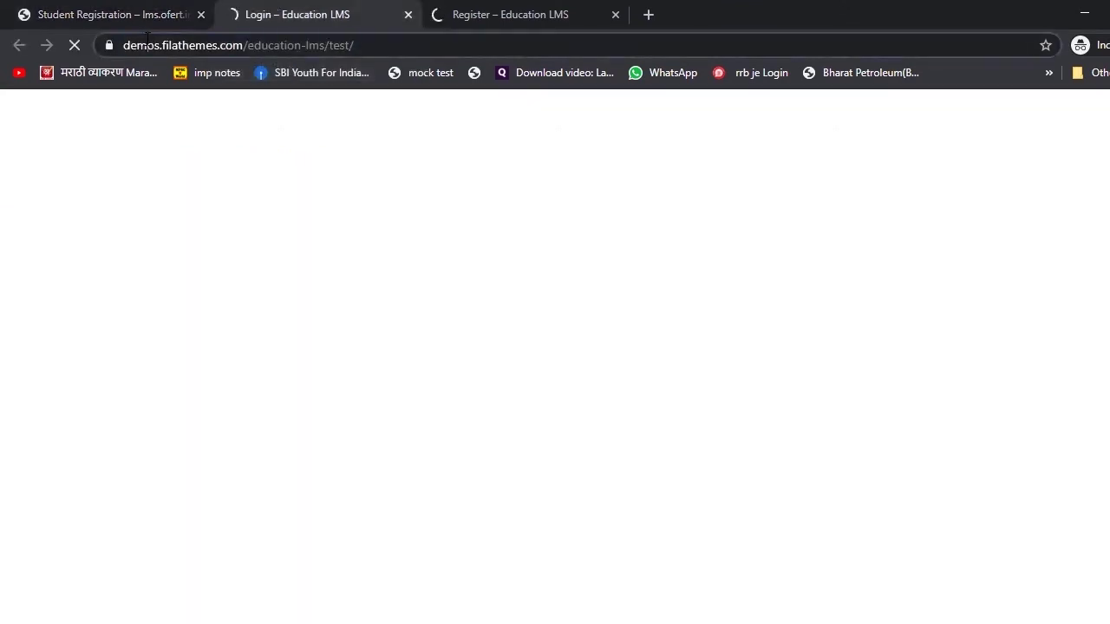
pyautogui.doubleClick(183, 45)
pyautogui.click(508, 12)
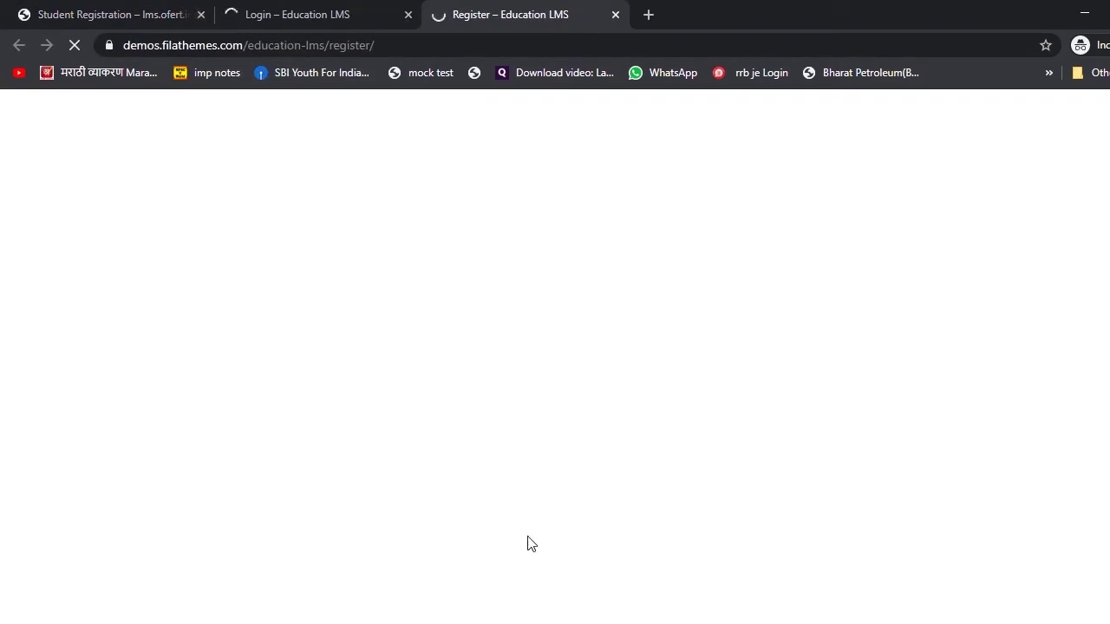
pyautogui.click(408, 15)
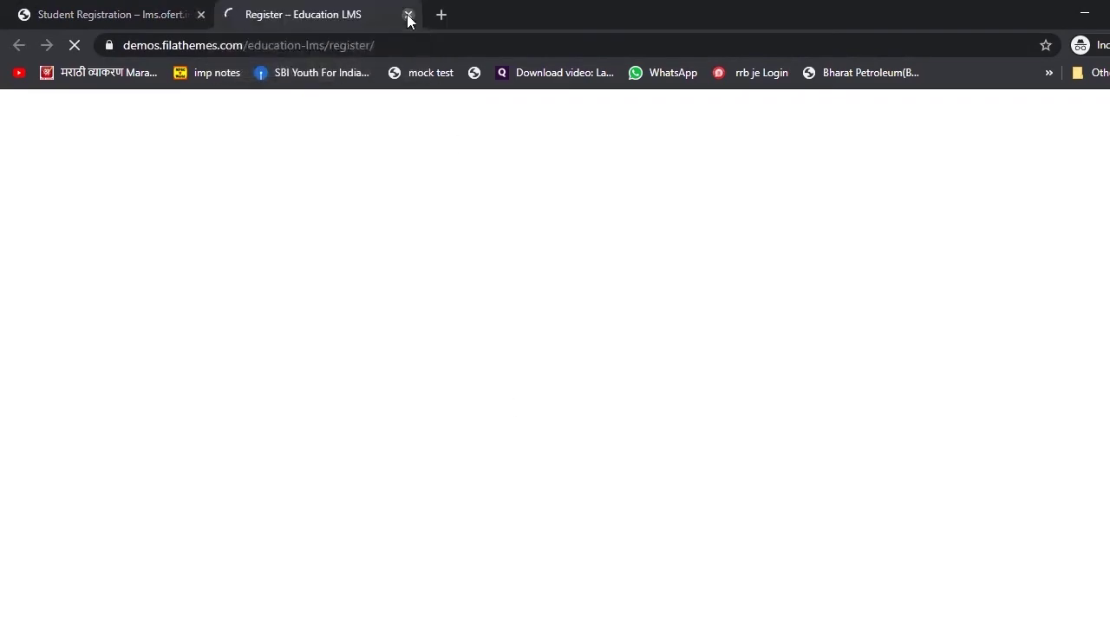
pyautogui.click(407, 15)
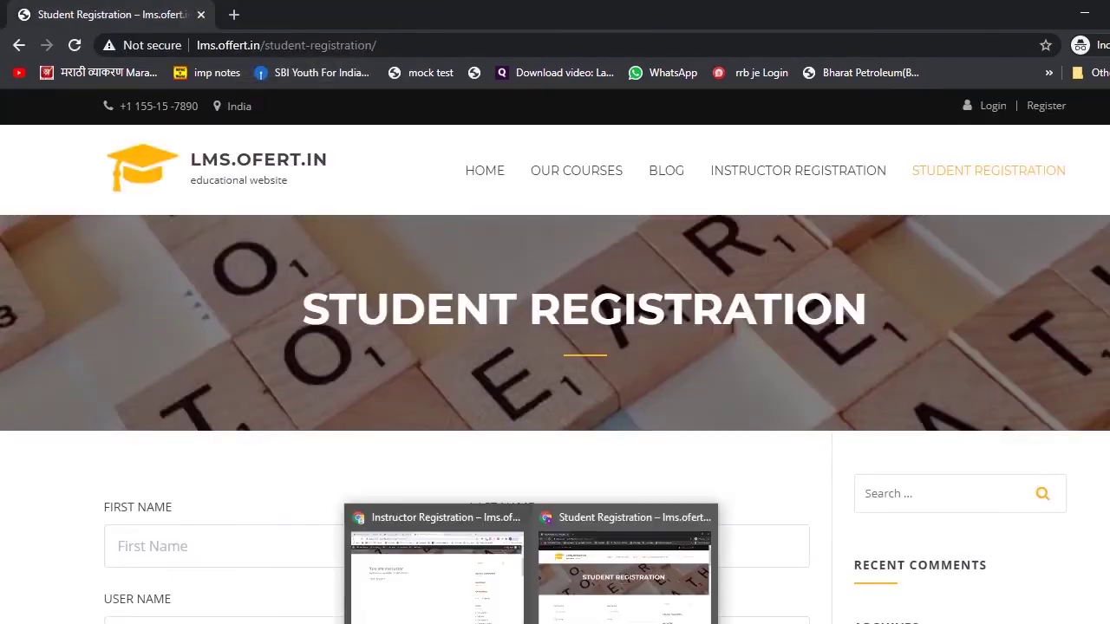
# - In the logged-in window, go to the Home page and launch Customize
pyautogui.click(413, 546)
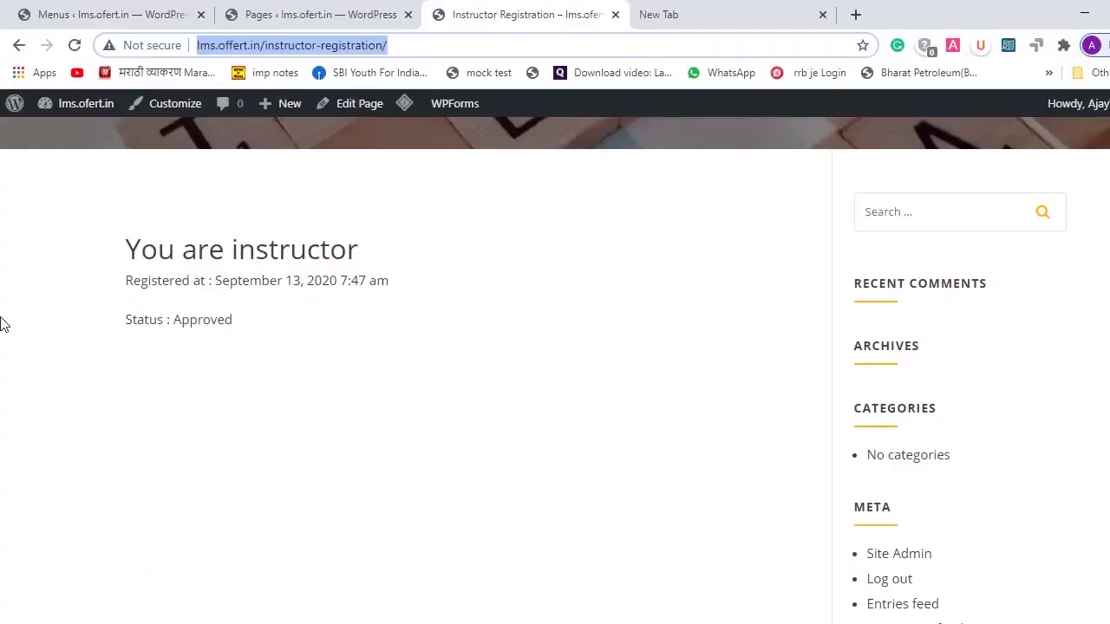
pyautogui.click(451, 356)
pyautogui.scroll(4, 548, 303)
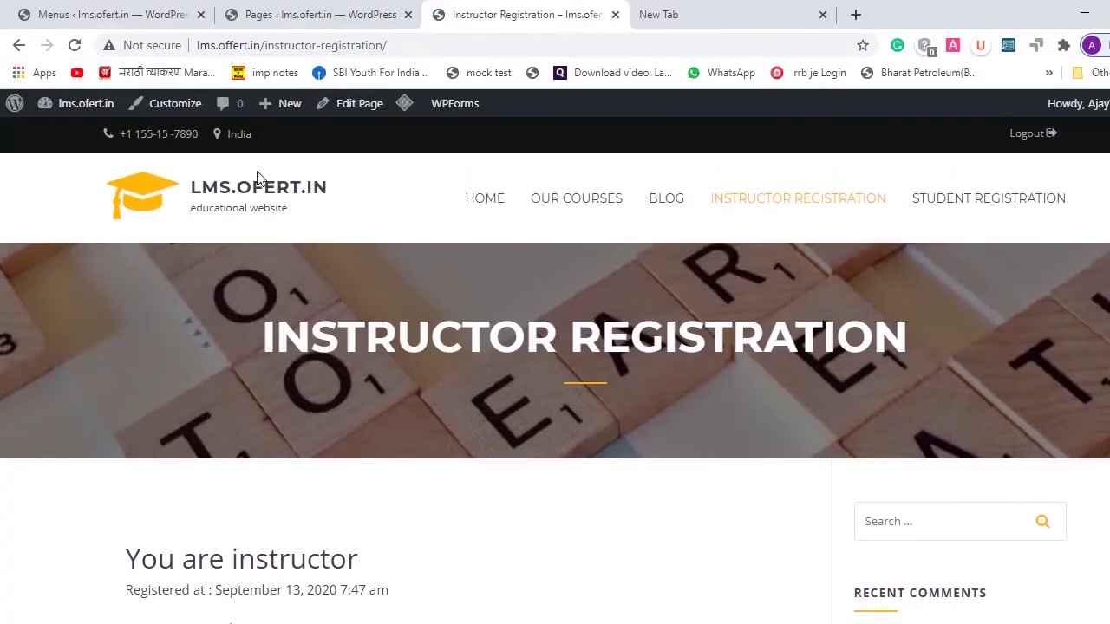
pyautogui.click(491, 201)
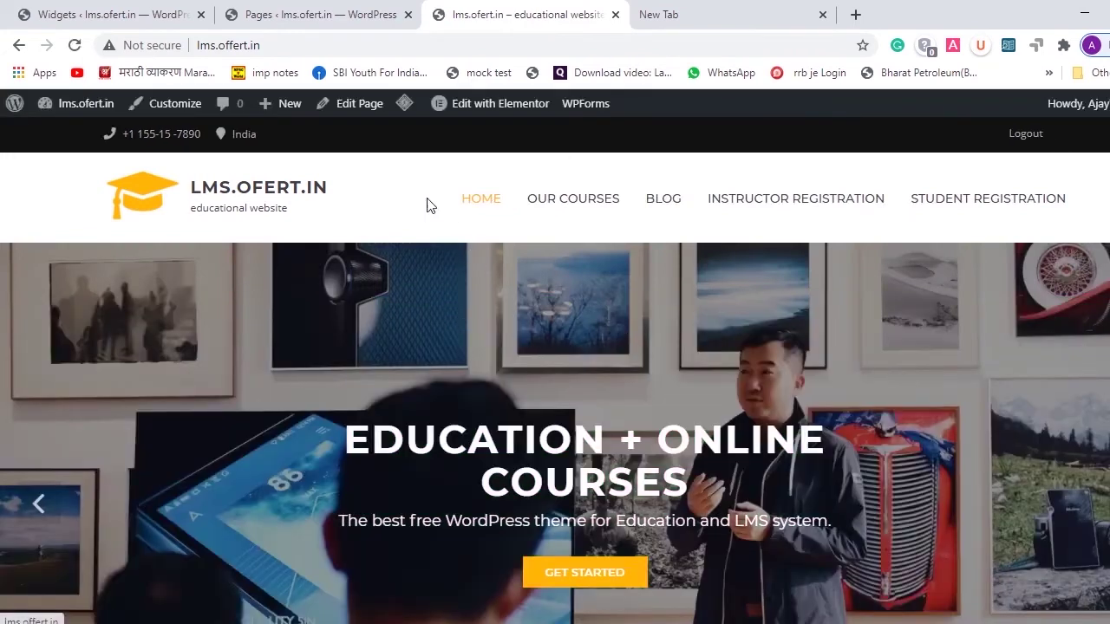
pyautogui.click(185, 103)
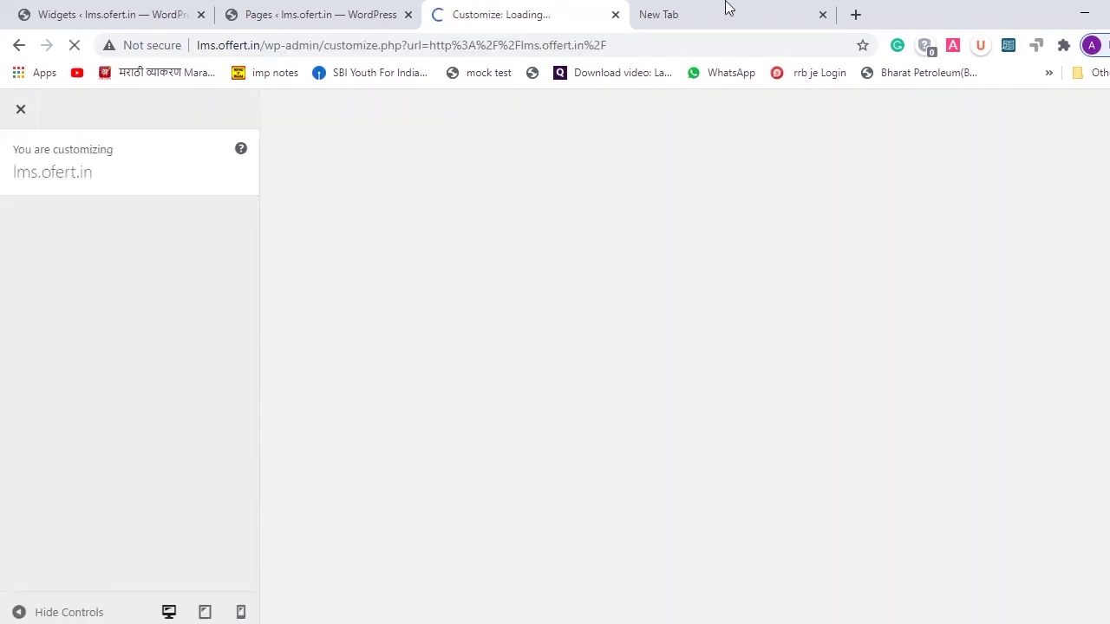
# - In the new tab, load the lms.offert.in home page by trimming the pasted URL
pyautogui.click(728, 10)
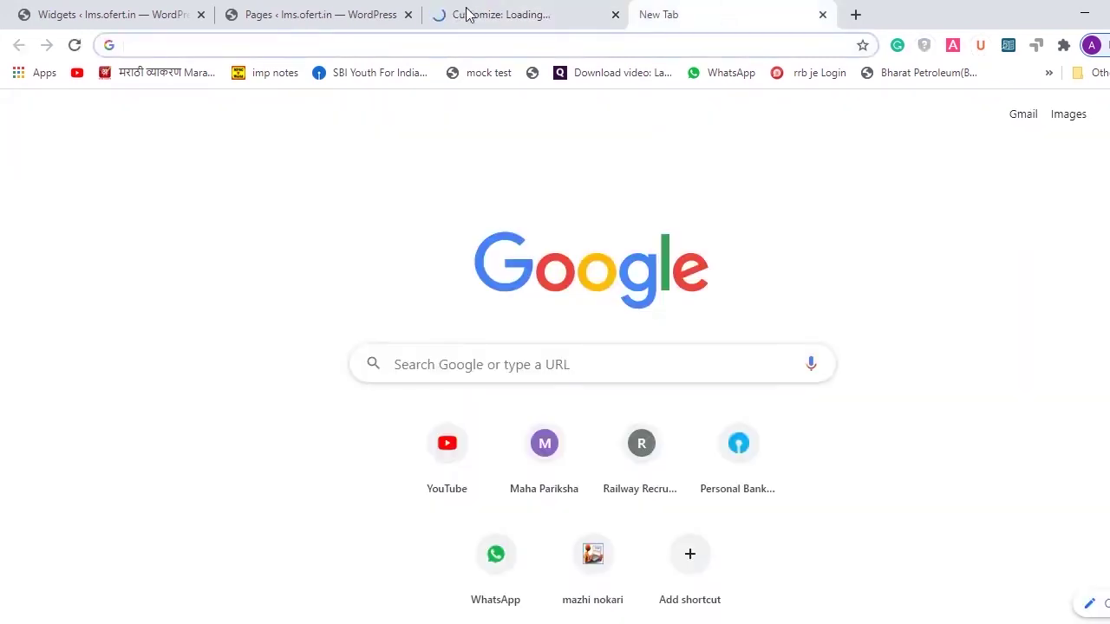
pyautogui.write('http://lms.offert.in/instructor-registration/')
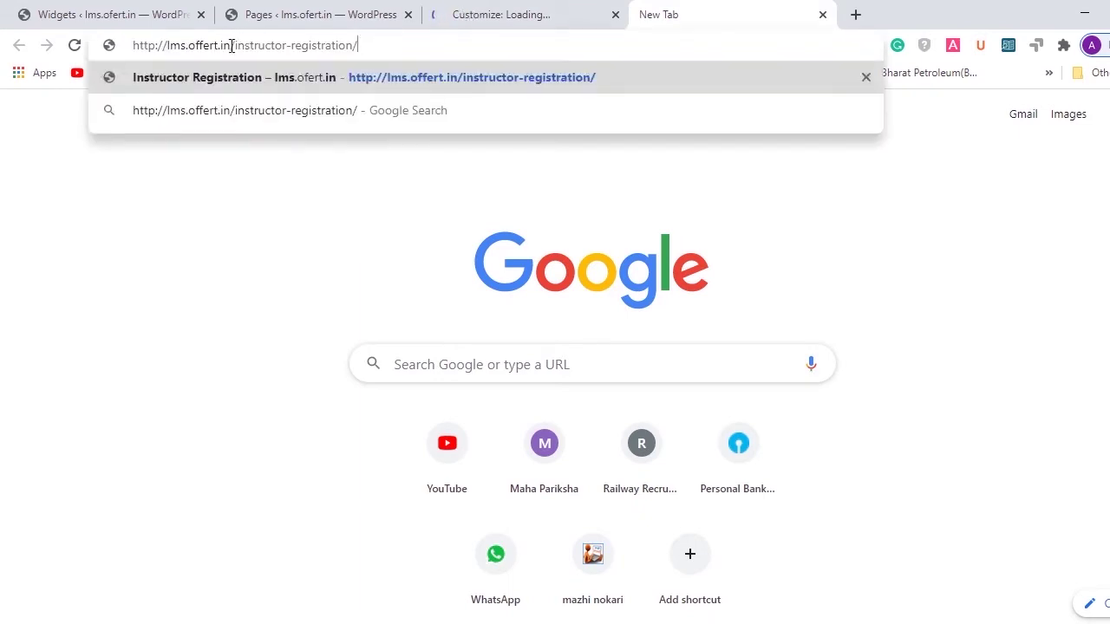
pyautogui.moveTo(234, 45); pyautogui.dragTo(510, 67)
pyautogui.press('BackSpace')
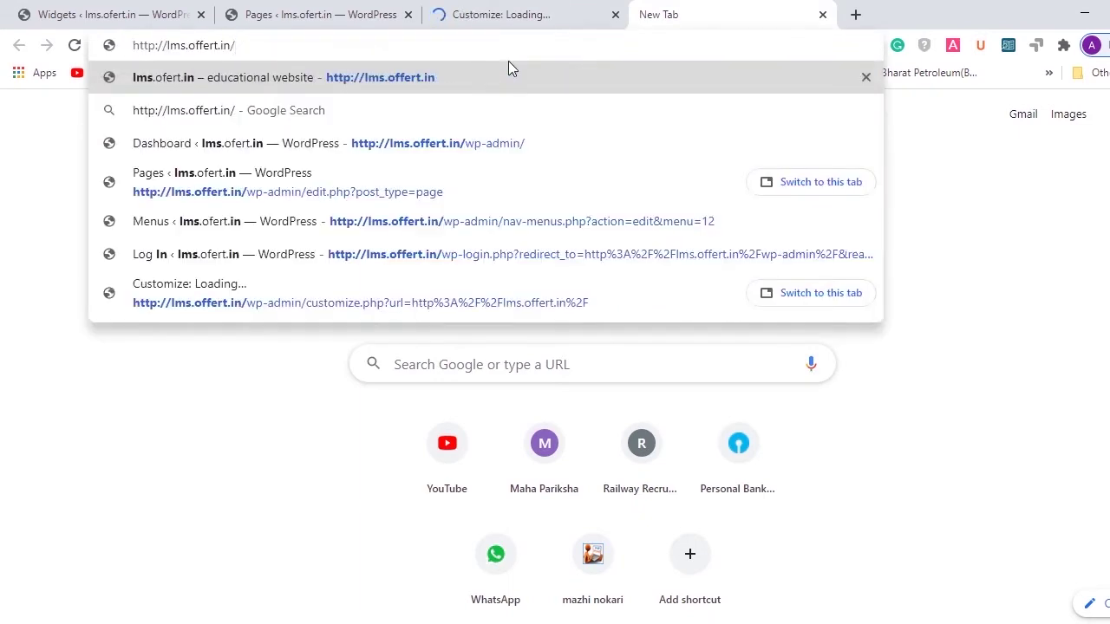
pyautogui.press('Return')
# - Return to the Customizer previewing the homepage with Instructor and Student Registration menu items
pyautogui.click(546, 10)
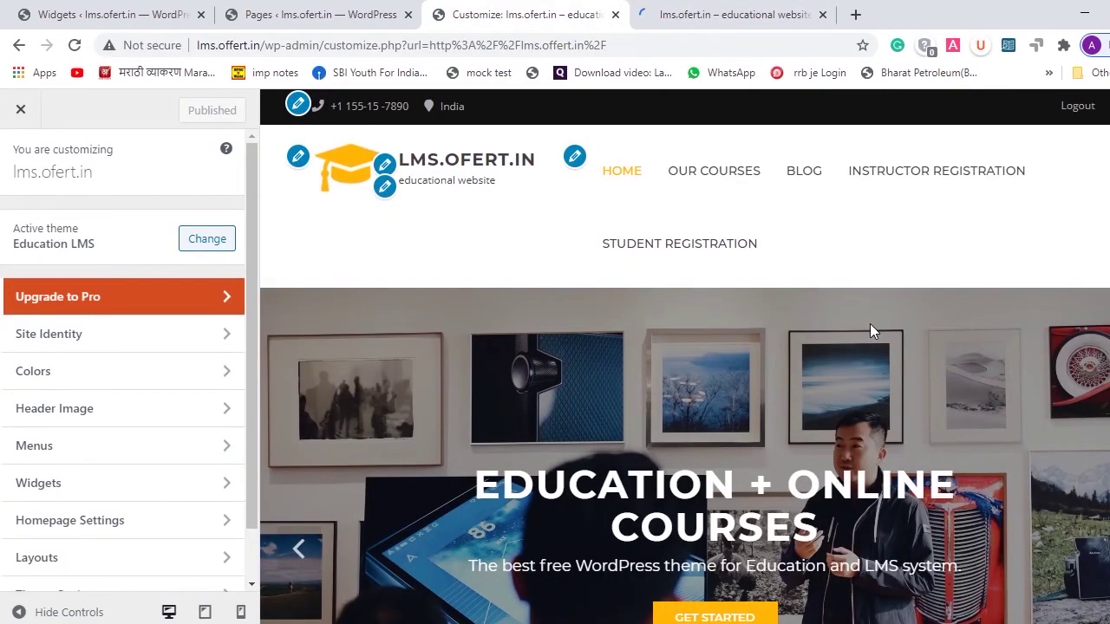
pyautogui.scroll(-5, 870, 323)
pyautogui.scroll(5, 870, 323)
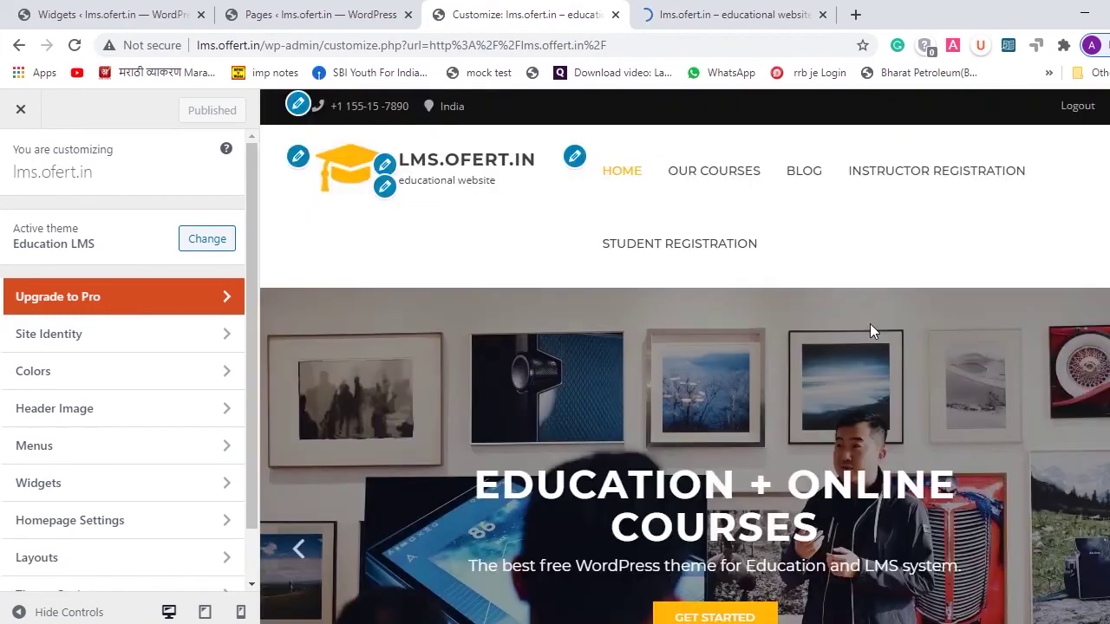
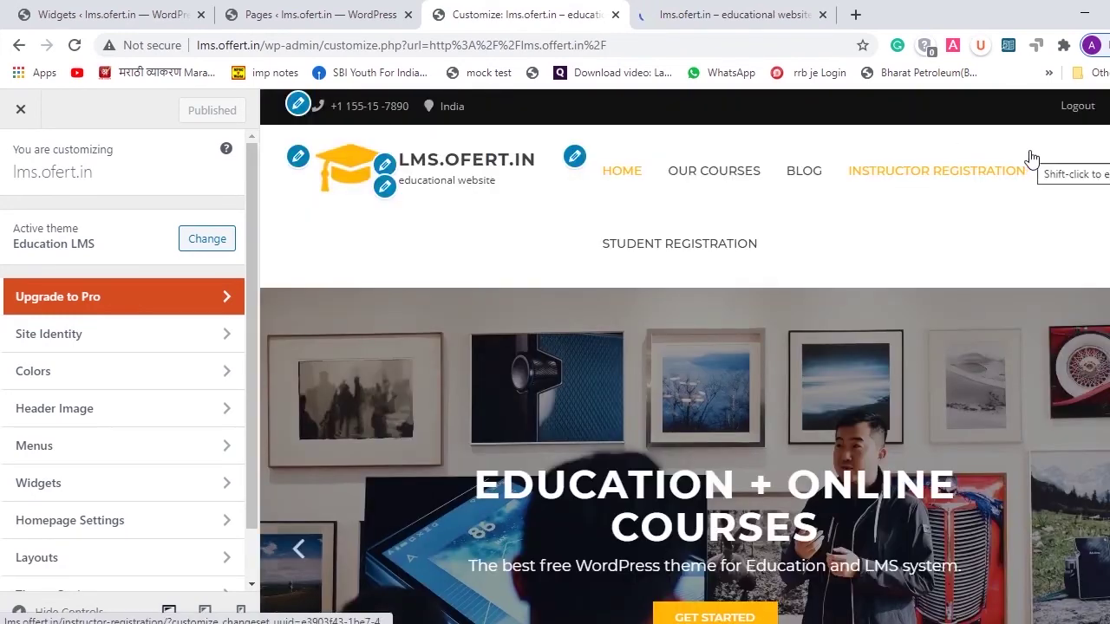
# - Copy the Student Registration page link address from the live site
pyautogui.click(710, 9)
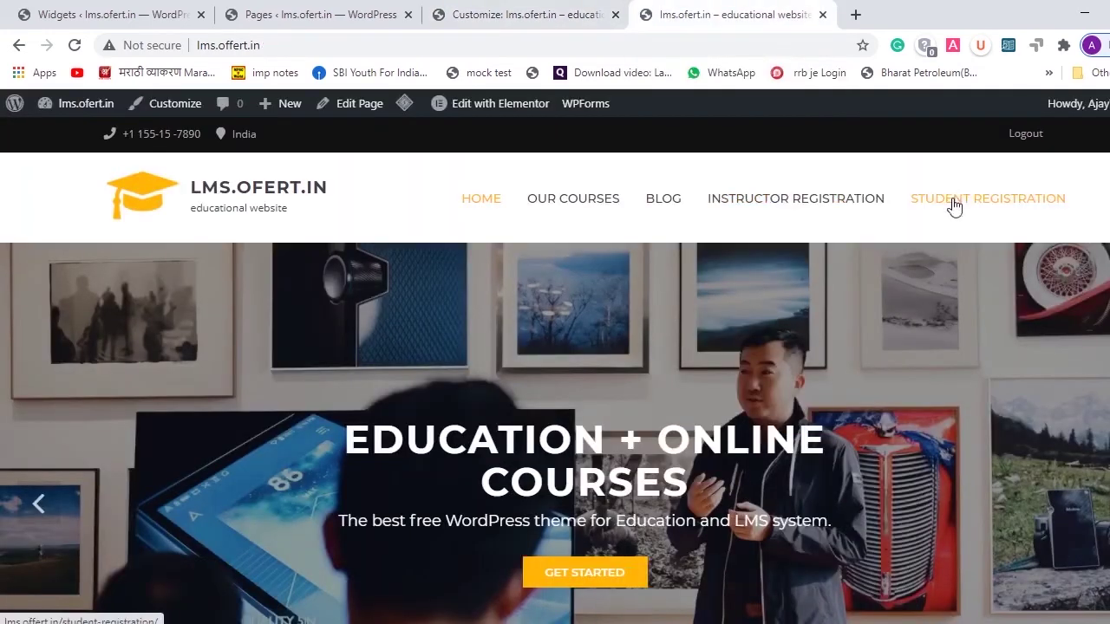
pyautogui.rightClick(954, 204)
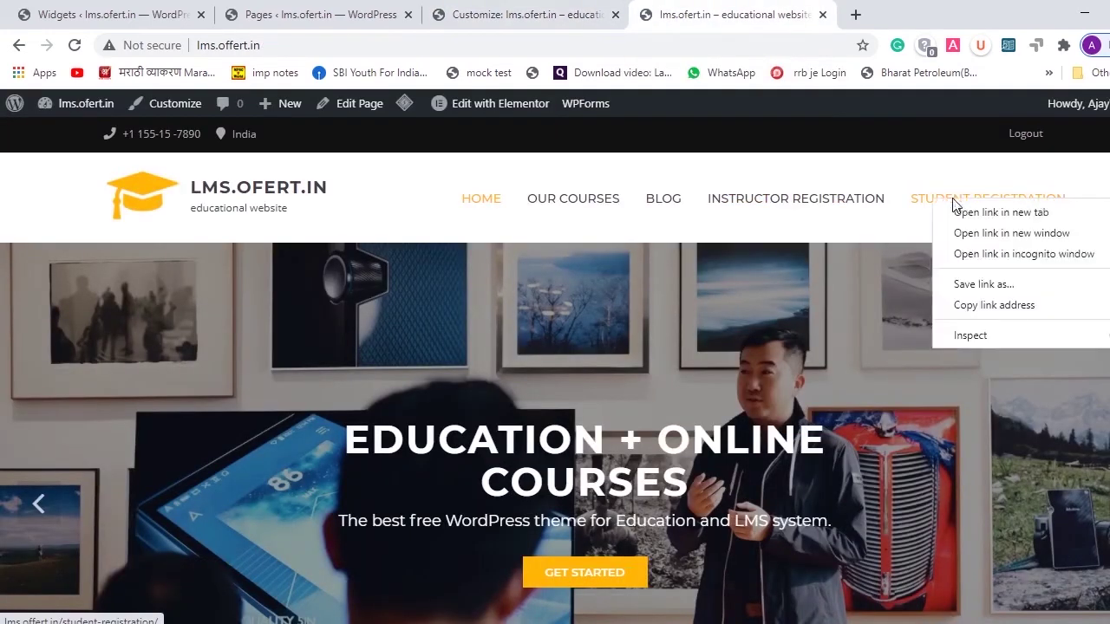
pyautogui.click(978, 313)
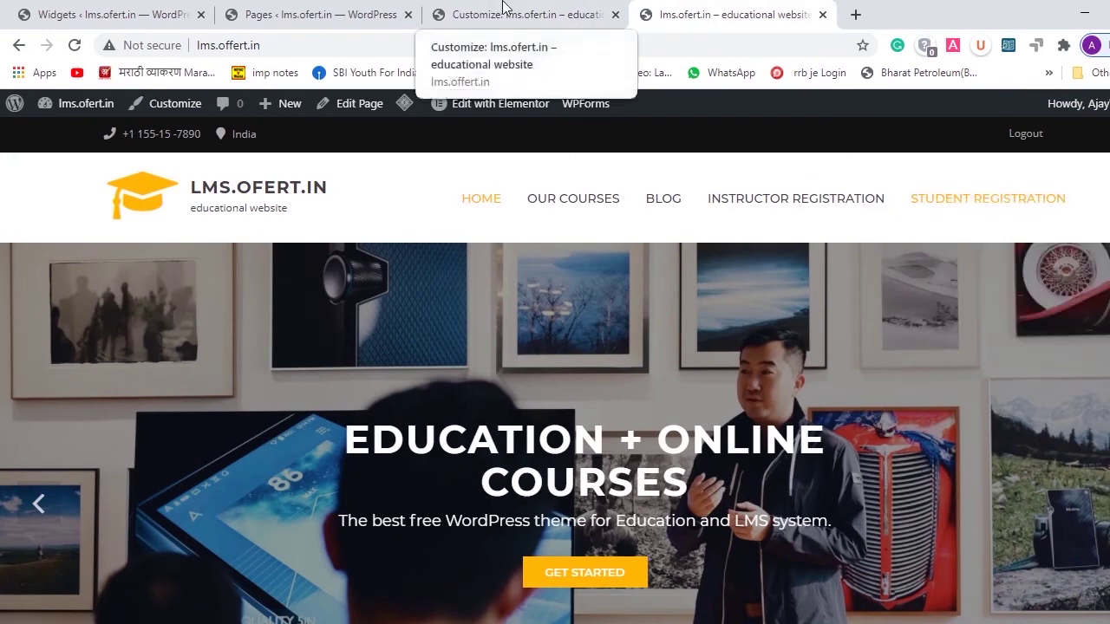
# - Paste the Student Registration address into Theme Options > Header Topbar's Register page URL
pyautogui.click(507, 7)
pyautogui.scroll(-1, 69, 434)
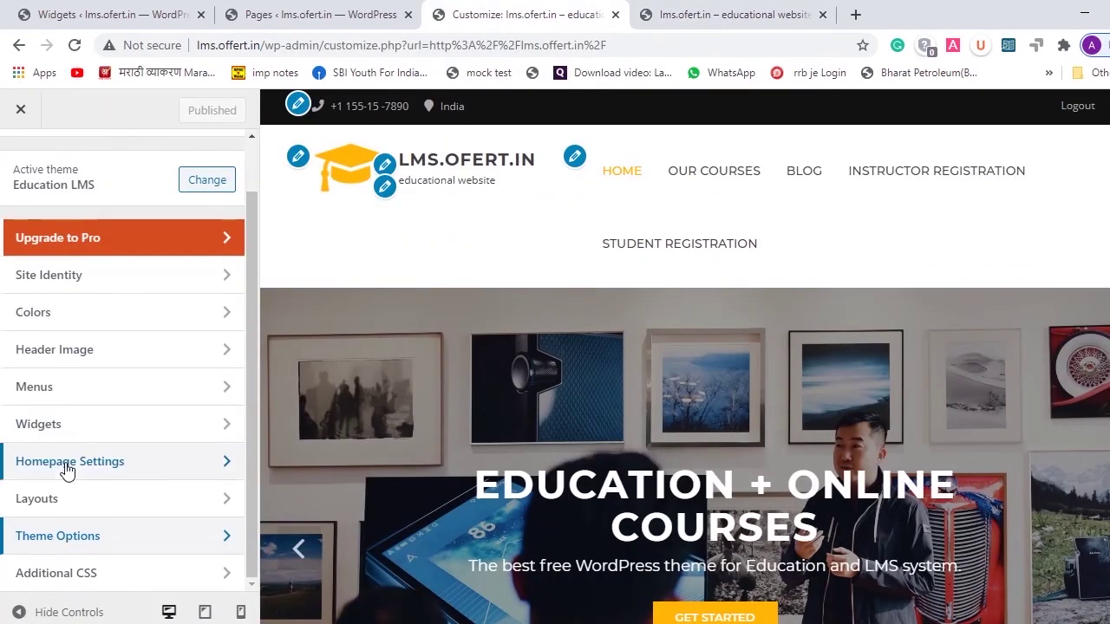
pyautogui.click(227, 539)
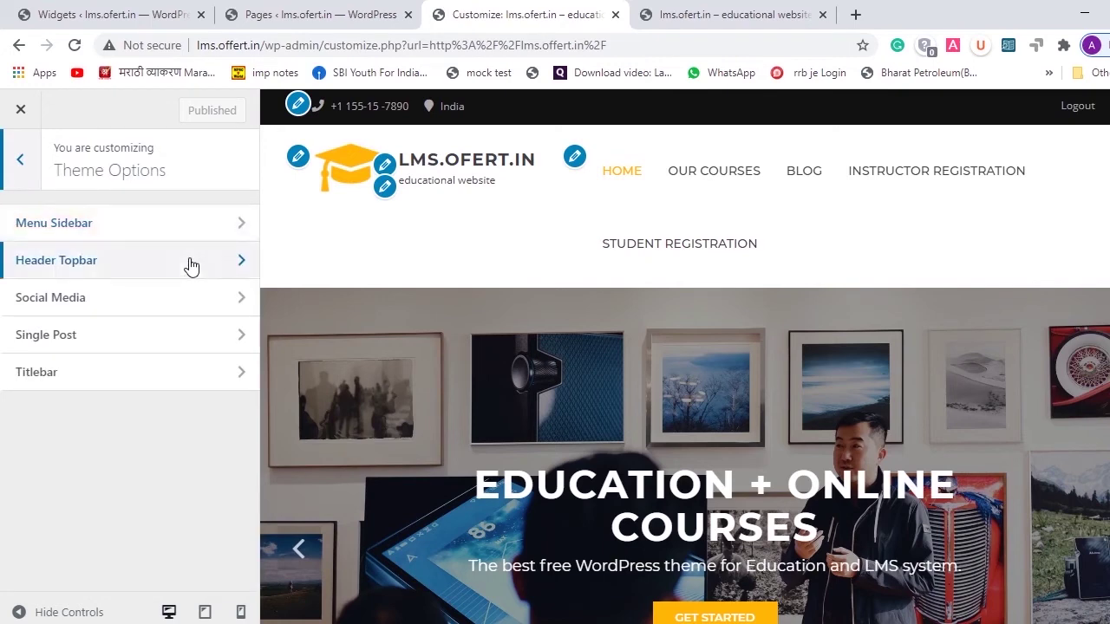
pyautogui.click(244, 264)
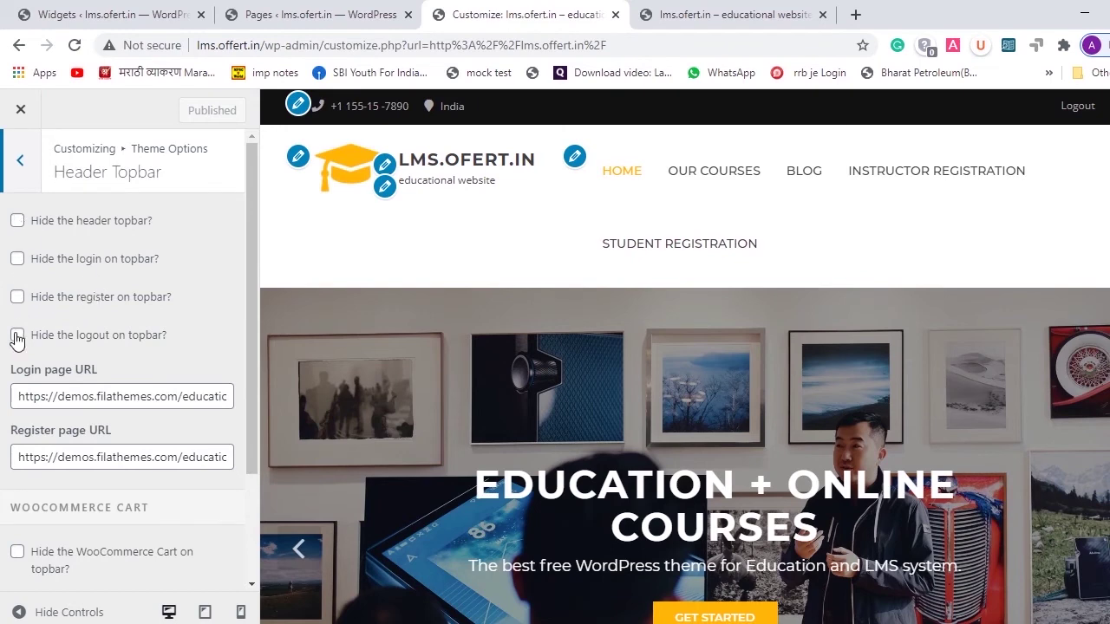
pyautogui.scroll(-2, 157, 307)
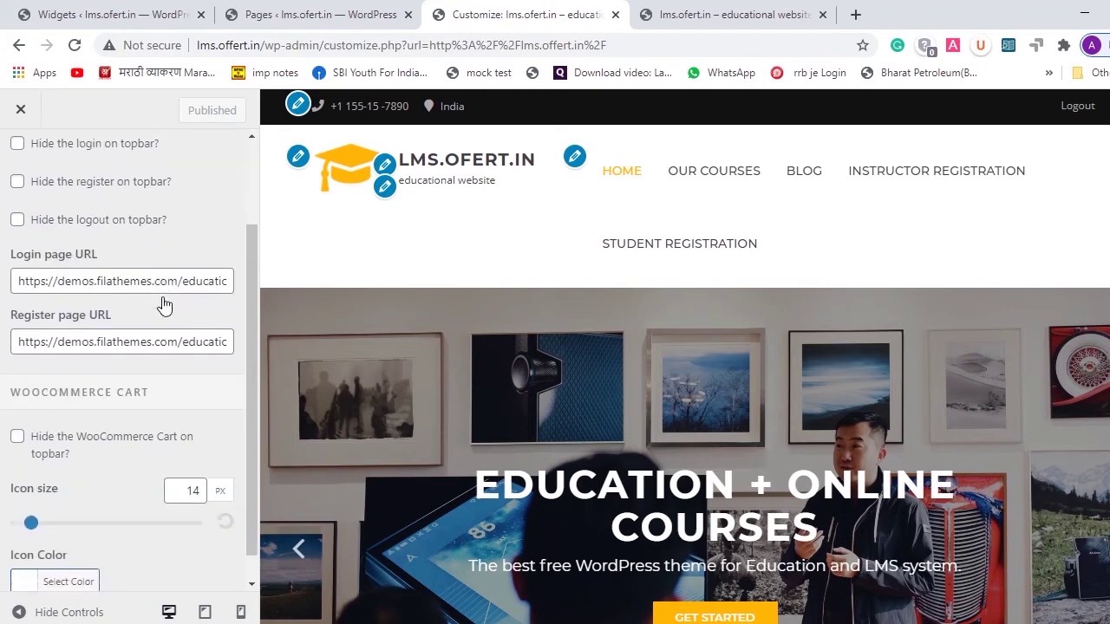
pyautogui.tripleClick(98, 283)
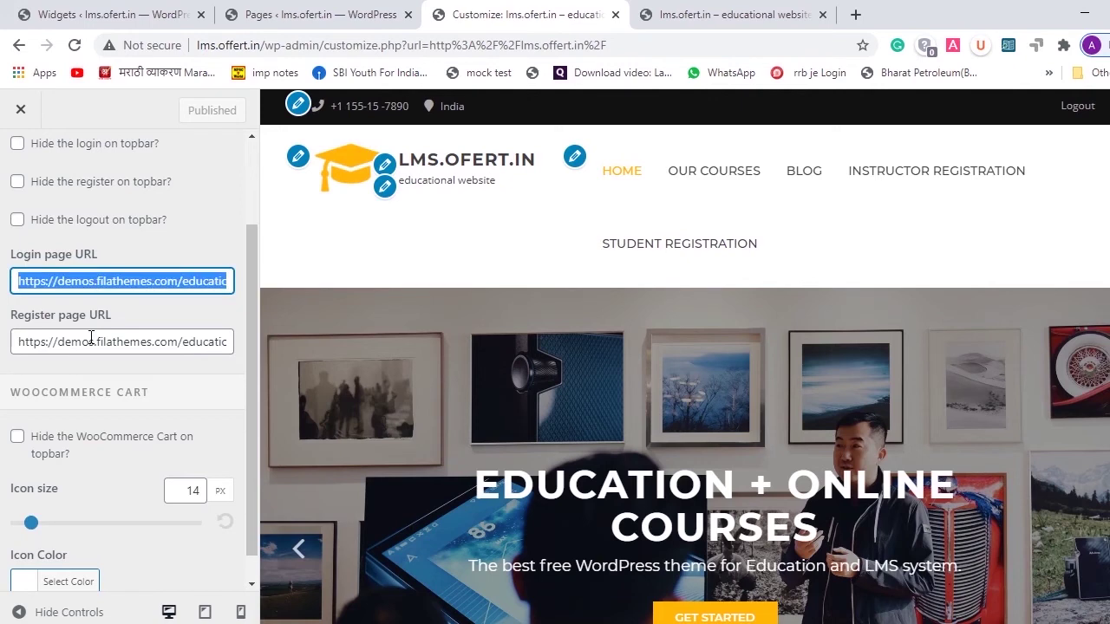
pyautogui.tripleClick(91, 341)
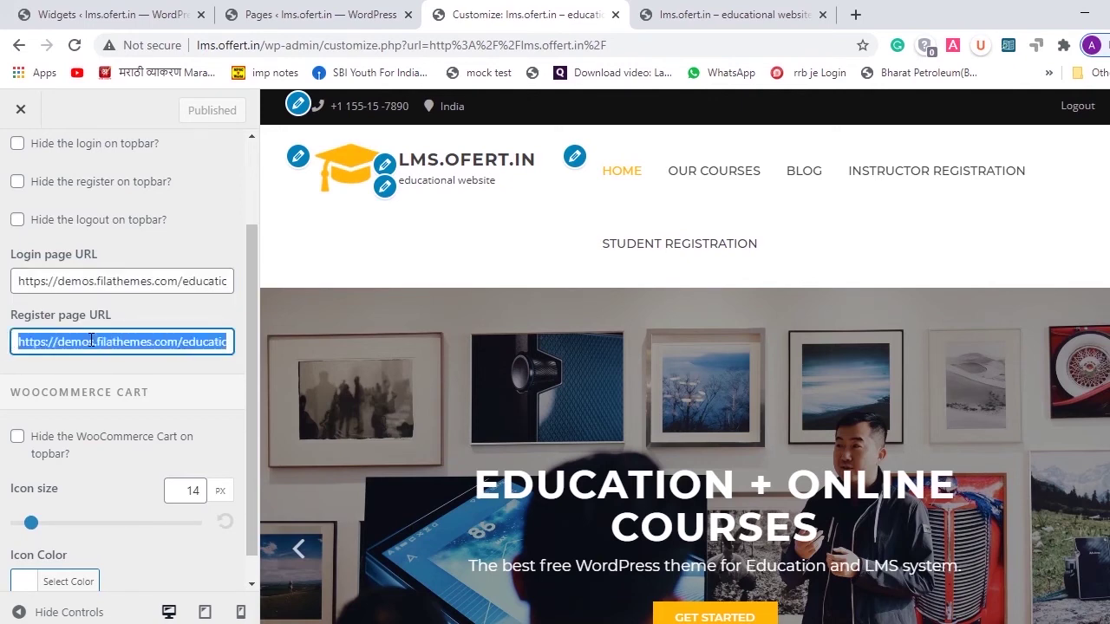
pyautogui.hotkey('ctrl', 'v')
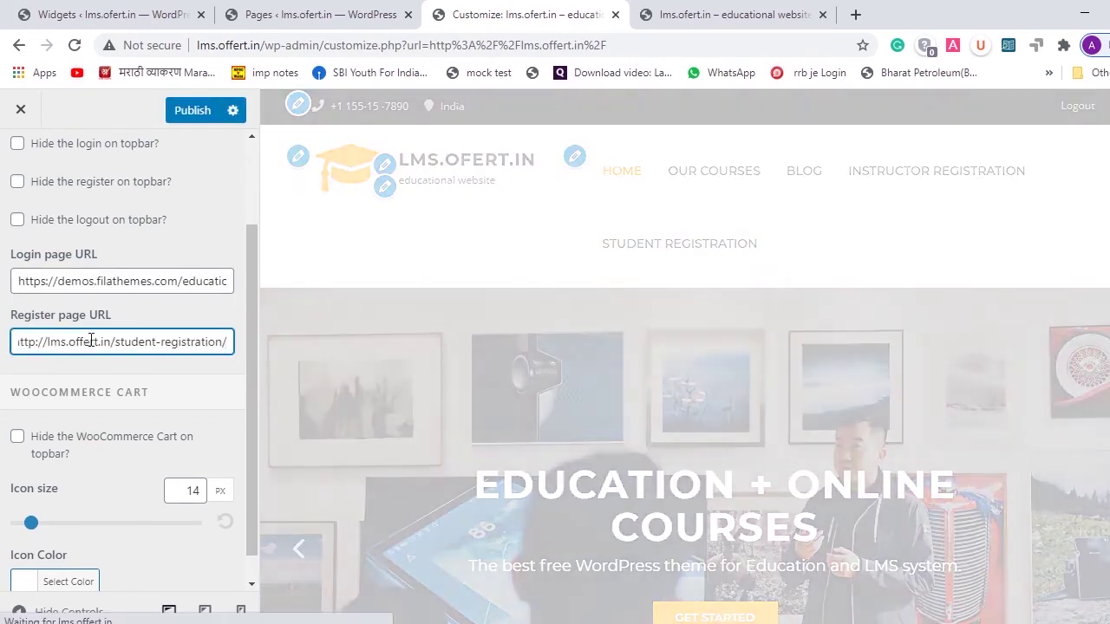
pyautogui.click(758, 12)
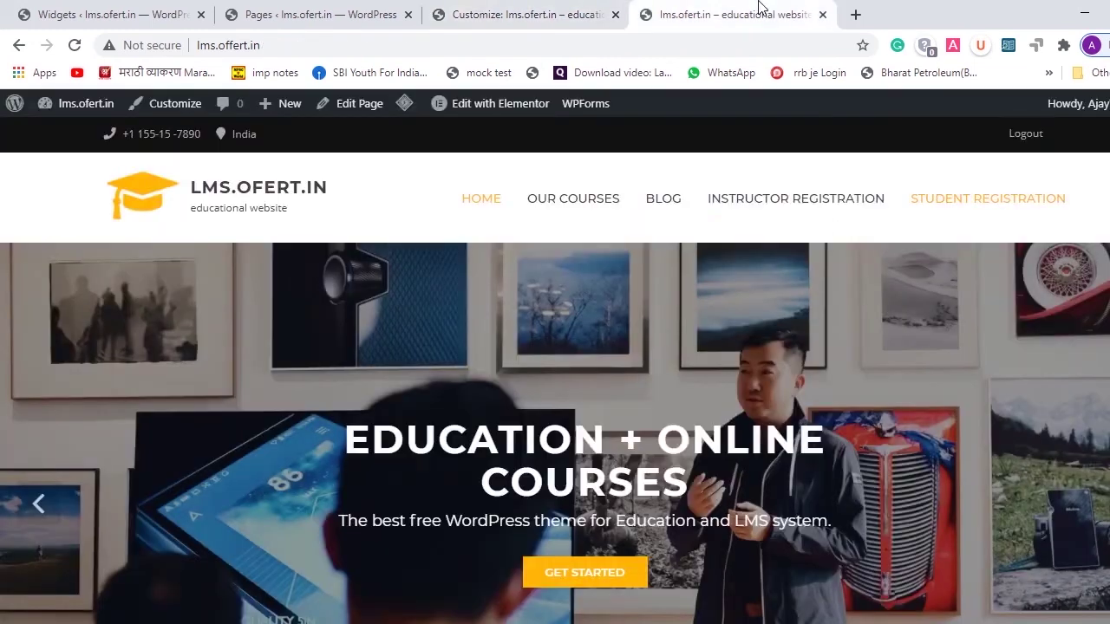
# - Leave the site and Customizer tabs and open the Appearance > Menus editor
pyautogui.rightClick(986, 205)
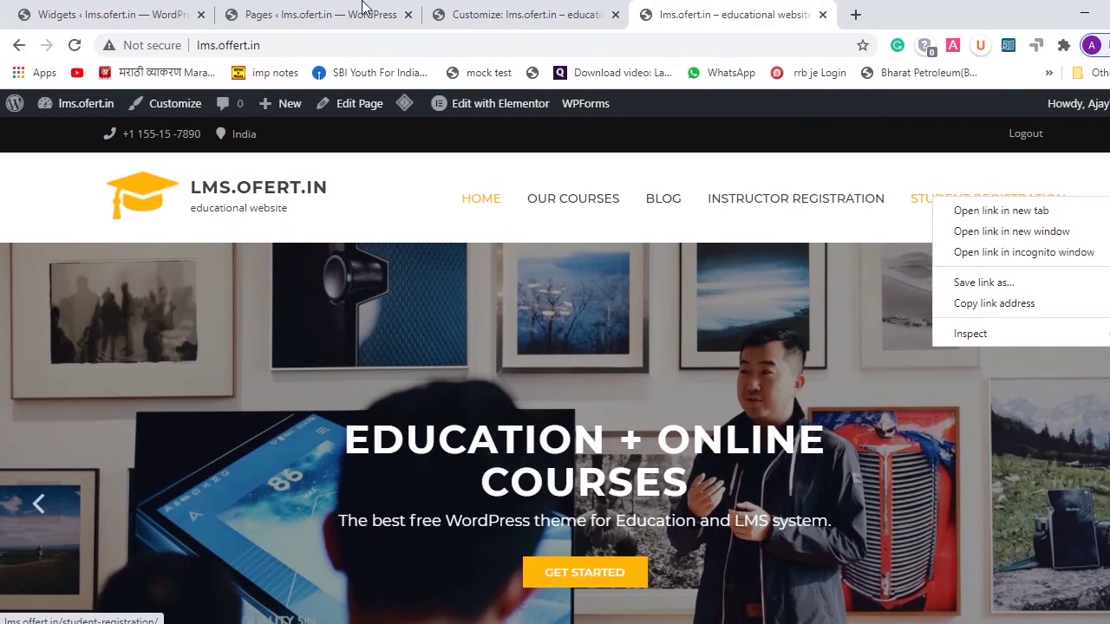
pyautogui.click(366, 11)
pyautogui.click(490, 12)
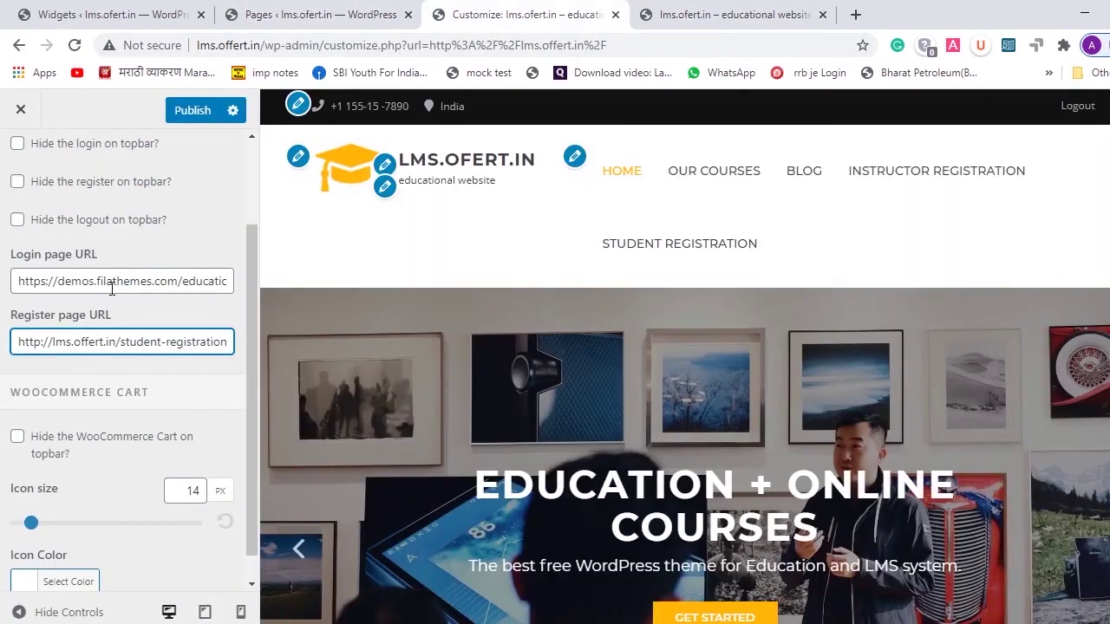
pyautogui.click(717, 11)
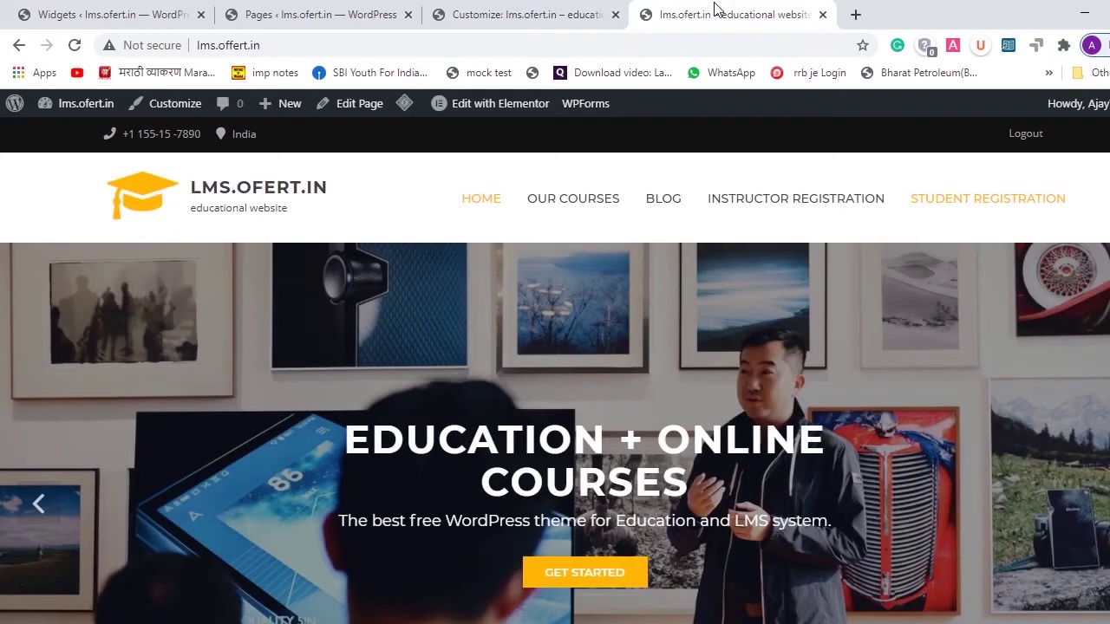
pyautogui.click(533, 11)
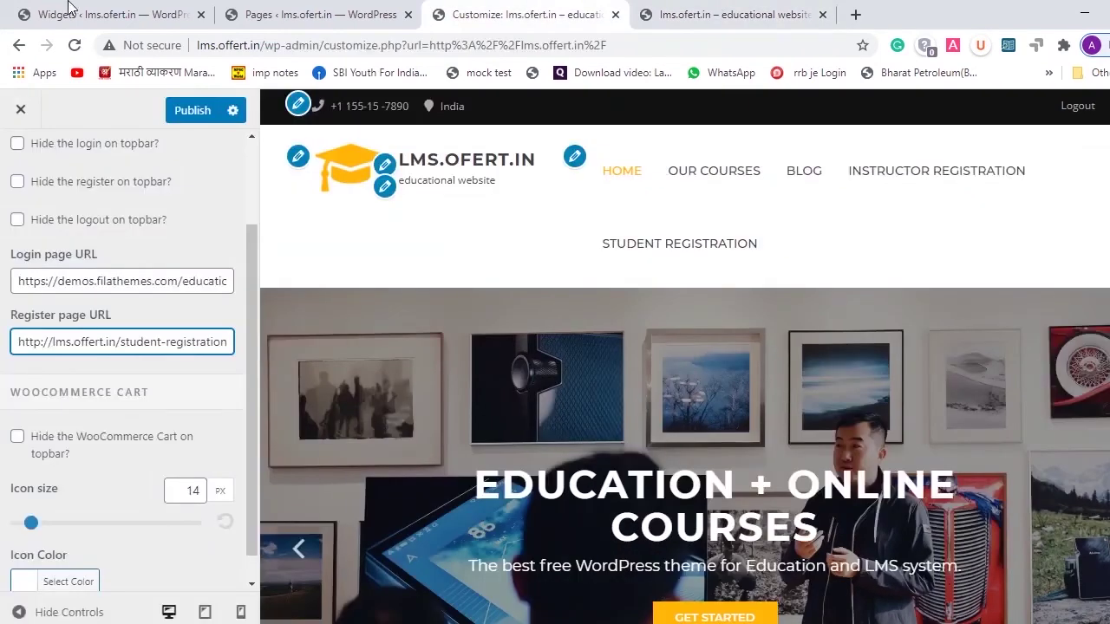
pyautogui.click(69, 11)
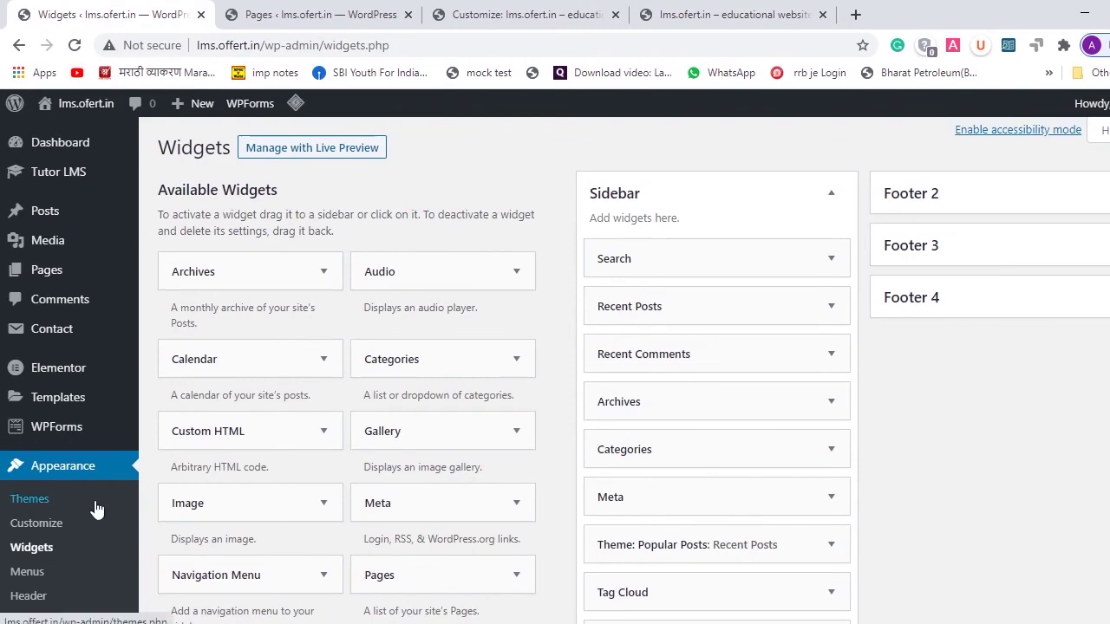
pyautogui.scroll(-2, 95, 509)
pyautogui.scroll(-1, 49, 287)
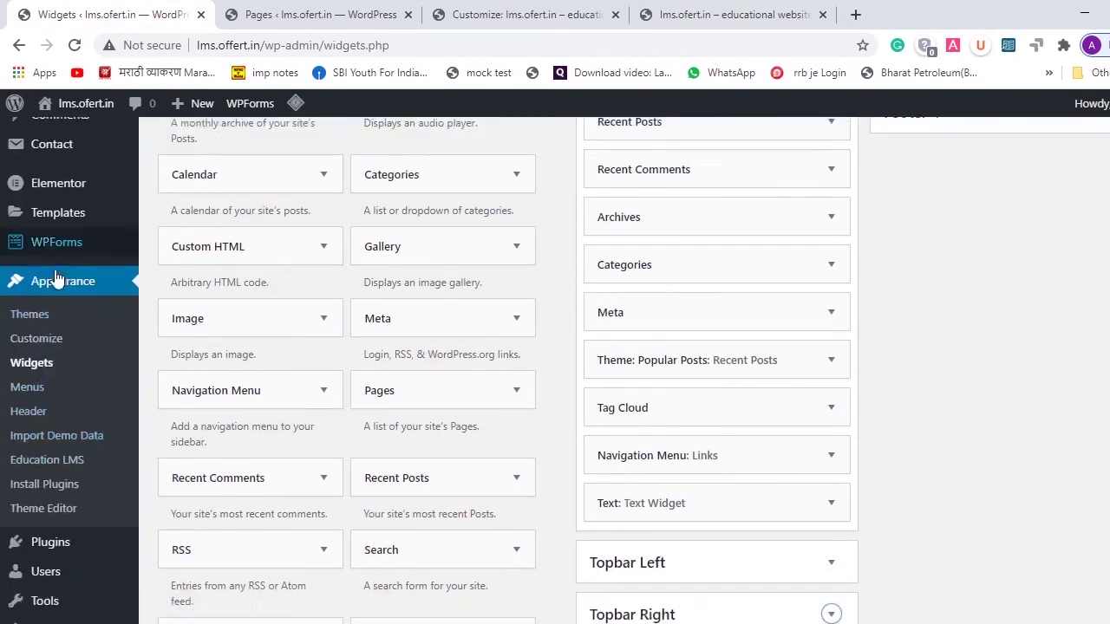
pyautogui.scroll(-2, 55, 278)
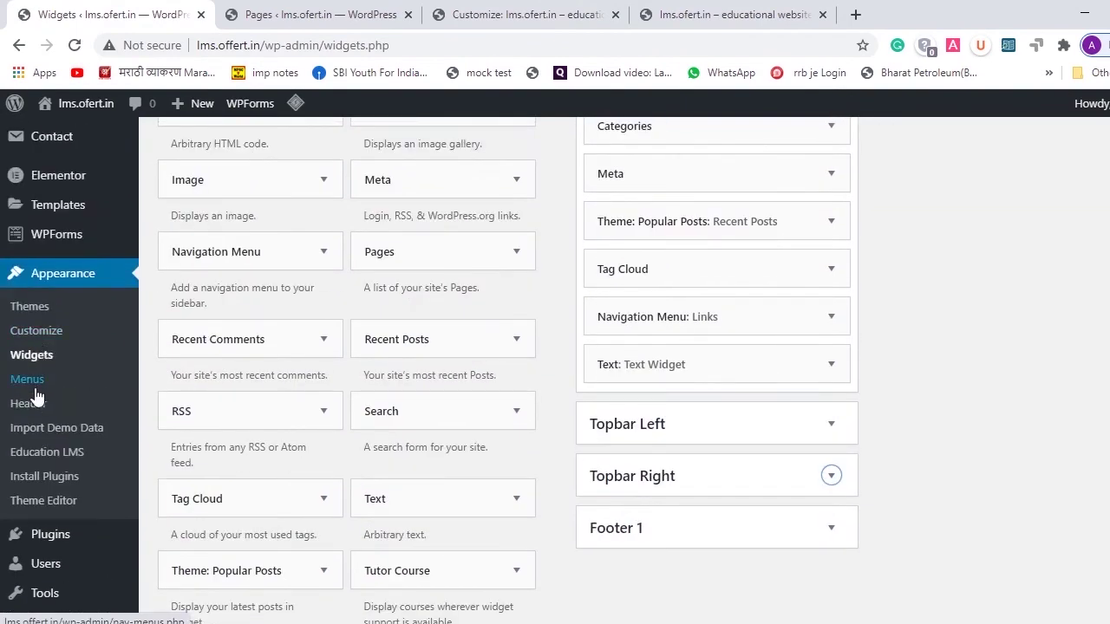
pyautogui.click(33, 387)
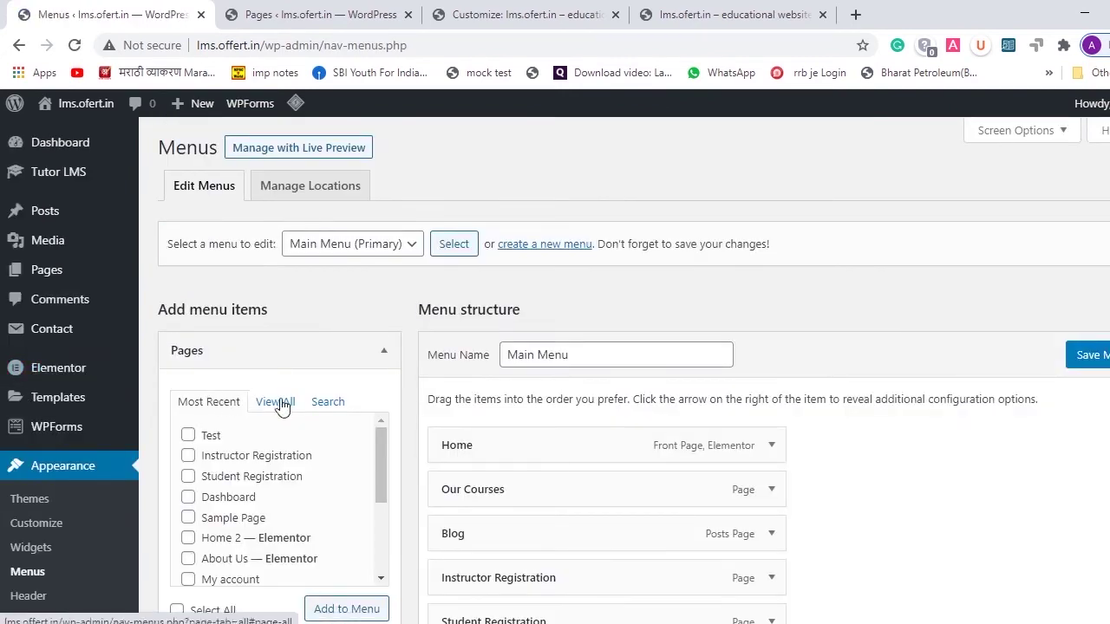
# - Add the Dashboard page to the Main Menu from View All and save the menu
pyautogui.click(279, 403)
pyautogui.scroll(-2, 281, 409)
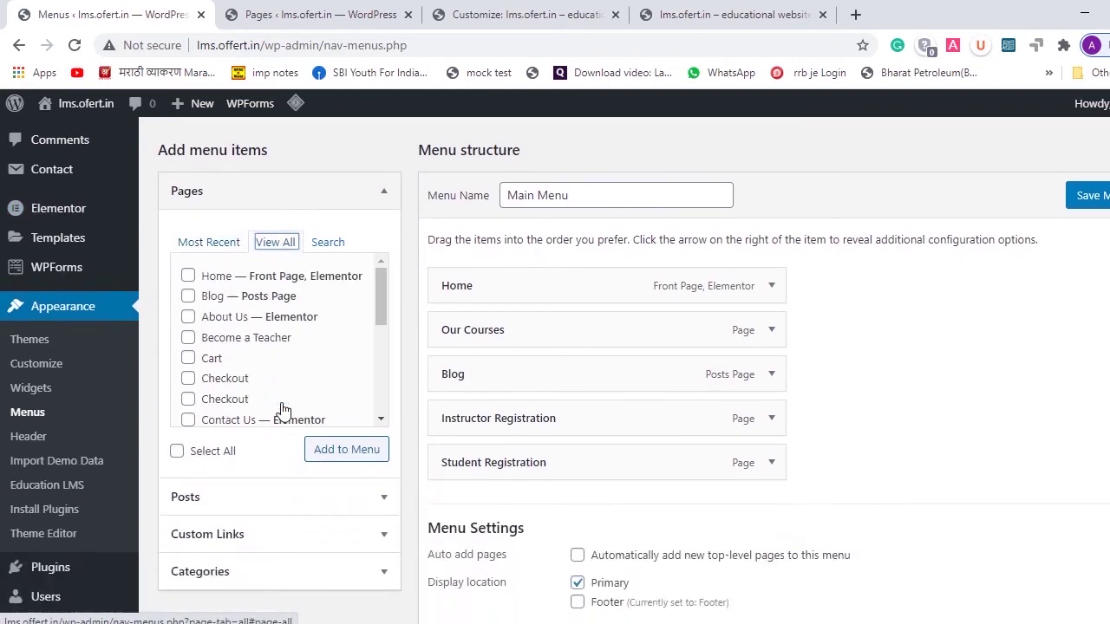
pyautogui.click(382, 304)
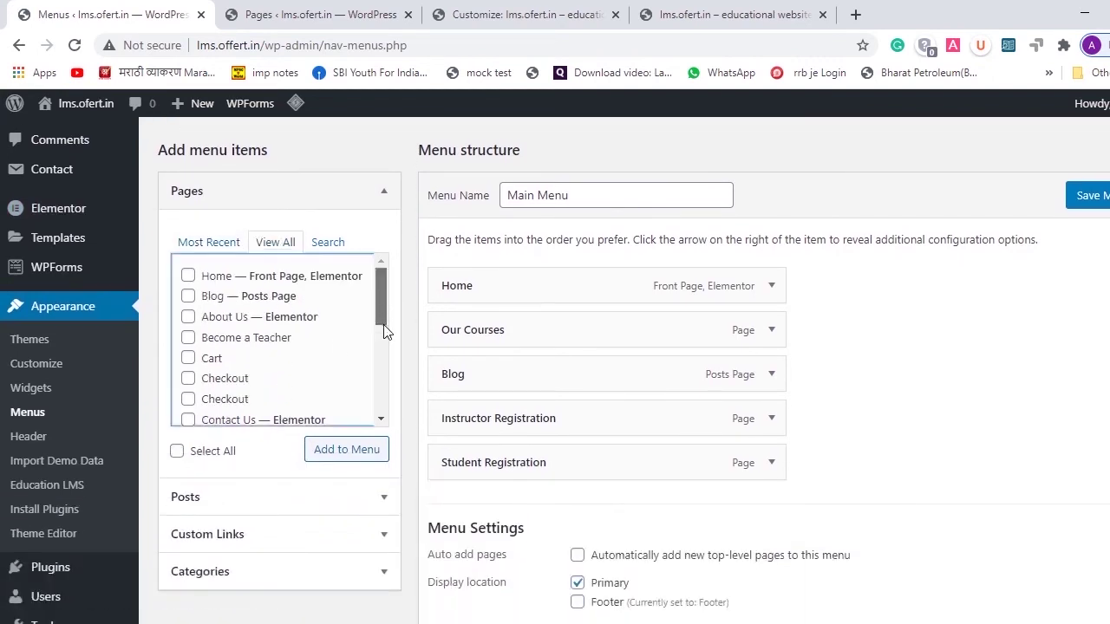
pyautogui.click(381, 420)
pyautogui.click(381, 420)
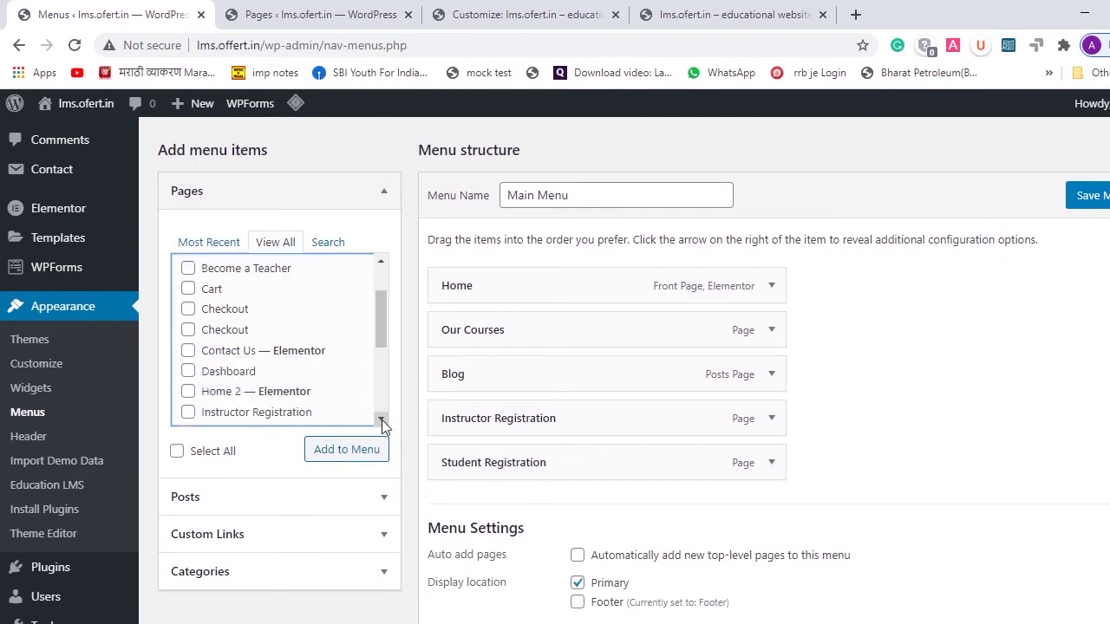
pyautogui.click(381, 420)
pyautogui.click(381, 420)
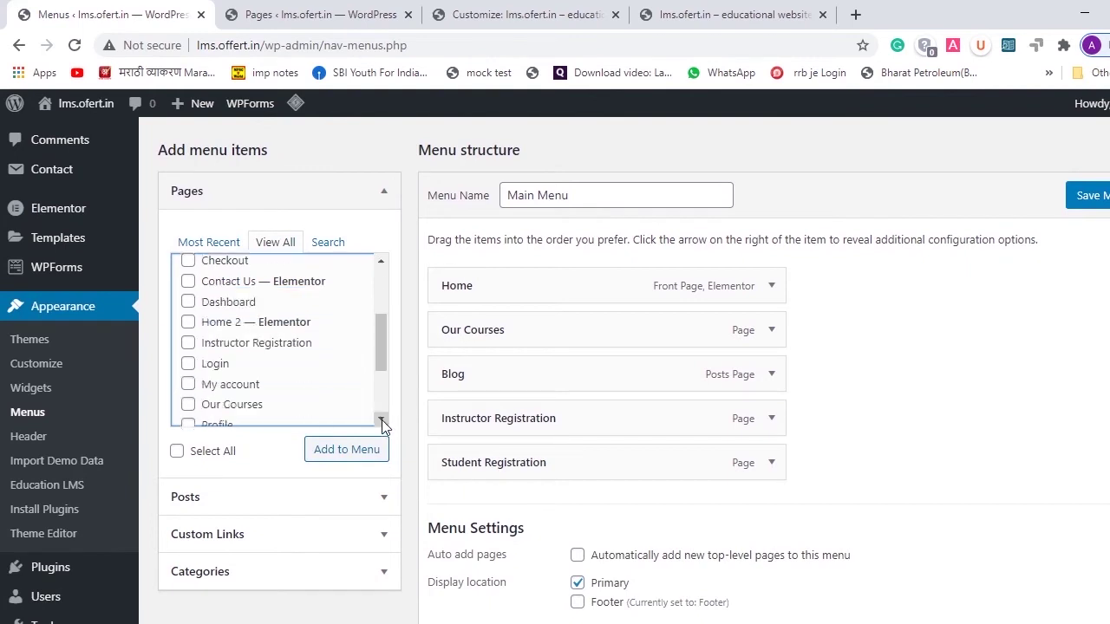
pyautogui.click(189, 302)
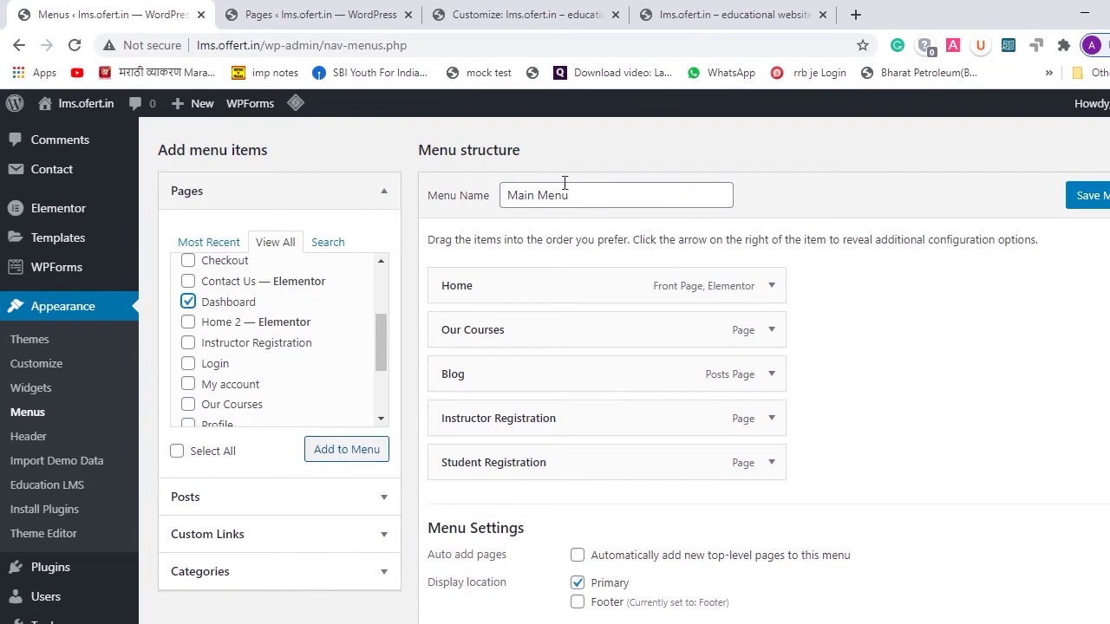
pyautogui.click(346, 454)
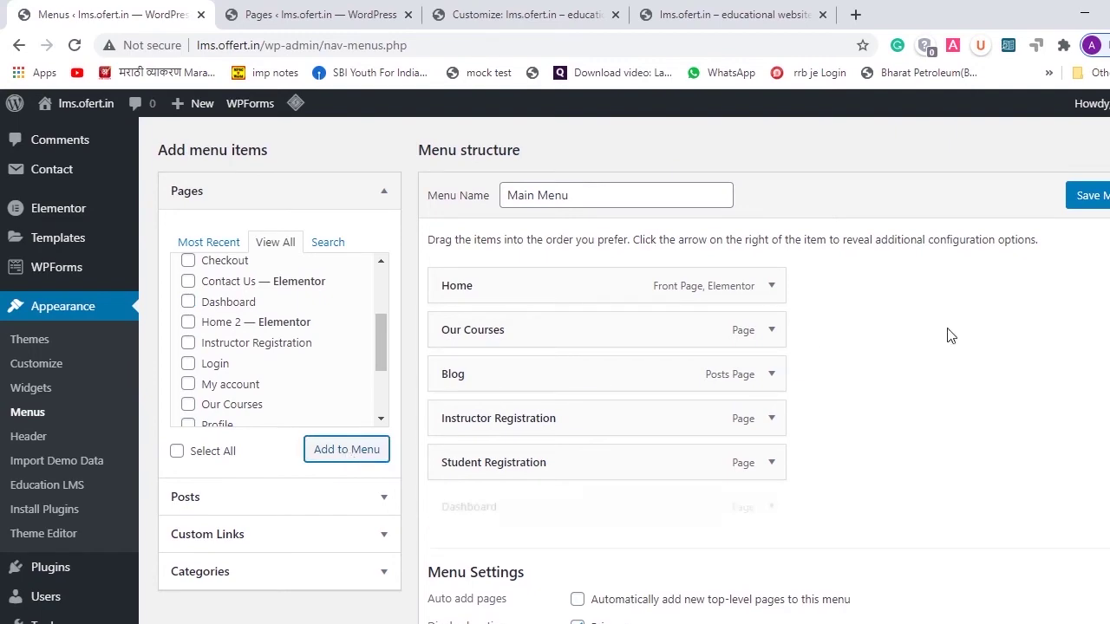
pyautogui.click(1098, 198)
pyautogui.click(734, 17)
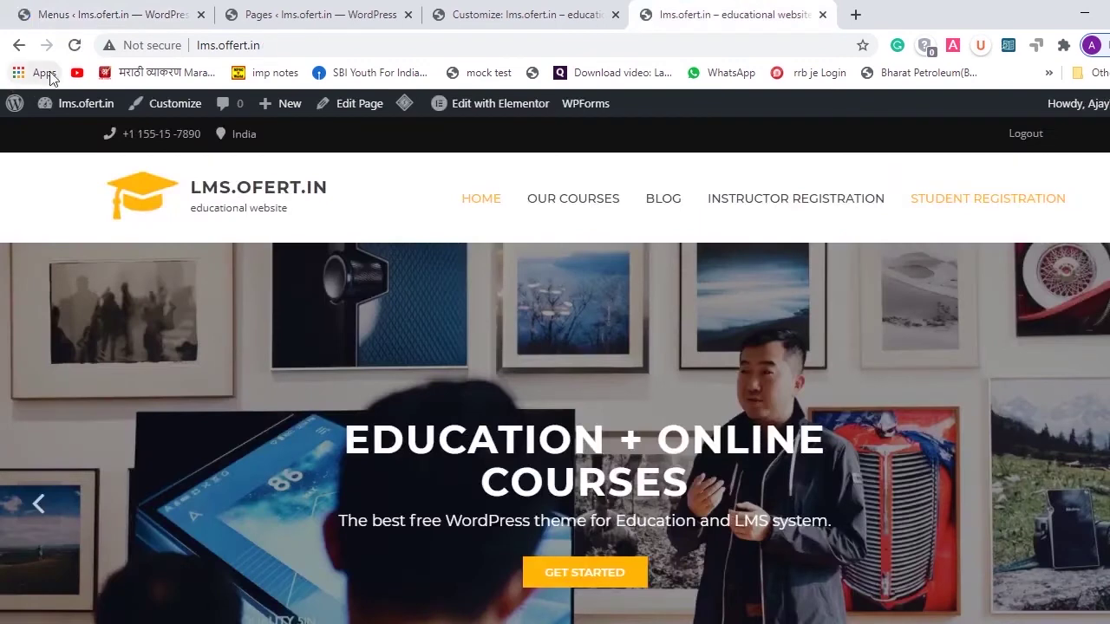
# - Reload the site and copy the new Dashboard menu link address
pyautogui.click(76, 49)
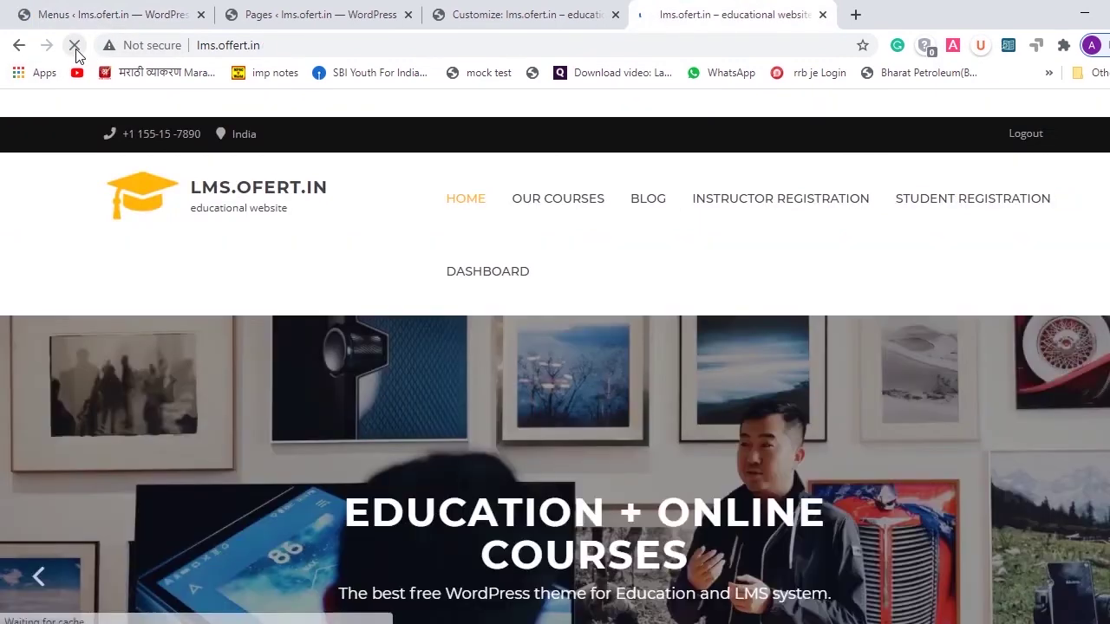
pyautogui.rightClick(494, 287)
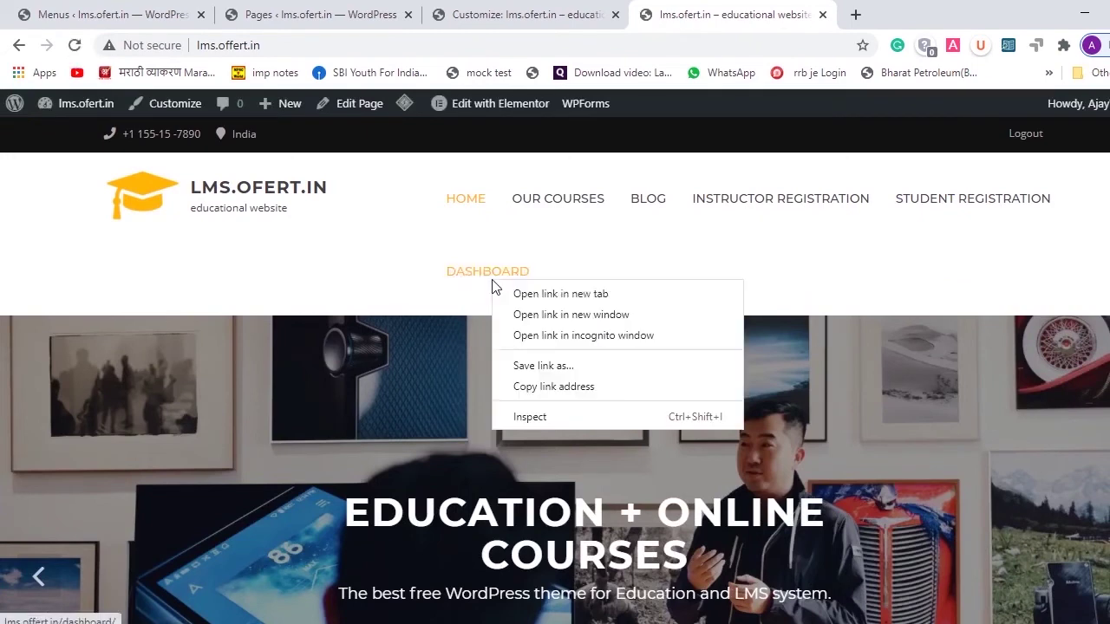
pyautogui.click(554, 387)
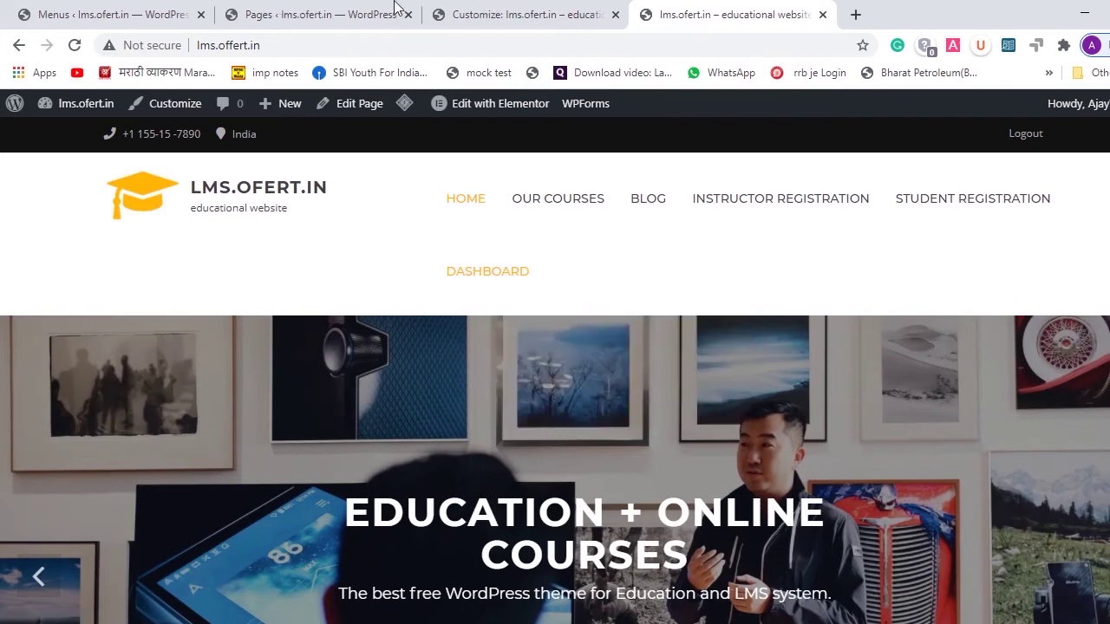
pyautogui.click(510, 13)
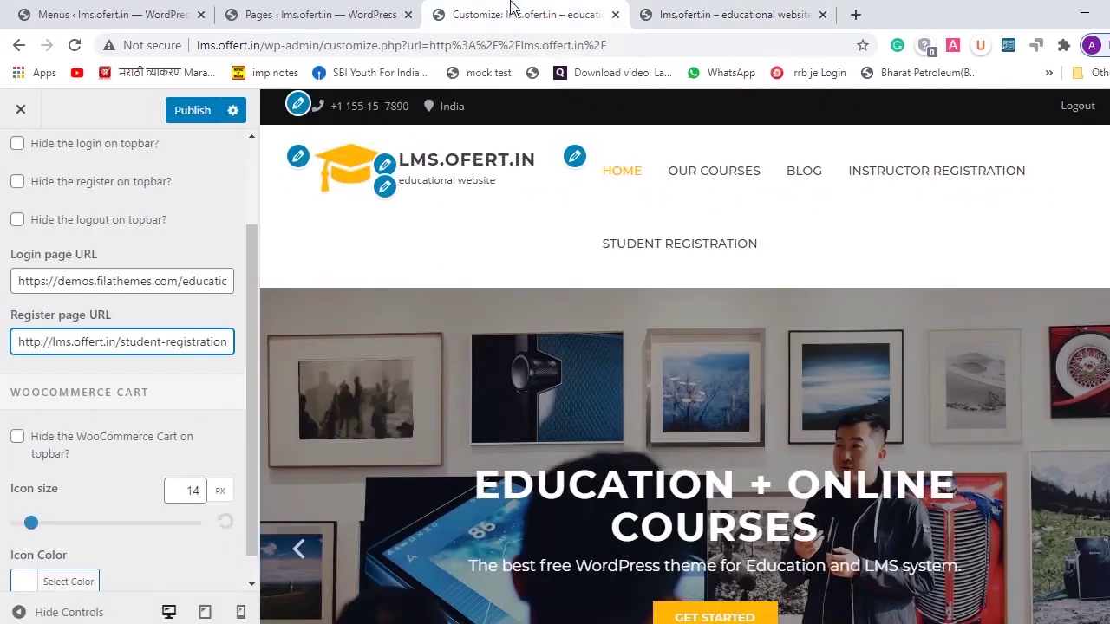
pyautogui.tripleClick(82, 344)
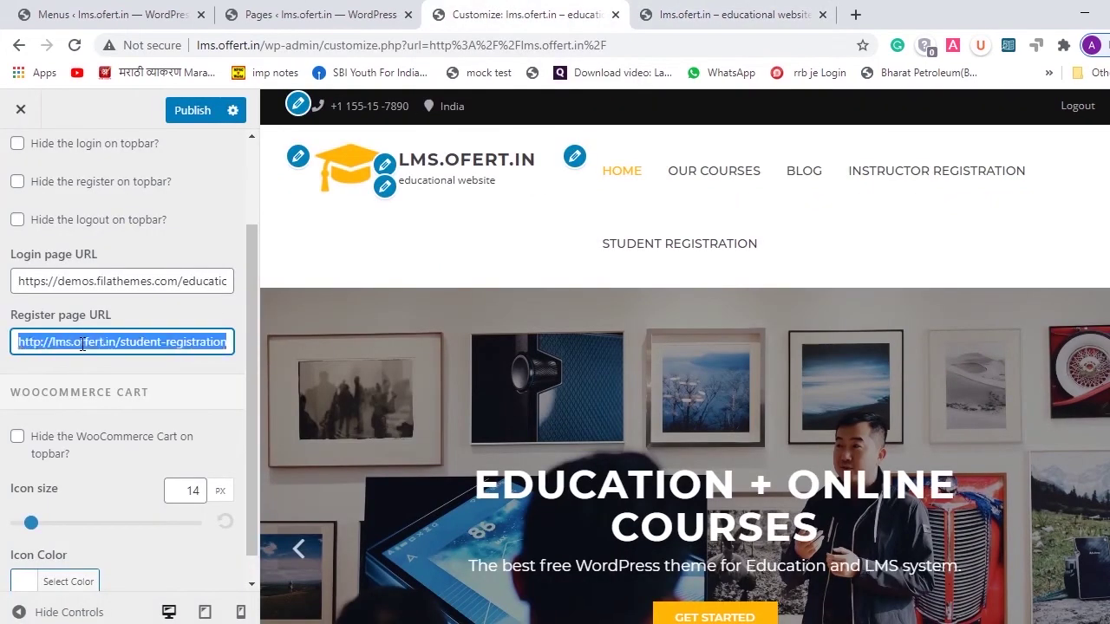
pyautogui.click(84, 279)
pyautogui.tripleClick(84, 278)
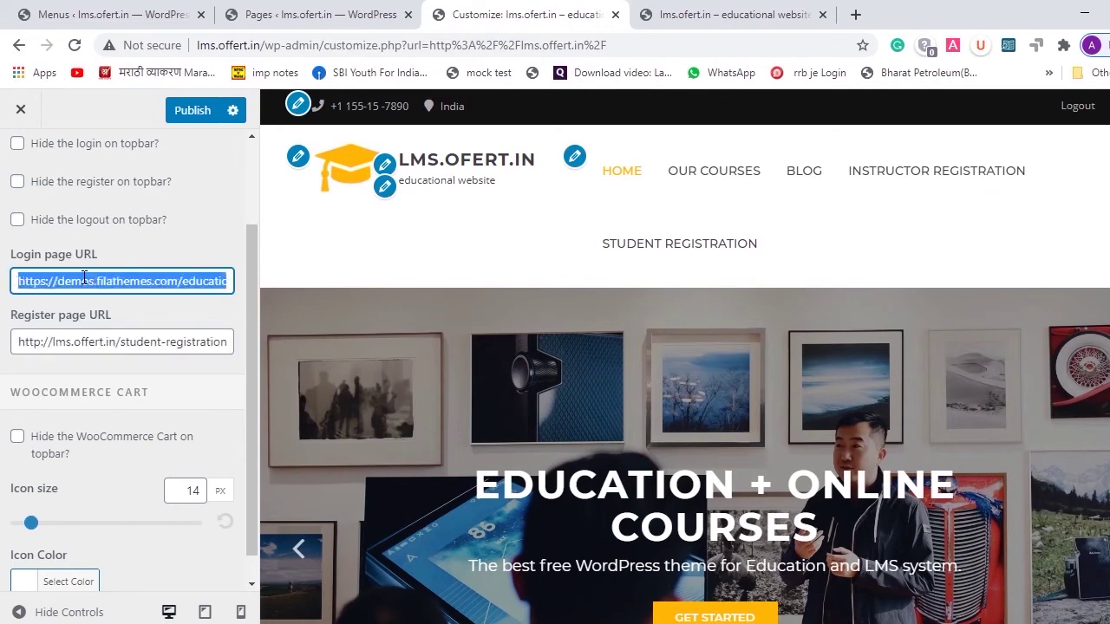
pyautogui.write('http://lms.offert.in/dashboard/')
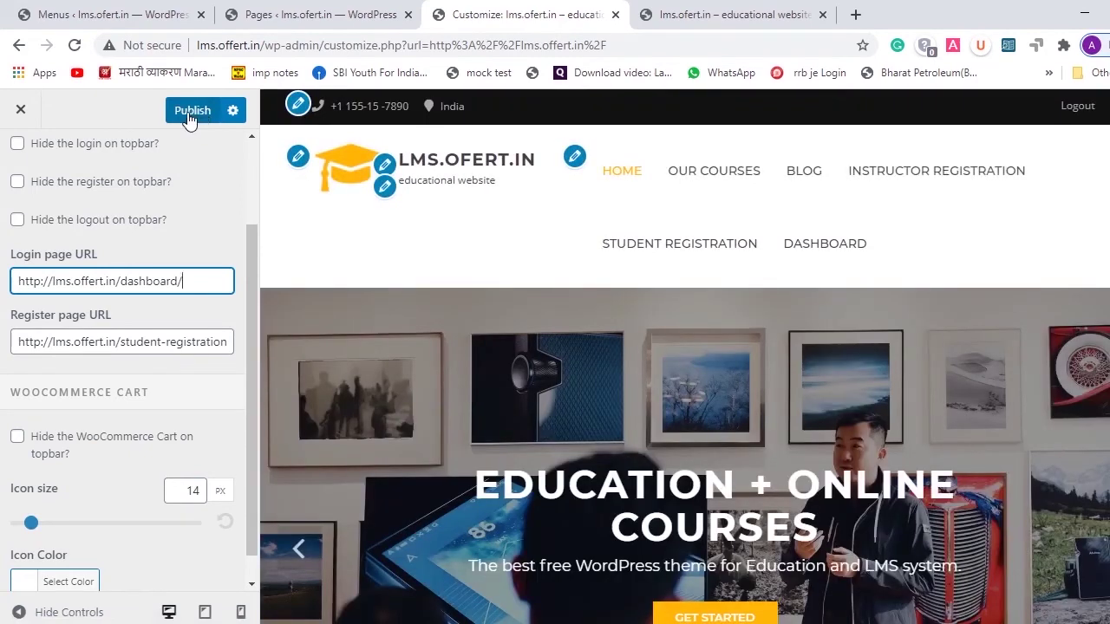
pyautogui.click(189, 116)
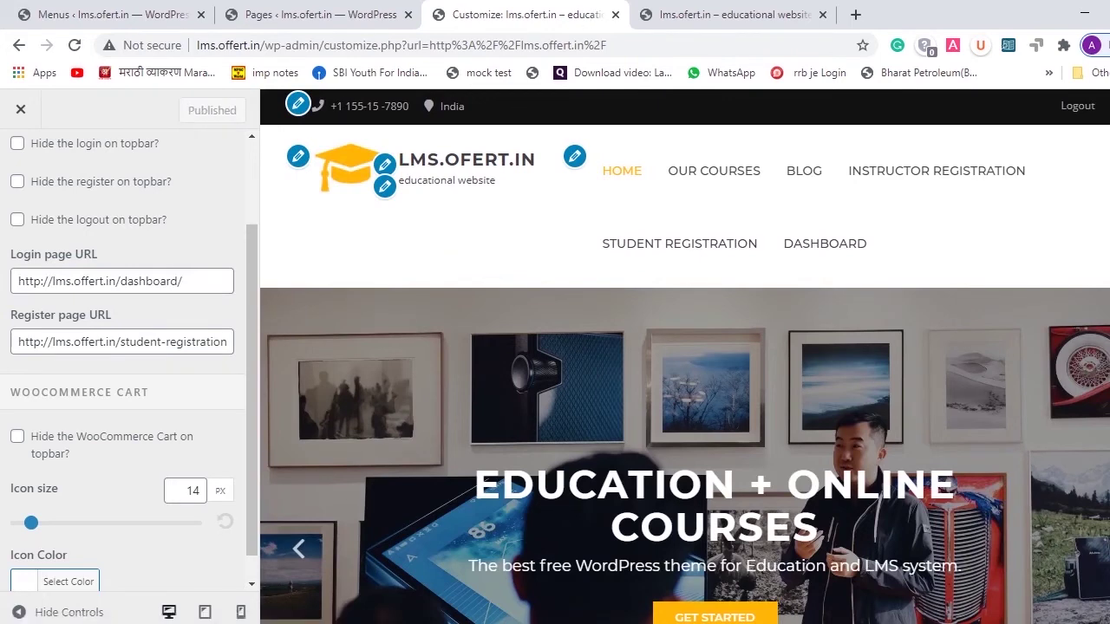
pyautogui.click(630, 602)
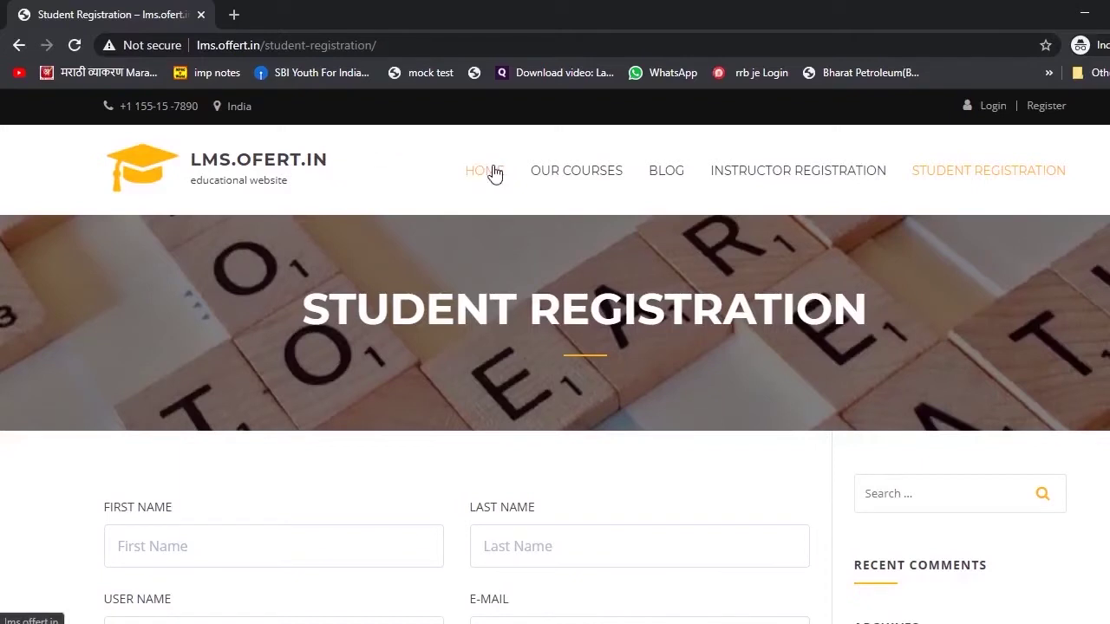
# - Reload the site, go to HOME, and open the Login and Register links in new tabs
pyautogui.click(74, 47)
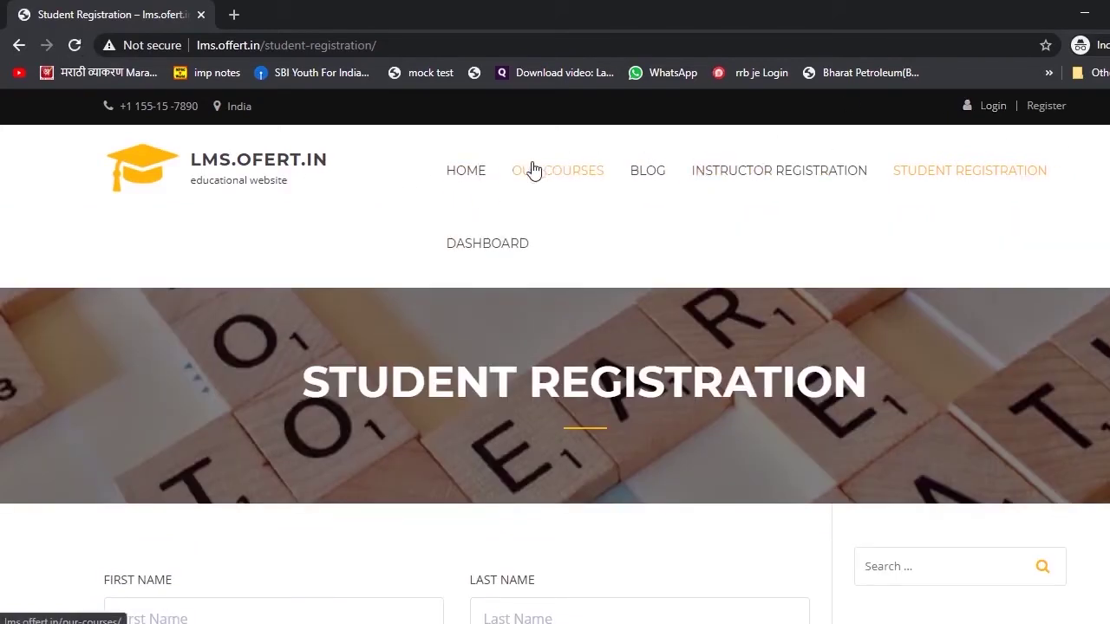
pyautogui.click(465, 173)
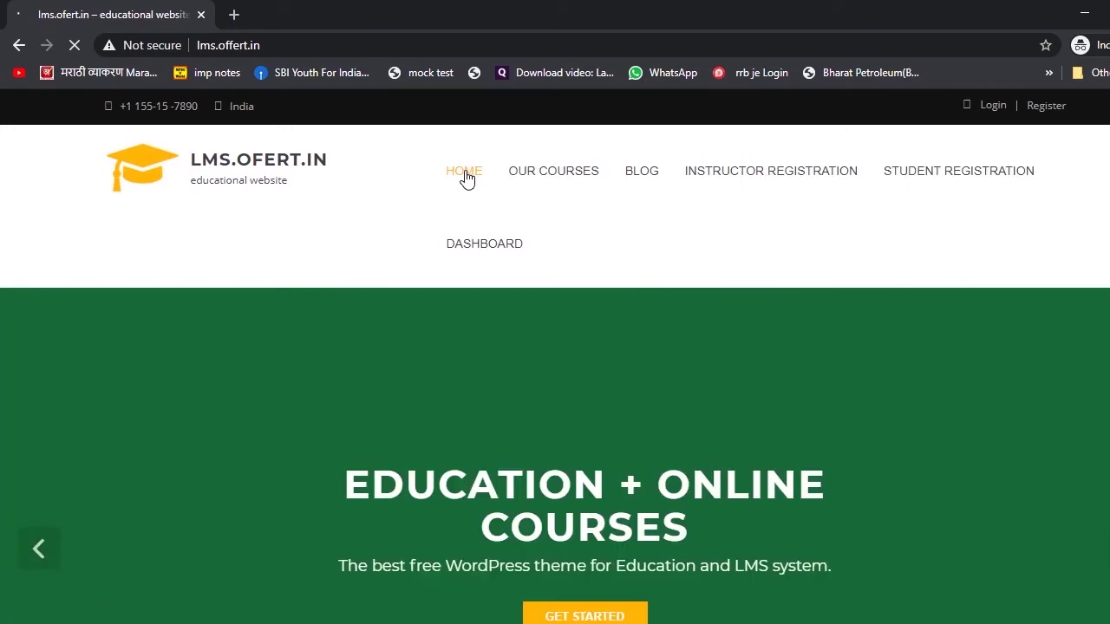
pyautogui.scroll(-4, 617, 373)
pyautogui.scroll(4, 619, 372)
pyautogui.rightClick(988, 108)
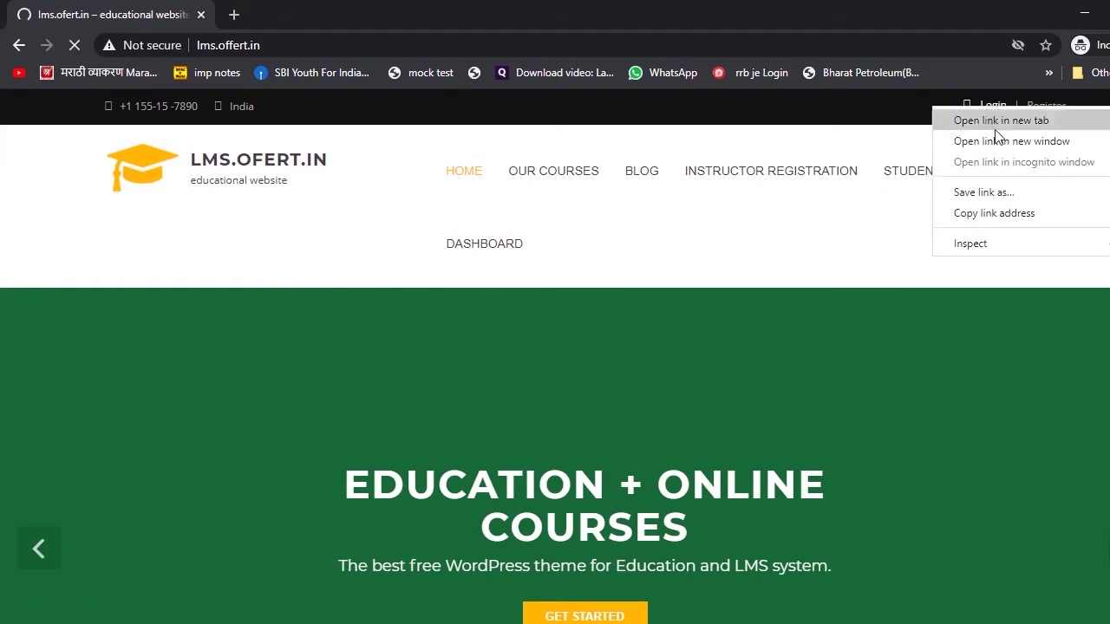
pyautogui.click(996, 130)
pyautogui.rightClick(1044, 108)
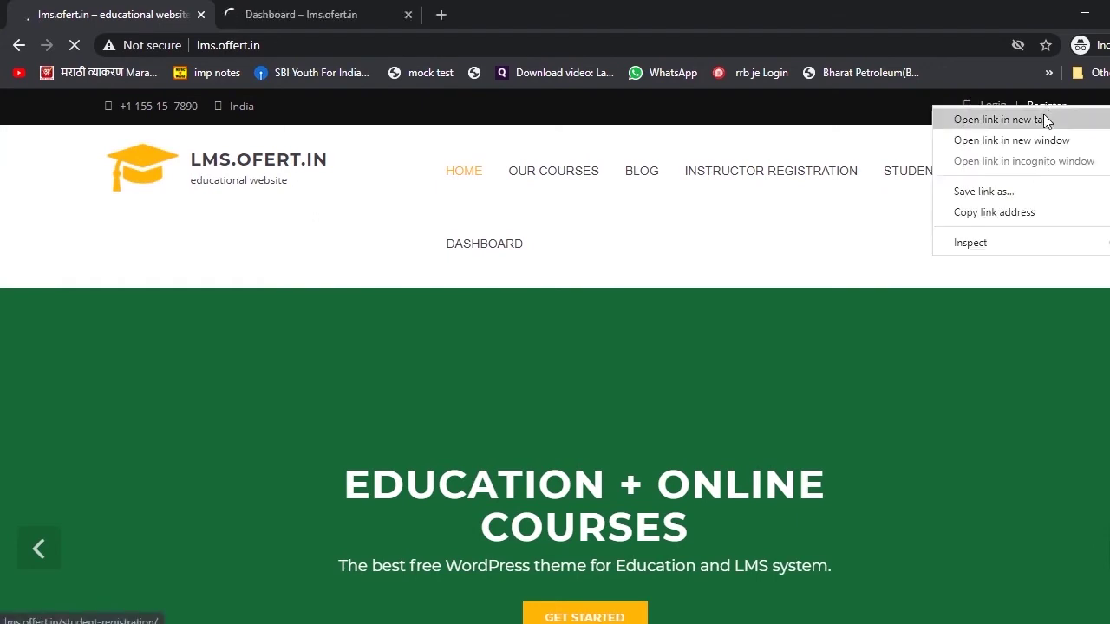
pyautogui.click(1044, 117)
# - Check the Dashboard sign-in page and Student Registration page, then return to the Customizer window
pyautogui.click(317, 10)
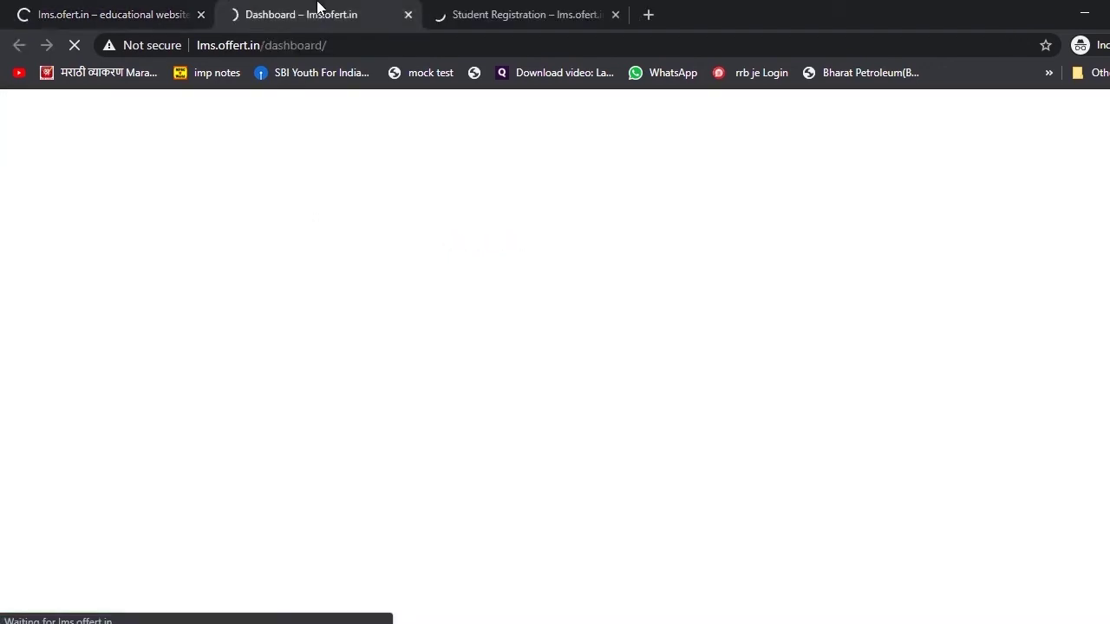
pyautogui.scroll(-3, 583, 186)
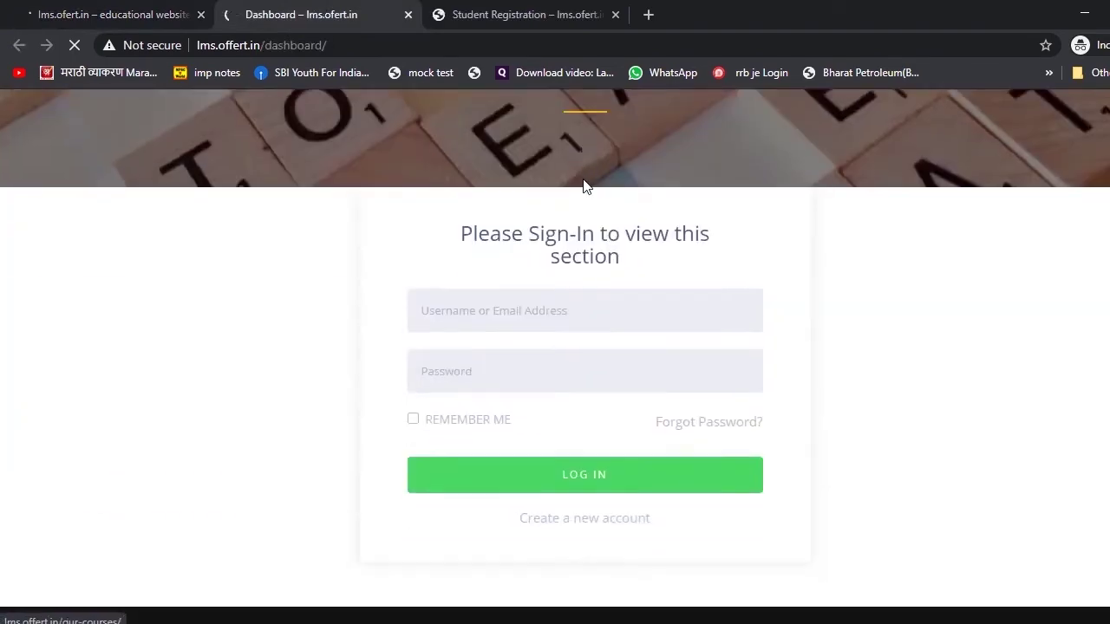
pyautogui.scroll(-3, 585, 186)
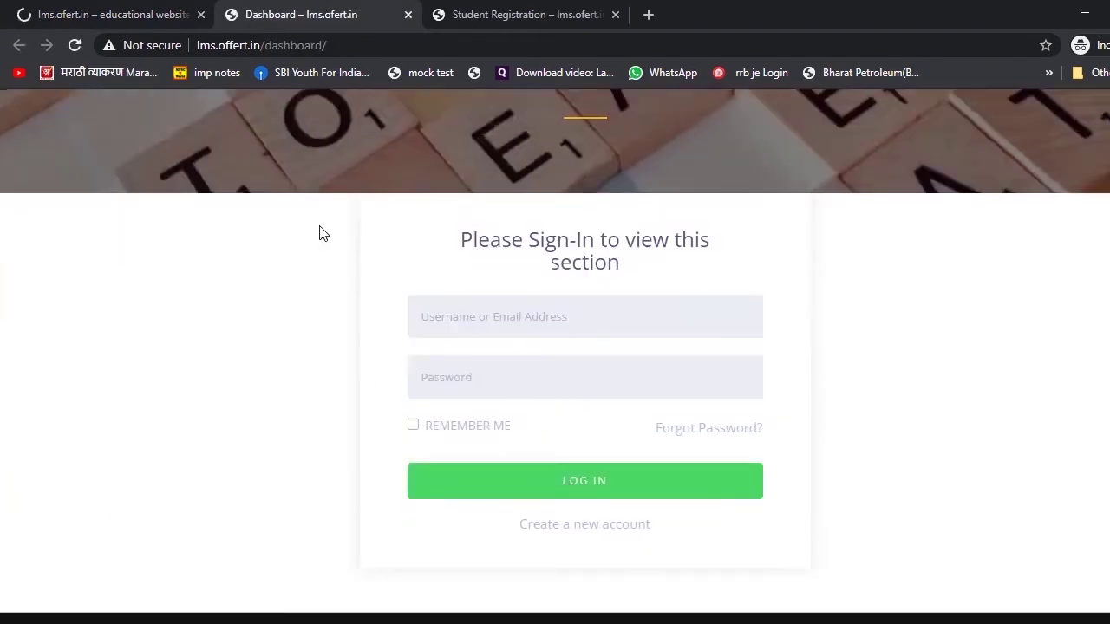
pyautogui.click(559, 13)
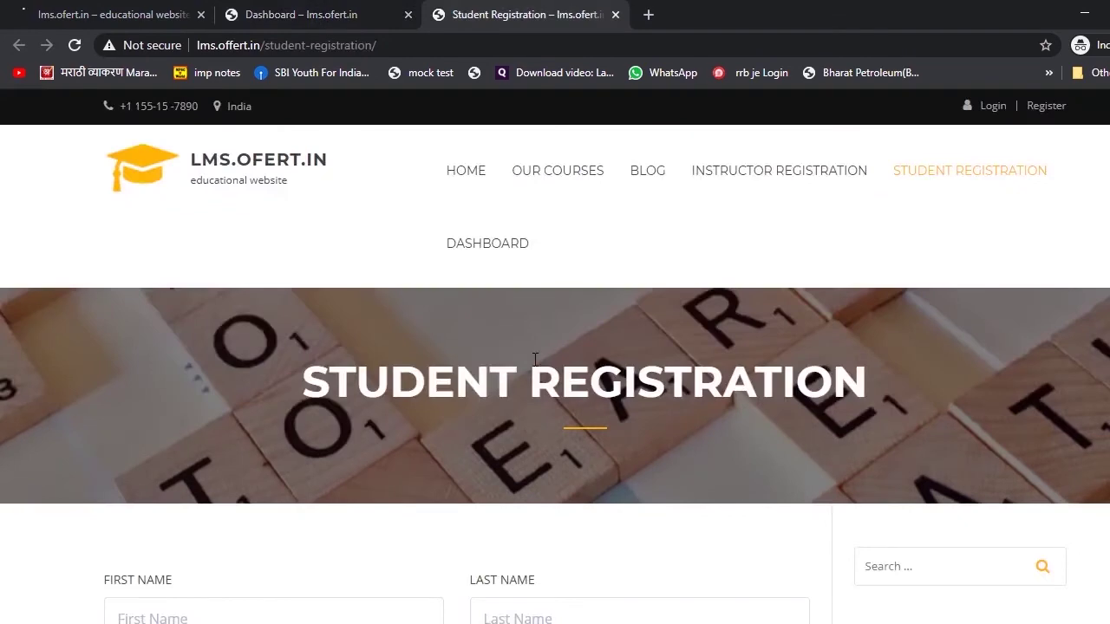
pyautogui.scroll(-5, 535, 359)
pyautogui.scroll(5, 535, 356)
pyautogui.moveTo(531, 623)
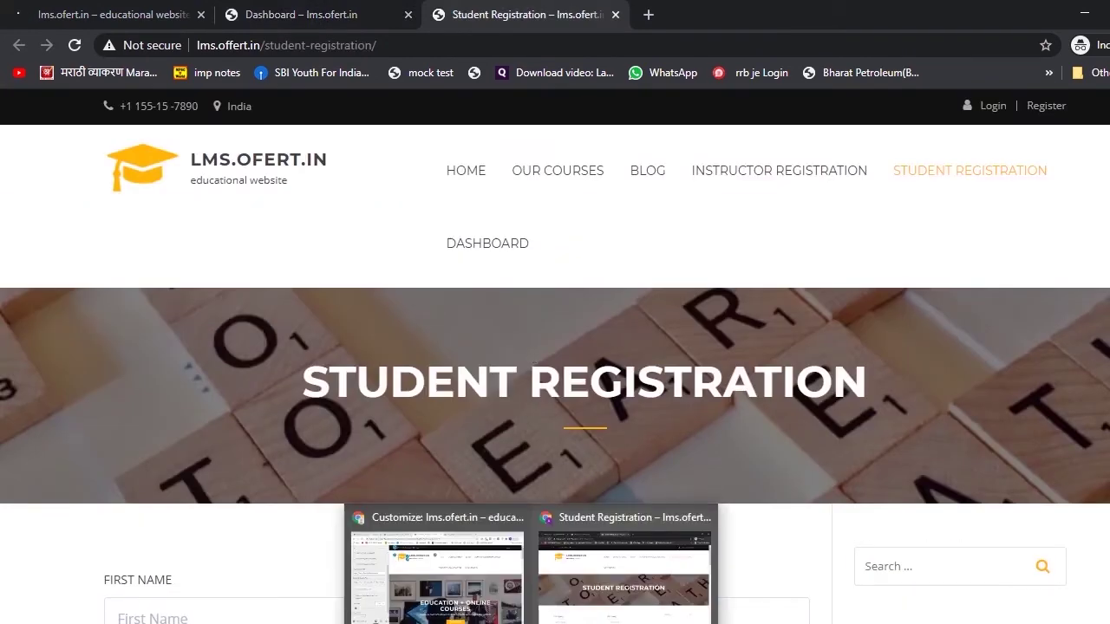
pyautogui.click(469, 553)
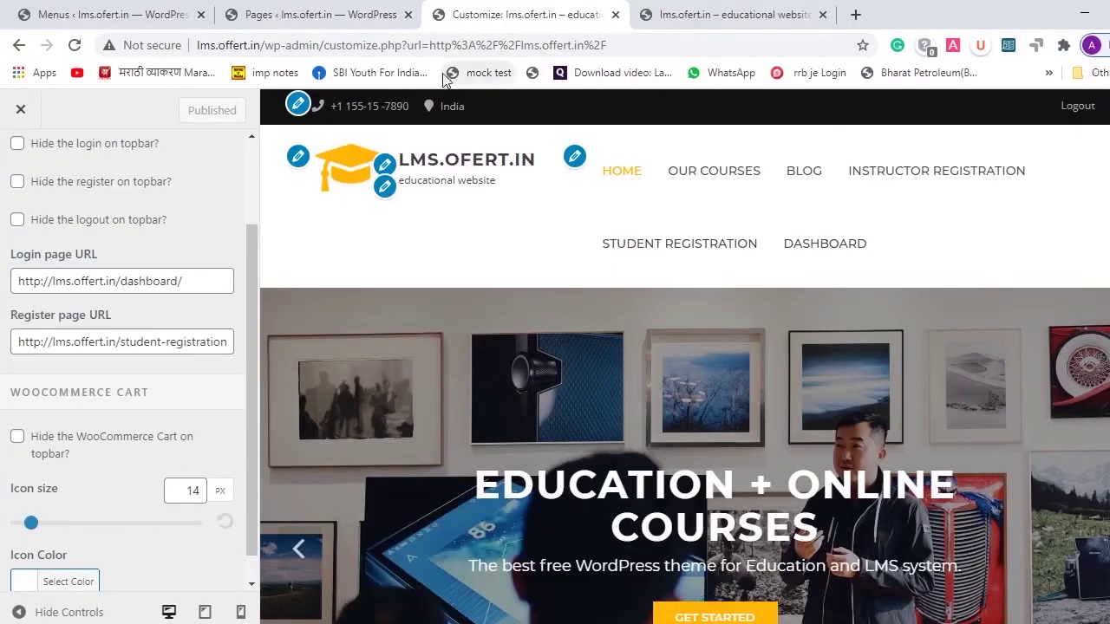
# - Close the Customizer and site tabs, then start a new course from Tutor LMS > Courses
pyautogui.click(616, 14)
pyautogui.click(616, 15)
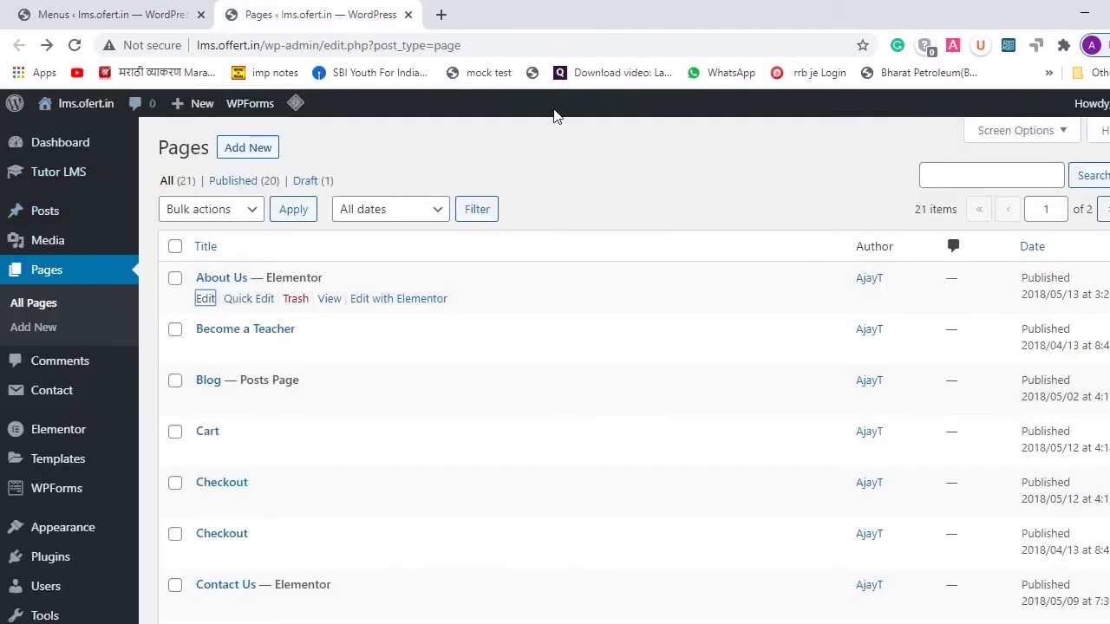
pyautogui.moveTo(62, 184)
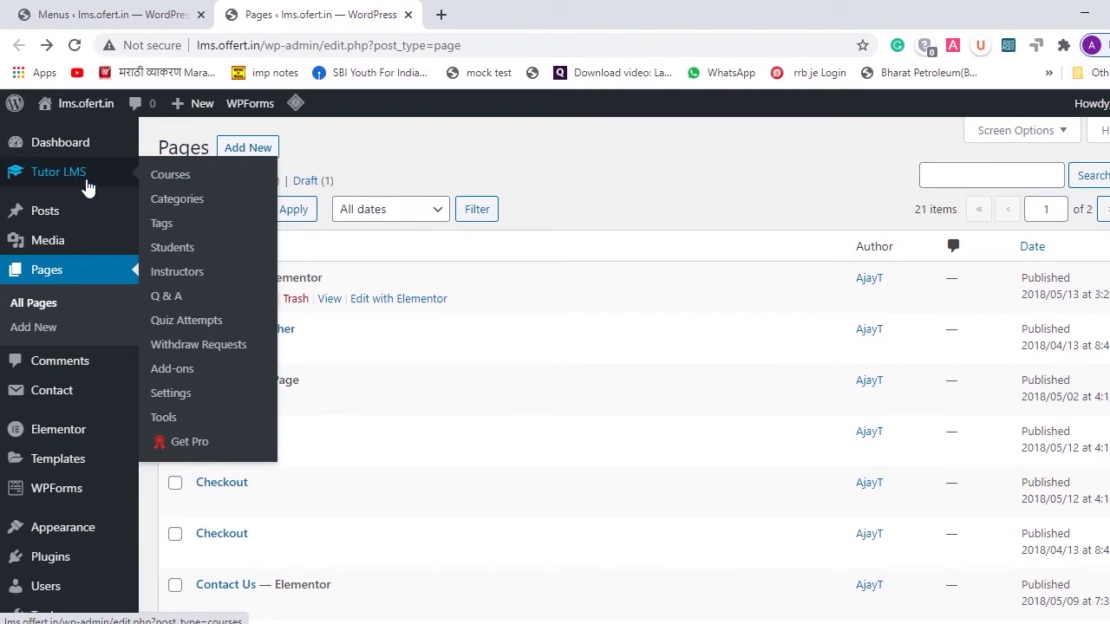
pyautogui.click(171, 182)
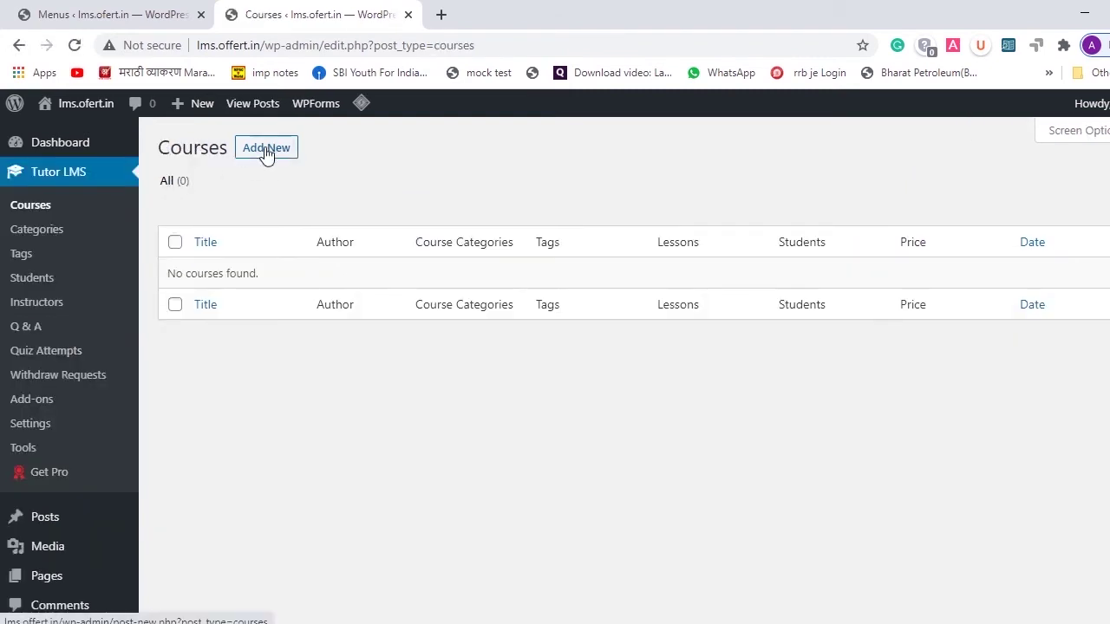
pyautogui.click(266, 148)
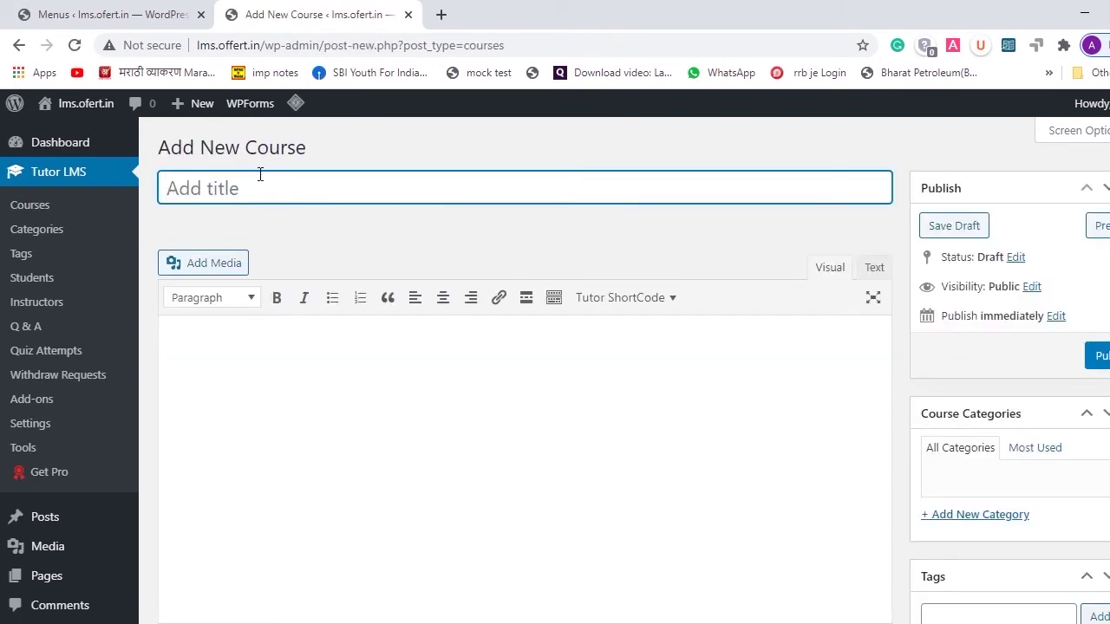
# - Title the new course 'lms'
pyautogui.write('tlm')
pyautogui.press('BackSpace')
pyautogui.press('BackSpace')
pyautogui.press('BackSpace')
pyautogui.write('lms')
# - Type placeholder text into the course description and scroll through the course settings boxes
pyautogui.scroll(-2, 307, 342)
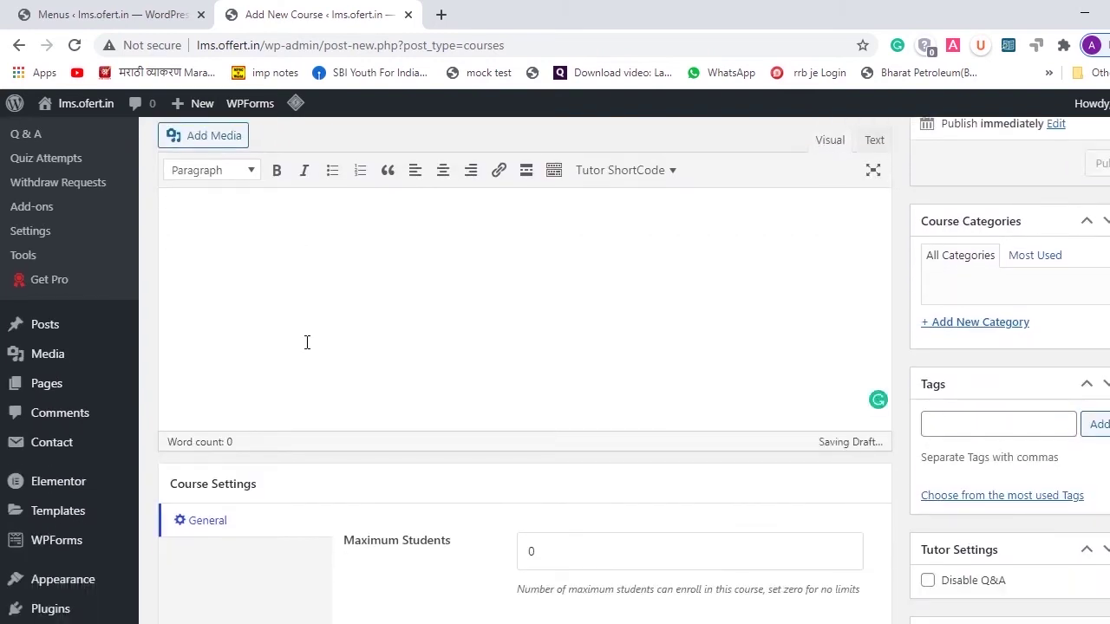
pyautogui.click(307, 349)
pyautogui.write('bdkashkhk')
pyautogui.scroll(1, 307, 350)
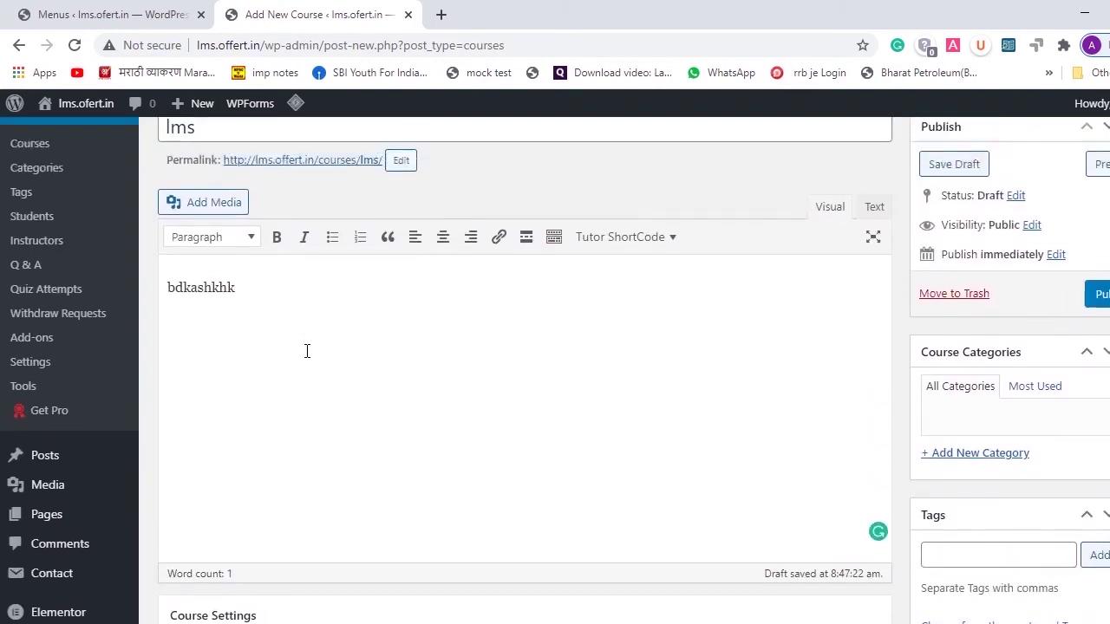
pyautogui.write('cbakfskx')
pyautogui.scroll(-3, 307, 351)
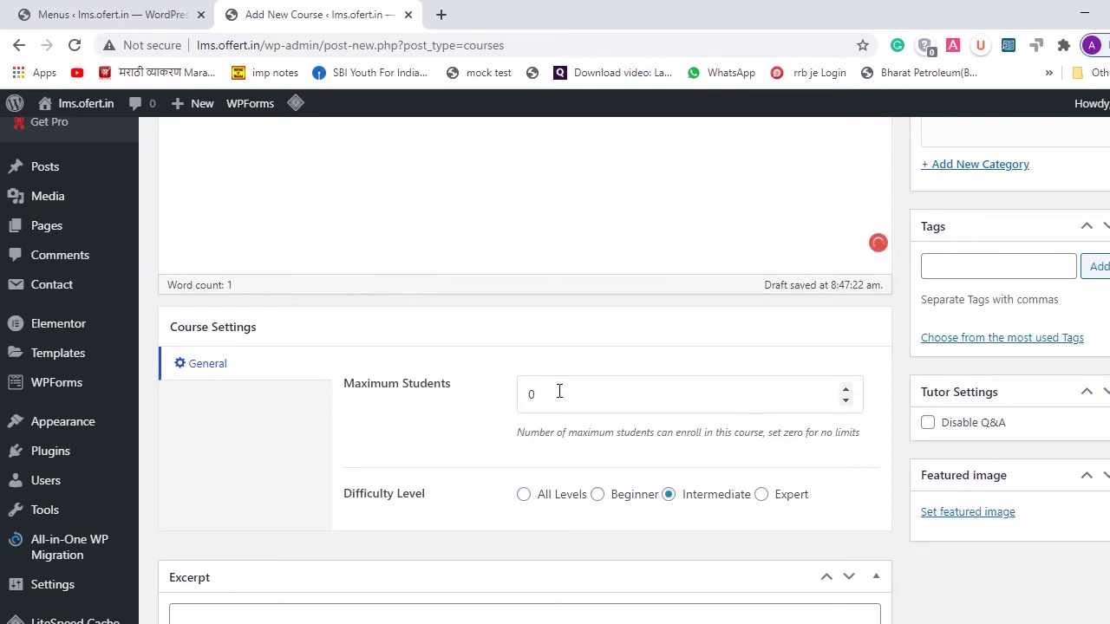
pyautogui.scroll(-1, 560, 391)
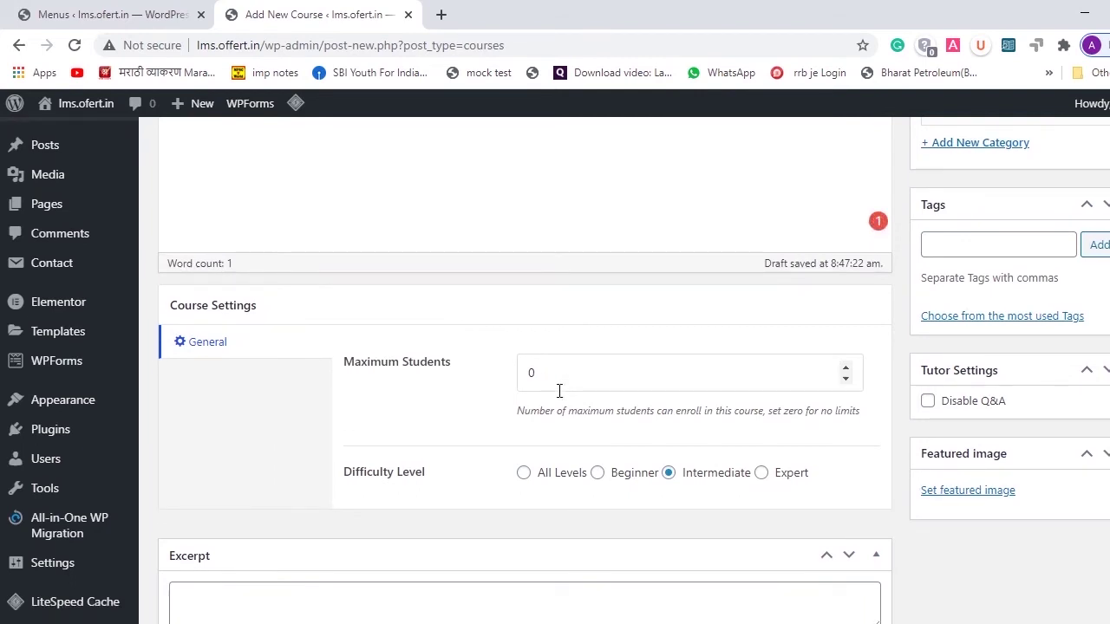
pyautogui.scroll(-2, 561, 392)
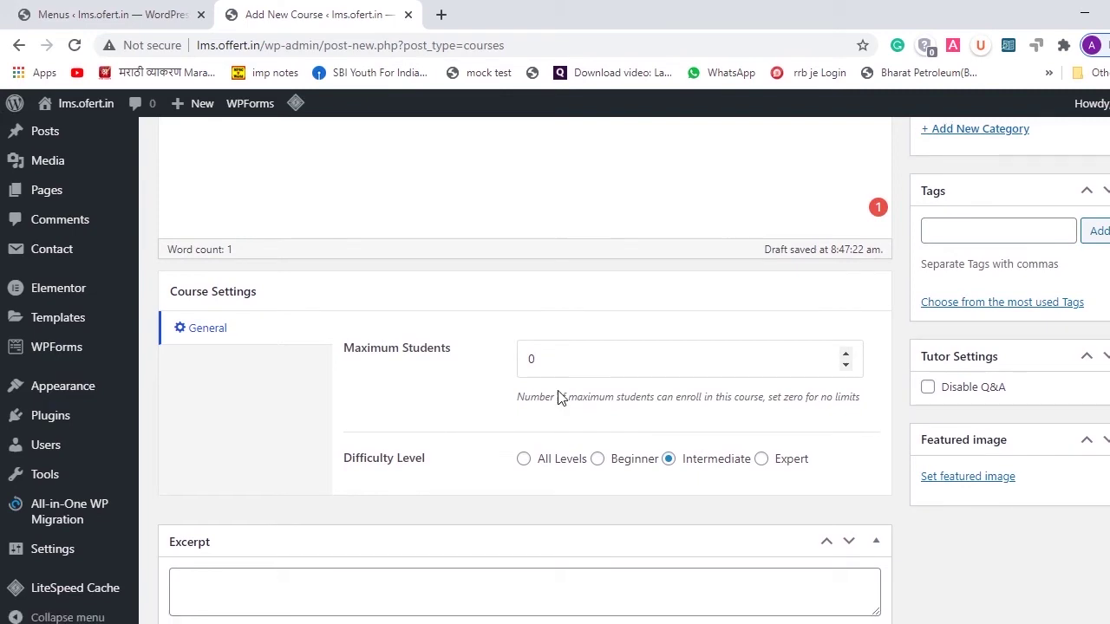
pyautogui.scroll(-1, 646, 444)
pyautogui.scroll(-2, 642, 447)
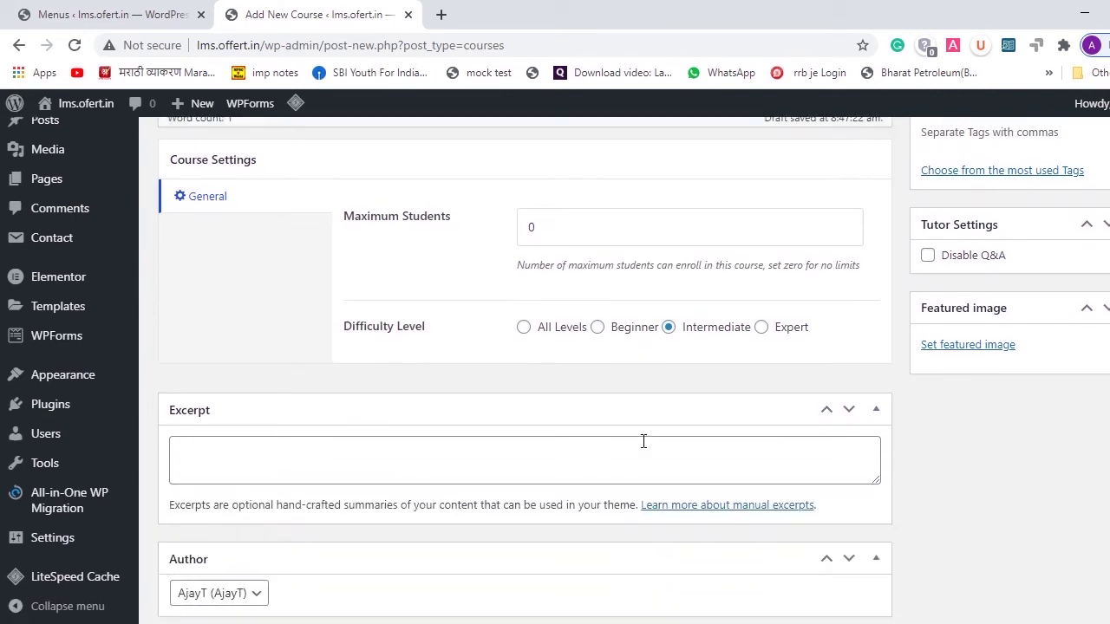
pyautogui.scroll(-5, 672, 347)
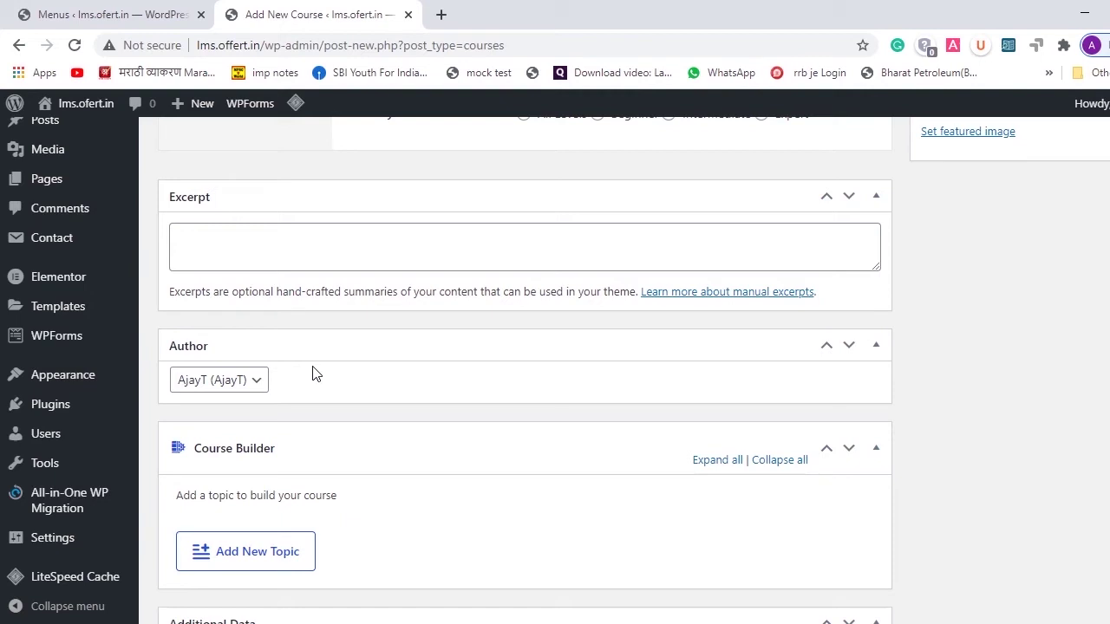
# - Keep the existing course author and scroll to the Course Builder
pyautogui.click(253, 387)
pyautogui.click(254, 397)
pyautogui.scroll(-2, 347, 392)
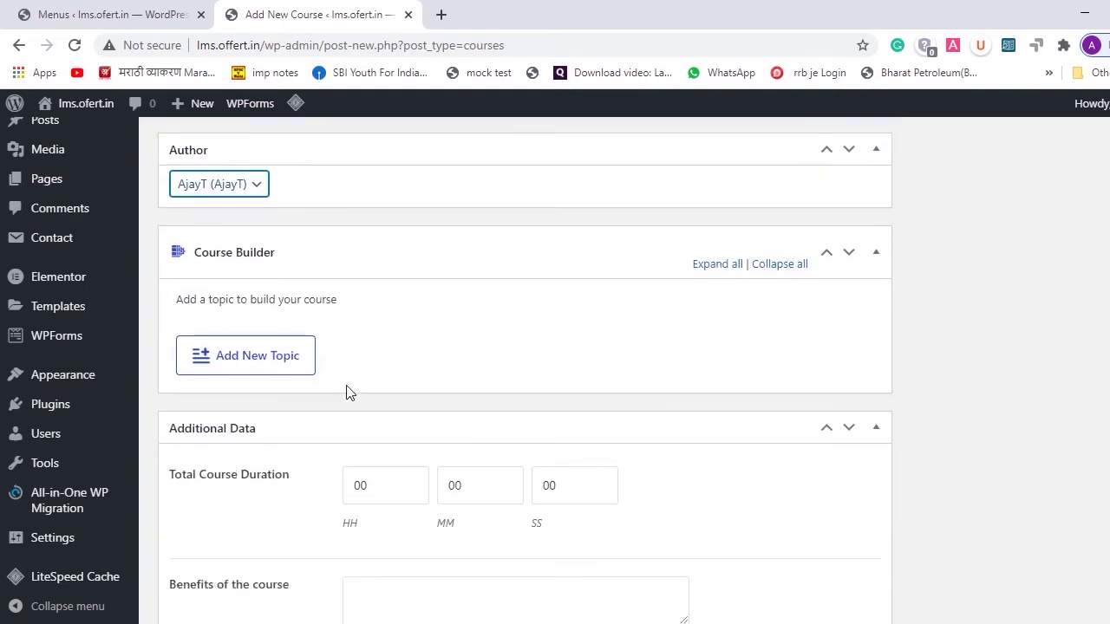
pyautogui.scroll(-1, 347, 392)
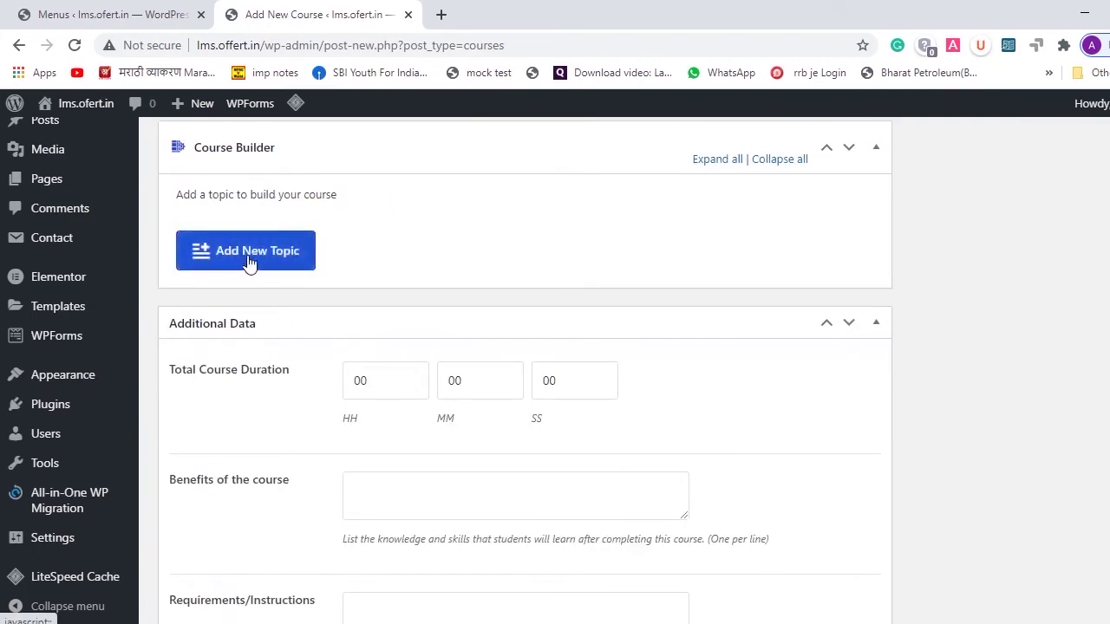
pyautogui.scroll(-12, 251, 403)
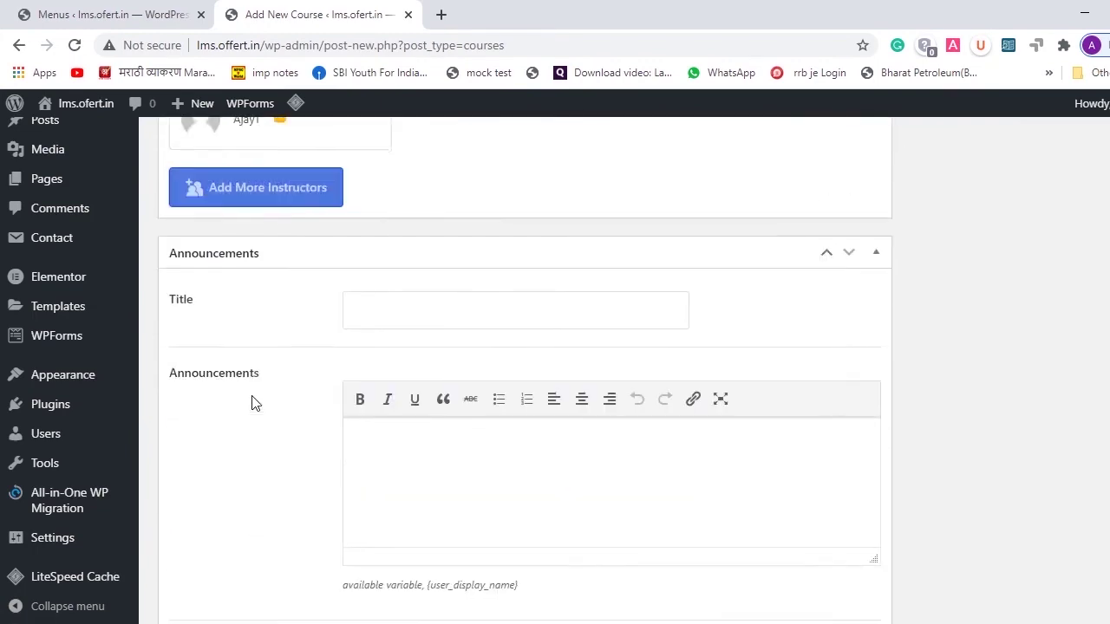
pyautogui.scroll(12, 252, 403)
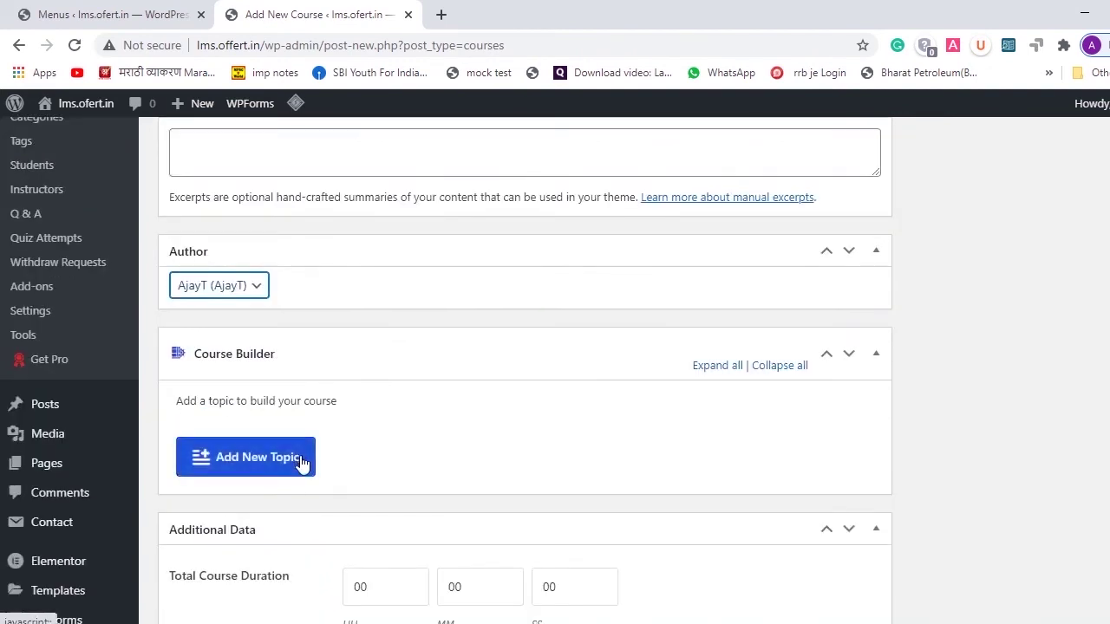
# - Add a Course Builder topic named 'ajay' with the summary 'lms'
pyautogui.click(262, 463)
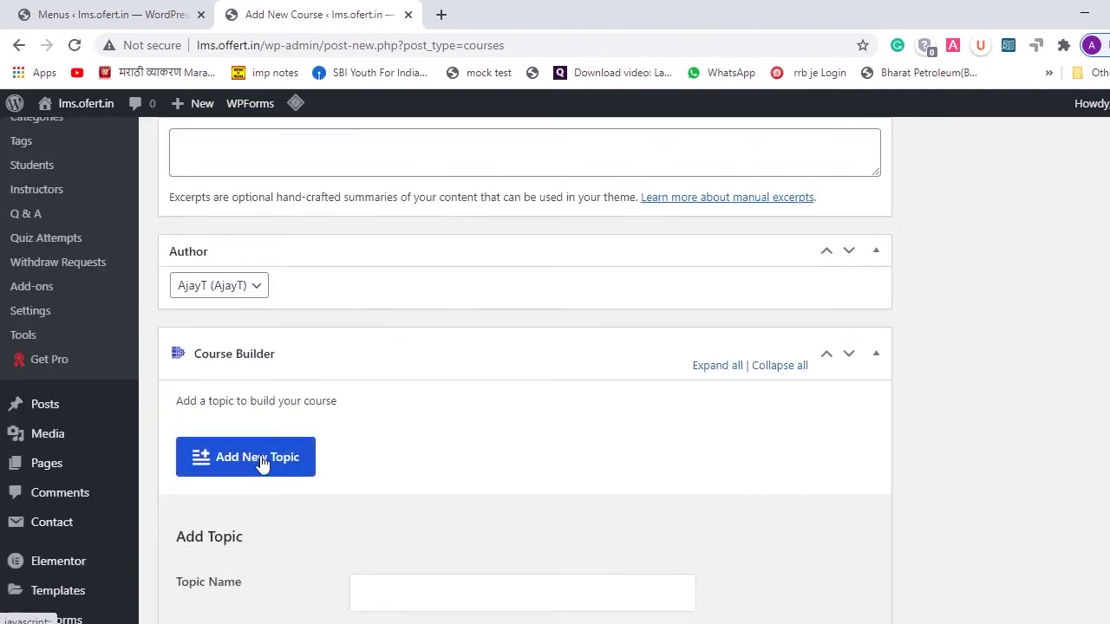
pyautogui.scroll(-3, 262, 462)
pyautogui.click(479, 371)
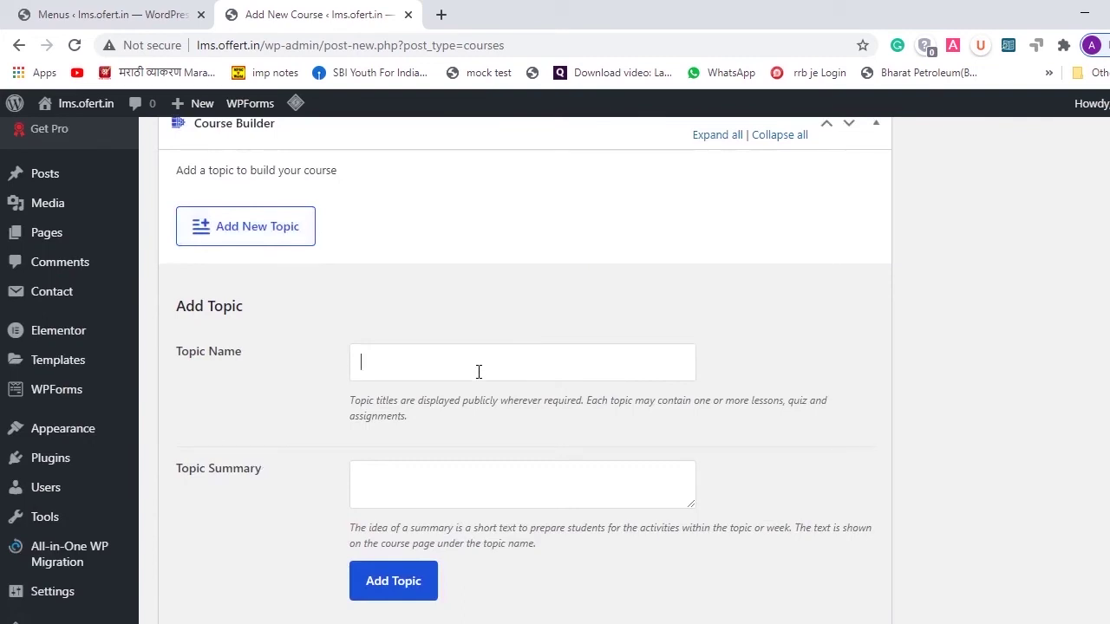
pyautogui.write('ajay')
pyautogui.click(423, 475)
pyautogui.write('lms')
pyautogui.click(399, 587)
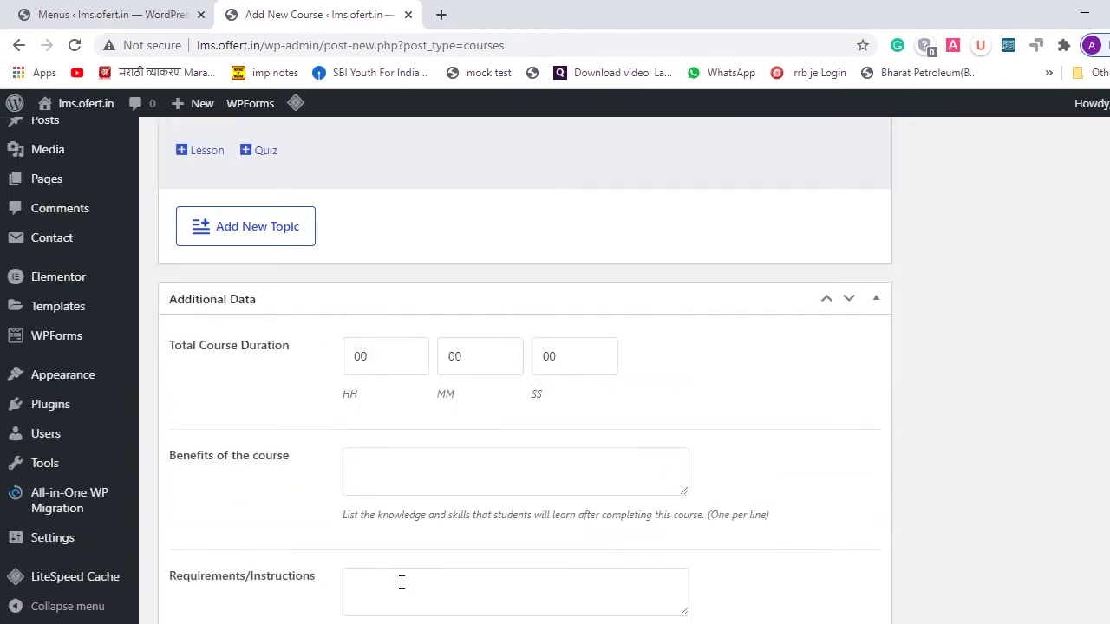
pyautogui.scroll(3, 410, 379)
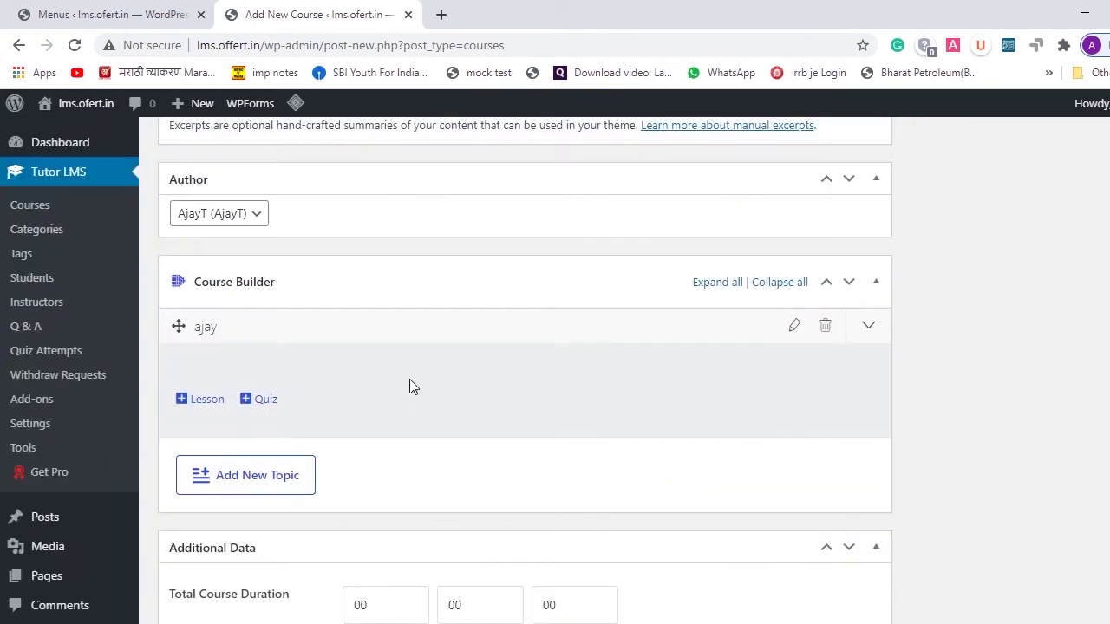
# - Start a new lesson under topic ajay, selecting its Draft Lesson title and focusing the body
pyautogui.click(180, 399)
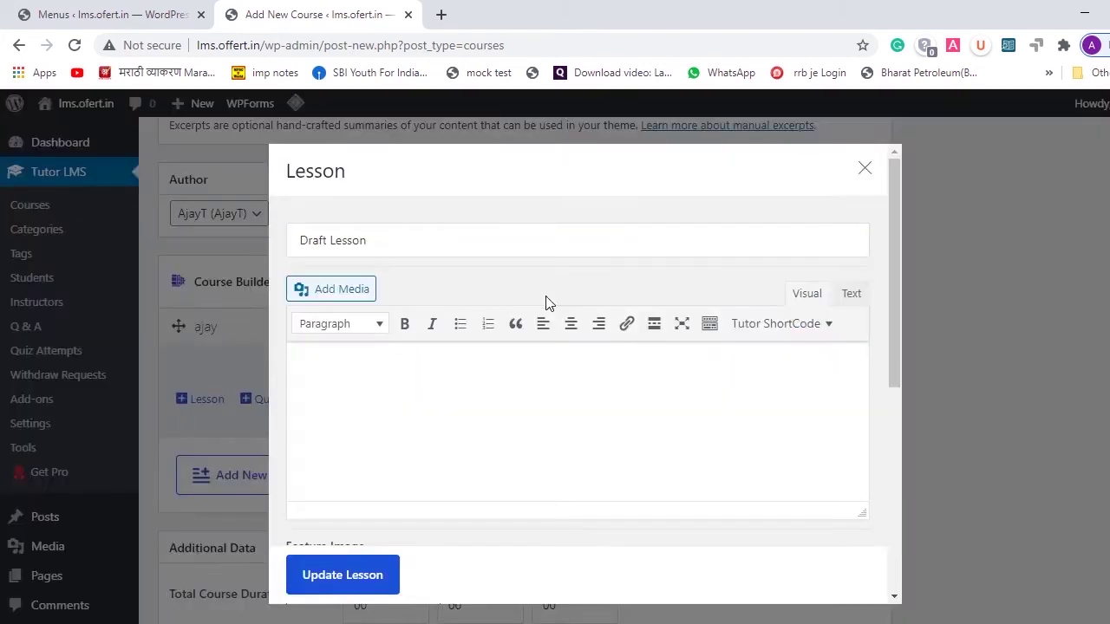
pyautogui.click(421, 248)
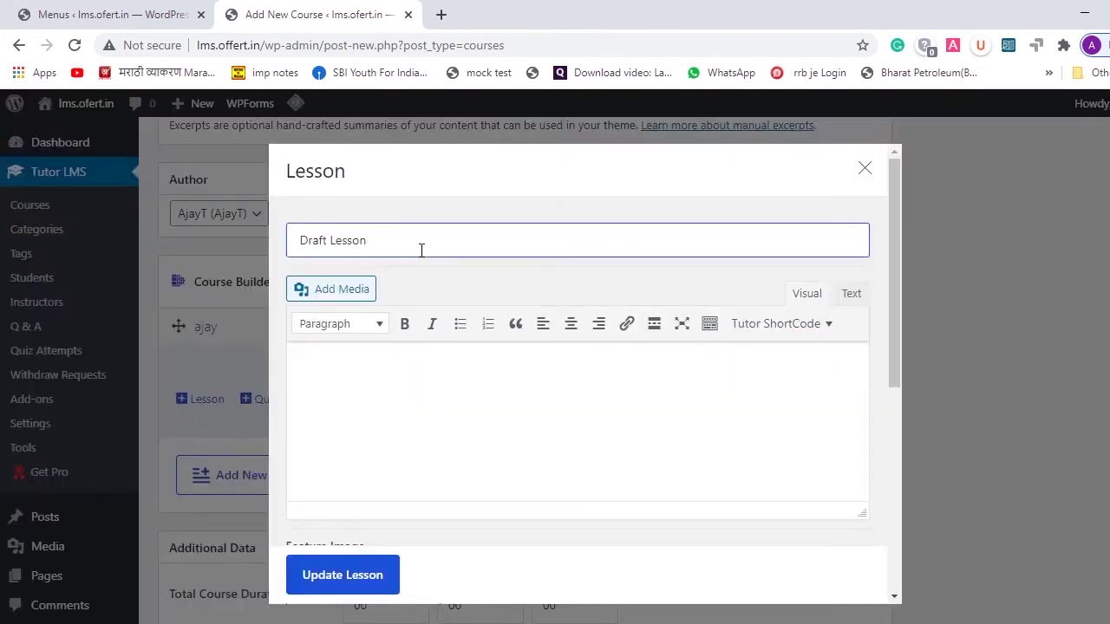
pyautogui.moveTo(422, 248); pyautogui.dragTo(285, 255)
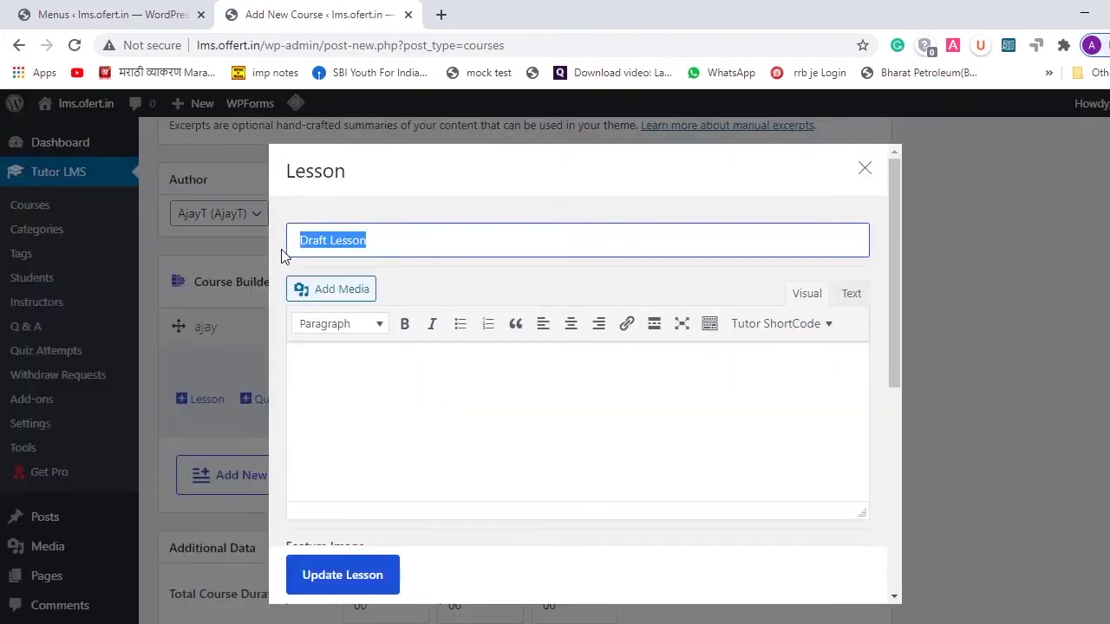
pyautogui.click(391, 499)
pyautogui.scroll(-2, 434, 466)
pyautogui.scroll(1, 408, 408)
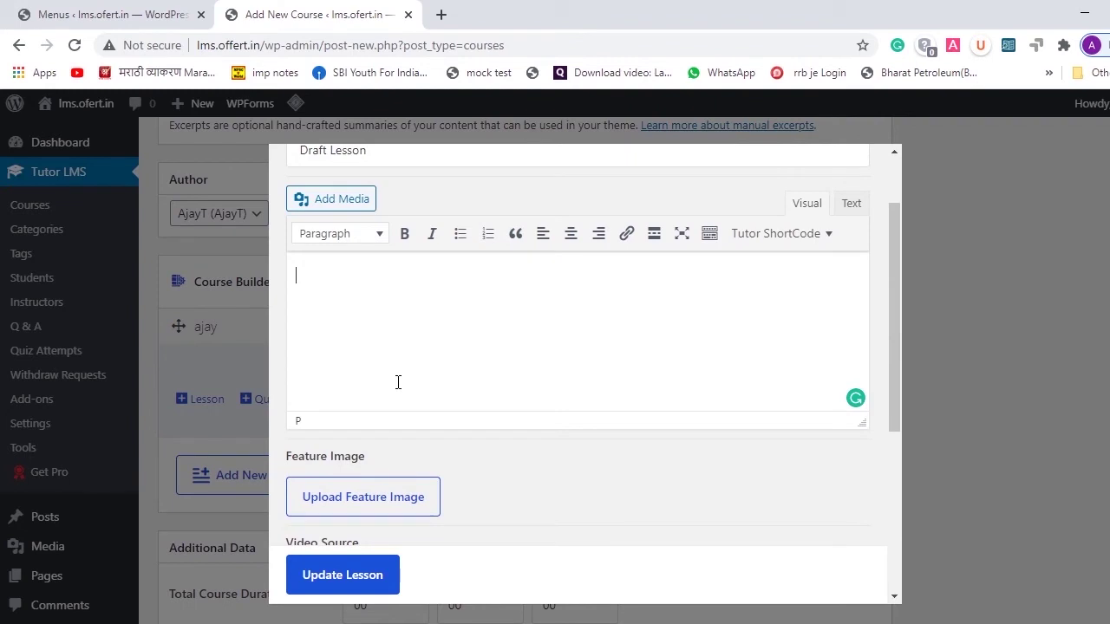
pyautogui.scroll(-2, 398, 383)
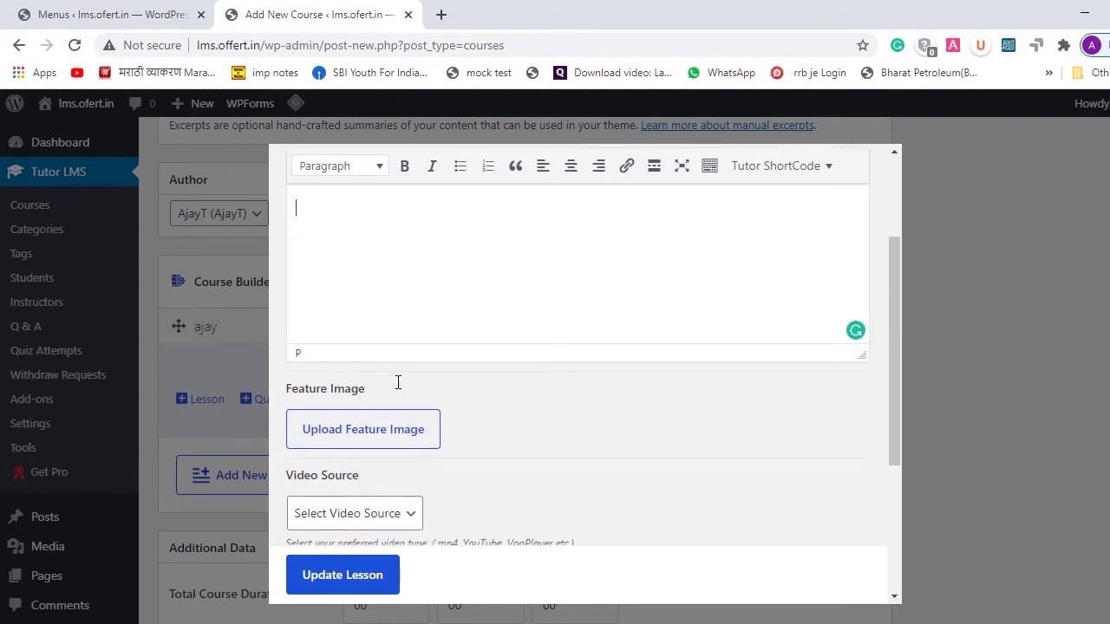
pyautogui.scroll(3, 559, 298)
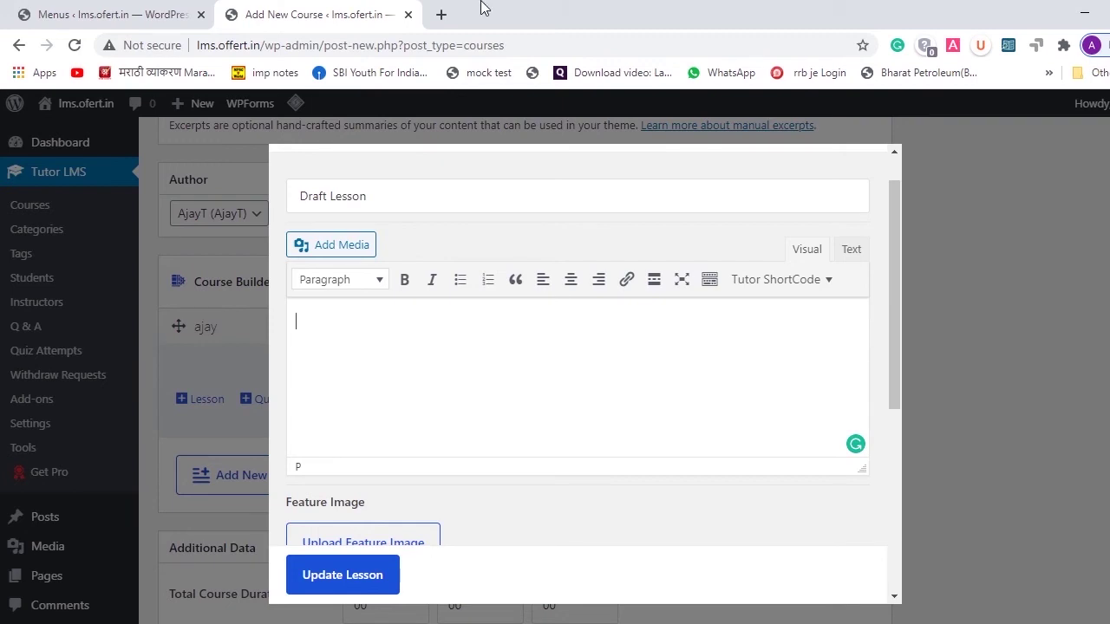
# - Search YouTube for 'excelstudy' in a new tab
pyautogui.click(441, 16)
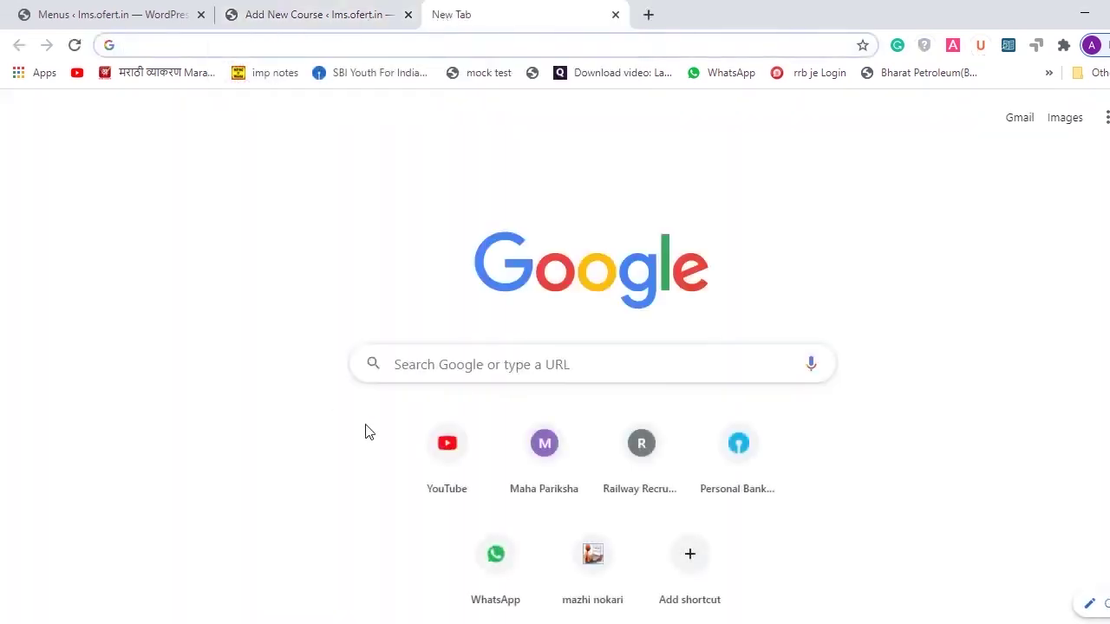
pyautogui.click(435, 478)
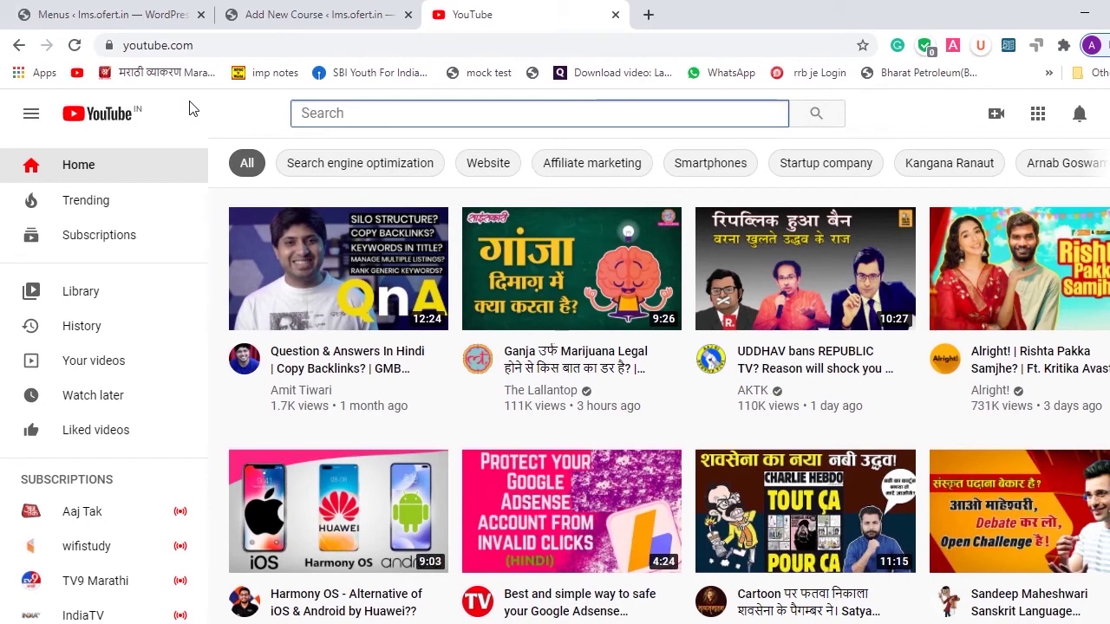
pyautogui.write('excelstudy')
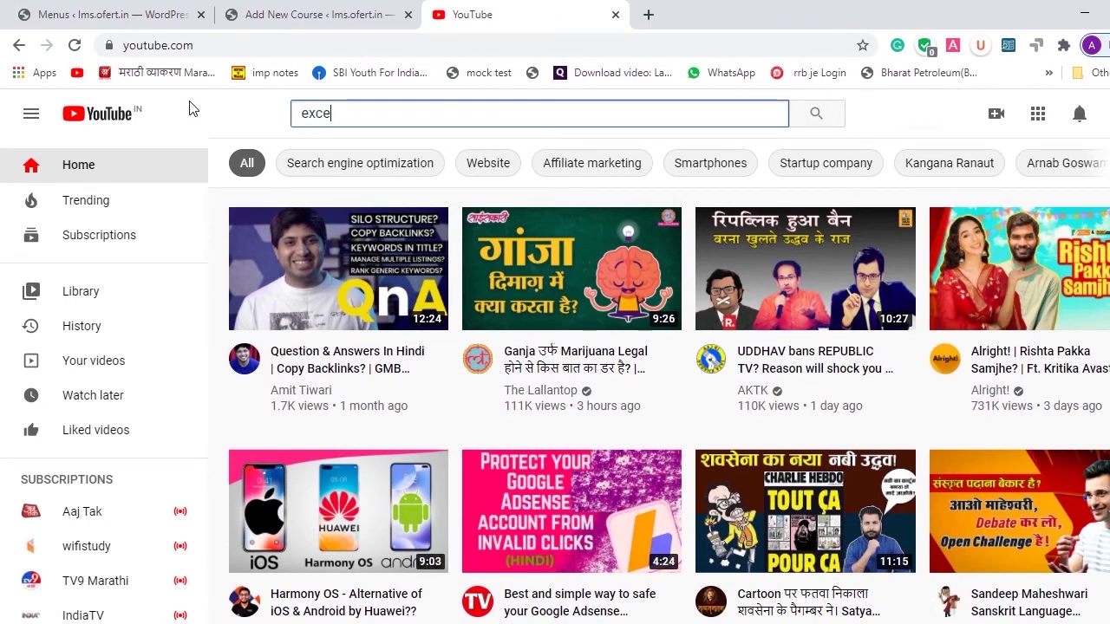
pyautogui.press('Return')
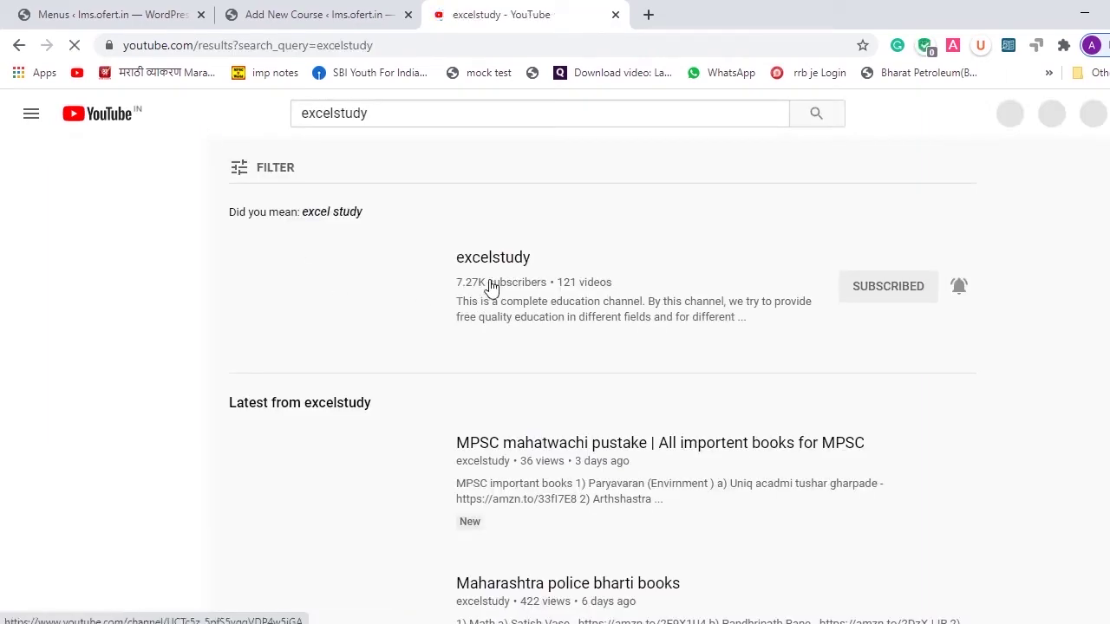
# - Copy the link of the MPSC mahatwachi pustake video and return to the course tab
pyautogui.scroll(-3, 338, 434)
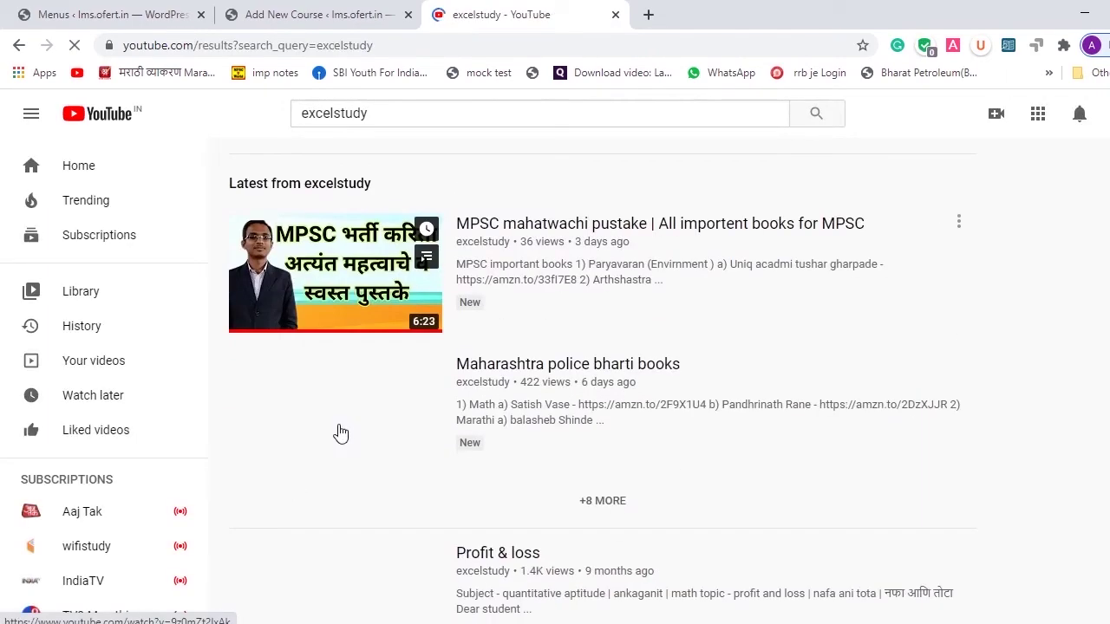
pyautogui.rightClick(320, 276)
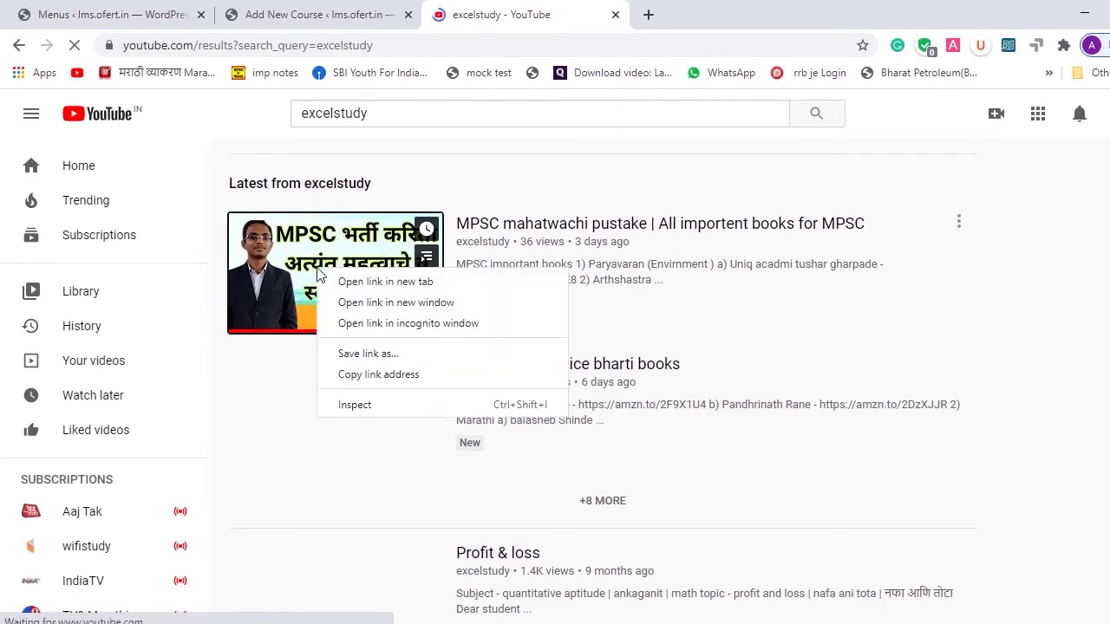
pyautogui.click(352, 374)
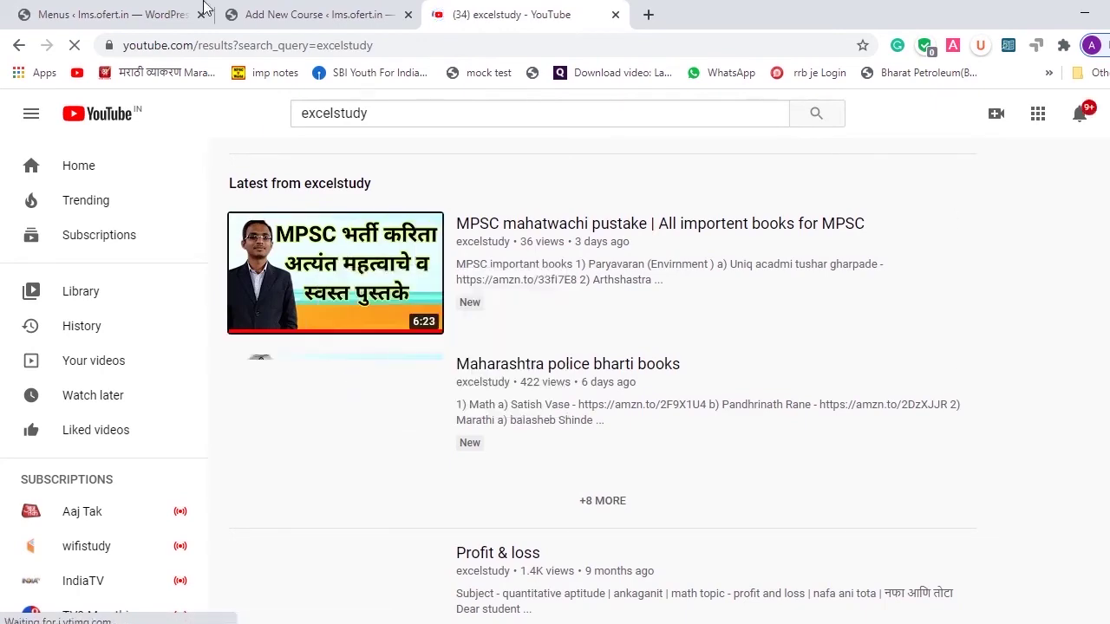
pyautogui.click(205, 7)
pyautogui.click(308, 10)
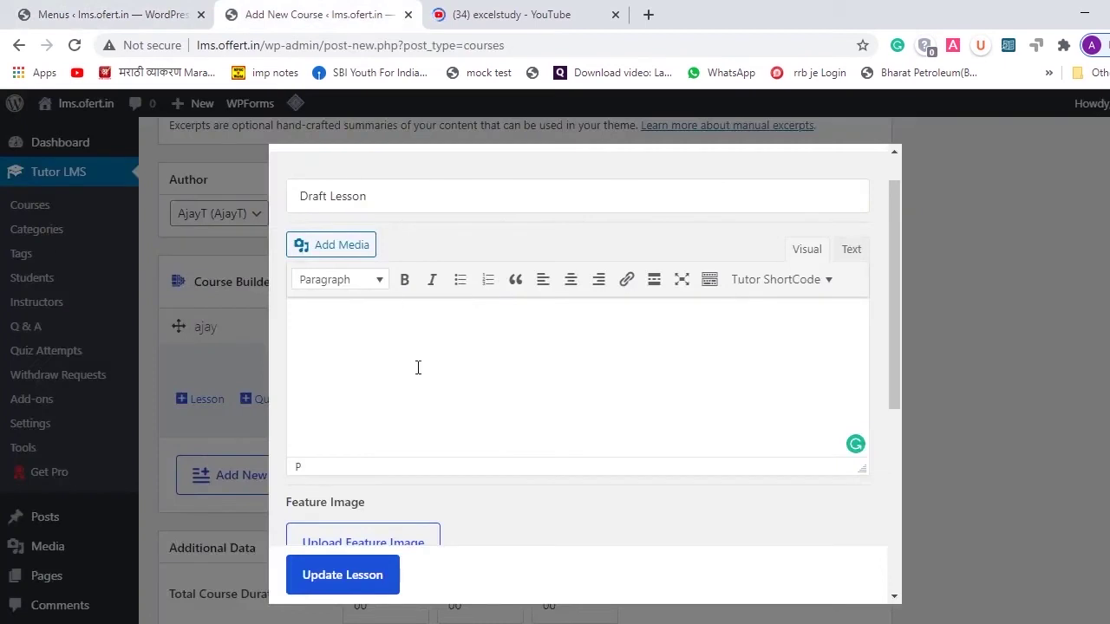
# - Paste the YouTube video link into the lesson body, close the YouTube tab, and enlarge the editor
pyautogui.write('https://www.youtube.com/watch?v=9z0mZt2lxAk')
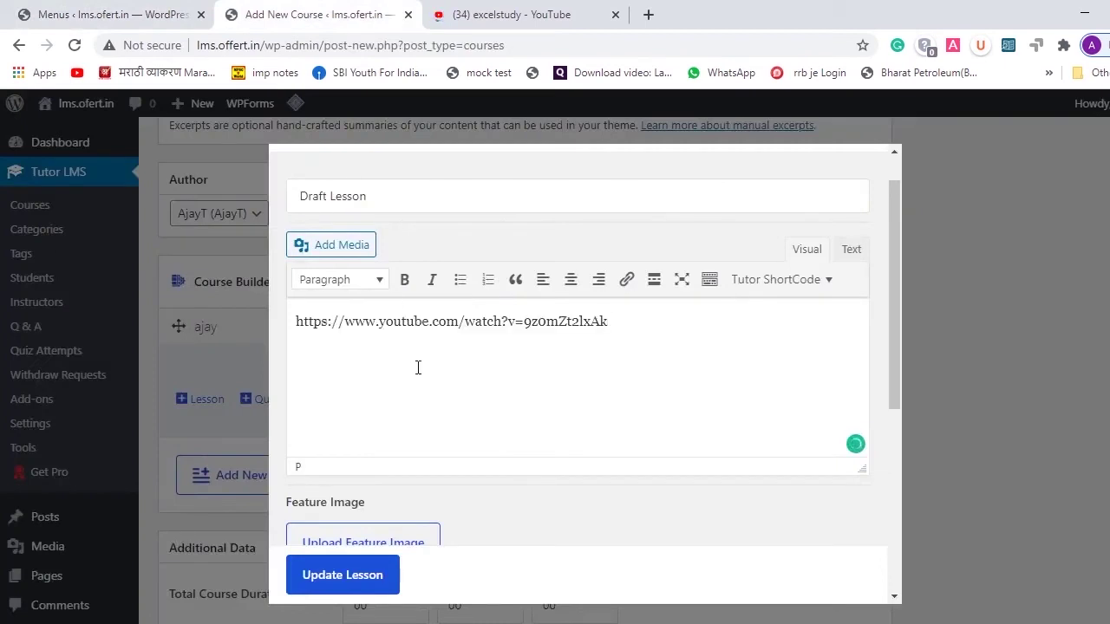
pyautogui.scroll(-1, 418, 368)
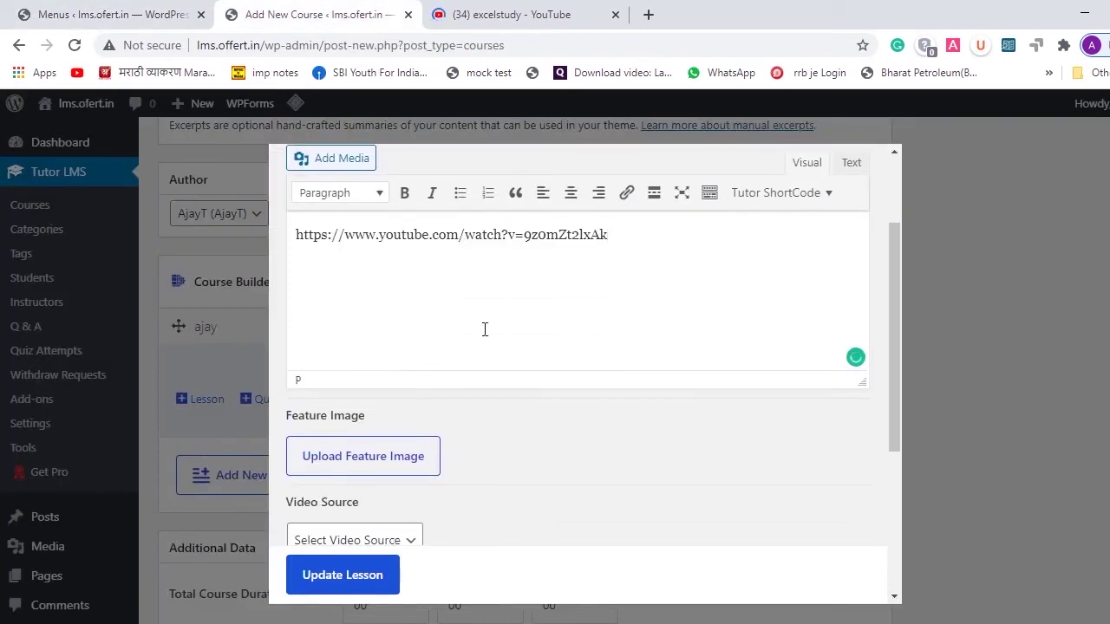
pyautogui.click(615, 14)
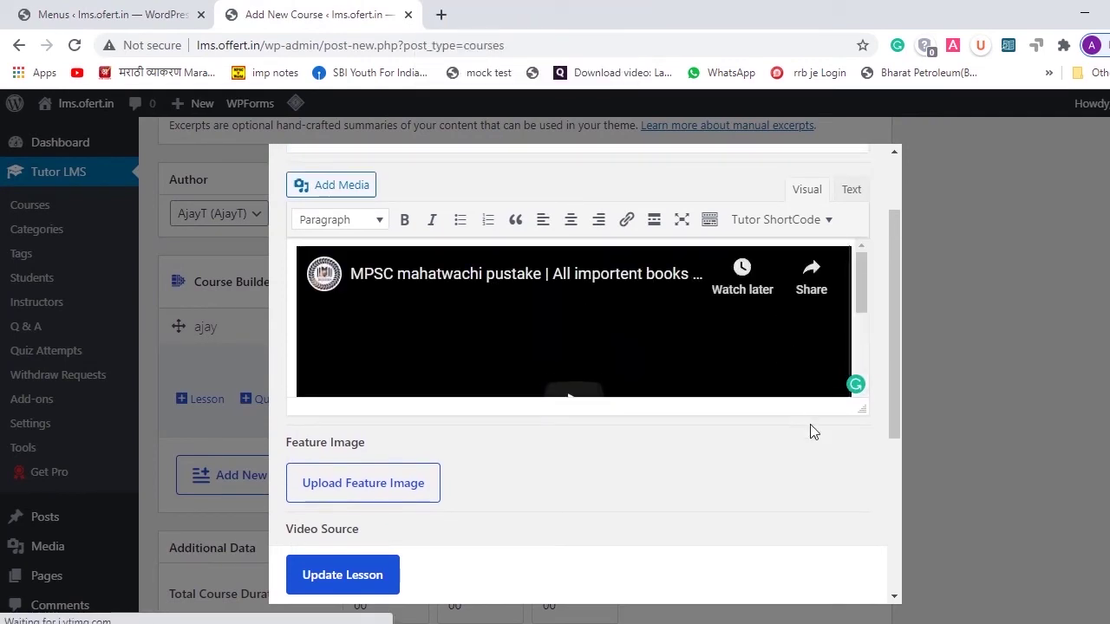
pyautogui.moveTo(856, 414); pyautogui.dragTo(838, 569)
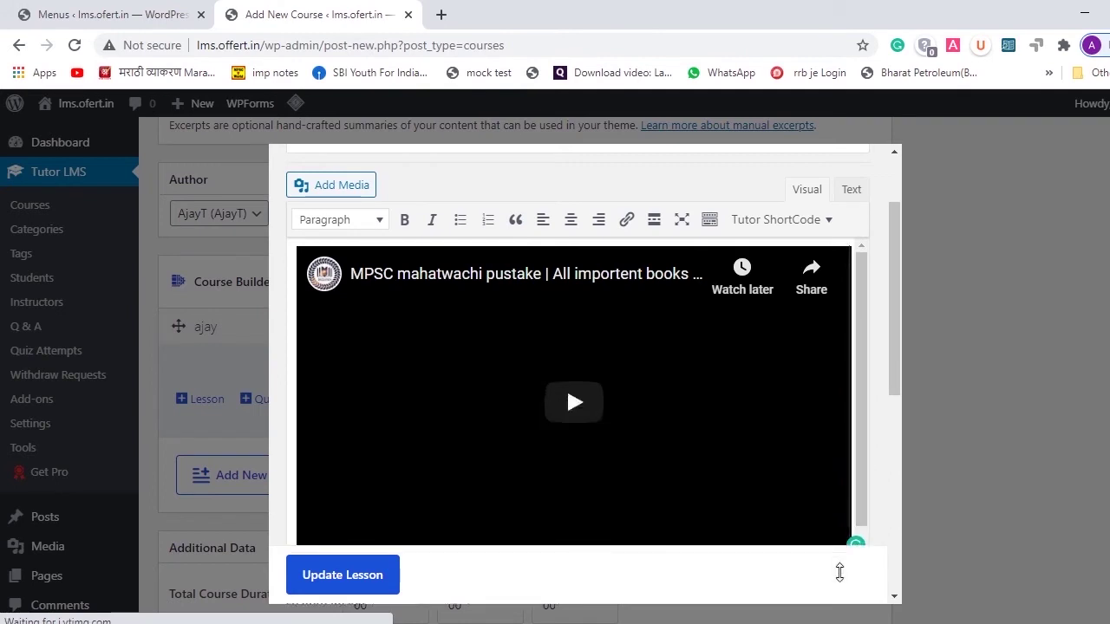
pyautogui.scroll(-1, 767, 505)
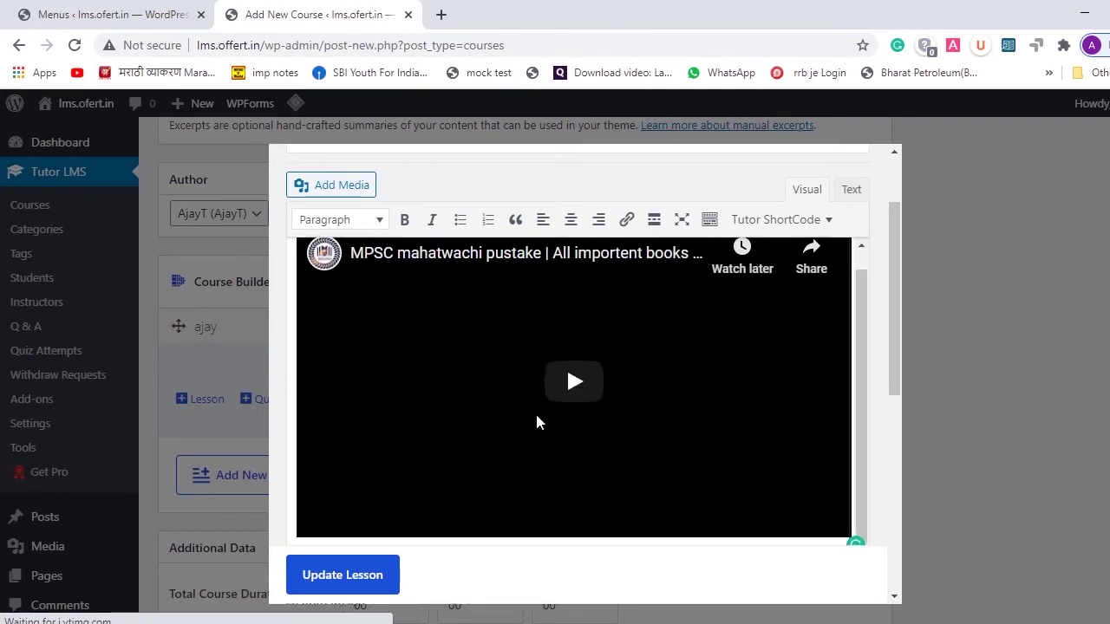
pyautogui.scroll(-3, 585, 412)
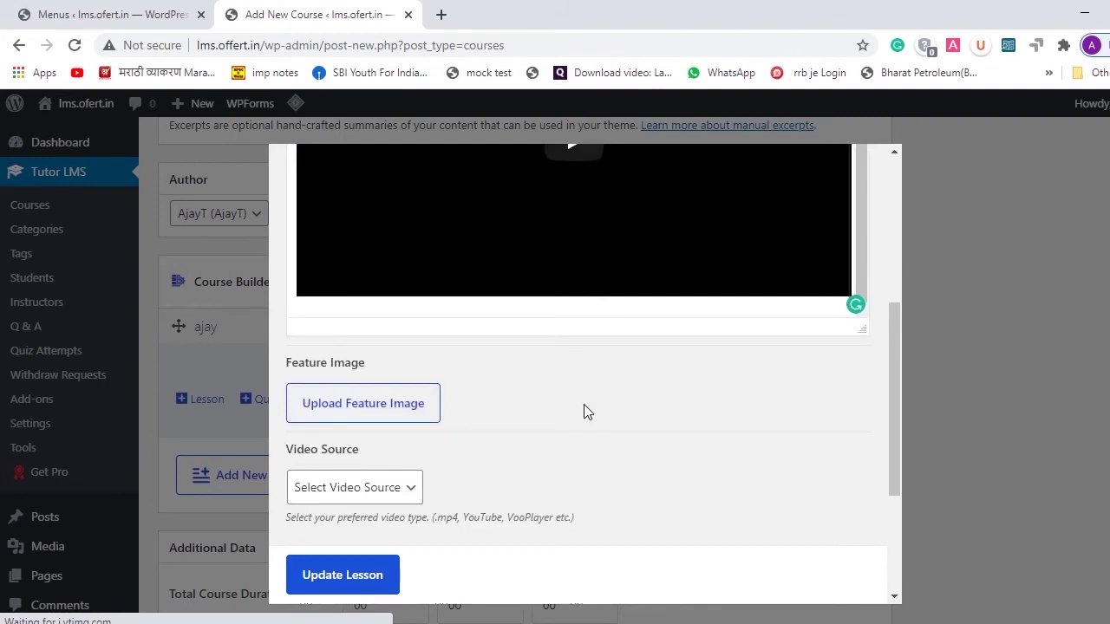
pyautogui.scroll(-2, 587, 411)
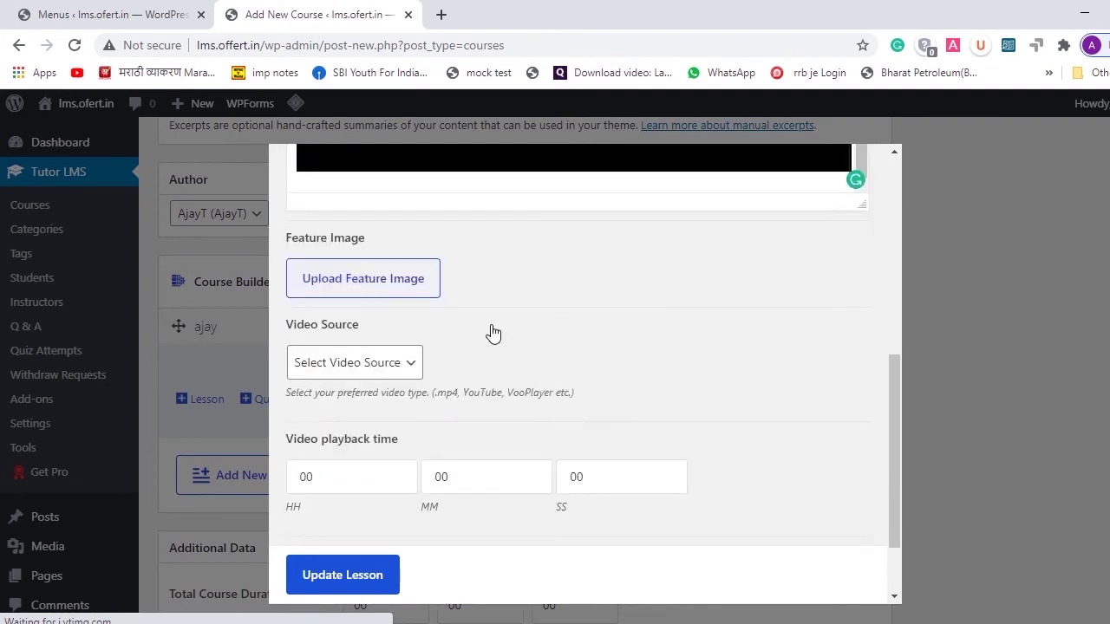
pyautogui.scroll(1, 422, 362)
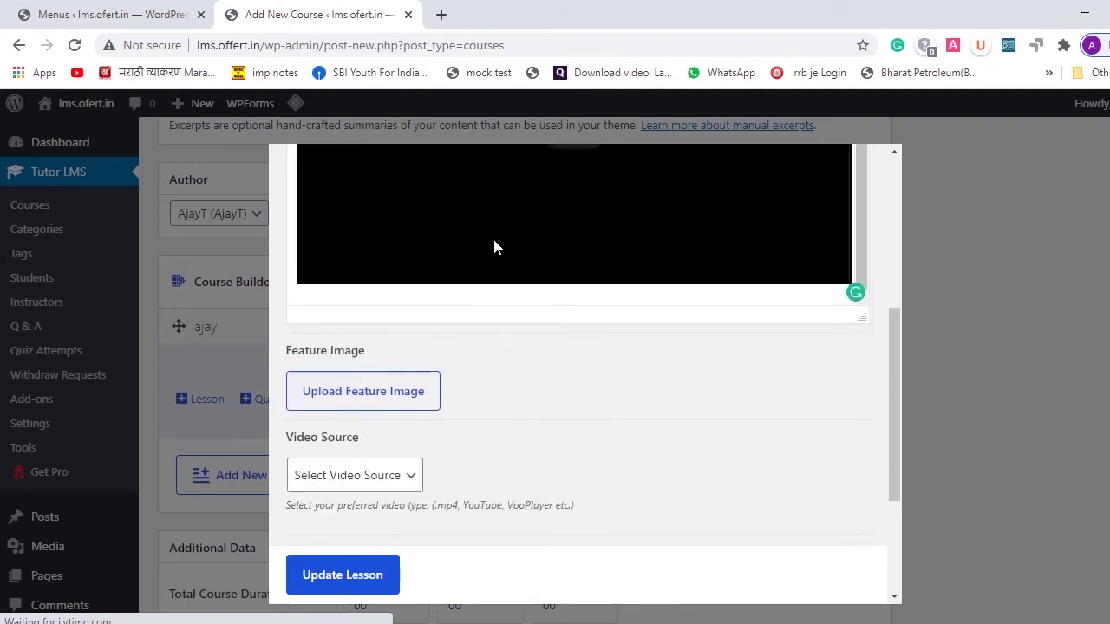
pyautogui.scroll(-2, 505, 424)
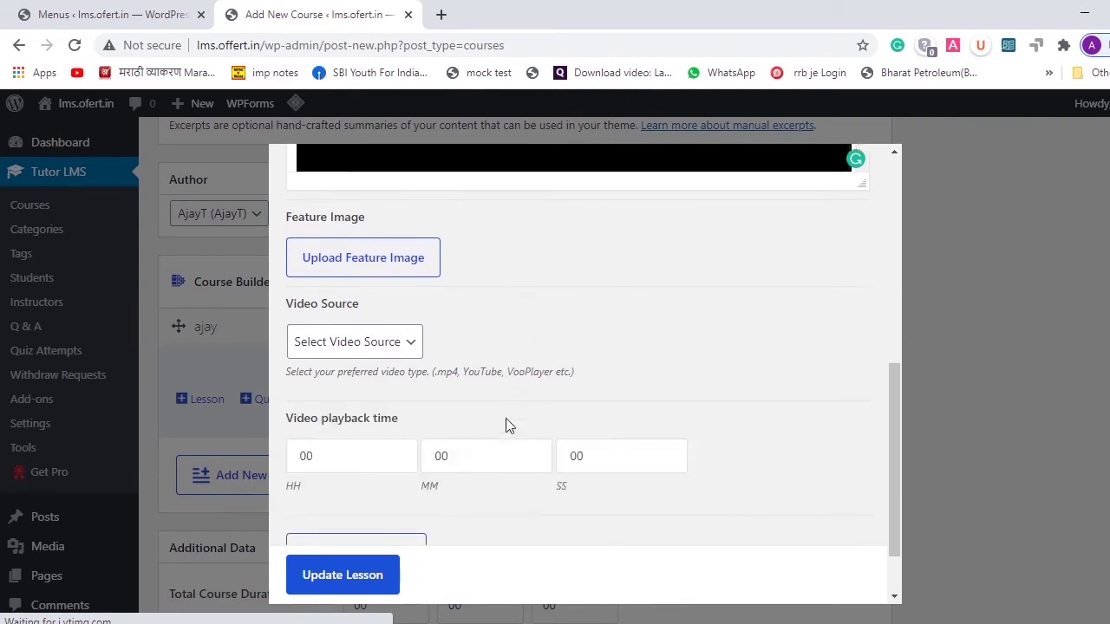
# - Set the lesson's Video Source to YouTube and select the YouTube Video URL field
pyautogui.click(368, 342)
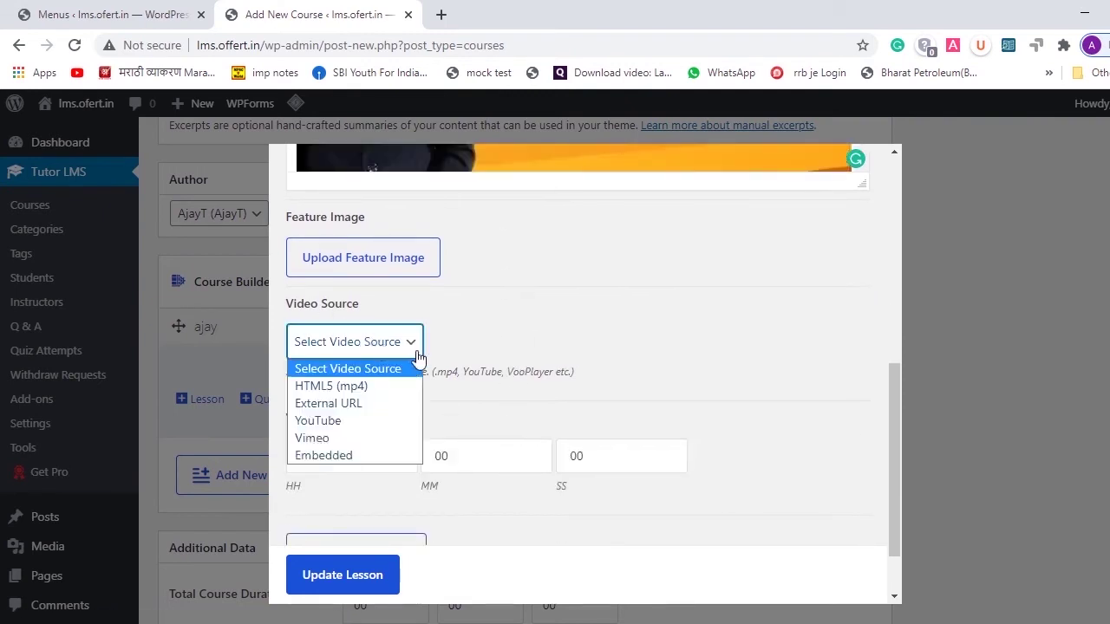
pyautogui.click(475, 337)
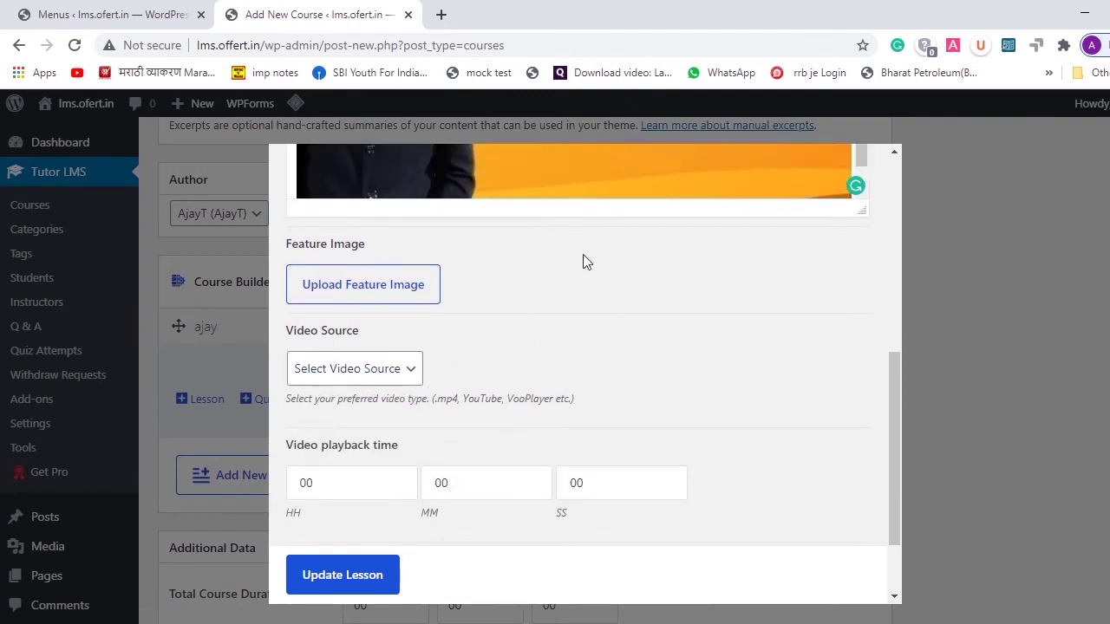
pyautogui.scroll(2, 584, 260)
pyautogui.scroll(-2, 584, 262)
pyautogui.scroll(3, 548, 193)
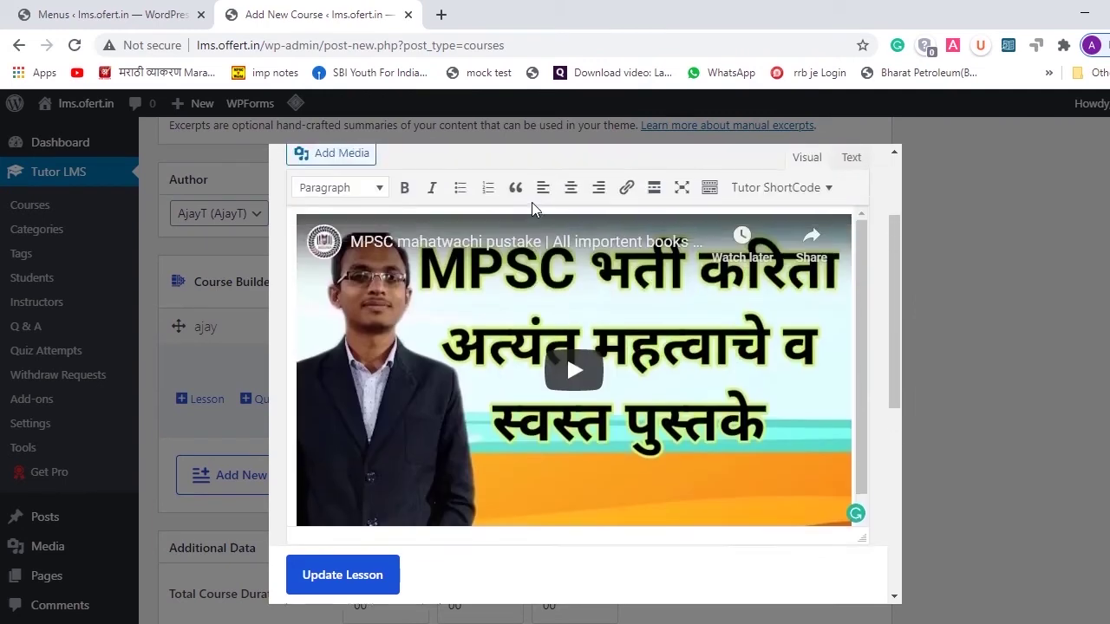
pyautogui.scroll(-3, 533, 209)
pyautogui.click(413, 374)
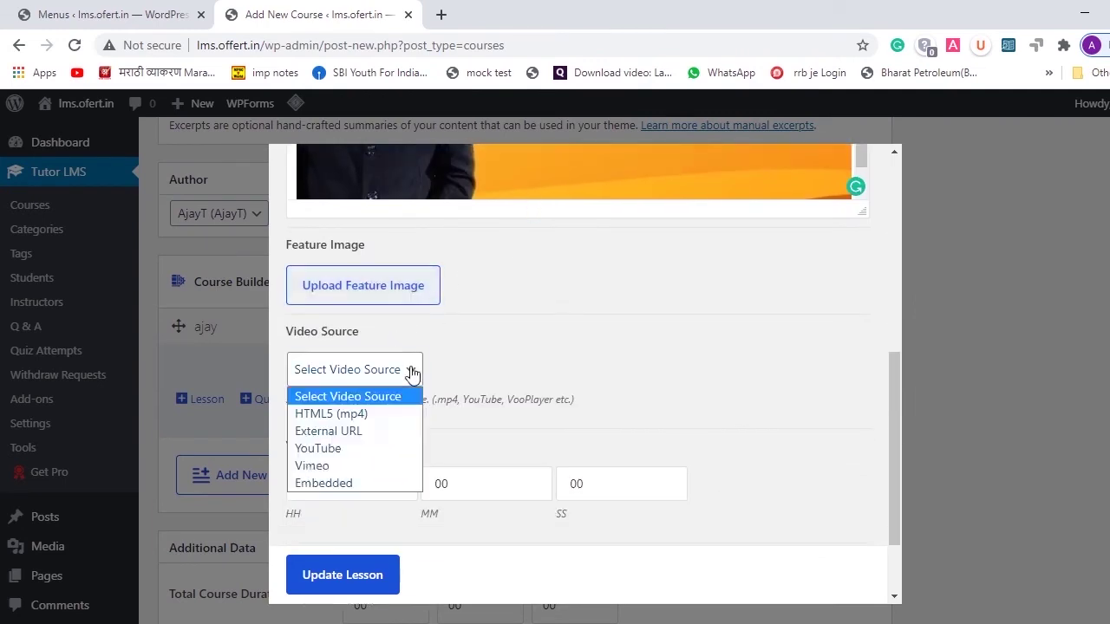
pyautogui.click(324, 448)
pyautogui.click(387, 437)
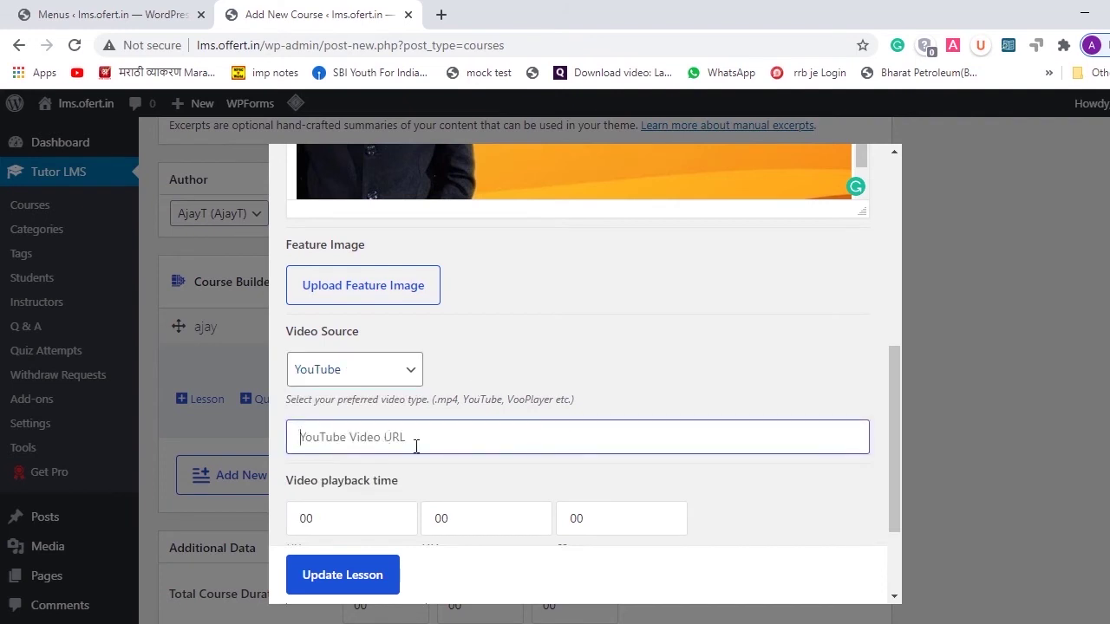
# - Update the lesson so it is saved as Draft Lesson under the ajay topic
pyautogui.scroll(-2, 417, 446)
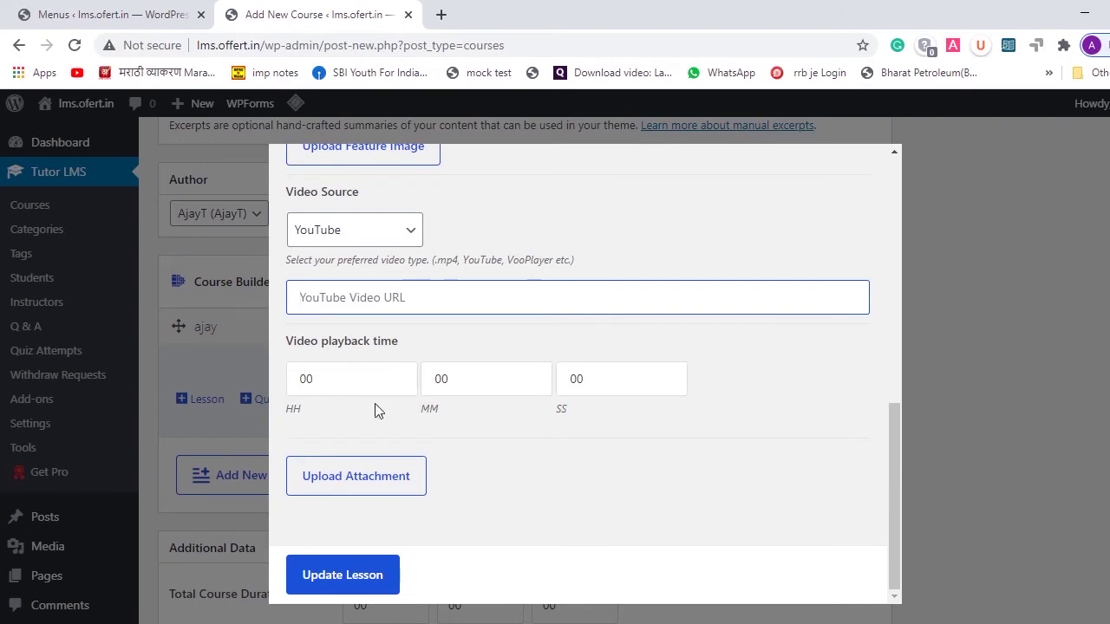
pyautogui.scroll(-1, 508, 490)
pyautogui.scroll(2, 508, 490)
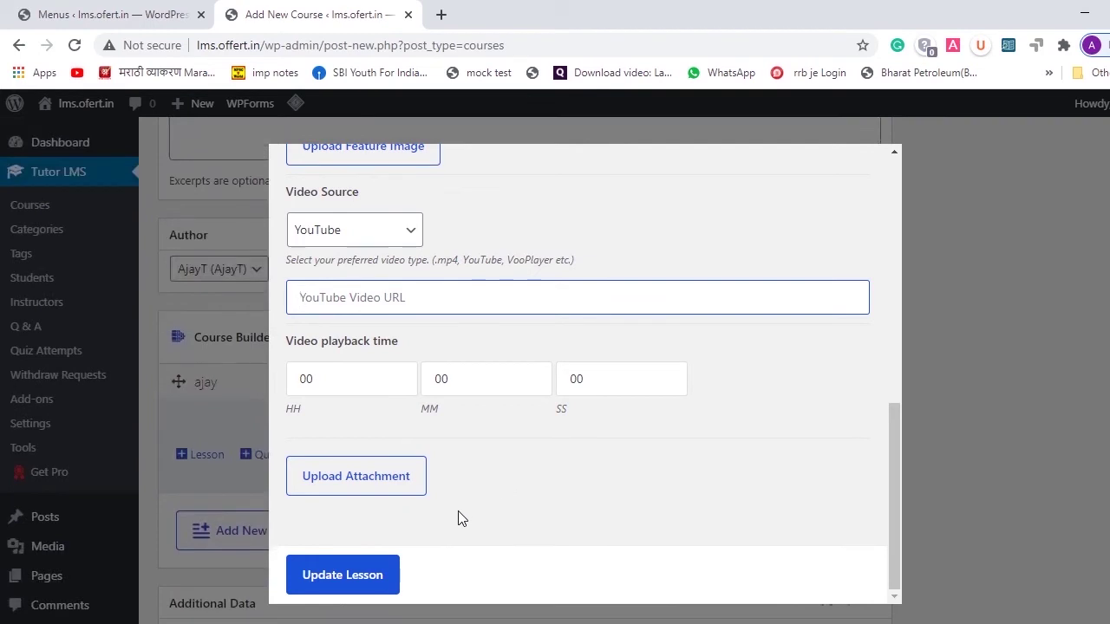
pyautogui.click(359, 577)
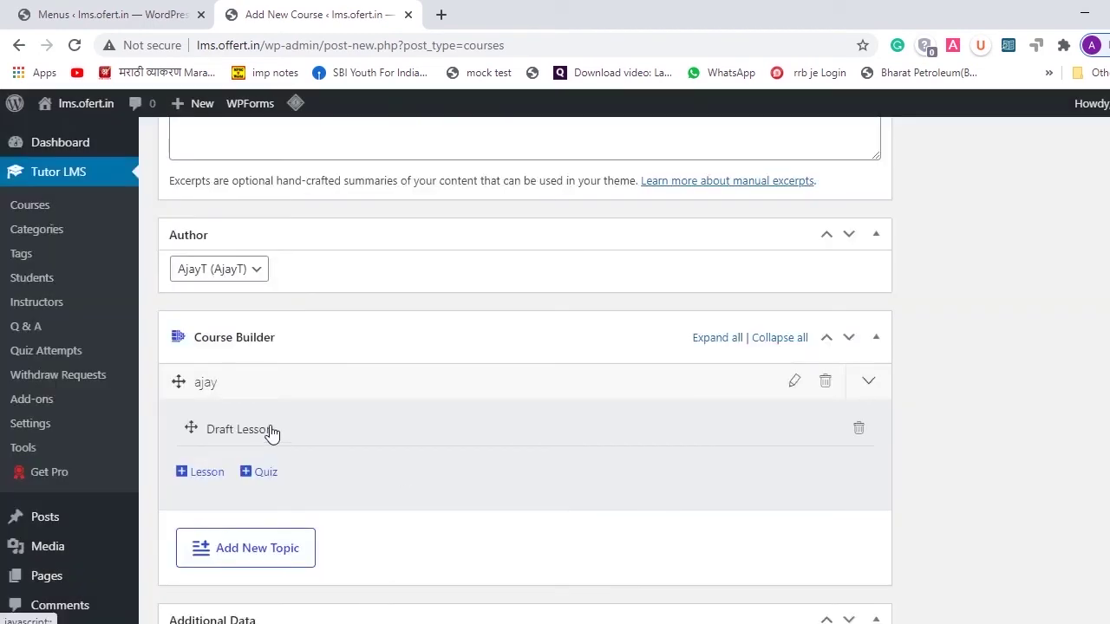
pyautogui.click(248, 475)
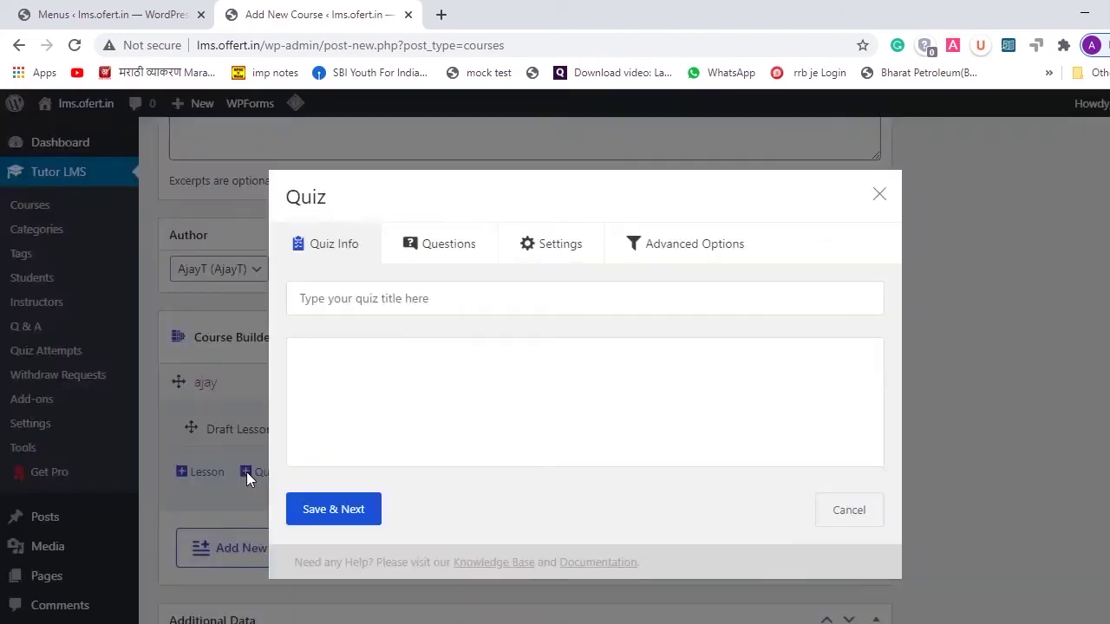
# - Create the quiz 'test auiz' with description 'jckjhask' under the ajay topic and start its first question
pyautogui.scroll(-1, 399, 282)
pyautogui.click(398, 294)
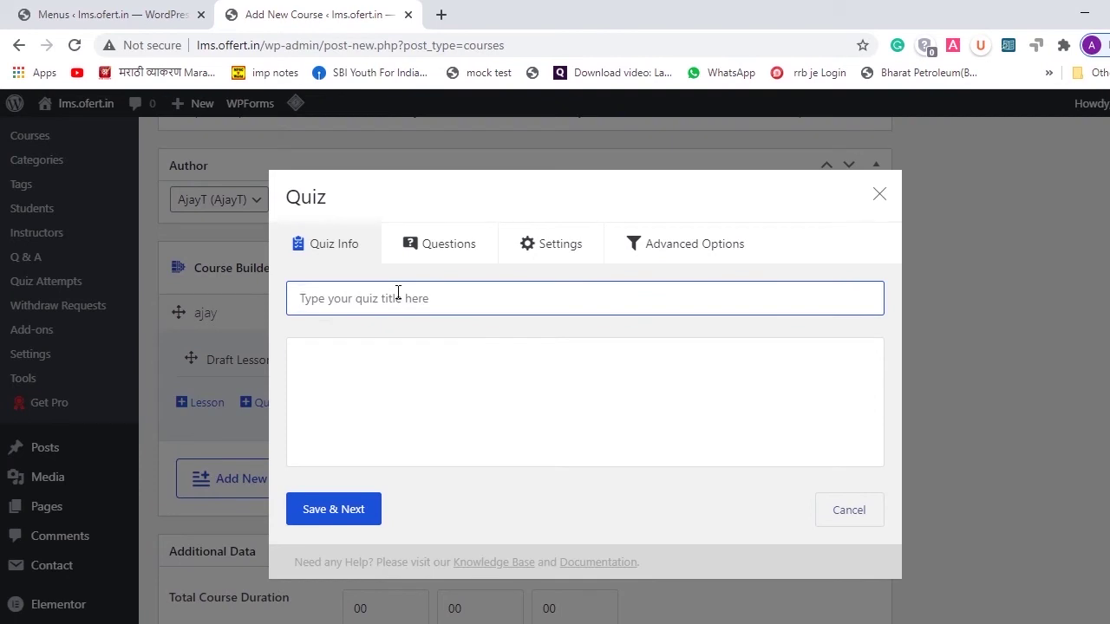
pyautogui.write('test')
pyautogui.write(' auia')
pyautogui.scroll(-1, 401, 362)
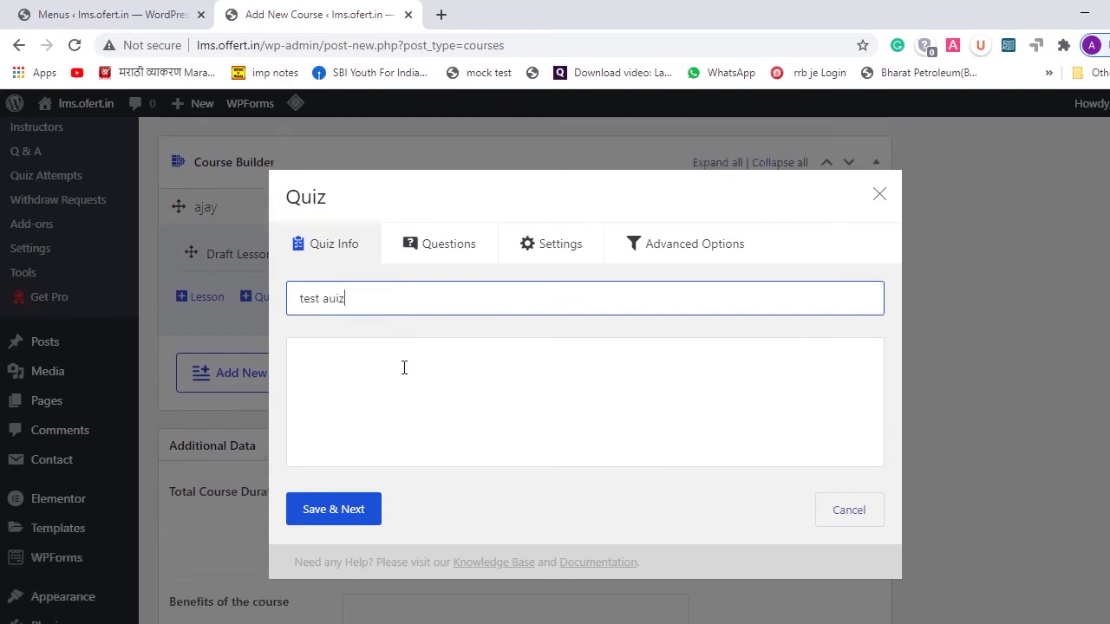
pyautogui.click(343, 406)
pyautogui.write('jckjhask')
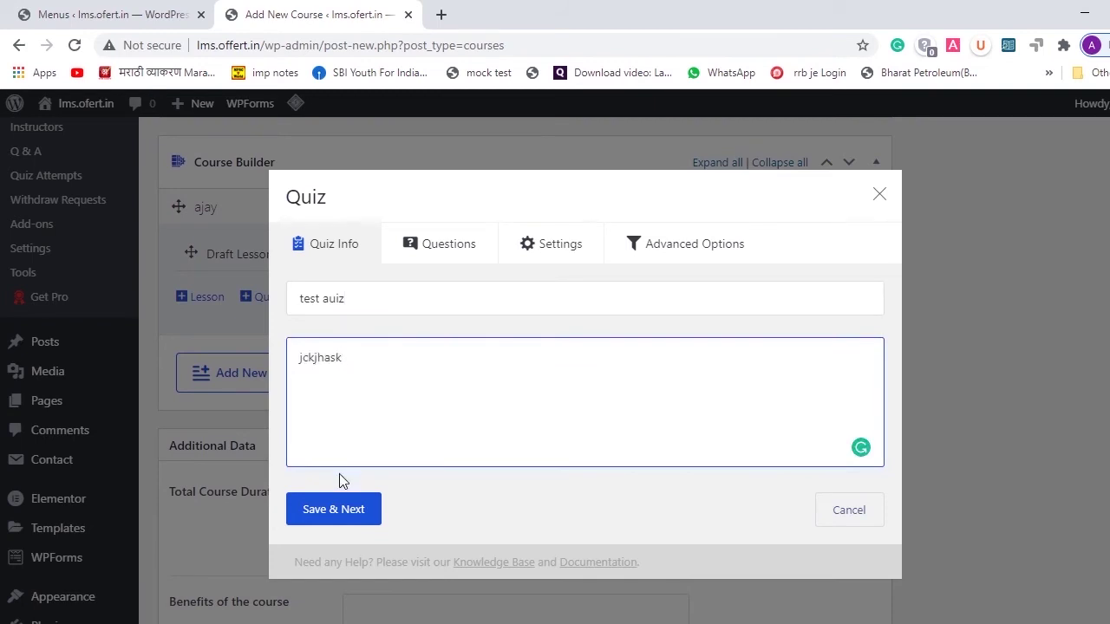
pyautogui.click(346, 515)
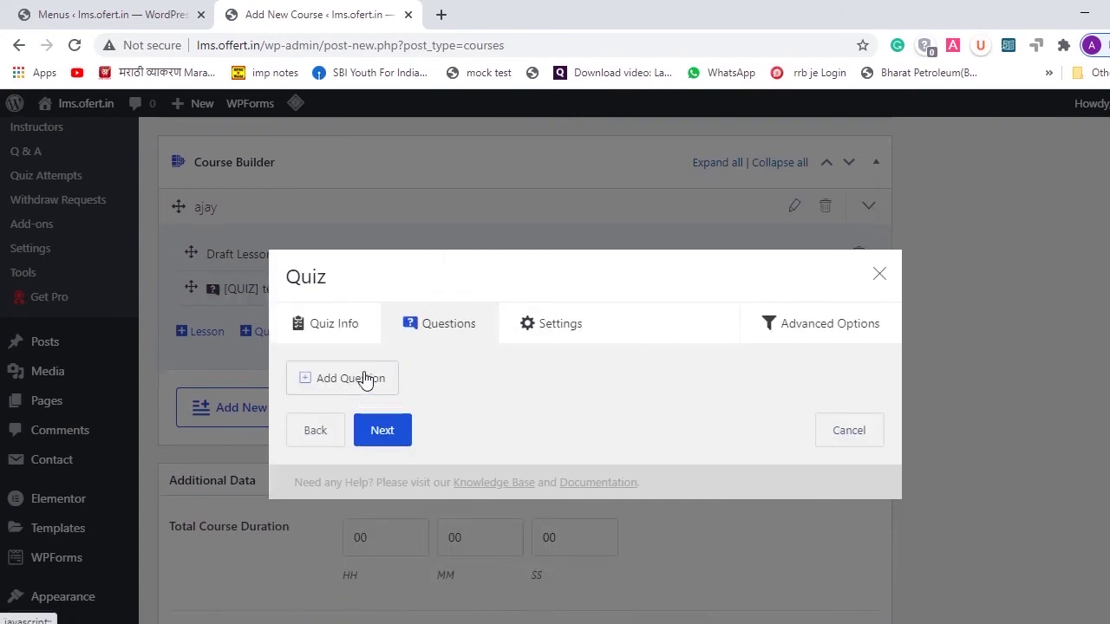
pyautogui.click(364, 379)
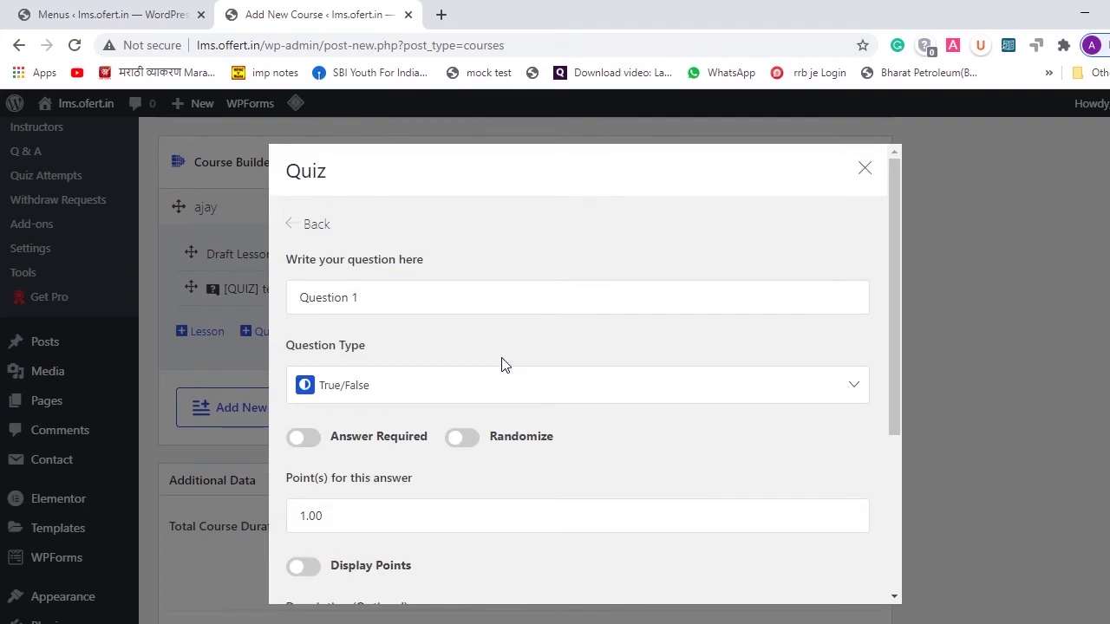
# - Make Question 1 a Single Choice question
pyautogui.scroll(-3, 504, 364)
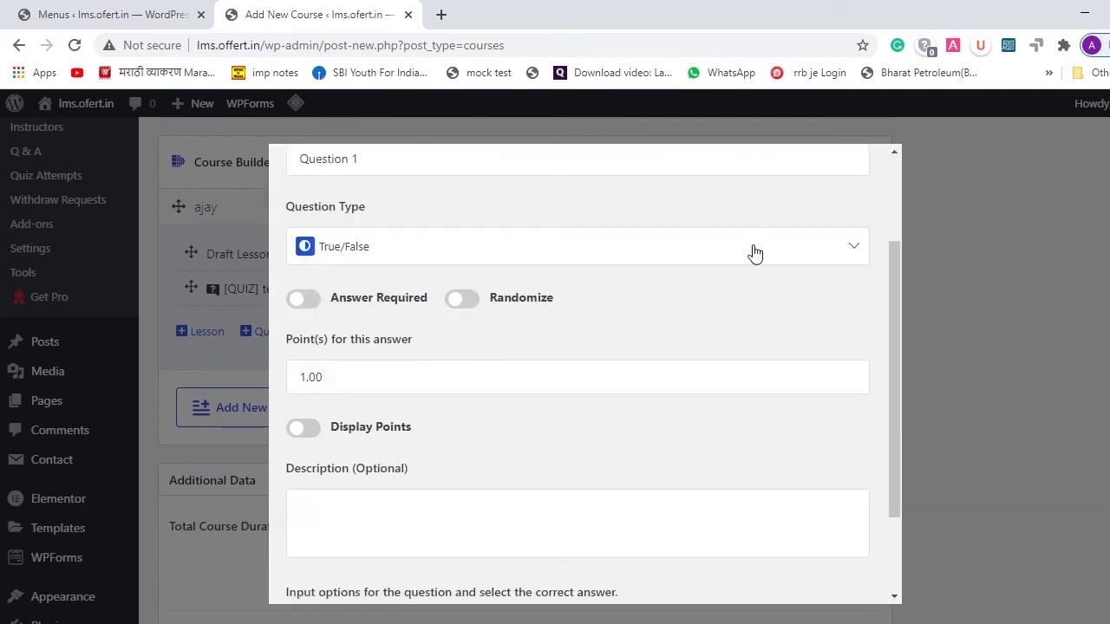
pyautogui.click(754, 251)
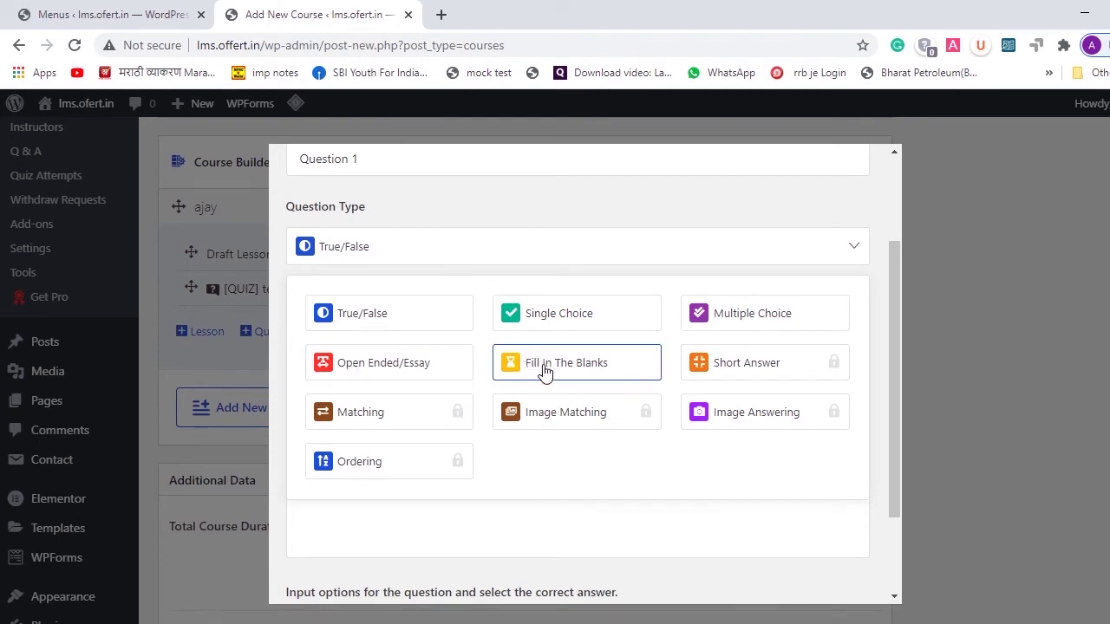
pyautogui.click(589, 318)
# - Turn on Answer Required, Randomize and Display Points, and enter description 'gjgfa'
pyautogui.scroll(-5, 587, 317)
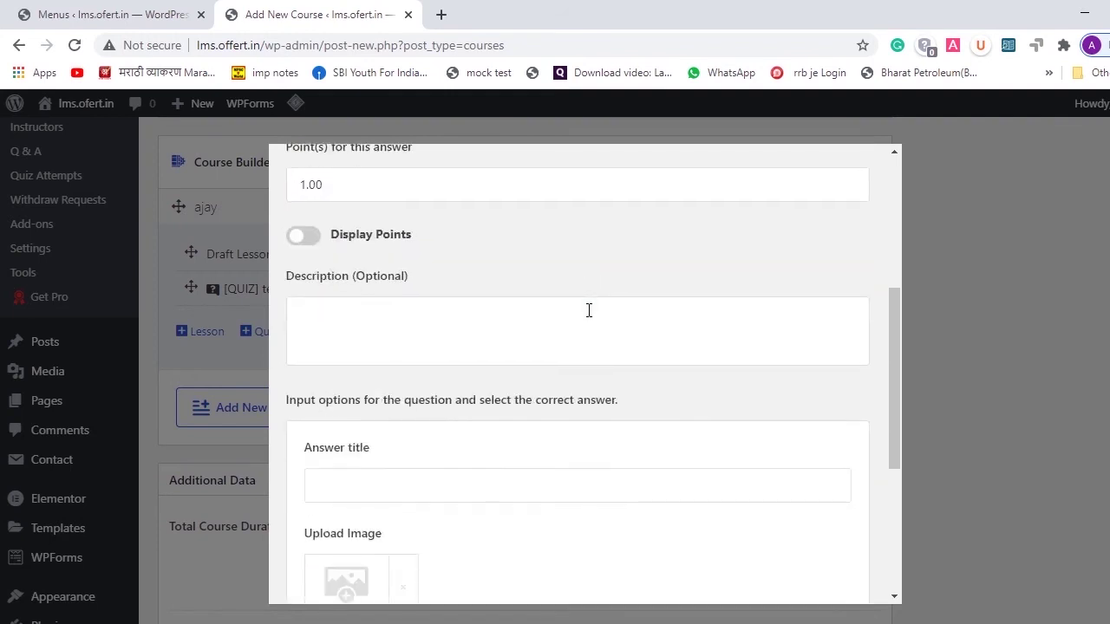
pyautogui.scroll(2, 587, 311)
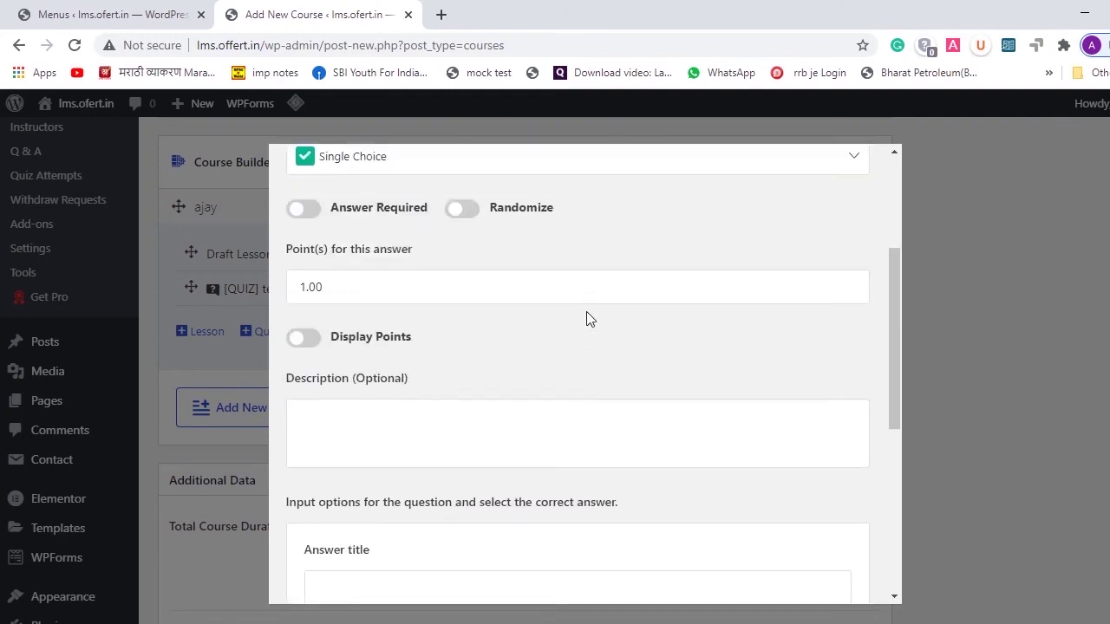
pyautogui.scroll(1, 369, 224)
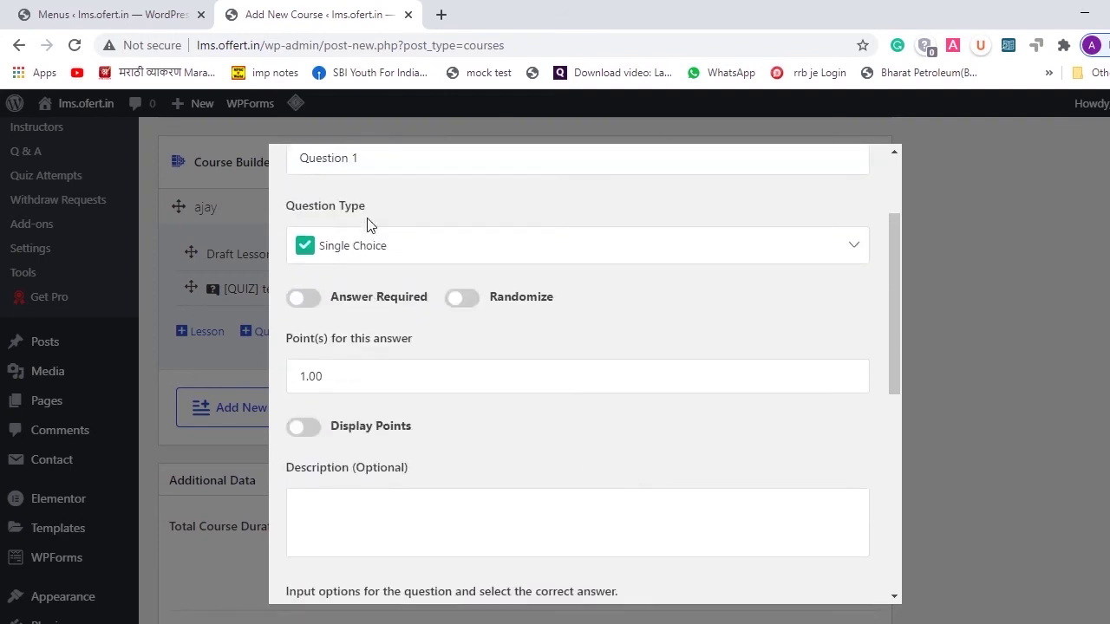
pyautogui.click(313, 311)
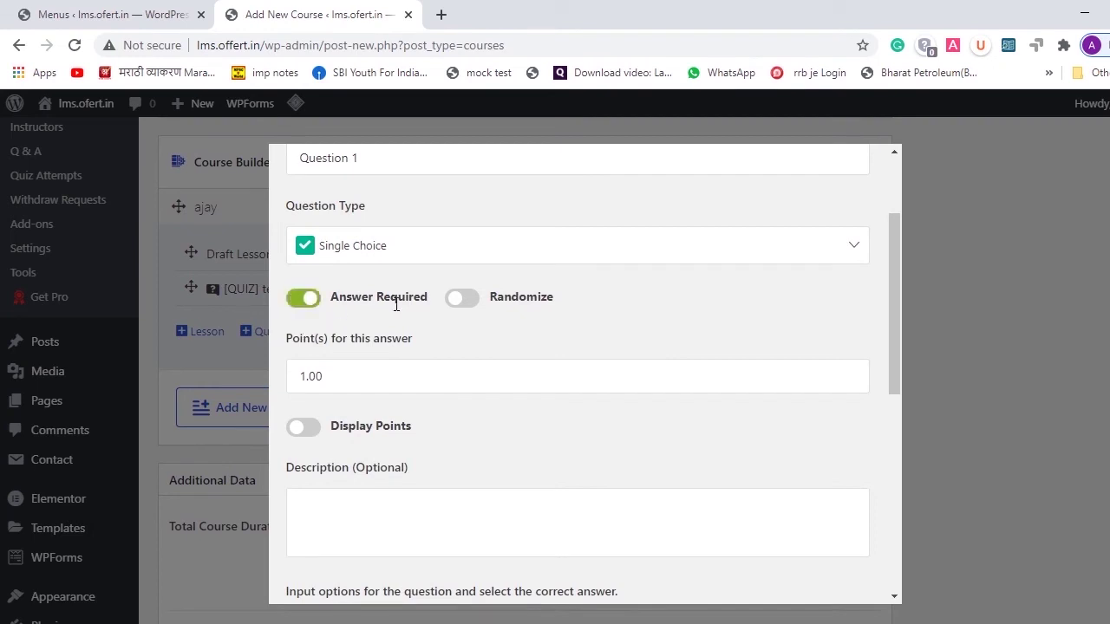
pyautogui.click(474, 303)
pyautogui.scroll(-1, 470, 397)
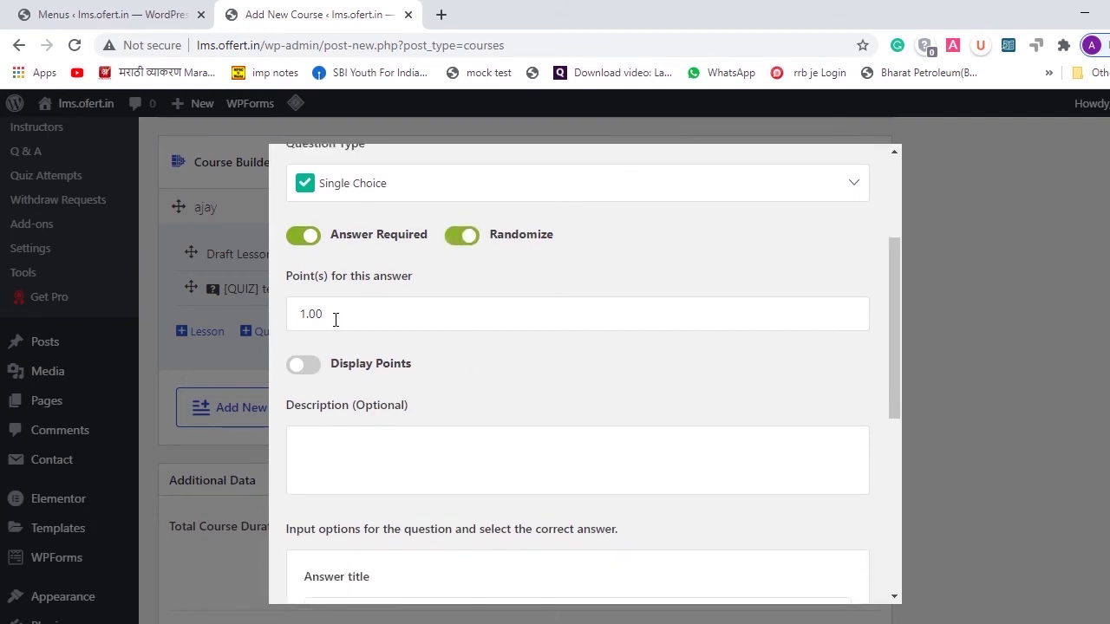
pyautogui.click(304, 365)
pyautogui.scroll(-2, 481, 396)
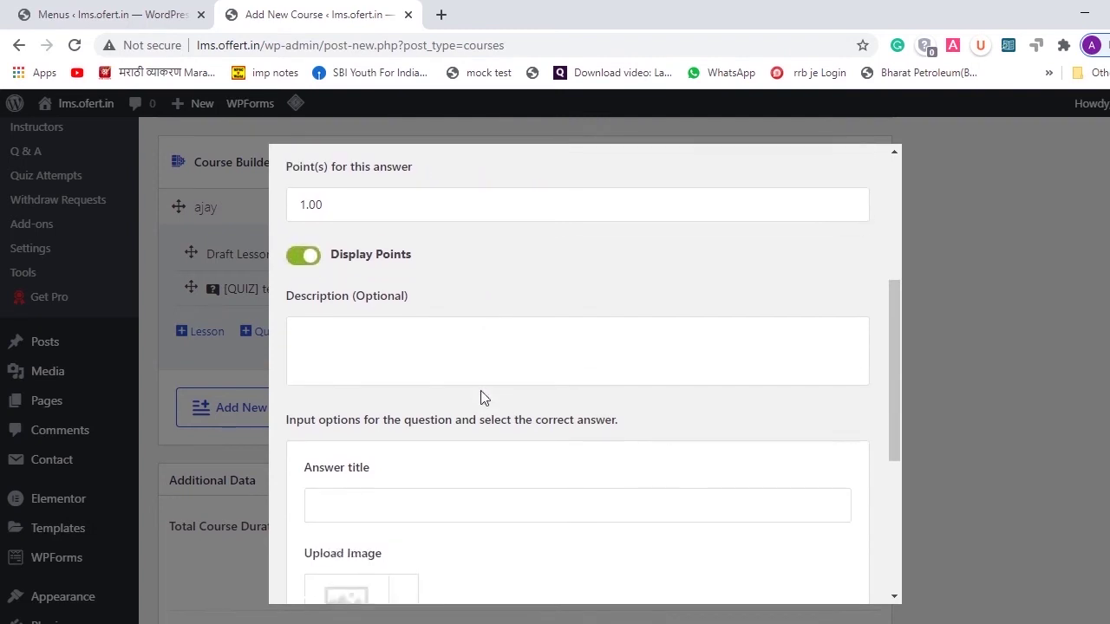
pyautogui.click(417, 360)
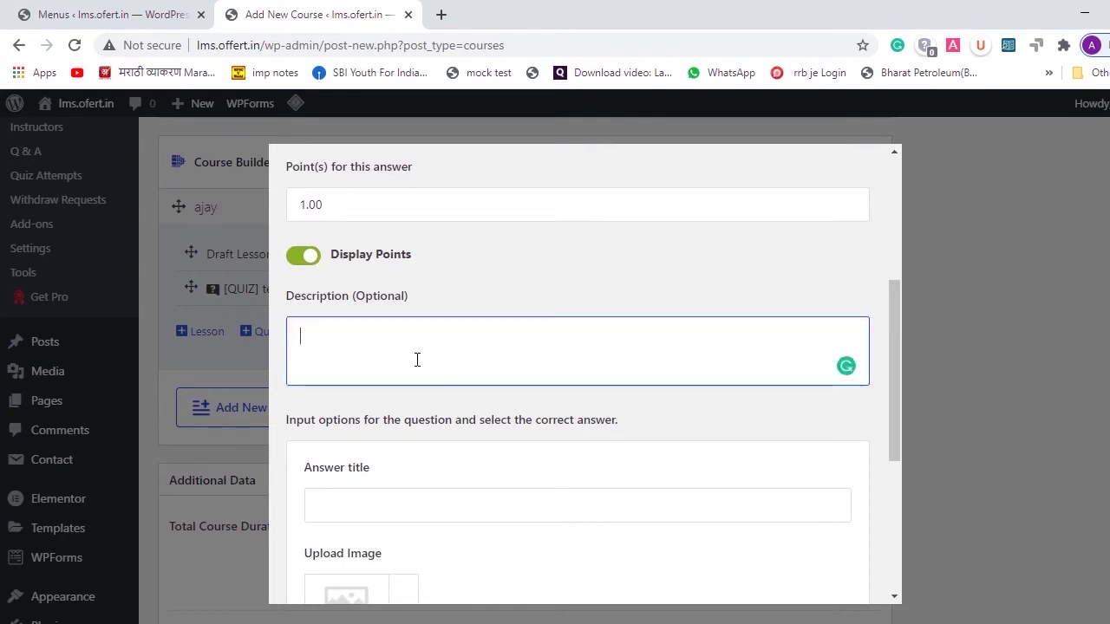
pyautogui.write('gjgfa')
pyautogui.scroll(-3, 420, 375)
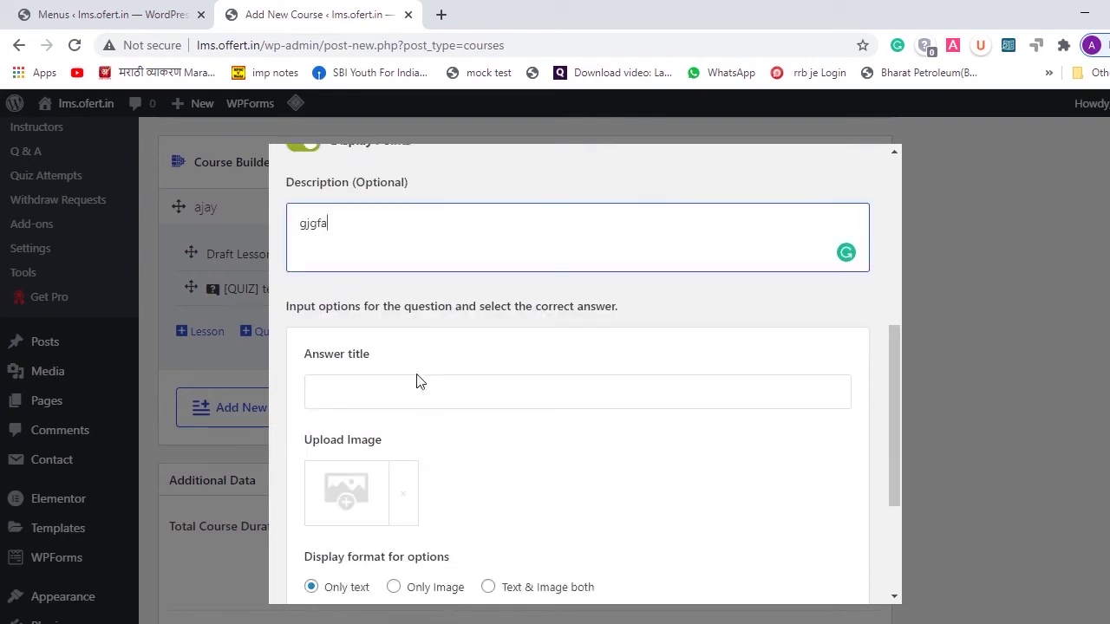
# - Add answer options ajaja and akajjsk, mark ajaja correct, and save Question 1
pyautogui.click(354, 338)
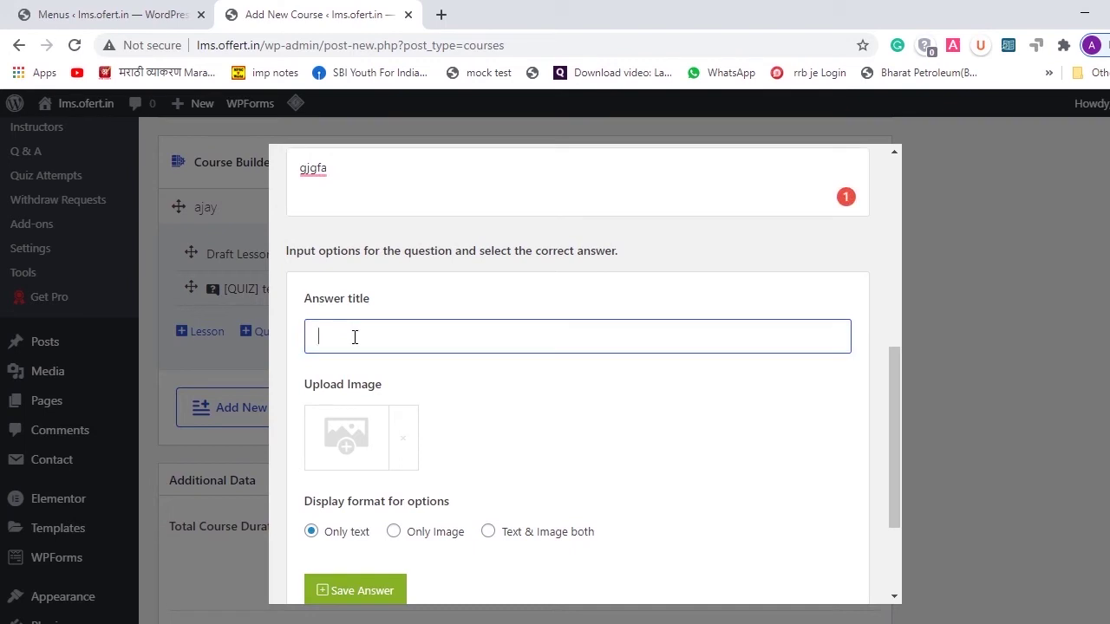
pyautogui.write('ajaj')
pyautogui.scroll(-1, 461, 428)
pyautogui.scroll(-1, 460, 427)
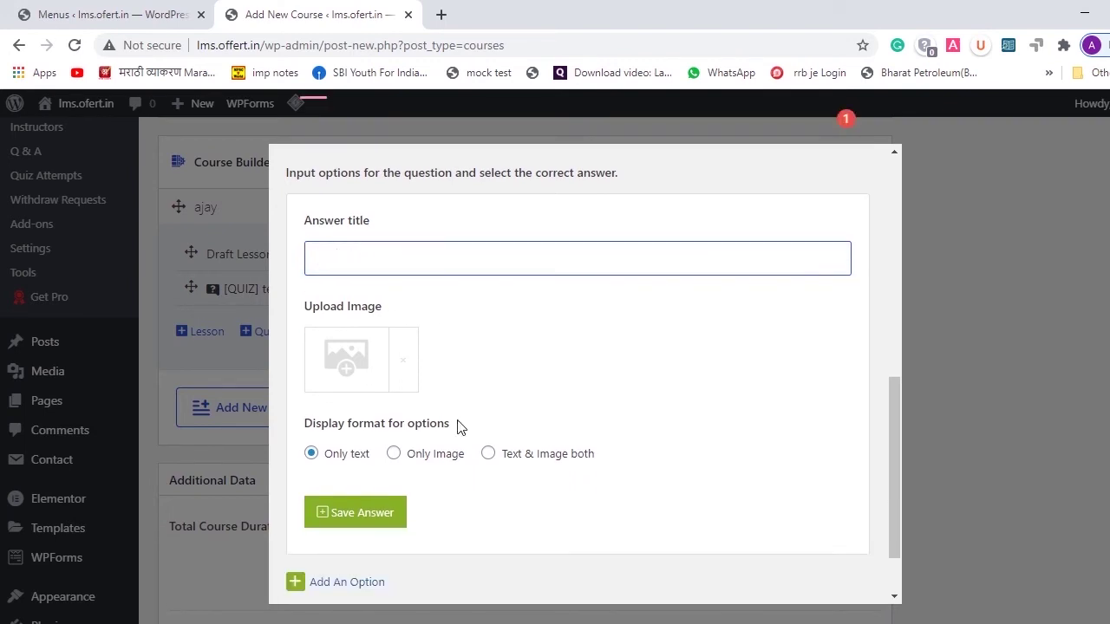
pyautogui.write('ajay')
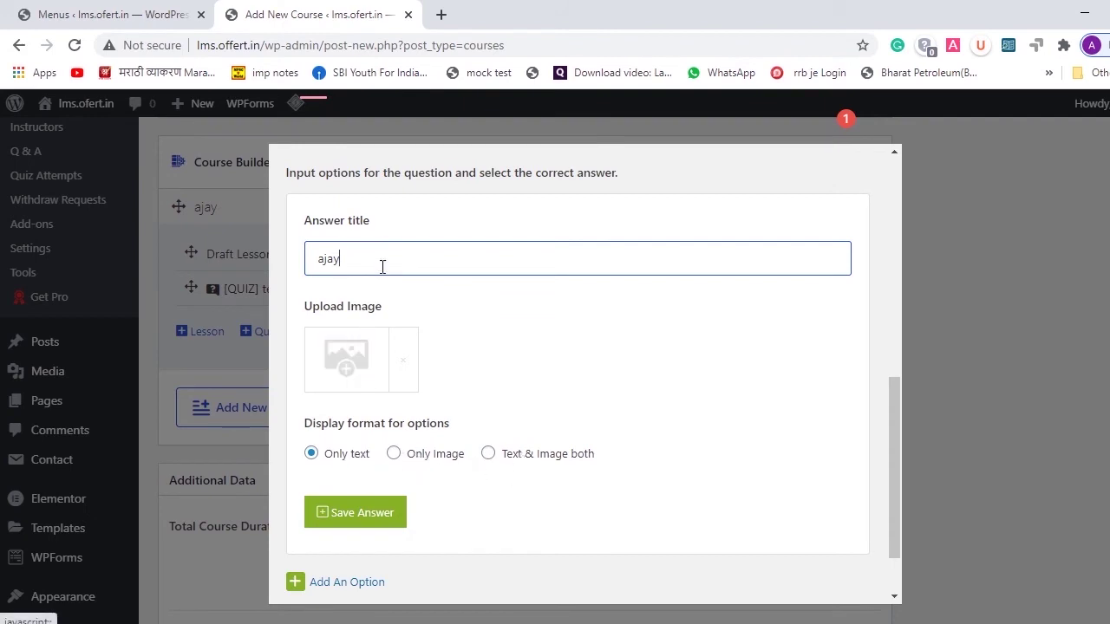
pyautogui.scroll(-1, 528, 285)
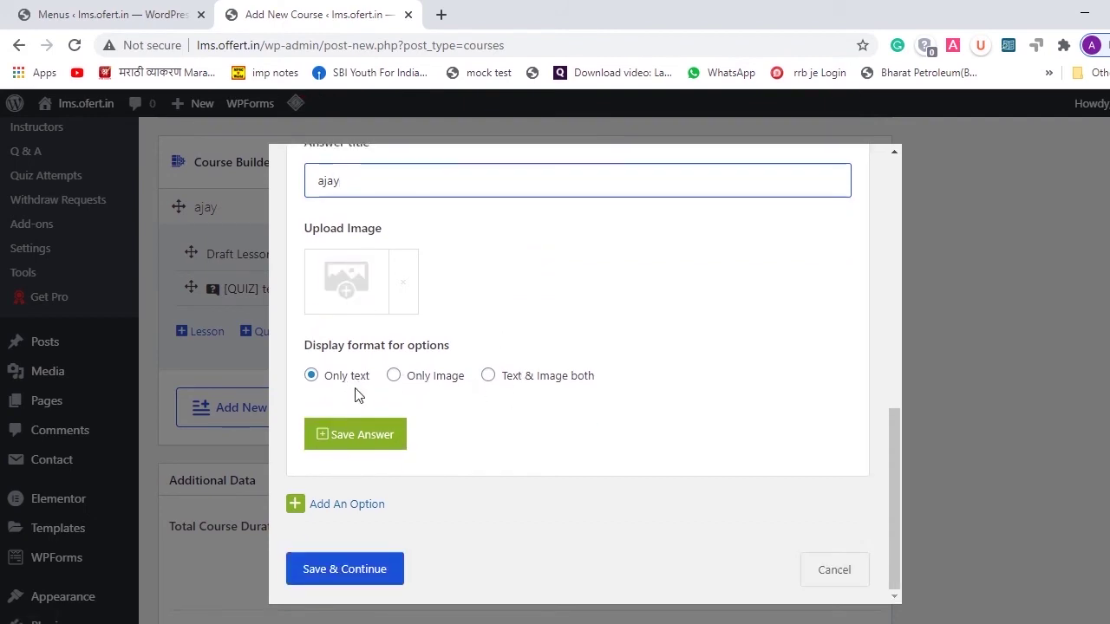
pyautogui.click(351, 440)
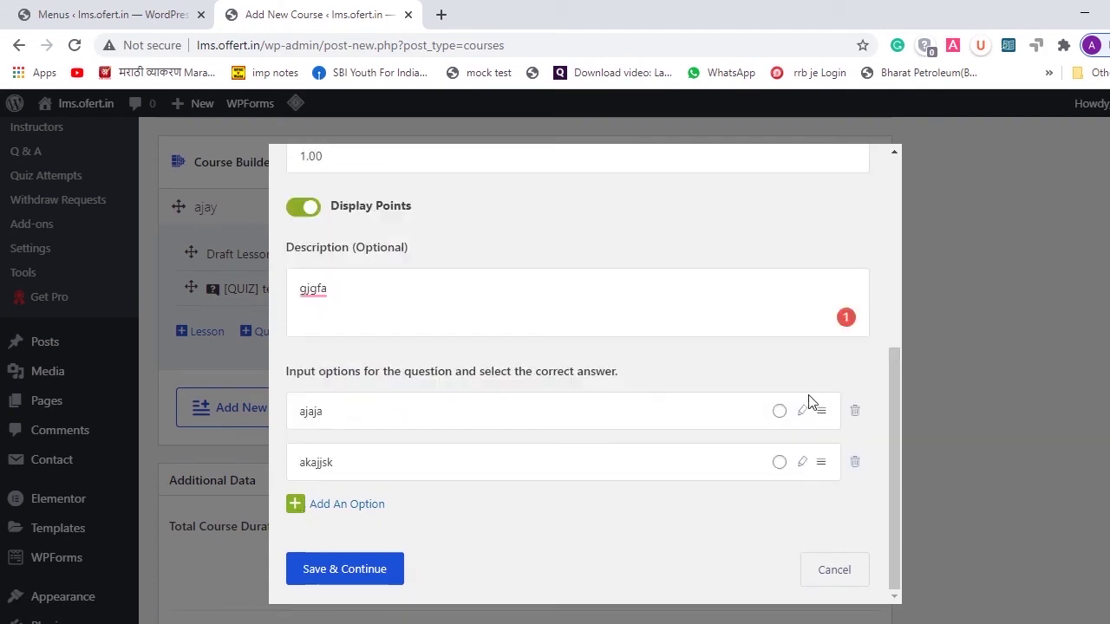
pyautogui.click(779, 411)
pyautogui.click(364, 572)
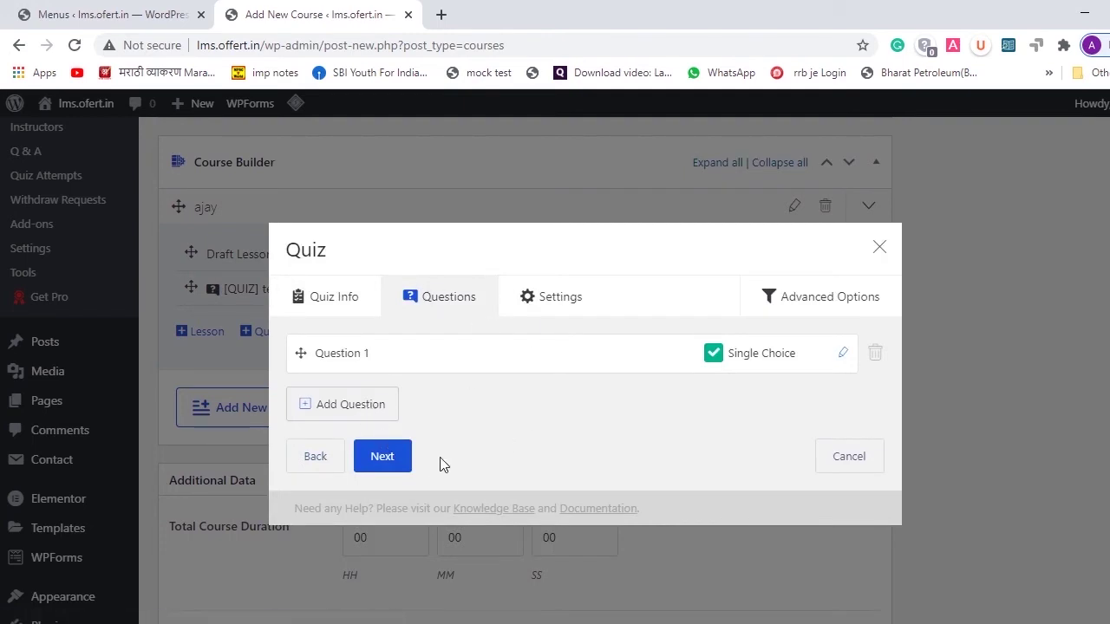
# - In Quiz Settings, hide the quiz time display and set feedback mode to Default
pyautogui.click(392, 469)
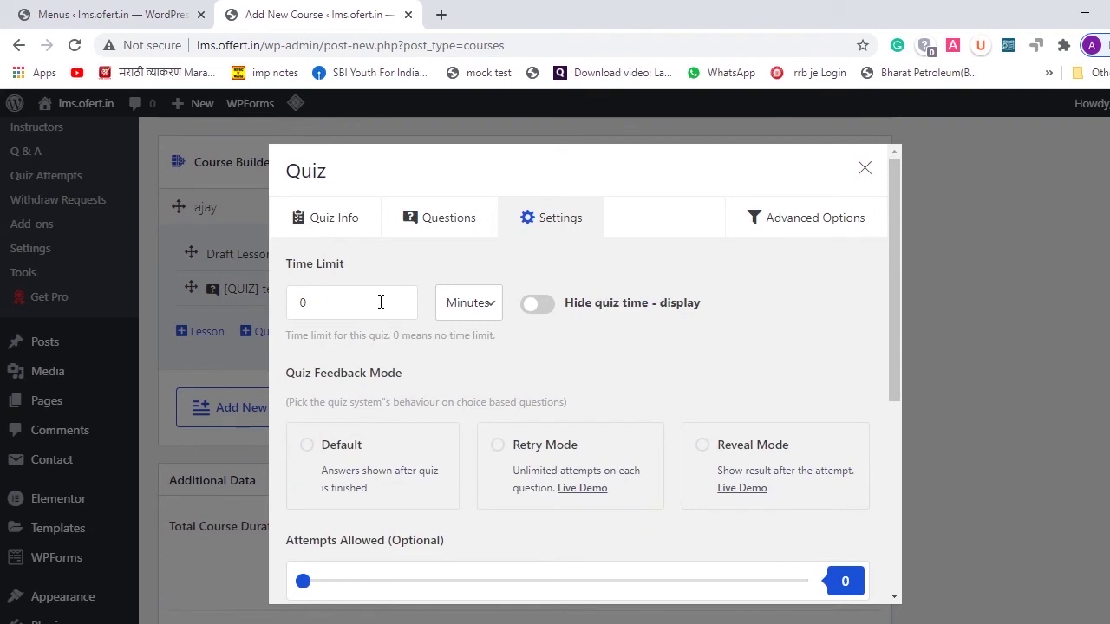
pyautogui.click(542, 307)
pyautogui.scroll(-2, 629, 318)
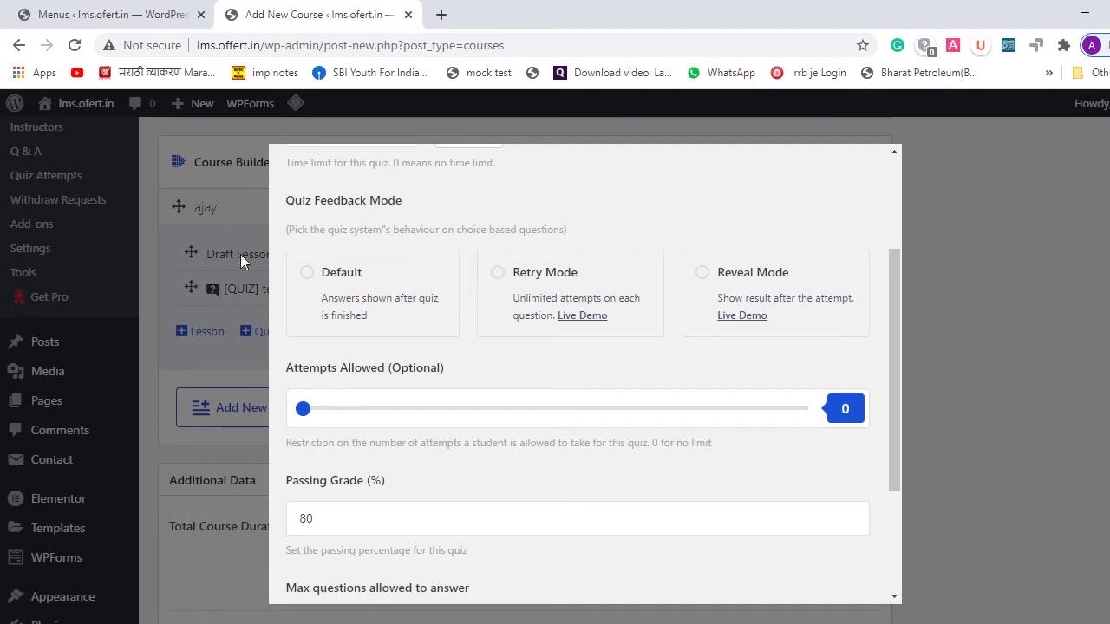
pyautogui.click(310, 274)
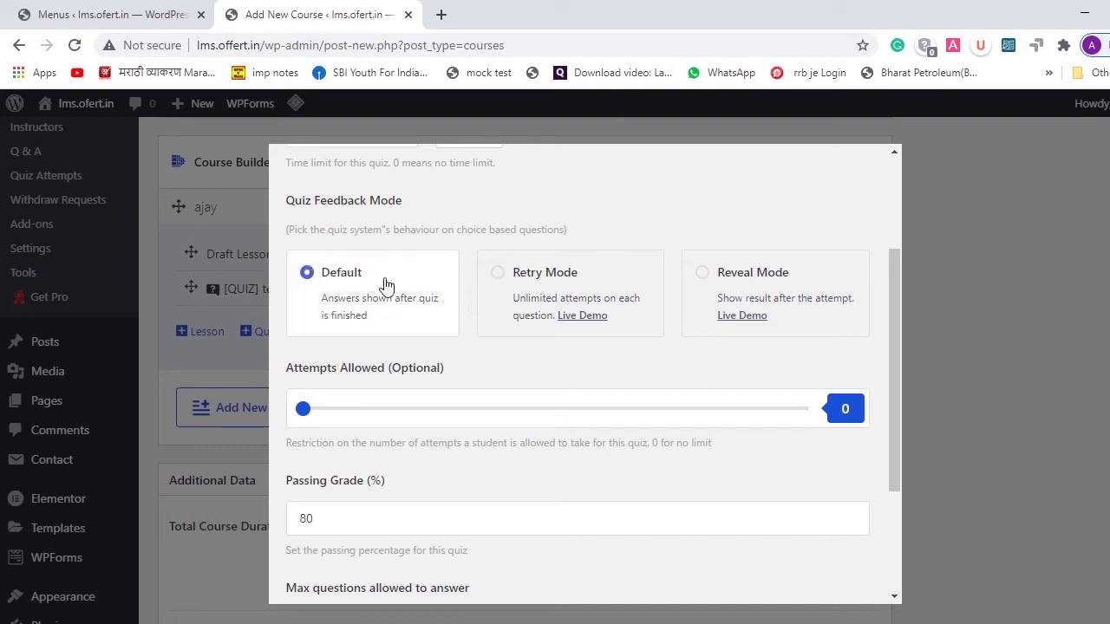
pyautogui.scroll(-3, 388, 276)
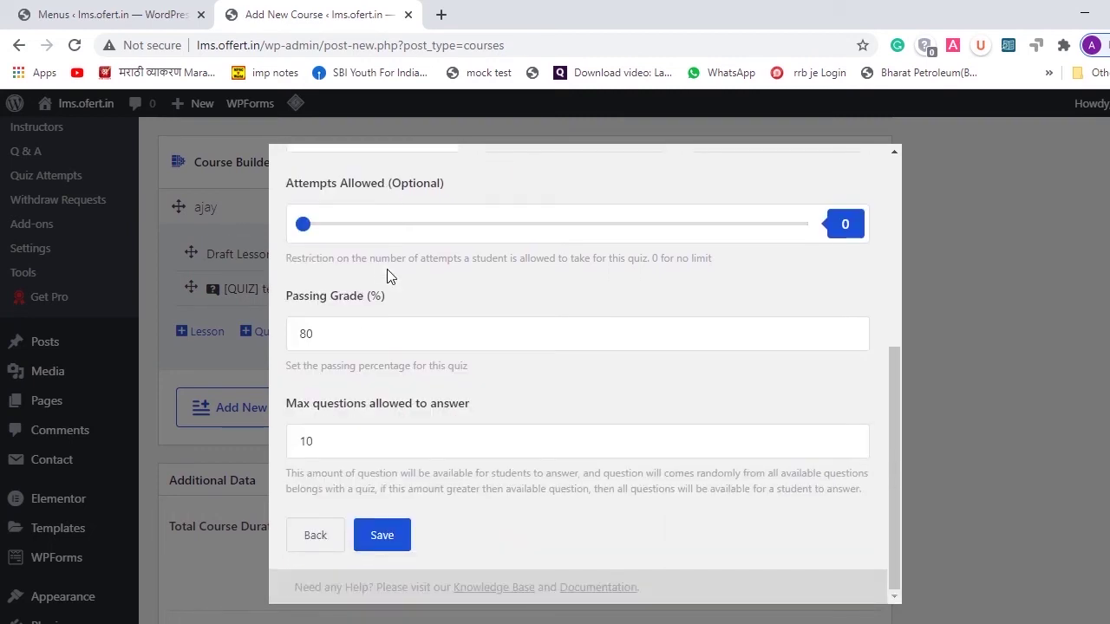
# - Set max questions allowed to answer to 10 and save the quiz settings
pyautogui.click(336, 454)
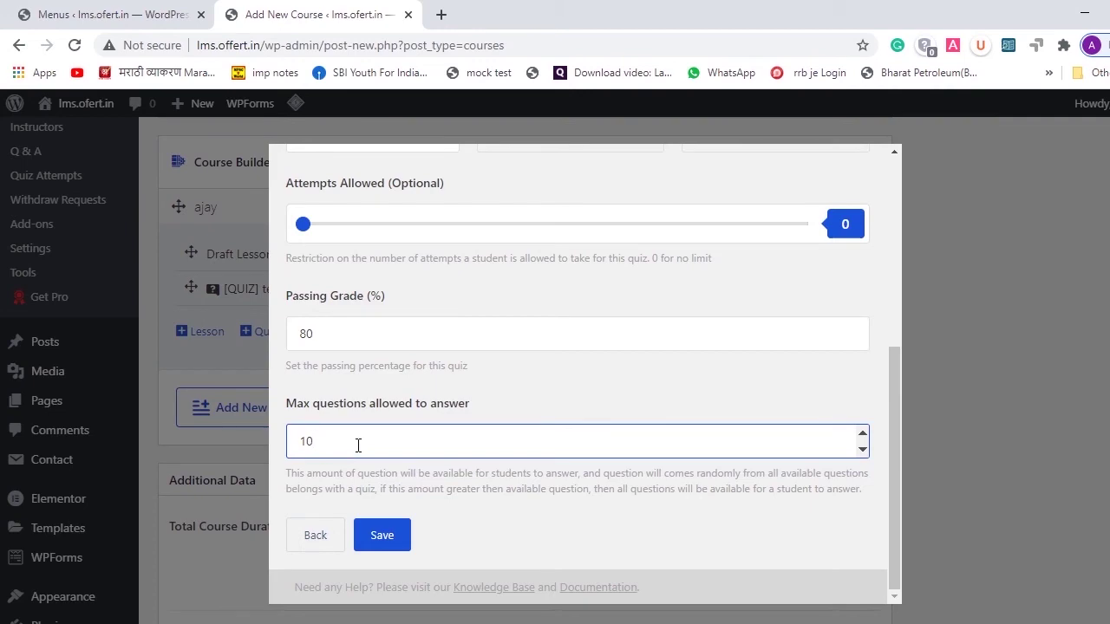
pyautogui.press('BackSpace')
pyautogui.press('BackSpace')
pyautogui.write('20')
pyautogui.scroll(5, 471, 317)
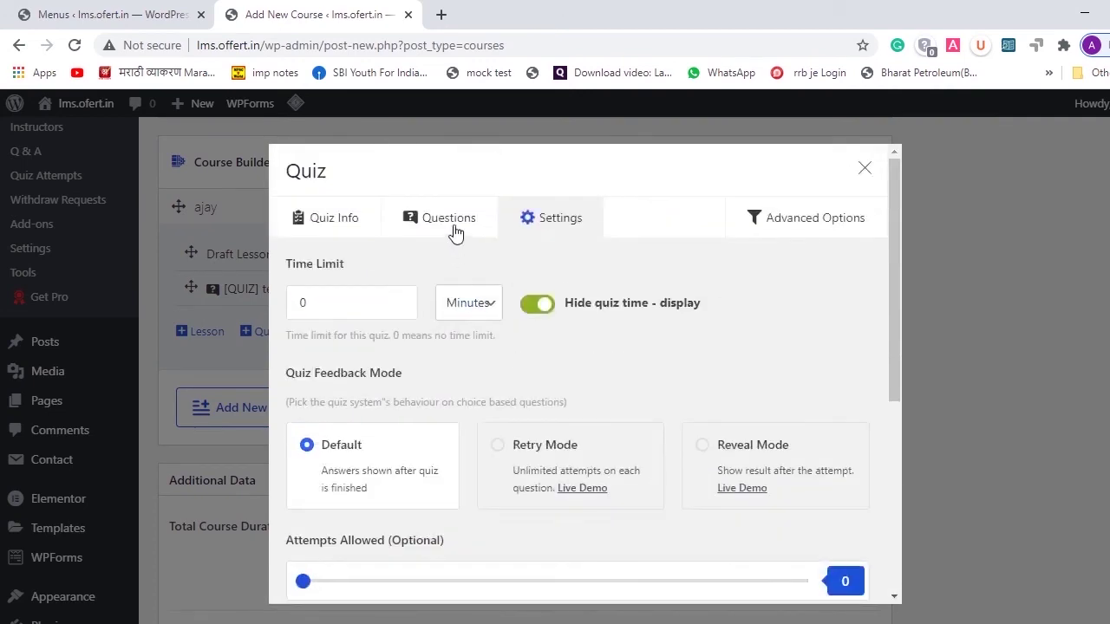
pyautogui.scroll(-5, 512, 399)
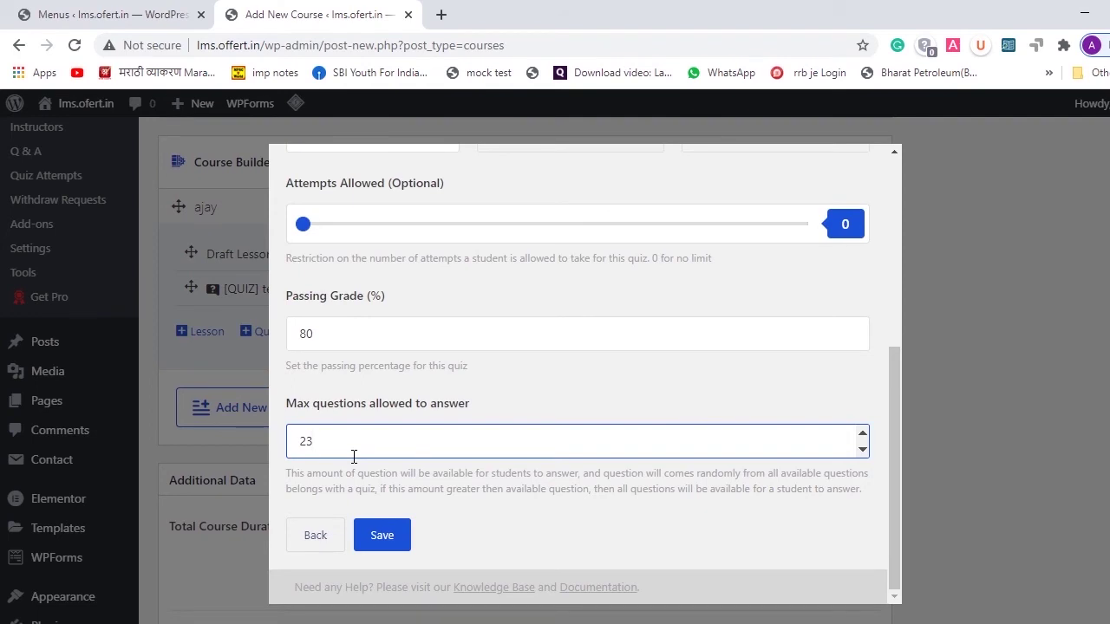
pyautogui.press('BackSpace')
pyautogui.press('BackSpace')
pyautogui.write('10')
pyautogui.click(382, 535)
pyautogui.scroll(3, 612, 265)
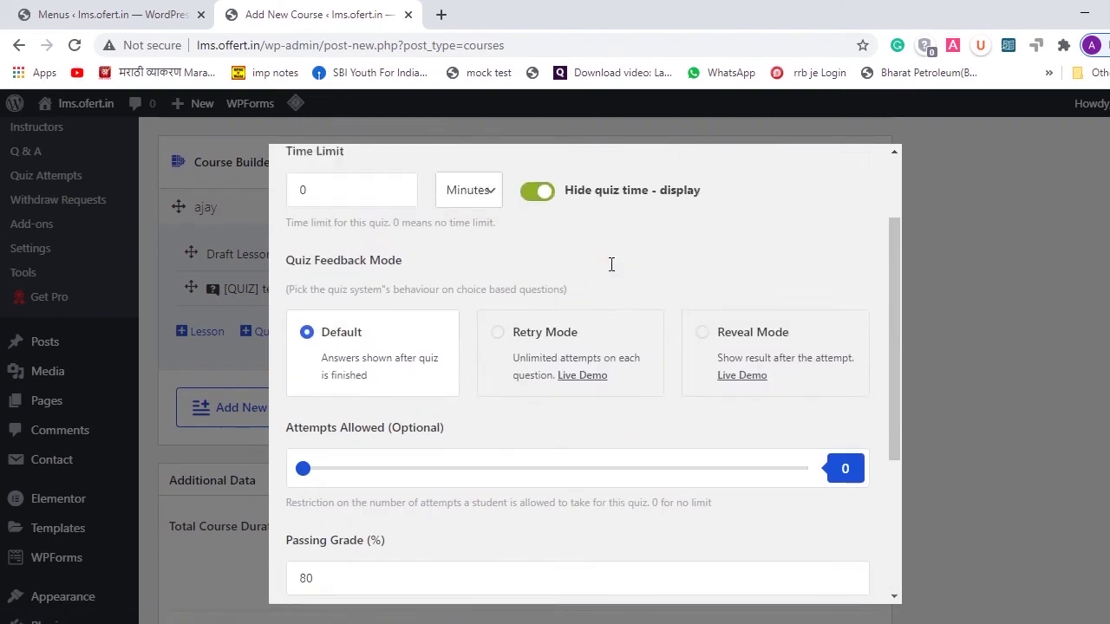
pyautogui.scroll(2, 611, 265)
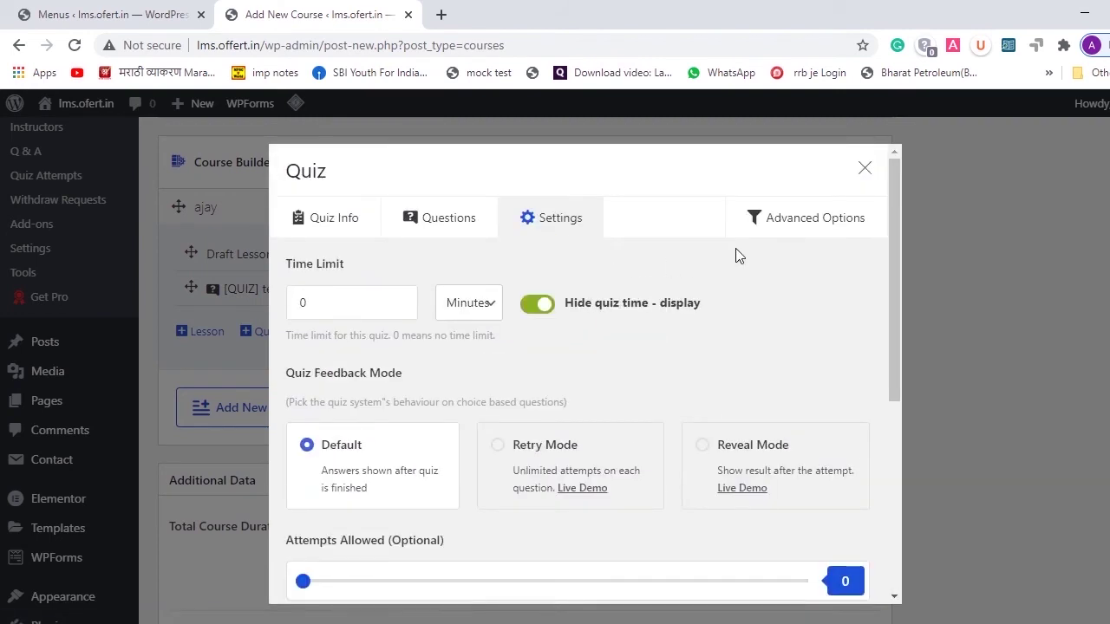
pyautogui.click(791, 227)
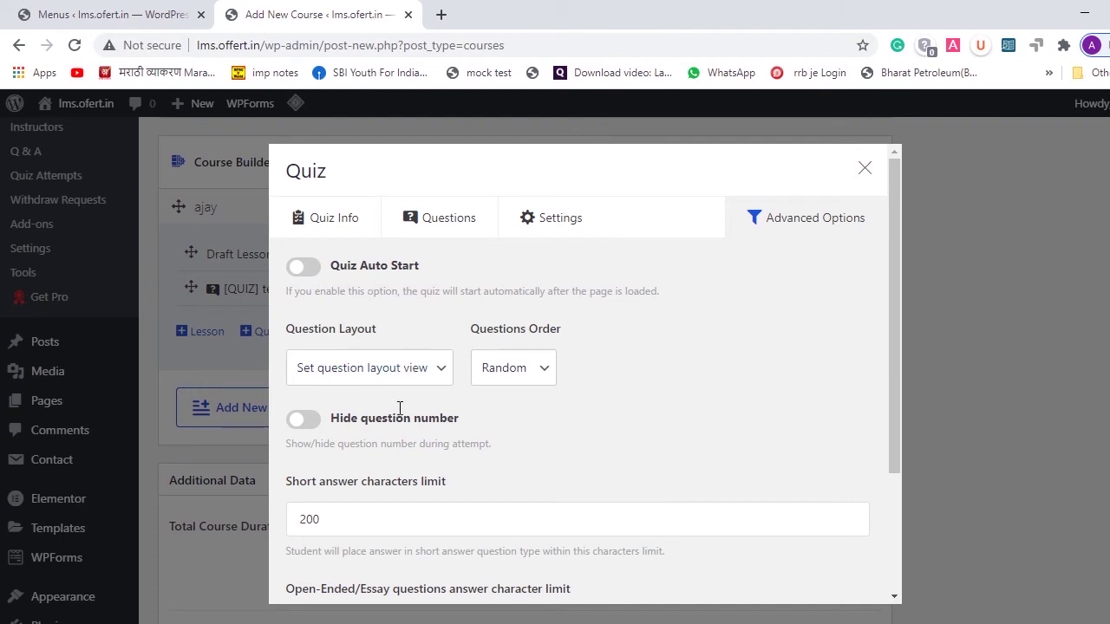
# - Set the question layout to 'Question below each other', save, and close the quiz dialog
pyautogui.click(440, 369)
pyautogui.scroll(-1, 438, 379)
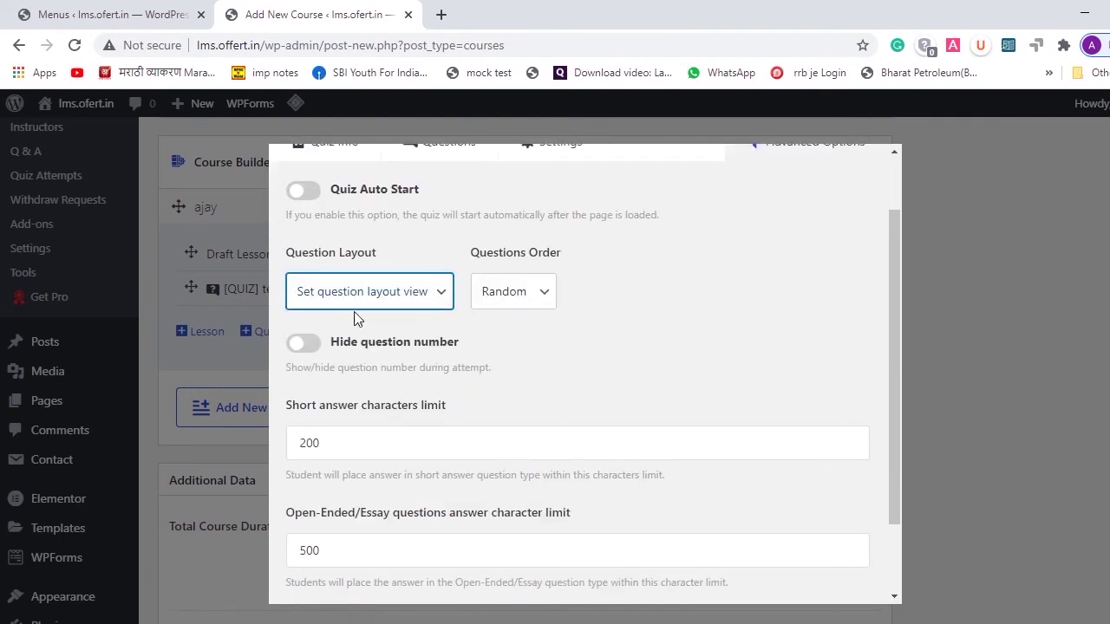
pyautogui.click(358, 303)
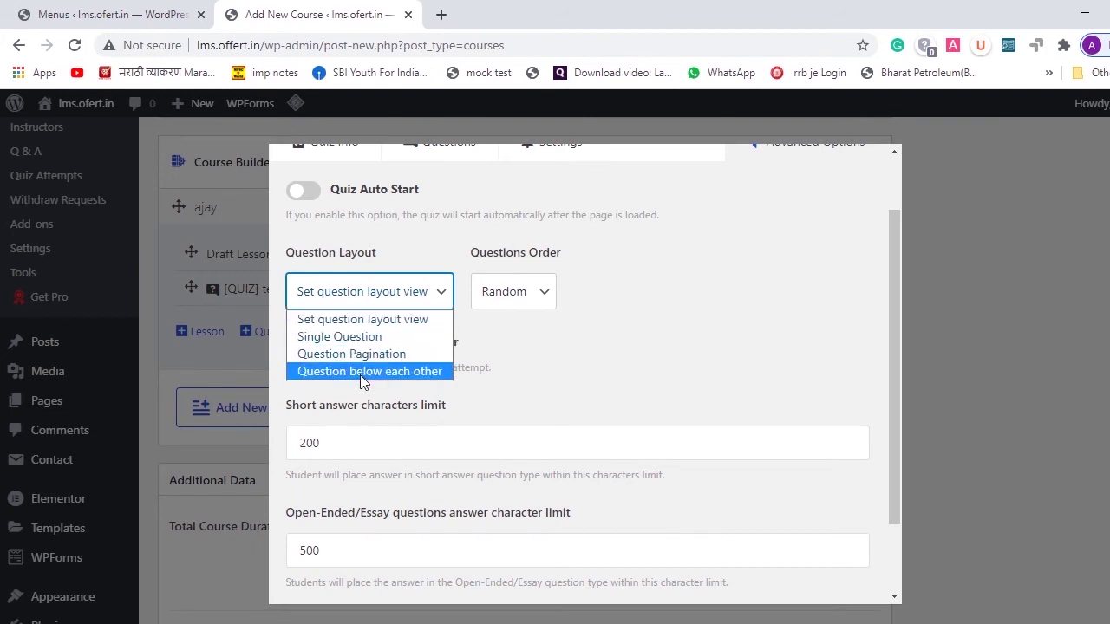
pyautogui.click(360, 375)
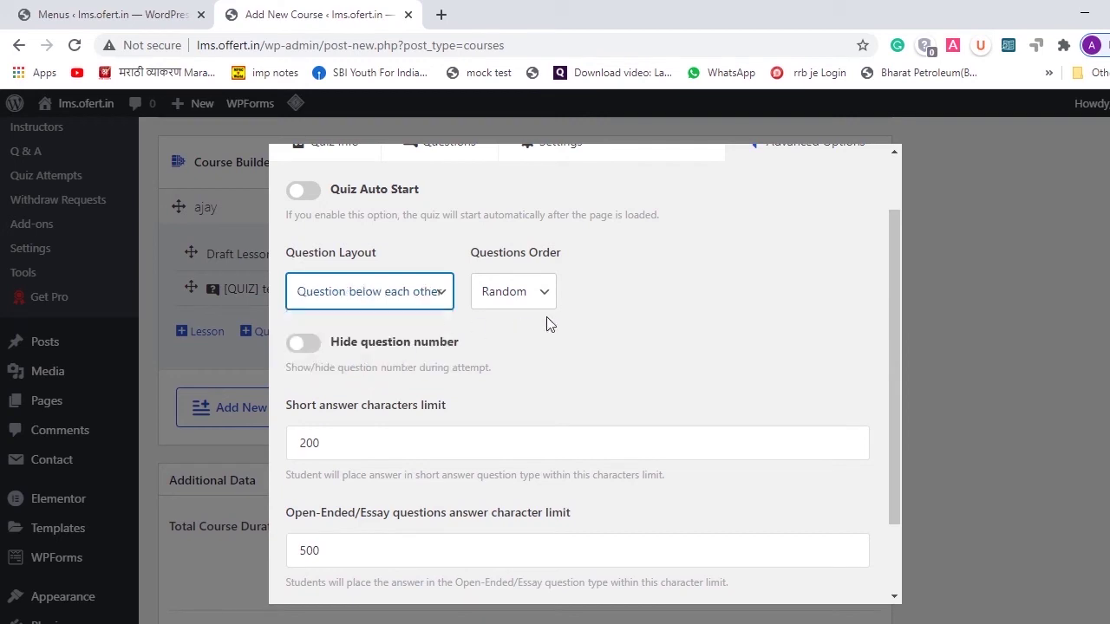
pyautogui.scroll(-2, 611, 350)
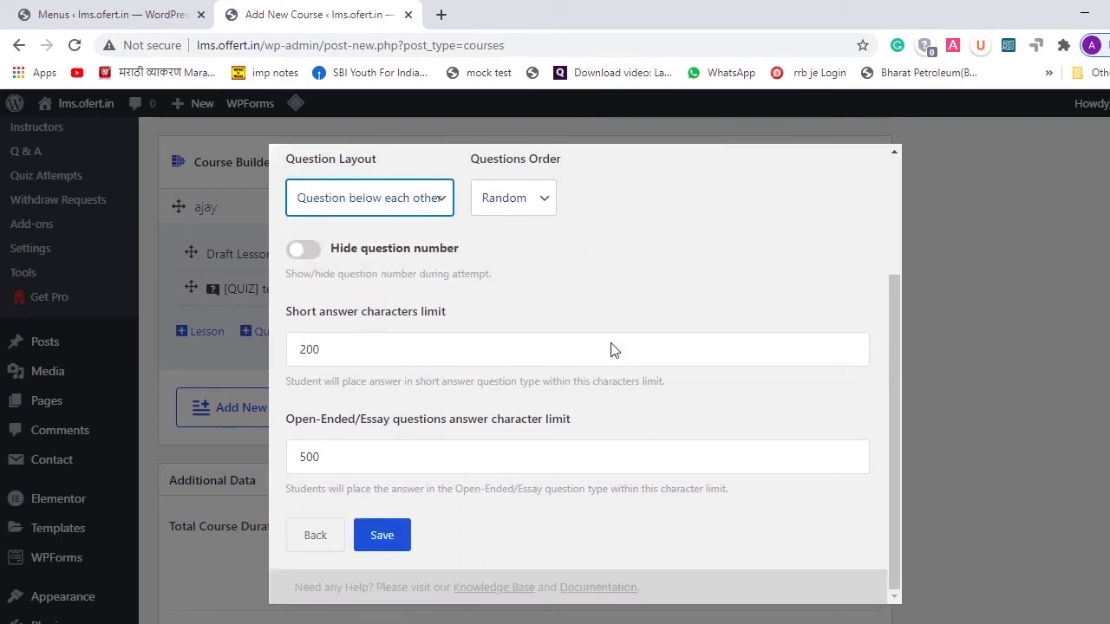
pyautogui.click(399, 538)
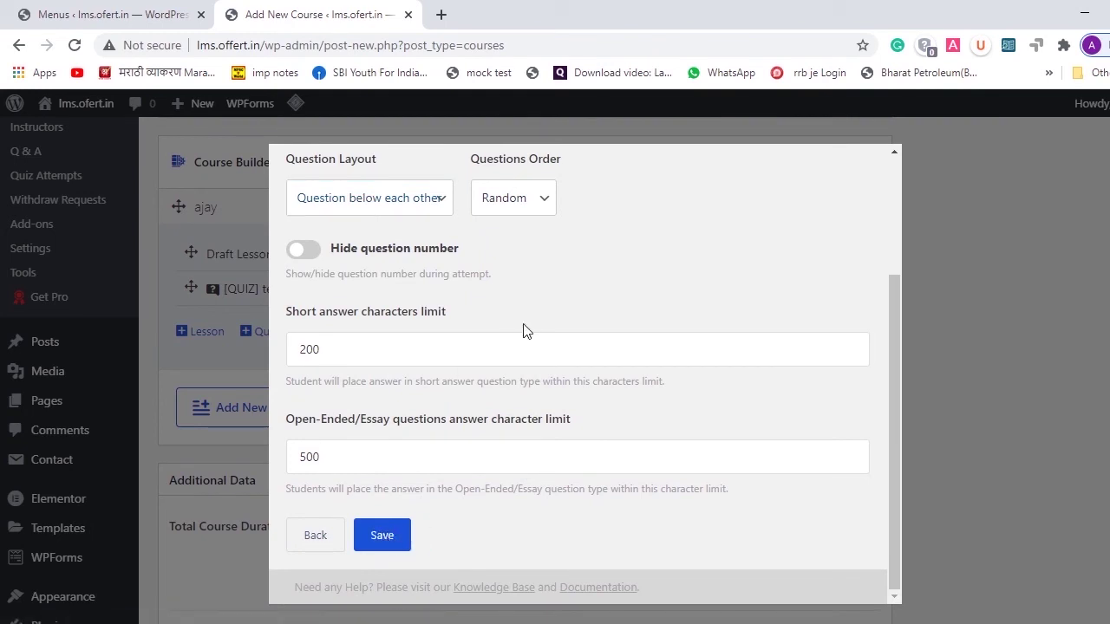
pyautogui.scroll(4, 525, 331)
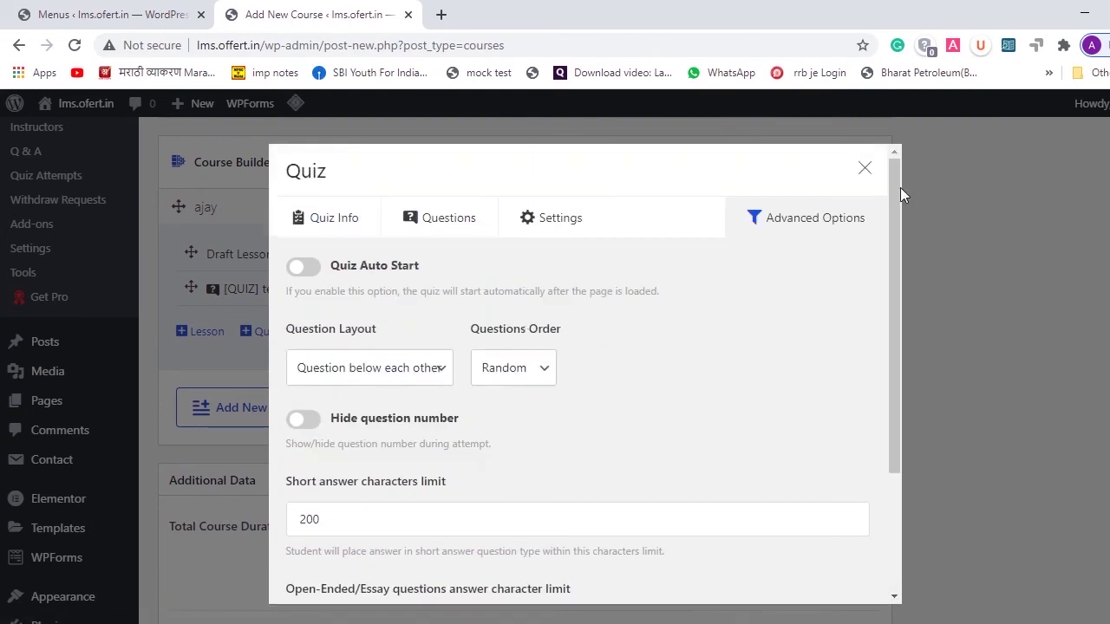
pyautogui.click(862, 174)
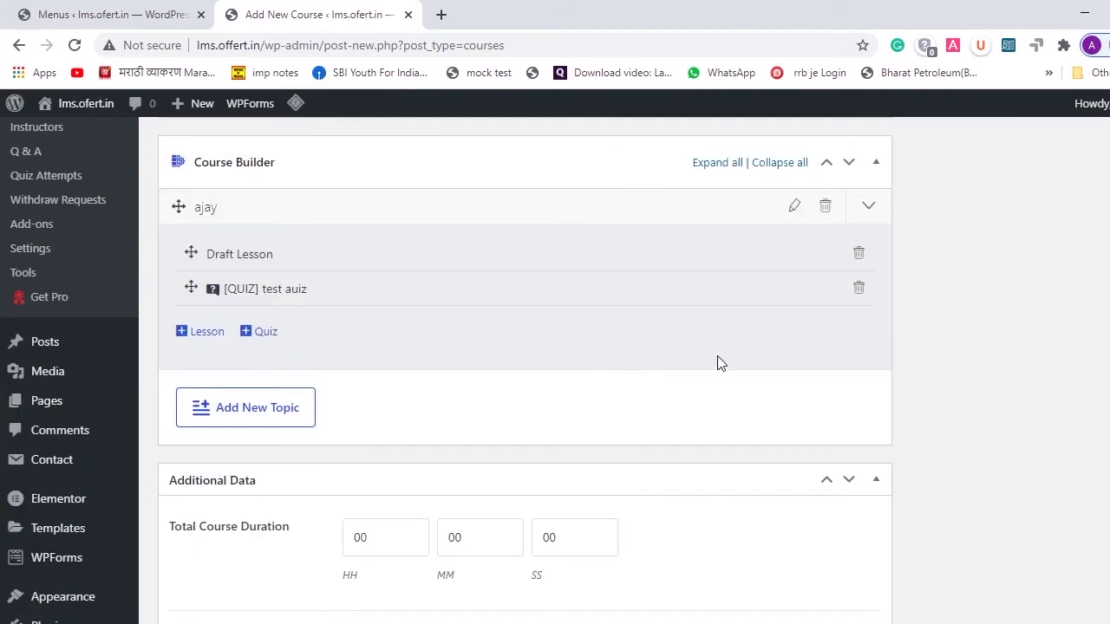
pyautogui.scroll(3, 822, 362)
pyautogui.scroll(3, 864, 238)
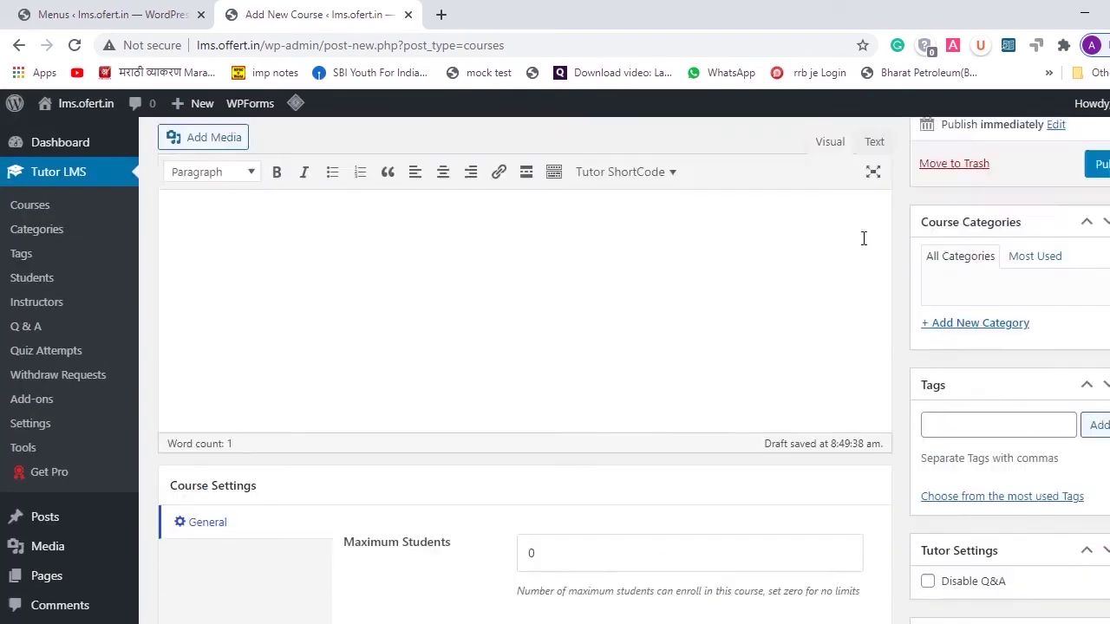
pyautogui.scroll(-5, 681, 330)
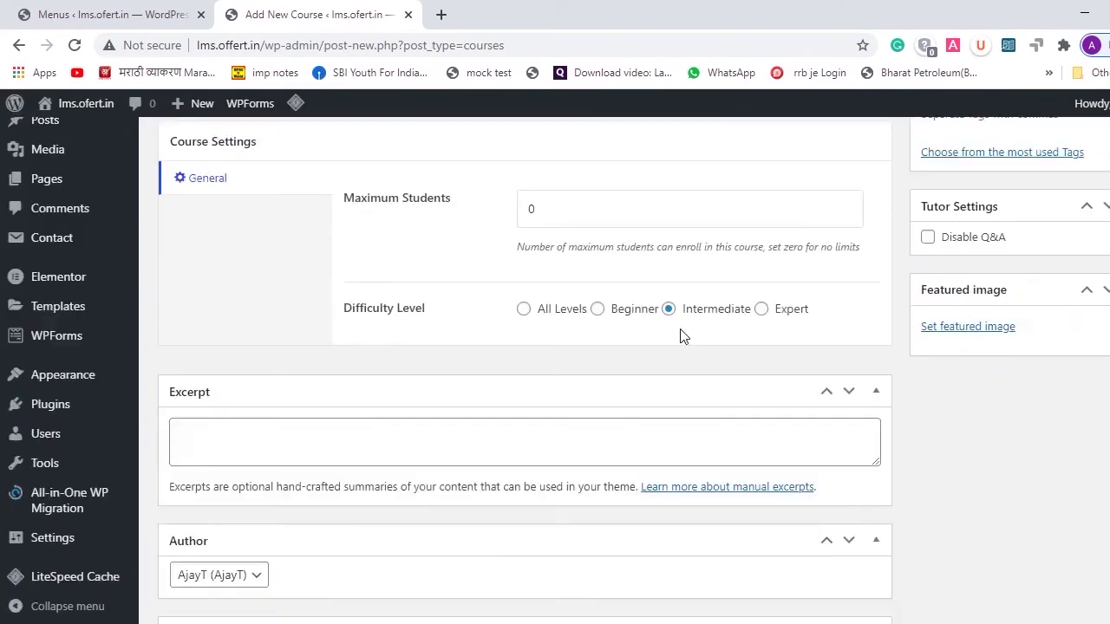
pyautogui.scroll(-3, 586, 383)
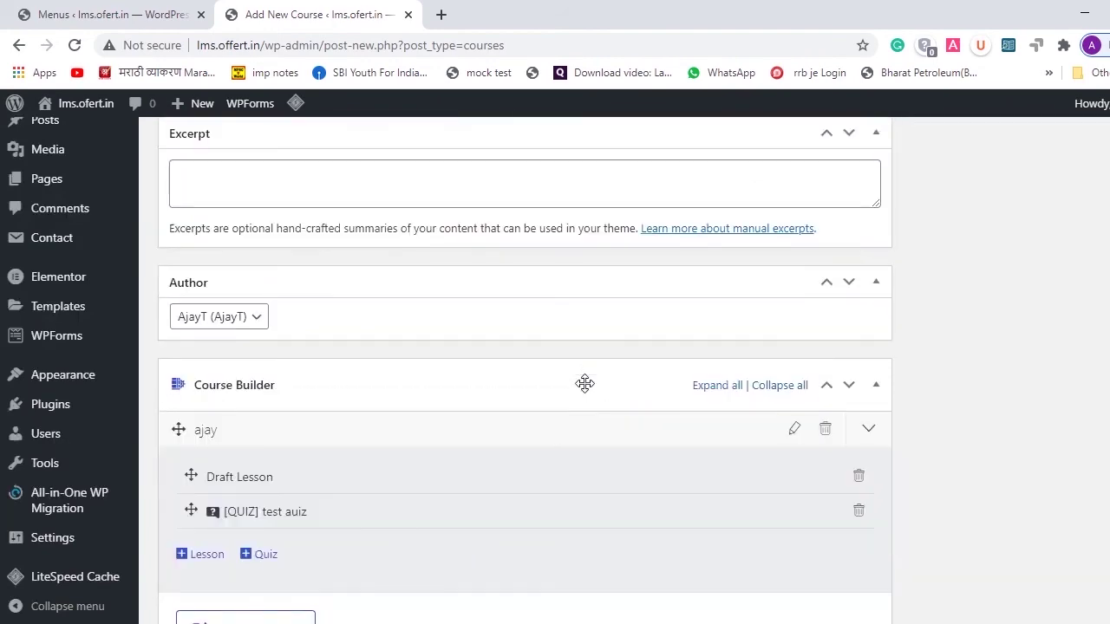
pyautogui.scroll(-2, 586, 383)
pyautogui.scroll(-16, 585, 392)
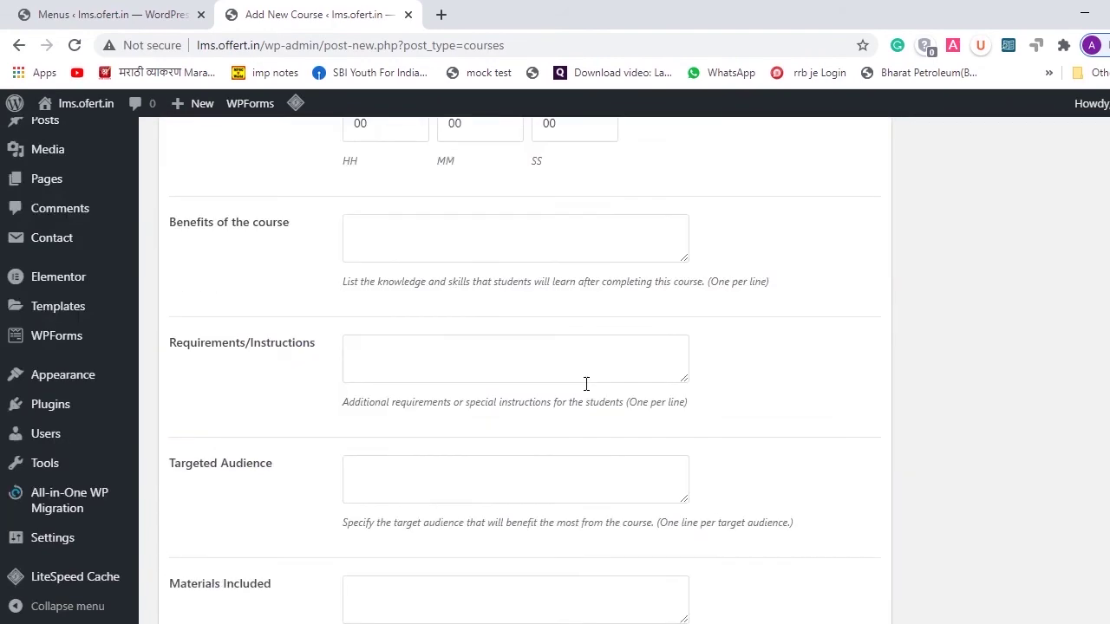
pyautogui.scroll(-2, 589, 380)
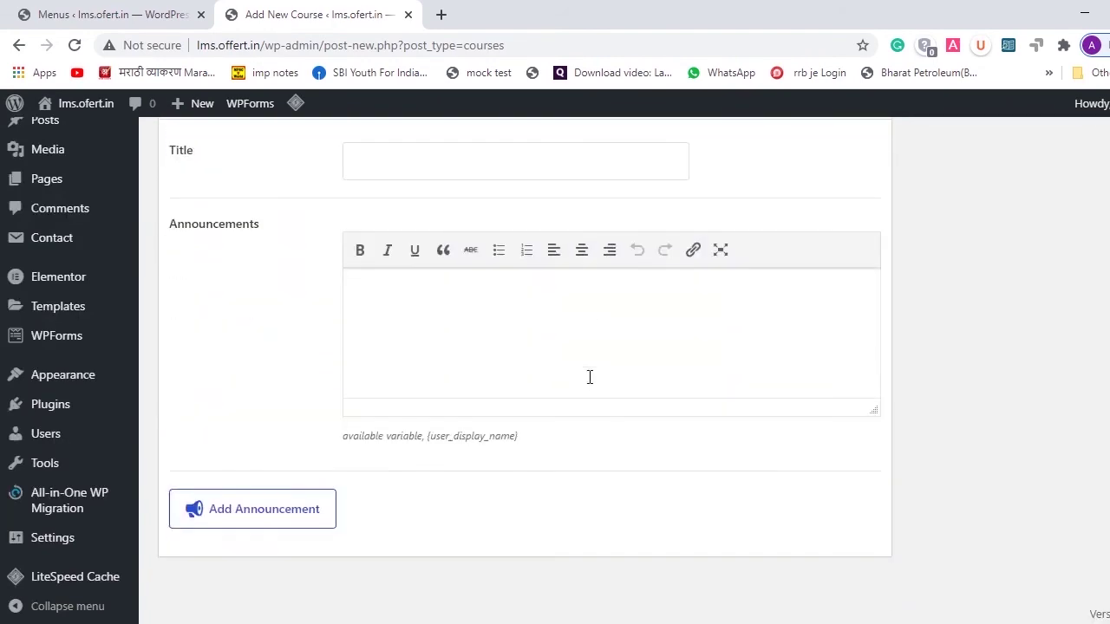
pyautogui.scroll(9, 514, 340)
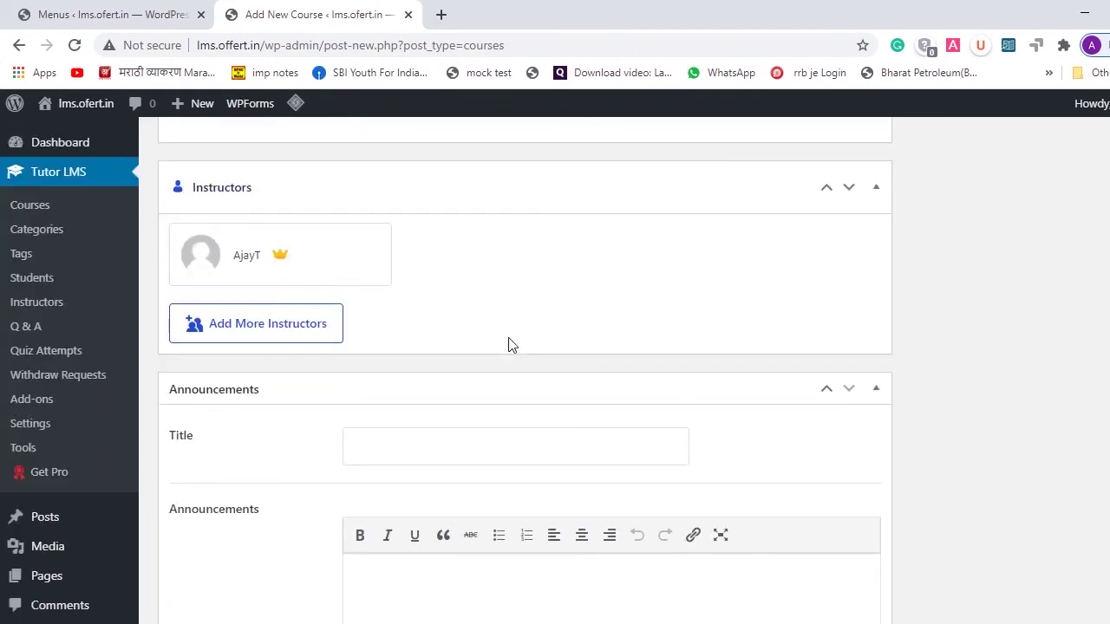
pyautogui.scroll(15, 510, 338)
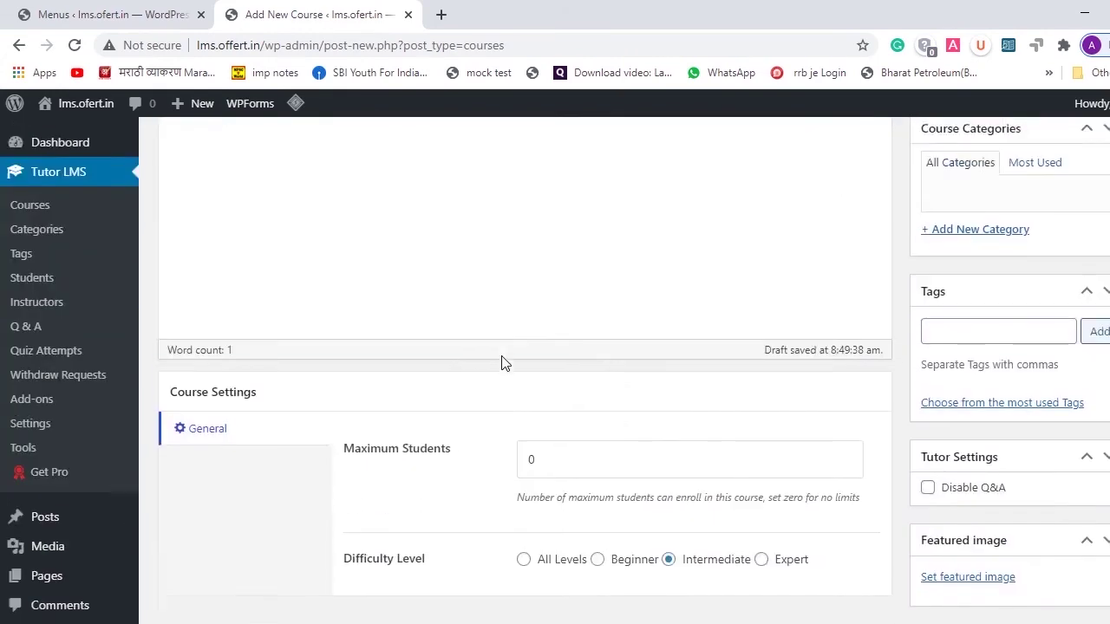
pyautogui.scroll(1, 657, 332)
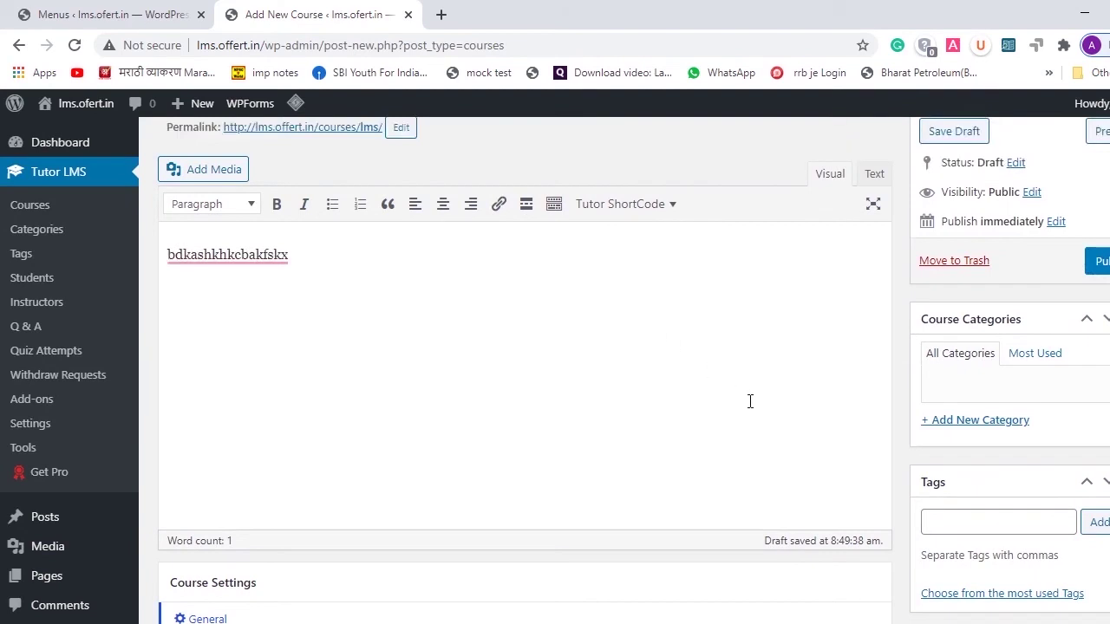
pyautogui.scroll(-2, 748, 399)
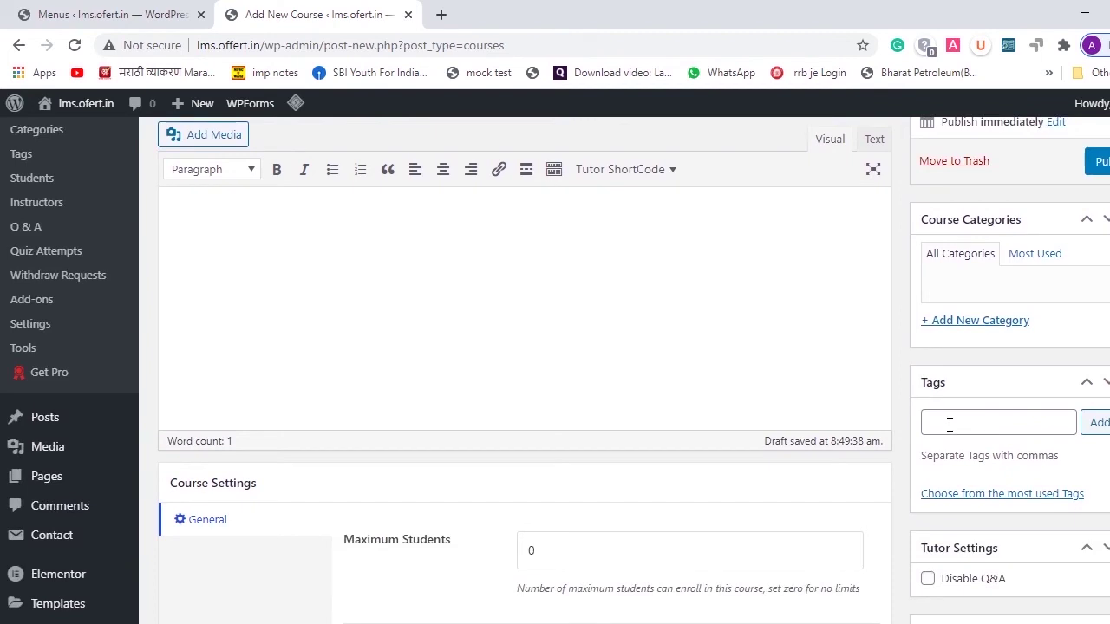
pyautogui.scroll(-1, 950, 427)
pyautogui.scroll(-1, 998, 575)
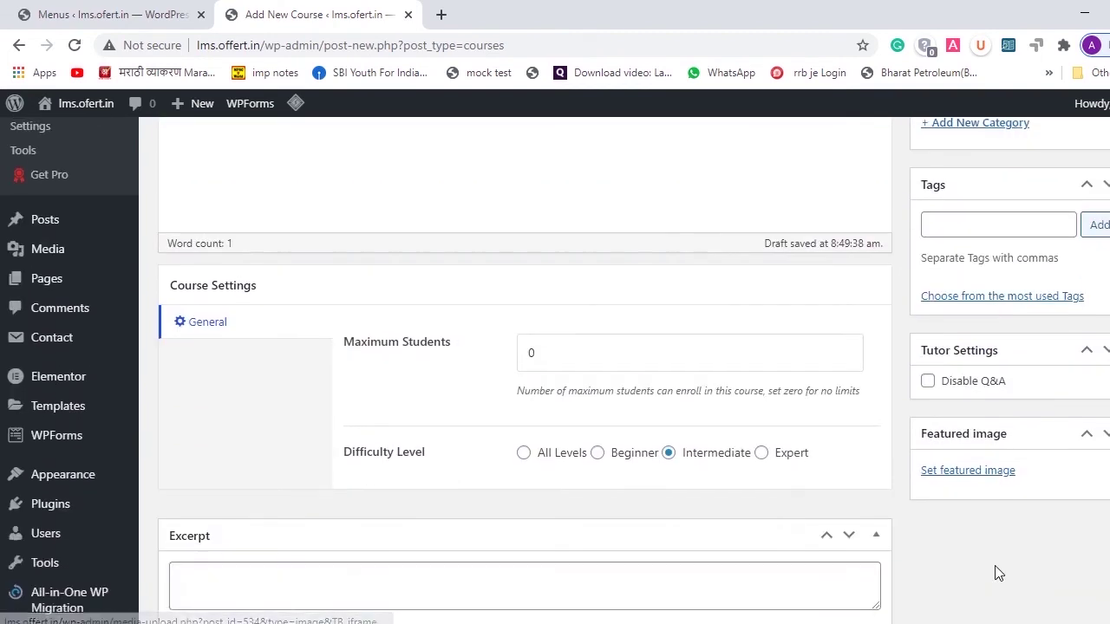
# - Set the round N cosmetics logo from the Media Library as the course's featured image
pyautogui.click(966, 472)
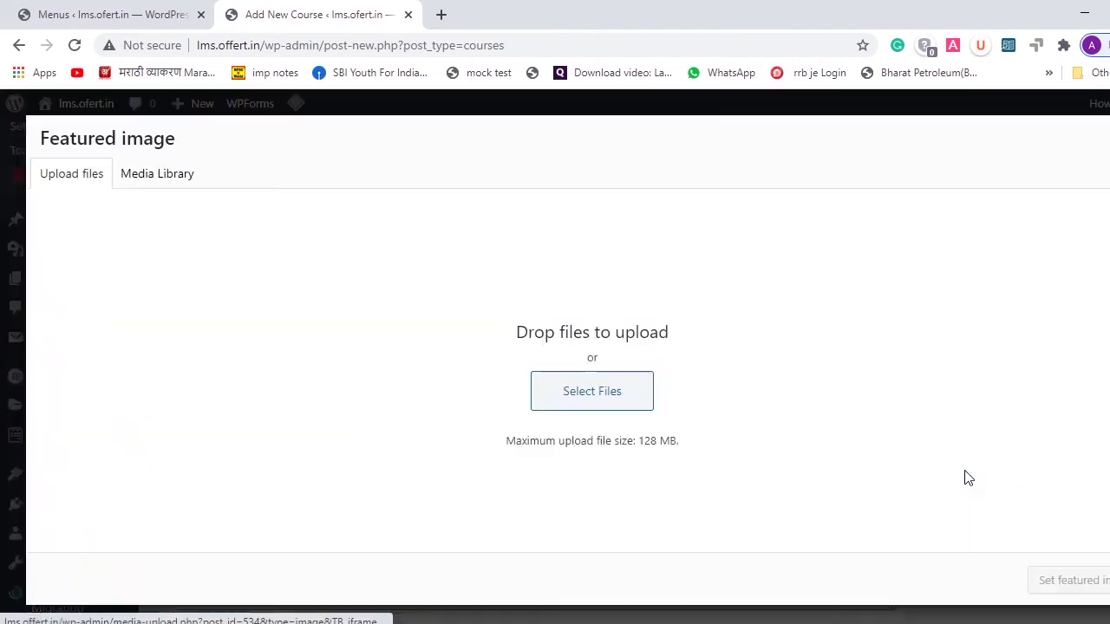
pyautogui.click(144, 190)
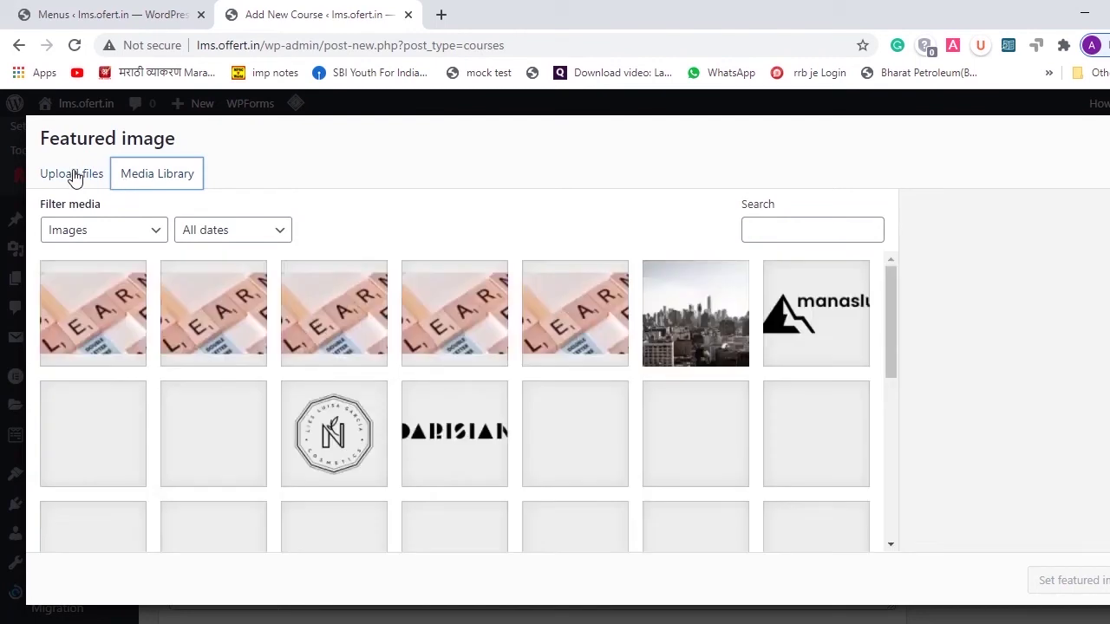
pyautogui.scroll(-1, 250, 352)
pyautogui.click(354, 415)
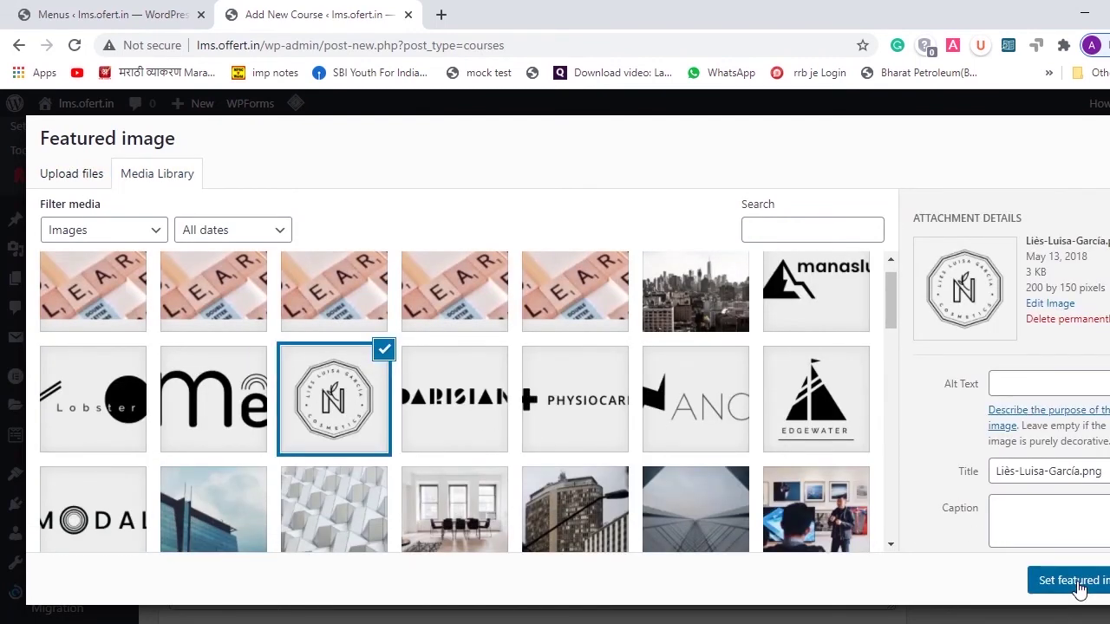
pyautogui.click(1076, 582)
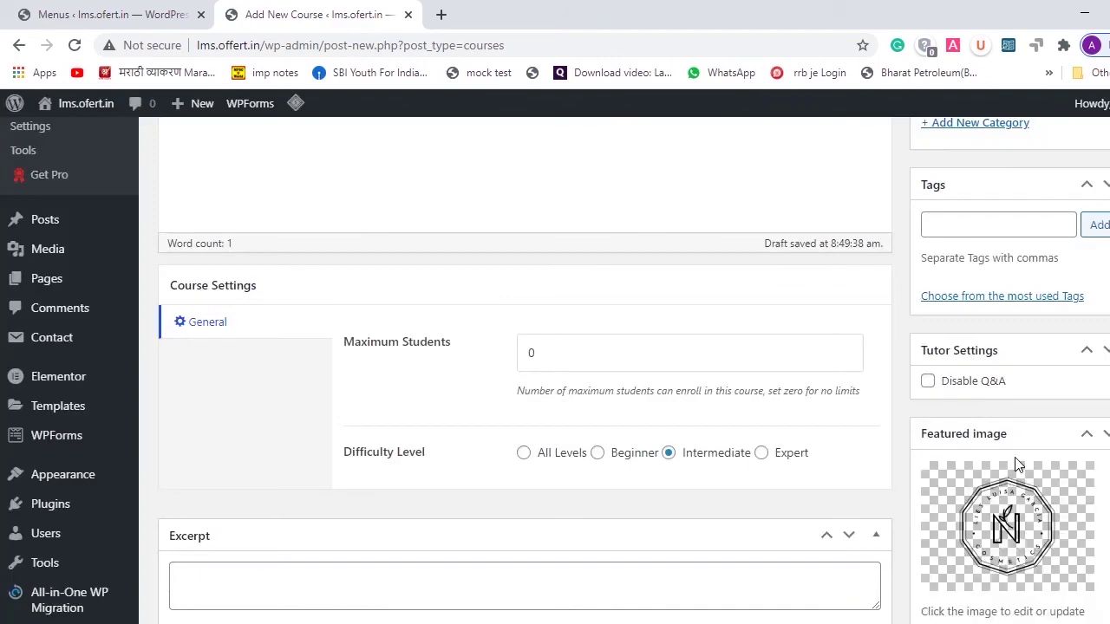
pyautogui.scroll(-1, 1019, 464)
pyautogui.scroll(3, 1015, 461)
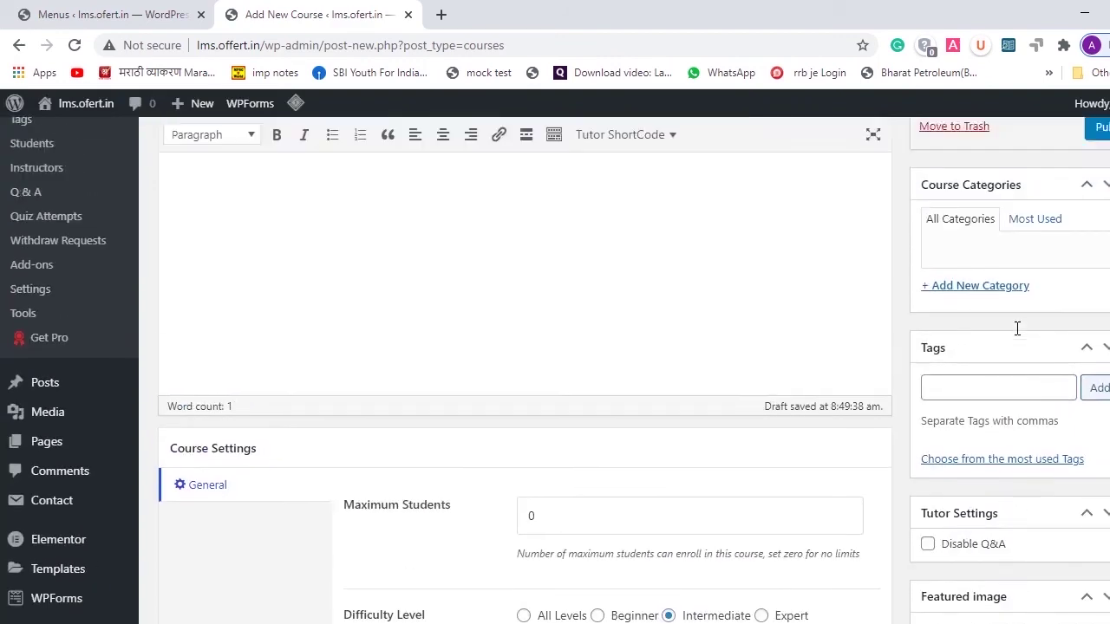
pyautogui.scroll(1, 1017, 328)
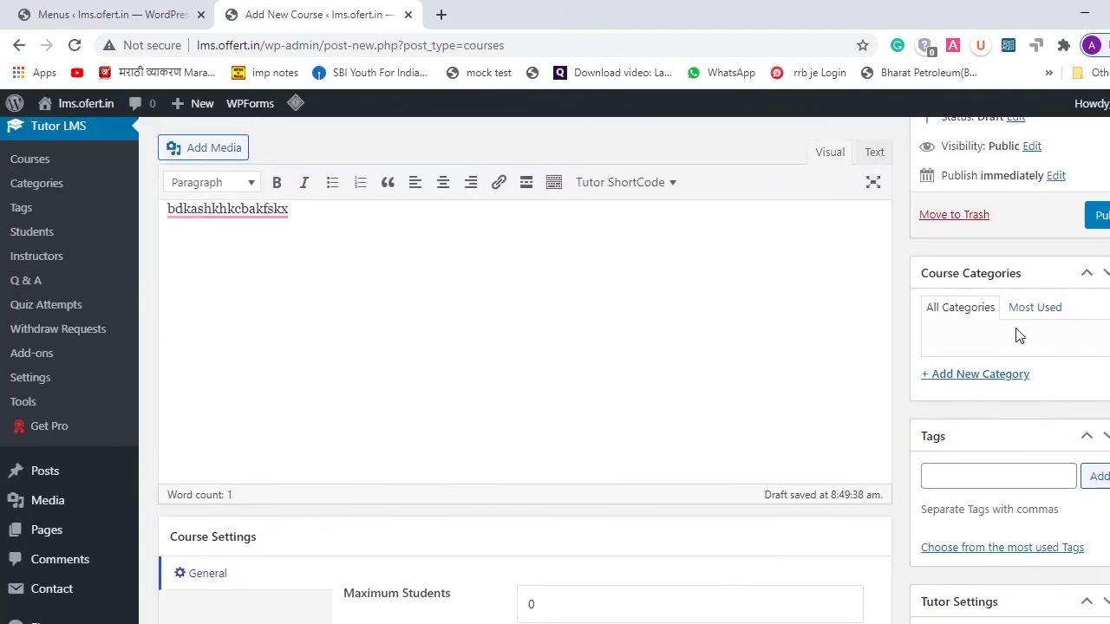
# - Add a new course category 'test' with no parent category
pyautogui.click(976, 377)
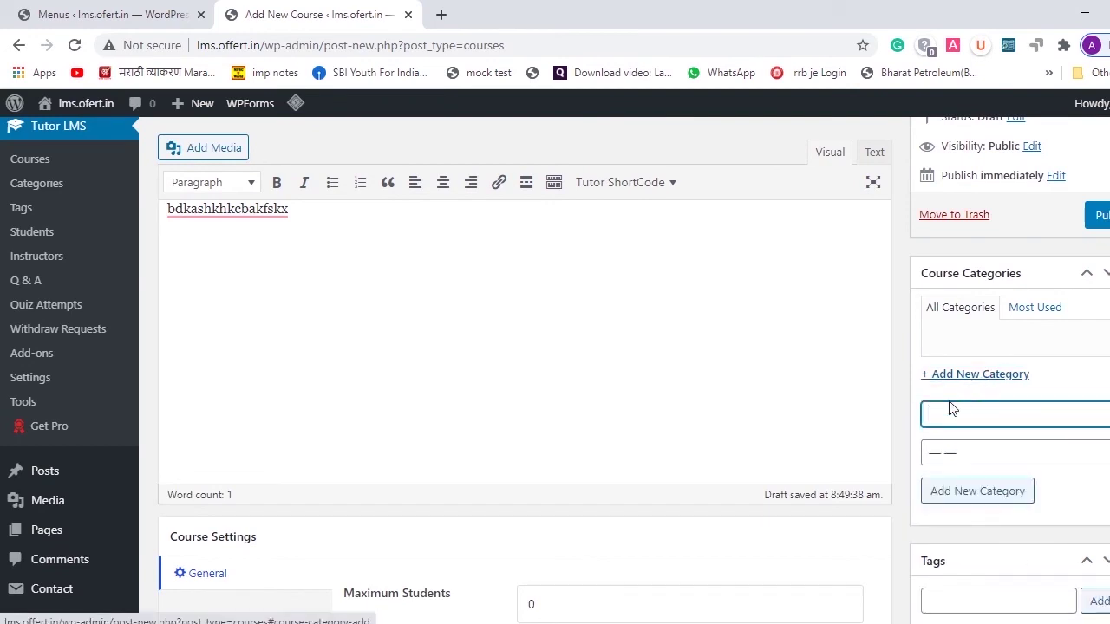
pyautogui.write('test')
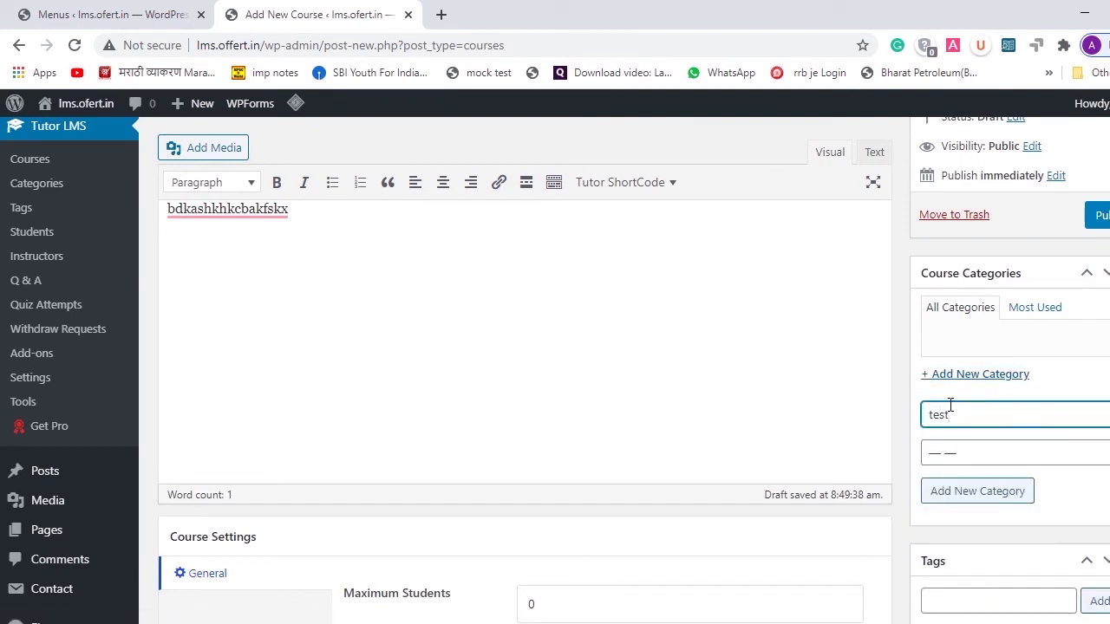
pyautogui.click(979, 457)
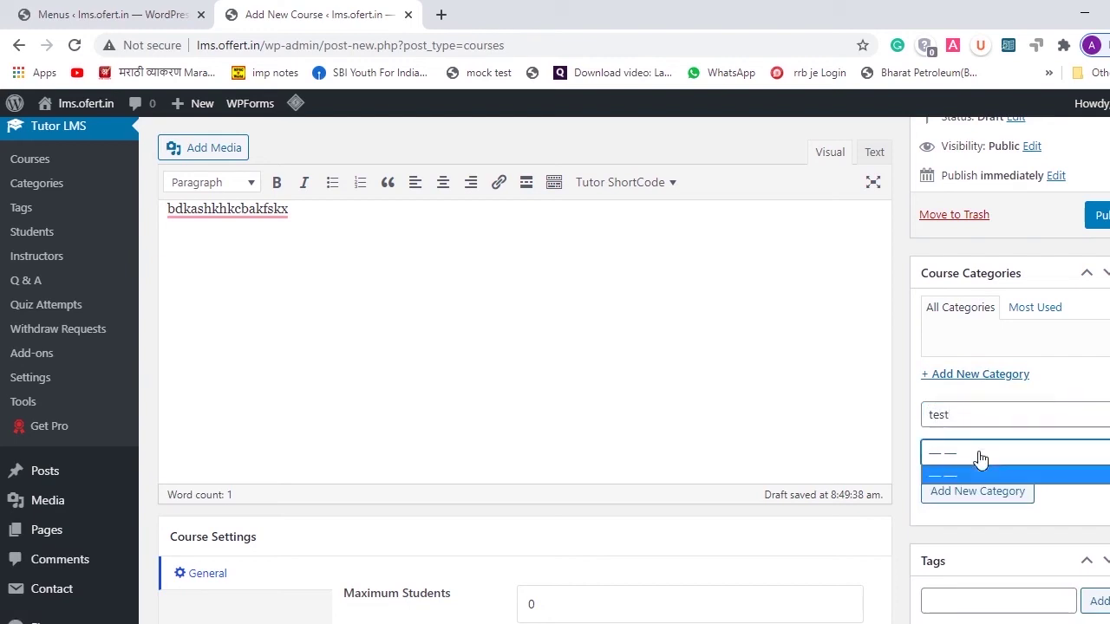
pyautogui.click(979, 456)
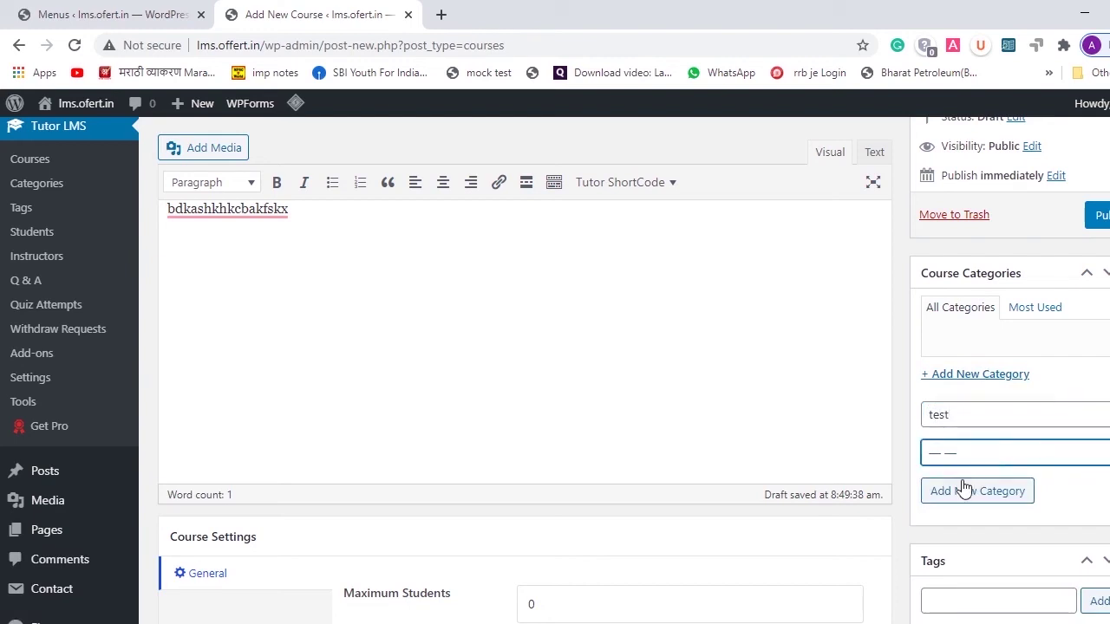
pyautogui.click(964, 488)
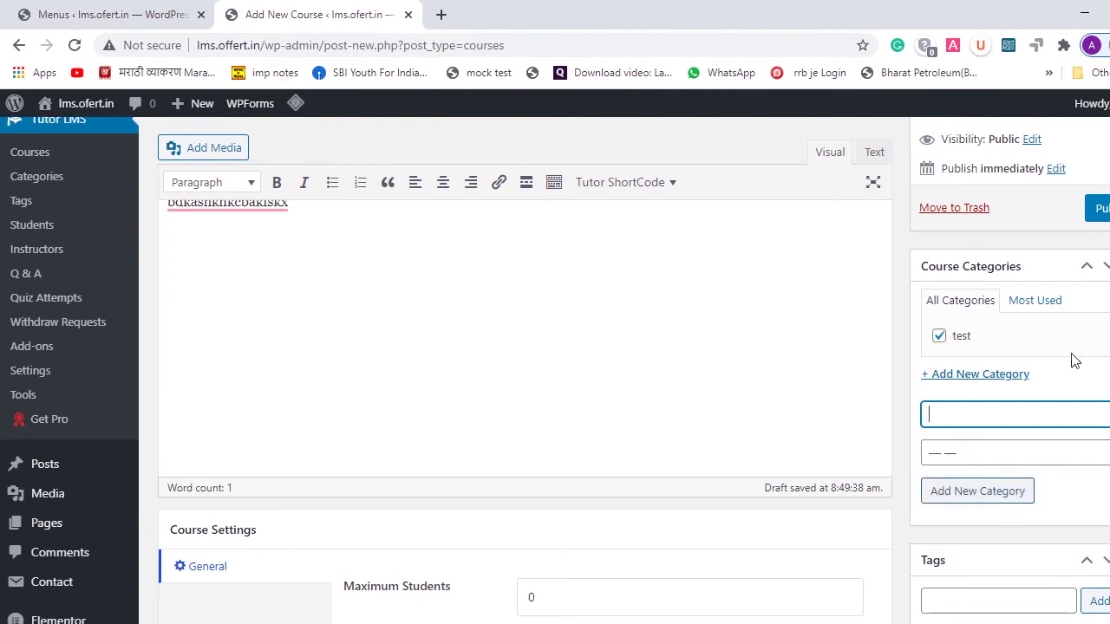
pyautogui.scroll(2, 1076, 361)
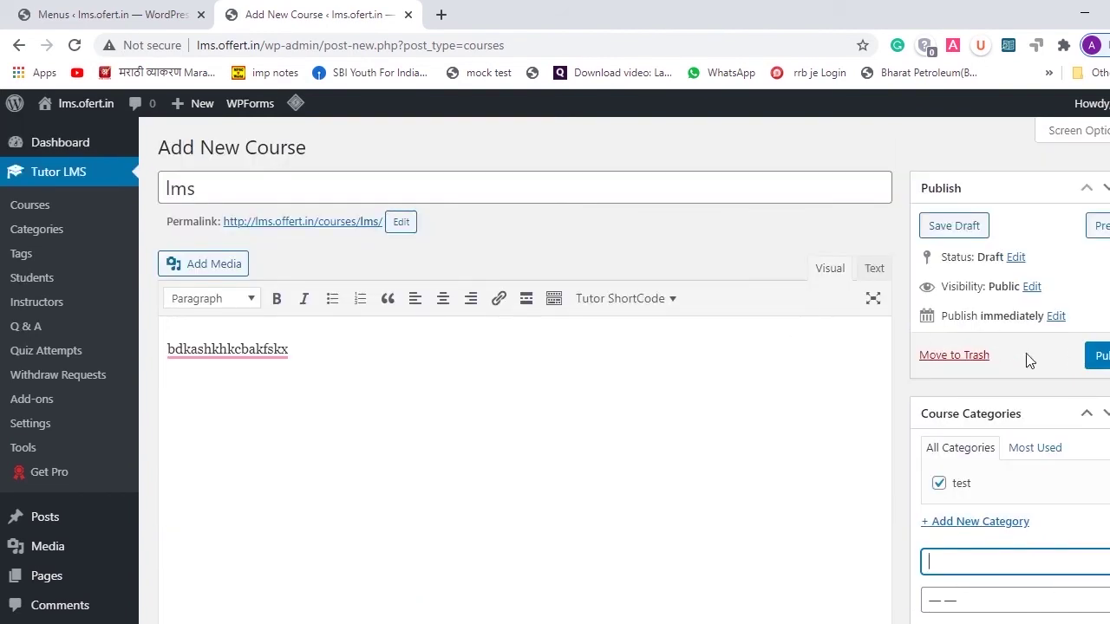
# - Publish the lms course and look over its Video section on the edit page
pyautogui.click(1096, 358)
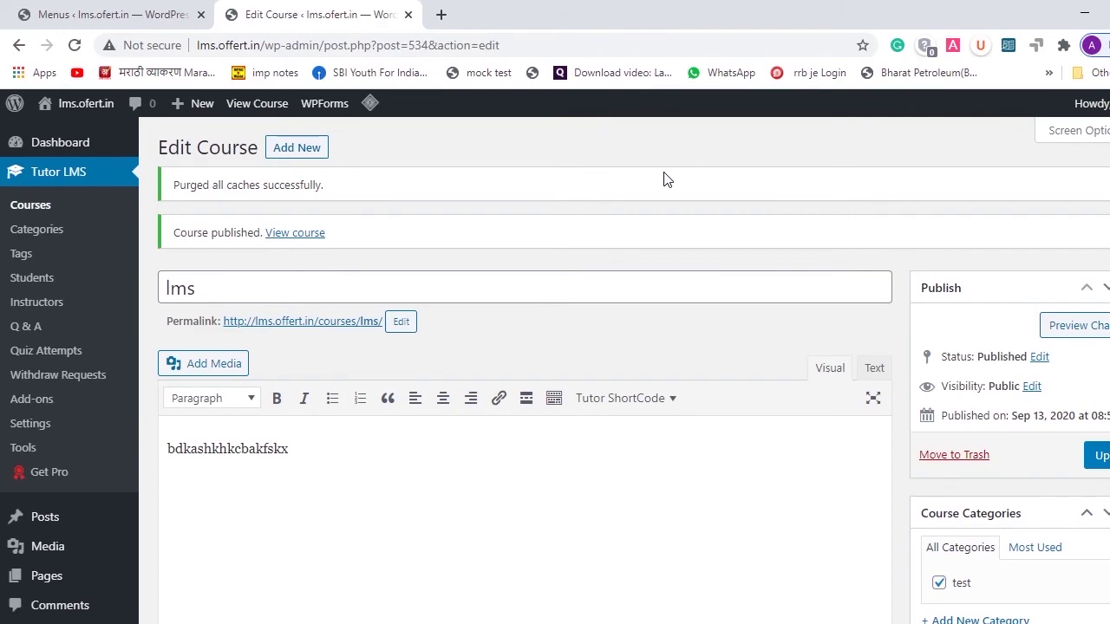
pyautogui.scroll(-5, 665, 178)
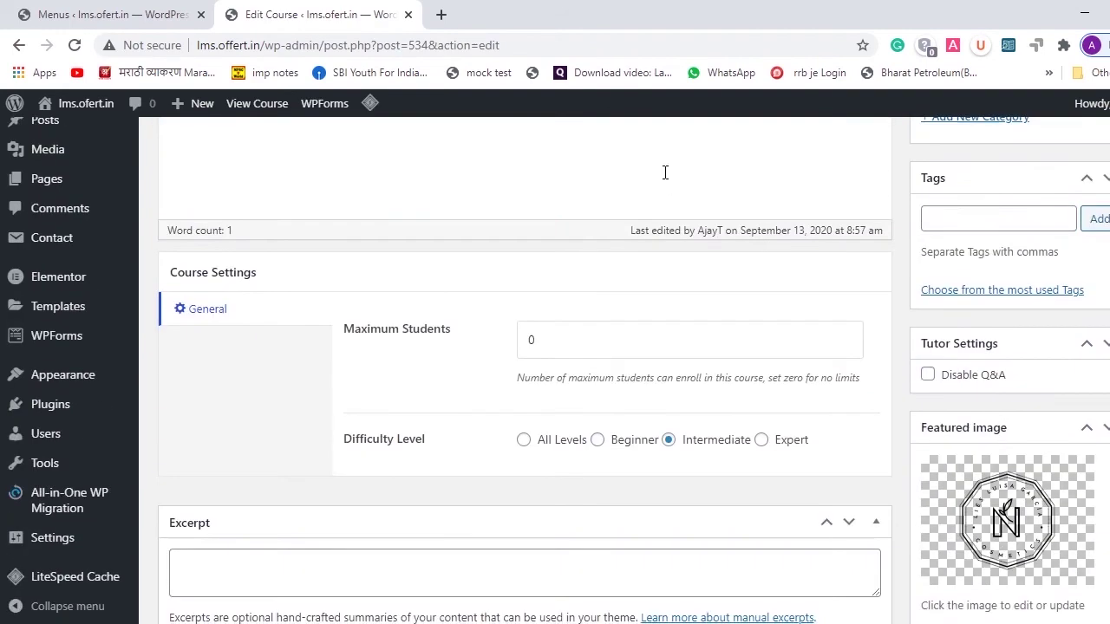
pyautogui.scroll(-2, 678, 322)
pyautogui.scroll(-3, 678, 322)
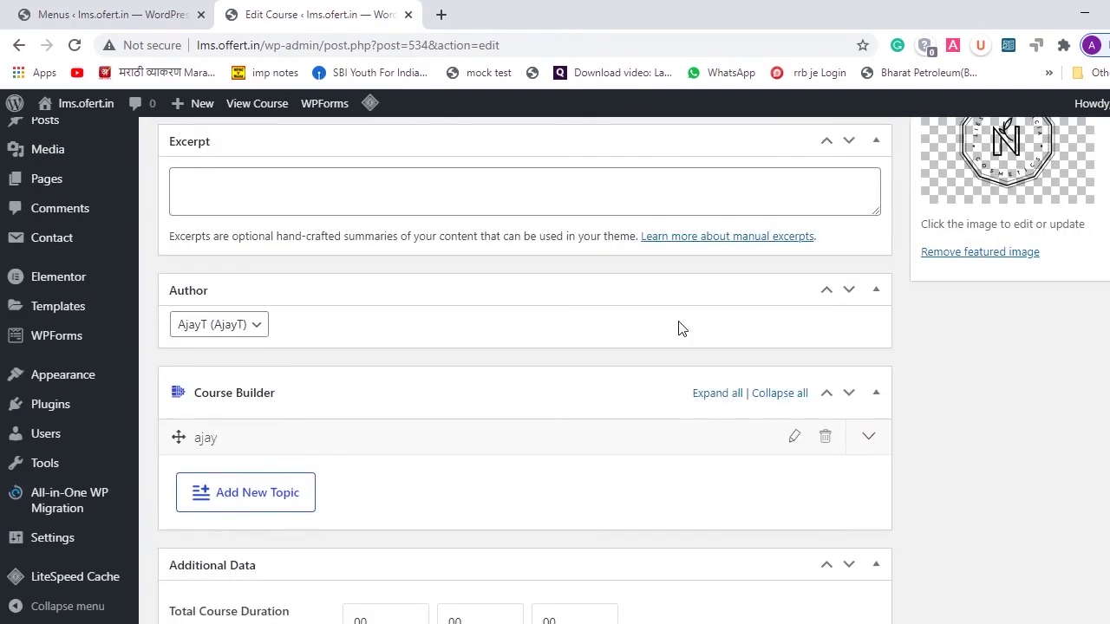
pyautogui.scroll(-10, 685, 310)
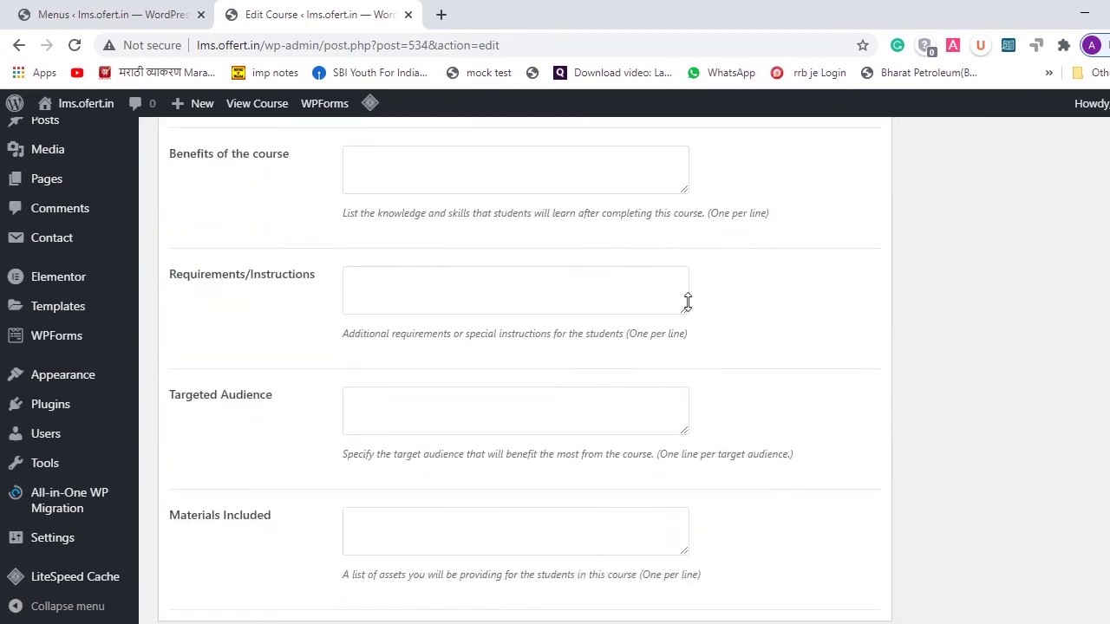
pyautogui.scroll(1, 688, 302)
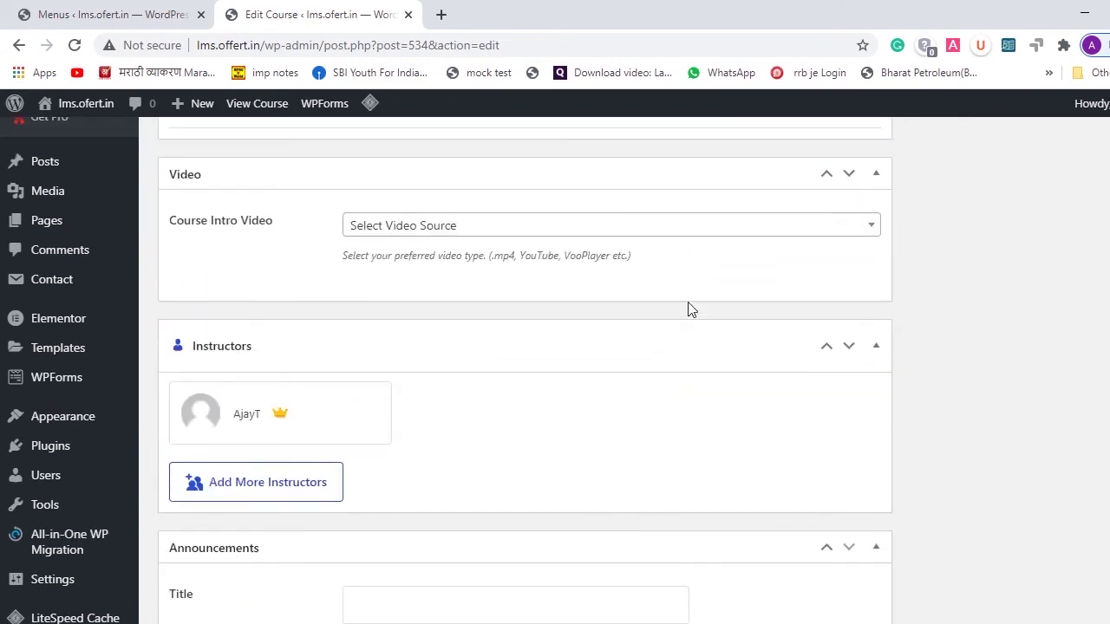
pyautogui.scroll(2, 690, 310)
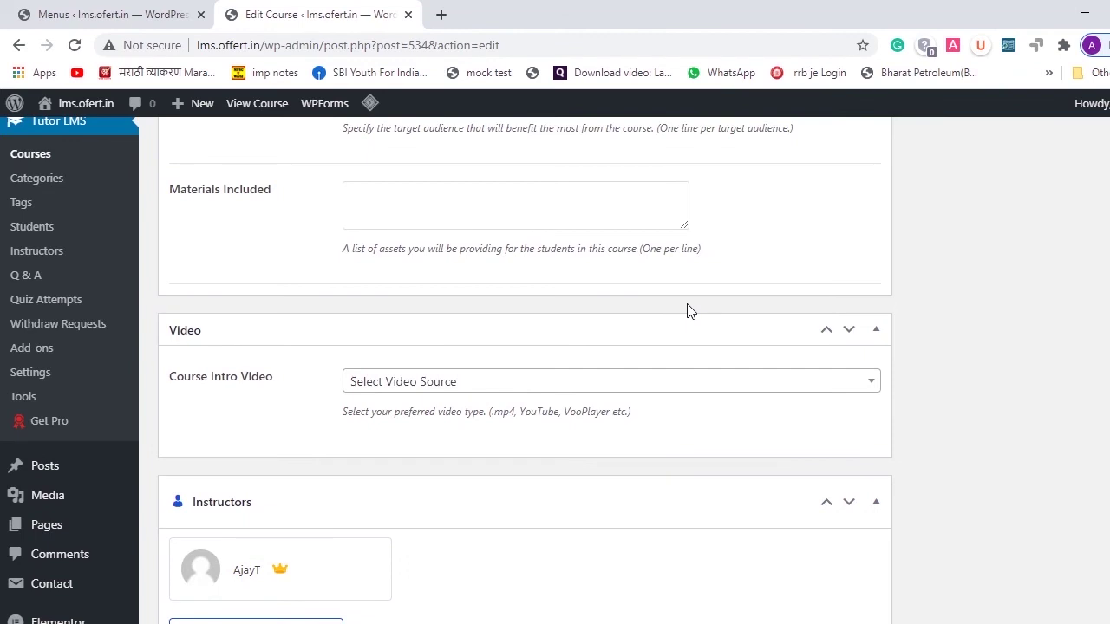
# - Set the intro video source to YouTube with the pasted video URL, then update the course
pyautogui.click(627, 386)
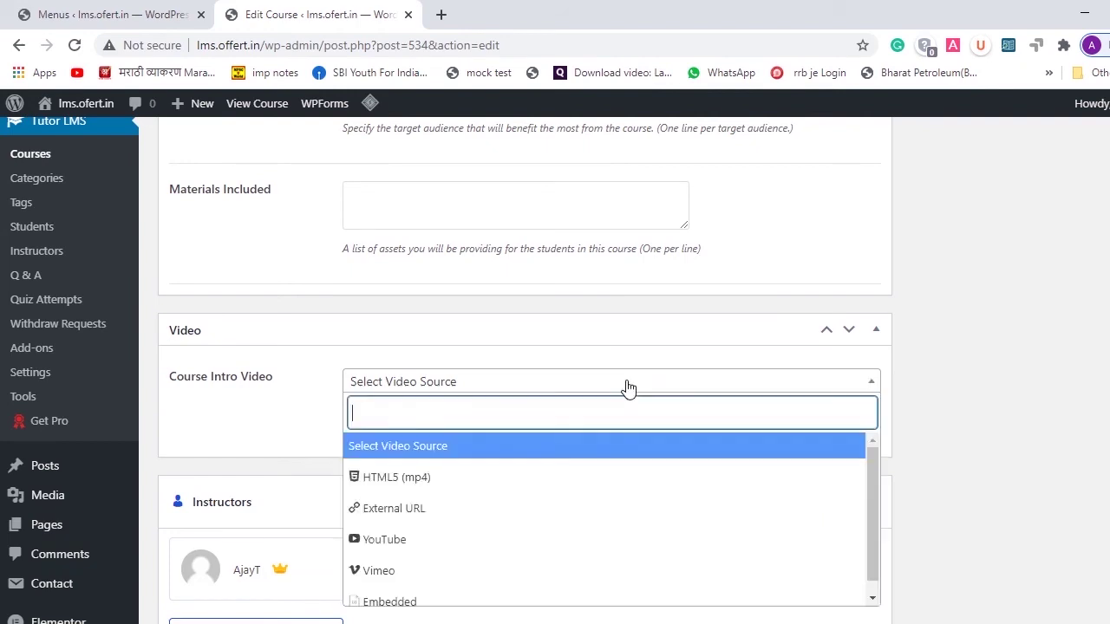
pyautogui.scroll(-1, 629, 389)
pyautogui.scroll(-1, 628, 387)
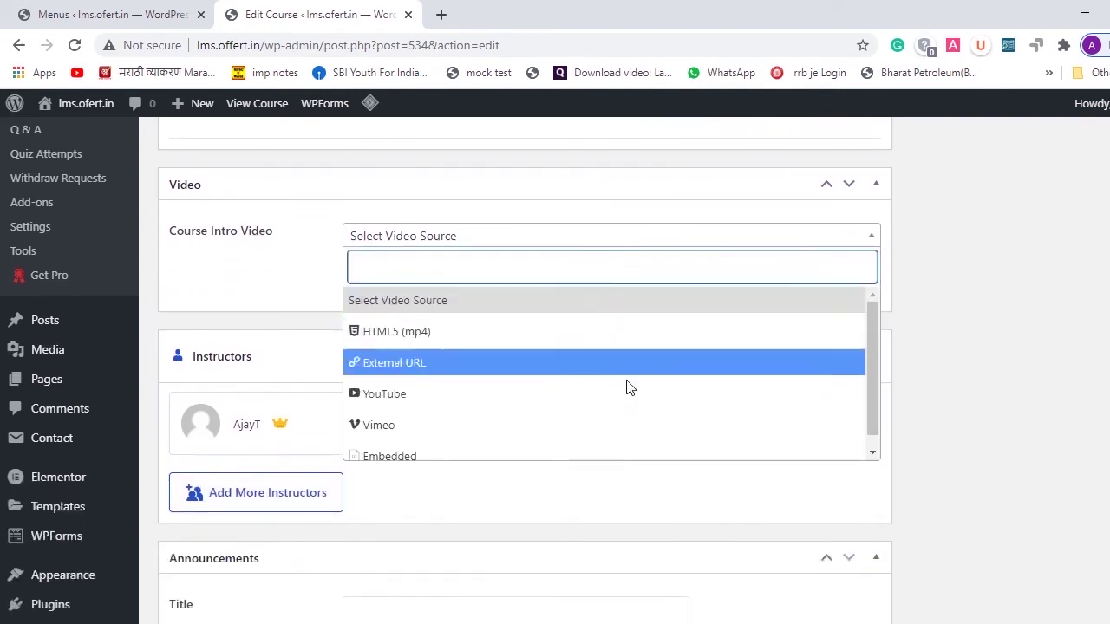
pyautogui.click(536, 389)
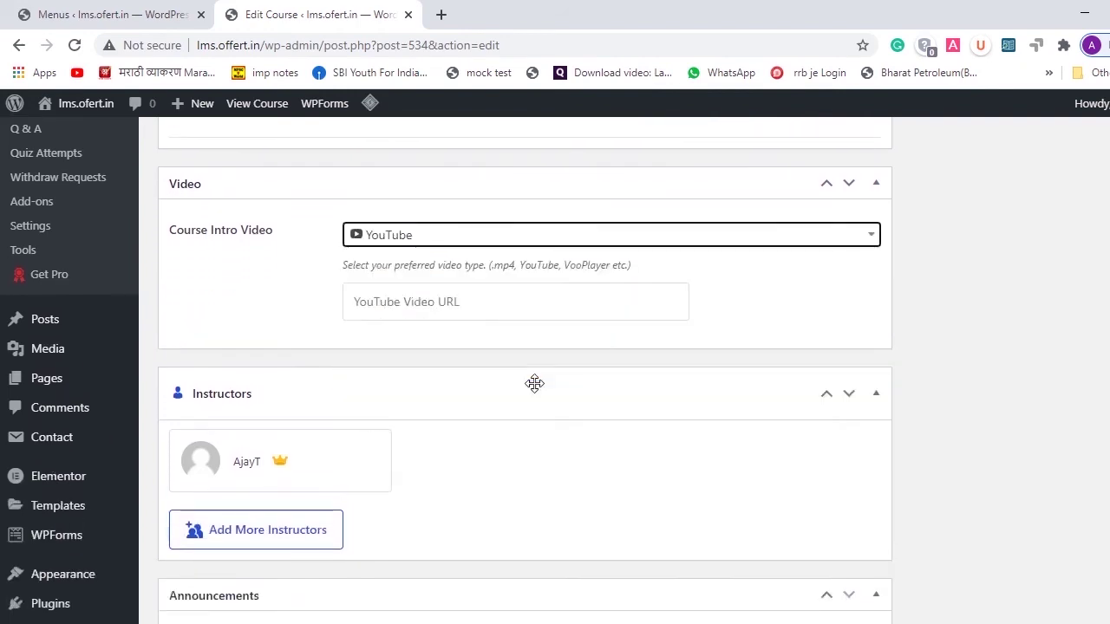
pyautogui.click(449, 302)
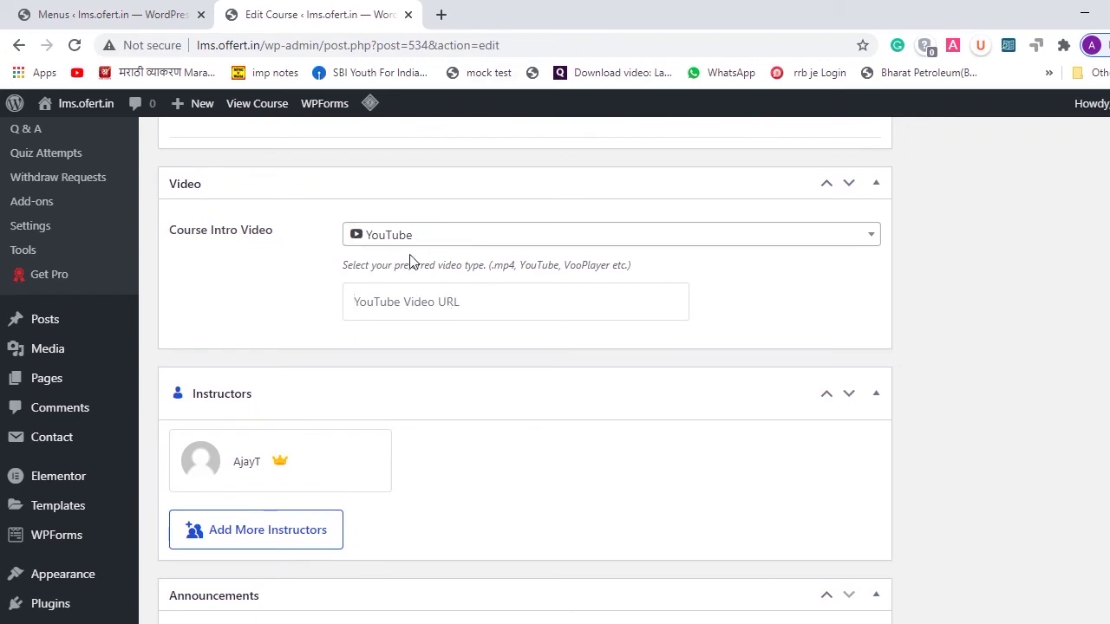
pyautogui.write('https://www.youtube.com/watch?v=9z0mZt2IxAk')
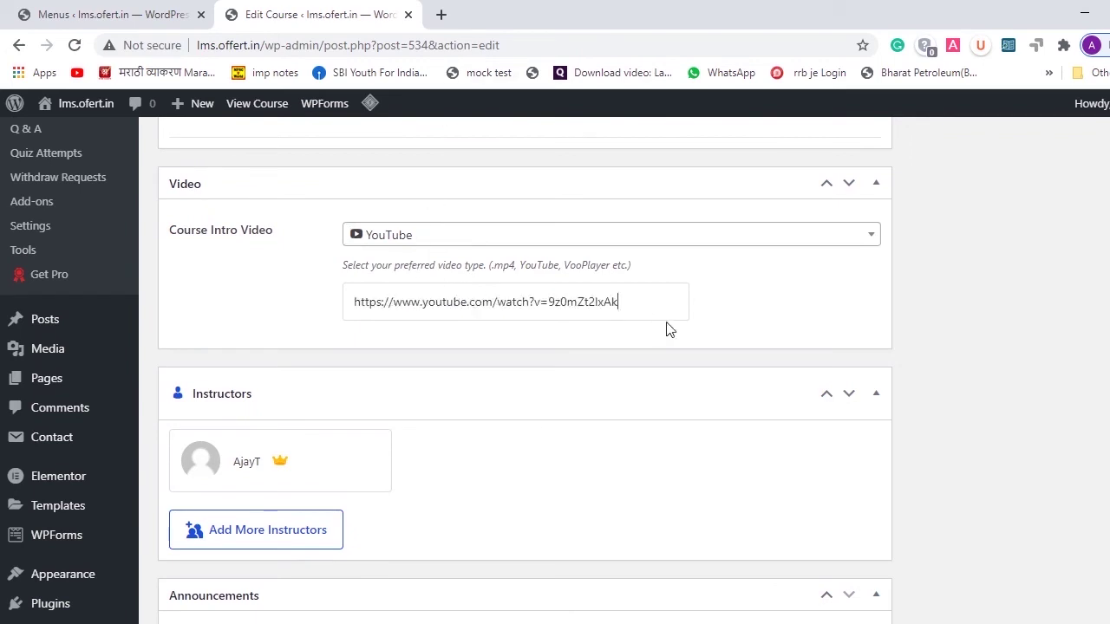
pyautogui.click(876, 183)
pyautogui.scroll(-2, 654, 423)
pyautogui.scroll(15, 694, 365)
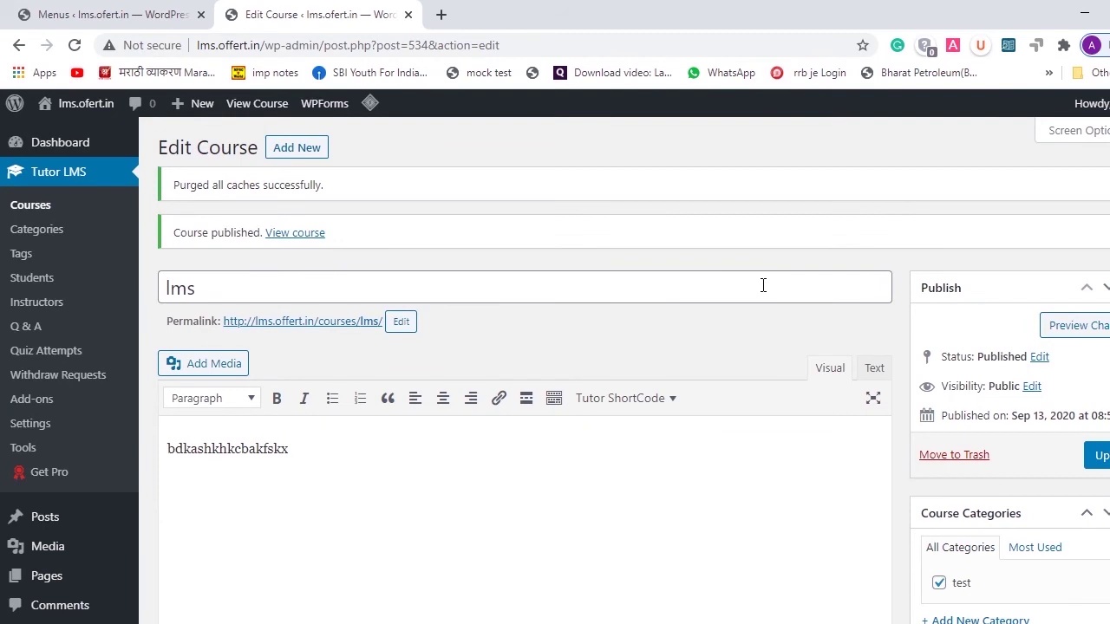
pyautogui.click(1102, 460)
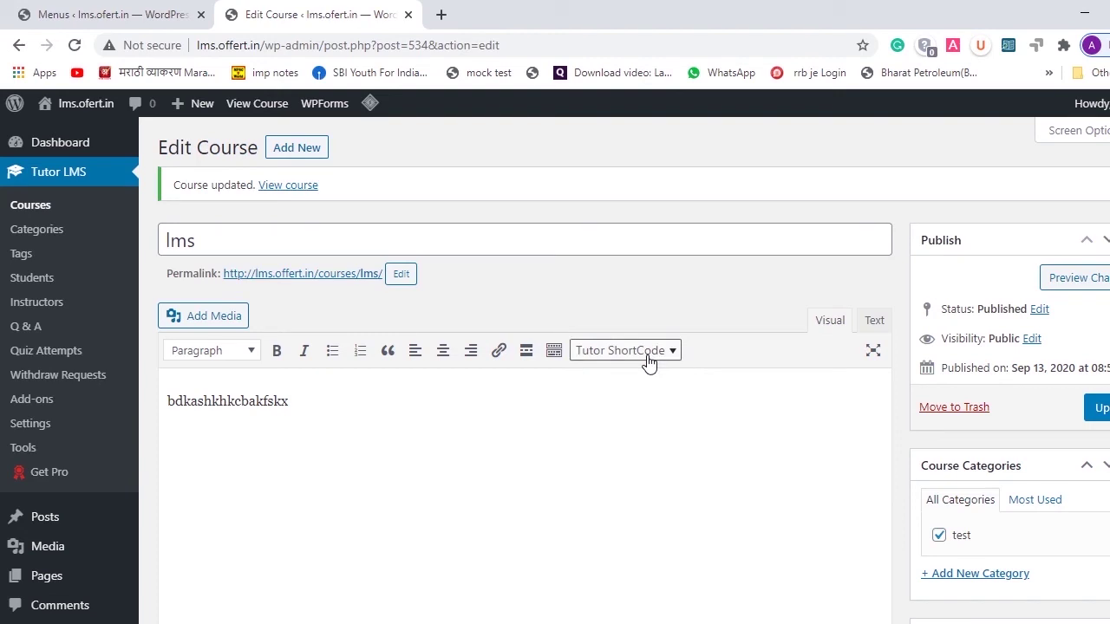
pyautogui.click(649, 356)
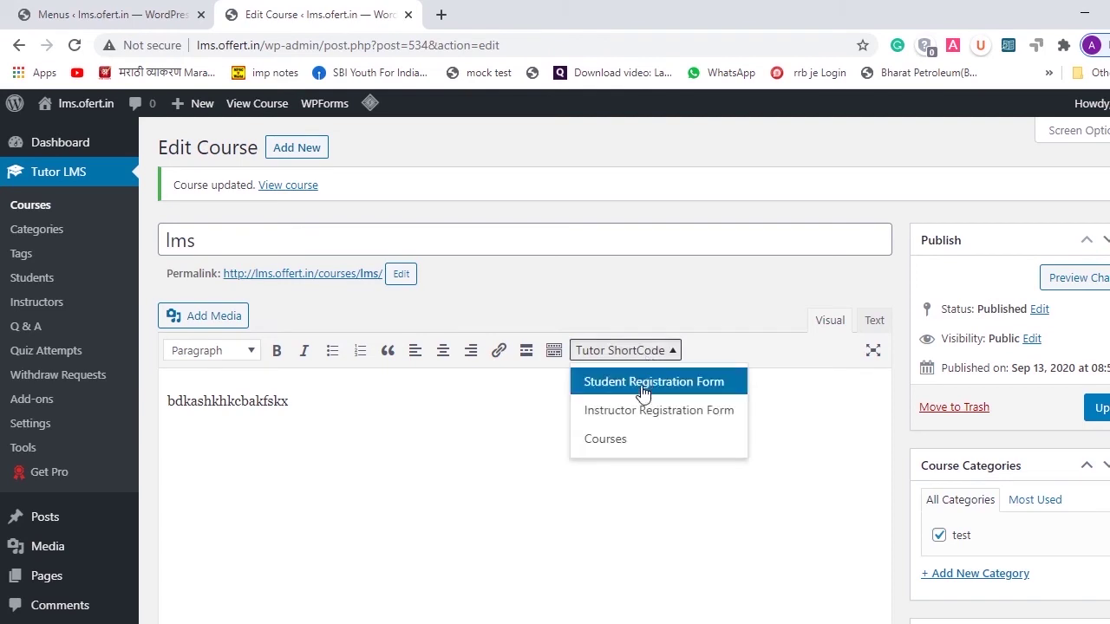
pyautogui.click(639, 442)
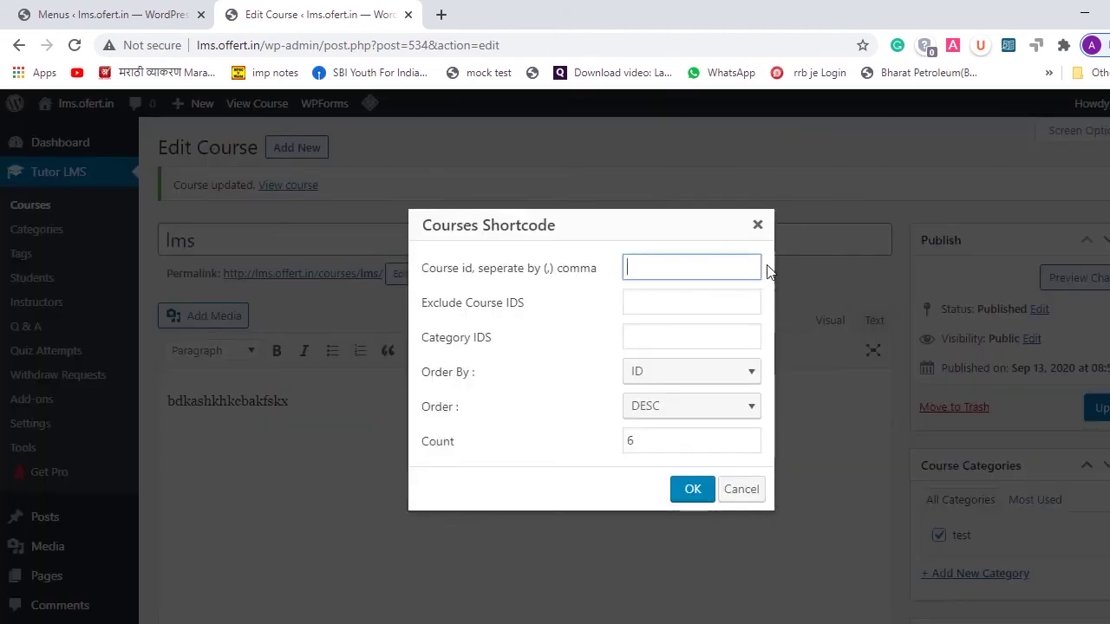
pyautogui.press('Escape')
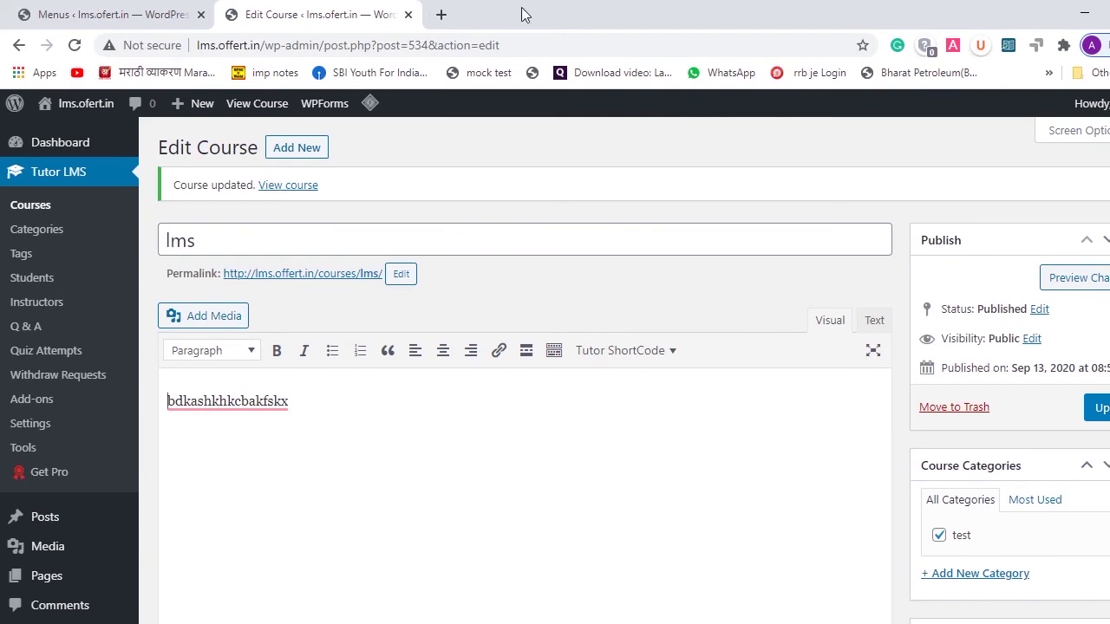
pyautogui.click(436, 13)
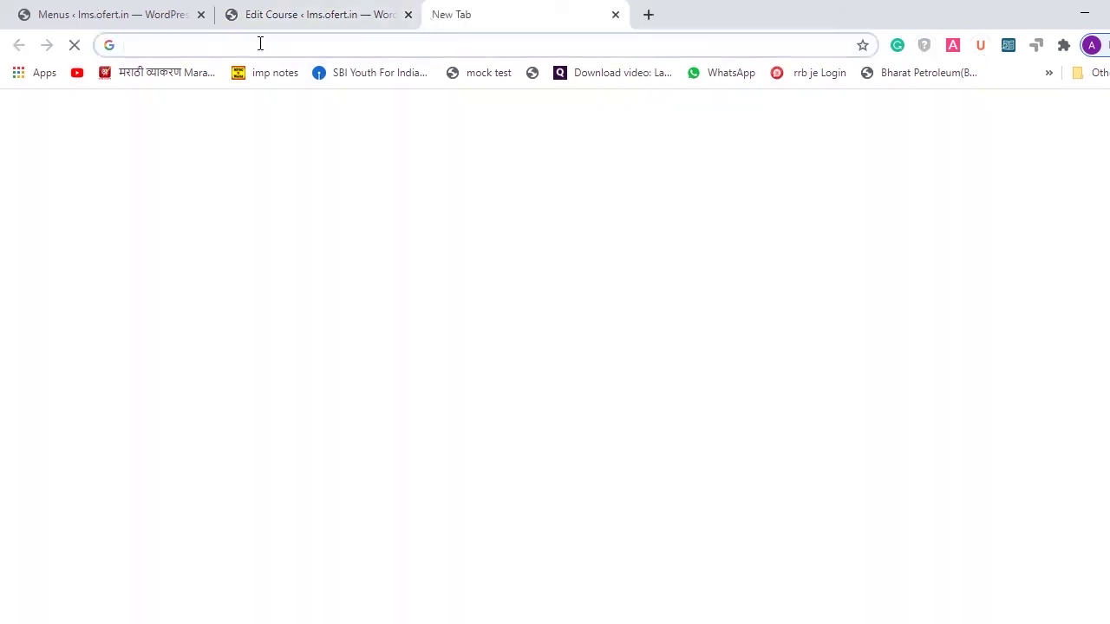
# - View the live site's Our Courses page, then return to the Menus admin page
pyautogui.click(303, 14)
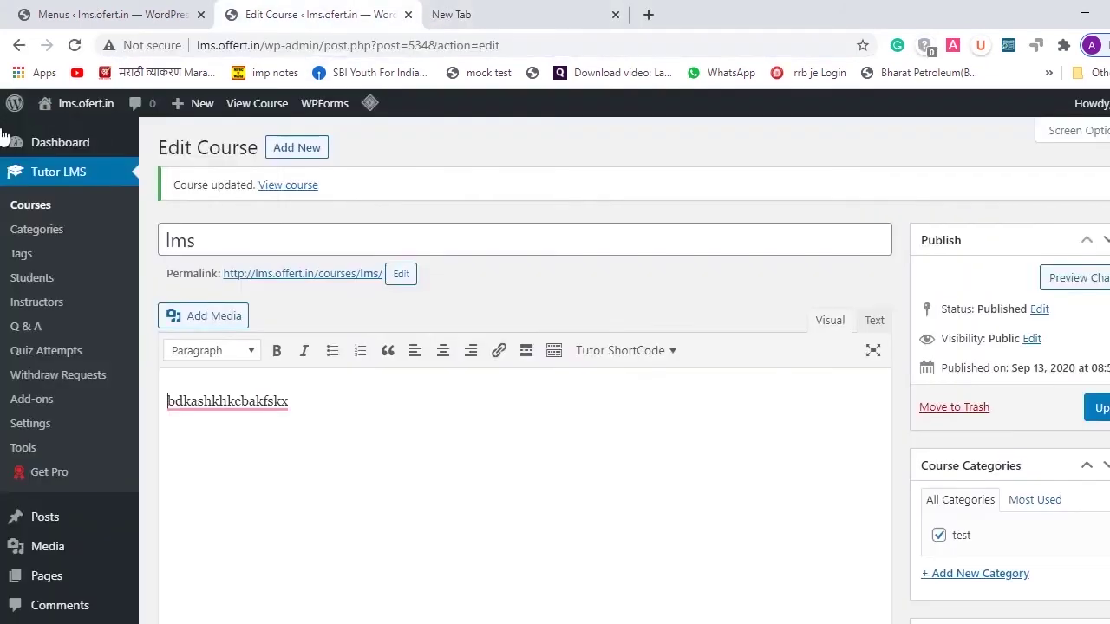
pyautogui.doubleClick(207, 44)
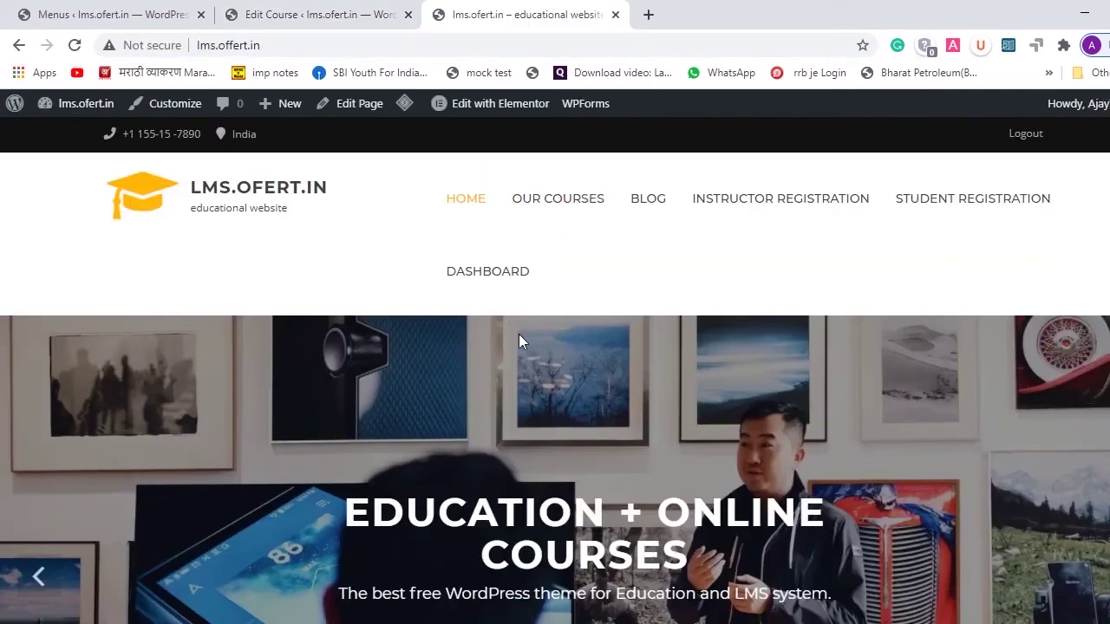
pyautogui.scroll(-3, 607, 246)
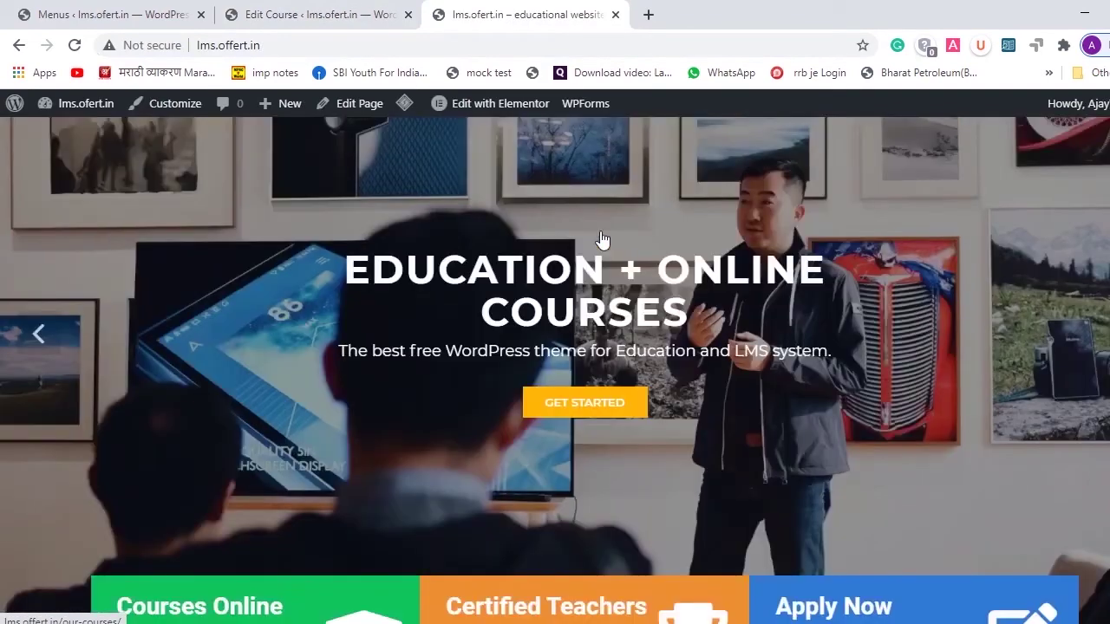
pyautogui.scroll(3, 603, 238)
pyautogui.click(565, 202)
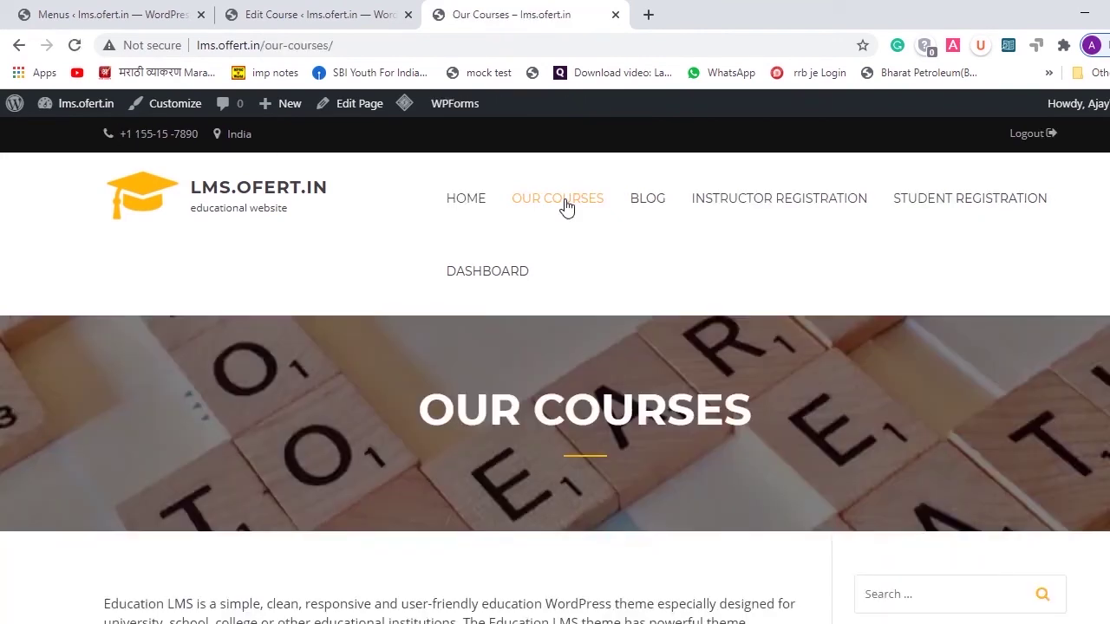
pyautogui.scroll(-4, 564, 208)
pyautogui.scroll(4, 384, 309)
pyautogui.click(113, 10)
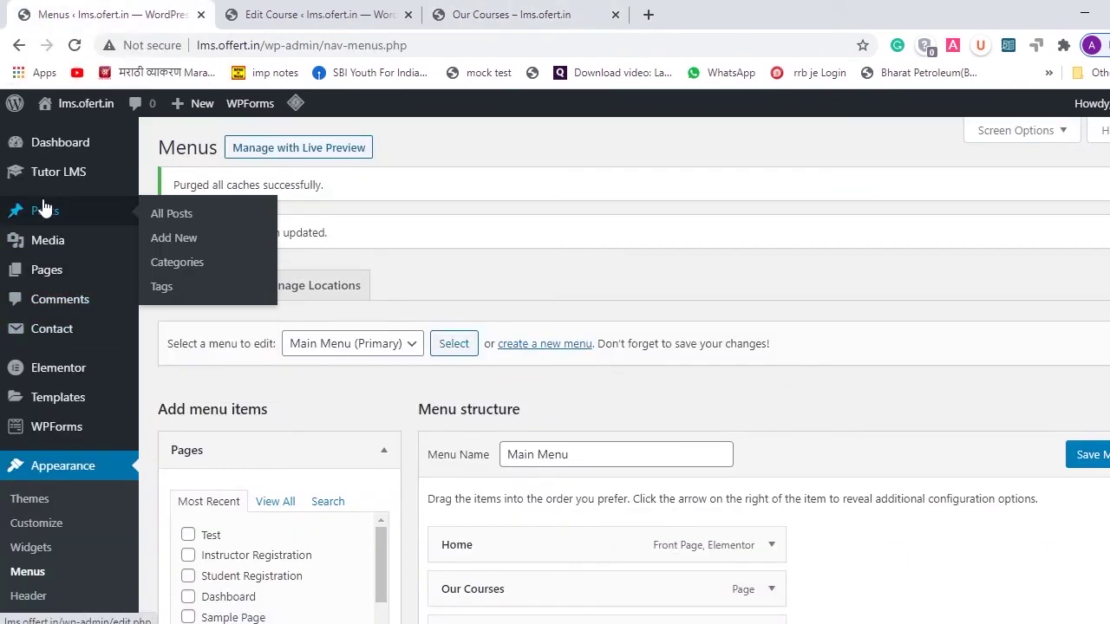
pyautogui.moveTo(44, 180)
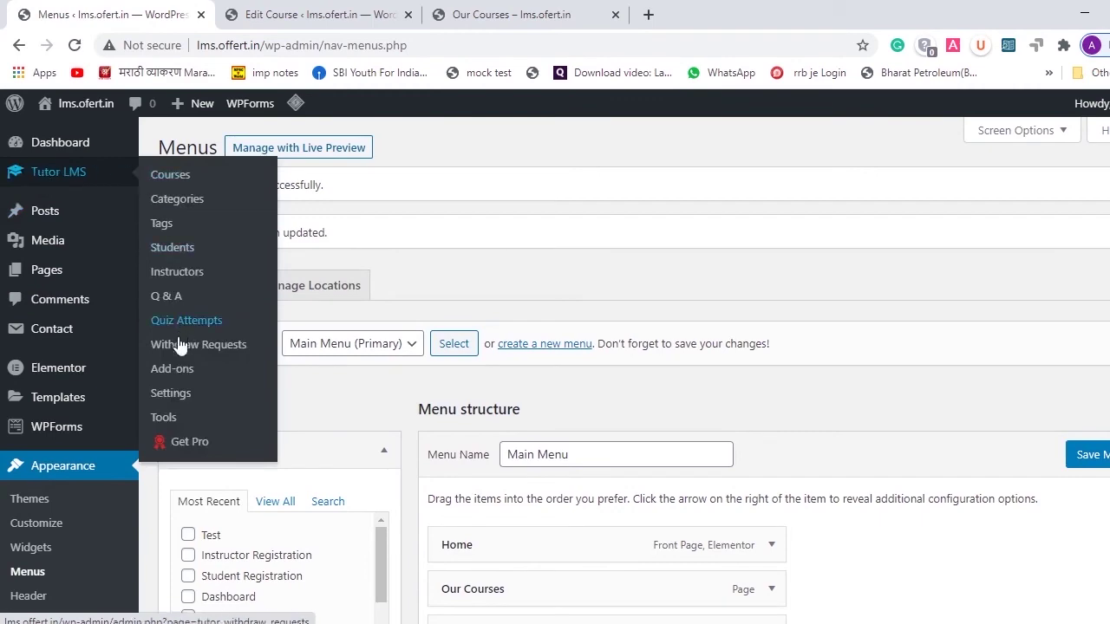
# - Go to the Course tab of the Tutor LMS settings
pyautogui.click(171, 394)
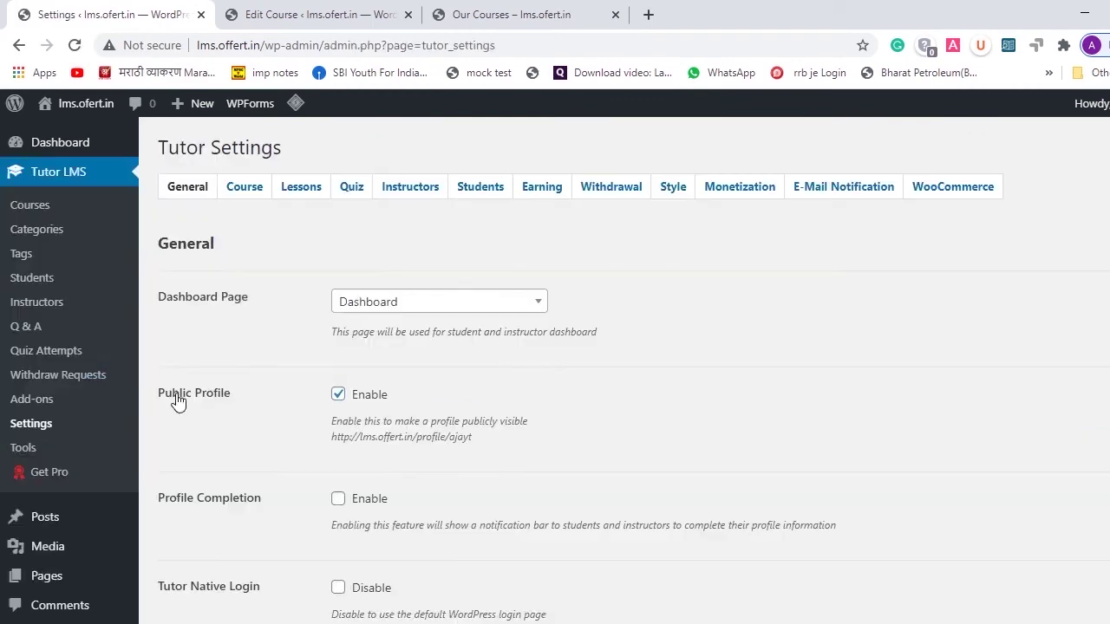
pyautogui.scroll(-3, 601, 391)
pyautogui.scroll(3, 605, 395)
pyautogui.scroll(-2, 652, 310)
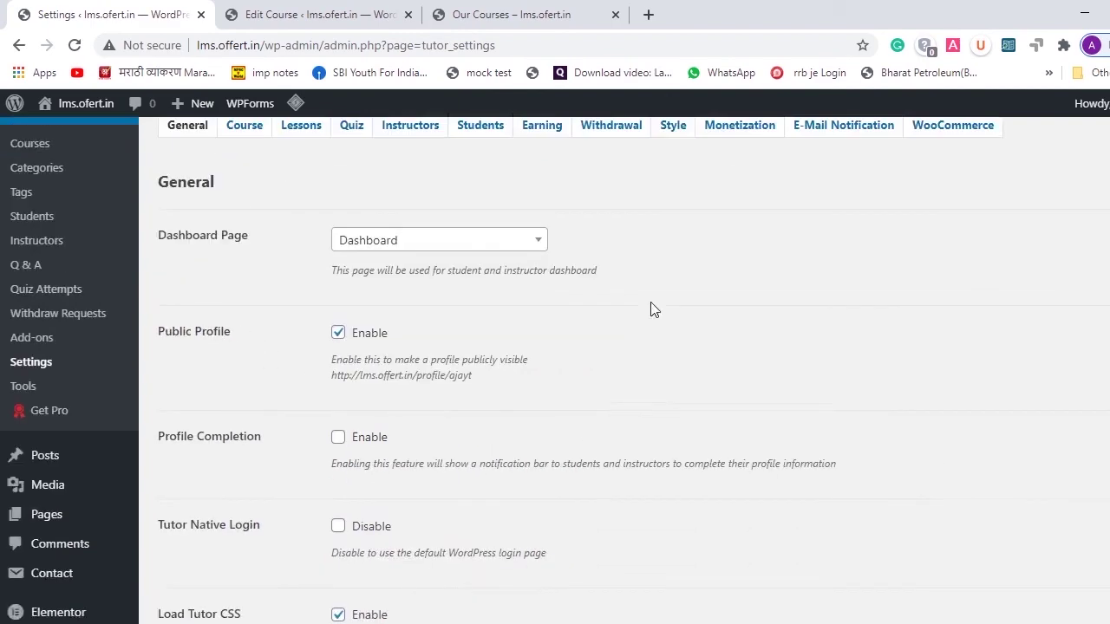
pyautogui.scroll(2, 651, 309)
pyautogui.click(245, 187)
pyautogui.scroll(-2, 534, 288)
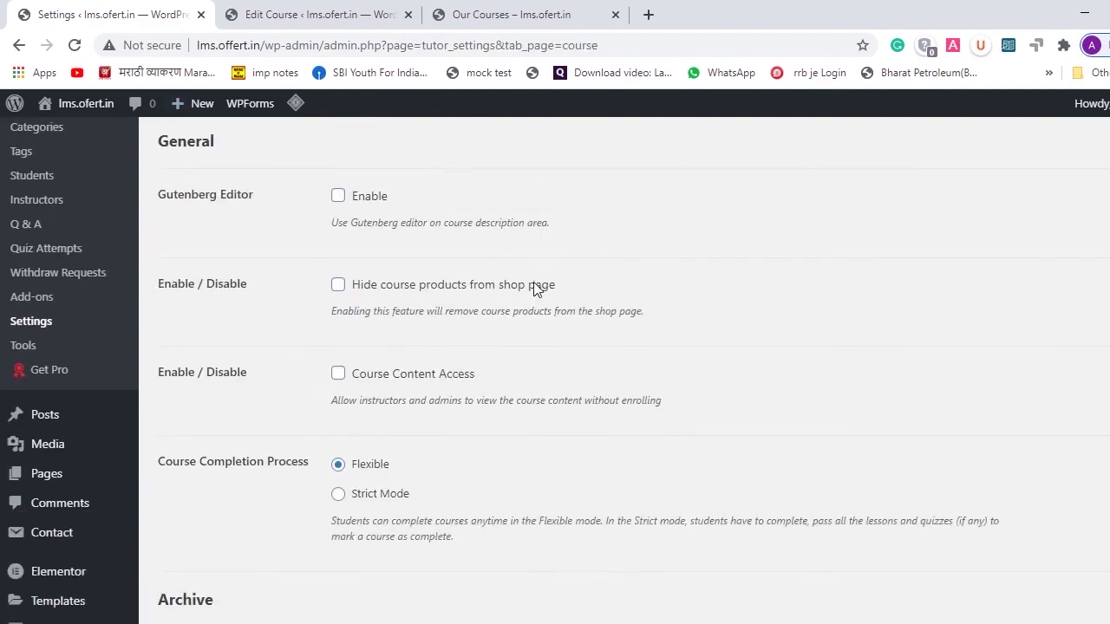
pyautogui.scroll(-5, 327, 222)
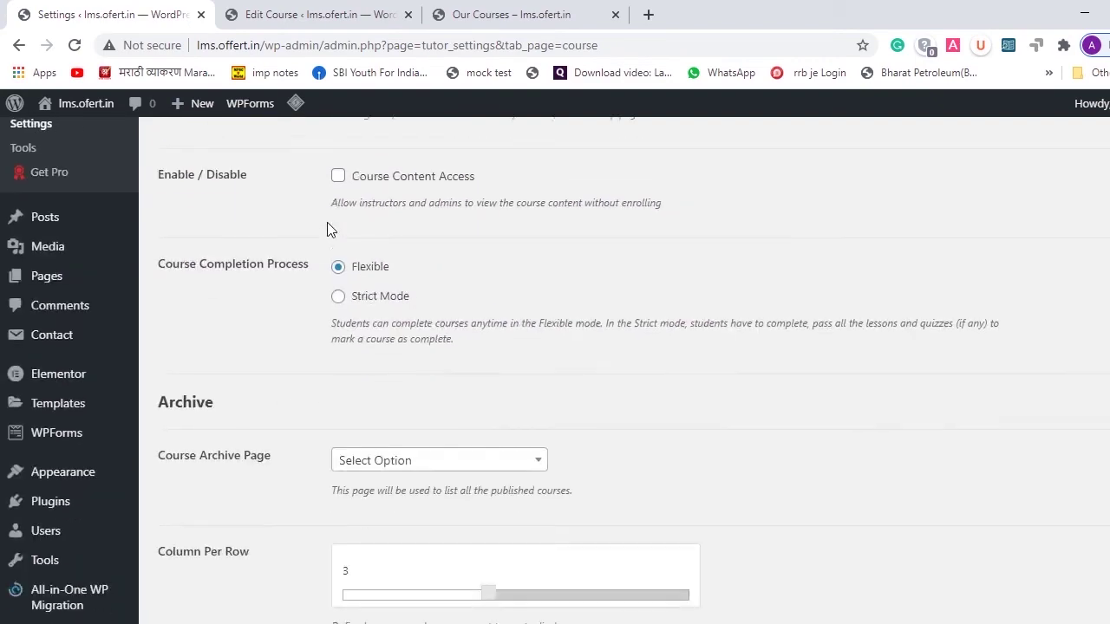
# - Set the Course Archive Page option, save the settings, and reload the Our Courses page
pyautogui.click(433, 296)
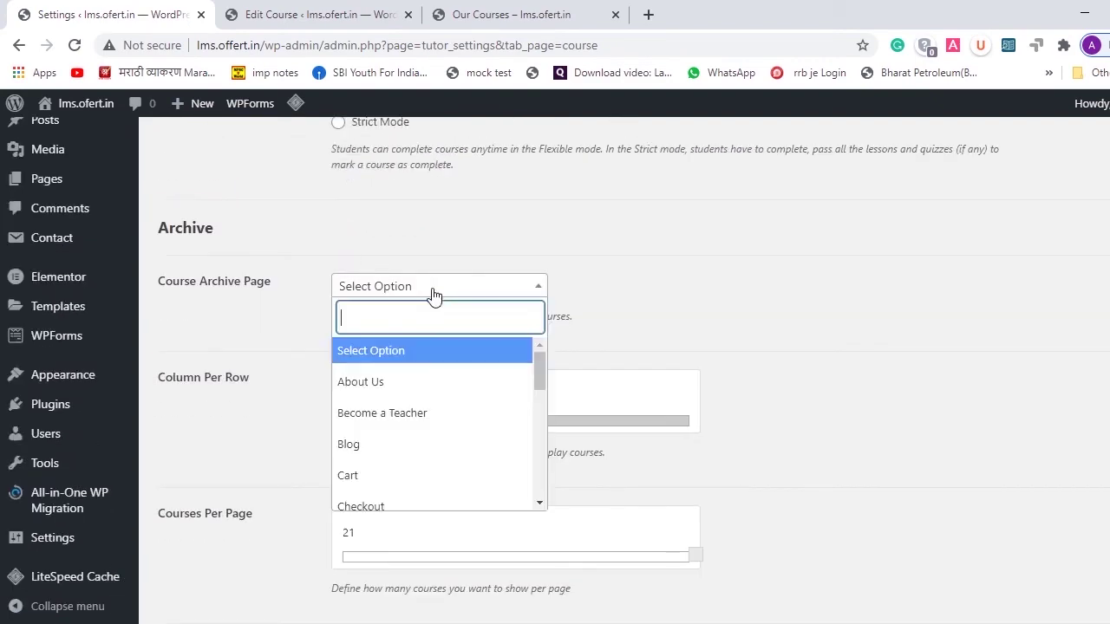
pyautogui.scroll(-1, 385, 460)
pyautogui.scroll(-1, 383, 462)
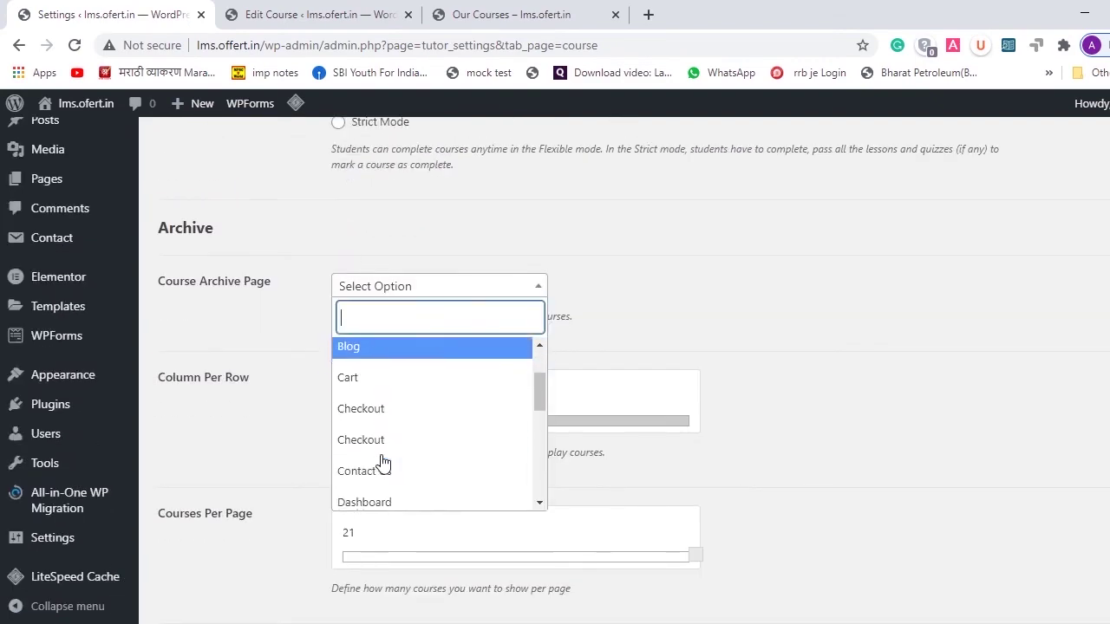
pyautogui.scroll(-10, 733, 346)
pyautogui.scroll(-8, 734, 344)
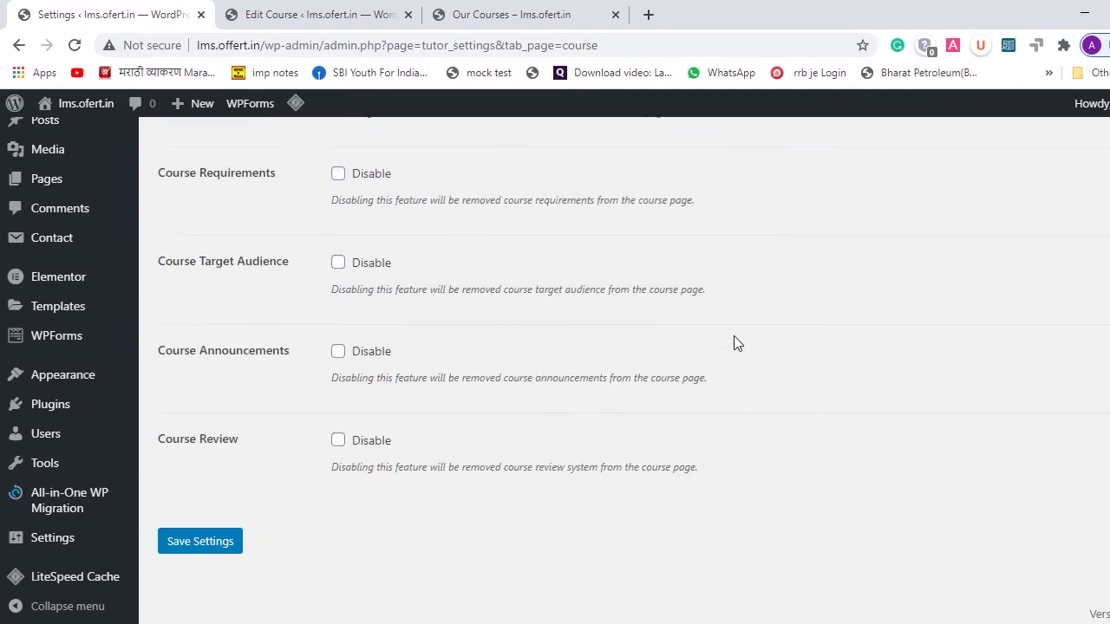
pyautogui.click(209, 546)
pyautogui.click(472, 12)
pyautogui.click(75, 45)
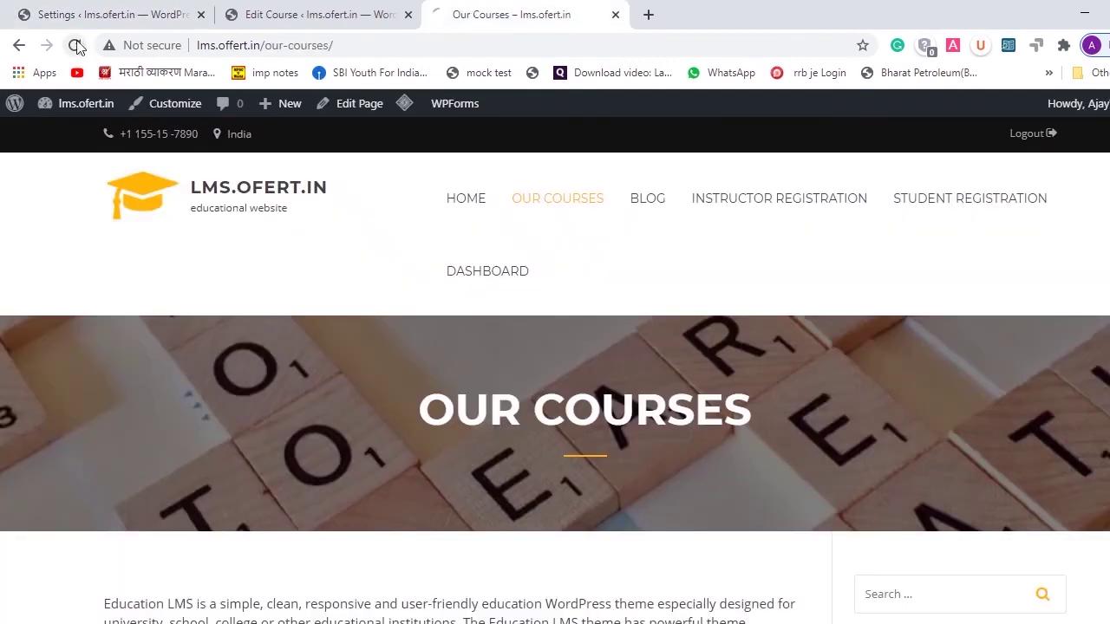
# - Open the lms course from Our Courses and enroll in it
pyautogui.scroll(-6, 511, 231)
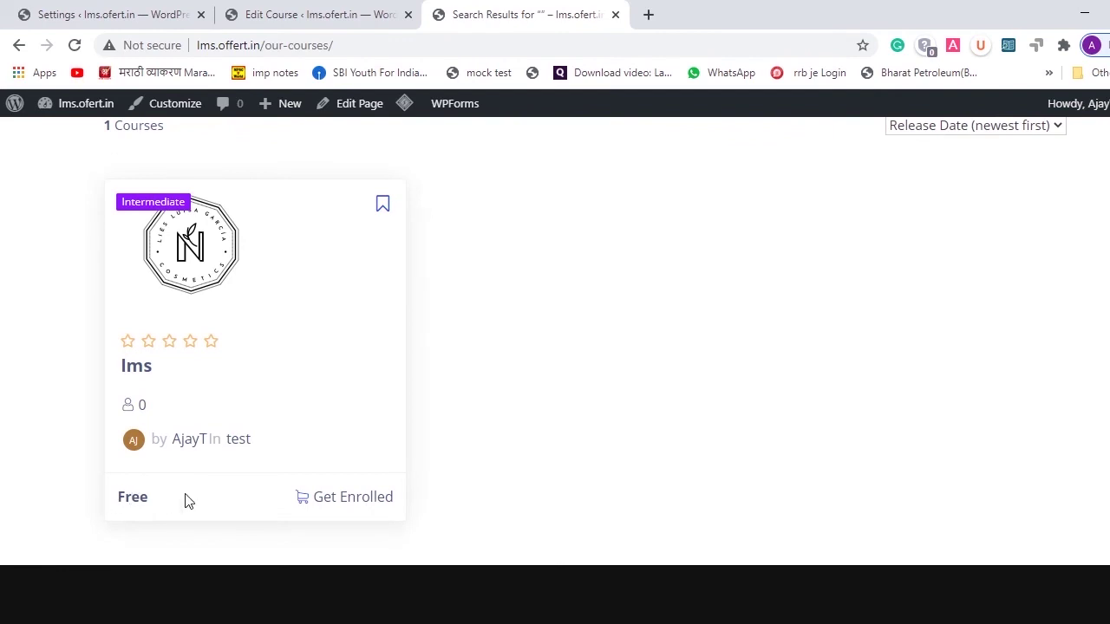
pyautogui.click(359, 499)
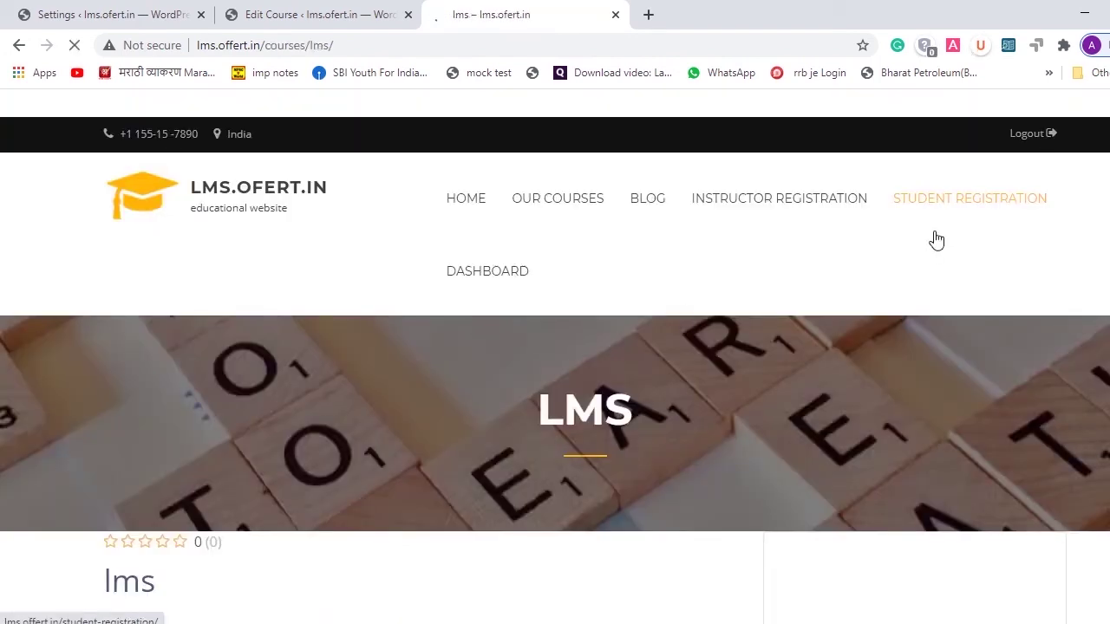
pyautogui.scroll(-6, 928, 250)
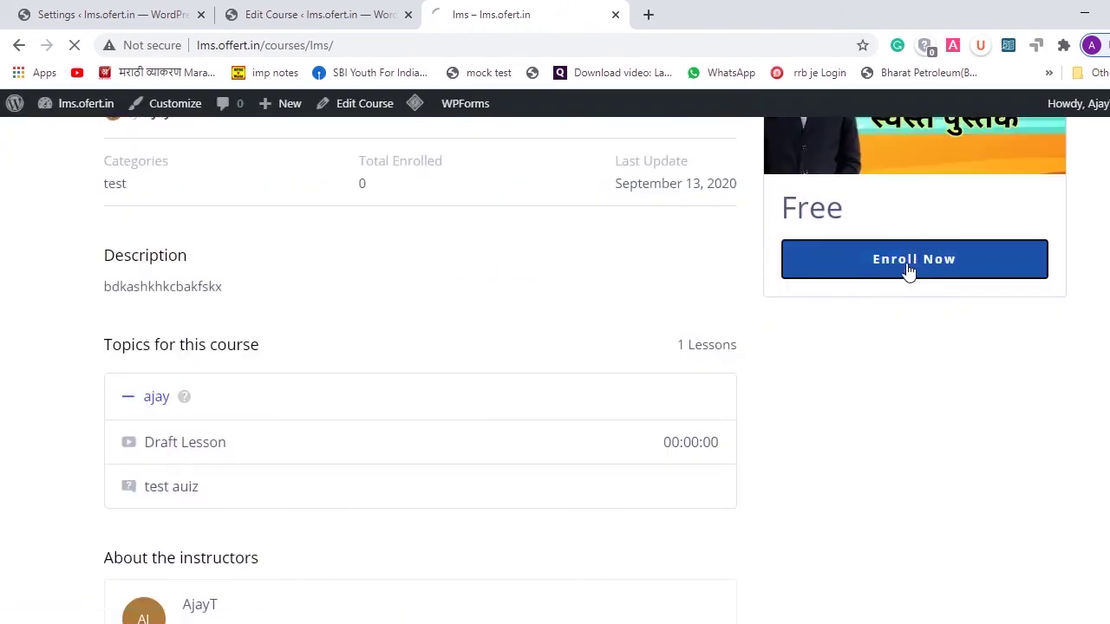
pyautogui.click(909, 271)
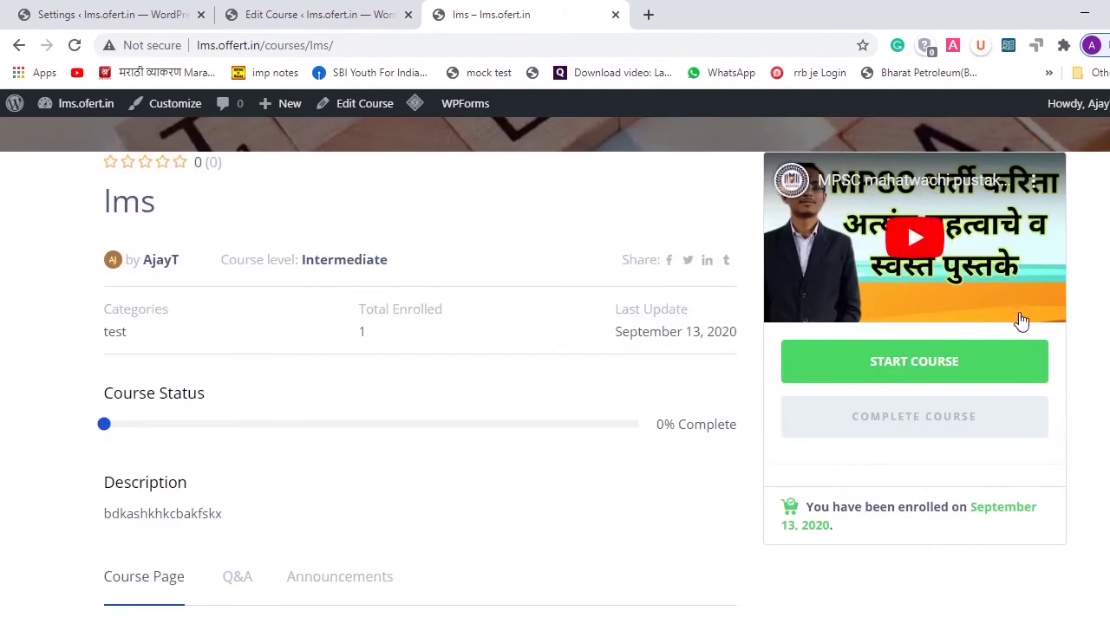
# - Open the Draft Lesson from the course topics and try playing its video
pyautogui.scroll(-5, 1020, 320)
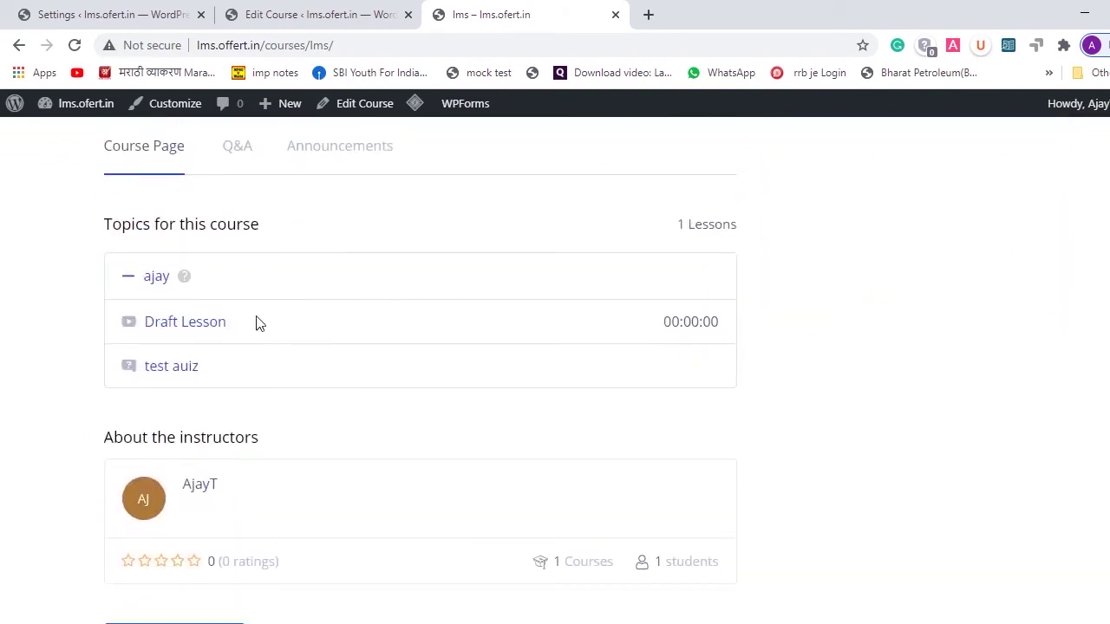
pyautogui.click(200, 322)
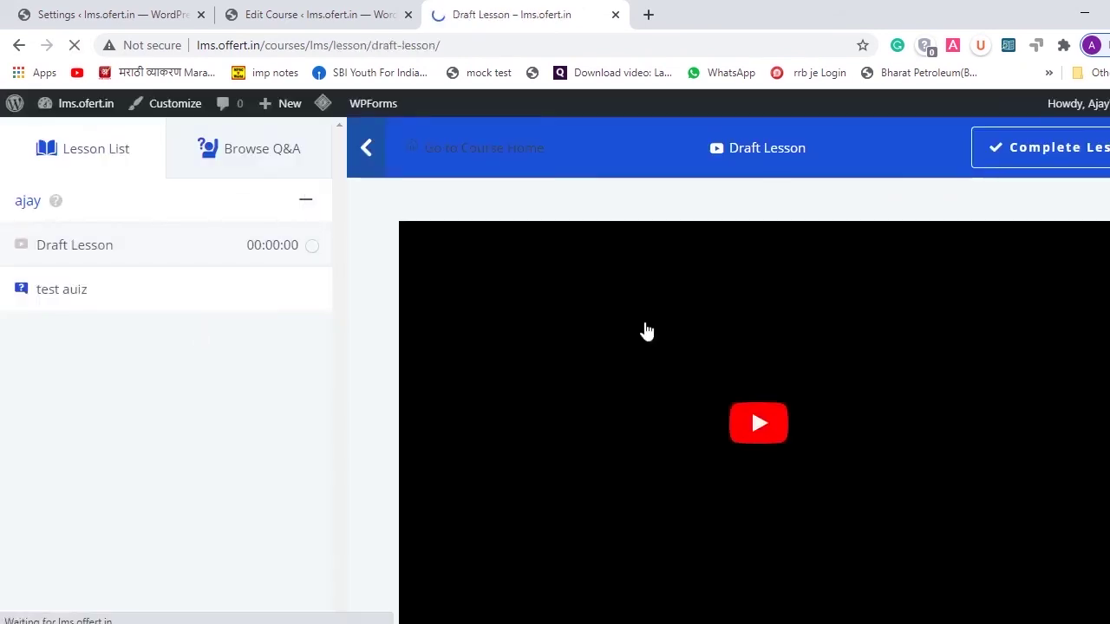
pyautogui.scroll(-2, 873, 404)
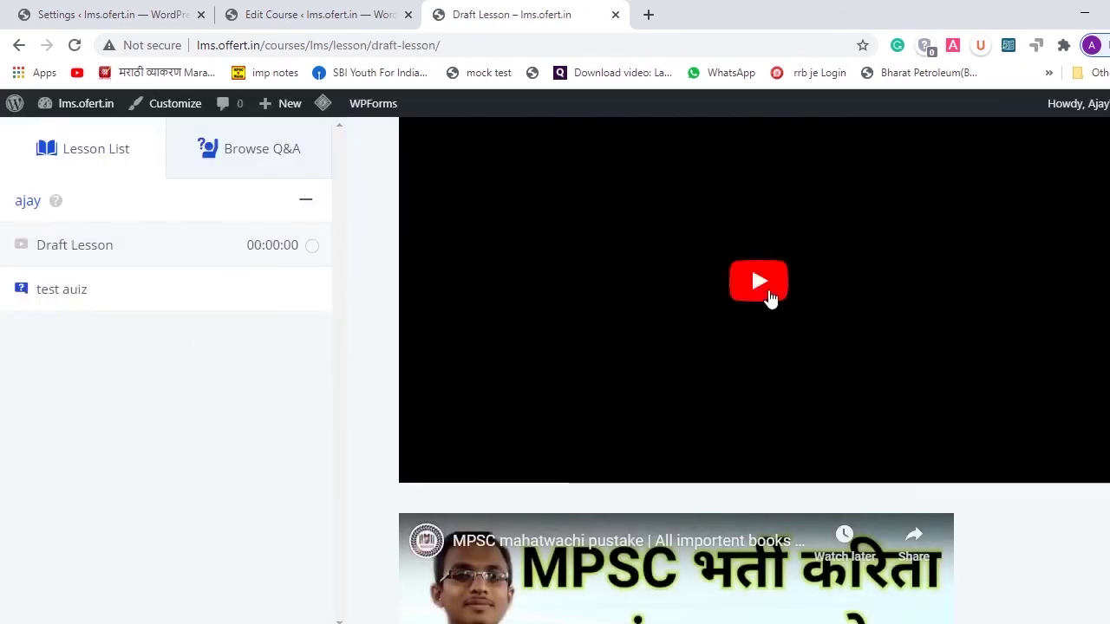
pyautogui.click(768, 292)
pyautogui.scroll(-3, 768, 290)
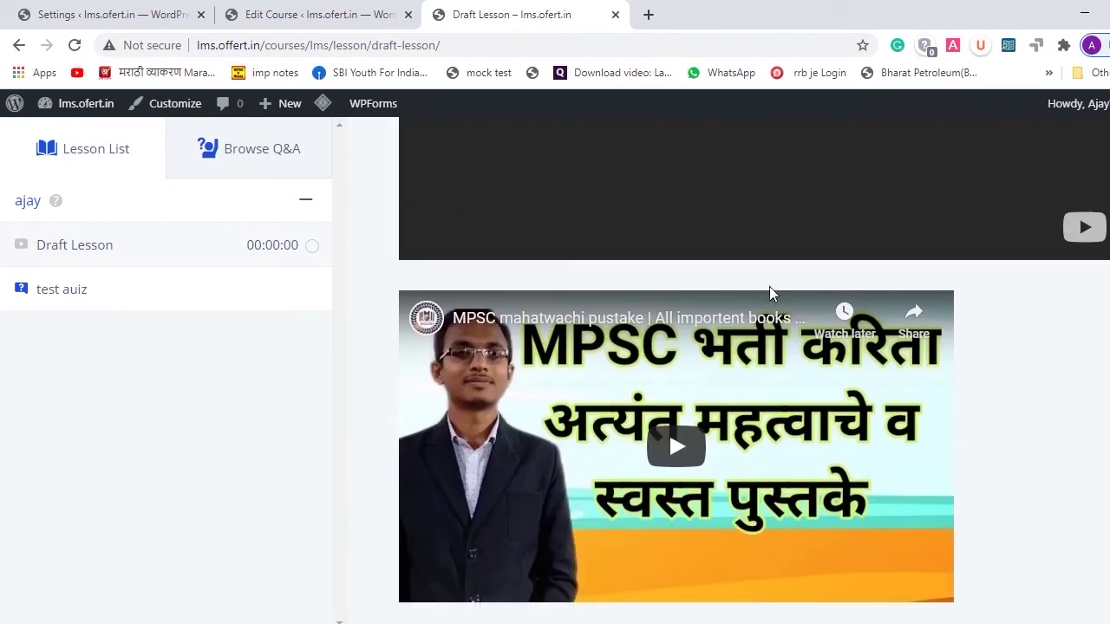
pyautogui.scroll(4, 769, 293)
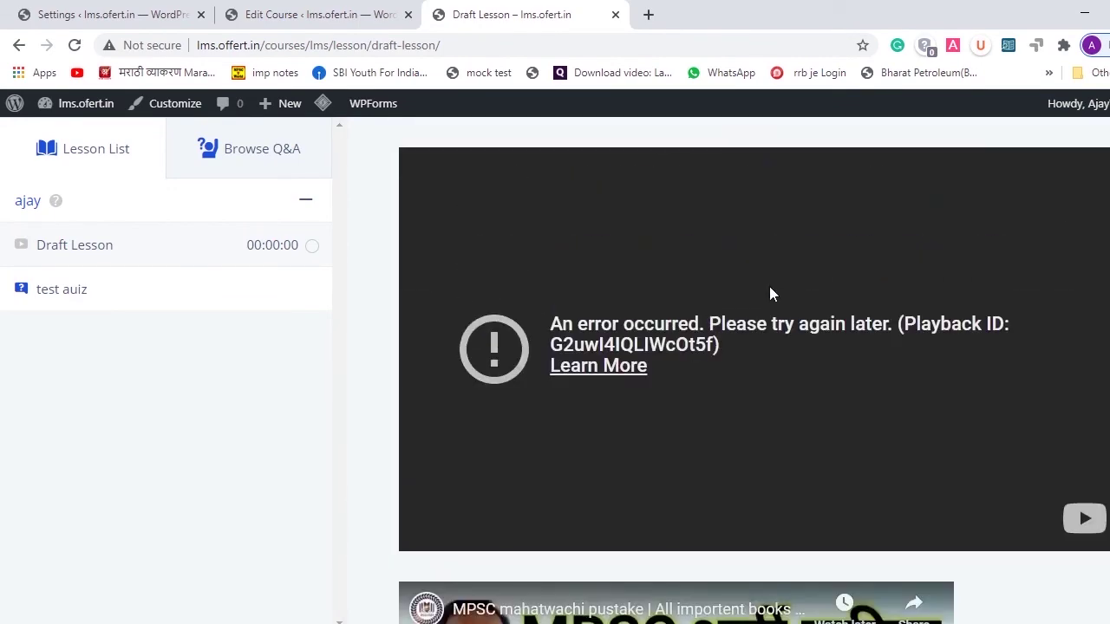
pyautogui.scroll(-1, 769, 293)
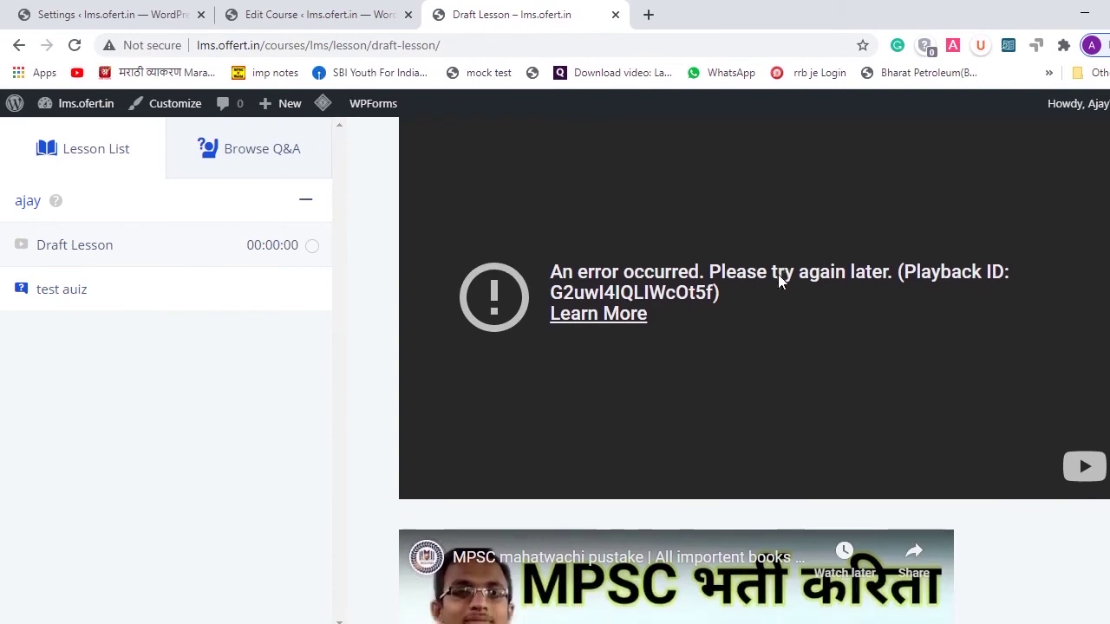
pyautogui.scroll(-3, 779, 278)
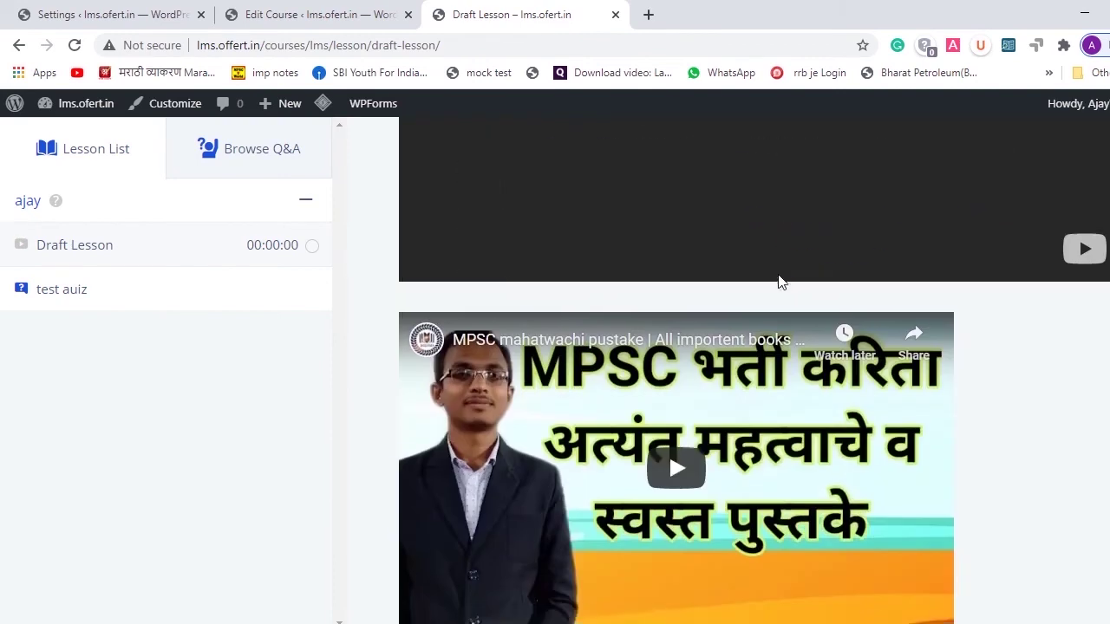
pyautogui.scroll(-1, 779, 280)
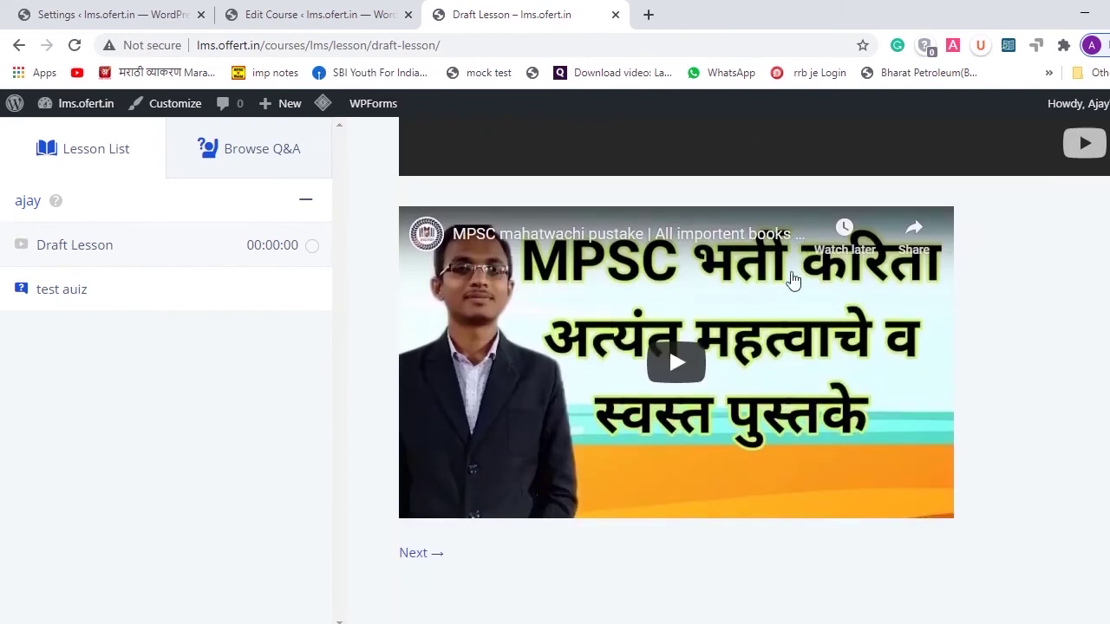
# - In the ajay topic, set the Draft Lesson's Video Source to 'Select Video Source' and update the lesson
pyautogui.click(289, 9)
pyautogui.scroll(-15, 399, 324)
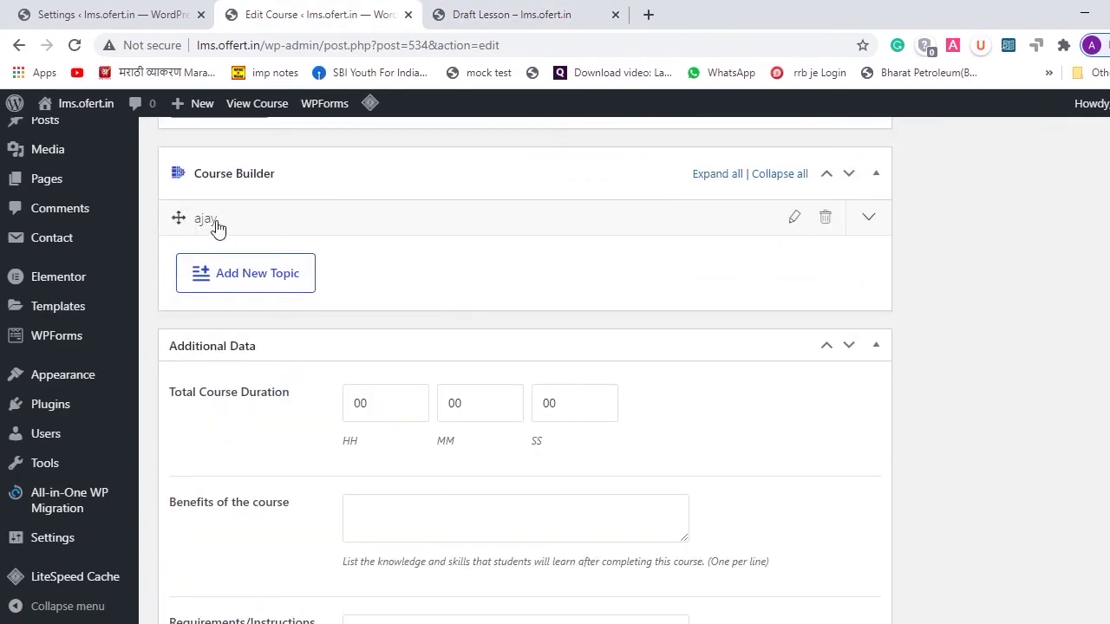
pyautogui.click(217, 227)
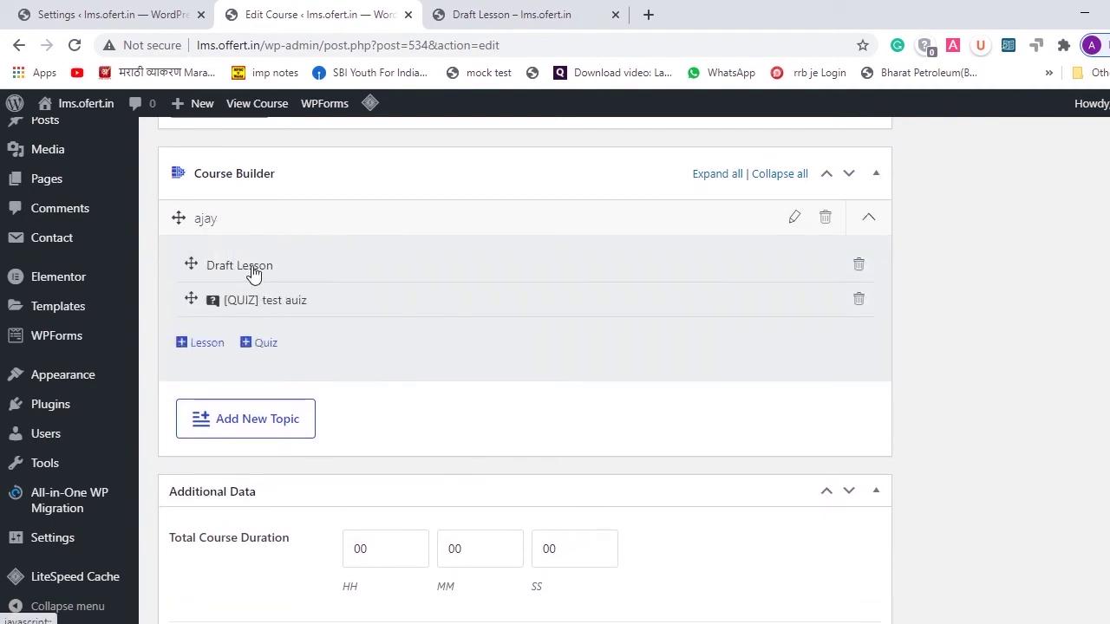
pyautogui.click(253, 271)
pyautogui.scroll(-1, 494, 438)
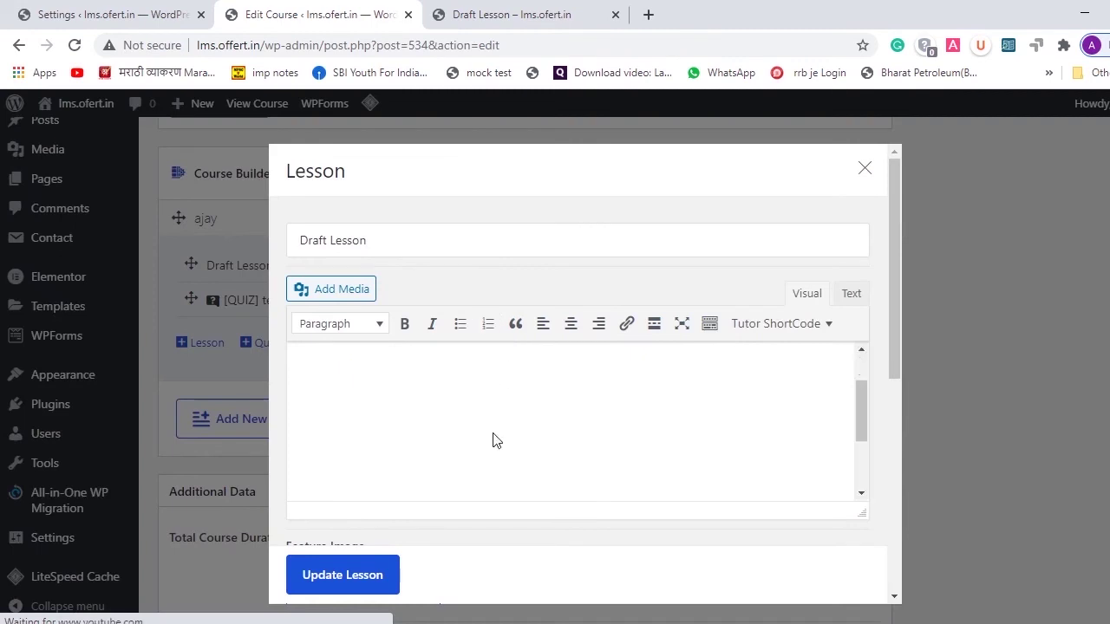
pyautogui.scroll(-2, 497, 527)
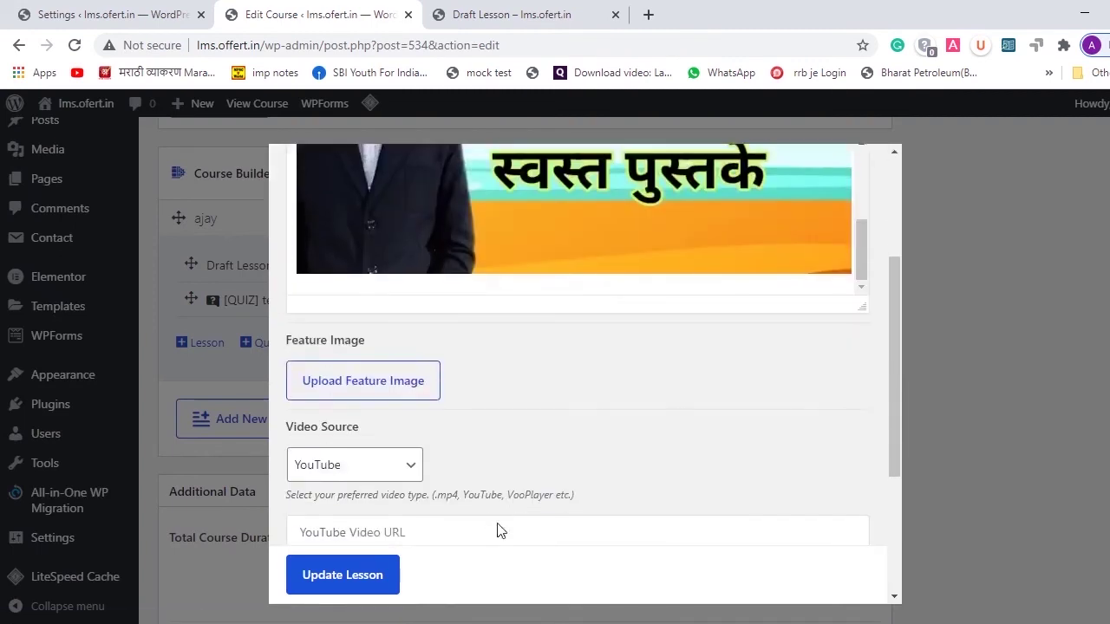
pyautogui.scroll(-2, 391, 433)
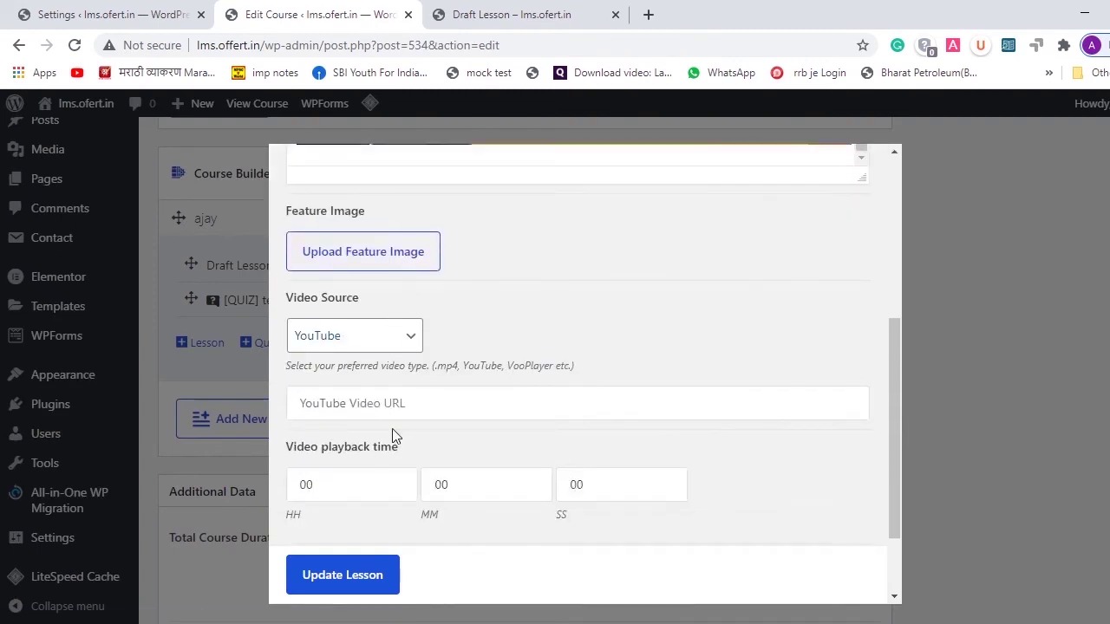
pyautogui.click(407, 345)
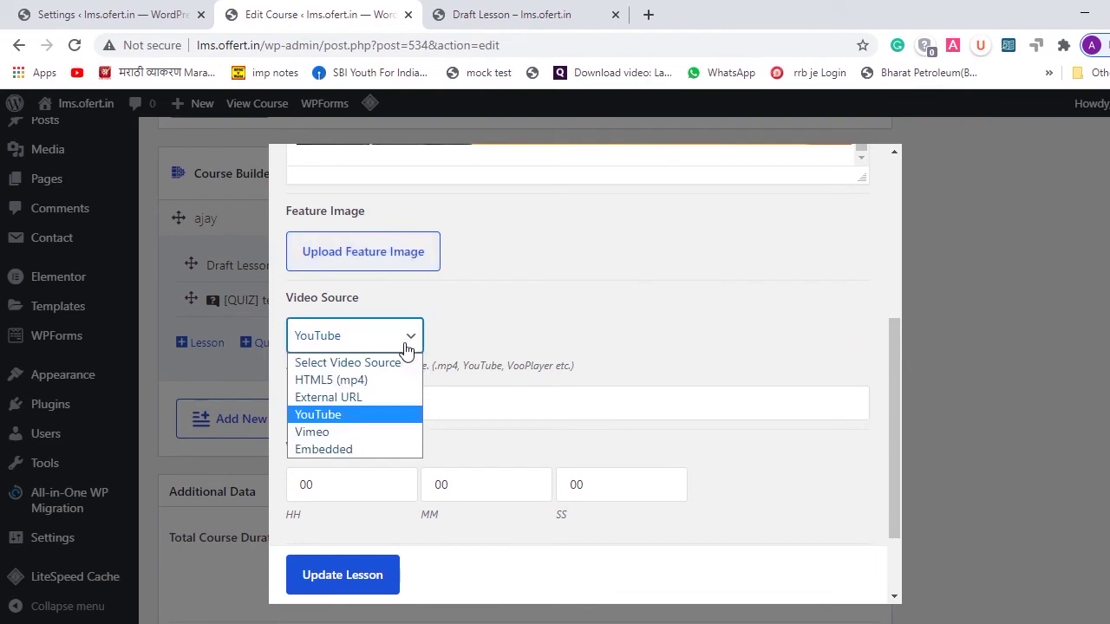
pyautogui.click(361, 364)
pyautogui.click(336, 575)
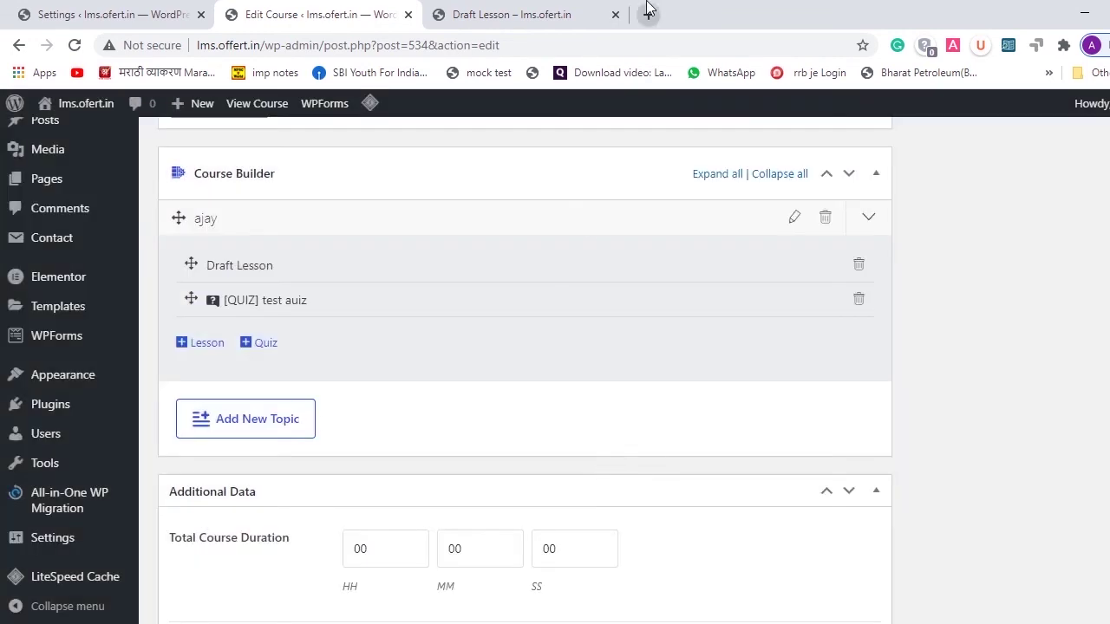
pyautogui.click(561, 14)
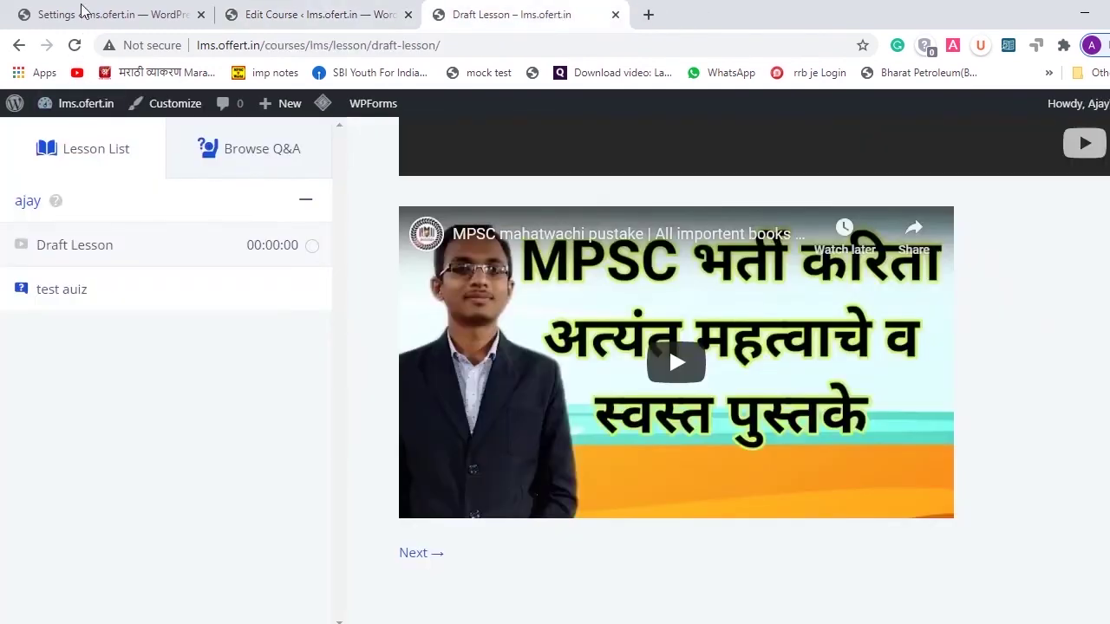
# - Reload the Draft Lesson page and play the embedded MPSC YouTube video
pyautogui.click(75, 47)
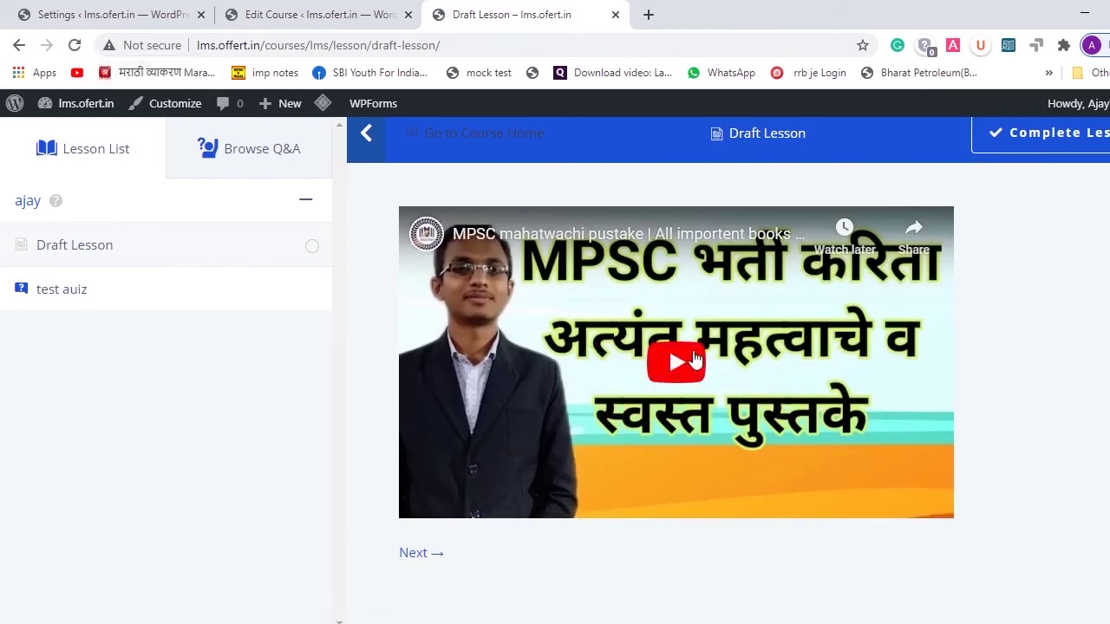
pyautogui.click(669, 371)
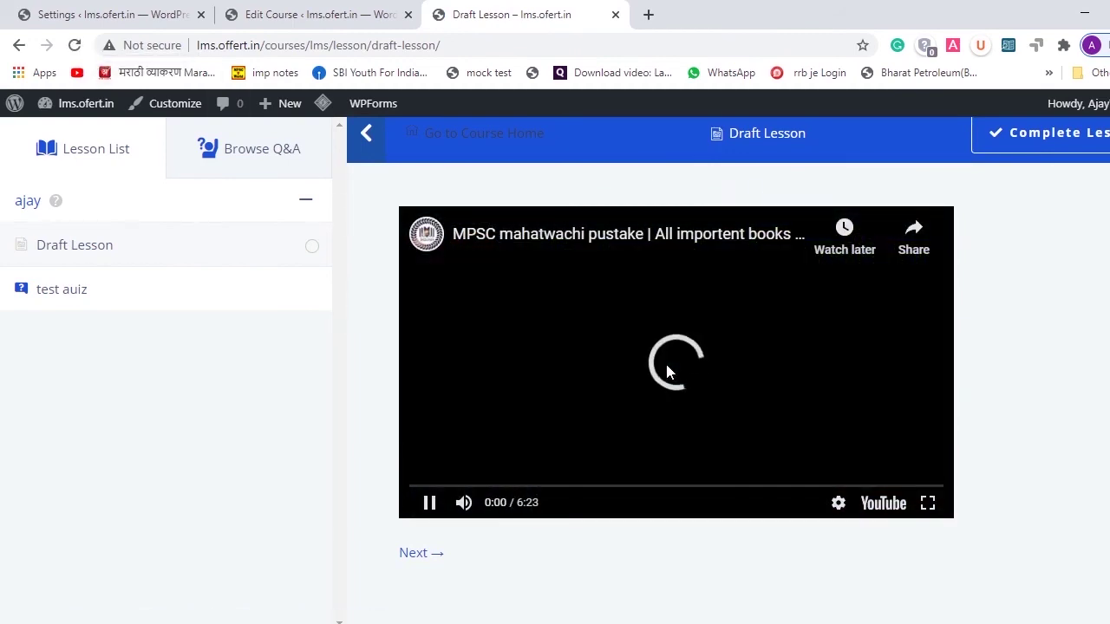
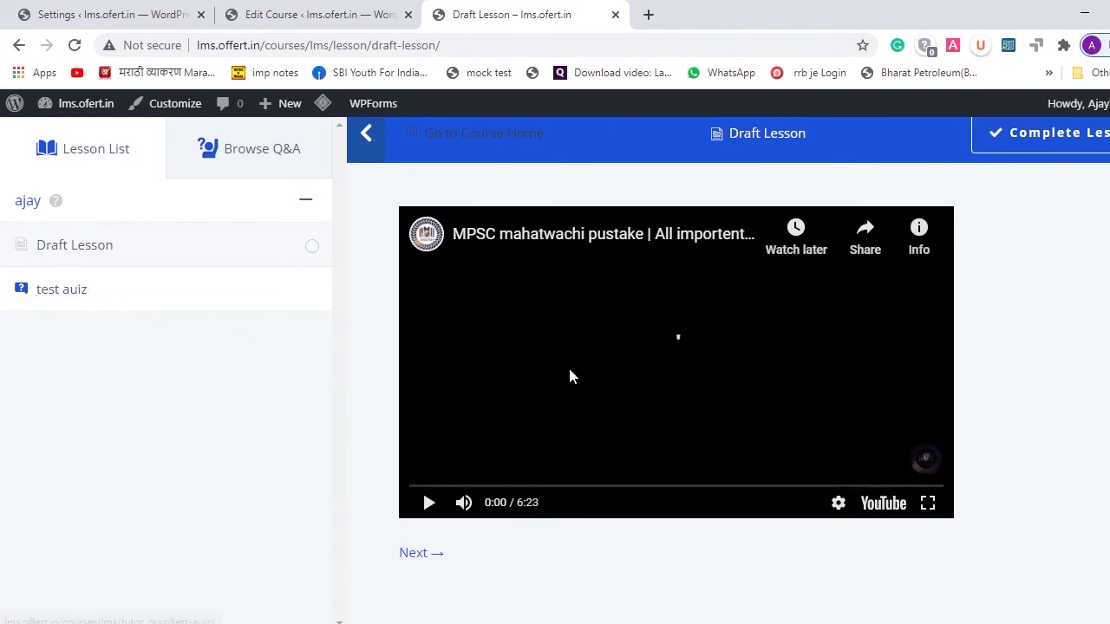
# - Take the test auiz quiz, answer AJAJA for Question 1, and submit it
pyautogui.click(48, 289)
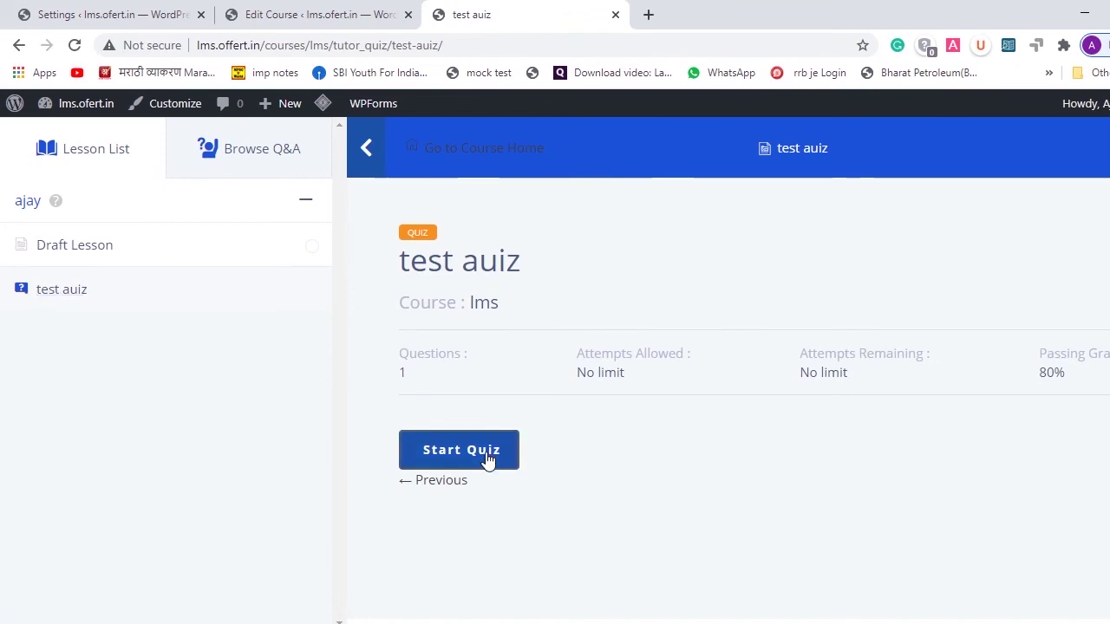
pyautogui.click(488, 460)
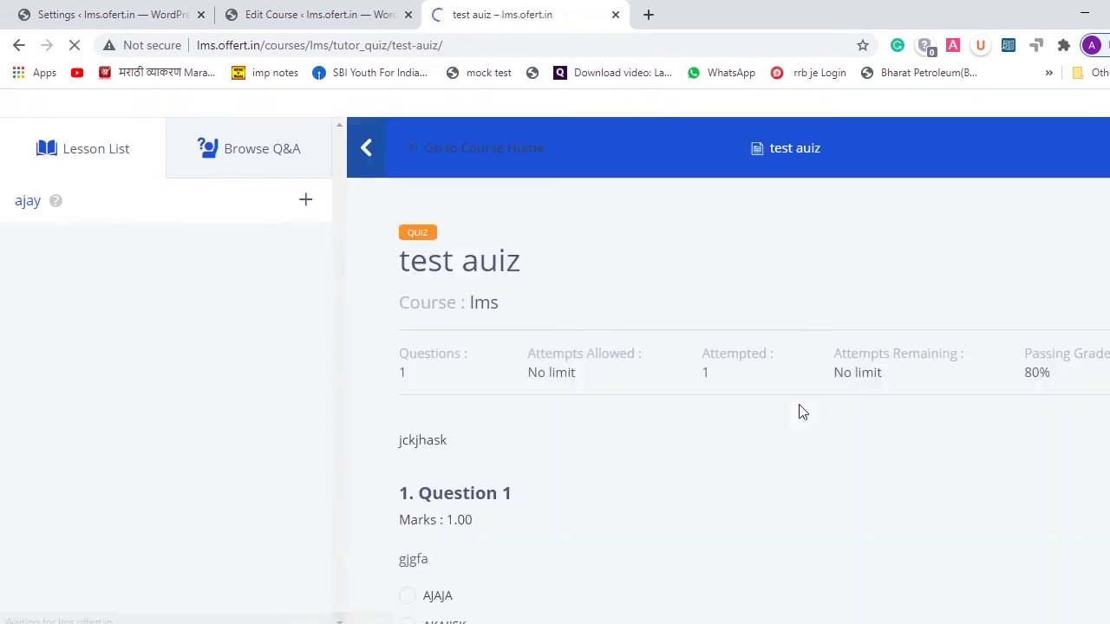
pyautogui.scroll(-2, 799, 412)
pyautogui.scroll(-1, 799, 412)
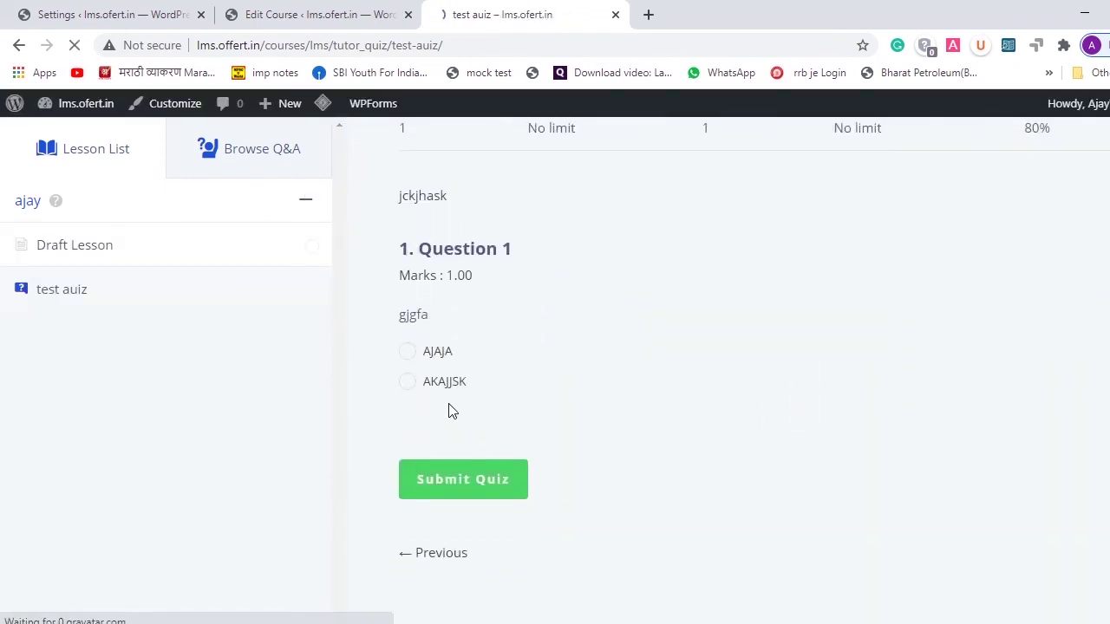
pyautogui.click(408, 353)
pyautogui.click(441, 493)
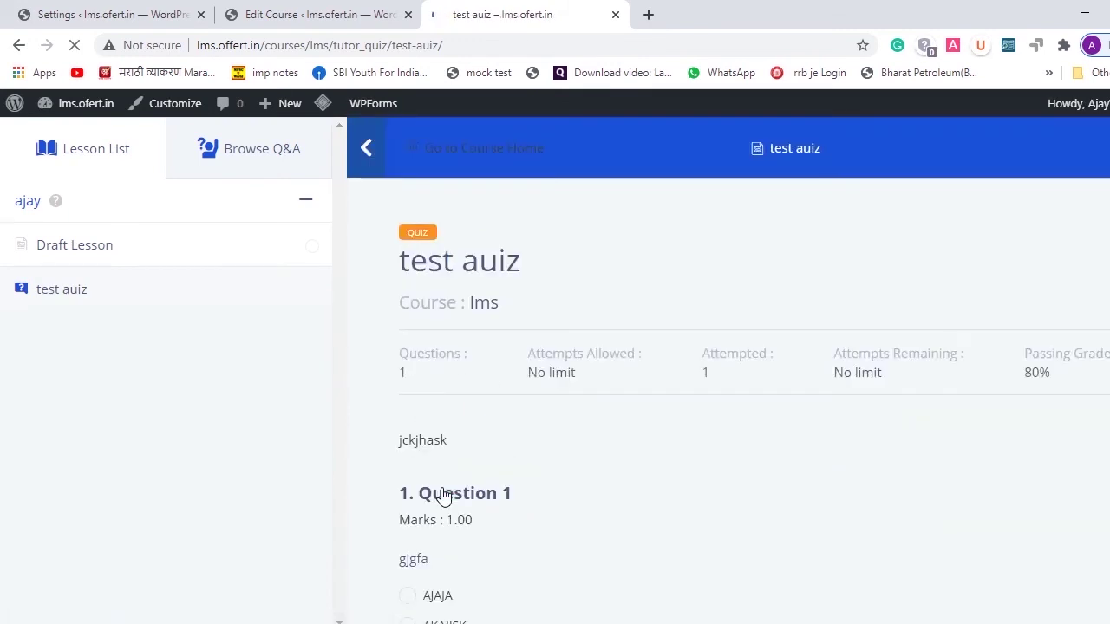
pyautogui.scroll(-3, 768, 347)
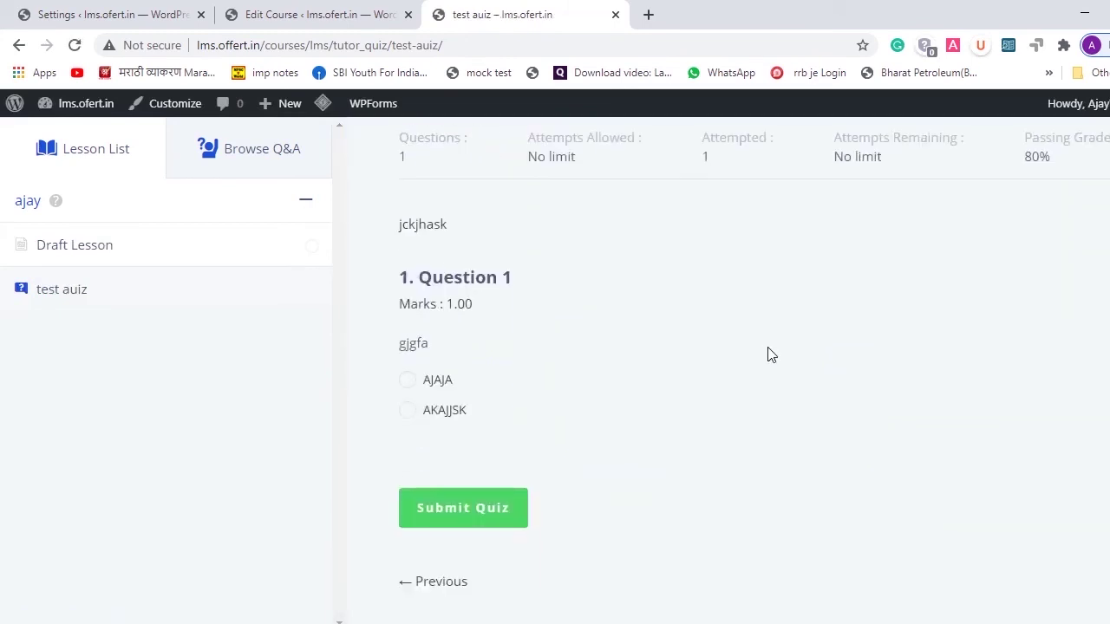
pyautogui.scroll(3, 768, 354)
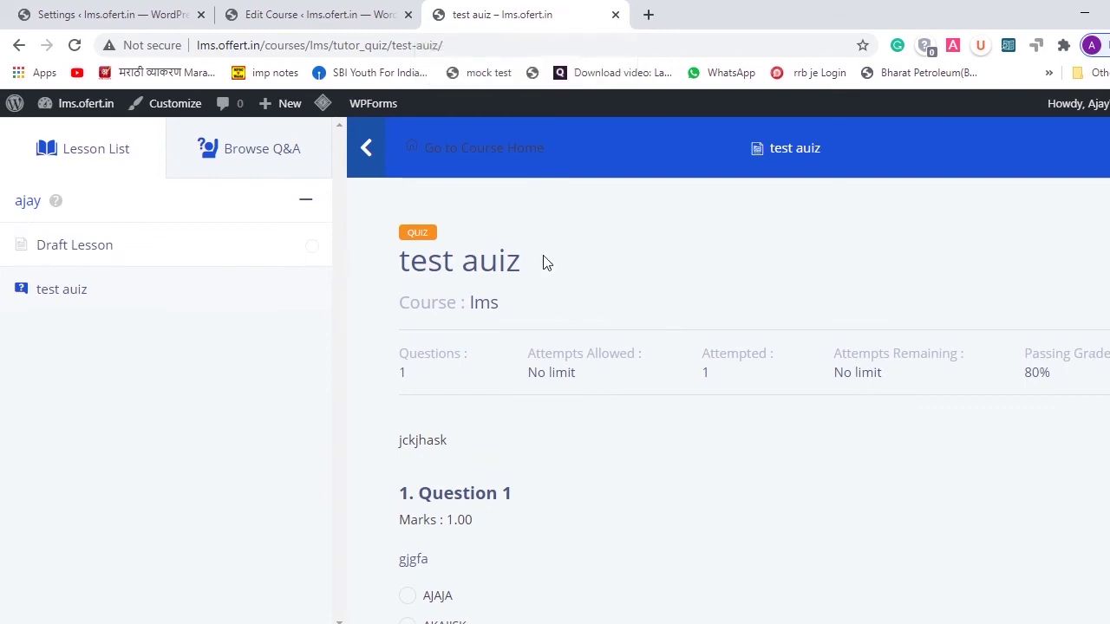
# - From the course editor's admin, search Add New Plugins for woocommerce, then install and activate it
pyautogui.click(297, 9)
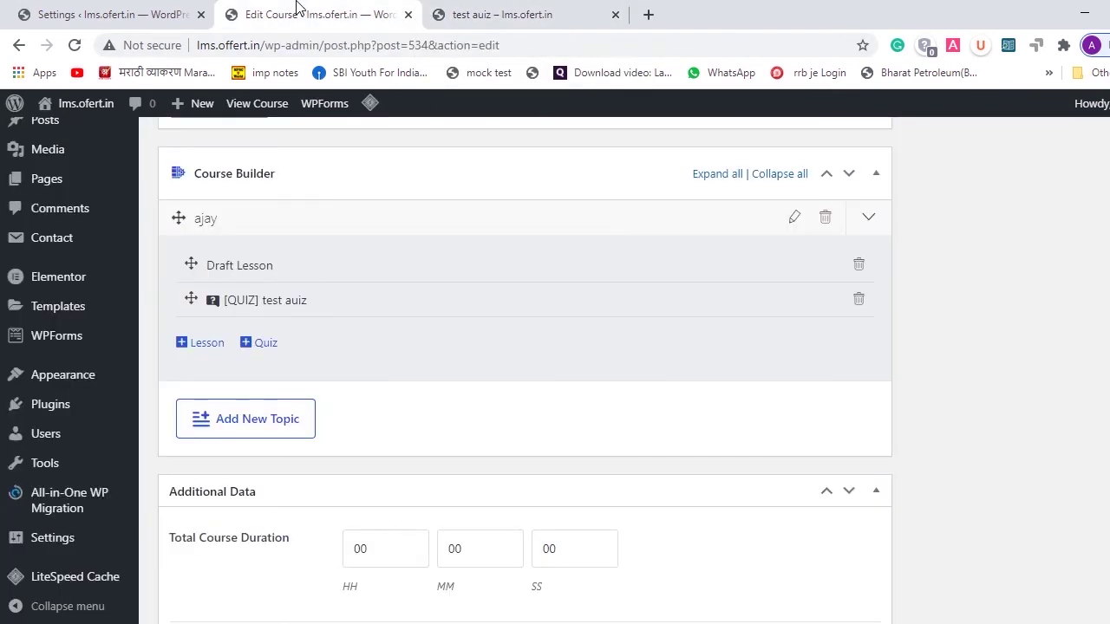
pyautogui.scroll(-2, 788, 439)
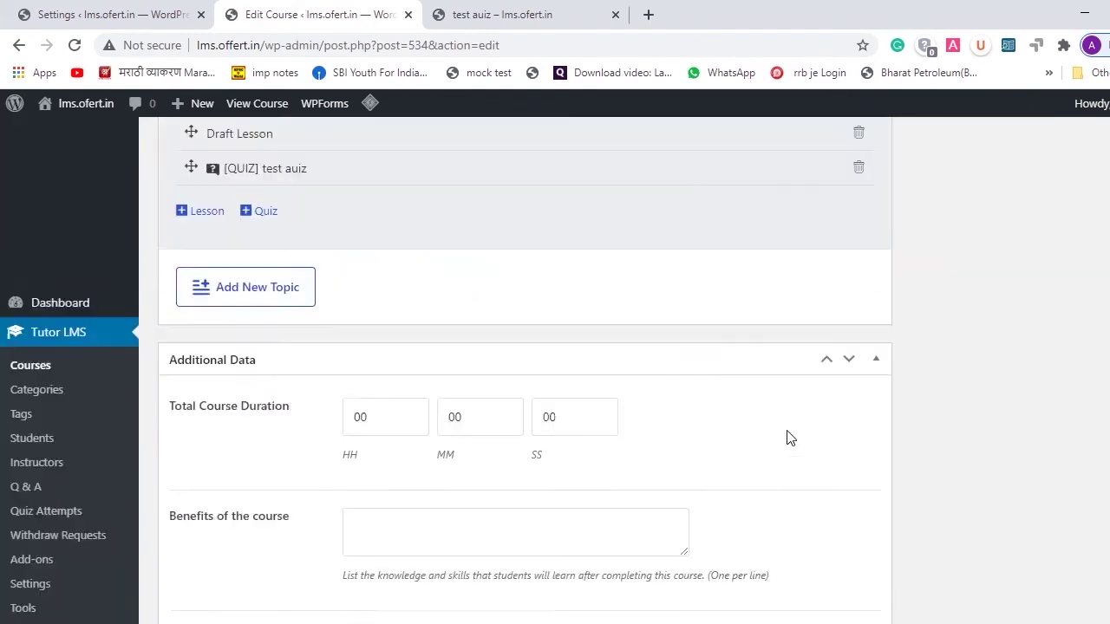
pyautogui.scroll(8, 788, 434)
pyautogui.scroll(4, 789, 431)
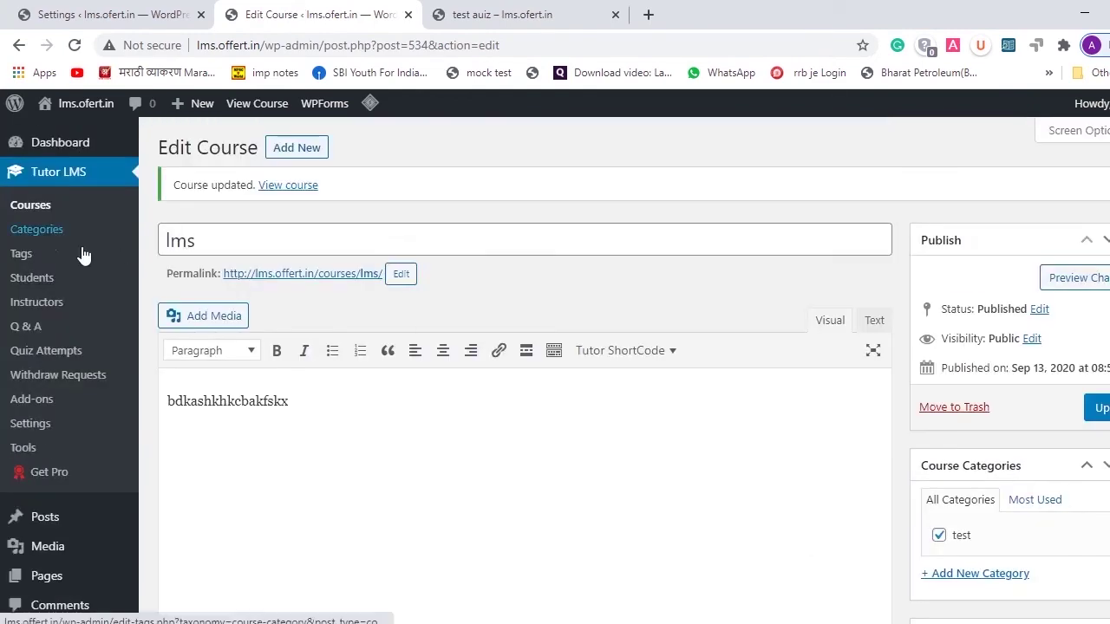
pyautogui.scroll(-3, 26, 518)
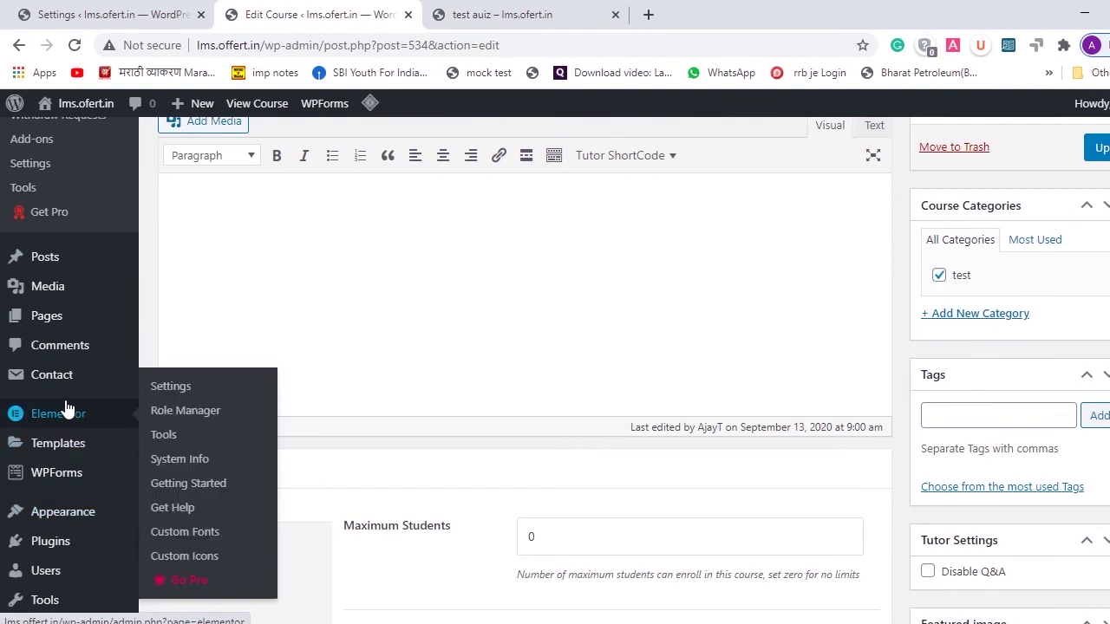
pyautogui.moveTo(60, 545)
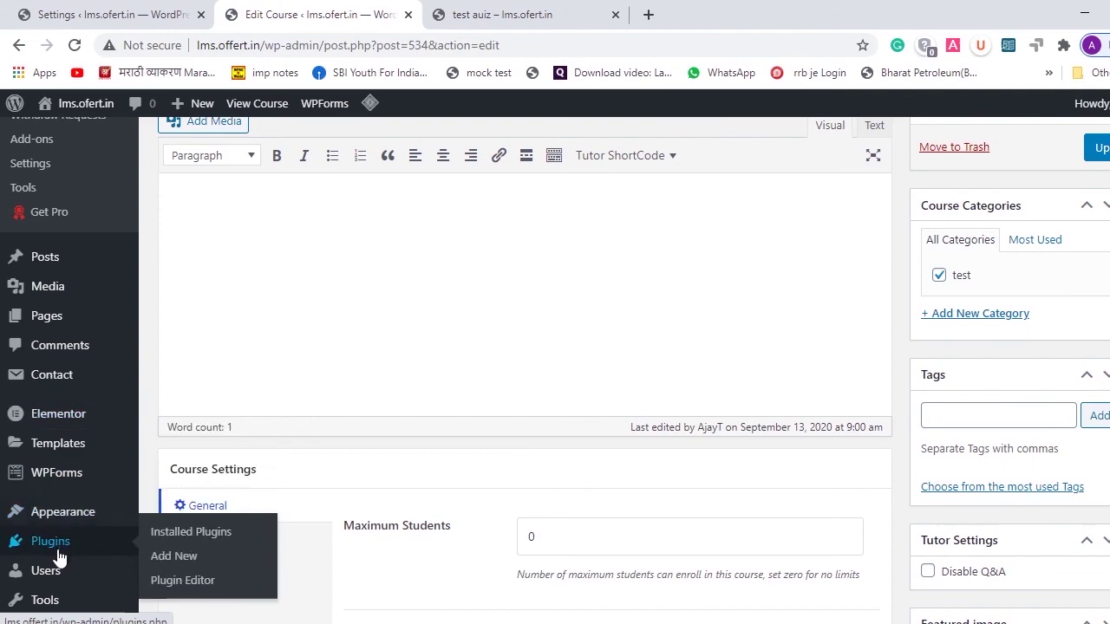
pyautogui.click(189, 537)
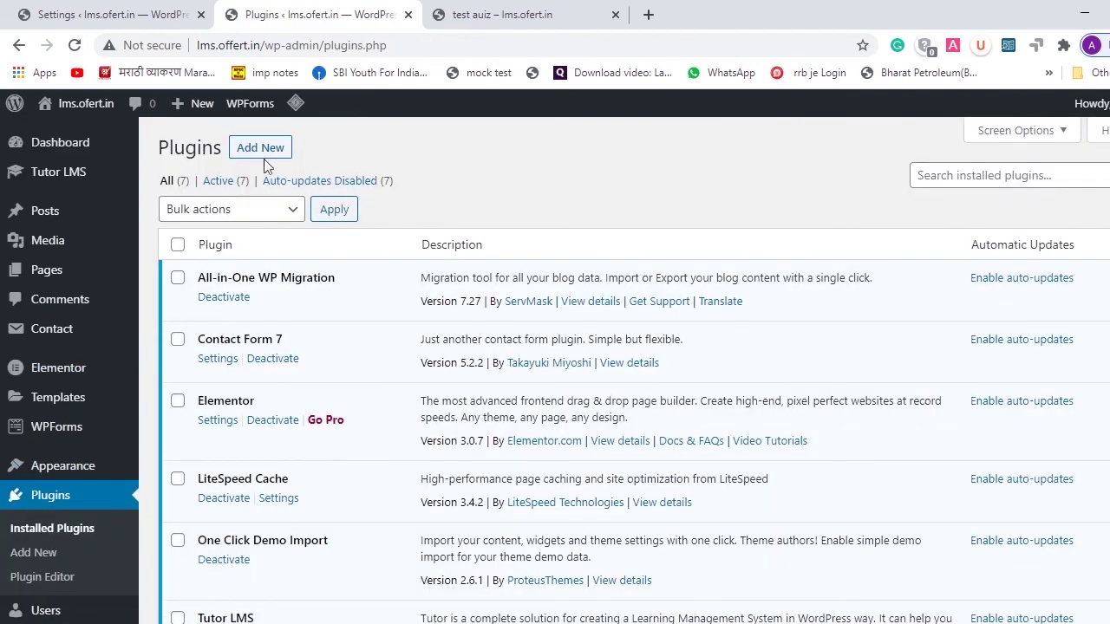
pyautogui.click(262, 150)
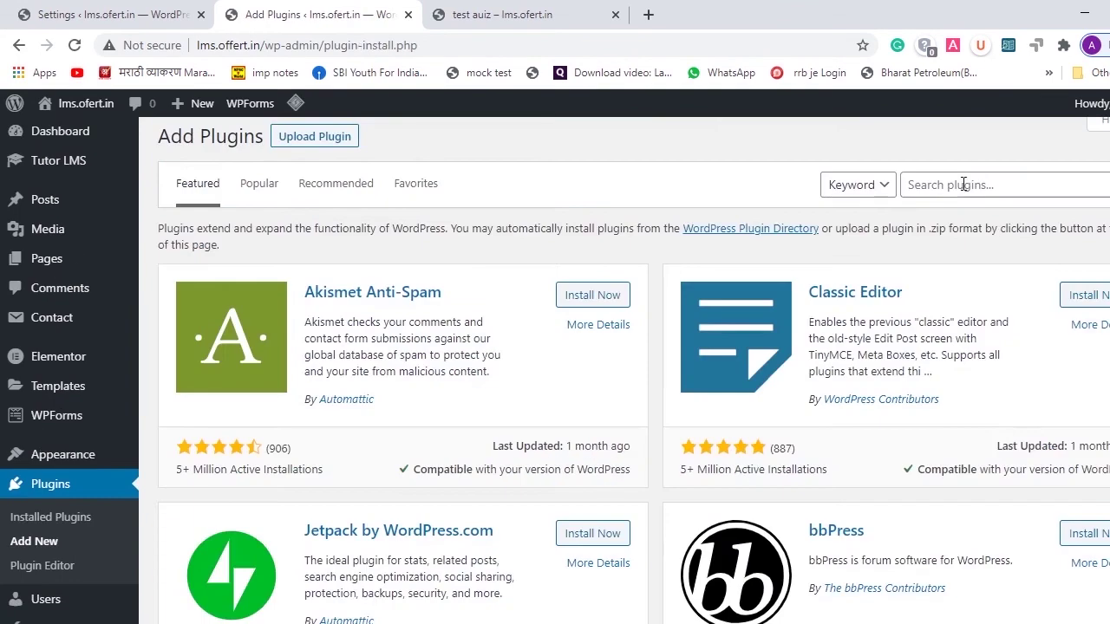
pyautogui.click(959, 189)
pyautogui.write('wo')
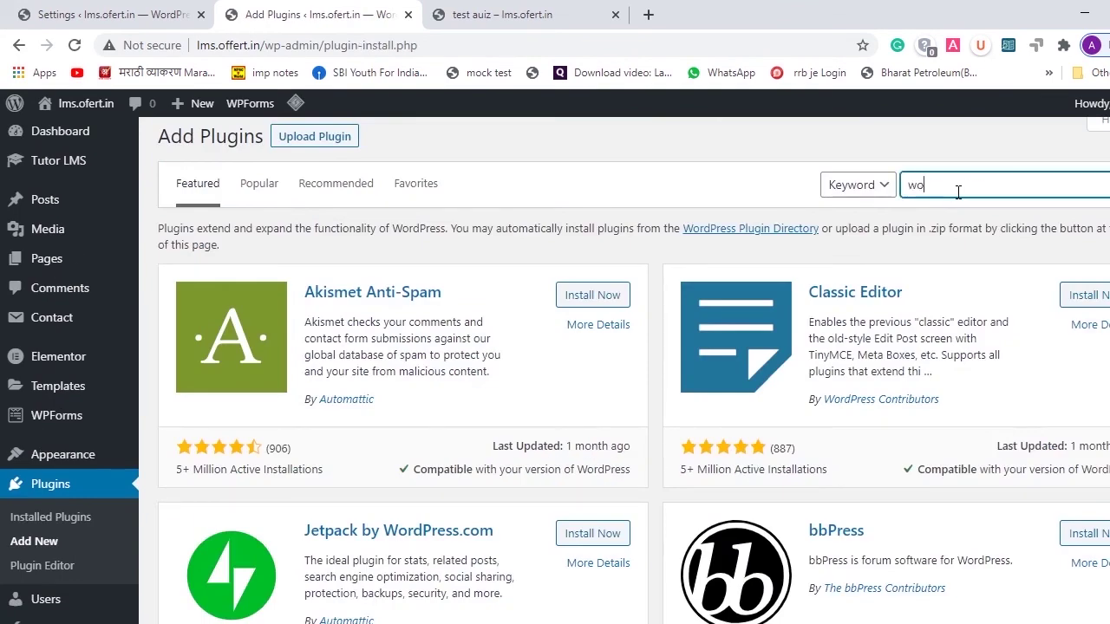
pyautogui.write('ocommerce')
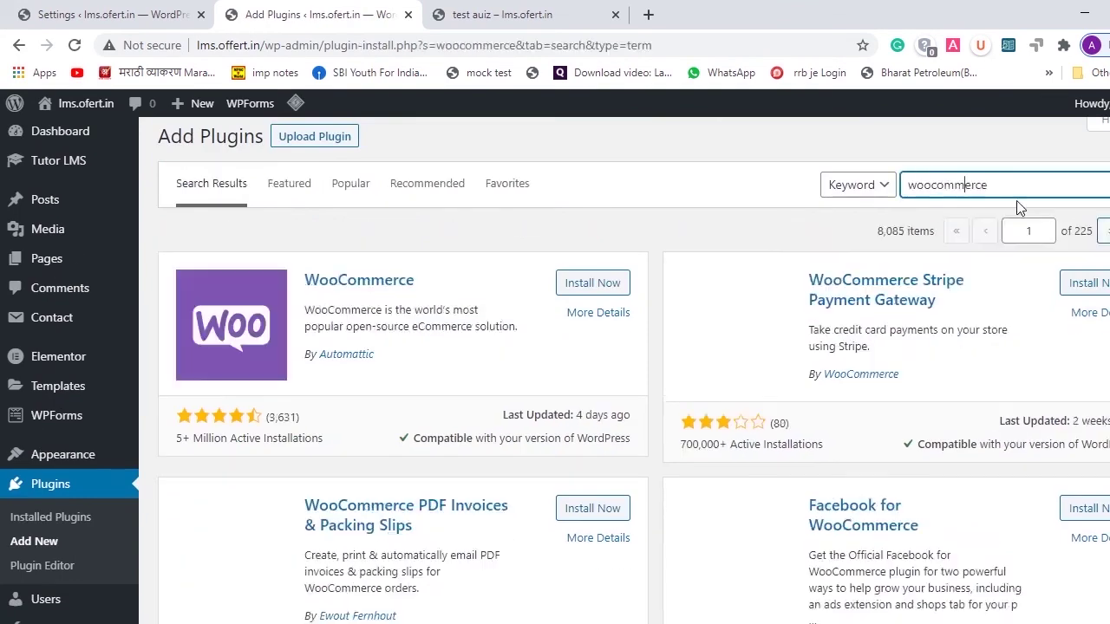
pyautogui.click(593, 286)
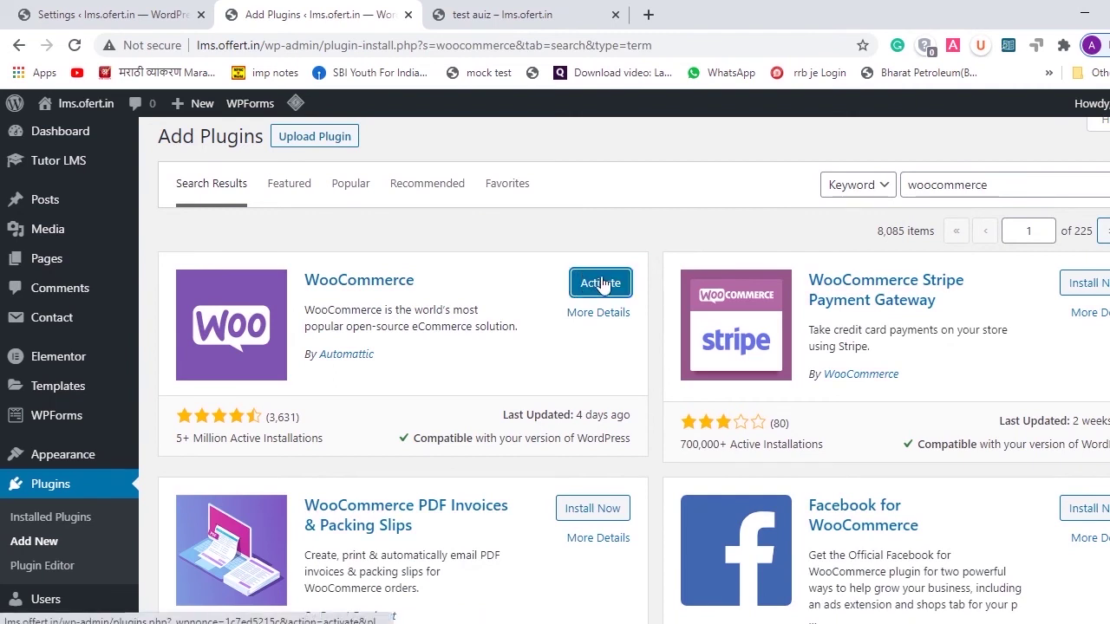
pyautogui.click(601, 285)
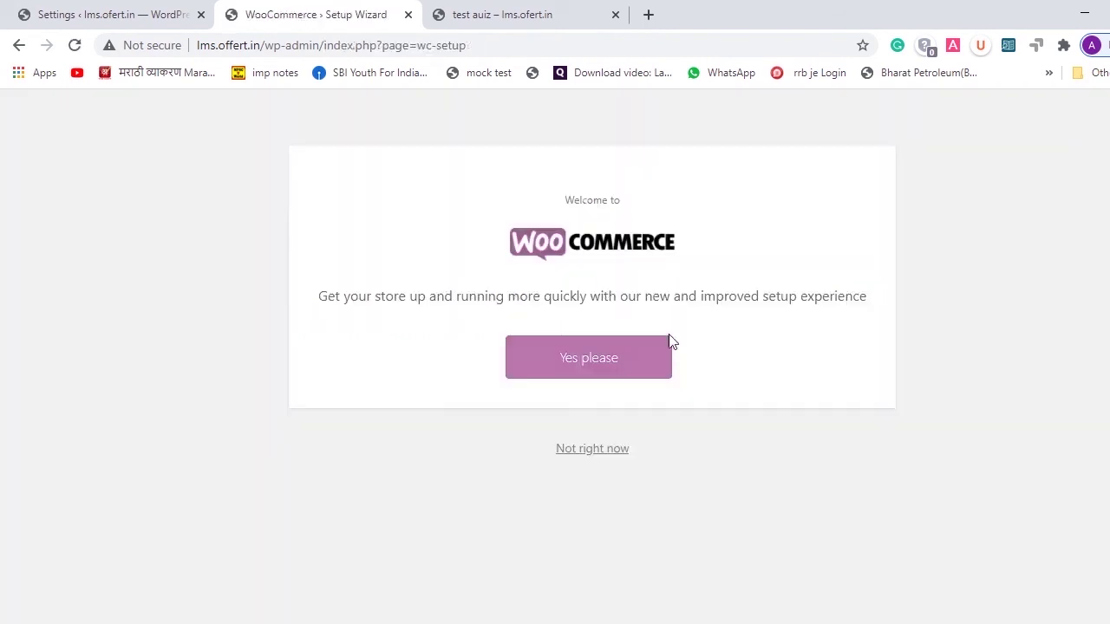
# - Accept guided setup, fill in both store address lines, and set the location to India — Maharashtra
pyautogui.click(595, 364)
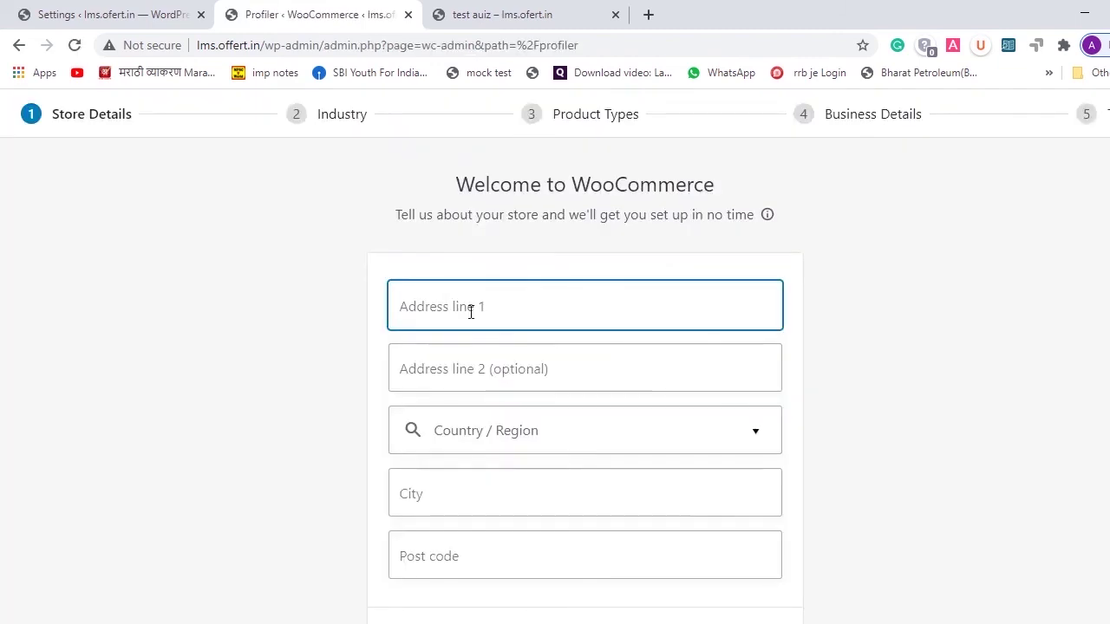
pyautogui.write('cghkHCKZXHBK')
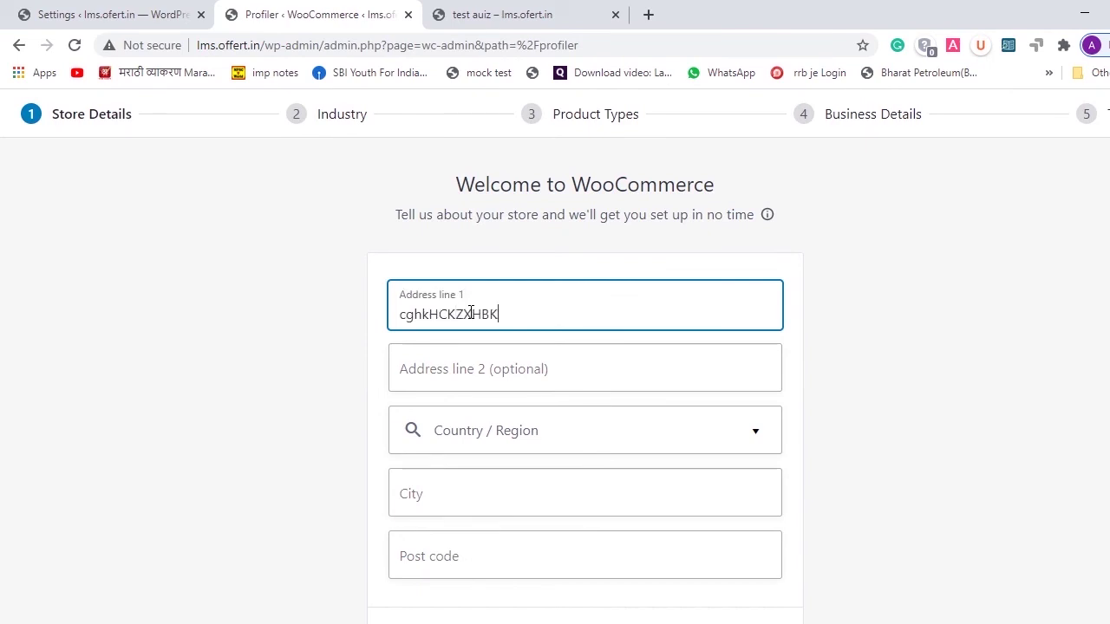
pyautogui.click(467, 373)
pyautogui.write('hZCBZN CM')
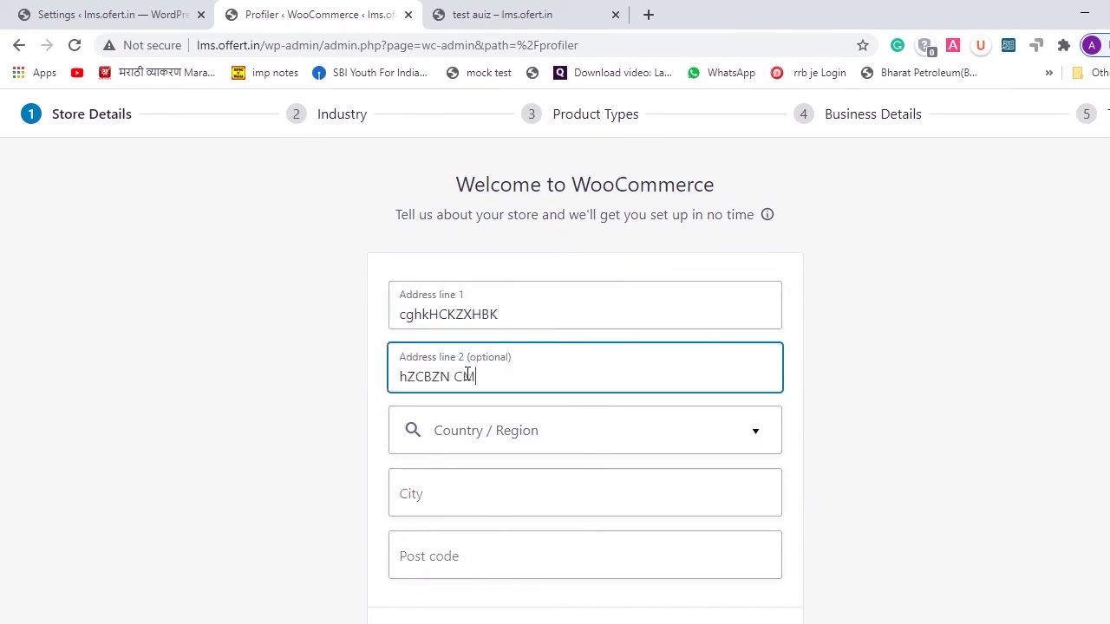
pyautogui.click(558, 446)
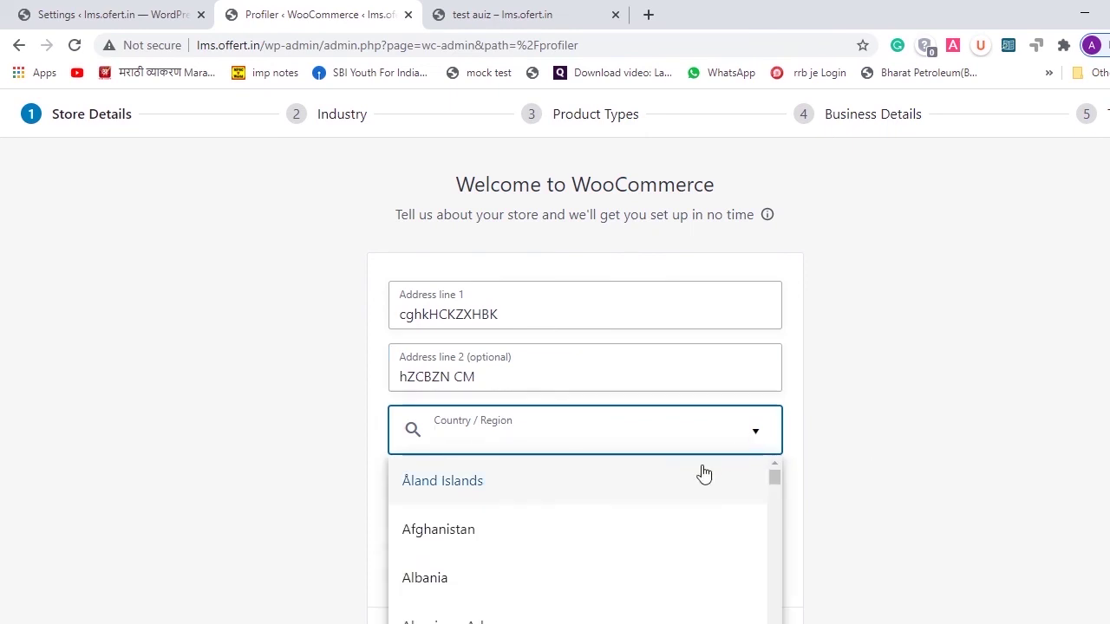
pyautogui.write('in')
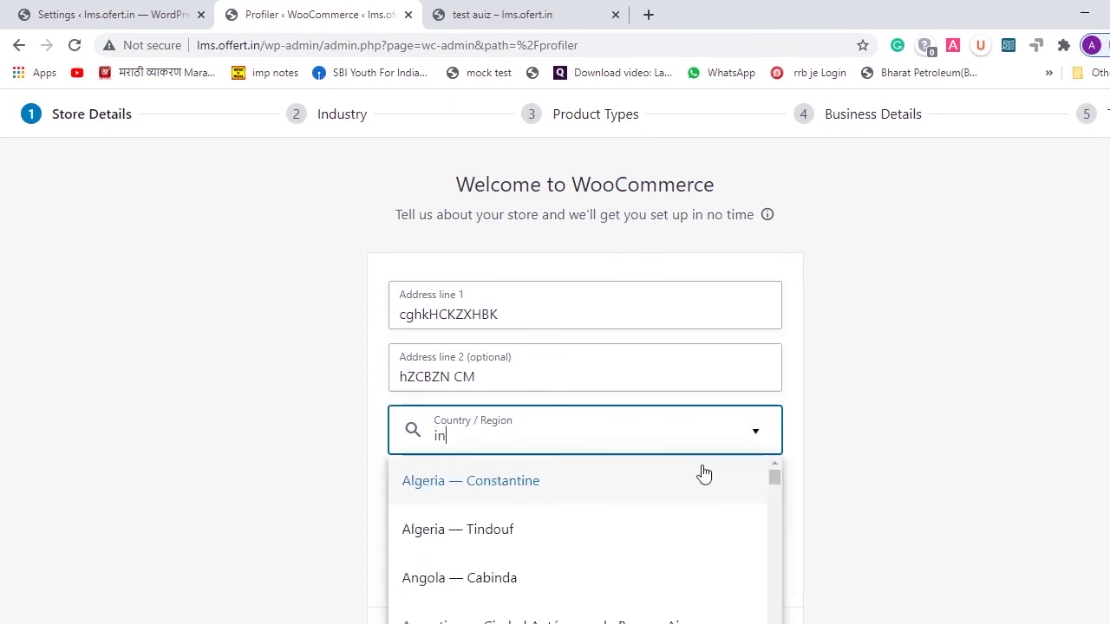
pyautogui.write('d')
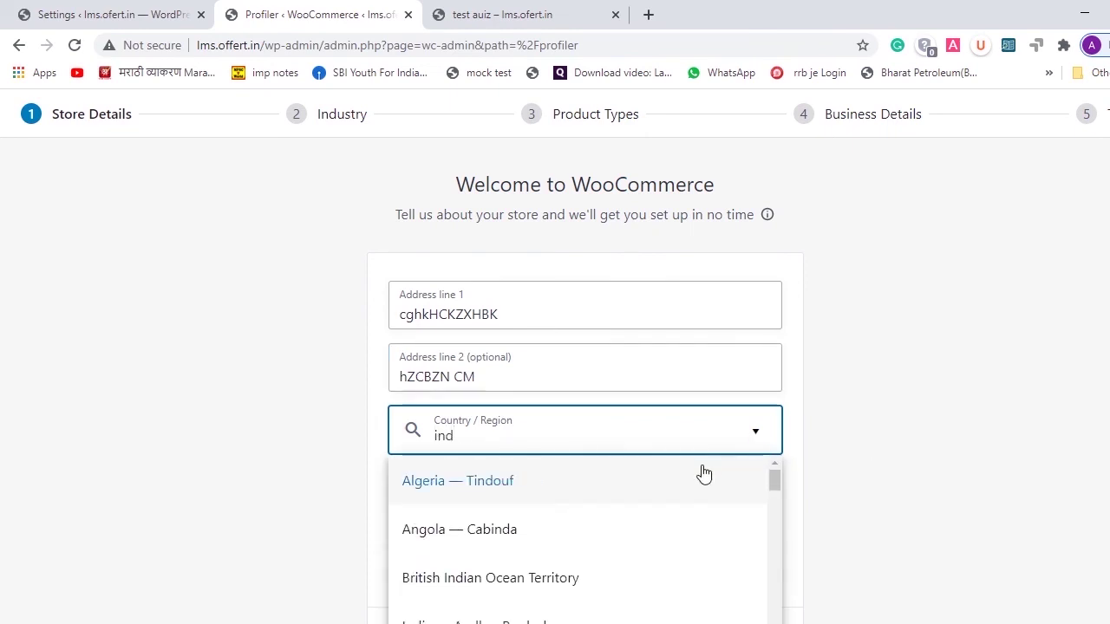
pyautogui.write('ia')
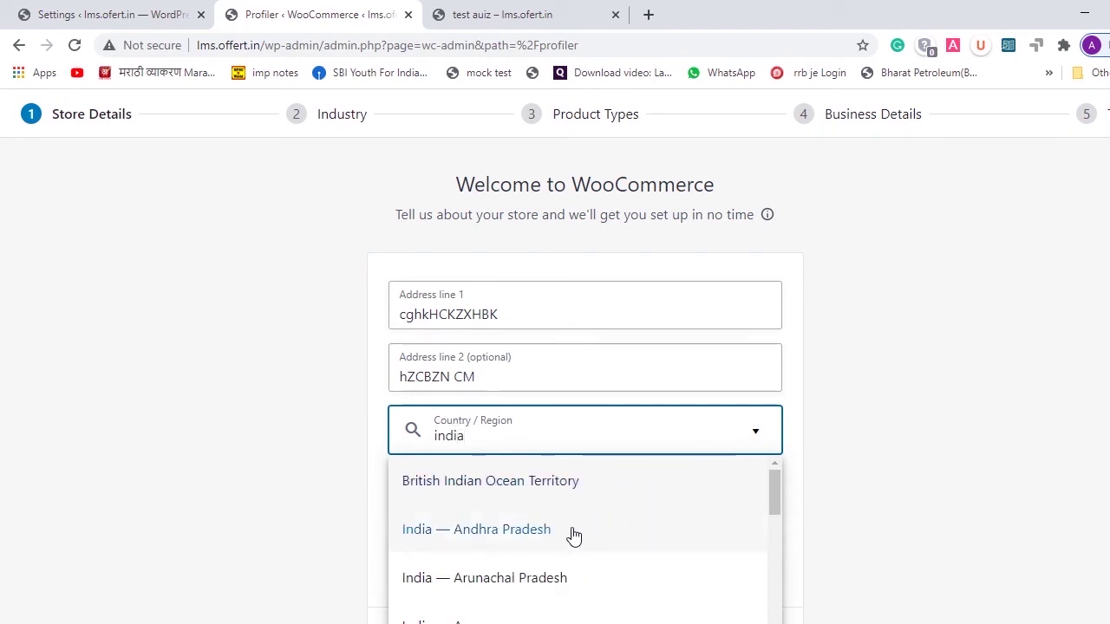
pyautogui.hotkey('ctrl', 'a')
pyautogui.write('maha')
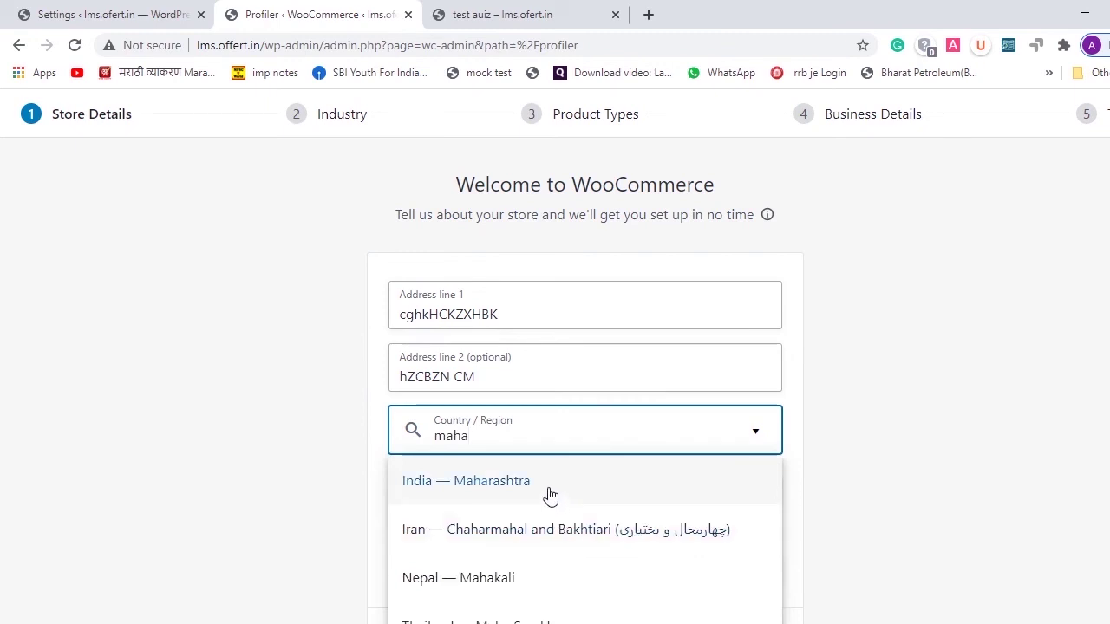
pyautogui.click(549, 487)
# - Set the city to Amravati, enter the post code, submit the address, and decline usage tracking
pyautogui.scroll(-1, 642, 491)
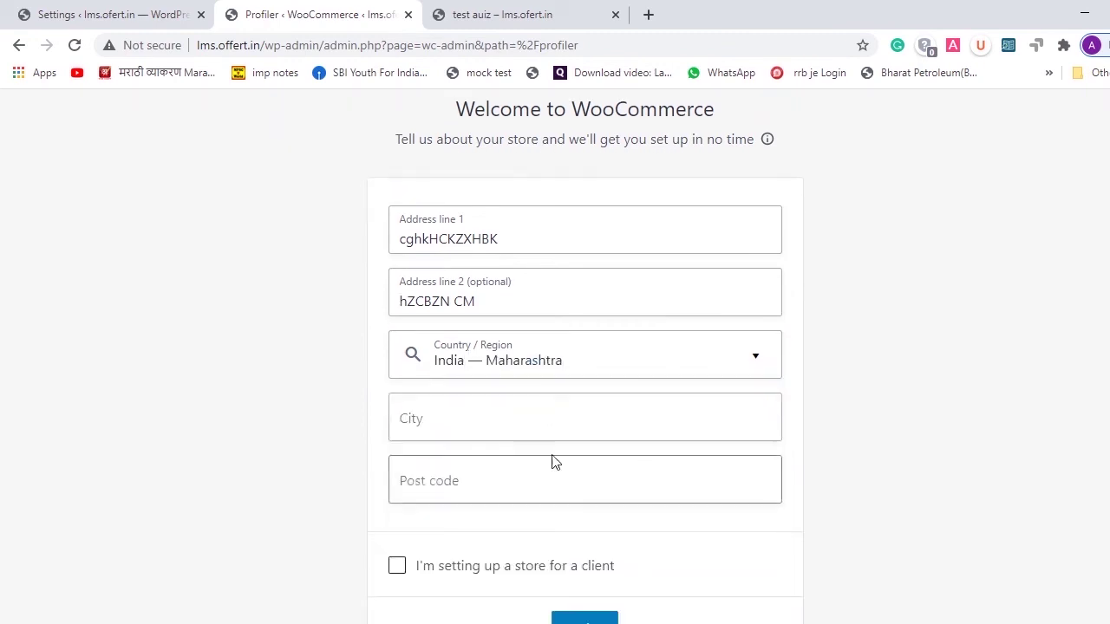
pyautogui.click(521, 413)
pyautogui.click(515, 471)
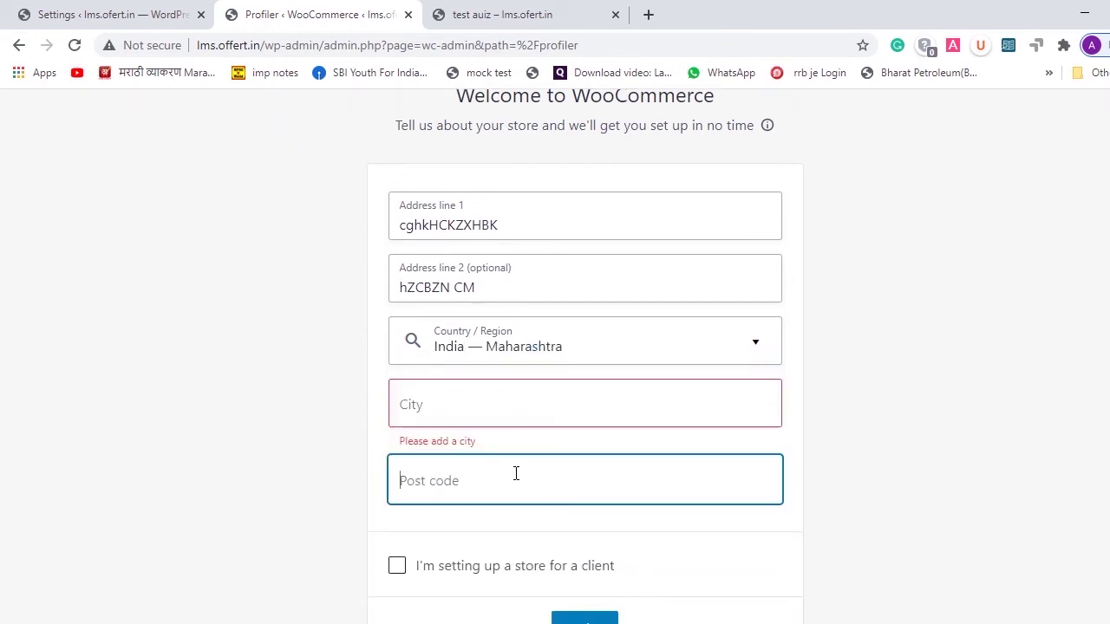
pyautogui.click(485, 397)
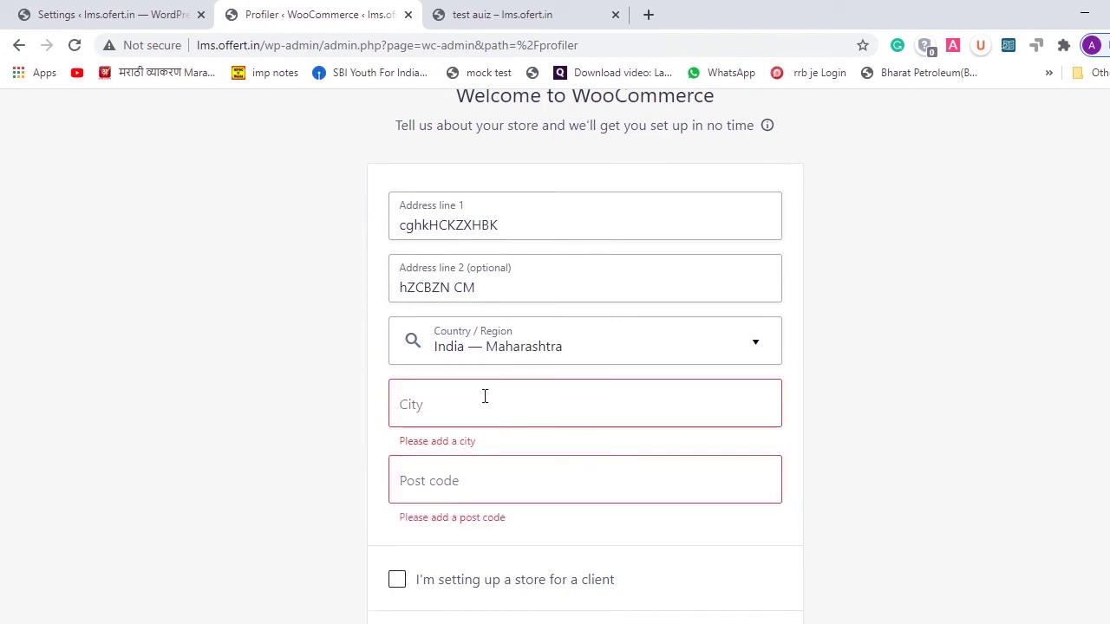
pyautogui.write('Amravati')
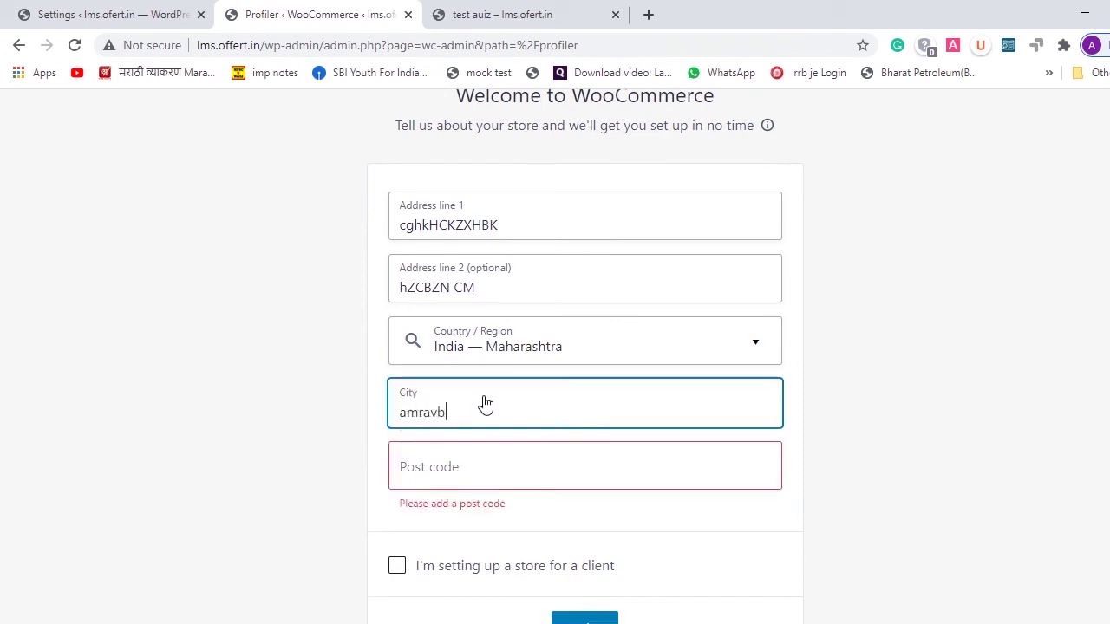
pyautogui.click(476, 470)
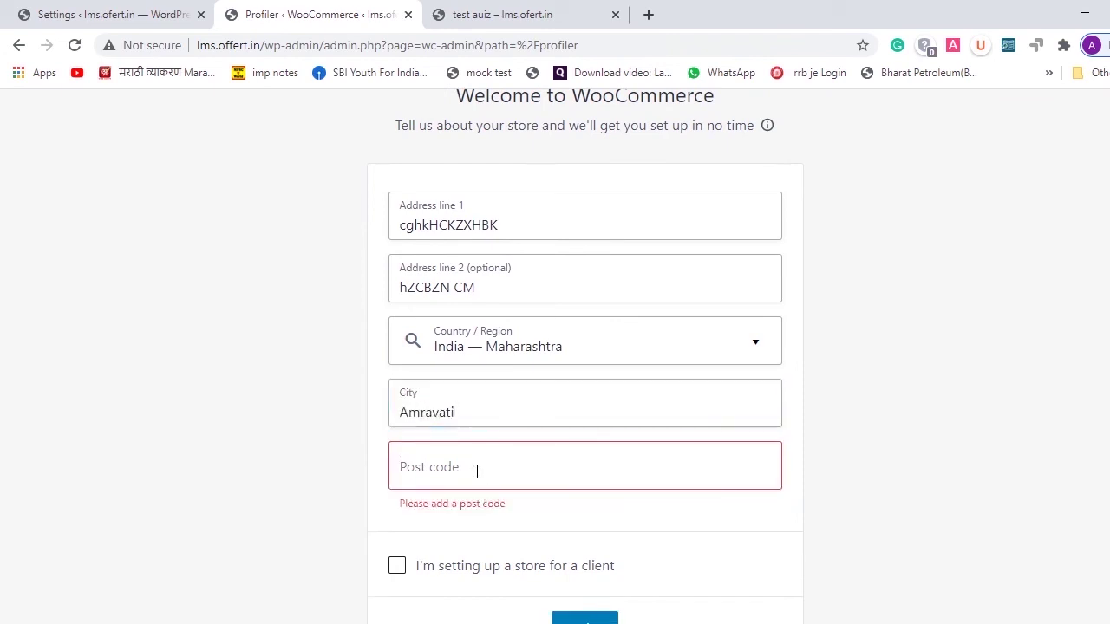
pyautogui.click(476, 471)
pyautogui.write('4444444')
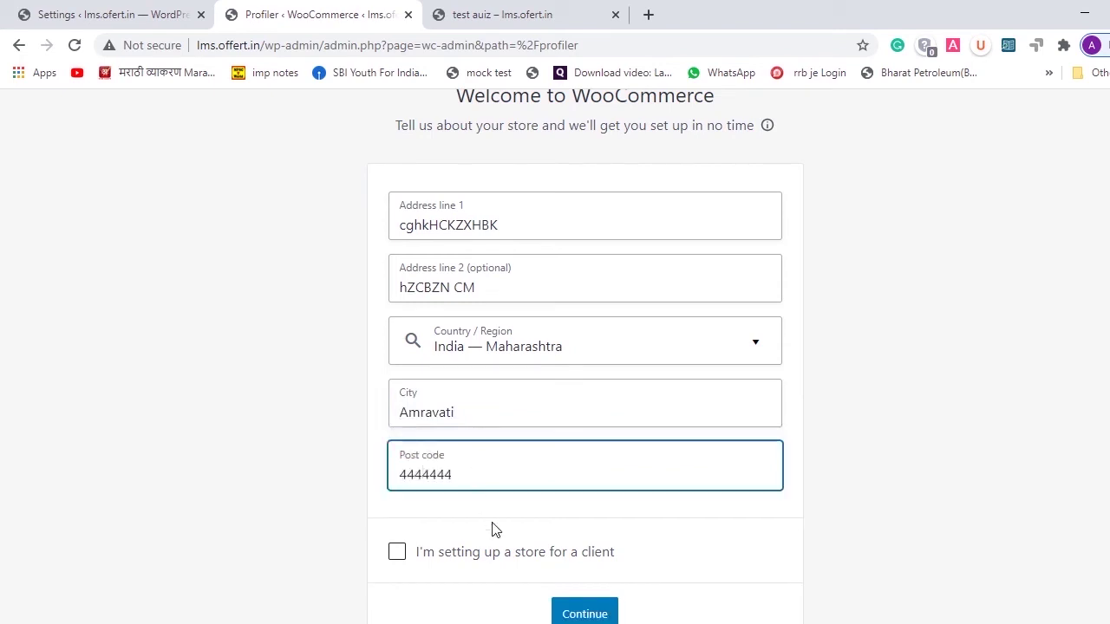
pyautogui.scroll(-1, 586, 598)
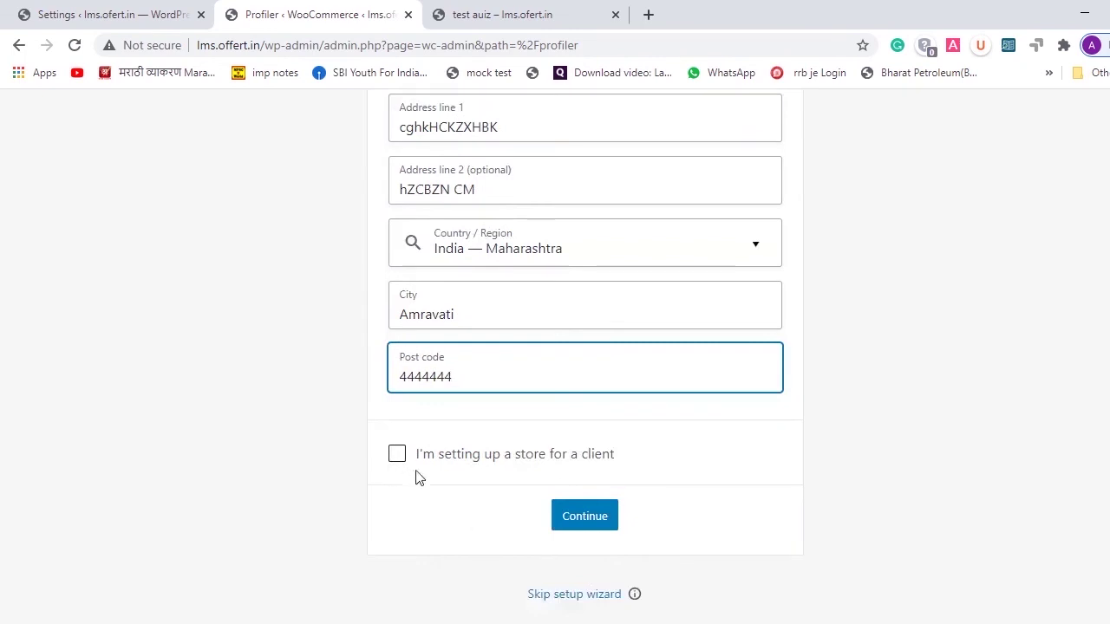
pyautogui.click(575, 520)
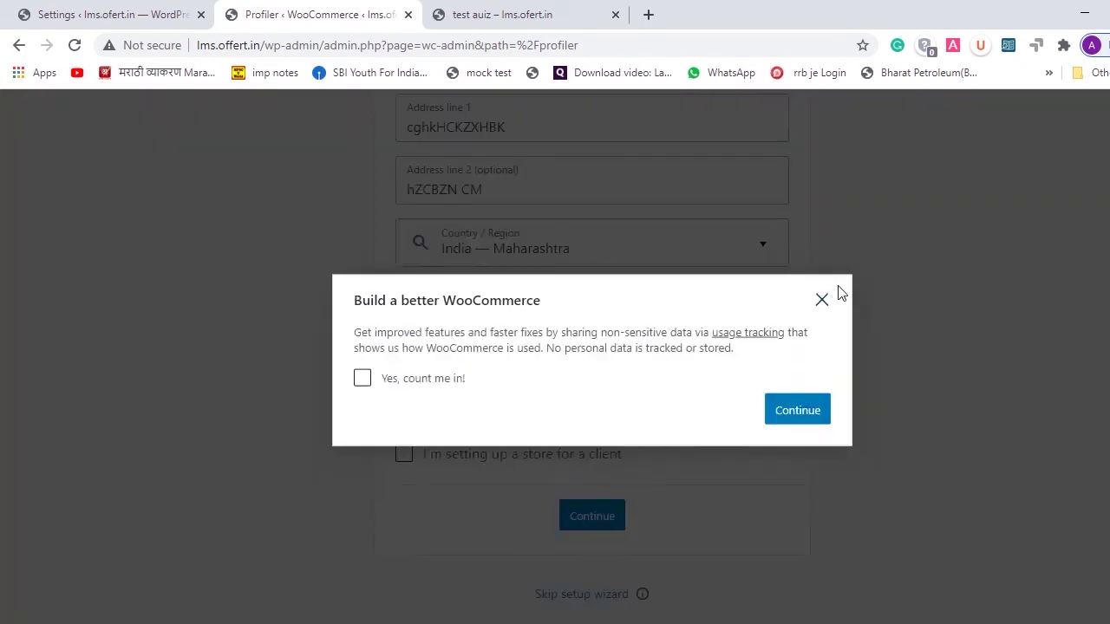
pyautogui.click(821, 302)
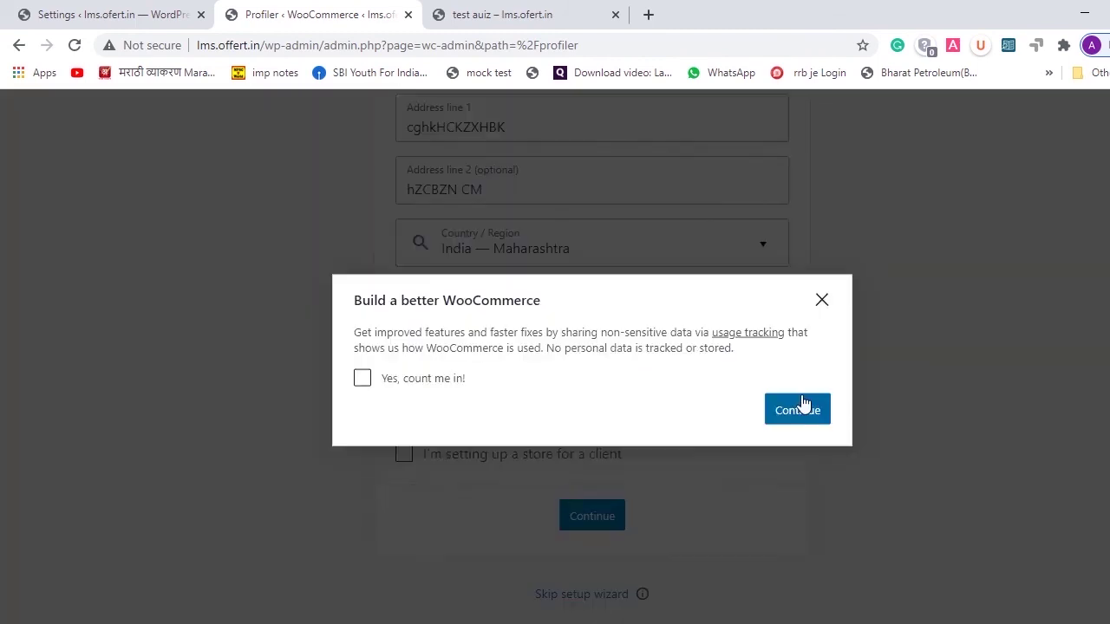
pyautogui.click(803, 404)
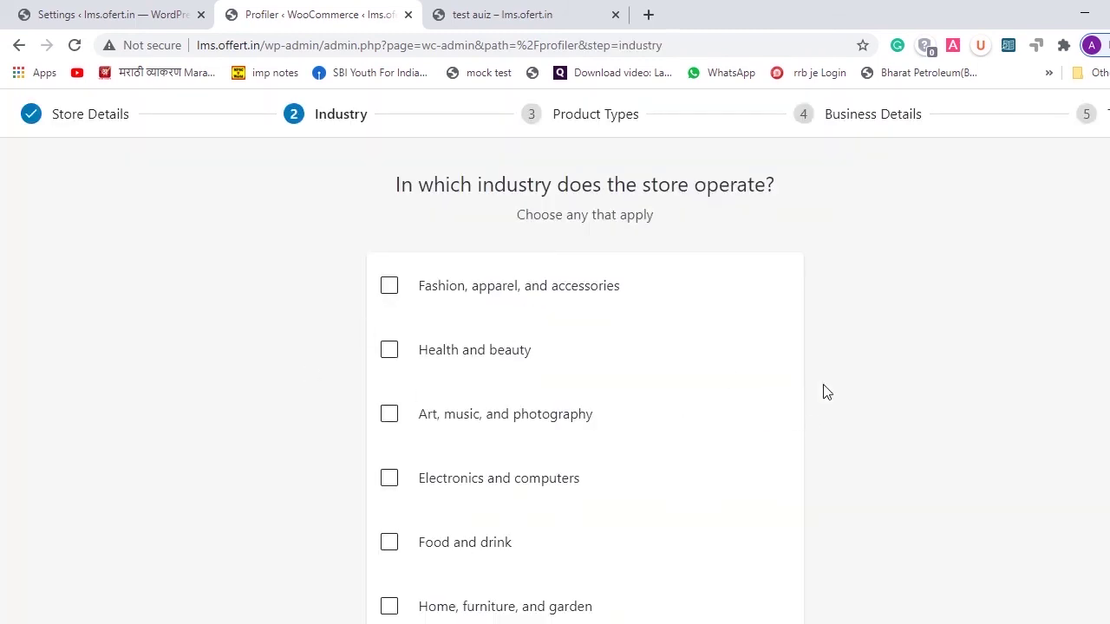
# - Choose Education and learning as the store's industry
pyautogui.scroll(-3, 825, 392)
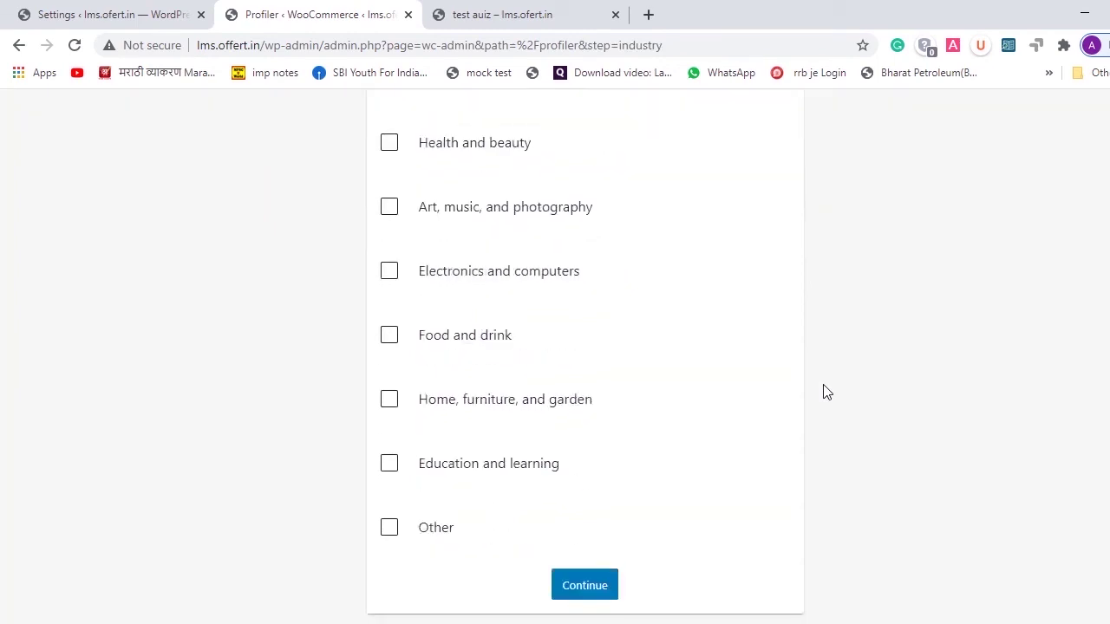
pyautogui.click(388, 475)
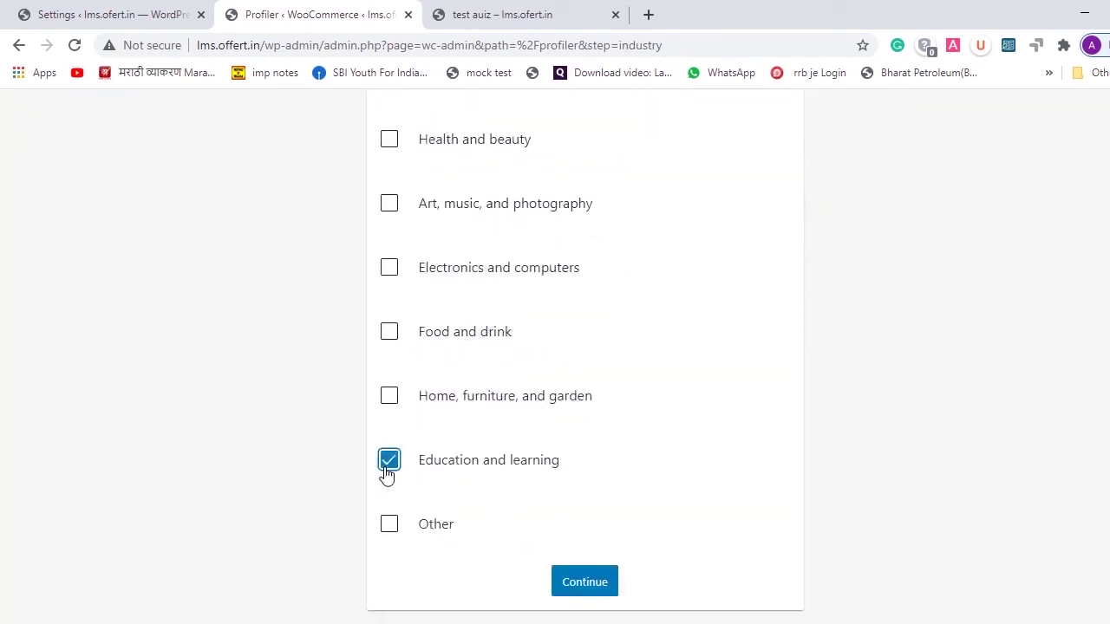
pyautogui.click(565, 583)
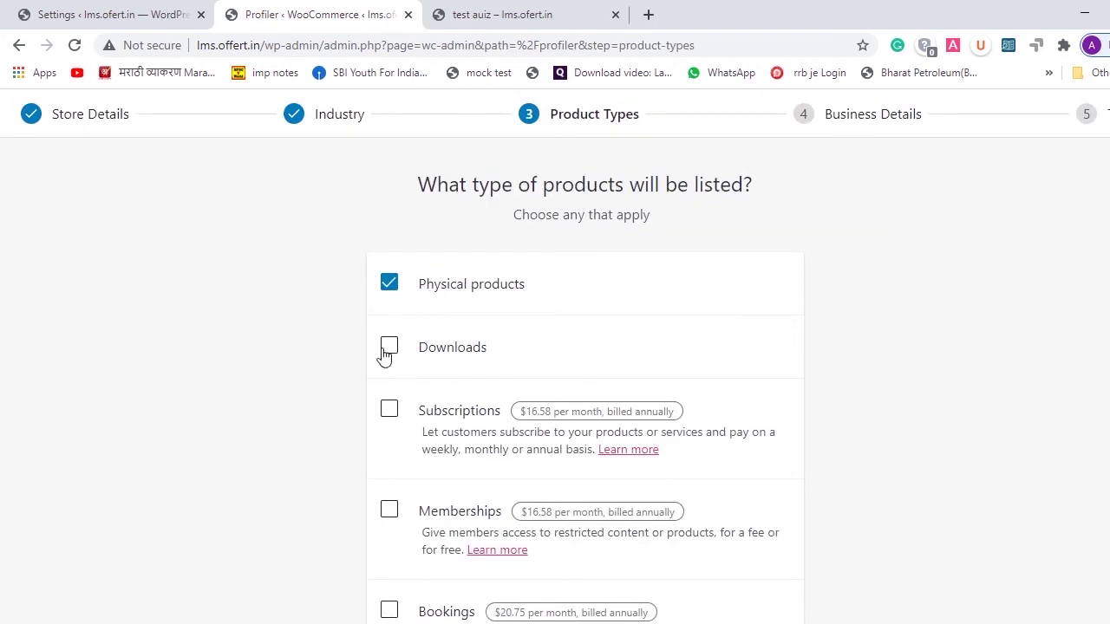
# - Add Downloads alongside Physical products as product types and continue to Business Details
pyautogui.click(386, 354)
pyautogui.scroll(-4, 898, 354)
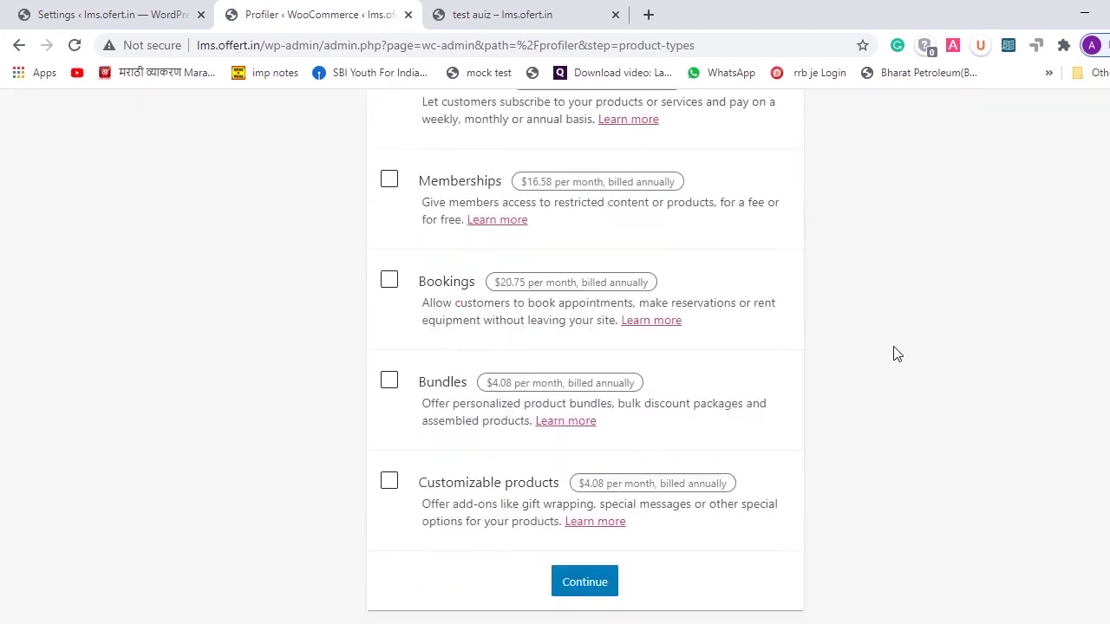
pyautogui.scroll(3, 898, 354)
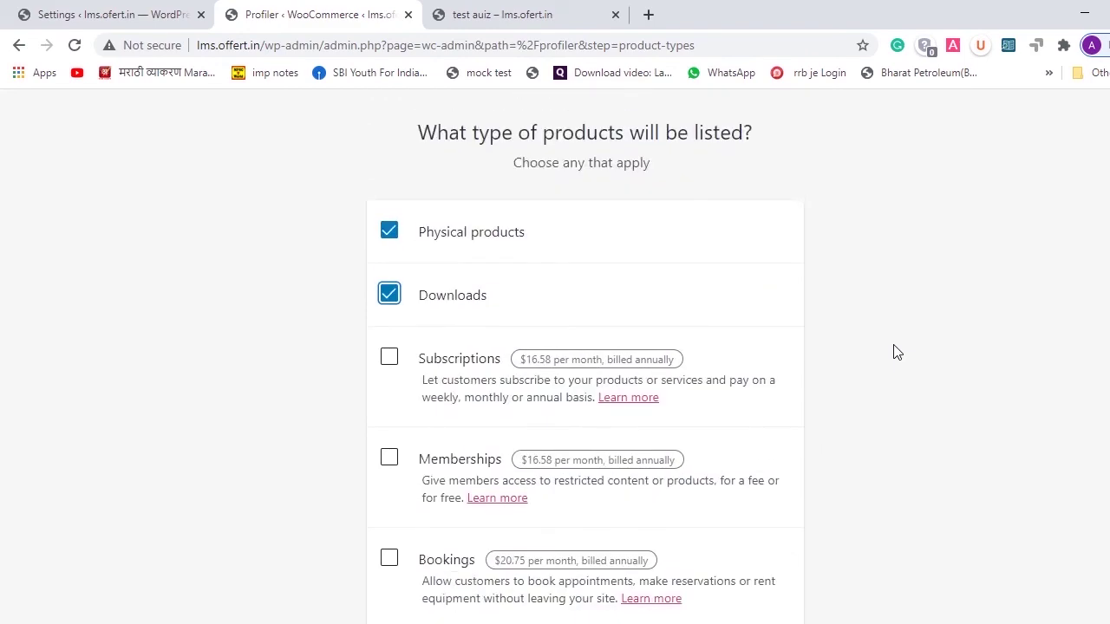
pyautogui.scroll(-3, 898, 354)
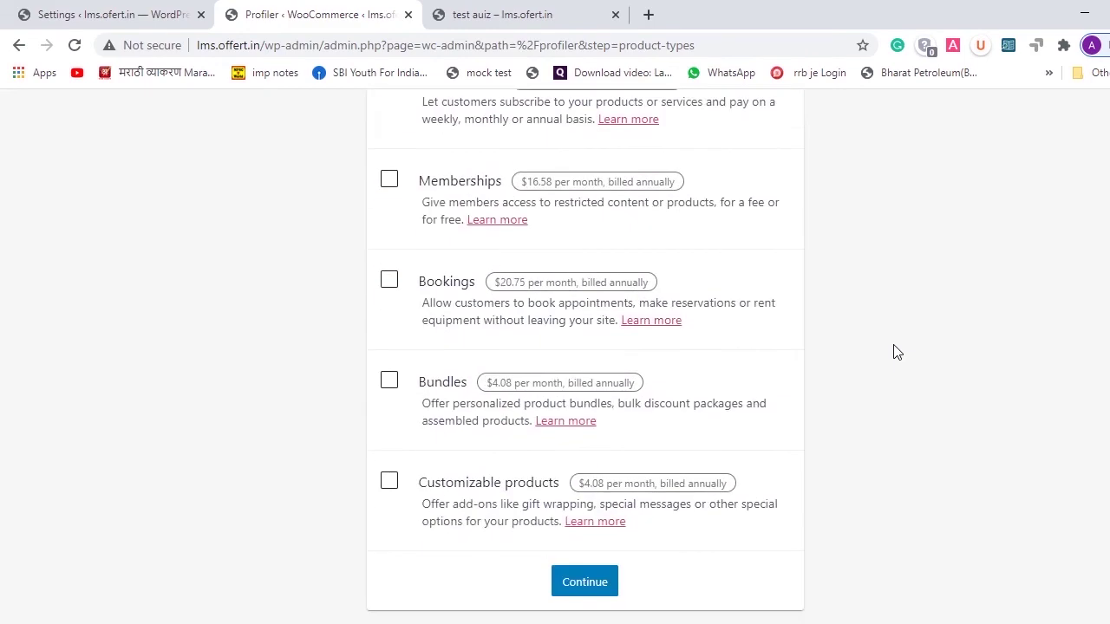
pyautogui.click(595, 584)
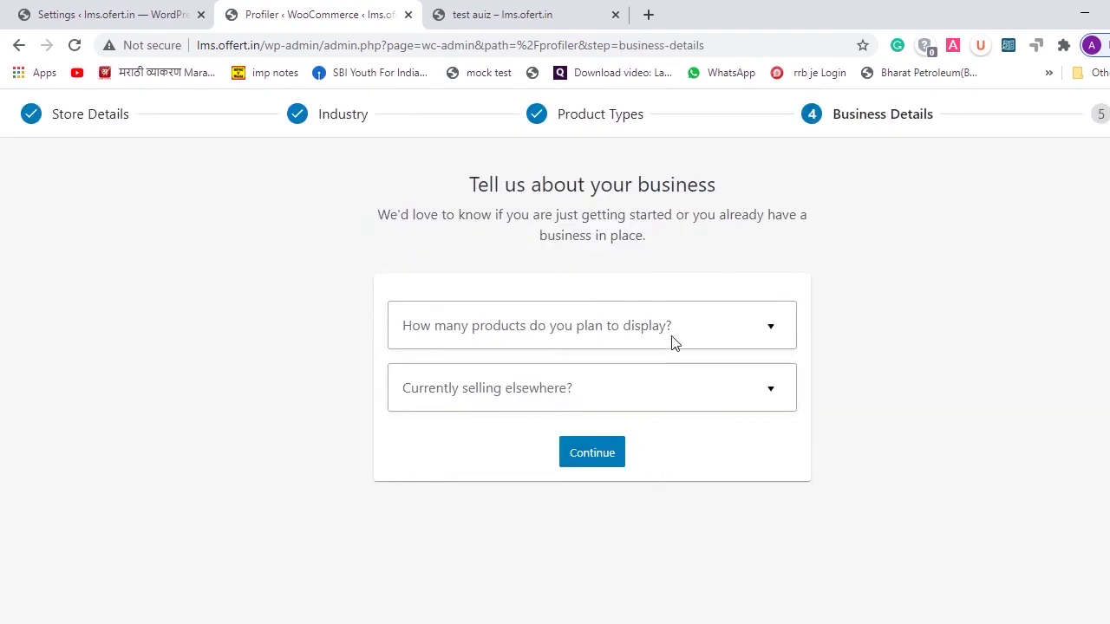
pyautogui.click(700, 344)
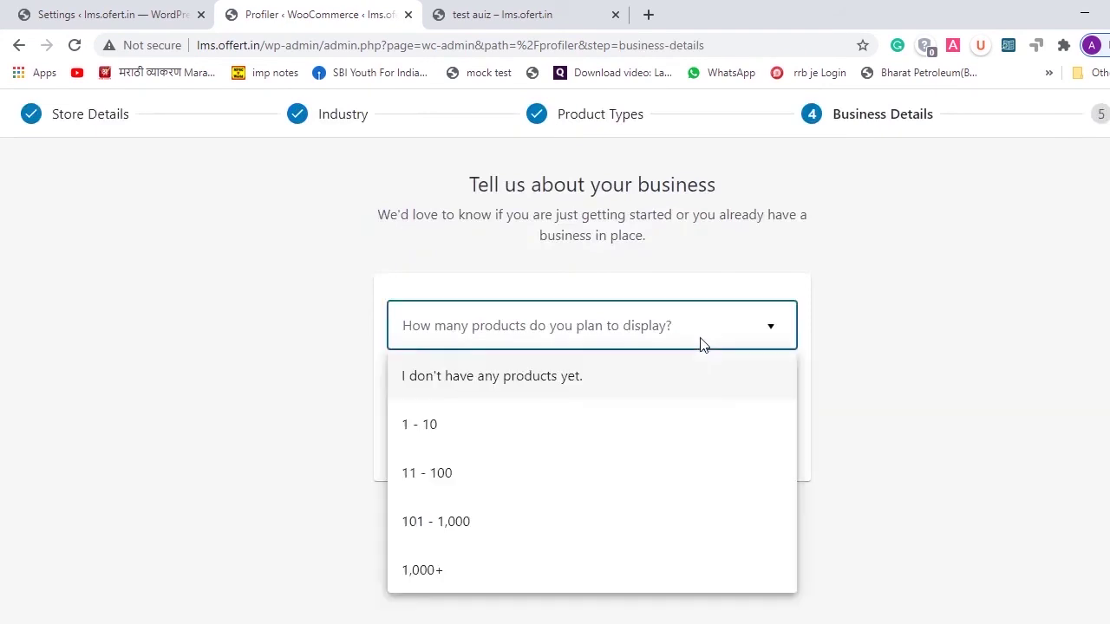
# - Select 1,000+ planned products and switch off the Facebook, Mailchimp and Google Ads extensions
pyautogui.click(550, 571)
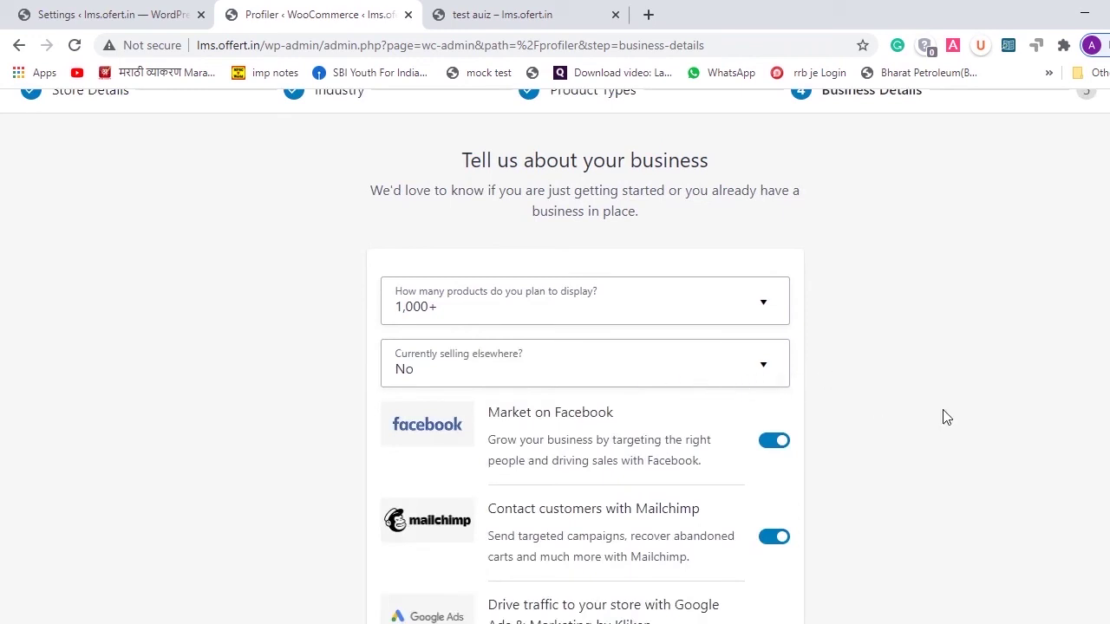
pyautogui.scroll(-2, 945, 417)
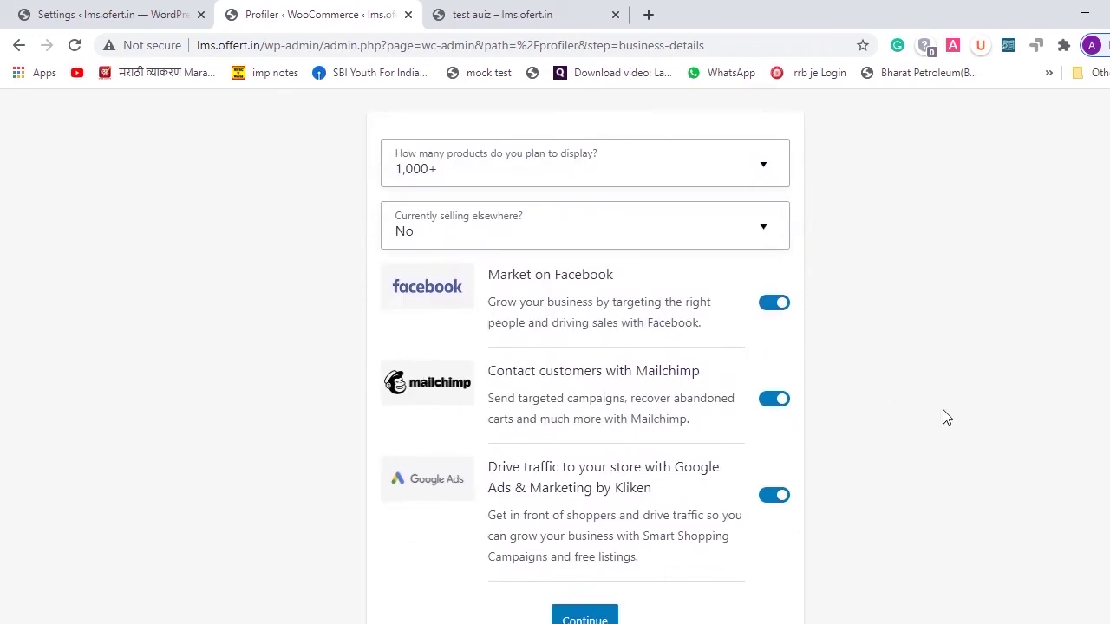
pyautogui.click(770, 306)
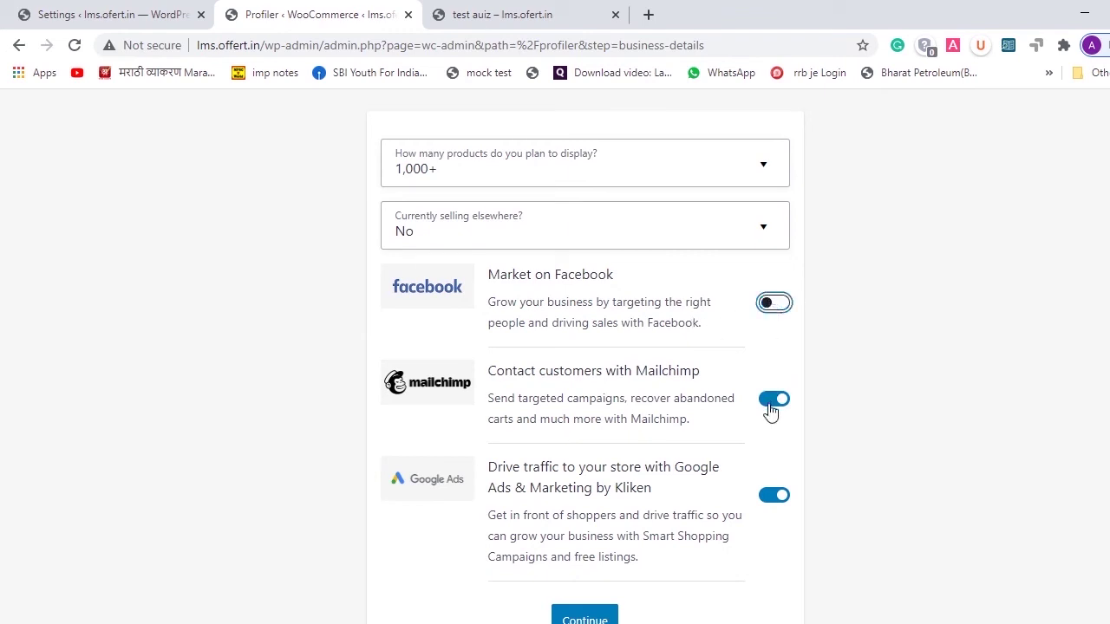
pyautogui.click(771, 406)
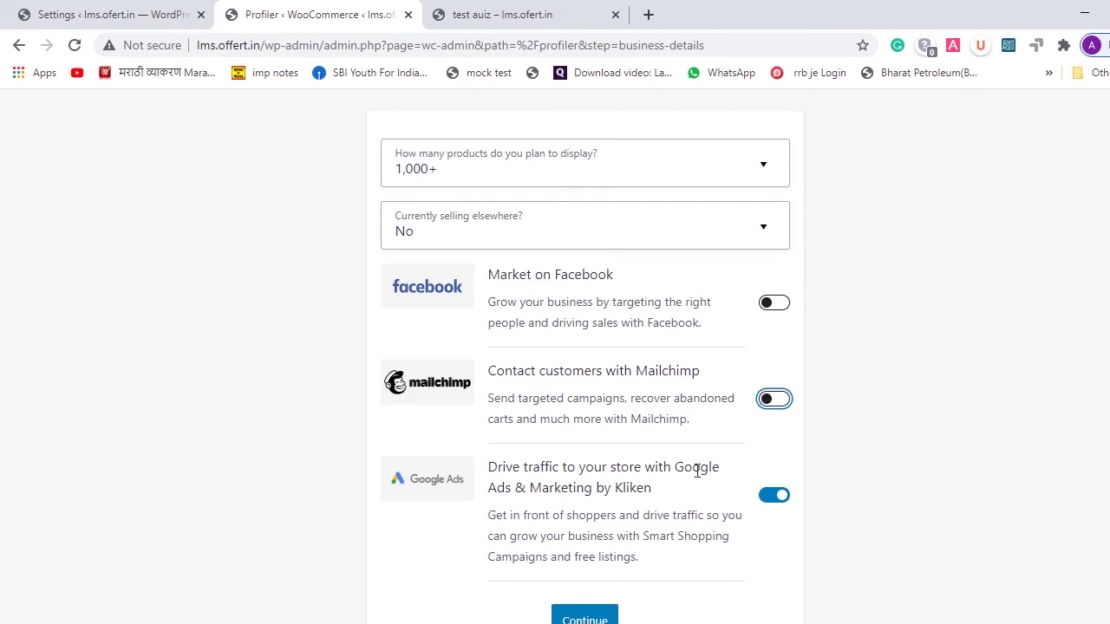
pyautogui.click(780, 404)
pyautogui.click(770, 404)
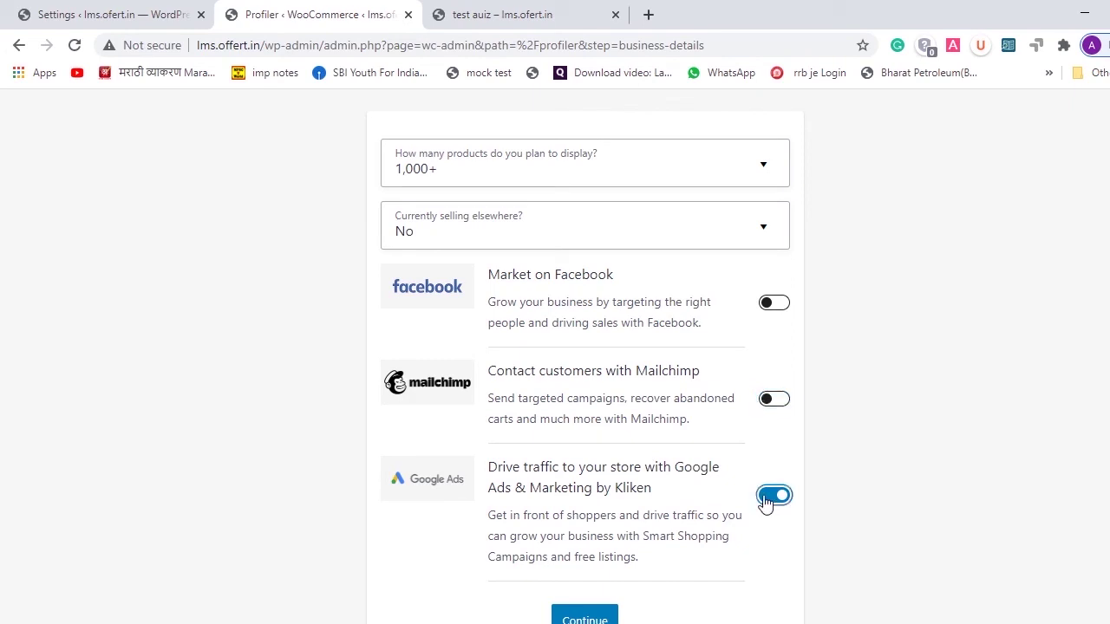
pyautogui.click(765, 502)
pyautogui.click(584, 617)
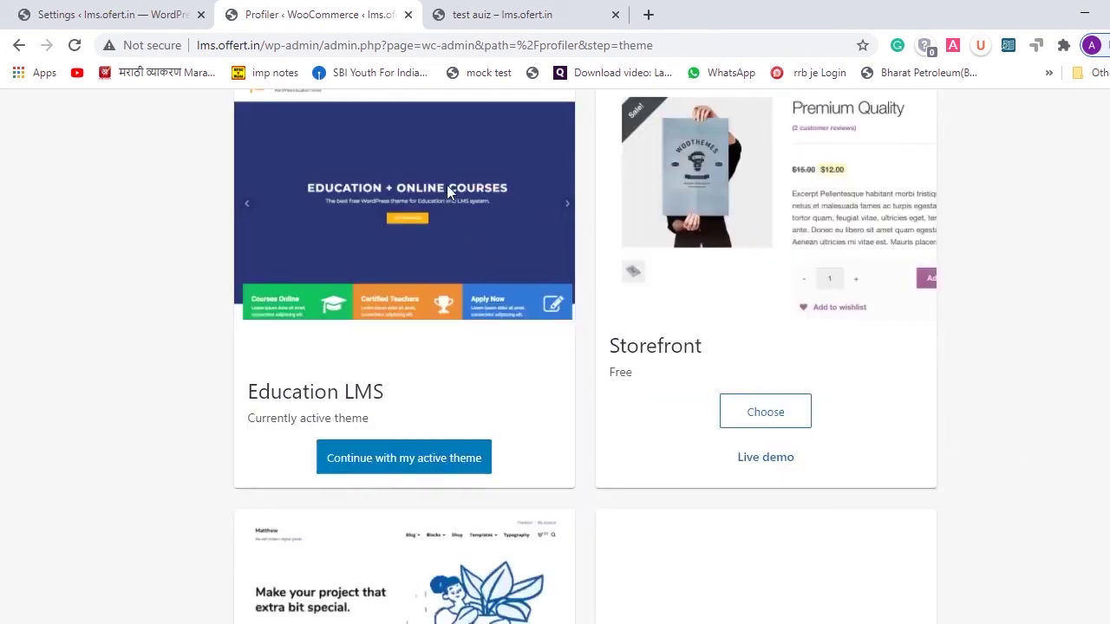
# - Keep the active Education LMS theme, decline Jetpack, and advance the welcome tour
pyautogui.click(425, 463)
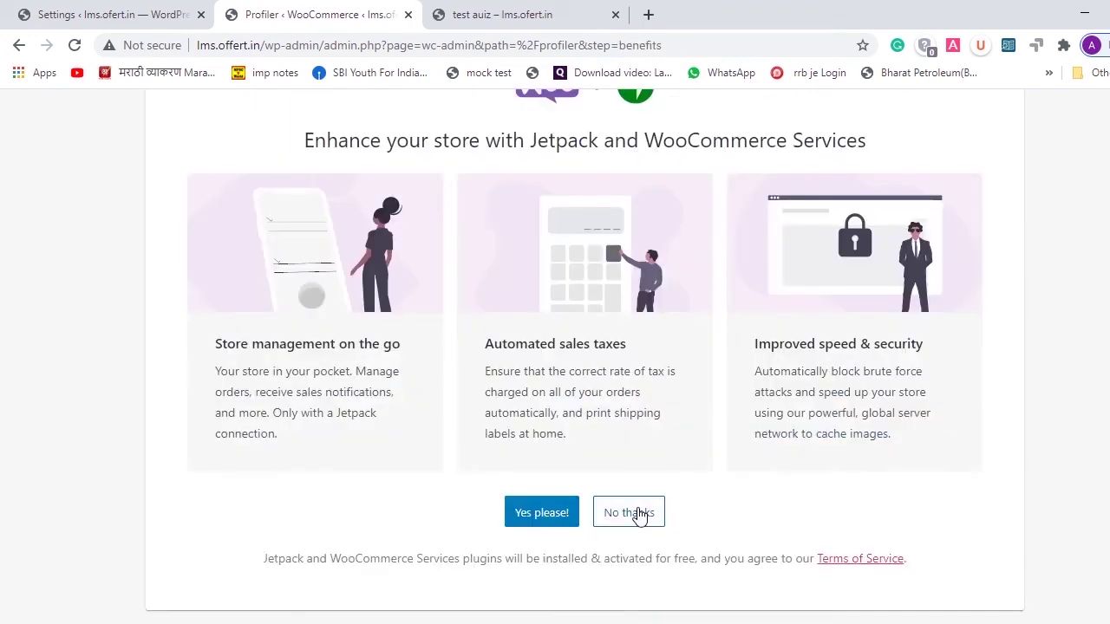
pyautogui.click(637, 514)
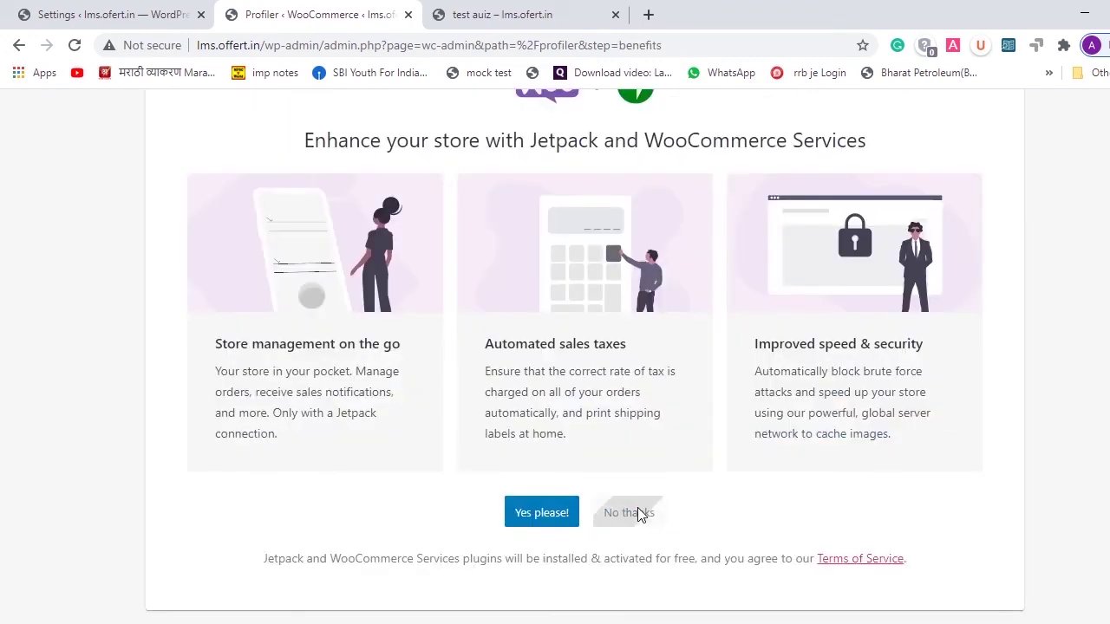
pyautogui.click(762, 535)
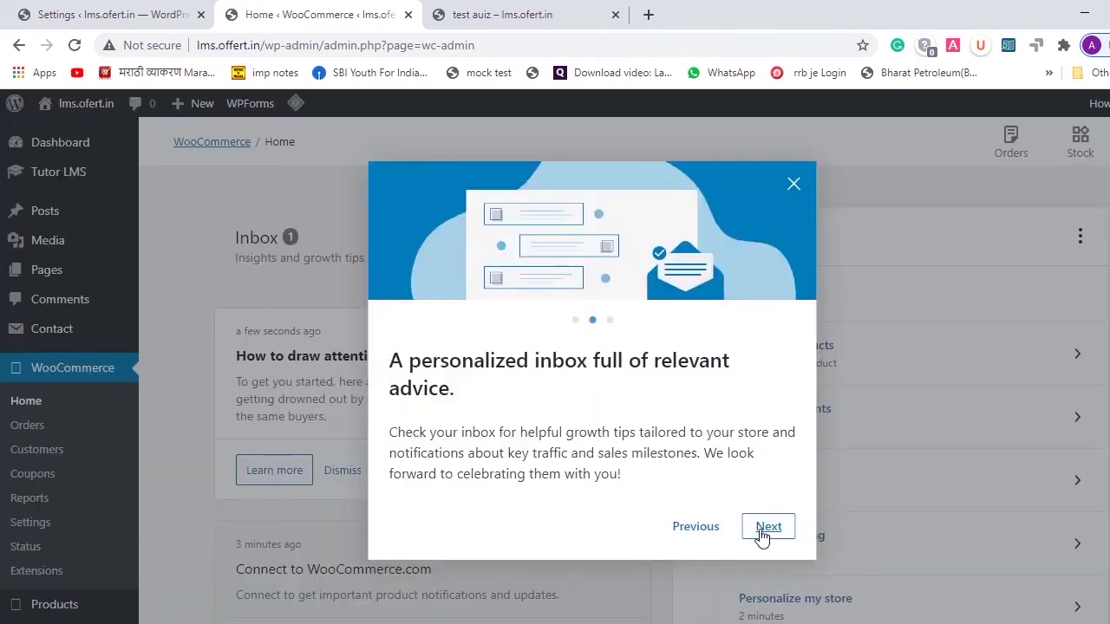
# - Finish the welcome tour and start a new product titled 'Ajay'
pyautogui.click(762, 535)
pyautogui.click(762, 535)
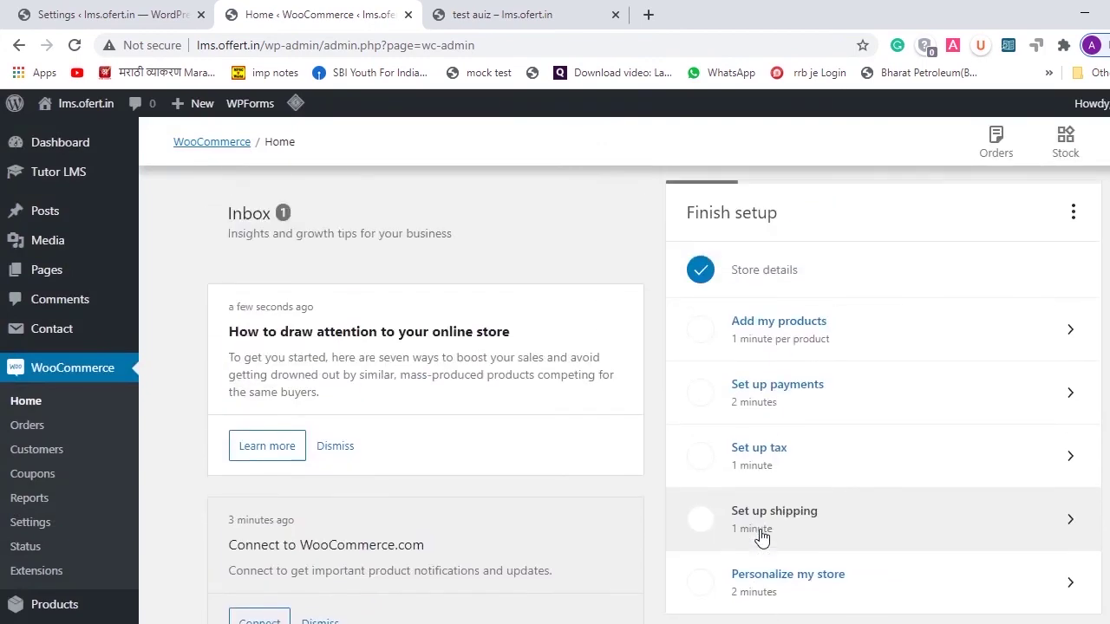
pyautogui.scroll(-5, 762, 534)
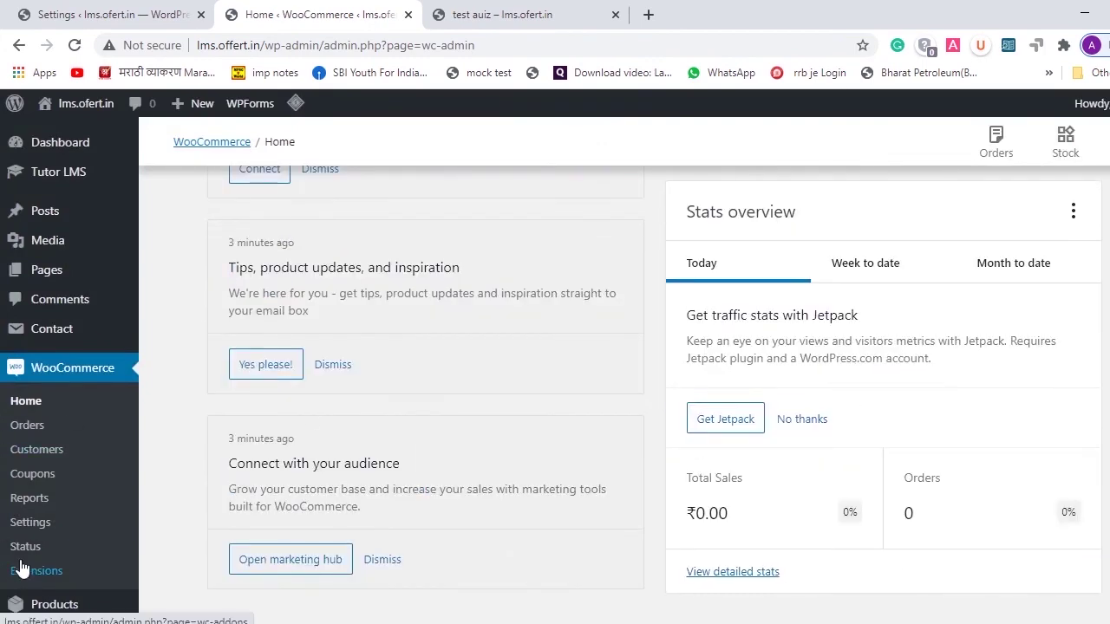
pyautogui.click(178, 473)
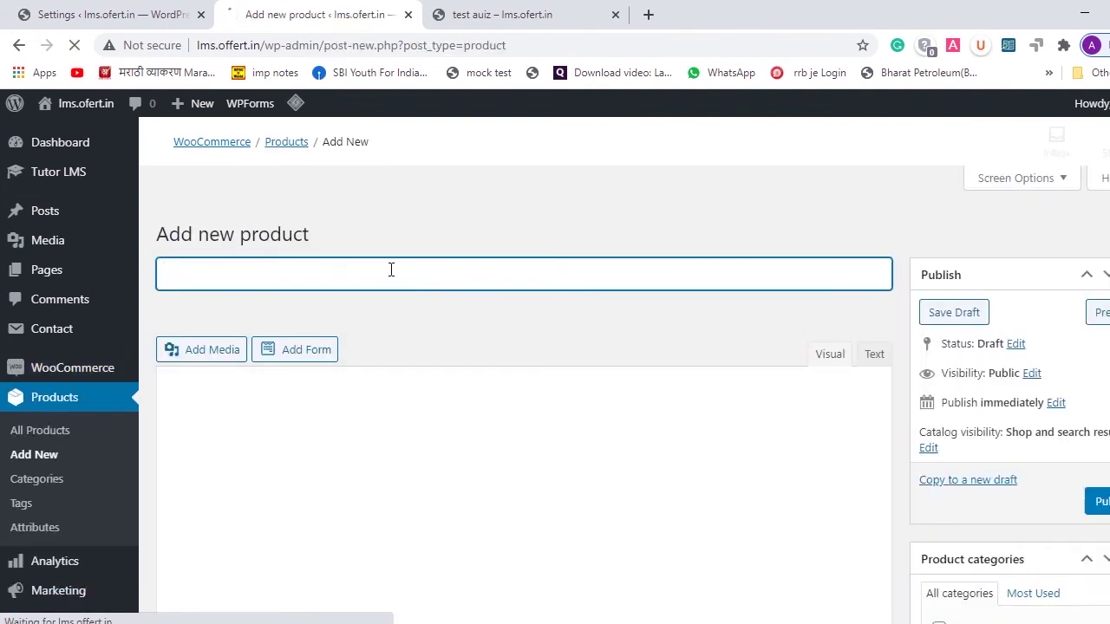
pyautogui.click(509, 12)
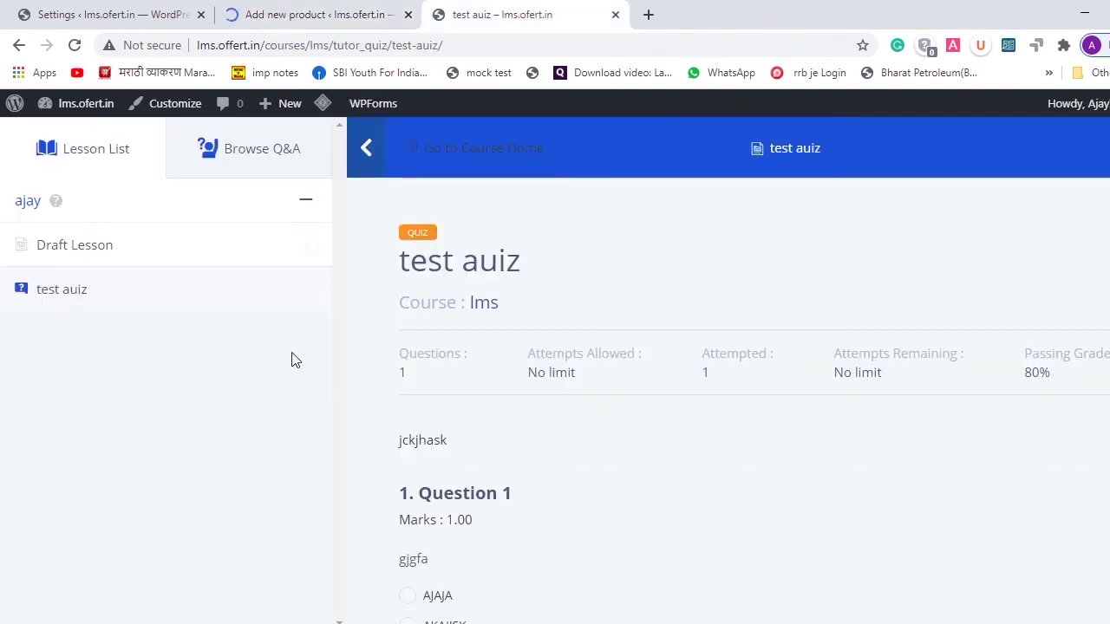
pyautogui.click(352, 15)
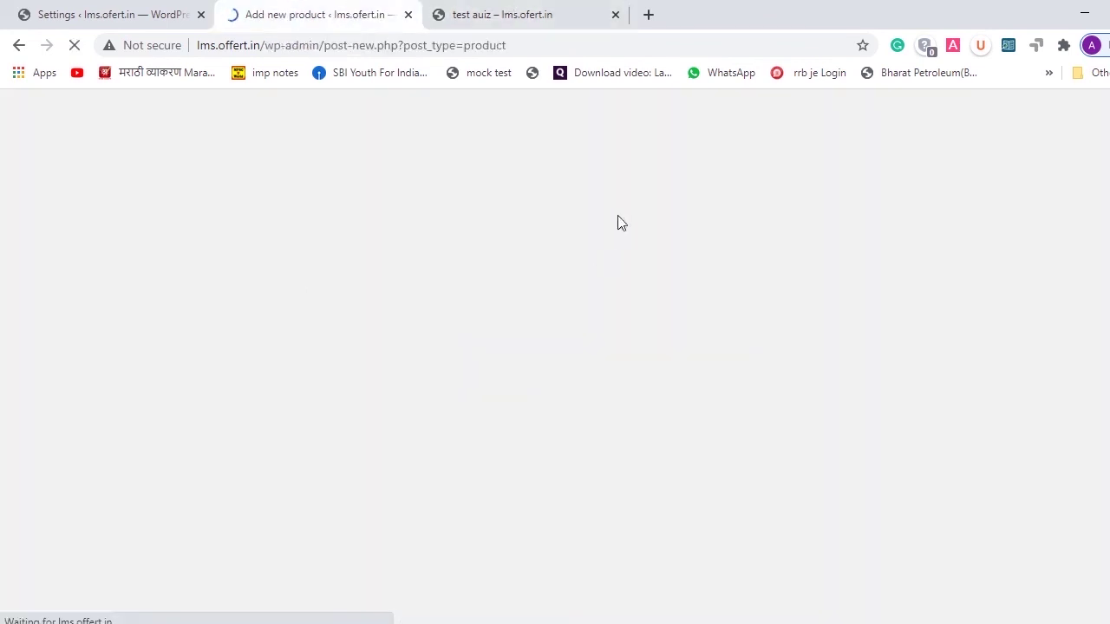
pyautogui.write('Ajay')
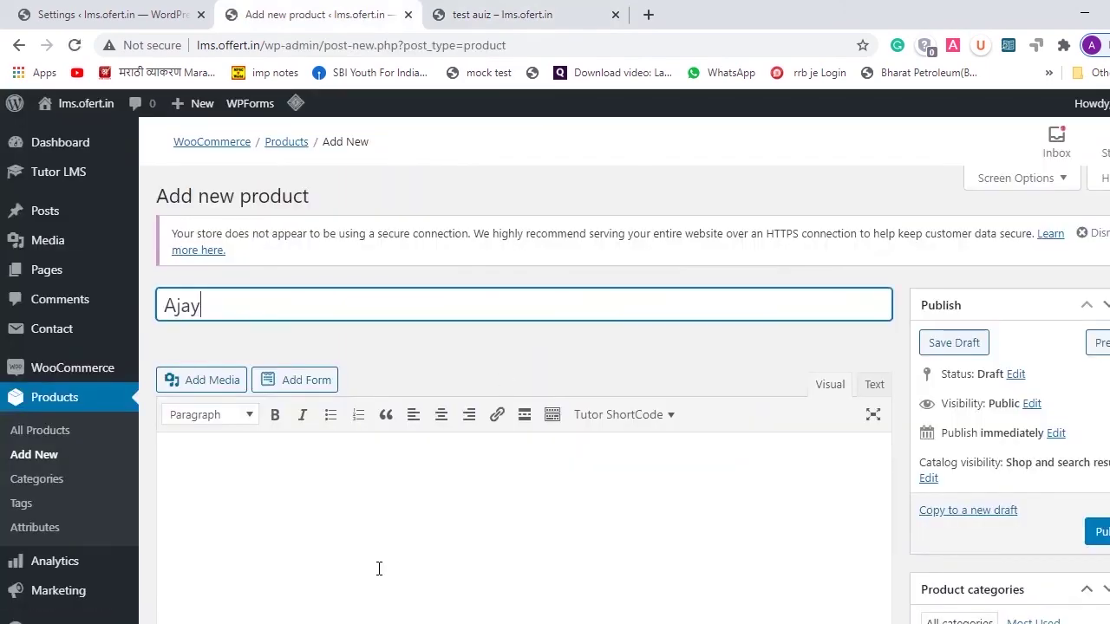
# - Make the product virtual, not downloadable, with regular price 1000 and sale price 100
pyautogui.scroll(-3, 379, 570)
pyautogui.scroll(-3, 379, 575)
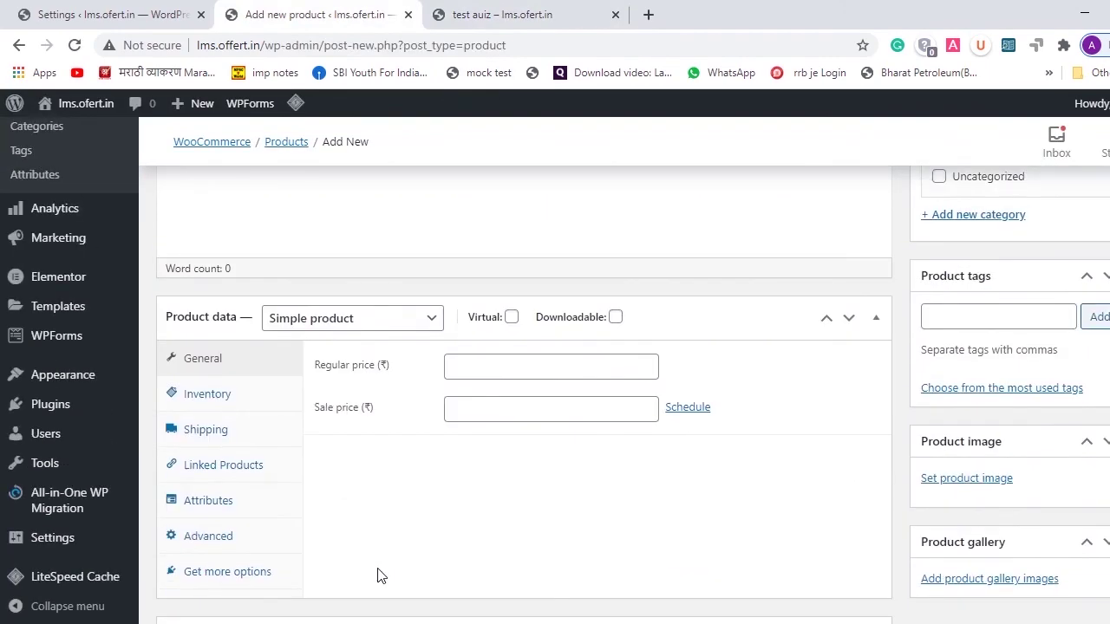
pyautogui.click(511, 317)
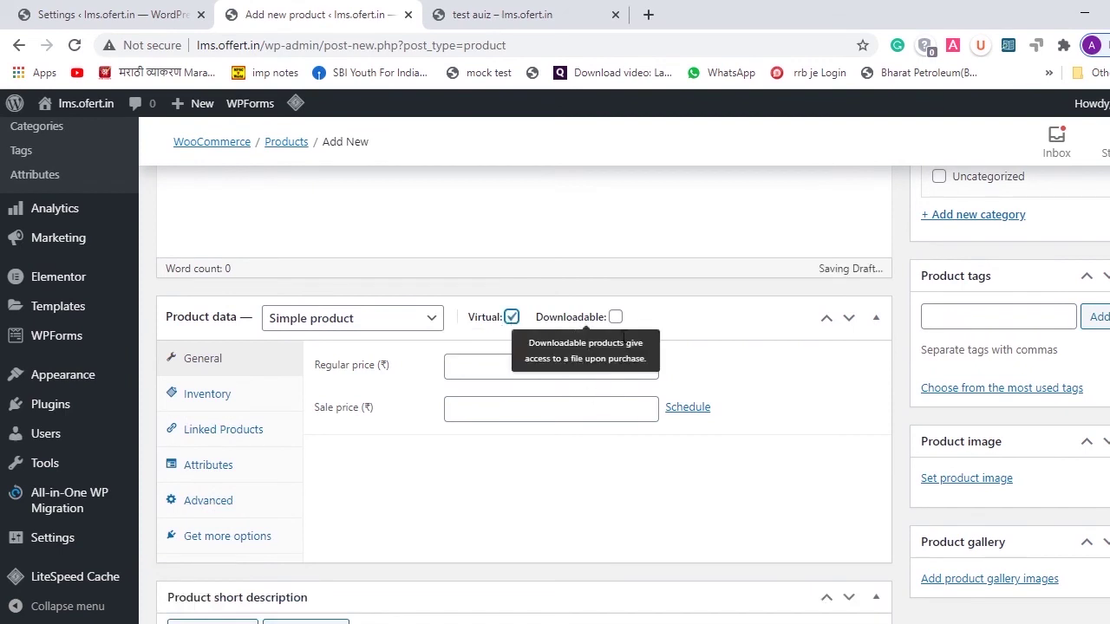
pyautogui.click(616, 319)
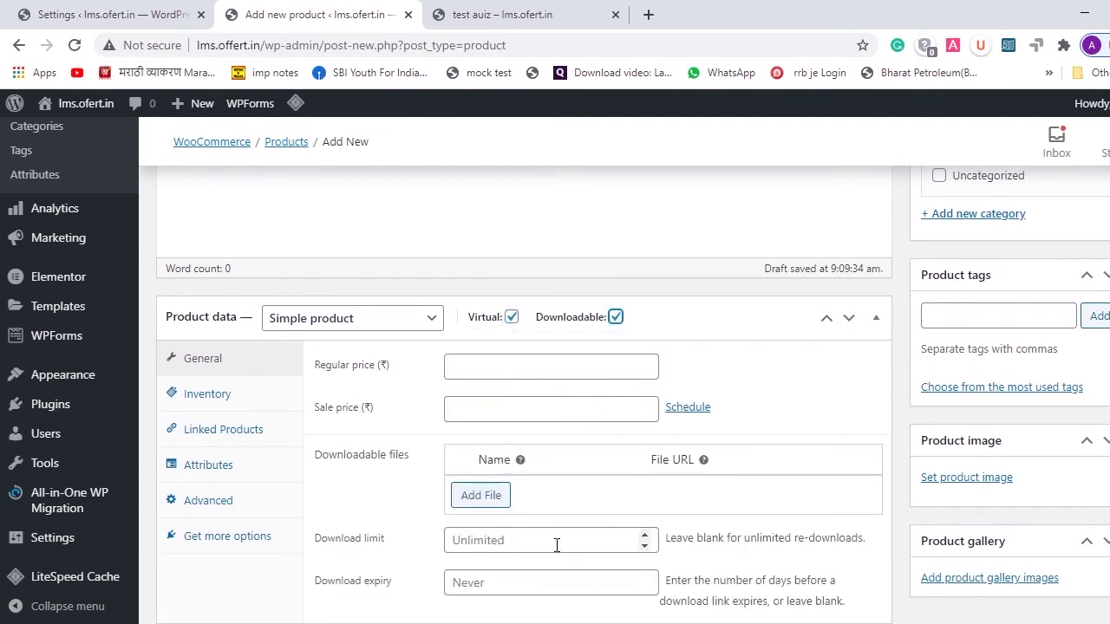
pyautogui.click(616, 318)
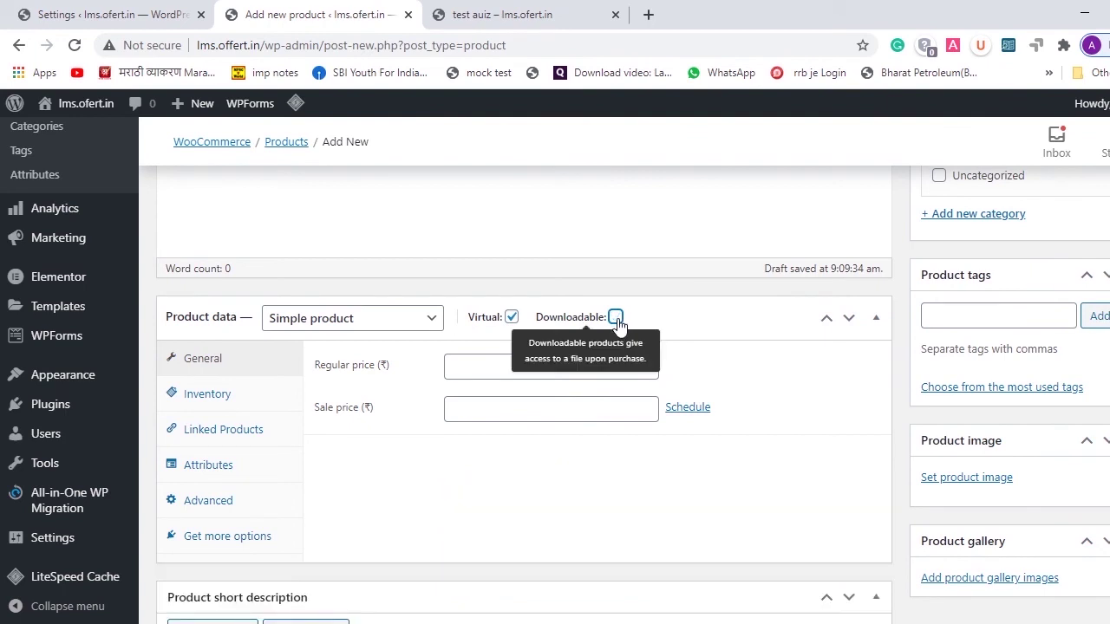
pyautogui.click(508, 369)
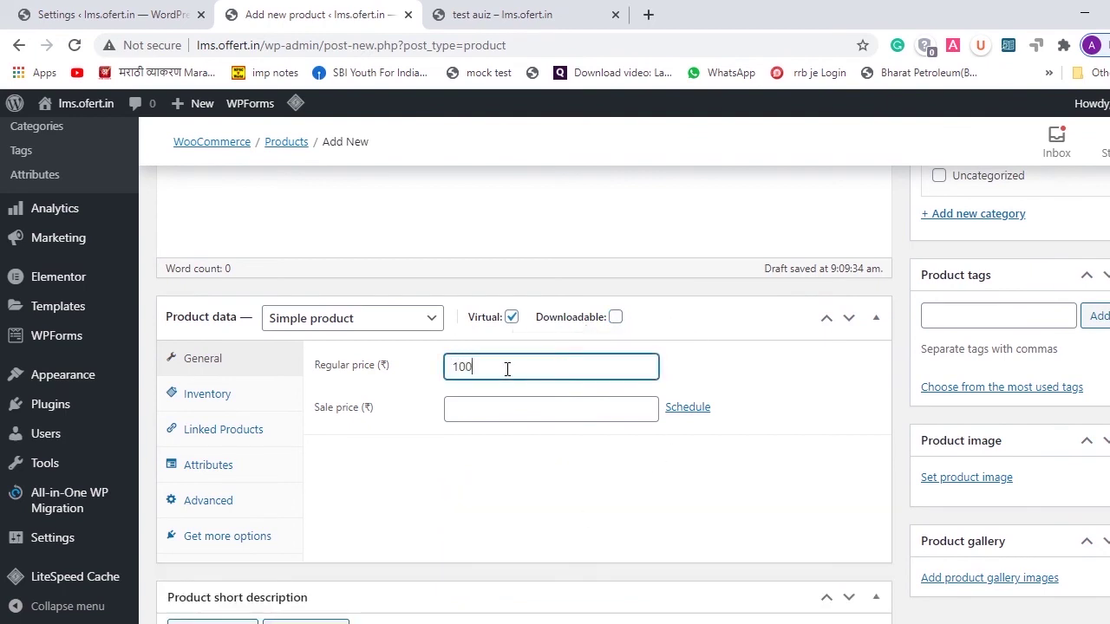
pyautogui.click(484, 409)
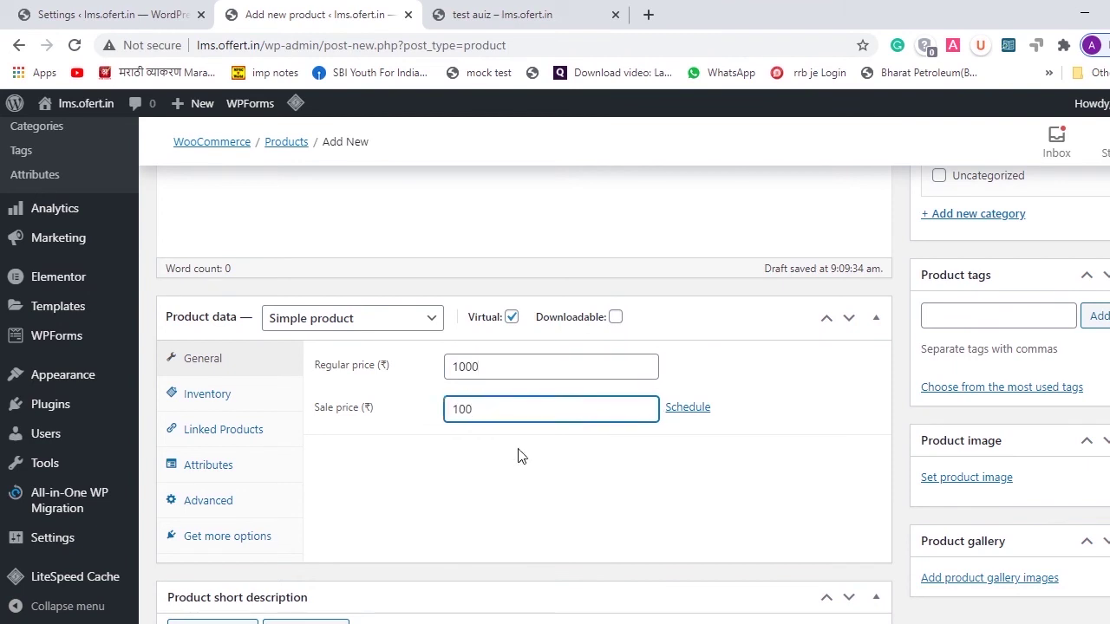
pyautogui.scroll(-3, 521, 455)
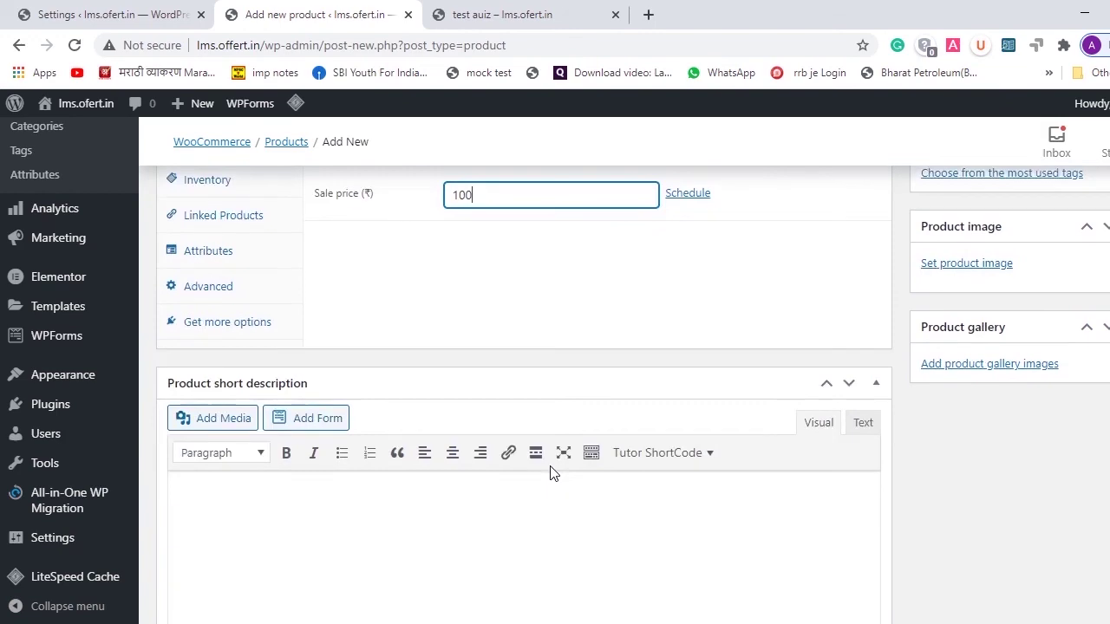
pyautogui.scroll(2, 554, 473)
pyautogui.scroll(-3, 551, 468)
pyautogui.scroll(6, 551, 466)
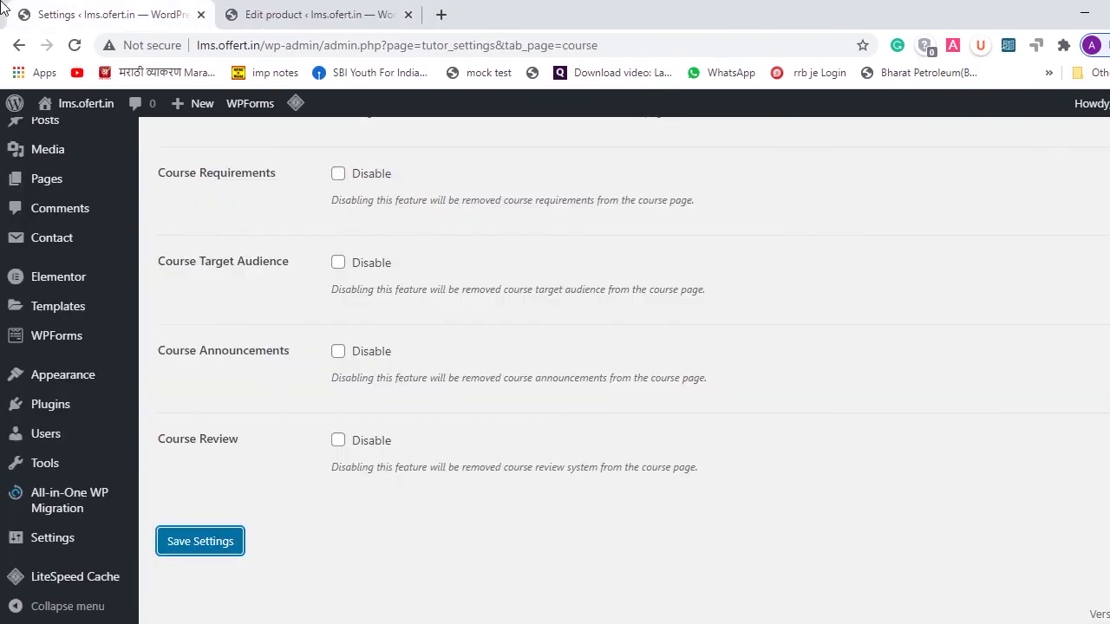
# - Open the lms course from the Tutor LMS Courses list and look through its editor
pyautogui.scroll(3, 119, 116)
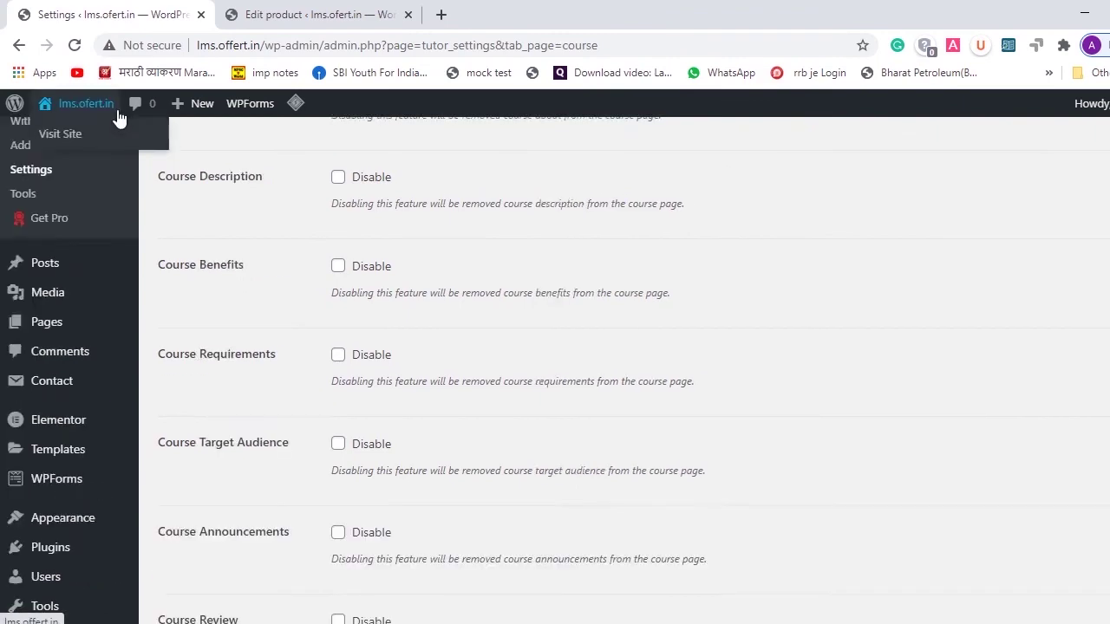
pyautogui.moveTo(73, 379)
pyautogui.scroll(2, 52, 260)
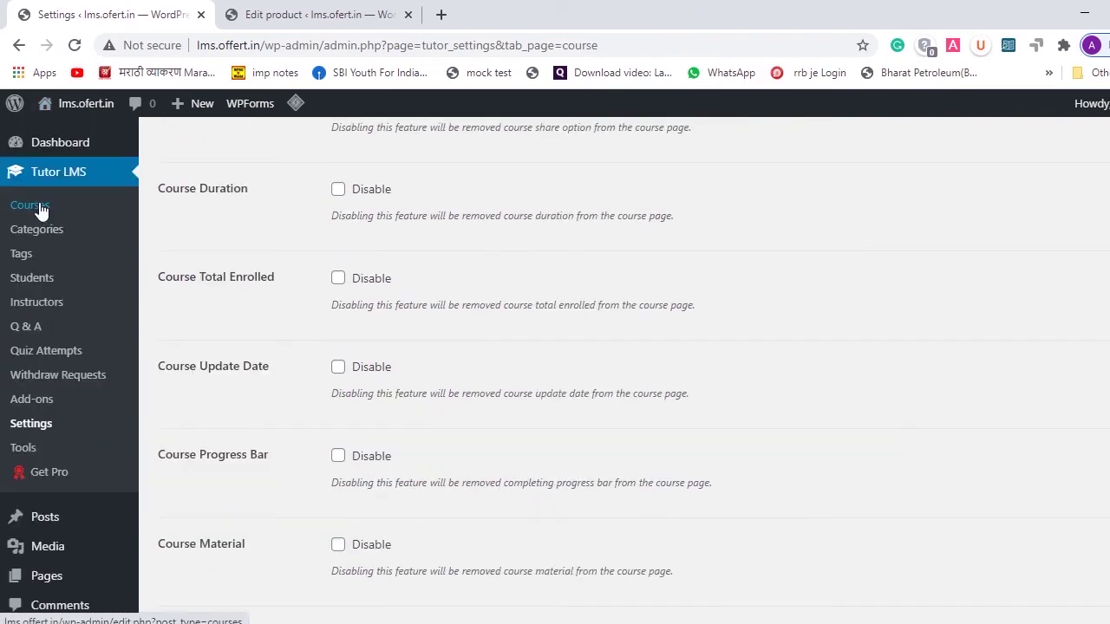
pyautogui.click(28, 204)
pyautogui.moveTo(339, 289)
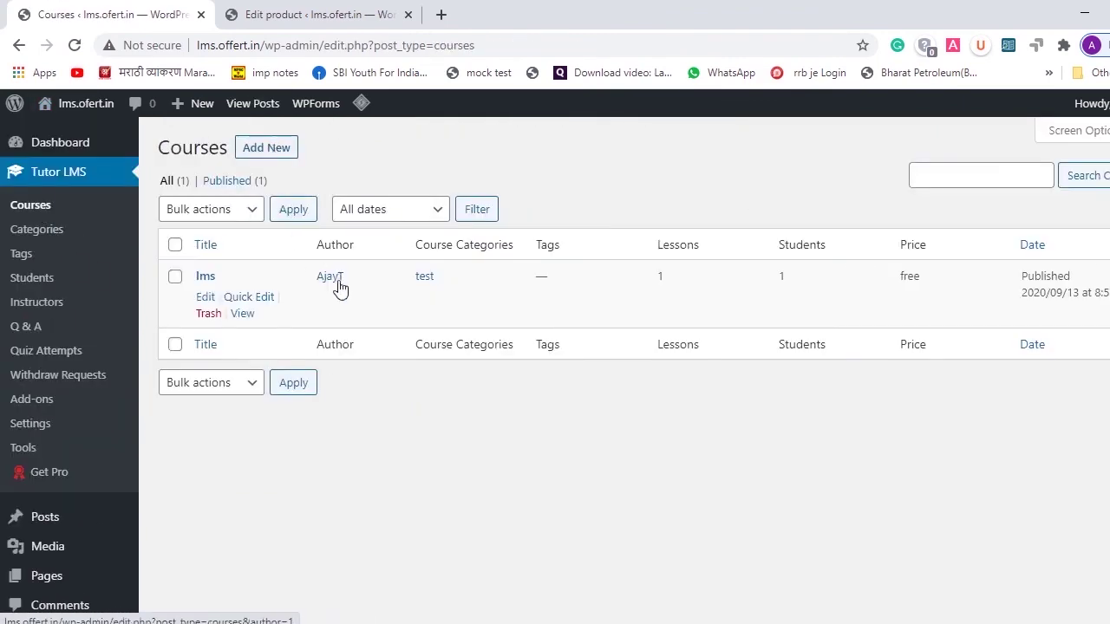
pyautogui.click(205, 298)
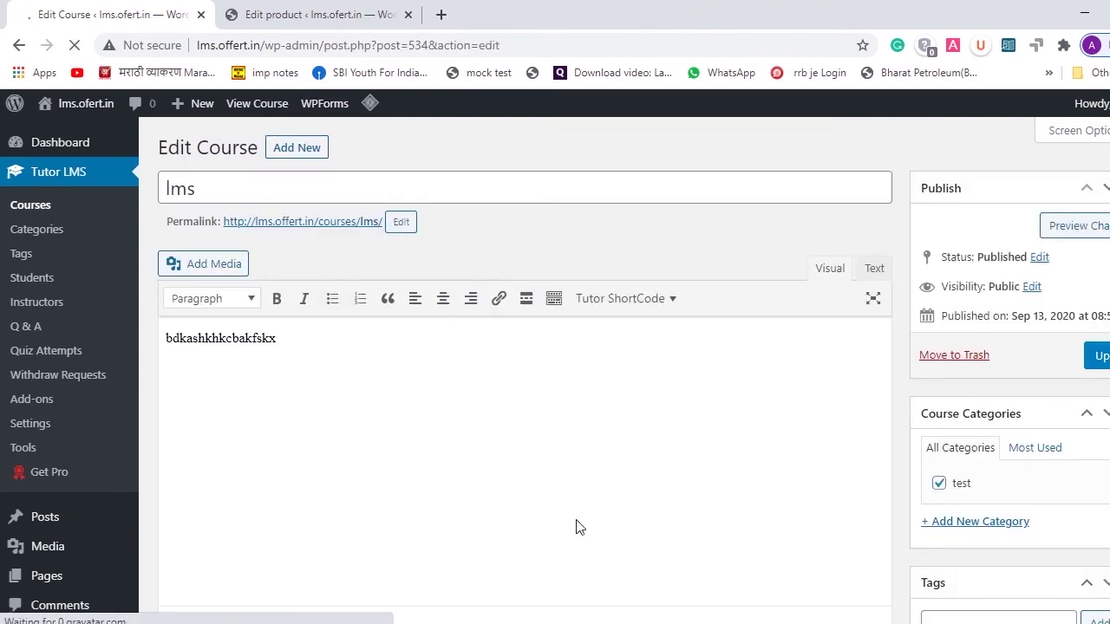
pyautogui.scroll(-5, 454, 441)
pyautogui.scroll(-6, 452, 440)
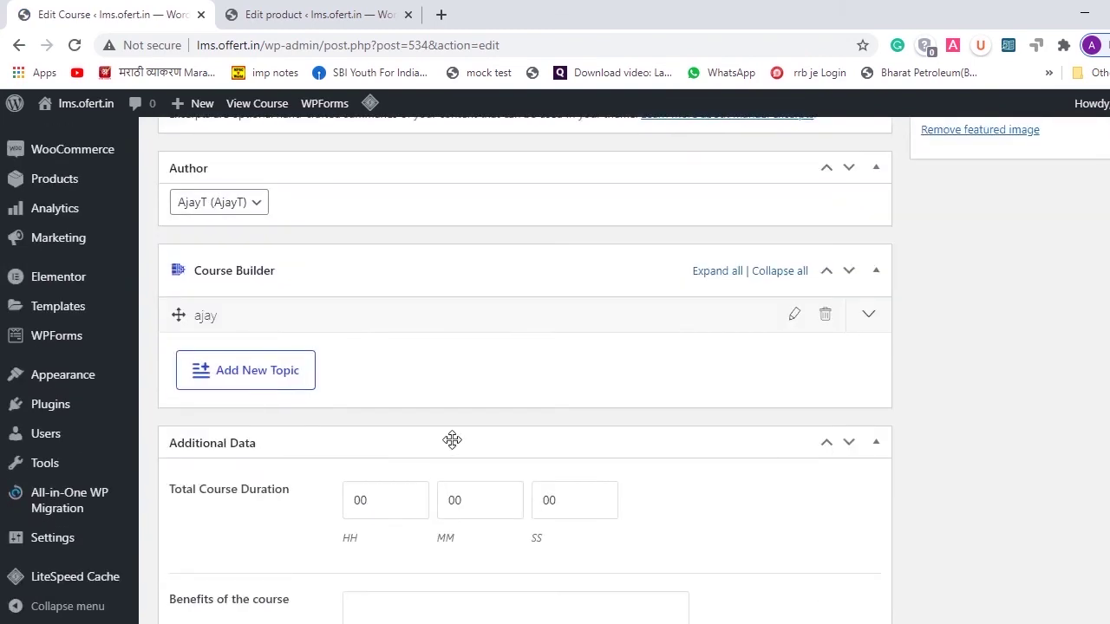
pyautogui.scroll(-5, 452, 441)
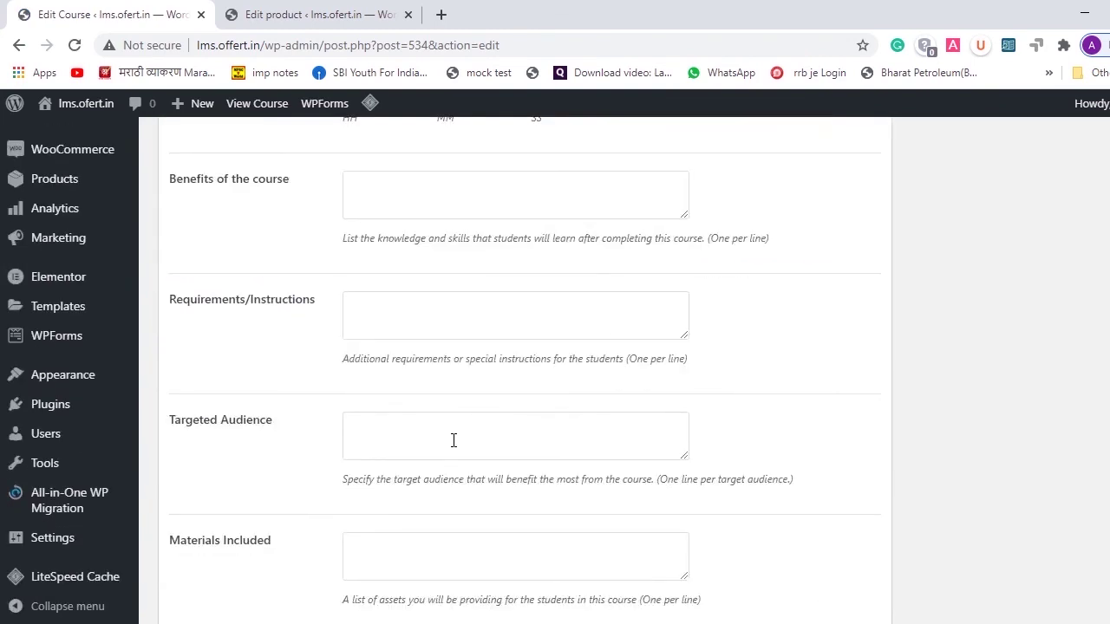
pyautogui.scroll(-5, 454, 437)
pyautogui.press('Home')
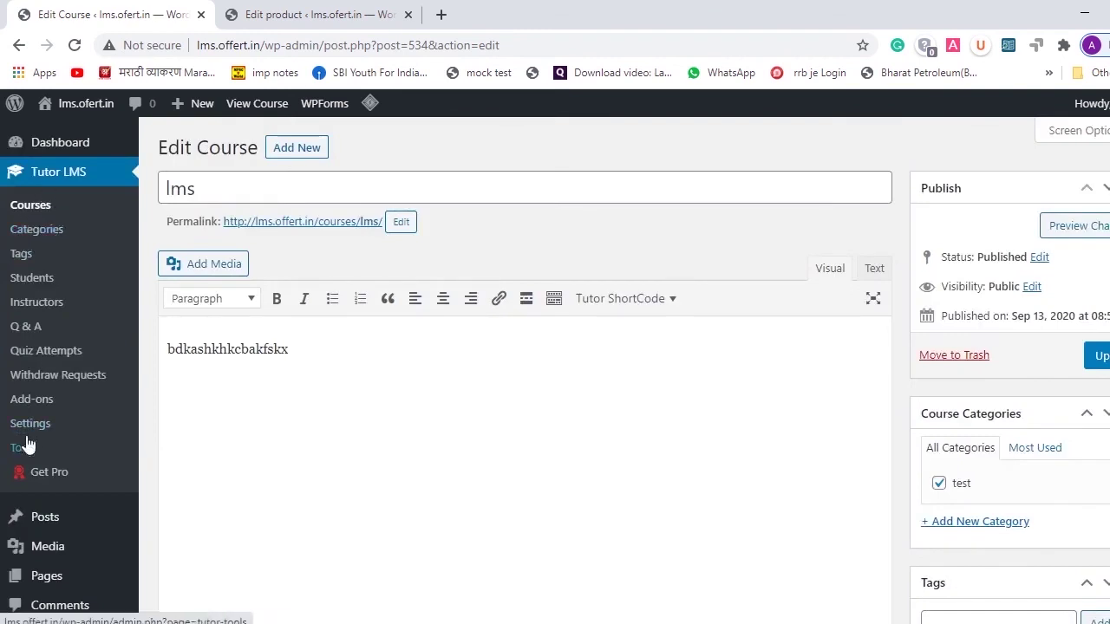
# - In Tutor LMS Settings, set Monetization to WooCommerce and save the settings
pyautogui.click(26, 439)
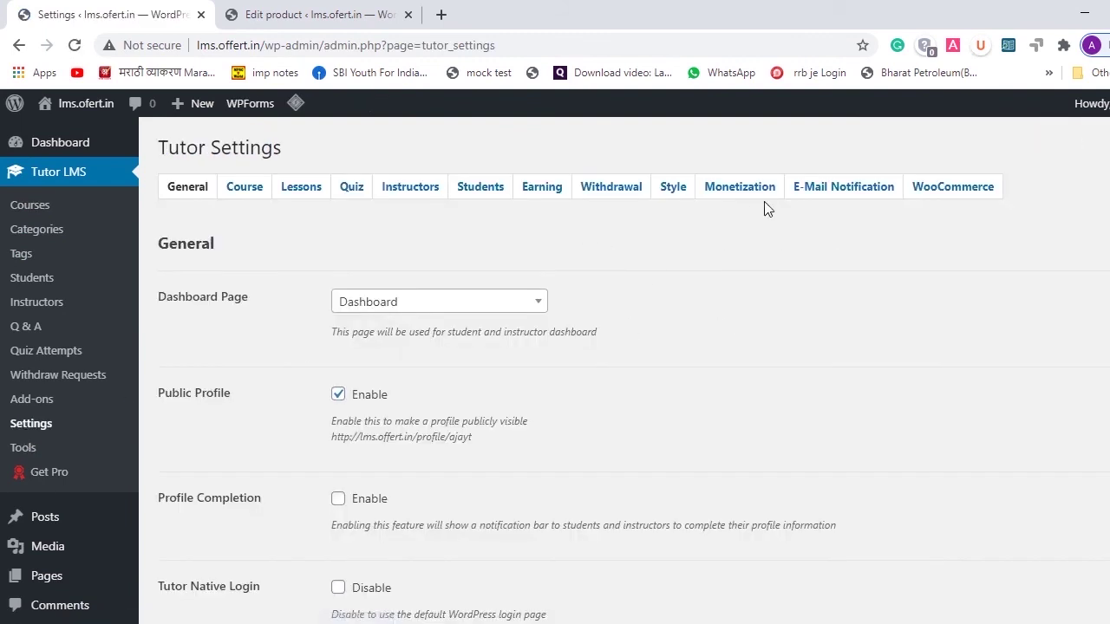
pyautogui.click(741, 191)
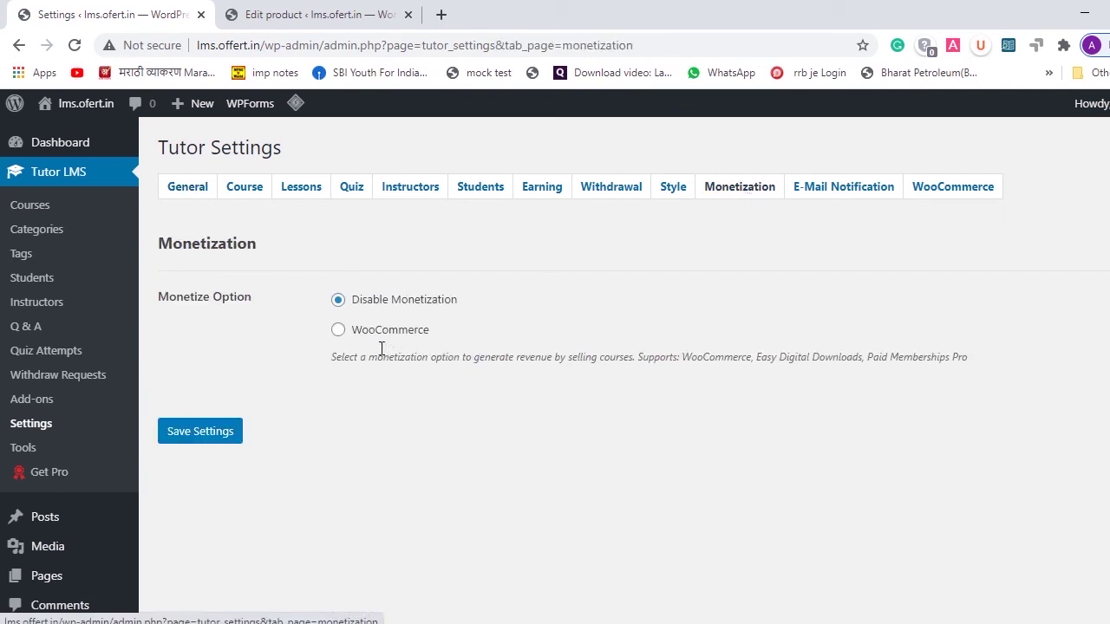
pyautogui.click(337, 332)
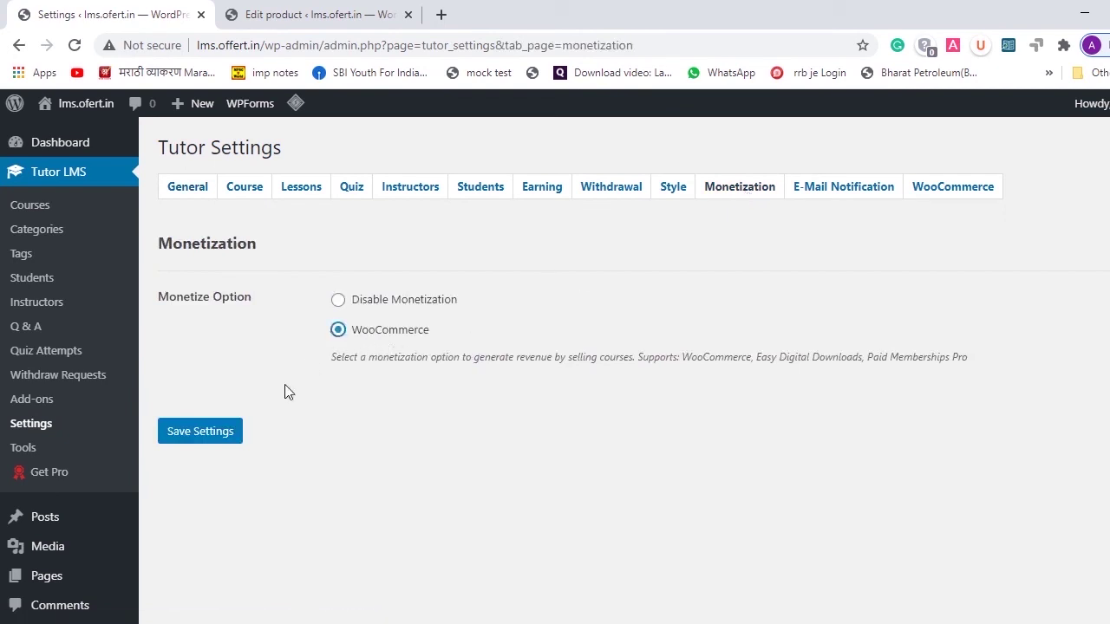
pyautogui.click(217, 441)
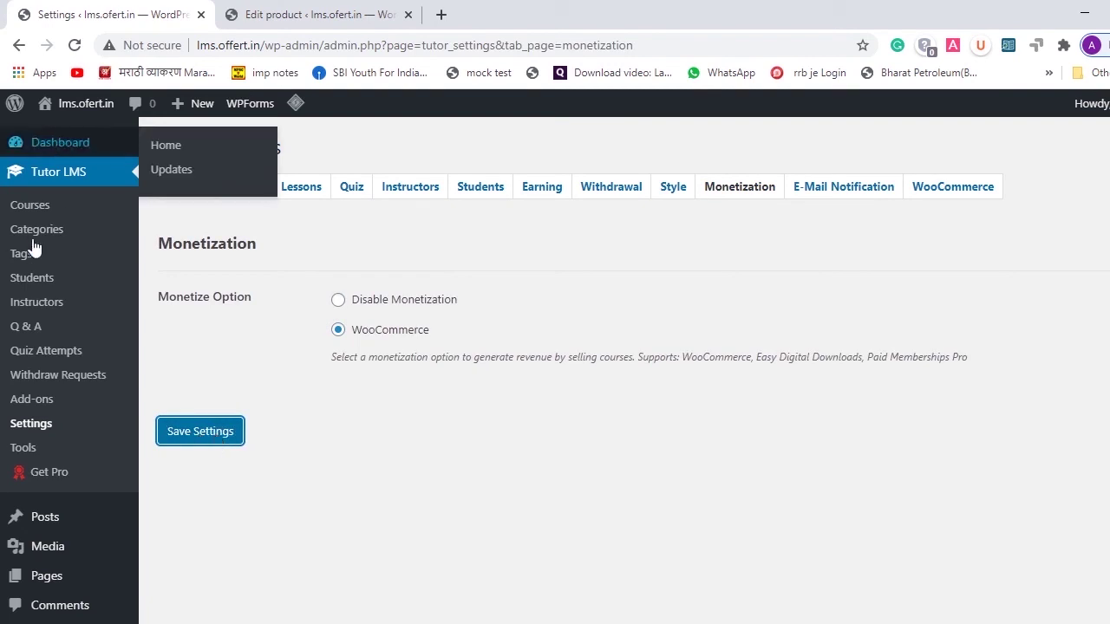
pyautogui.click(251, 14)
pyautogui.click(121, 11)
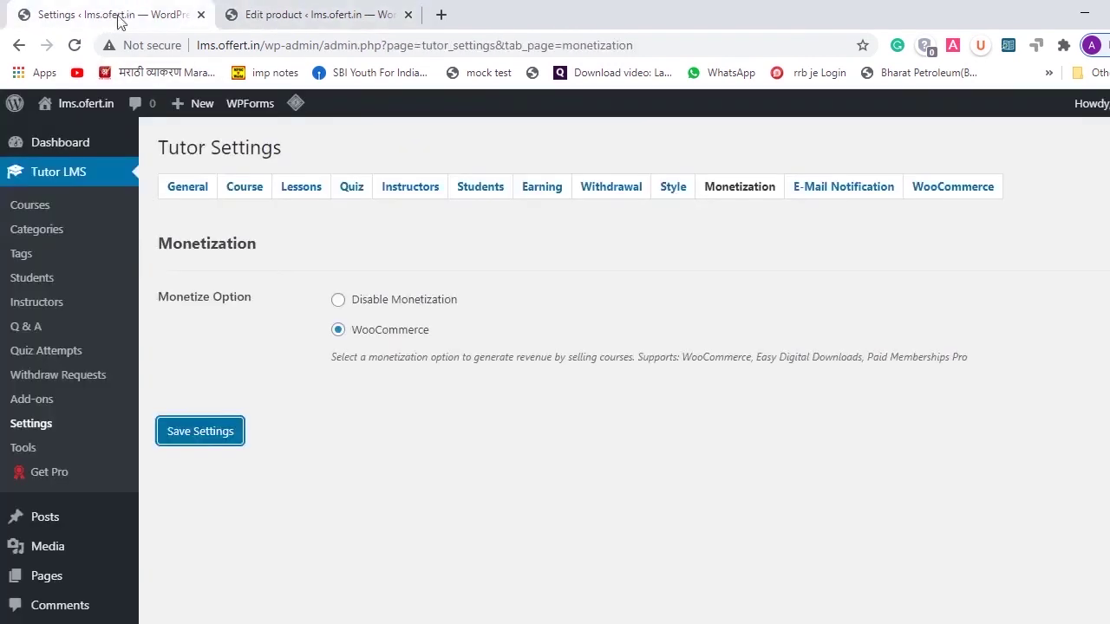
pyautogui.click(35, 213)
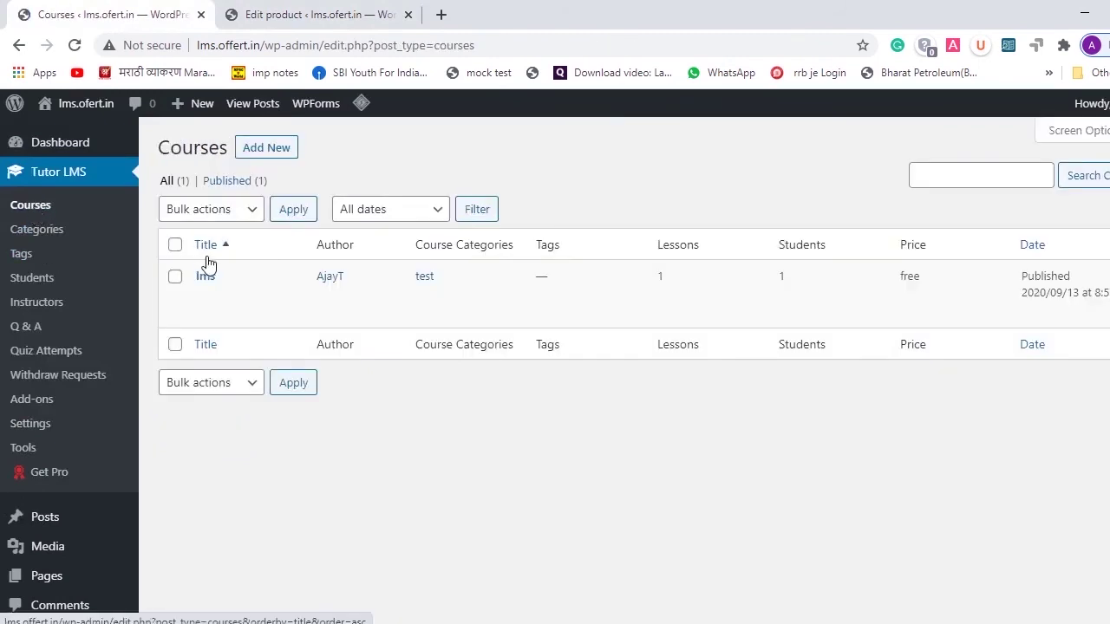
# - Attach the Ajay product to the lms course, making it a paid course
pyautogui.moveTo(300, 302)
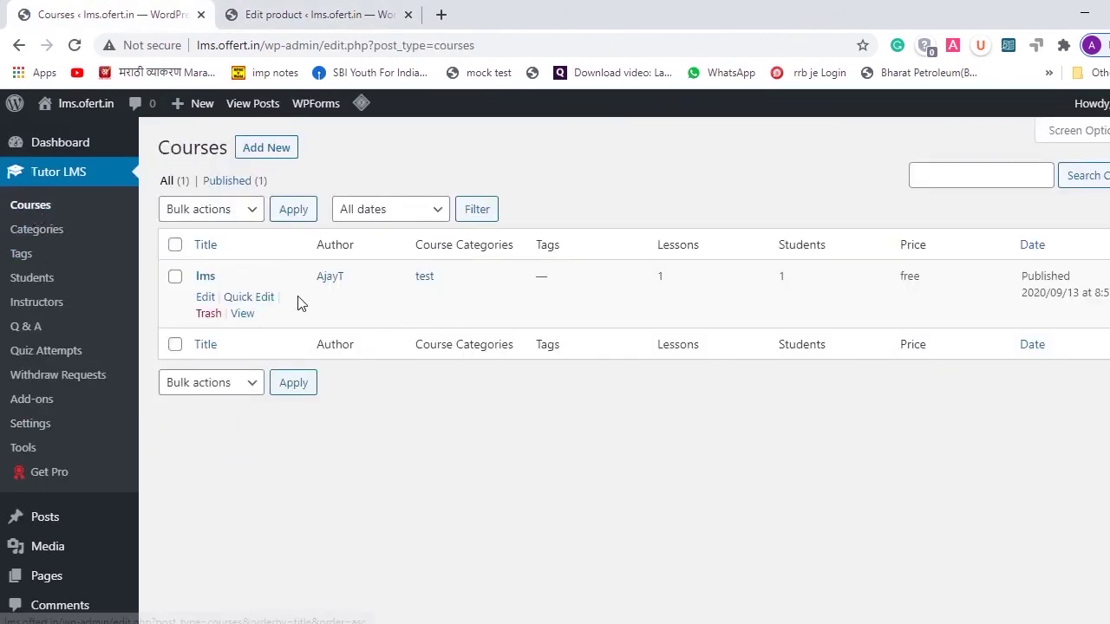
pyautogui.click(205, 300)
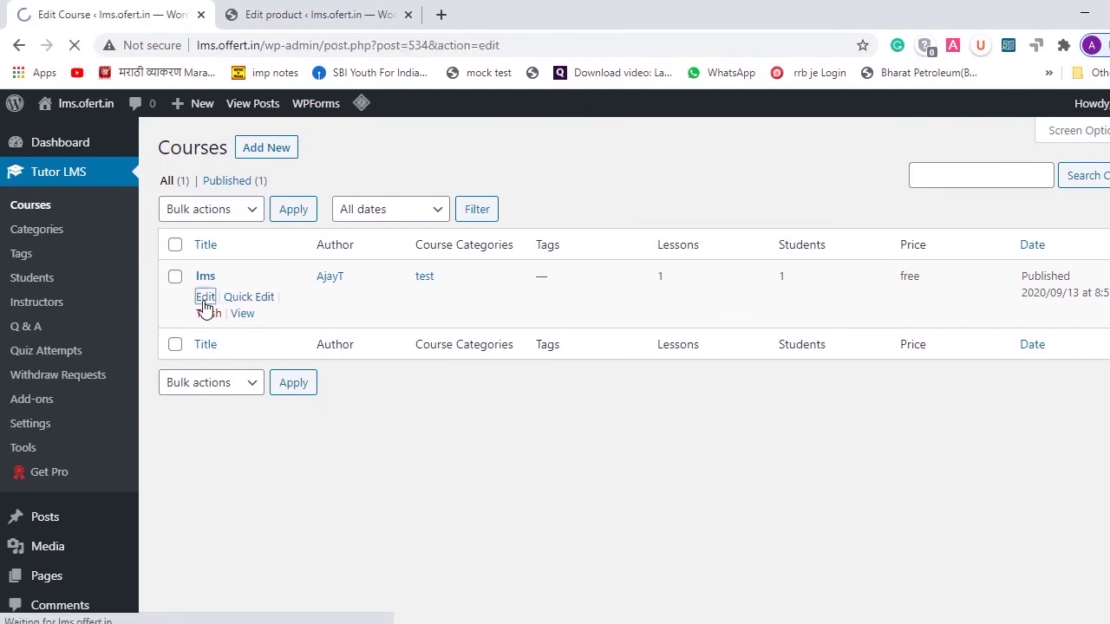
pyautogui.scroll(-3, 652, 326)
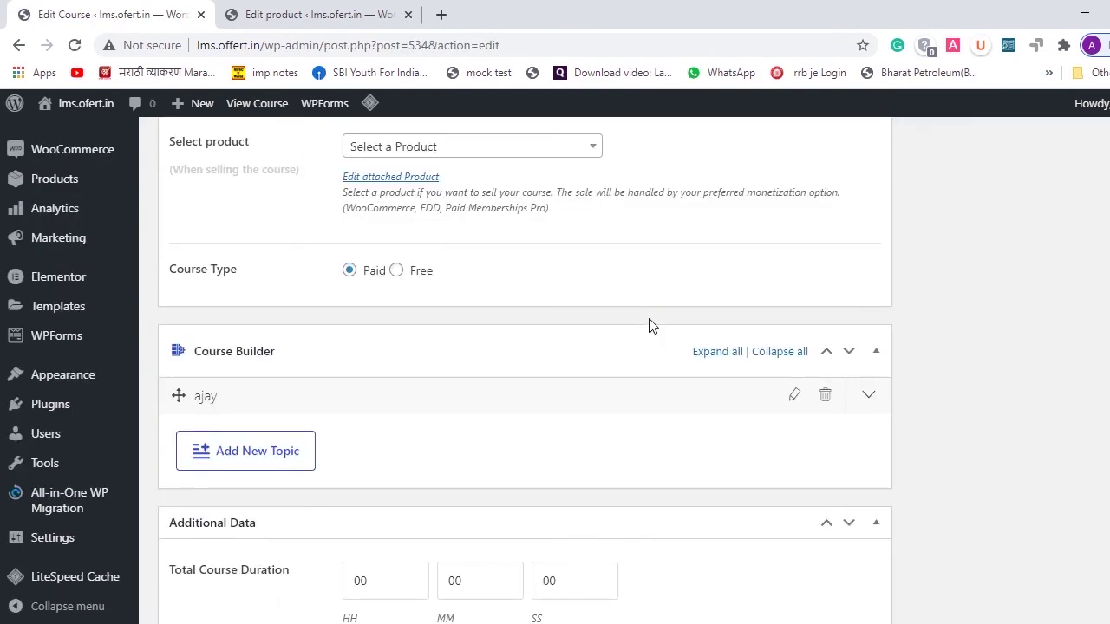
pyautogui.scroll(2, 652, 327)
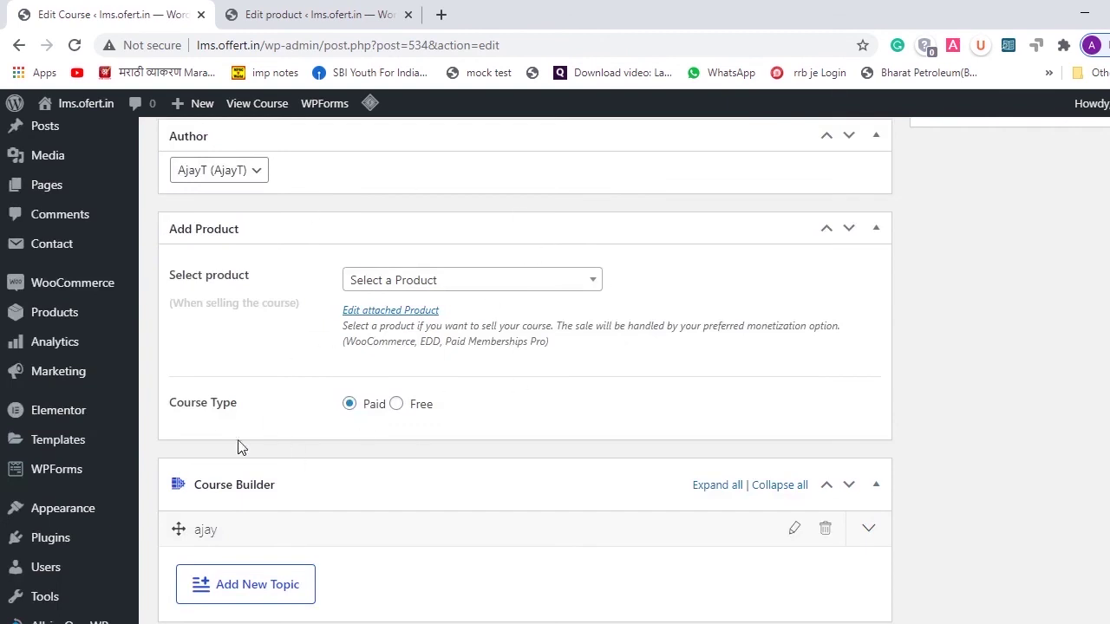
pyautogui.click(496, 282)
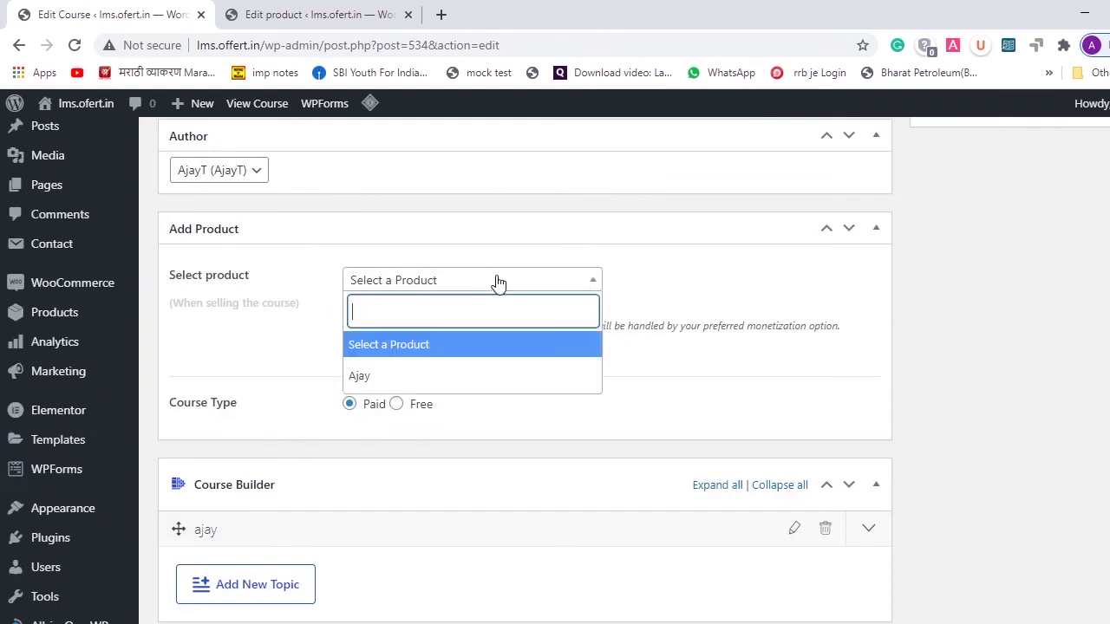
pyautogui.click(442, 376)
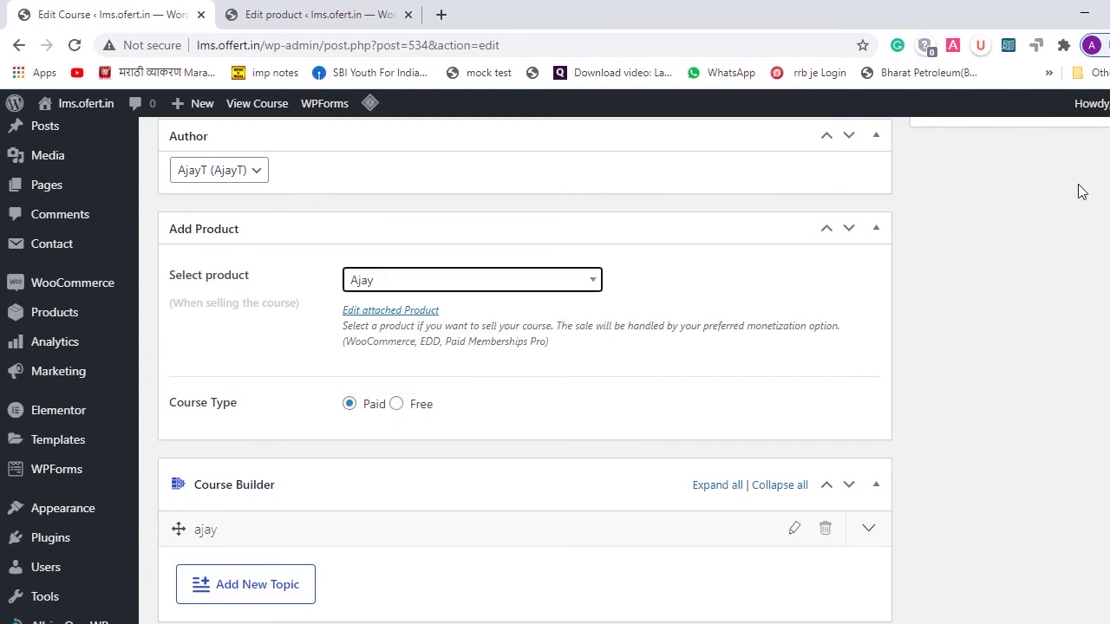
pyautogui.scroll(5, 1081, 188)
pyautogui.scroll(2, 1062, 167)
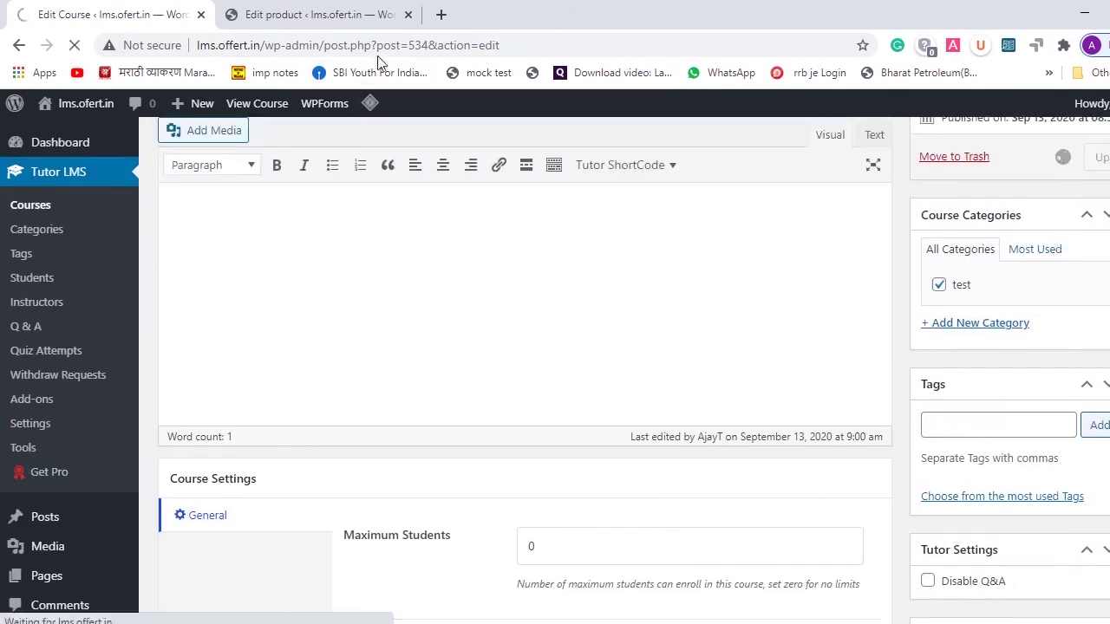
# - Return to the course editing page and bring the Student Registration window forward
pyautogui.click(343, 9)
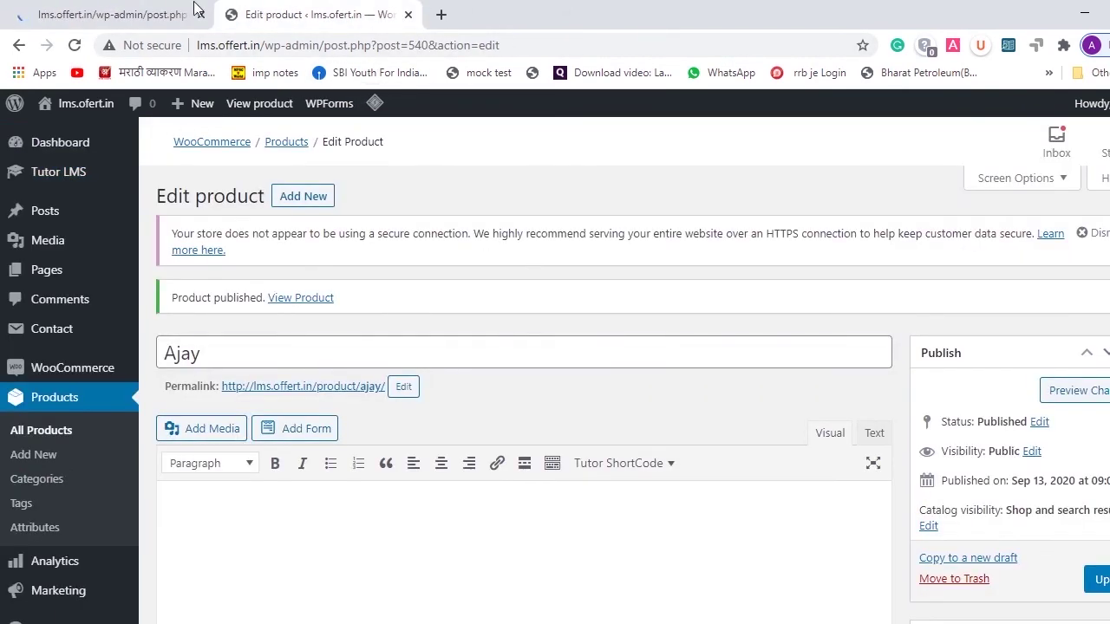
pyautogui.click(152, 7)
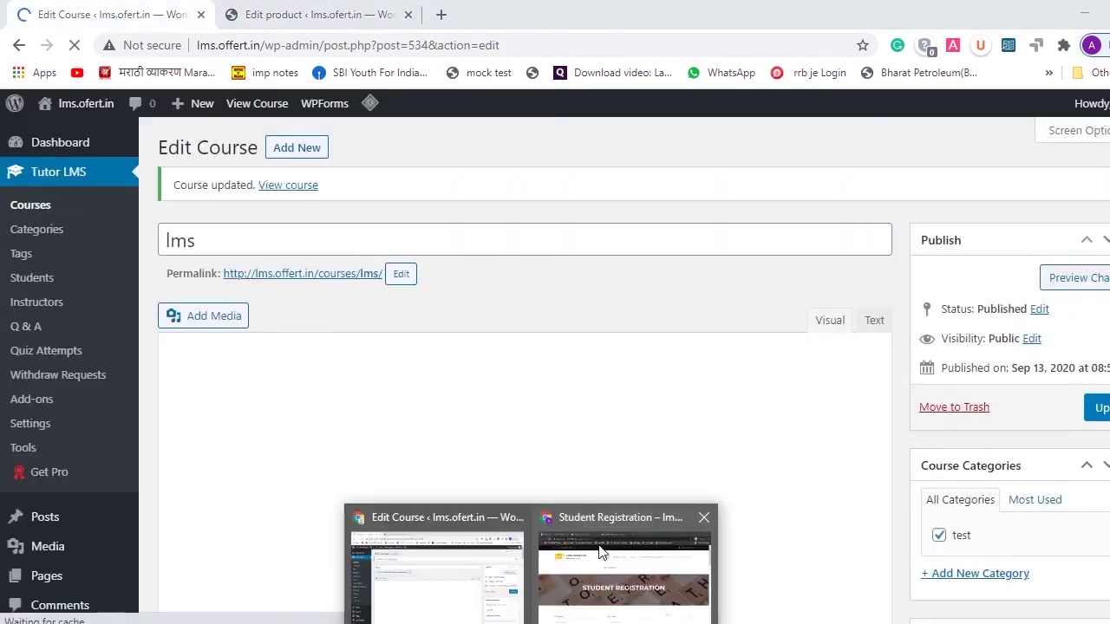
pyautogui.click(607, 555)
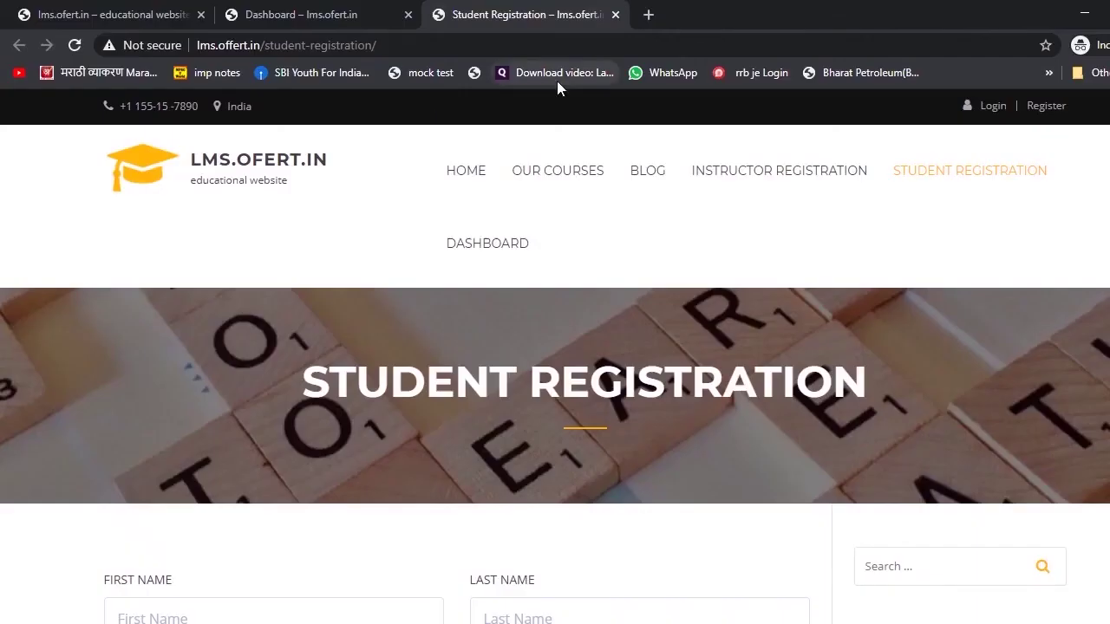
# - View the lms course card on Our Courses at ₹100.00, down from ₹1,000.00
pyautogui.click(568, 184)
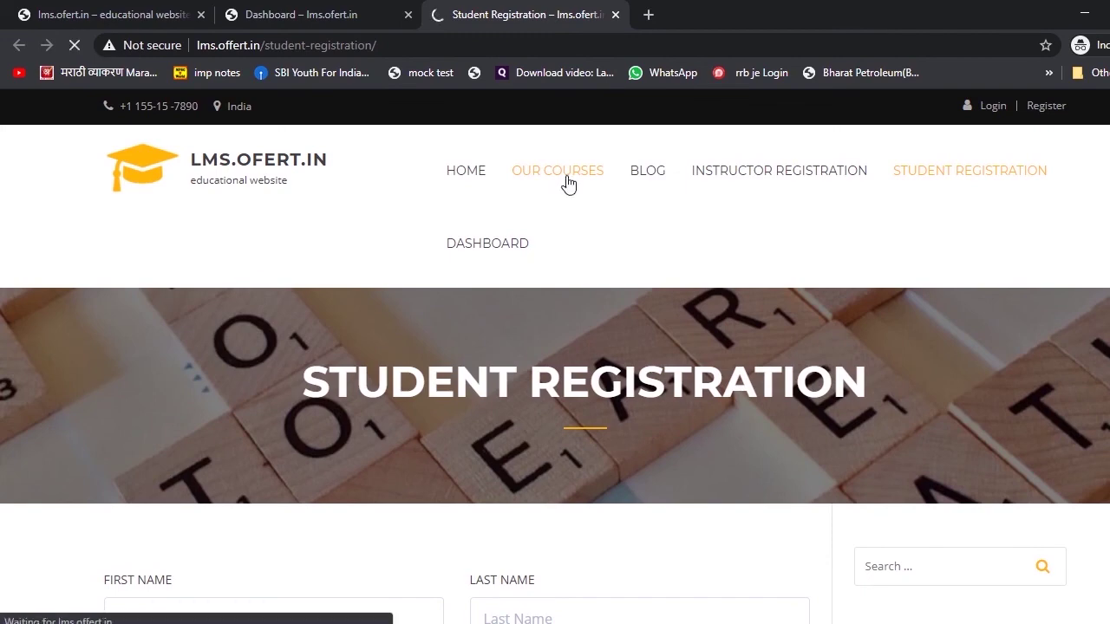
pyautogui.scroll(-5, 568, 261)
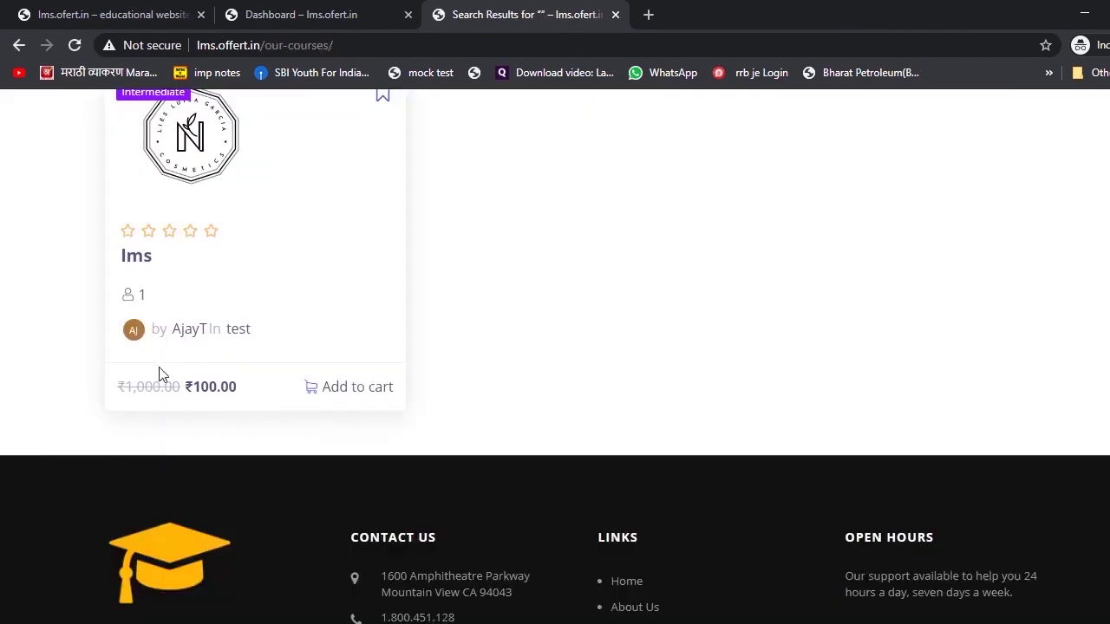
pyautogui.scroll(1, 317, 221)
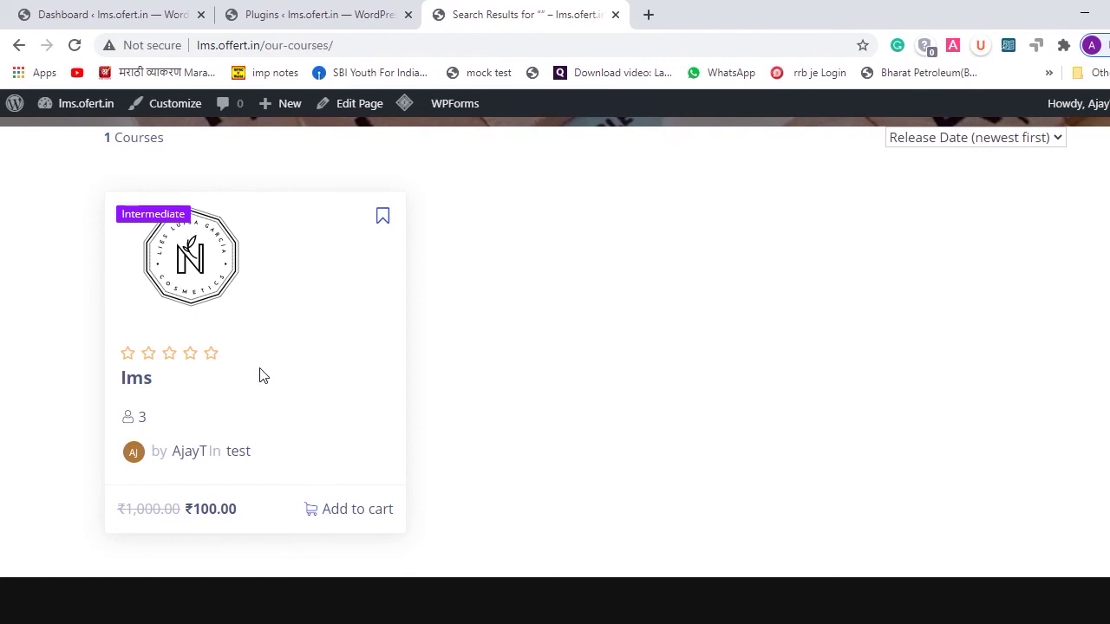
# - Search the plugin directory for 'one page checkout and layouts', finding it already active
pyautogui.click(99, 7)
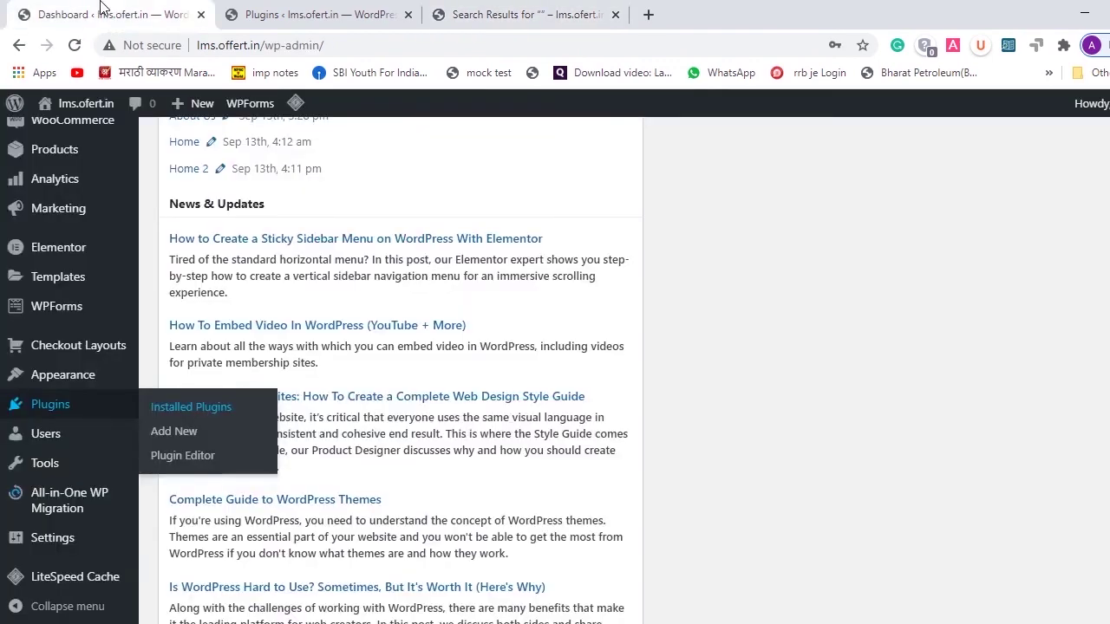
pyautogui.click(311, 7)
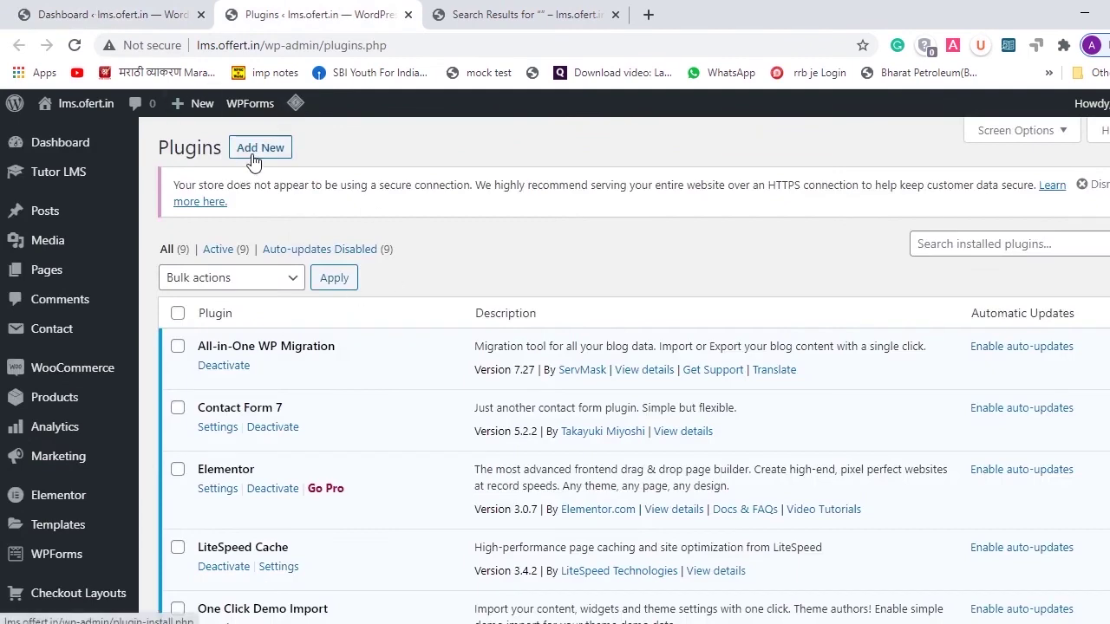
pyautogui.click(153, 7)
pyautogui.moveTo(65, 413)
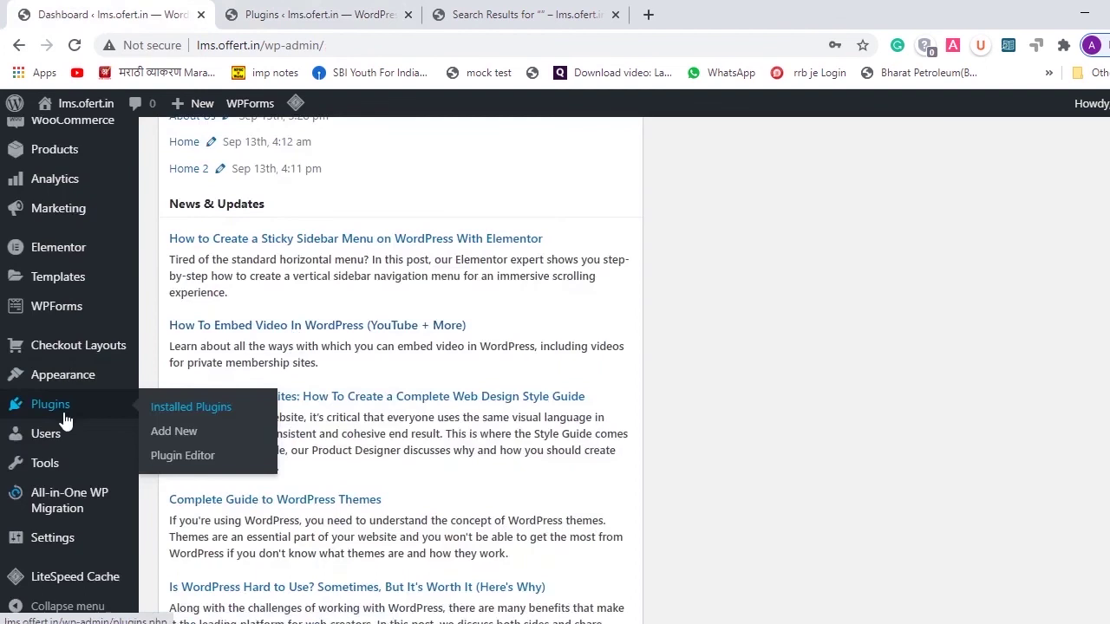
pyautogui.click(178, 447)
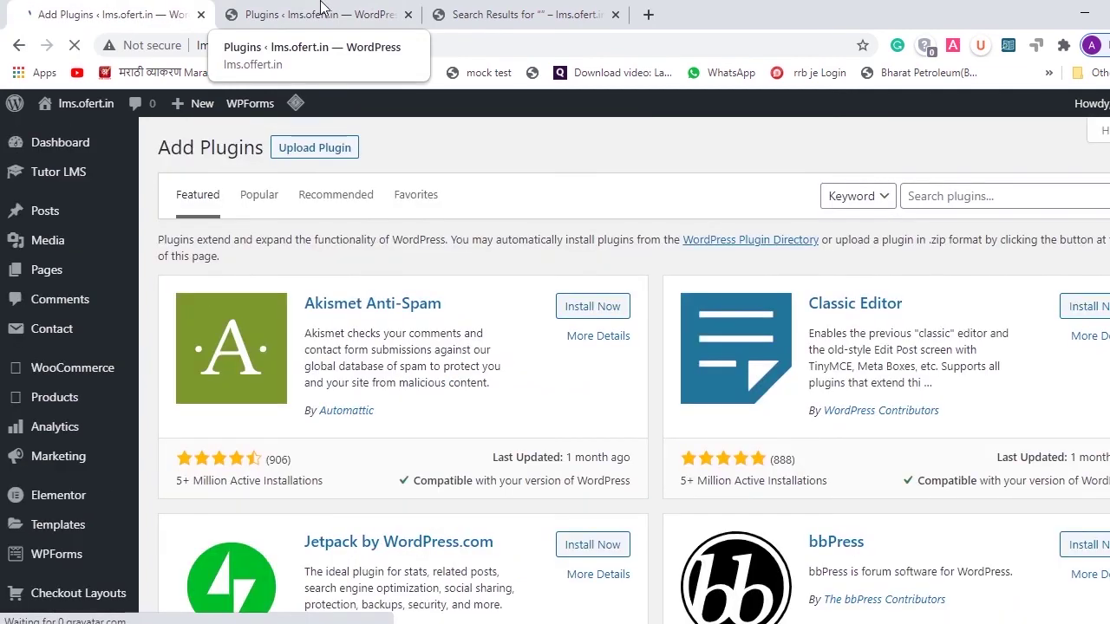
pyautogui.click(963, 198)
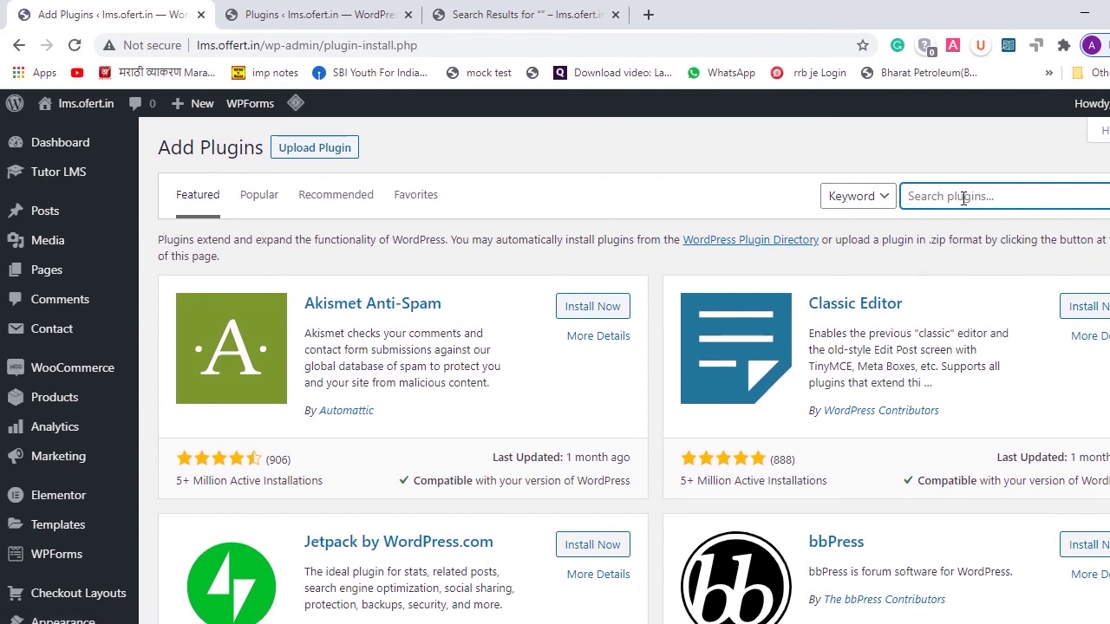
pyautogui.write('one page checkout and layouts')
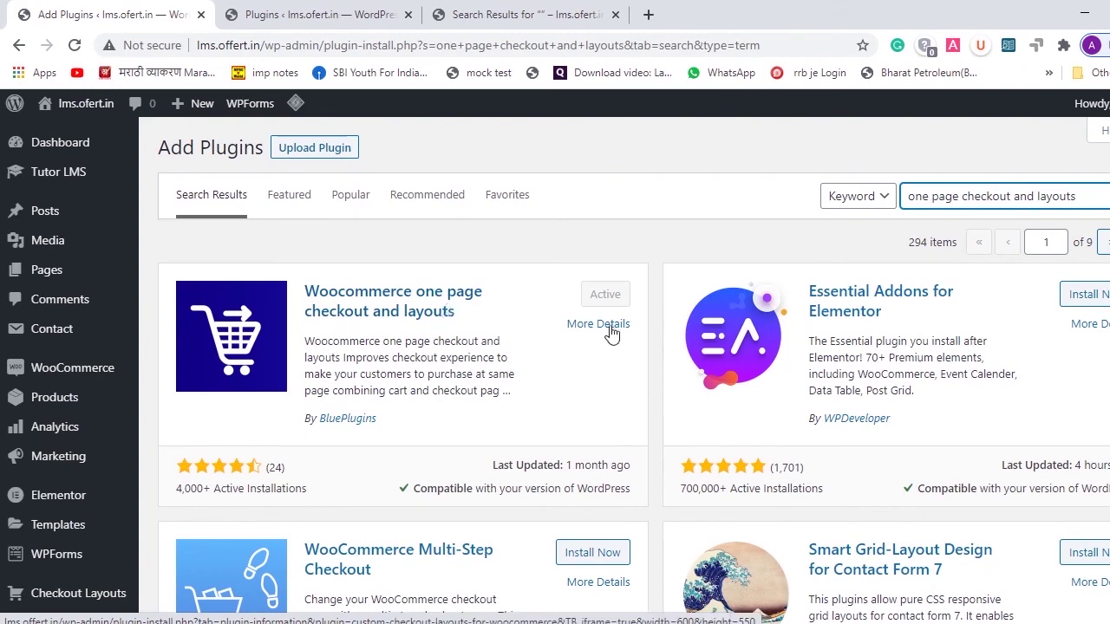
# - Open the one page checkout plugin's Checkout Layouts settings from Installed Plugins
pyautogui.click(318, 10)
pyautogui.click(158, 10)
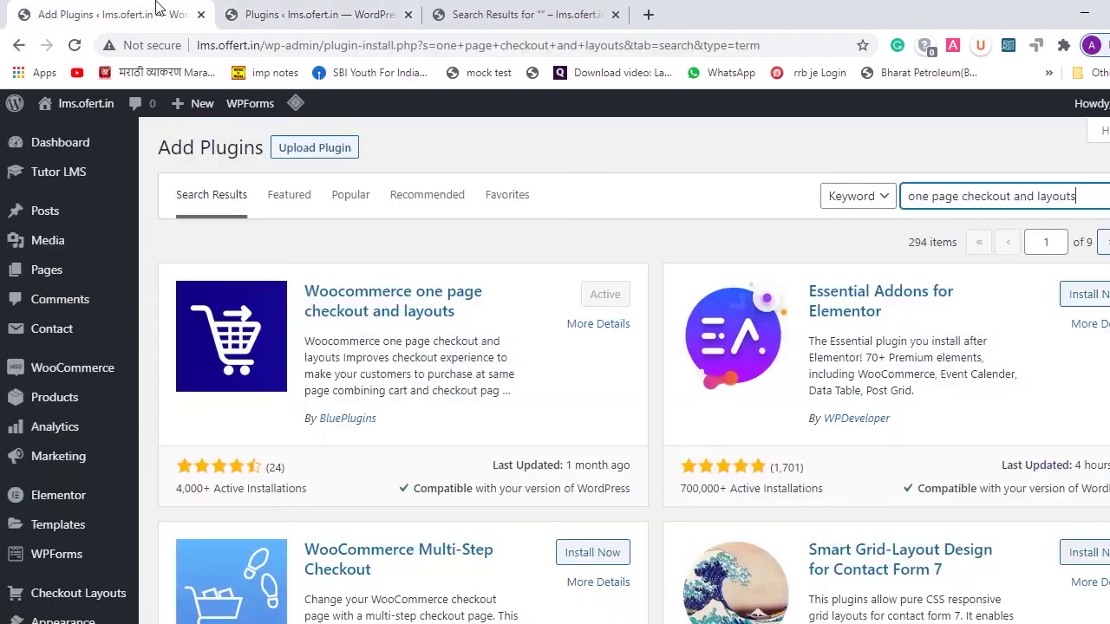
pyautogui.click(332, 10)
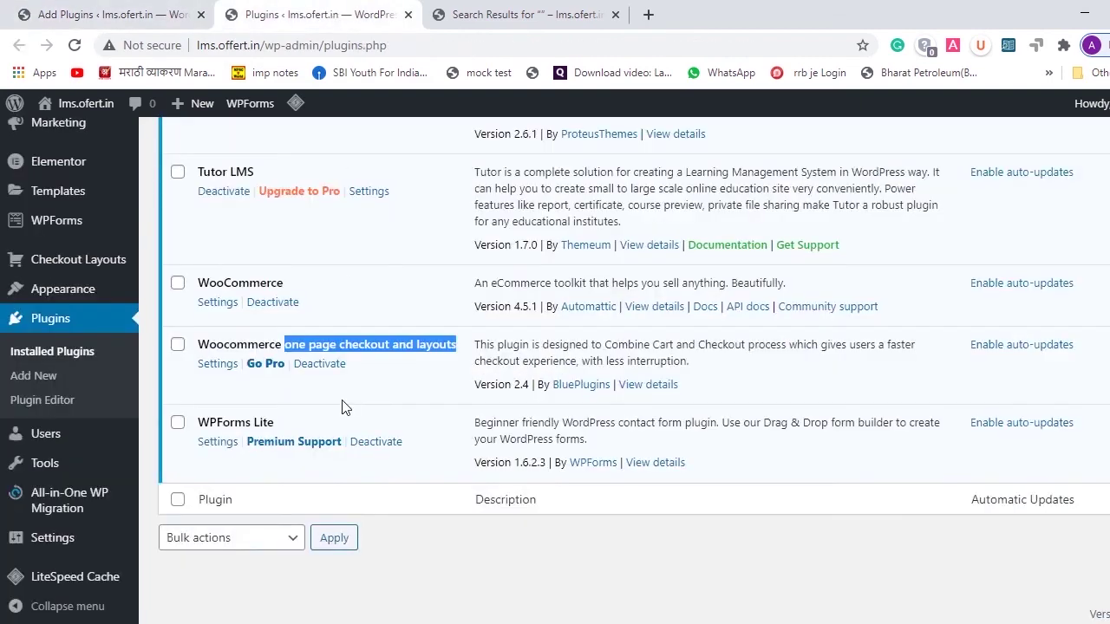
pyautogui.scroll(1, 315, 300)
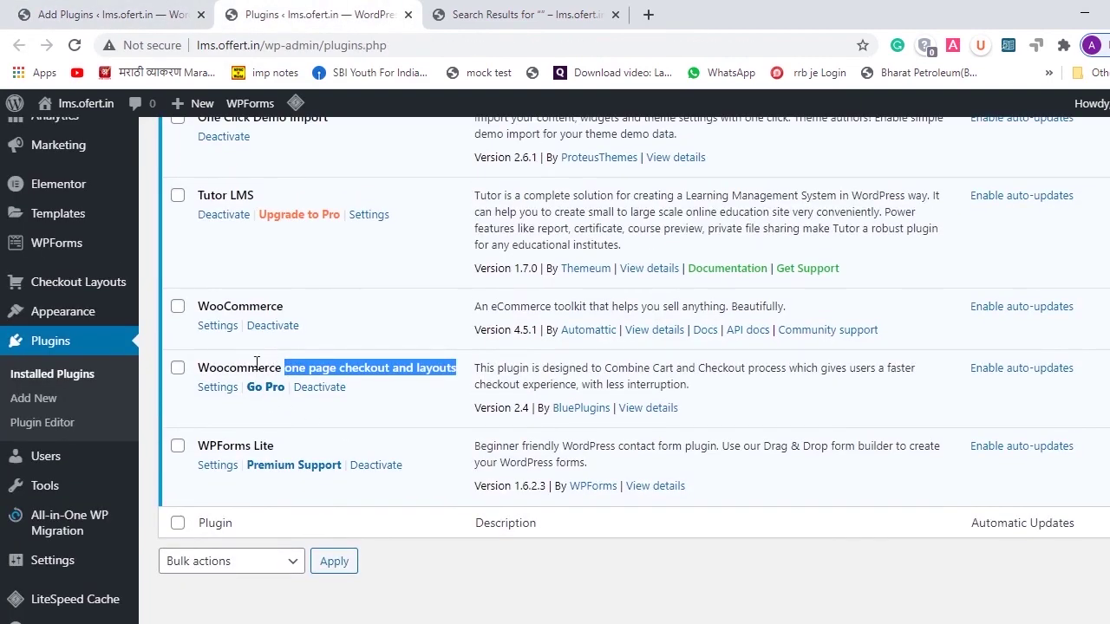
pyautogui.click(221, 385)
pyautogui.scroll(-2, 707, 317)
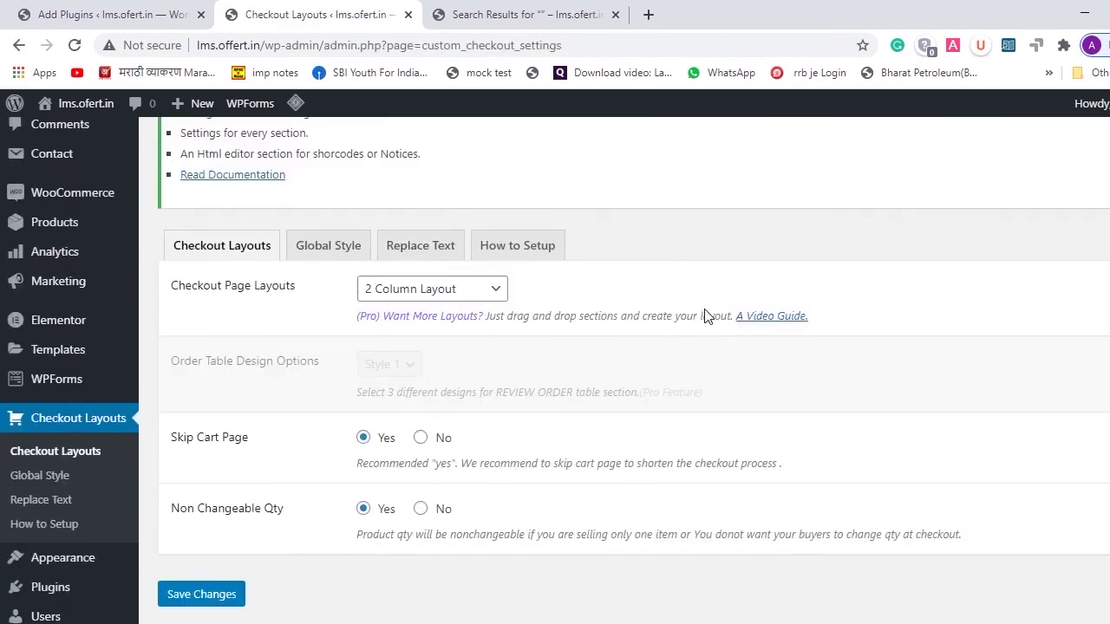
# - Keep the 2 Column Layout, set Non Changeable Qty to No, and save the checkout layout settings
pyautogui.click(494, 281)
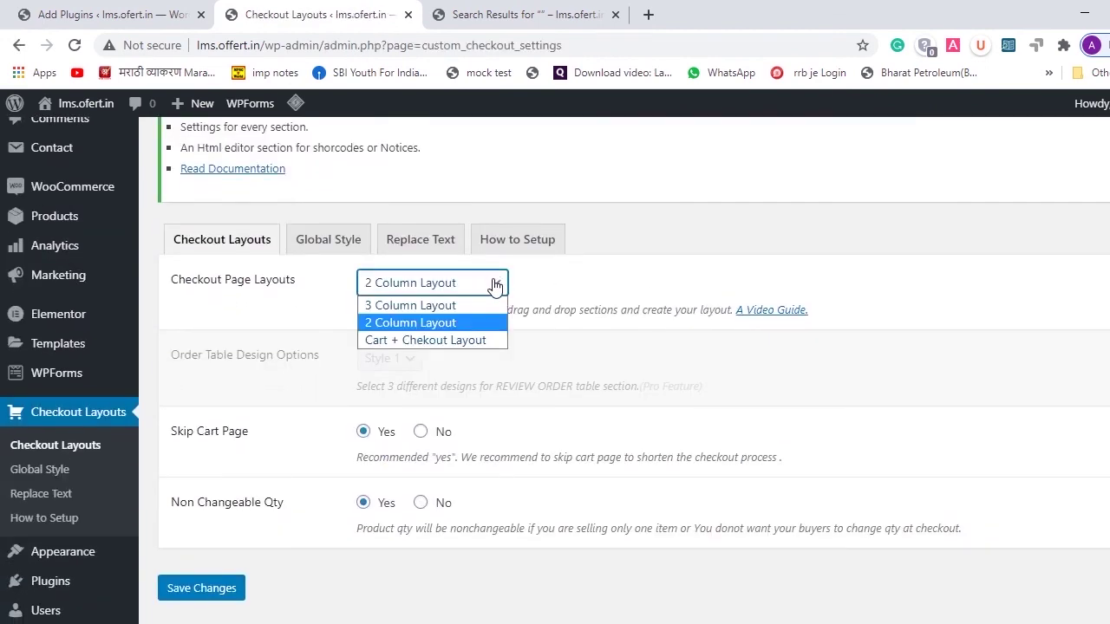
pyautogui.click(442, 323)
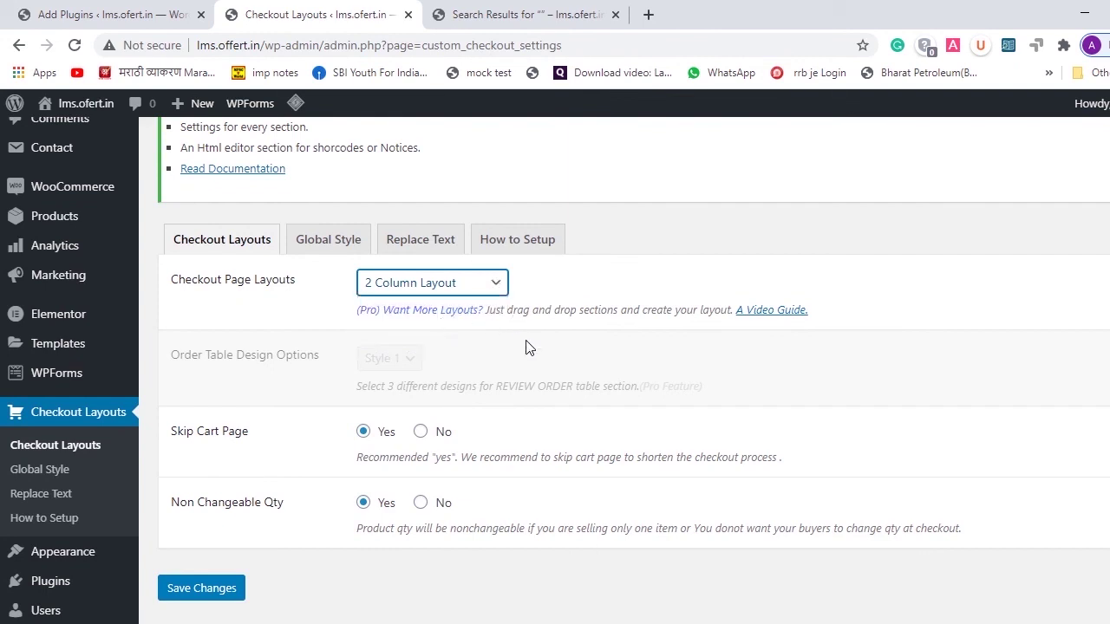
pyautogui.scroll(-1, 336, 430)
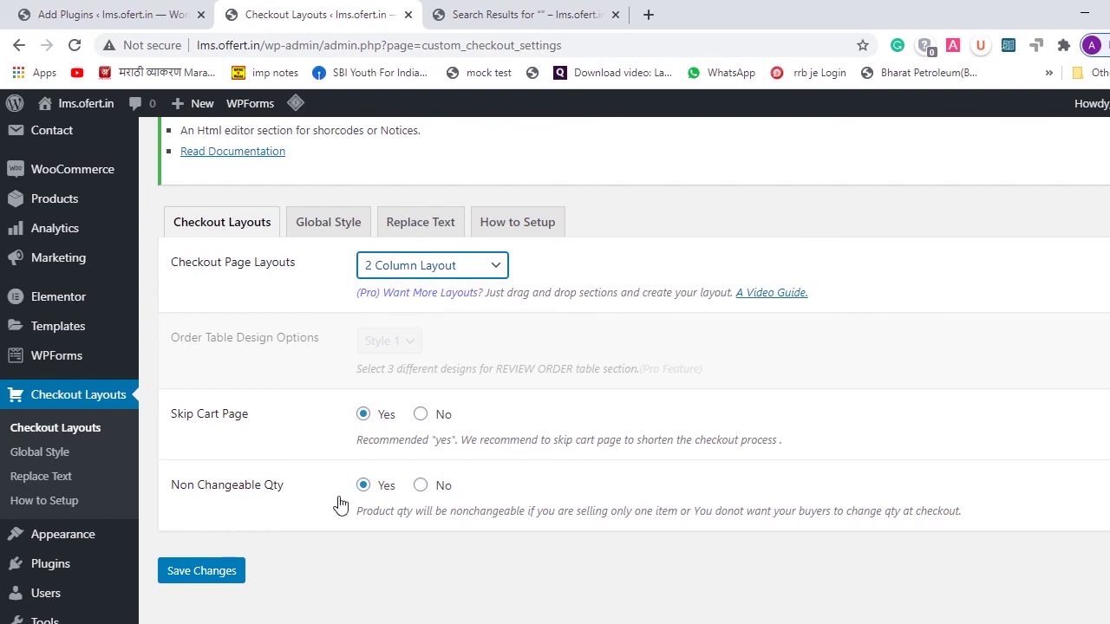
pyautogui.click(421, 487)
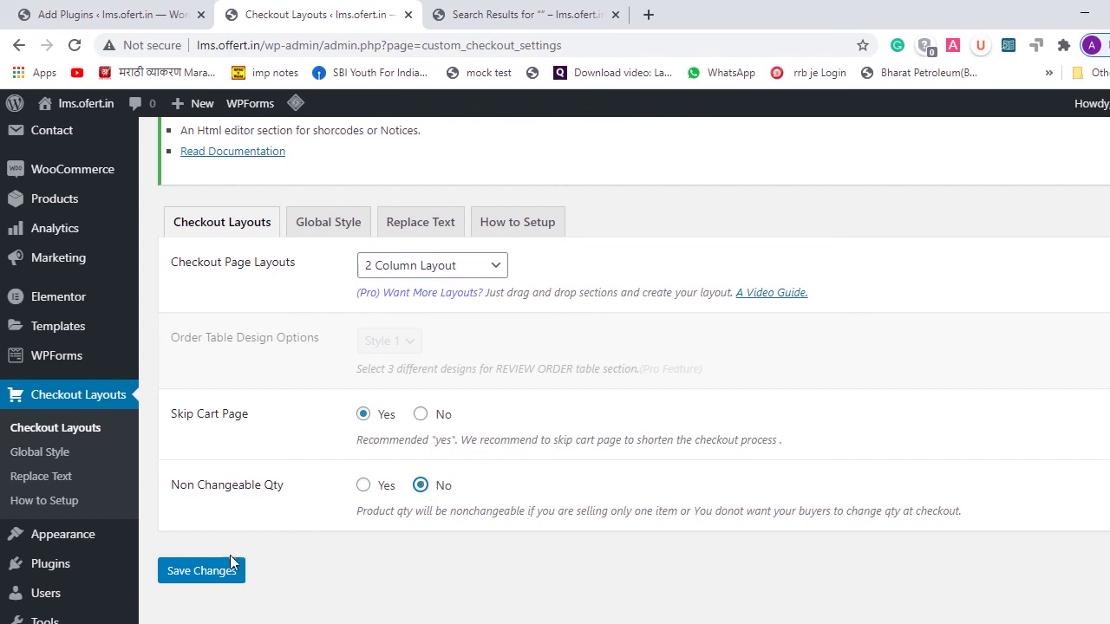
pyautogui.click(213, 577)
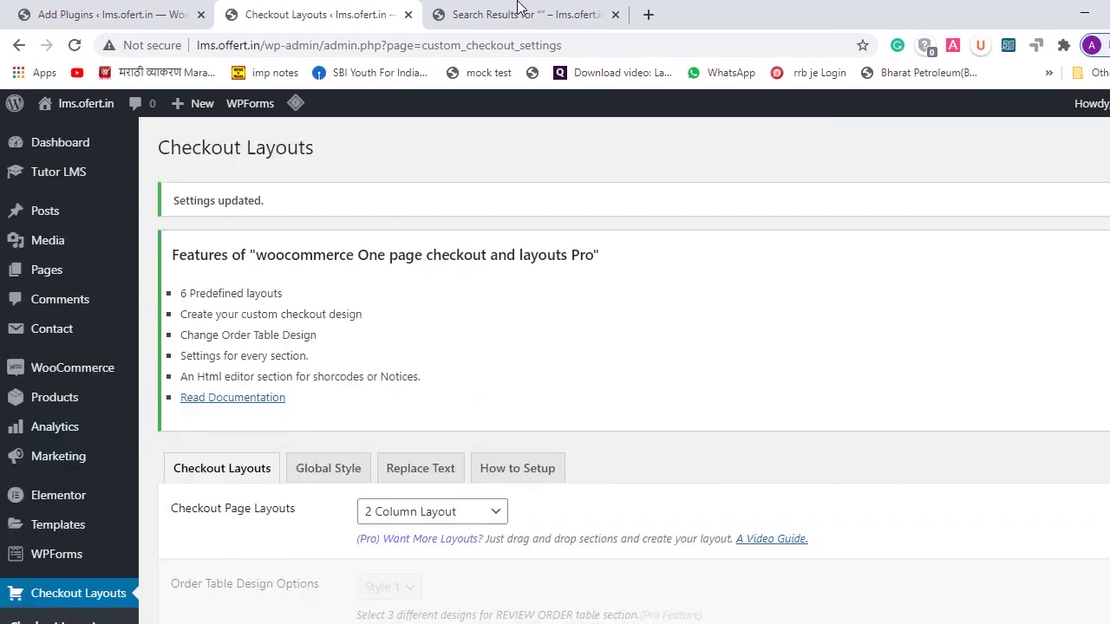
pyautogui.click(518, 9)
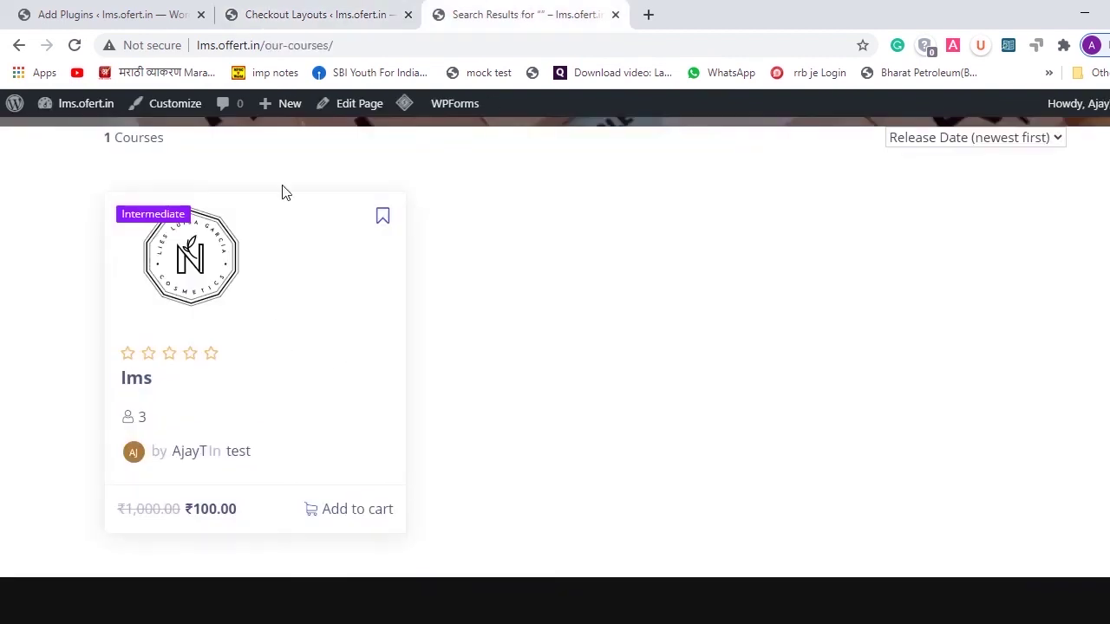
pyautogui.click(368, 10)
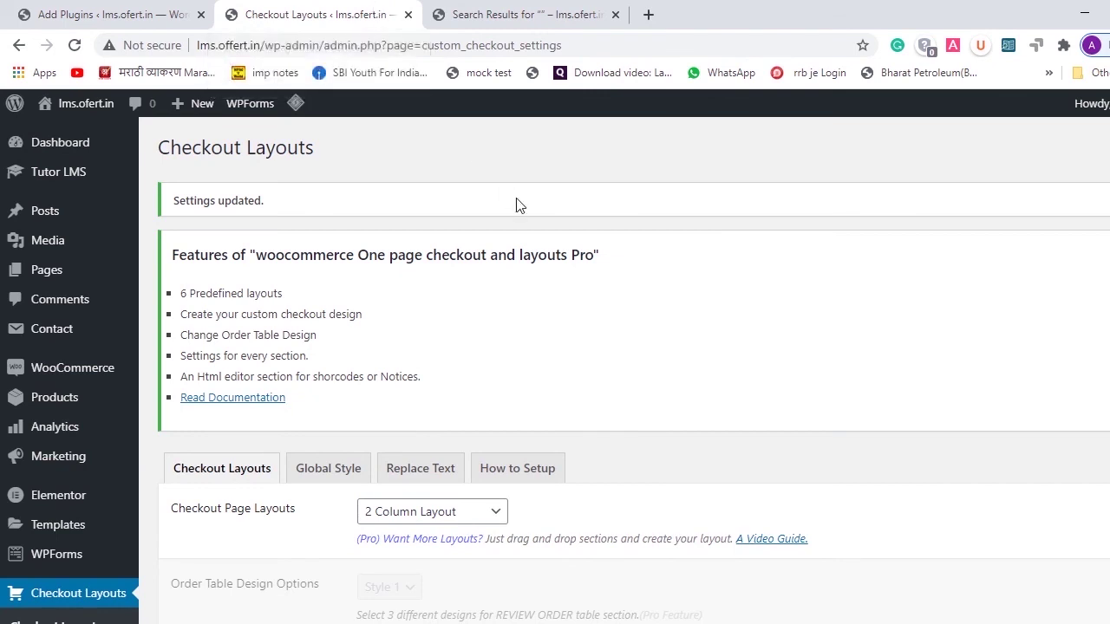
# - Save the WooCommerce Cash on delivery payment settings, with cash on delivery enabled
pyautogui.moveTo(61, 168)
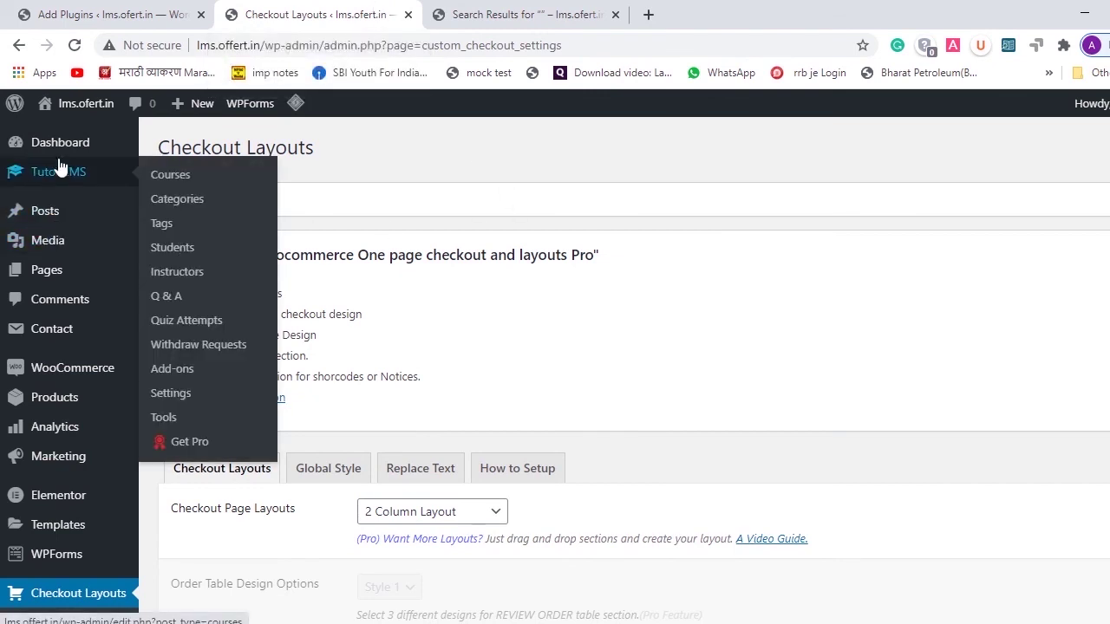
pyautogui.moveTo(17, 373)
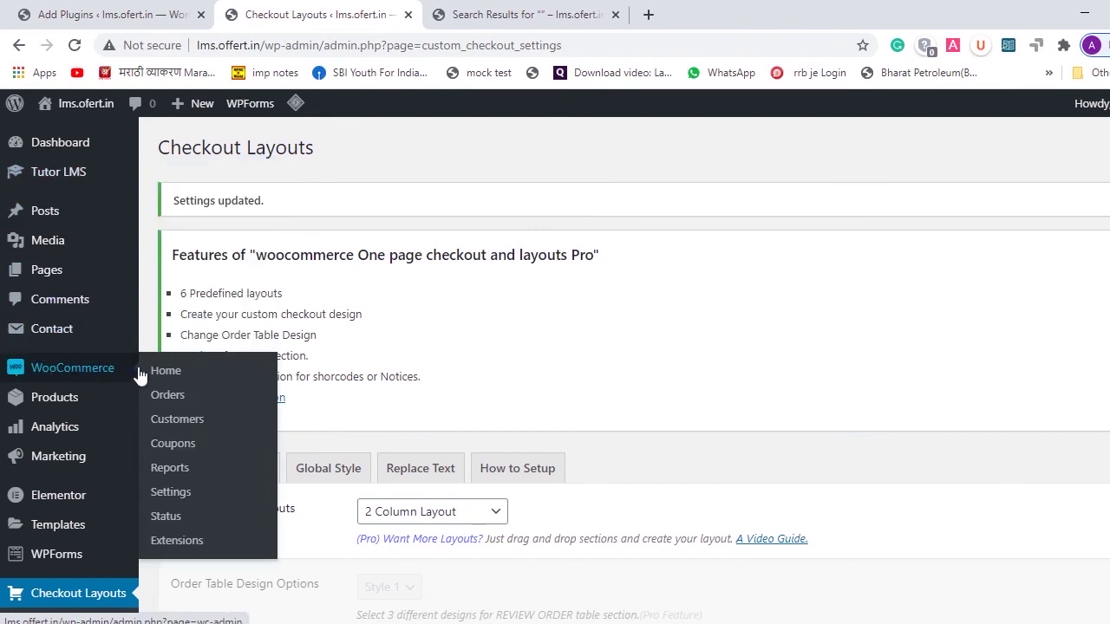
pyautogui.click(170, 494)
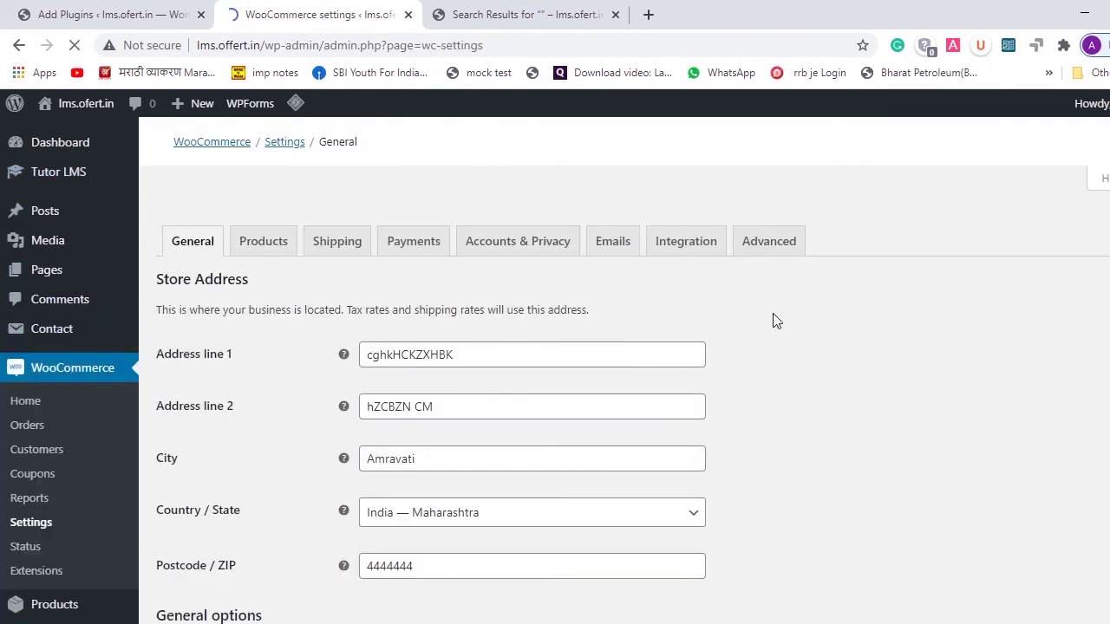
pyautogui.click(415, 253)
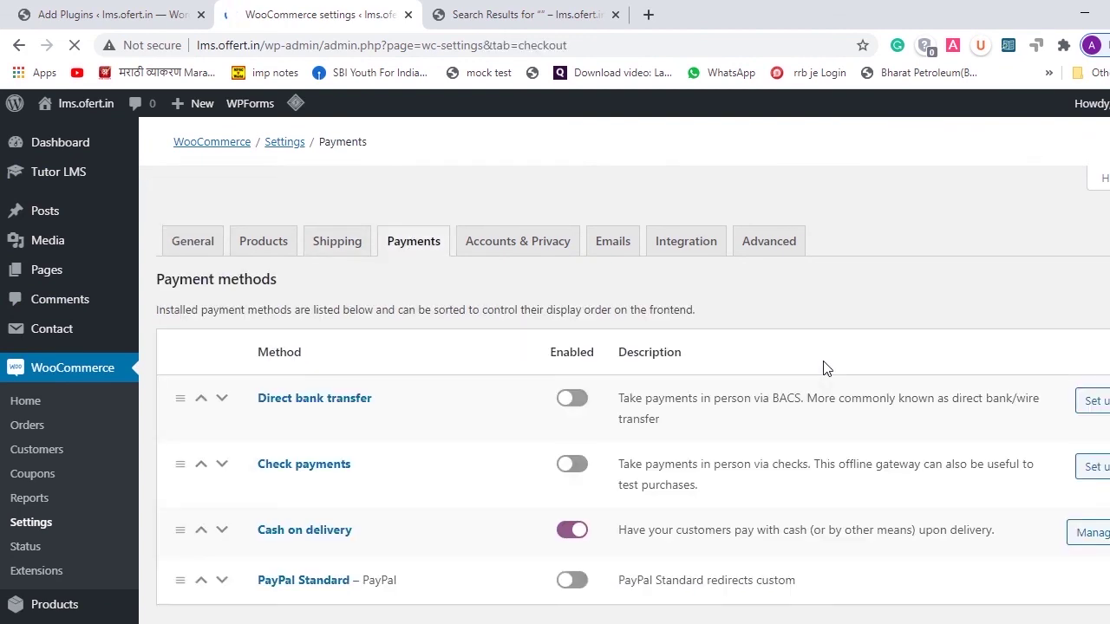
pyautogui.scroll(-2, 319, 442)
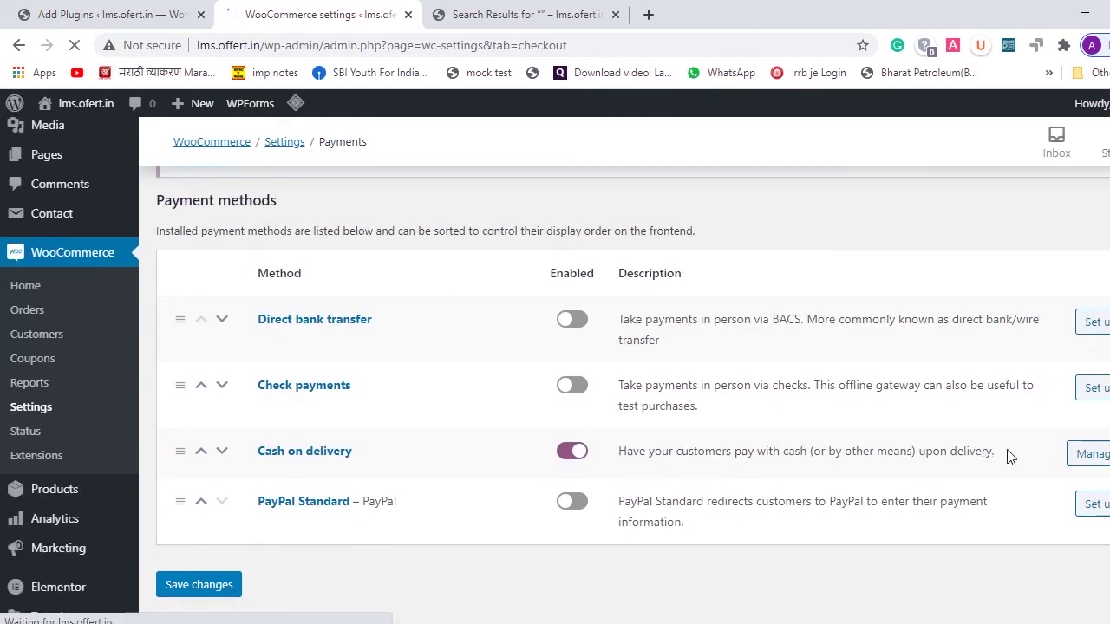
pyautogui.click(1081, 459)
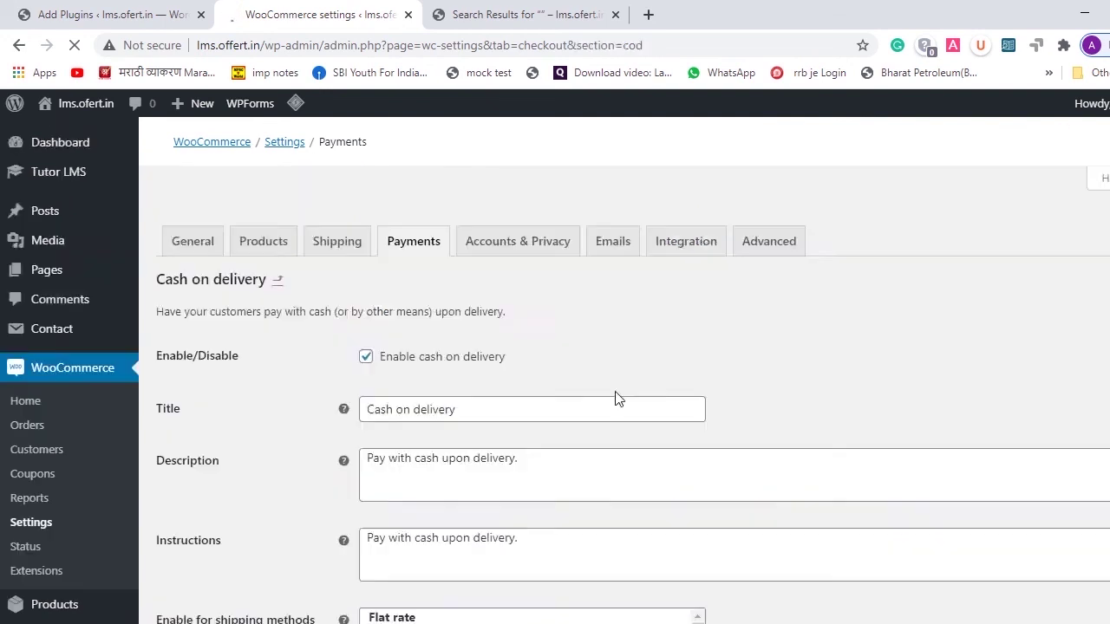
pyautogui.scroll(-4, 617, 395)
pyautogui.scroll(4, 503, 299)
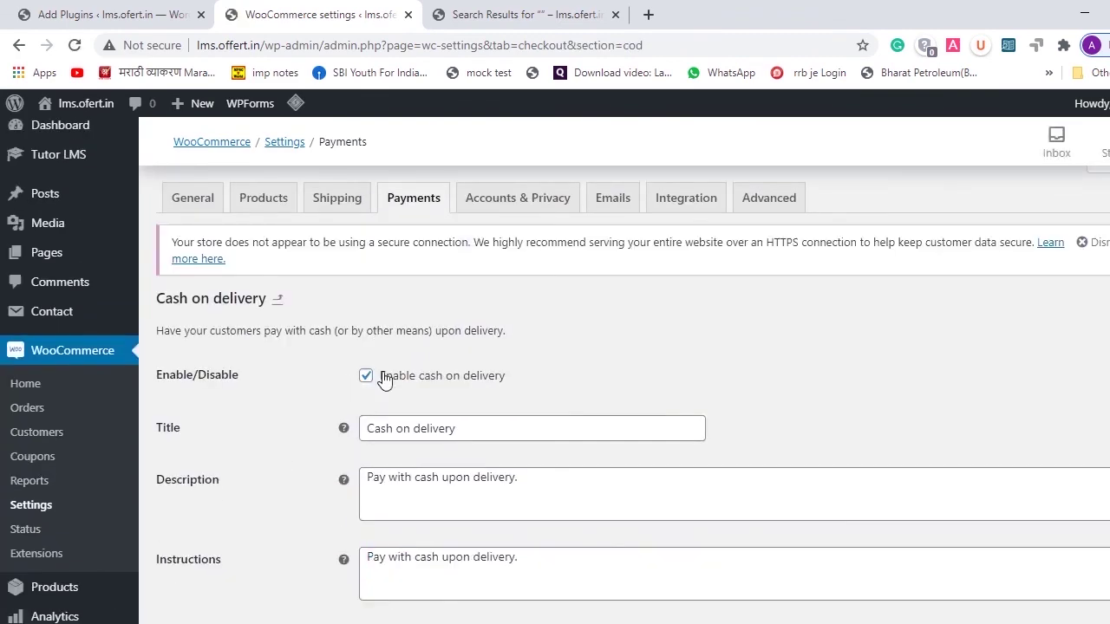
pyautogui.scroll(-4, 385, 379)
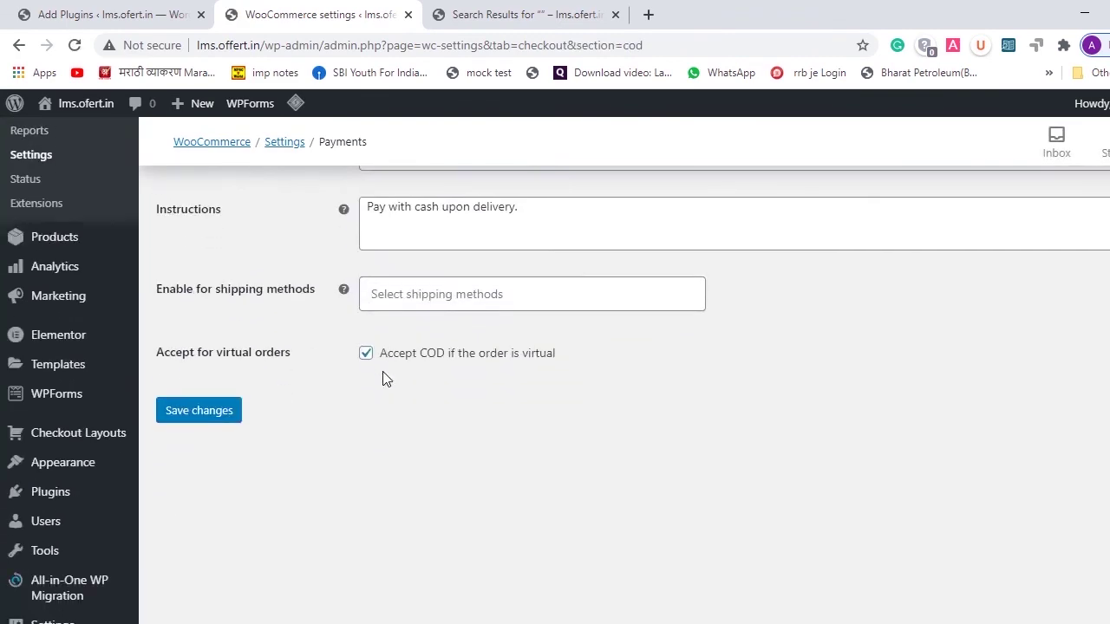
pyautogui.click(201, 412)
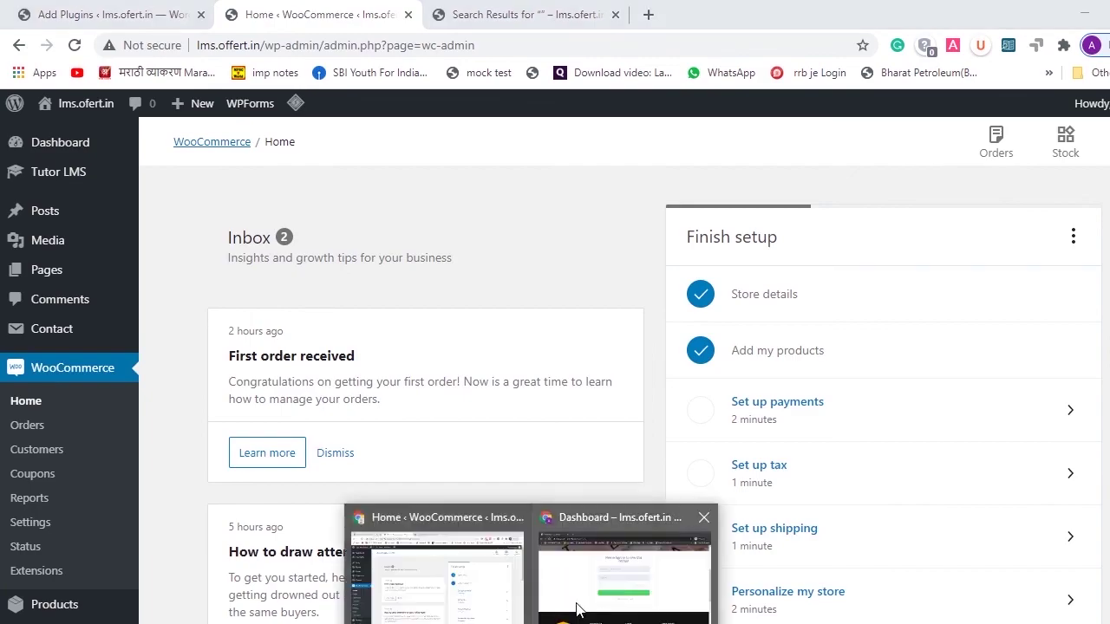
# - In the incognito window, fill in the Student Registration form and register a new student account
pyautogui.click(581, 607)
pyautogui.click(473, 231)
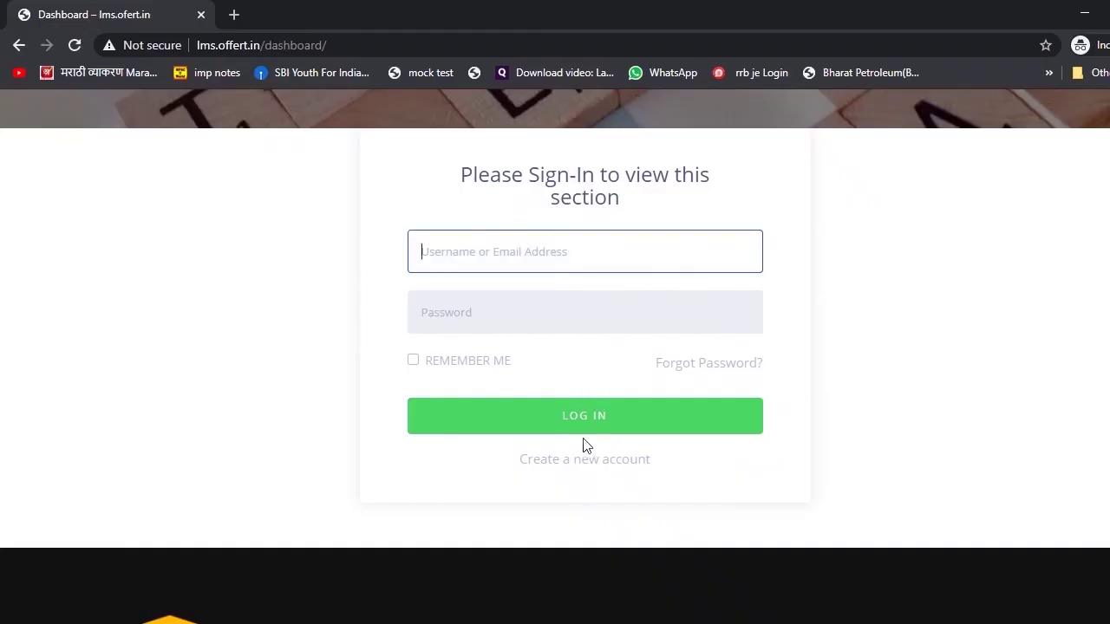
pyautogui.click(566, 464)
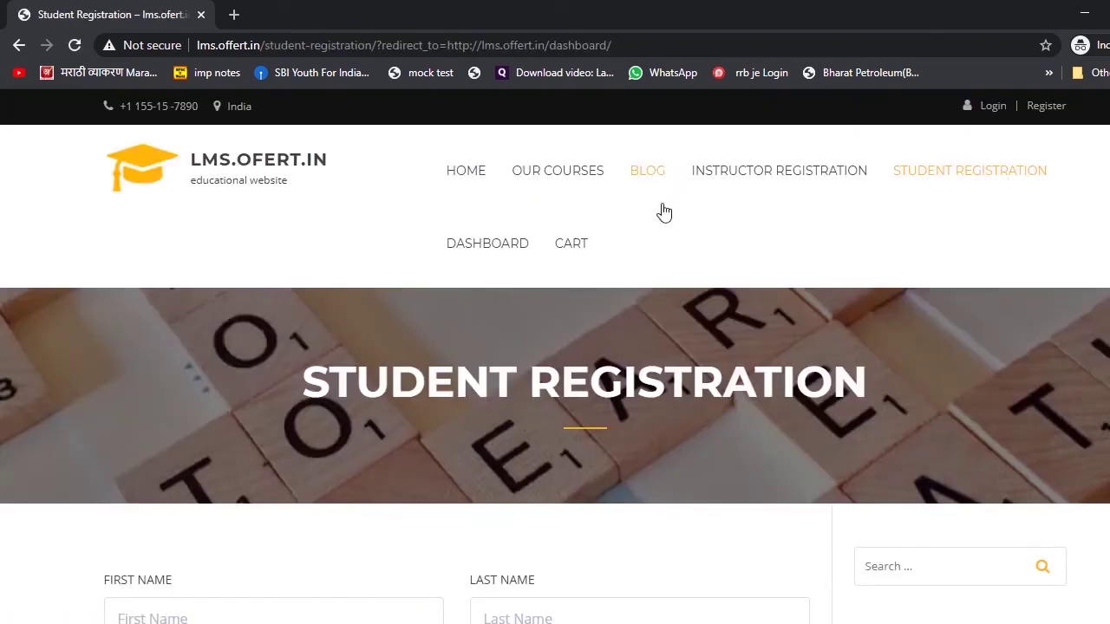
pyautogui.scroll(-2, 663, 213)
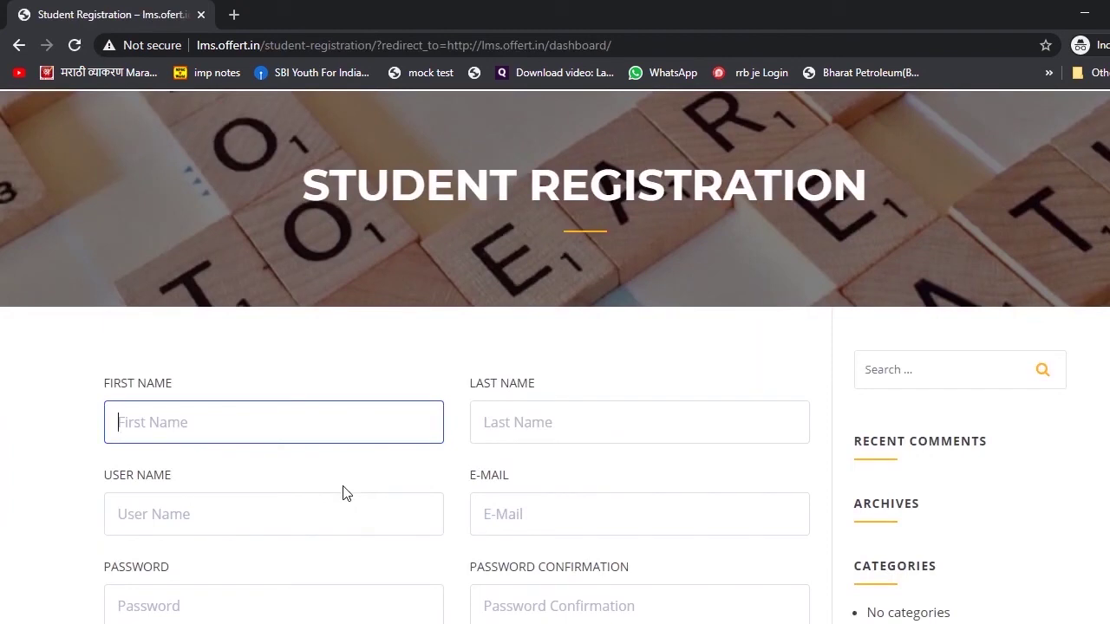
pyautogui.scroll(-2, 445, 385)
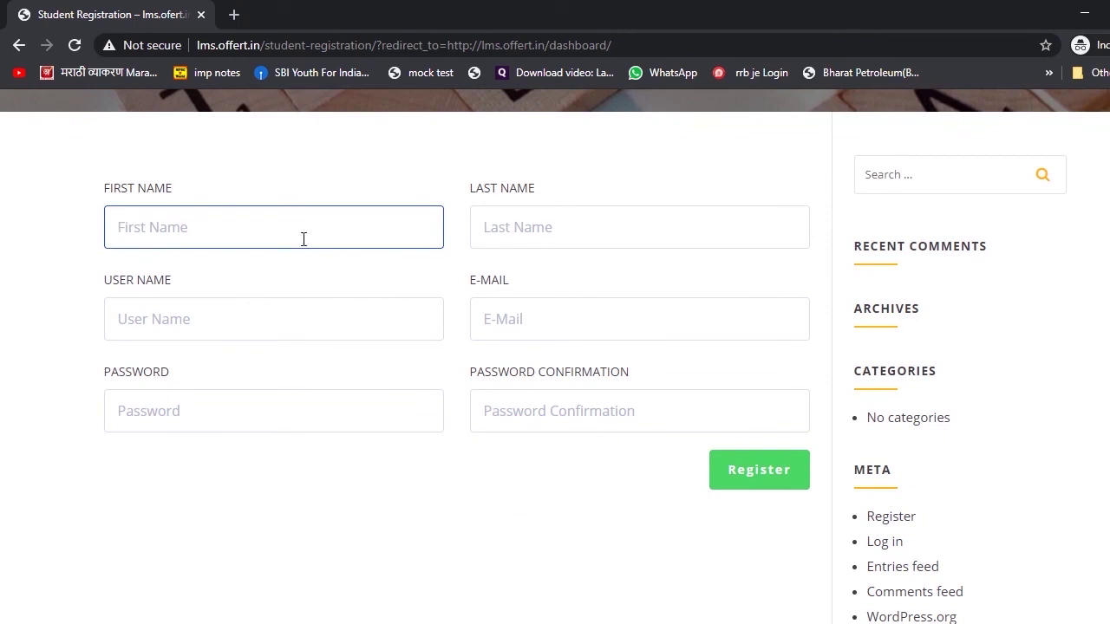
pyautogui.write('asdfghj')
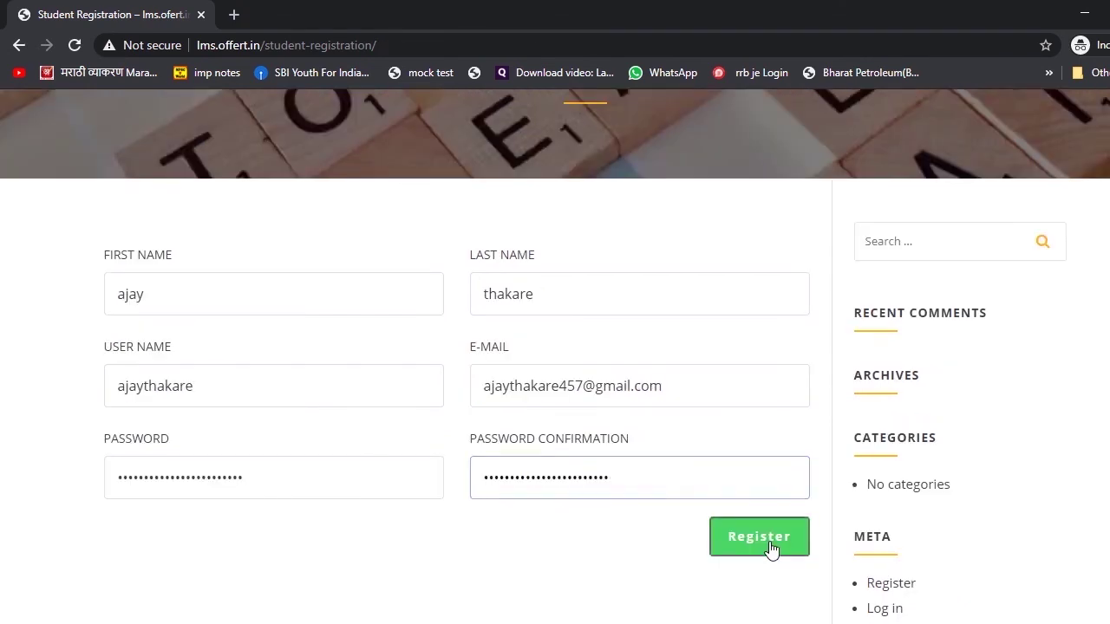
pyautogui.click(771, 547)
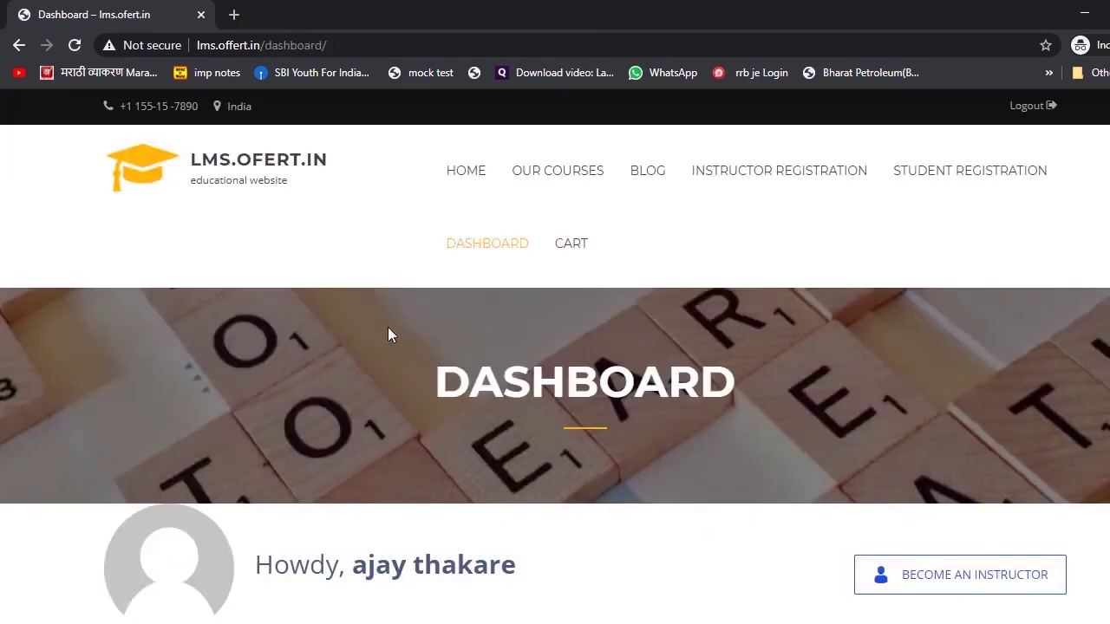
# - Open the lms course's detail page from the OUR COURSES list
pyautogui.scroll(-3, 388, 330)
pyautogui.scroll(-2, 564, 325)
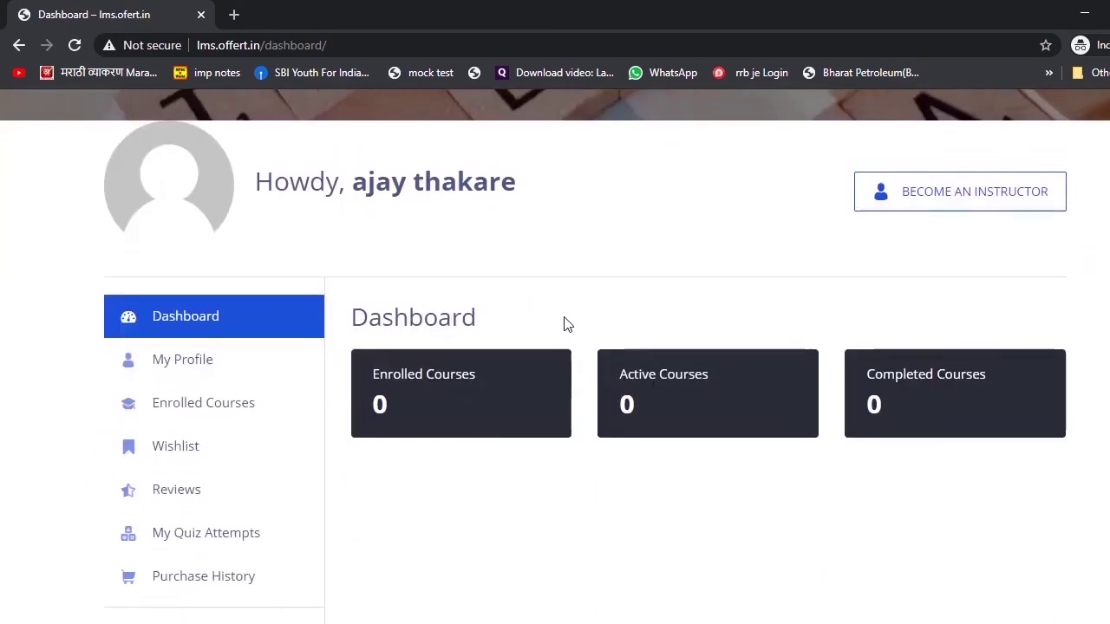
pyautogui.scroll(4, 564, 324)
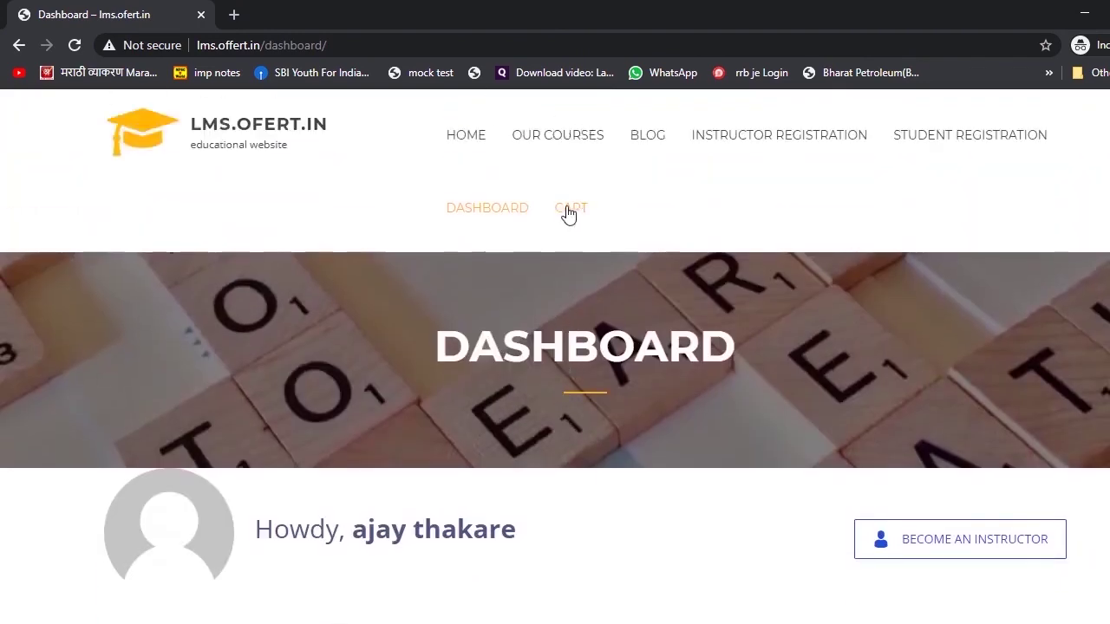
pyautogui.click(558, 141)
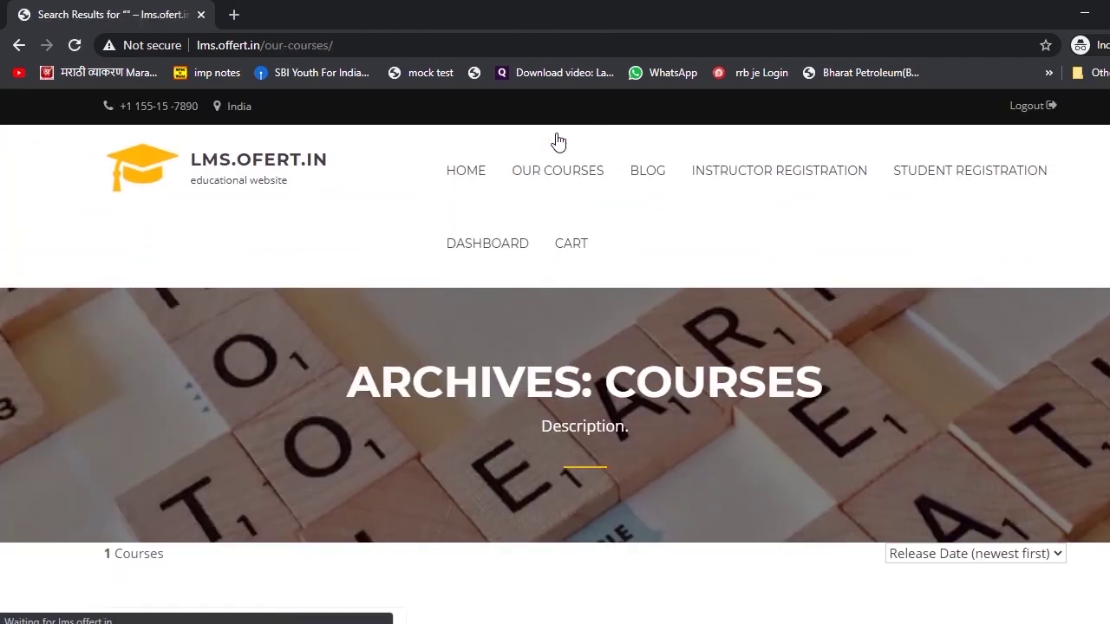
pyautogui.scroll(-4, 558, 141)
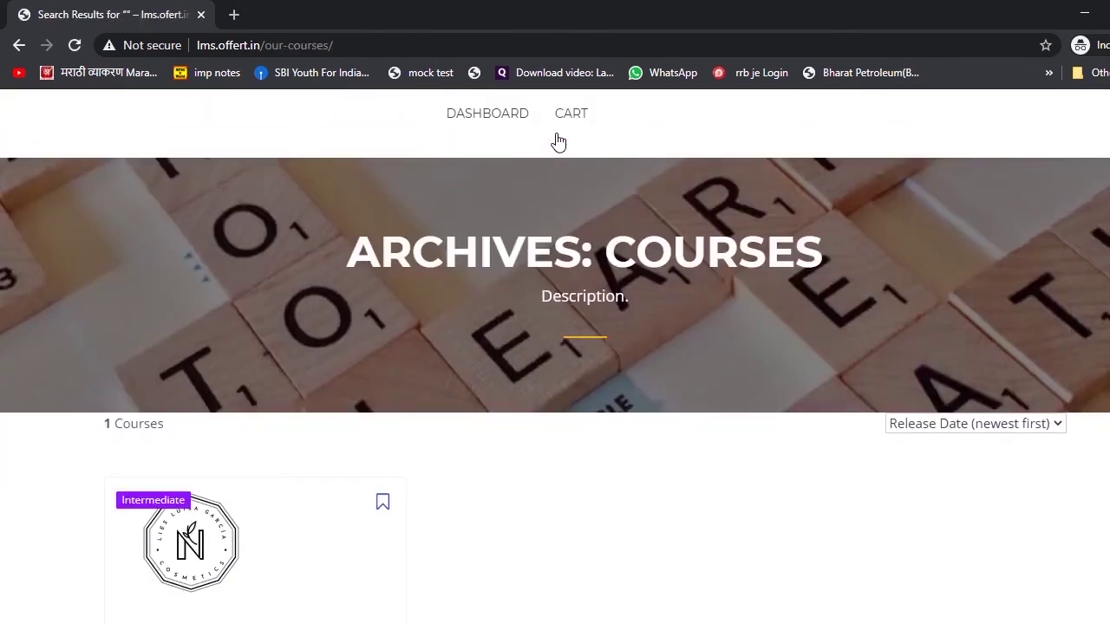
pyautogui.scroll(-1, 409, 425)
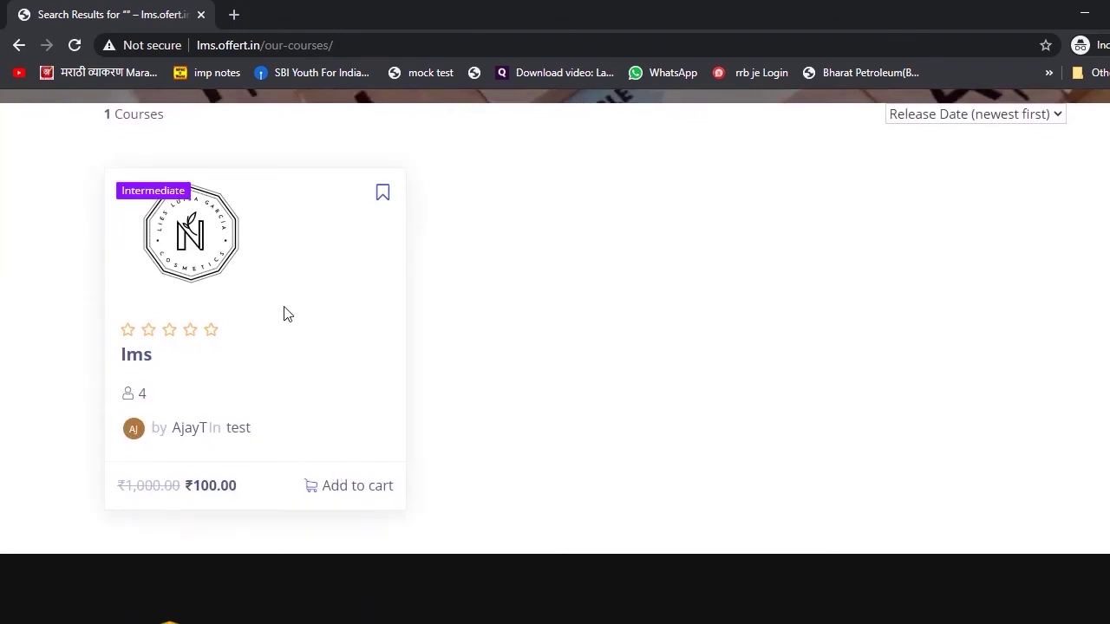
pyautogui.click(173, 258)
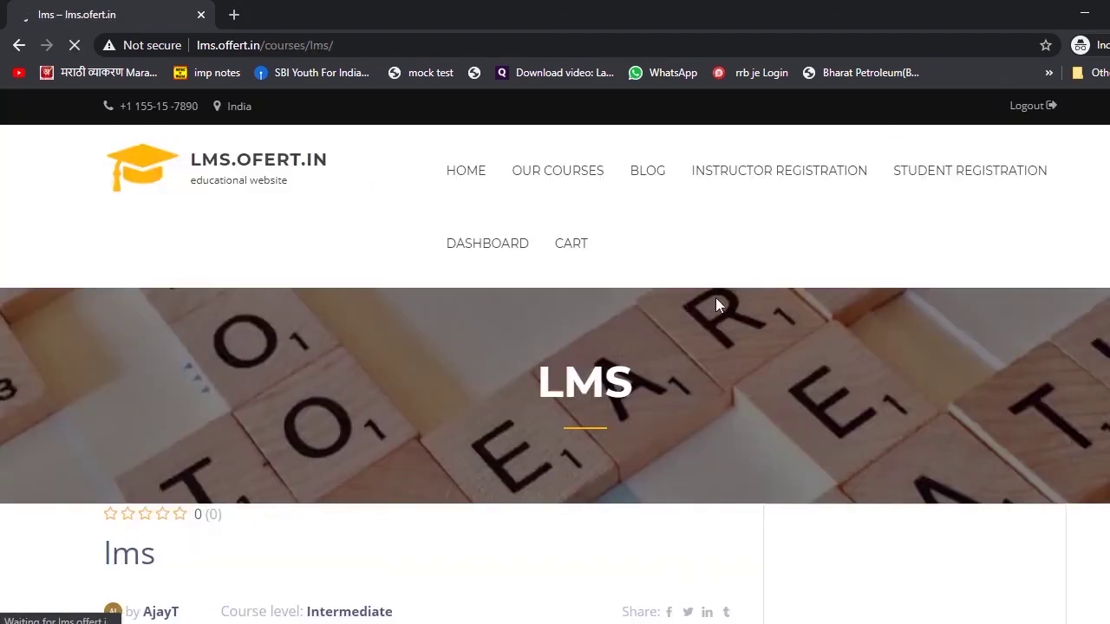
# - Add the lms course to the student's cart
pyautogui.scroll(-4, 719, 304)
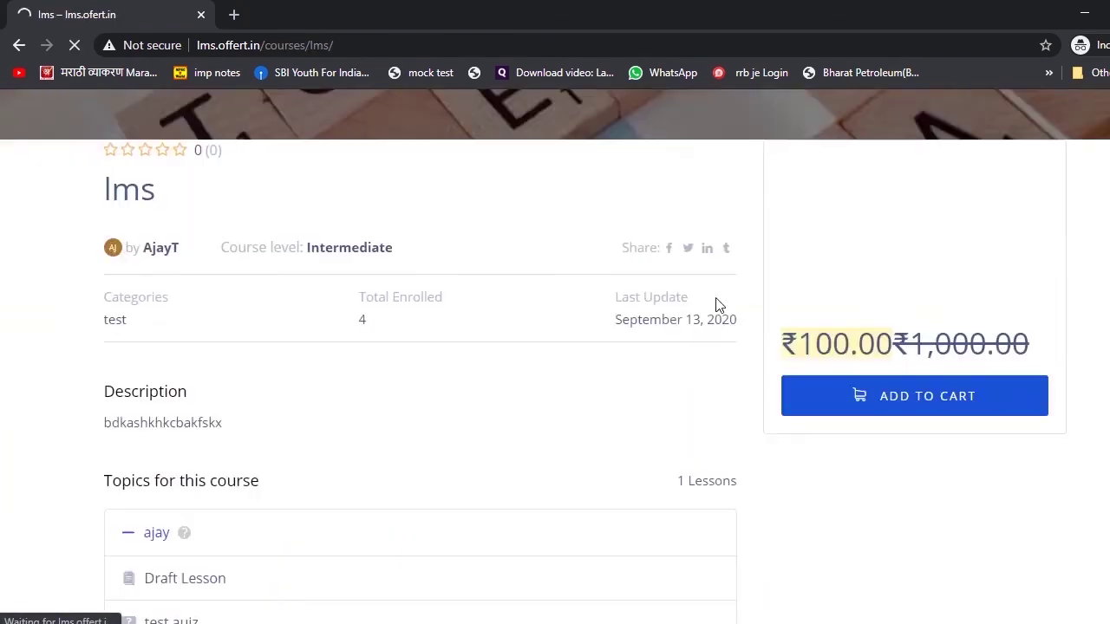
pyautogui.click(933, 405)
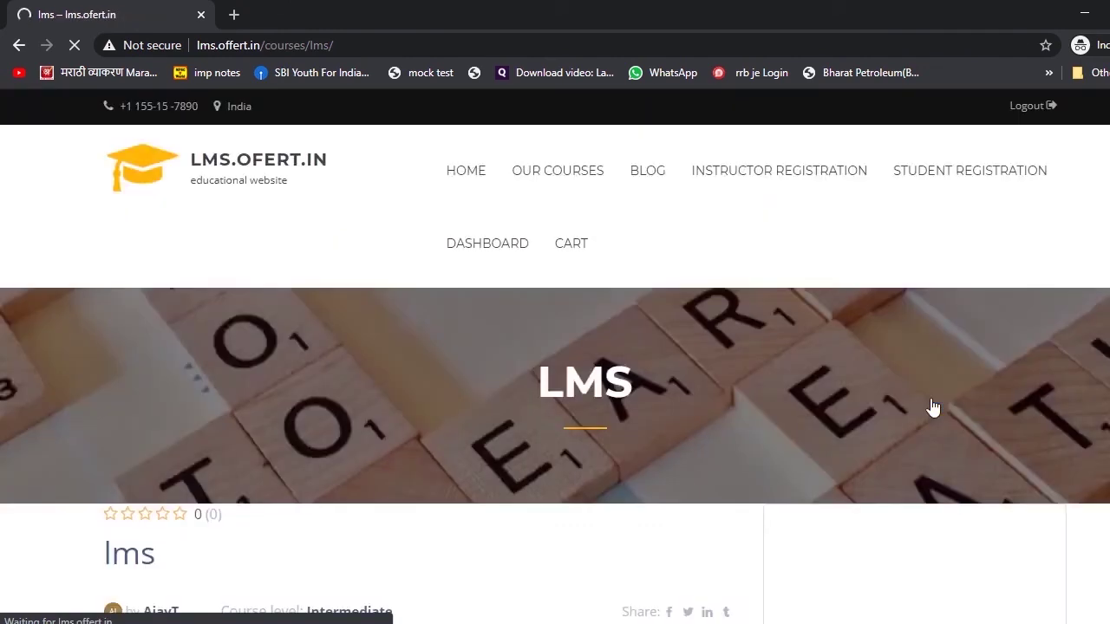
pyautogui.scroll(-6, 932, 408)
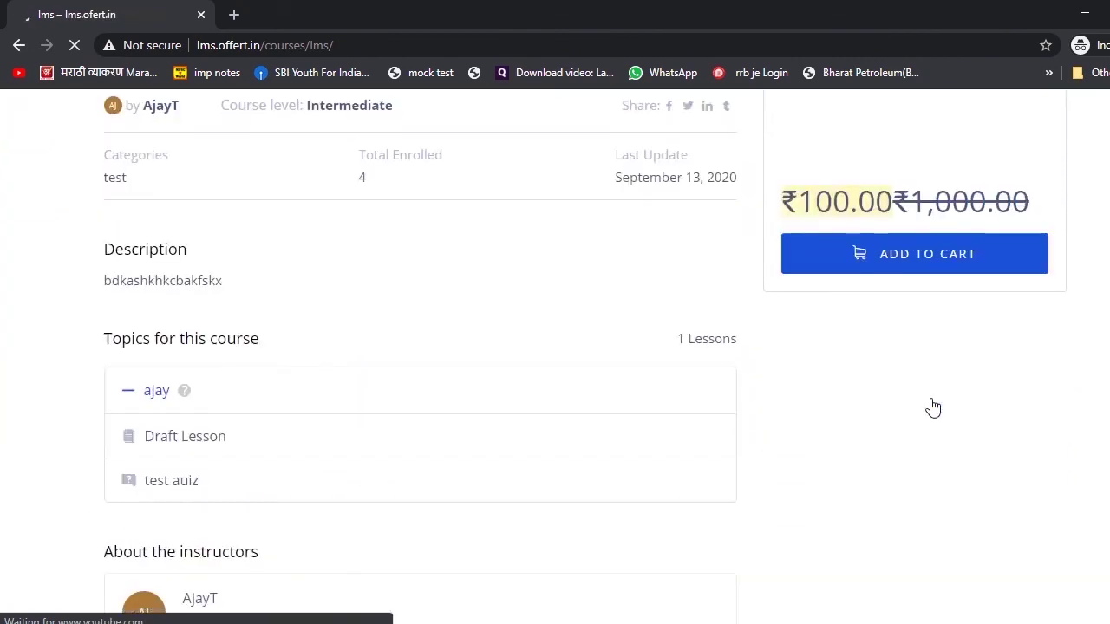
pyautogui.scroll(6, 933, 408)
pyautogui.scroll(-5, 780, 373)
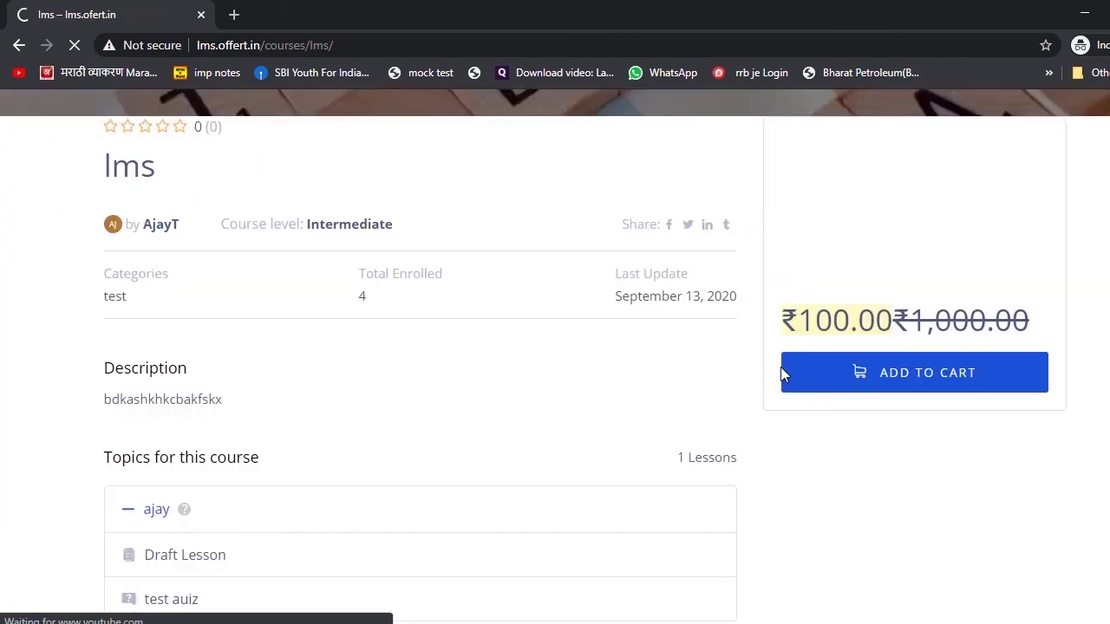
pyautogui.scroll(4, 780, 373)
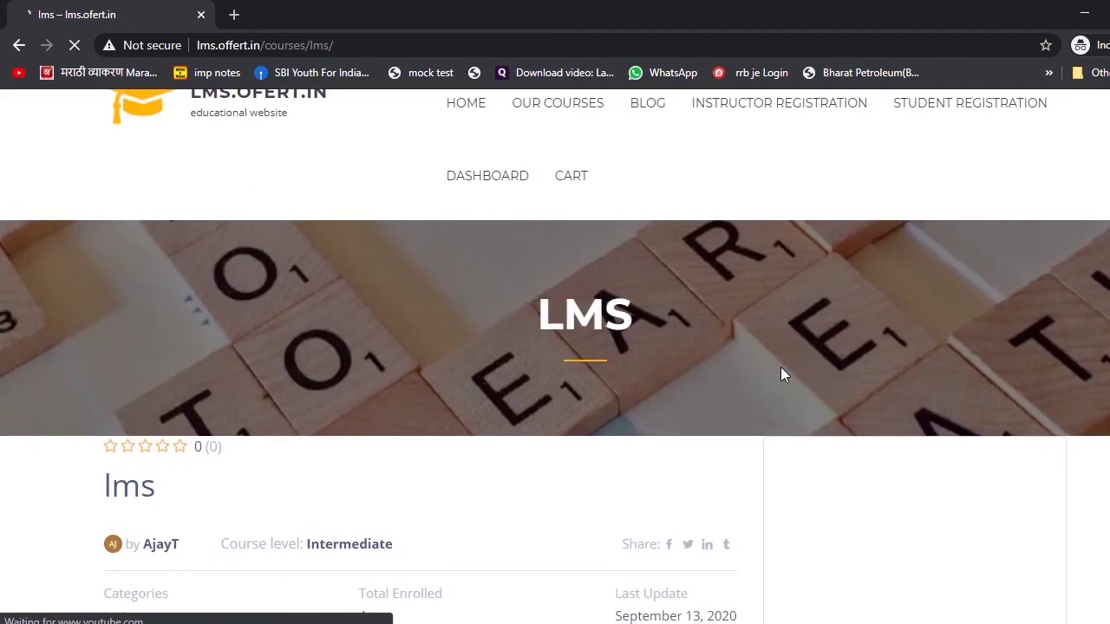
pyautogui.scroll(1, 640, 344)
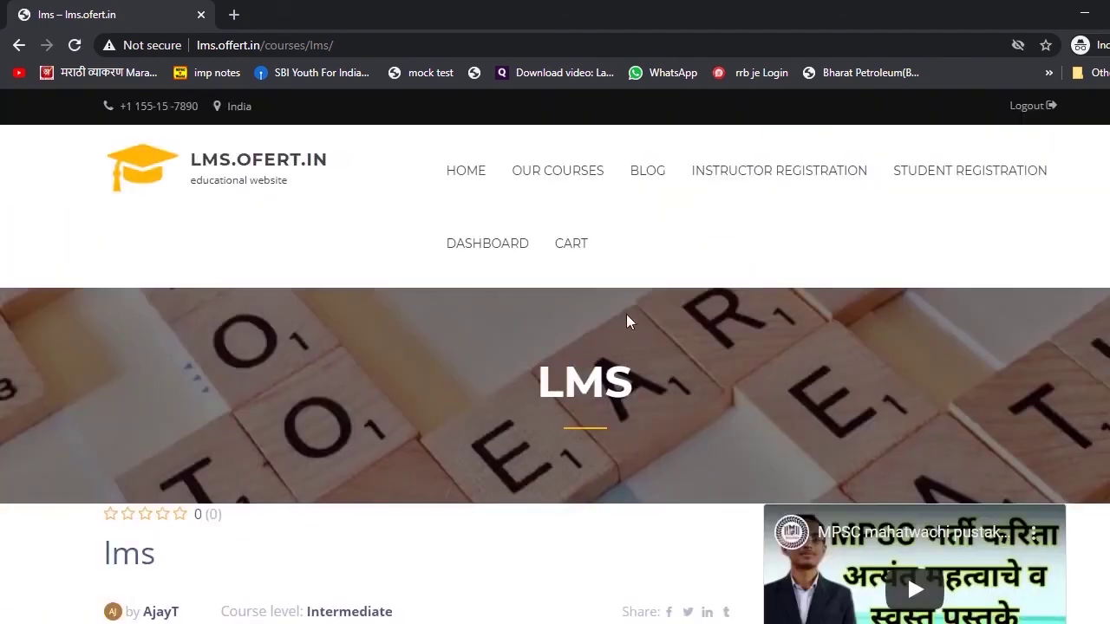
# - Go to the cart and change the course quantity from 2 to 1
pyautogui.click(573, 246)
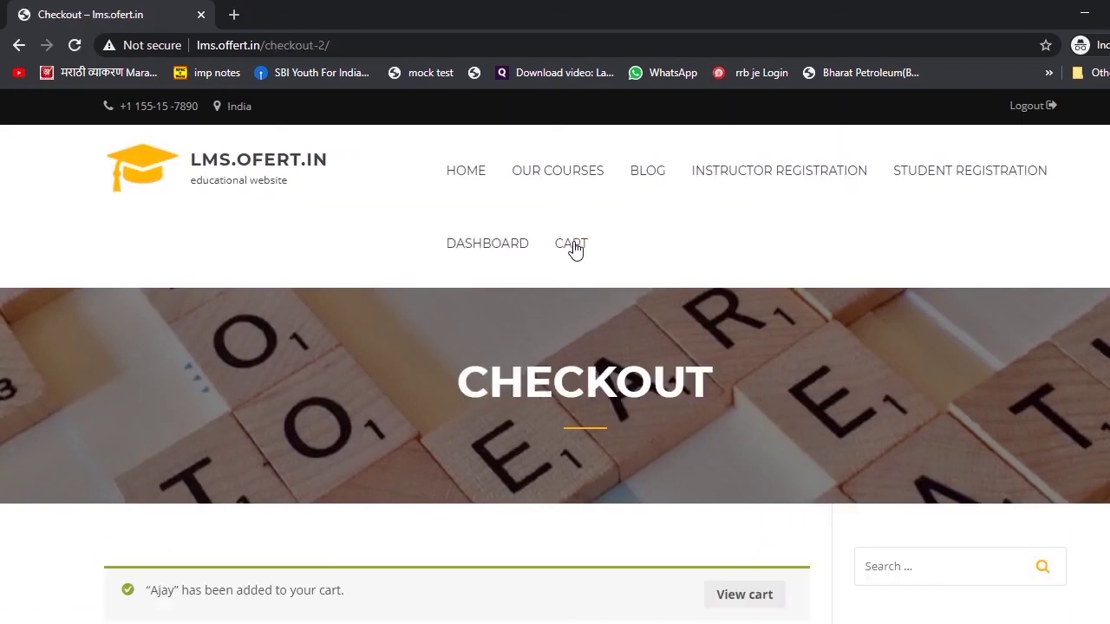
pyautogui.scroll(-1, 575, 250)
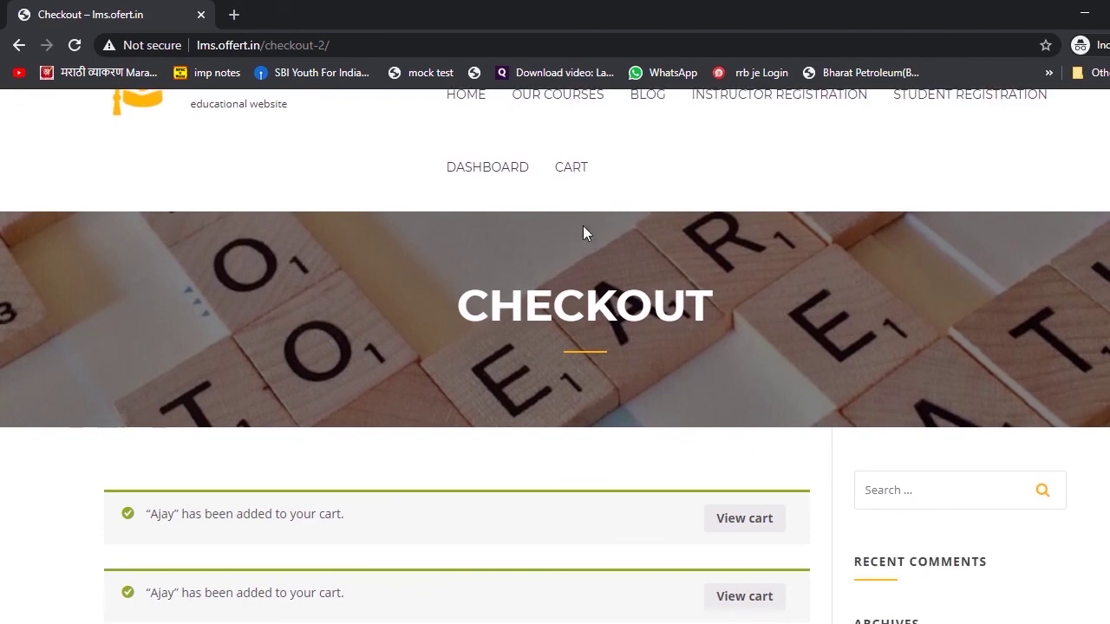
pyautogui.scroll(-3, 629, 354)
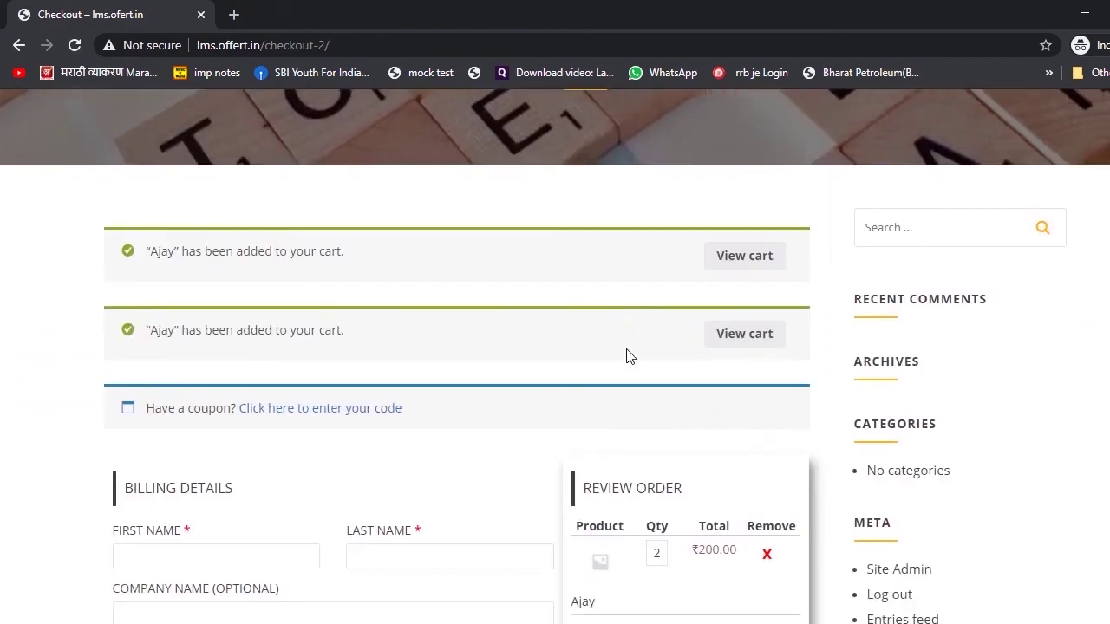
pyautogui.scroll(-4, 630, 356)
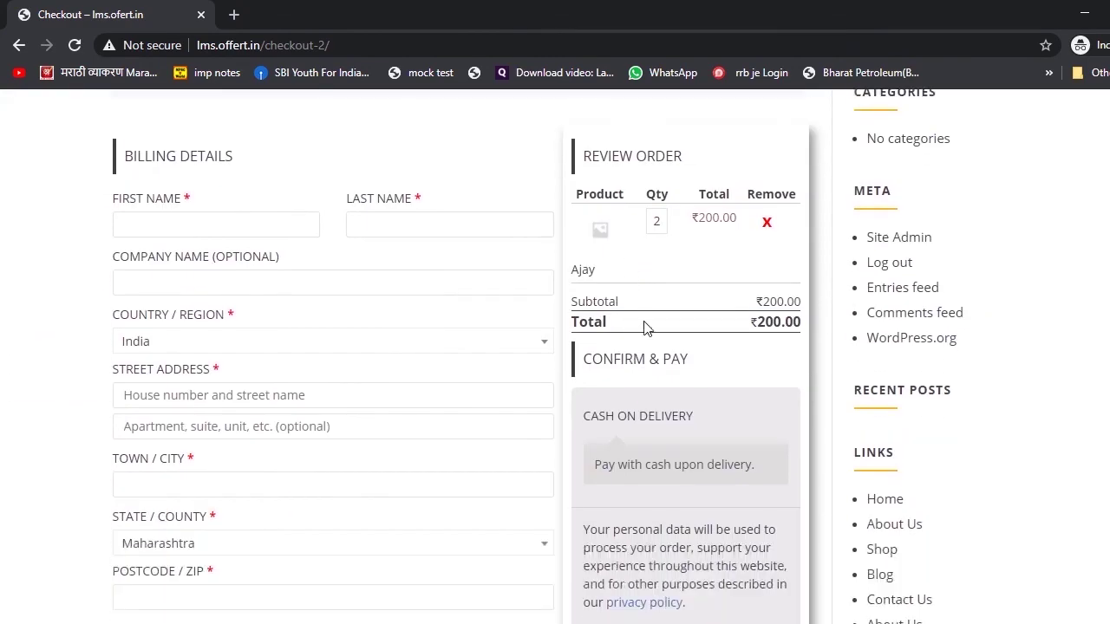
pyautogui.click(664, 226)
pyautogui.press('BackSpace')
pyautogui.write('1')
# - Fill in the billing details and place the ₹100.00 cash-on-delivery order
pyautogui.click(168, 227)
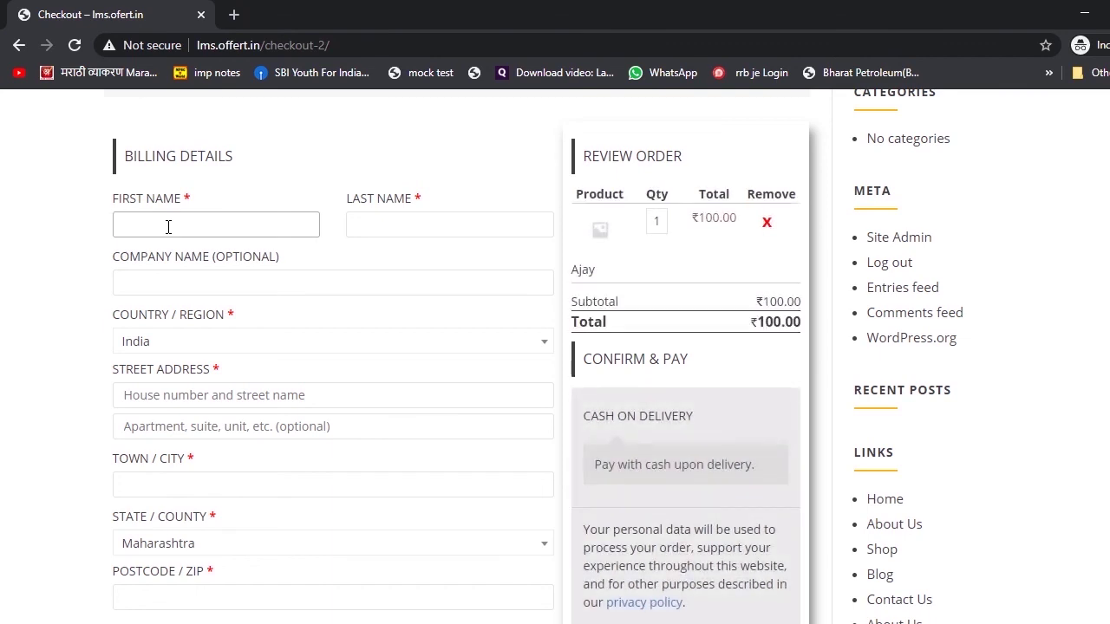
pyautogui.write('asdff')
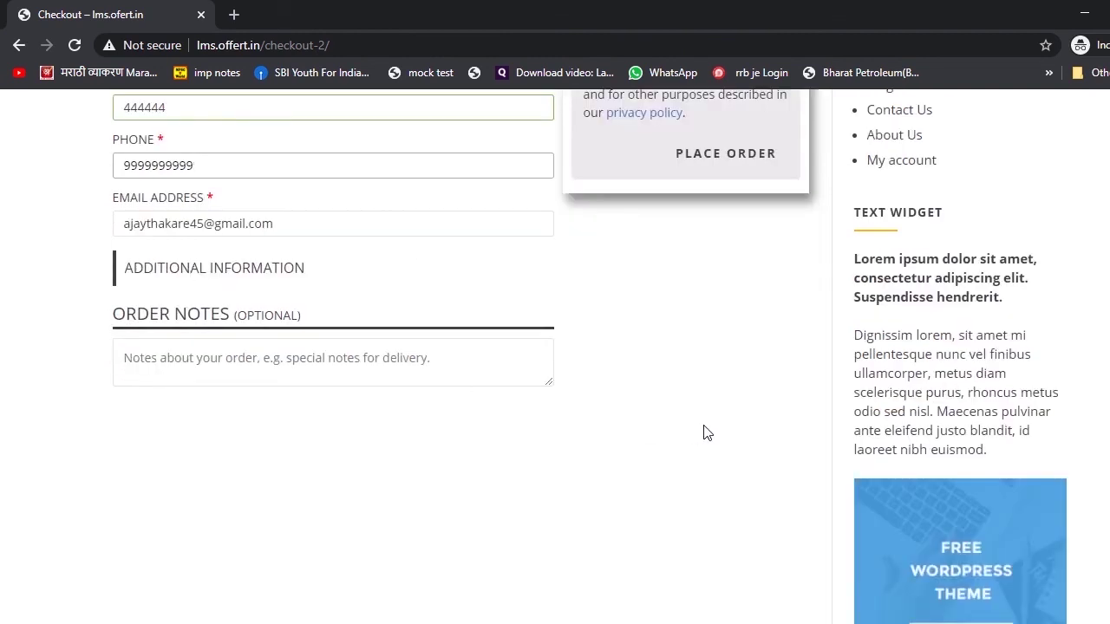
pyautogui.scroll(2, 703, 433)
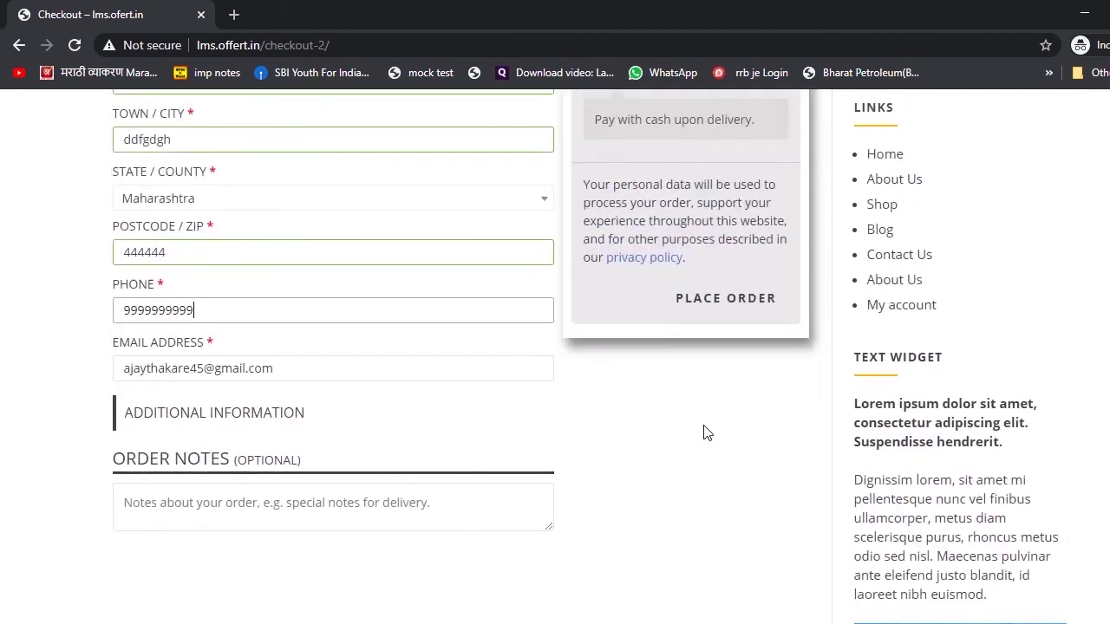
pyautogui.click(726, 309)
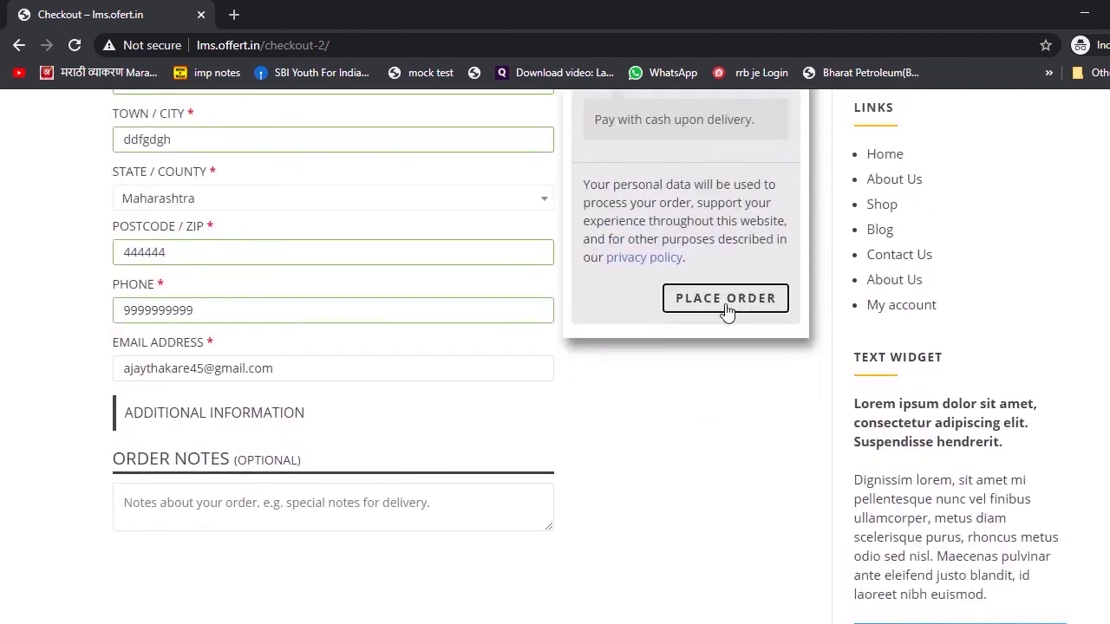
pyautogui.scroll(-3, 509, 392)
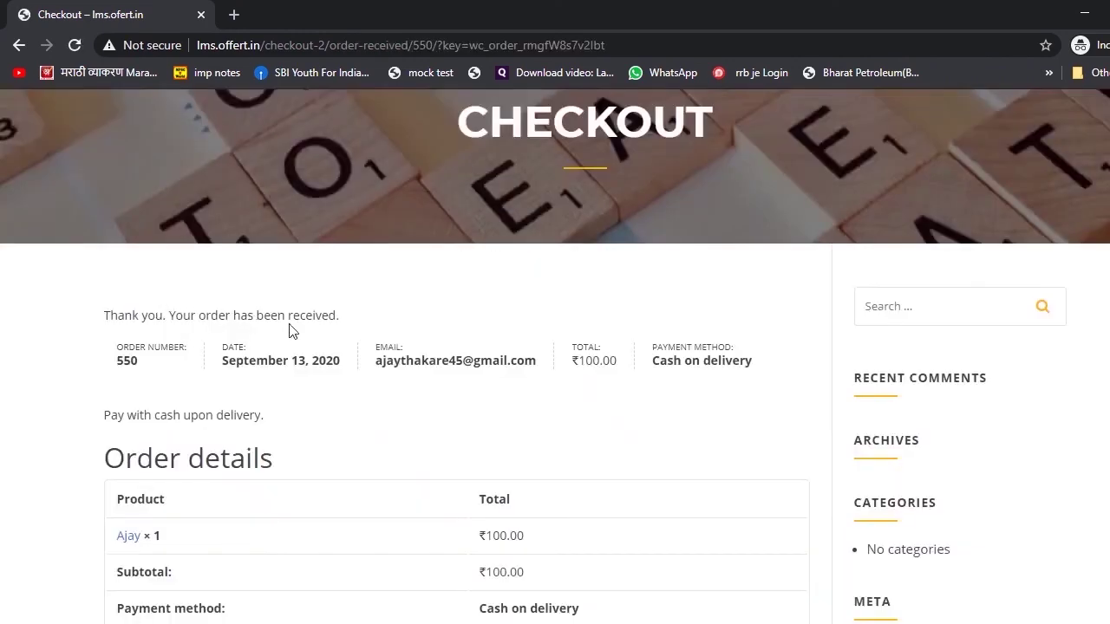
pyautogui.scroll(-2, 352, 330)
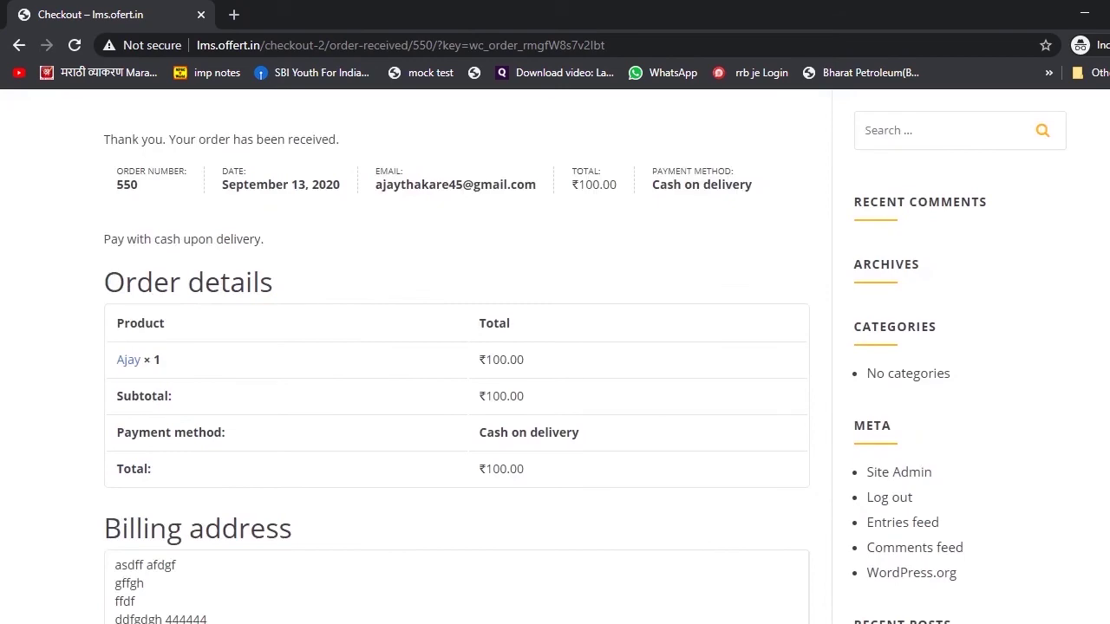
# - In the admin window, open order #550 from the WooCommerce Orders list
pyautogui.click(481, 580)
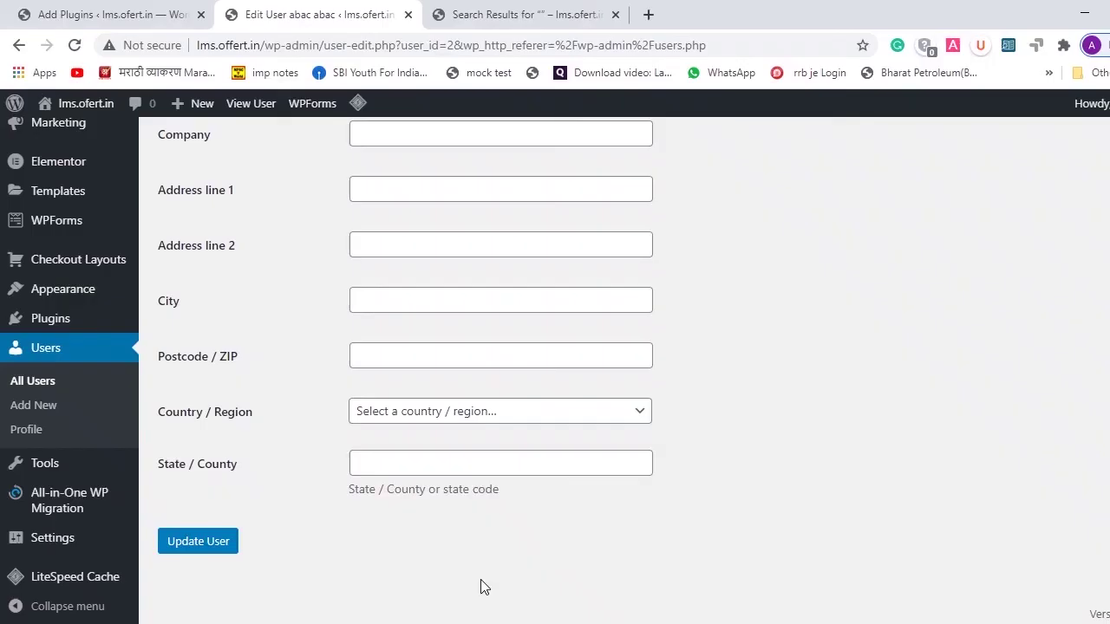
pyautogui.scroll(4, 265, 354)
pyautogui.moveTo(59, 360)
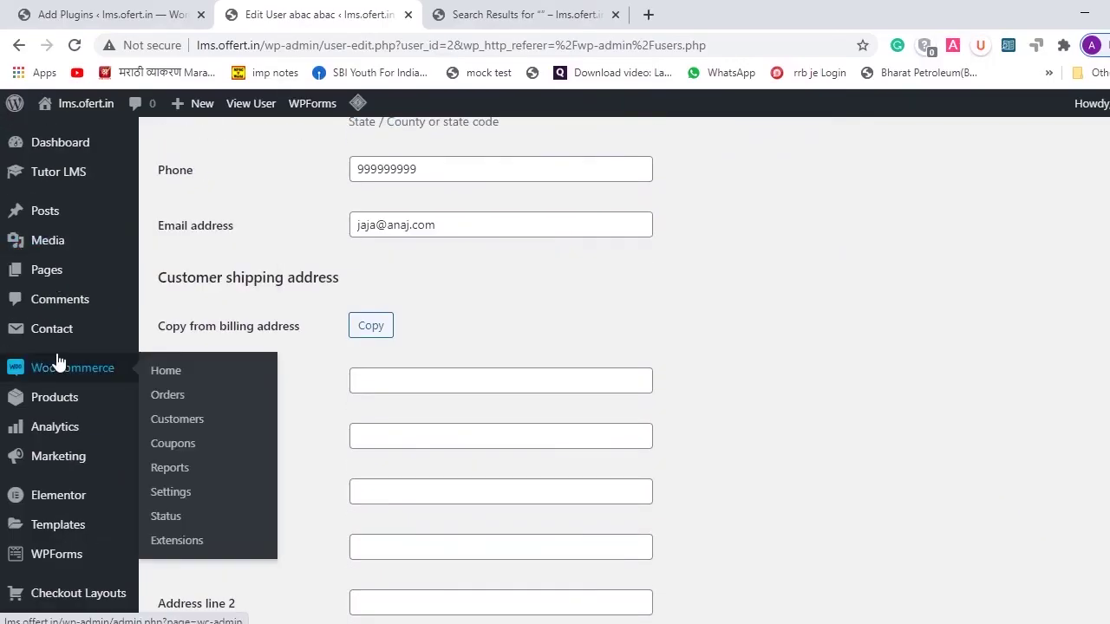
pyautogui.scroll(-2, 57, 360)
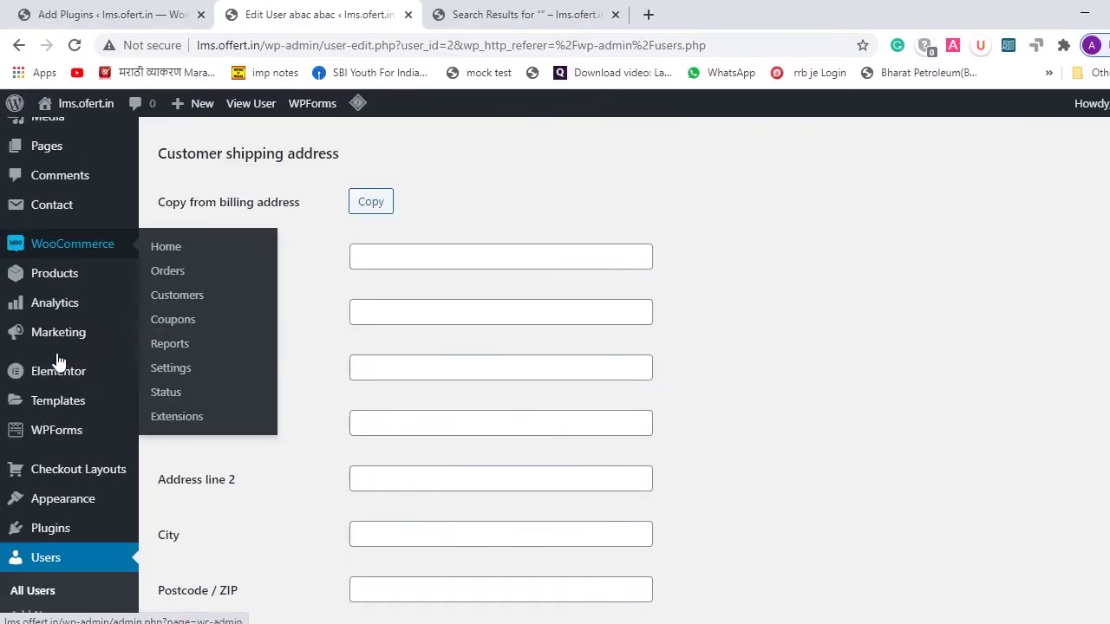
pyautogui.click(168, 279)
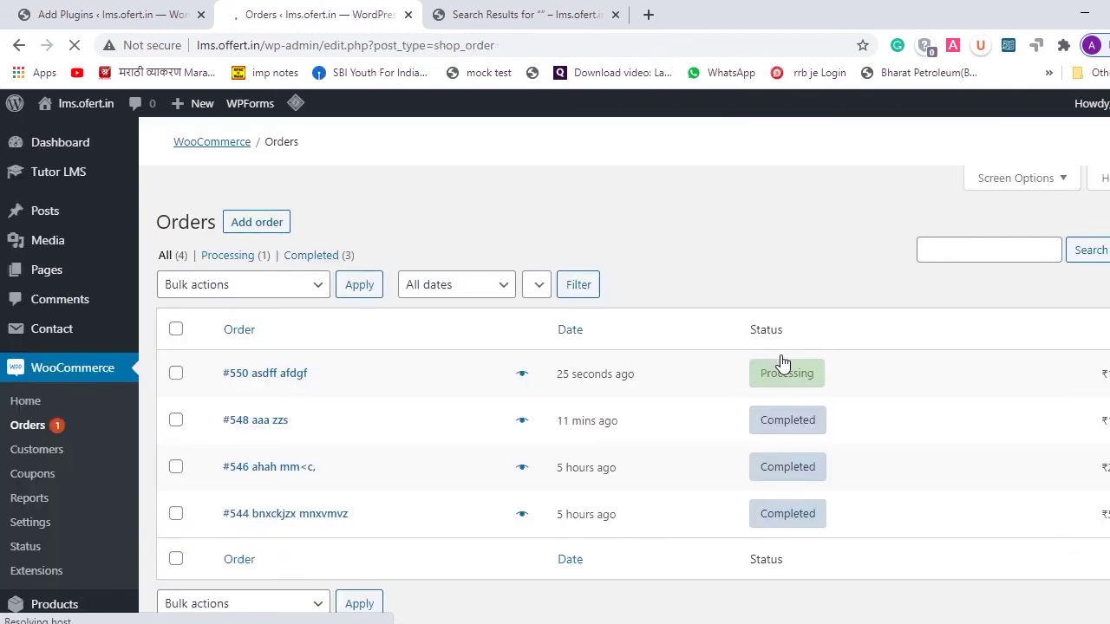
pyautogui.moveTo(817, 449)
pyautogui.scroll(-1, 817, 444)
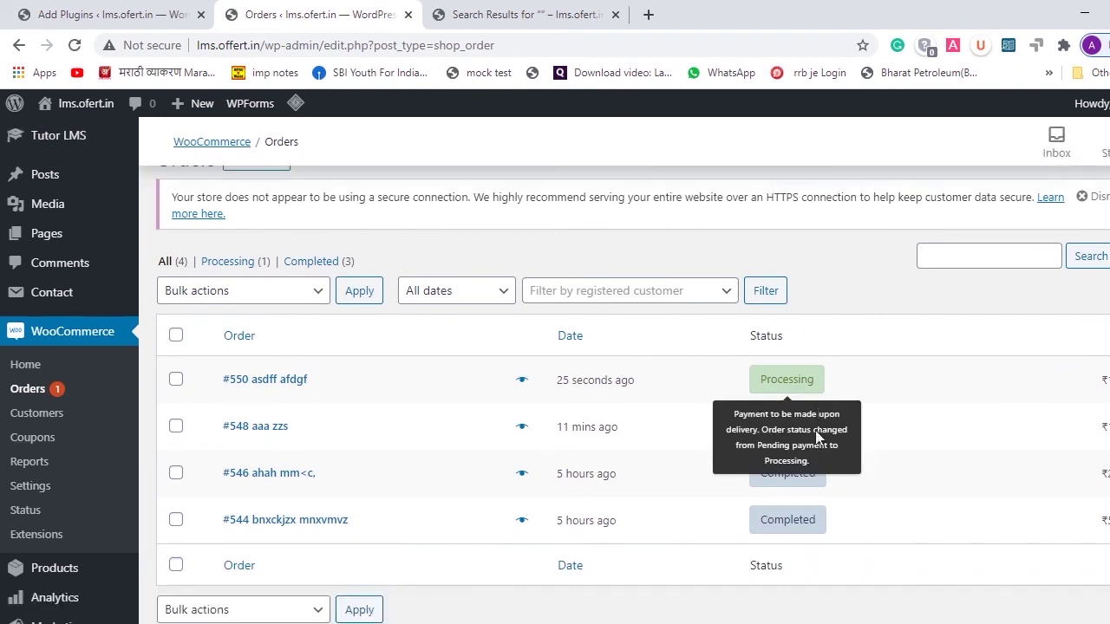
pyautogui.click(791, 387)
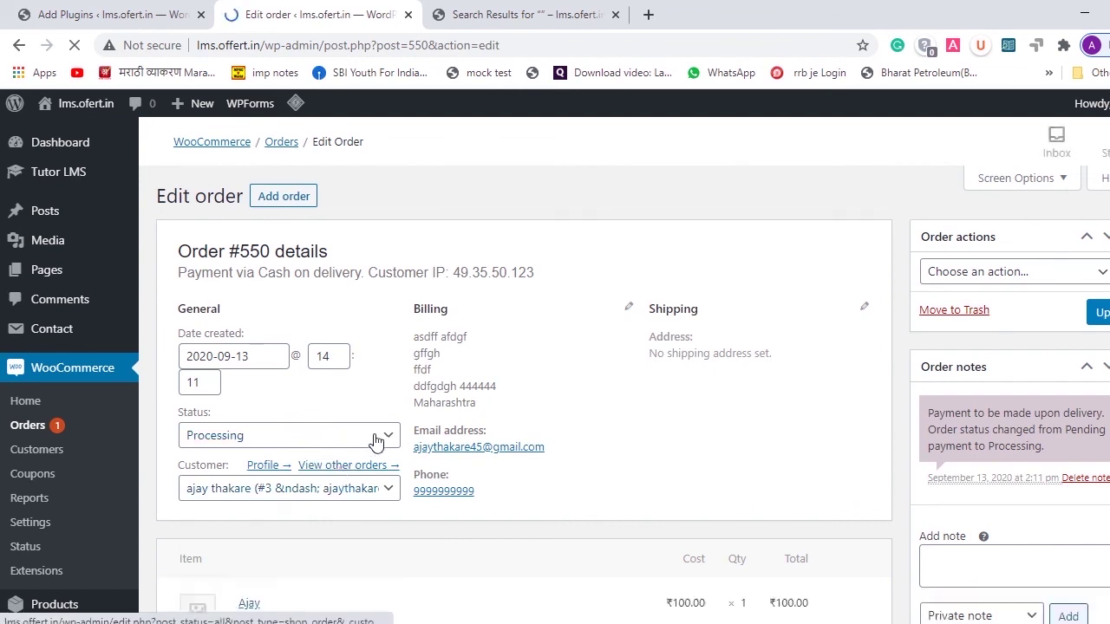
# - Set order #550's status to Completed and update the order
pyautogui.scroll(-1, 390, 440)
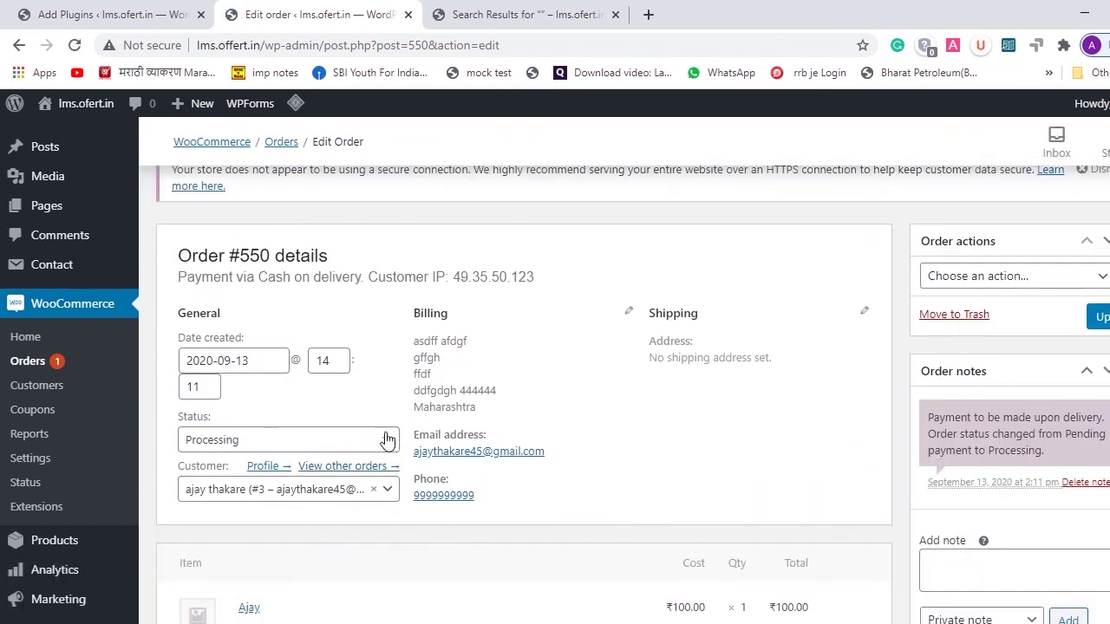
pyautogui.click(387, 443)
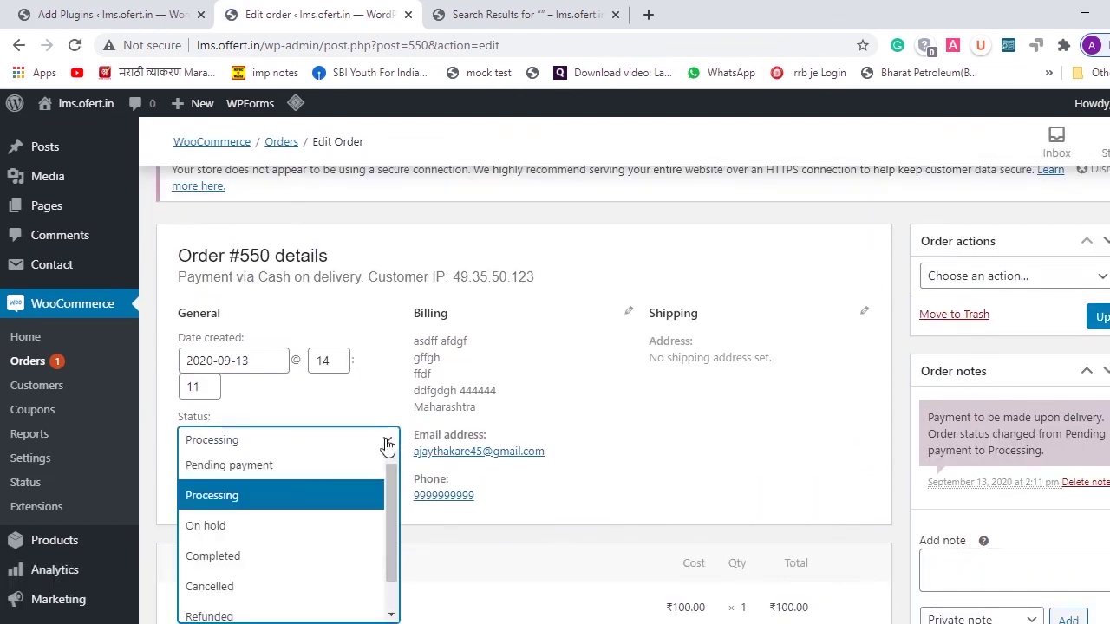
pyautogui.click(286, 556)
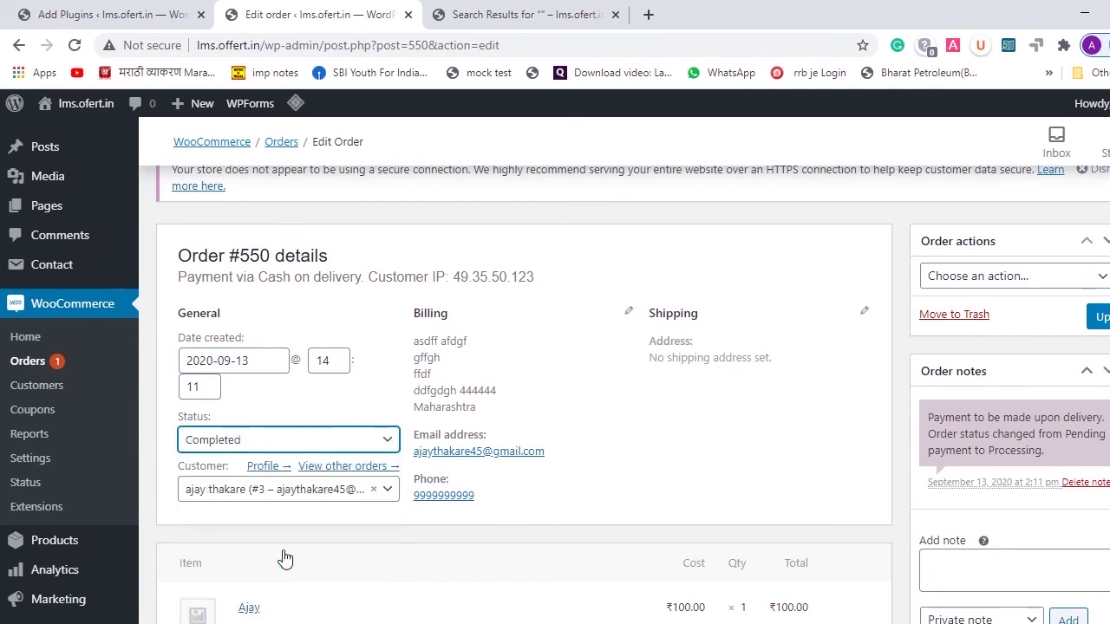
pyautogui.click(1103, 328)
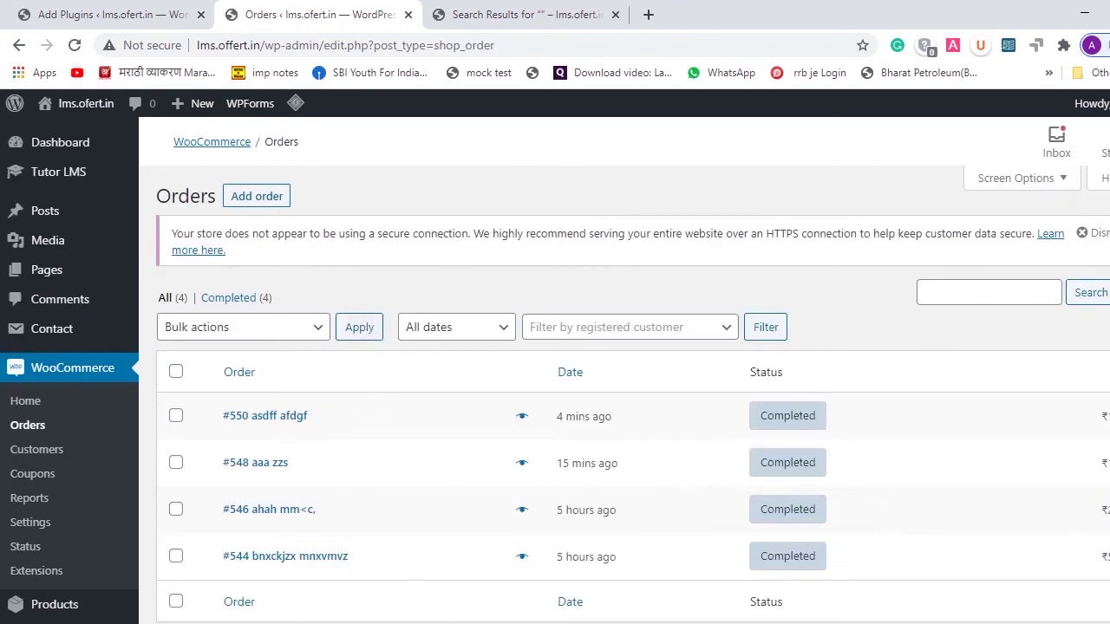
pyautogui.moveTo(615, 610)
pyautogui.click(640, 595)
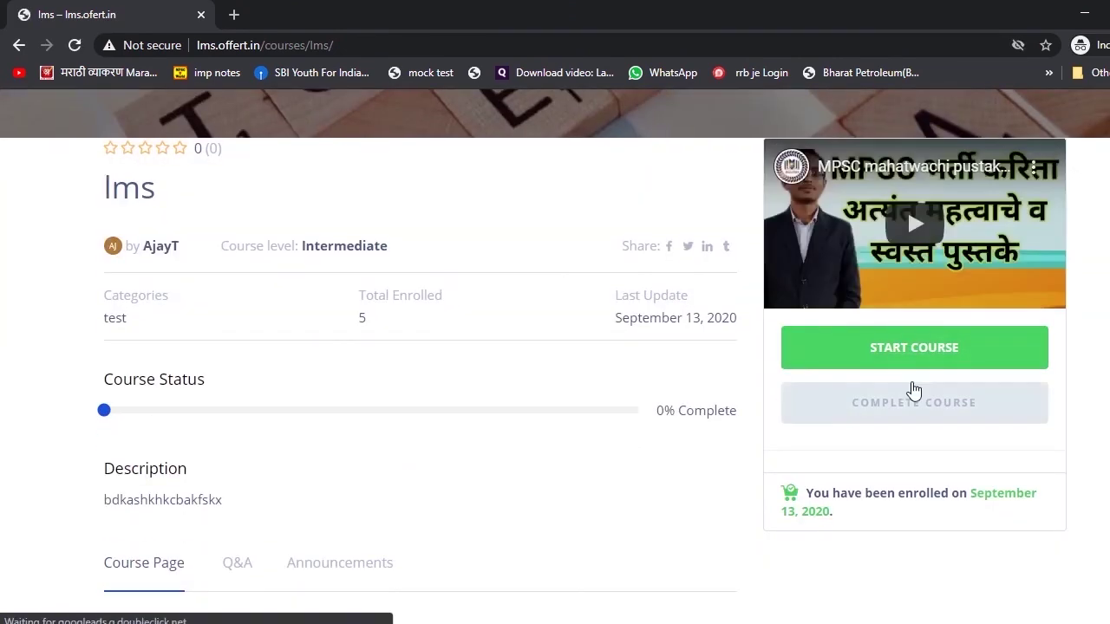
# - As the student, start the lms course, view the Draft Lesson, and move on to the test auiz quiz
pyautogui.click(904, 364)
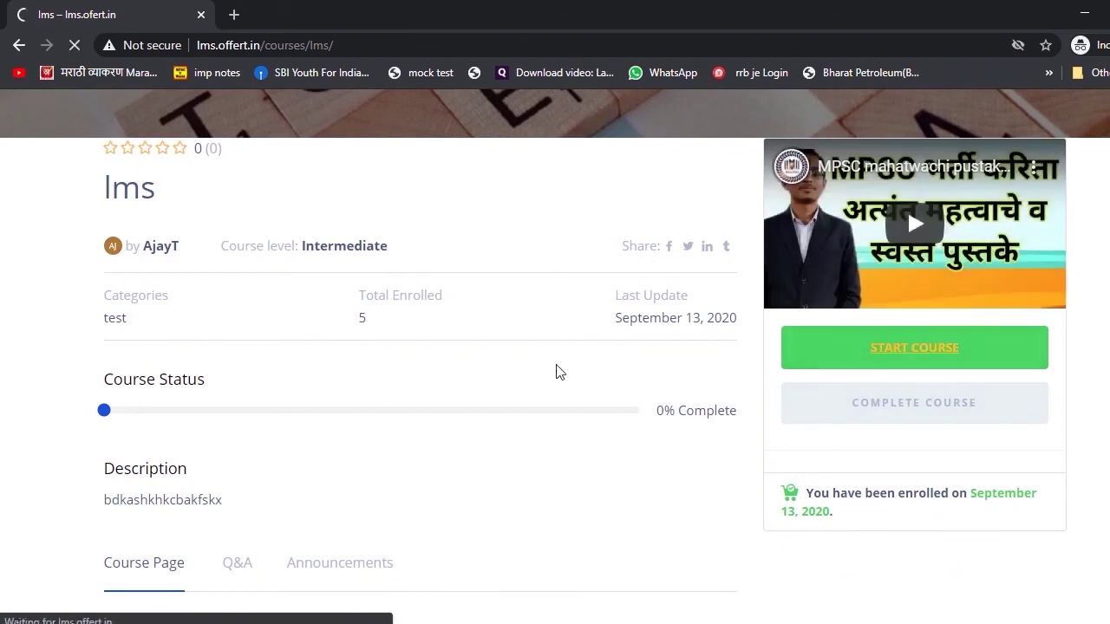
pyautogui.scroll(-2, 558, 372)
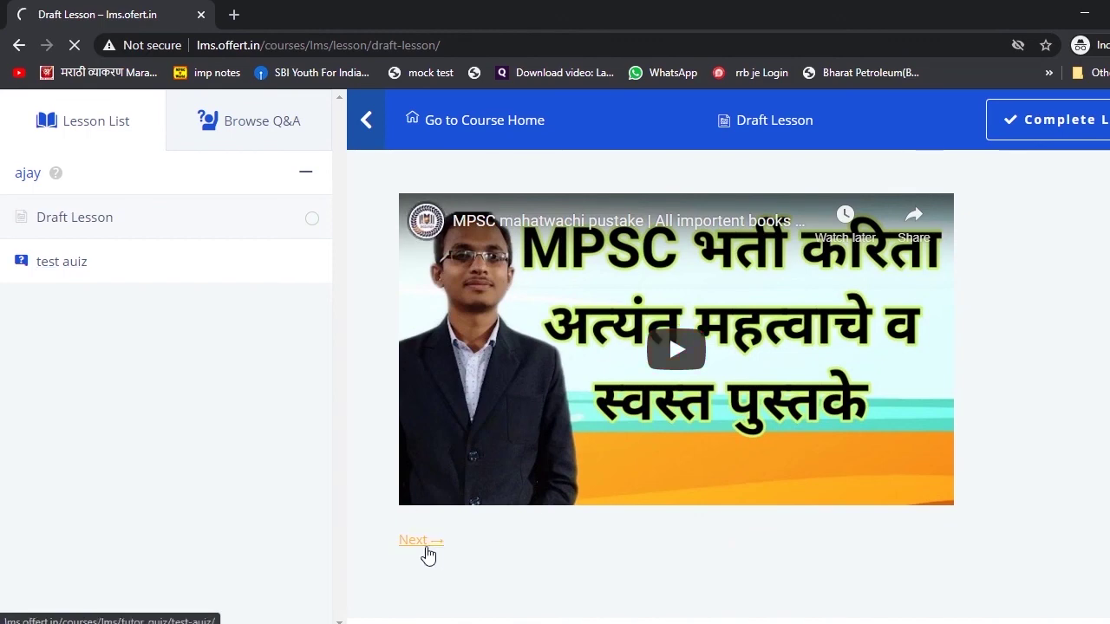
pyautogui.click(425, 541)
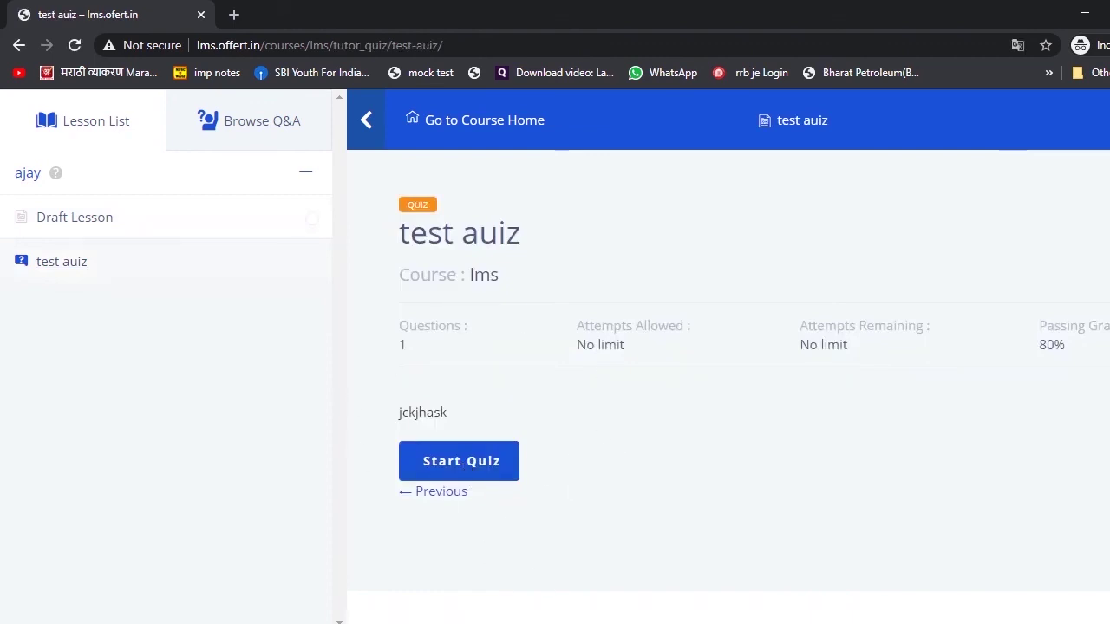
pyautogui.moveTo(533, 623)
pyautogui.click(448, 569)
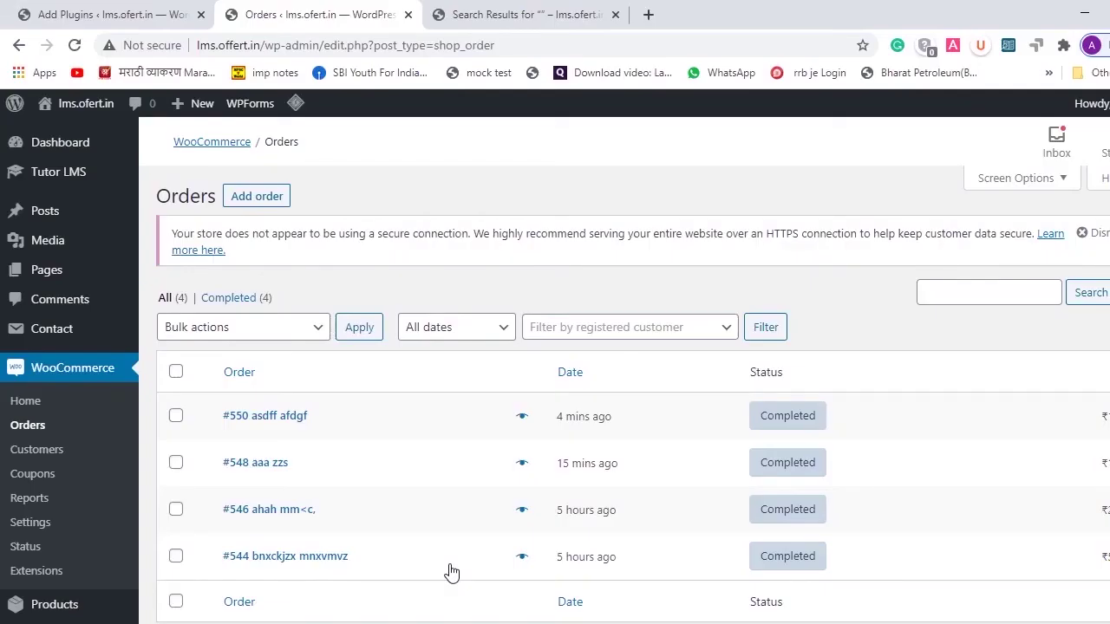
# - Deactivate the LiteSpeed Cache plugin from the Installed Plugins list
pyautogui.scroll(-2, 399, 300)
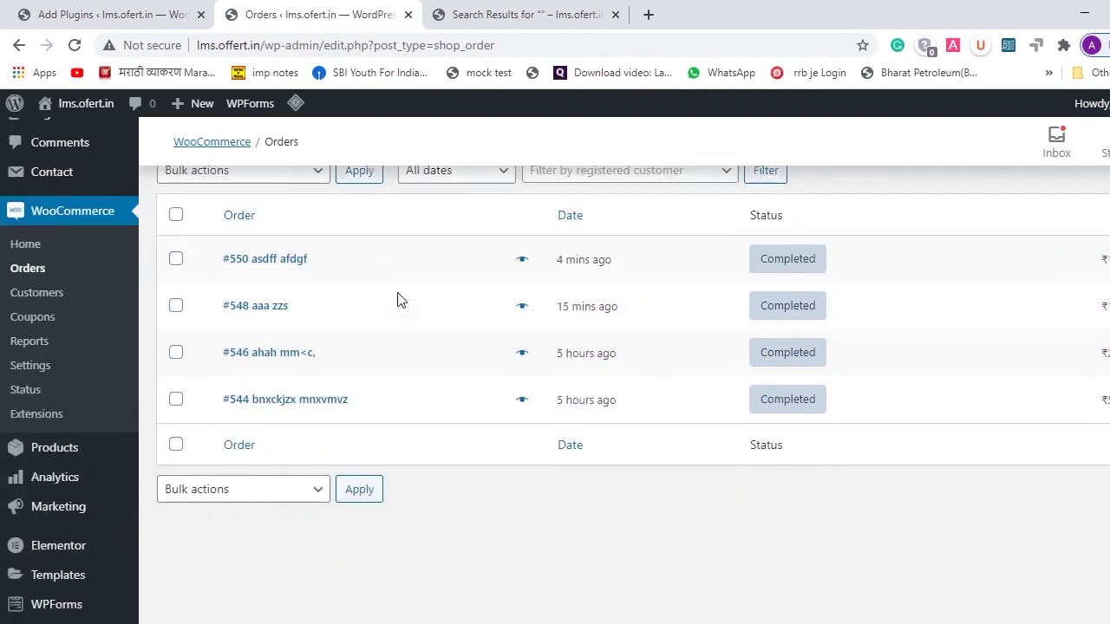
pyautogui.scroll(-1, 386, 517)
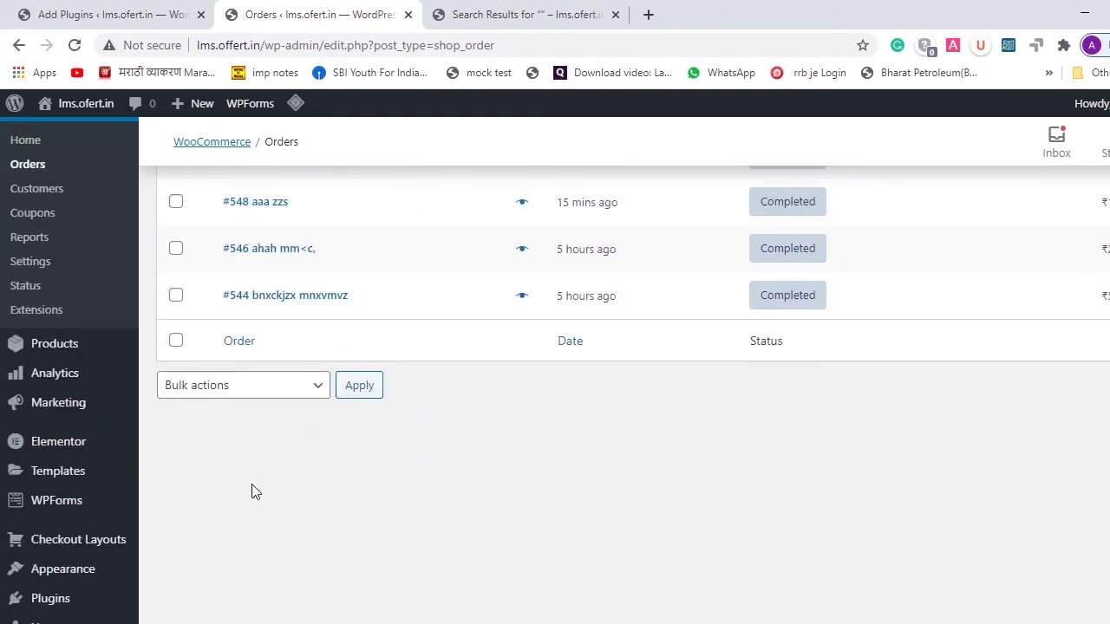
pyautogui.scroll(-1, 251, 492)
pyautogui.click(71, 549)
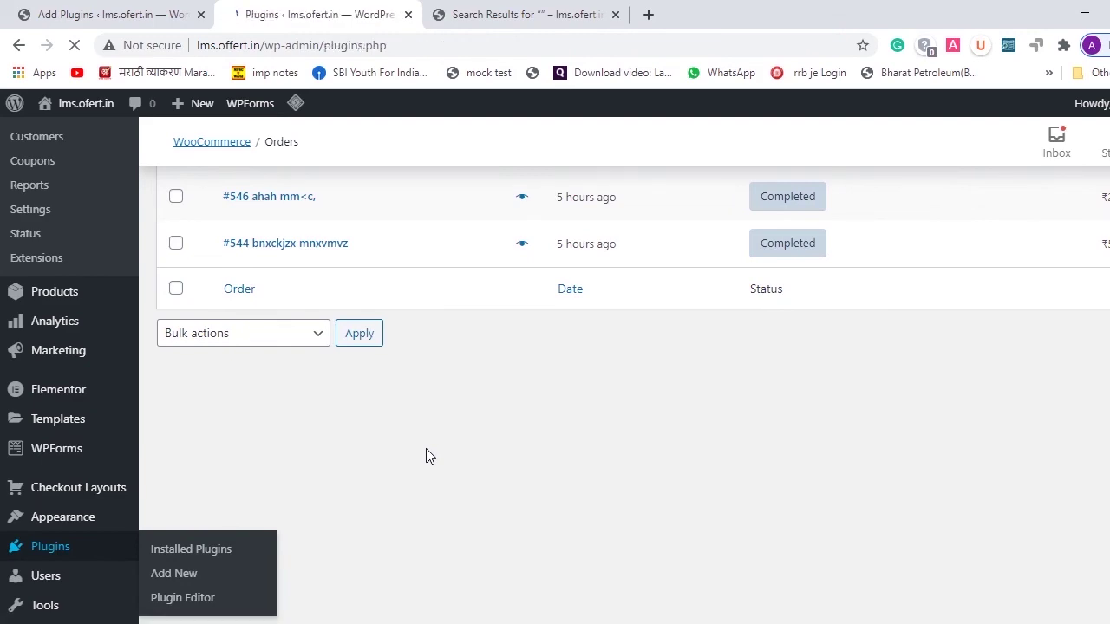
pyautogui.scroll(-3, 429, 453)
pyautogui.scroll(-2, 429, 453)
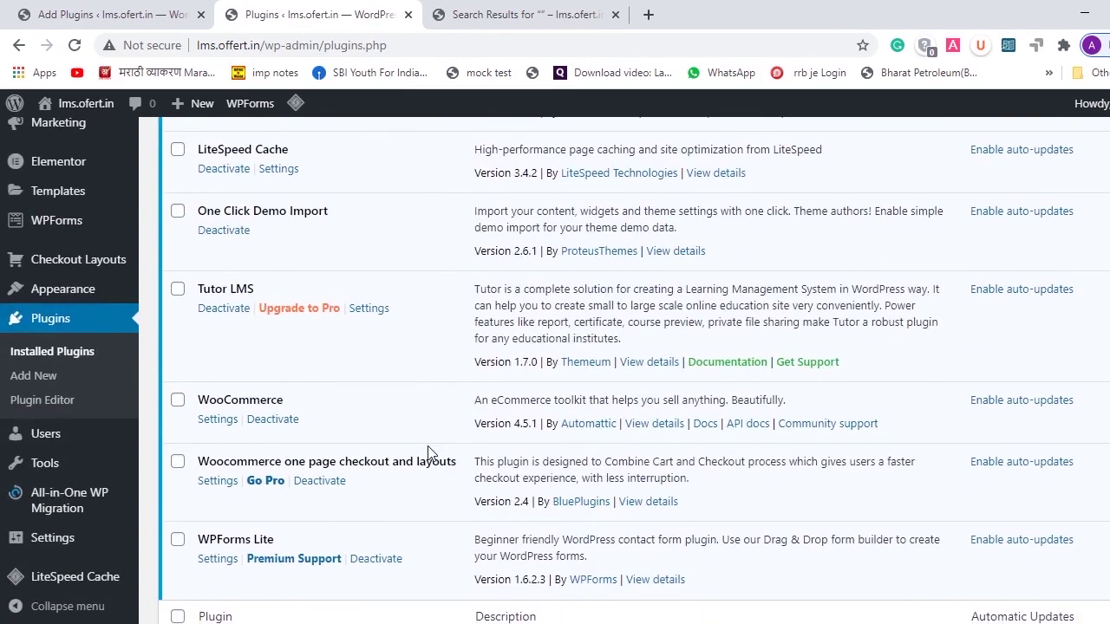
pyautogui.scroll(-2, 429, 453)
pyautogui.scroll(4, 431, 449)
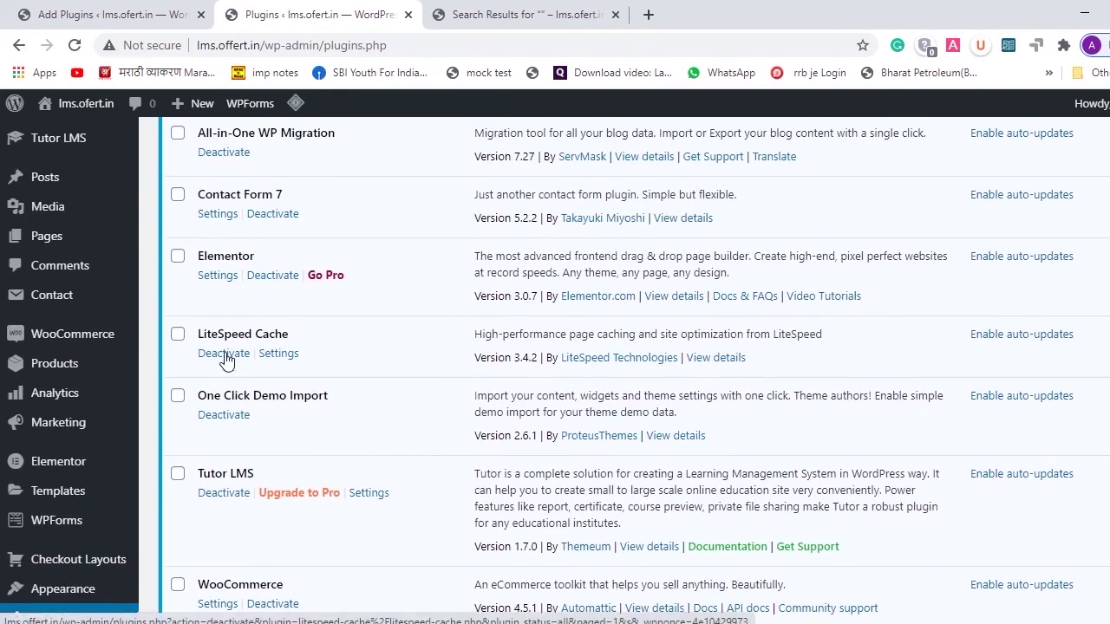
pyautogui.click(224, 355)
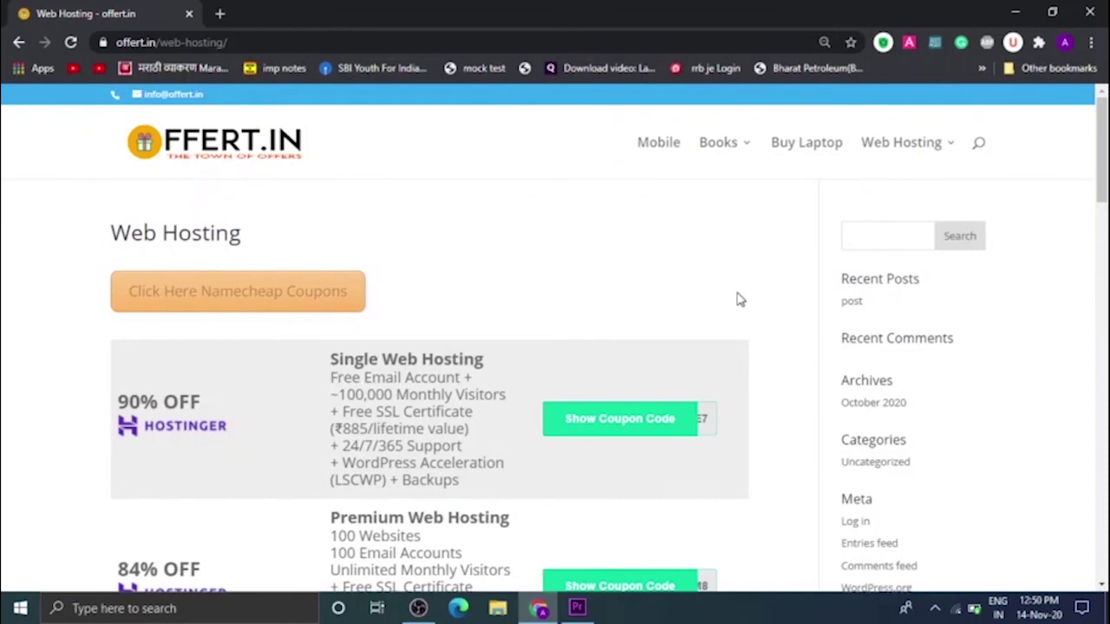
pyautogui.scroll(-6, 740, 299)
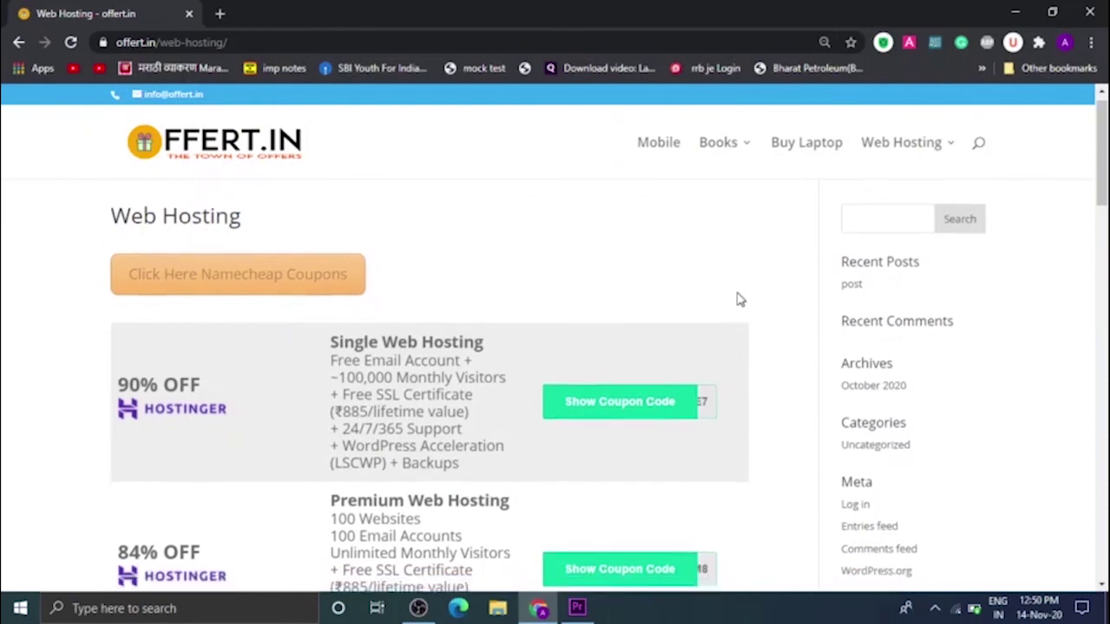
pyautogui.scroll(-8, 740, 299)
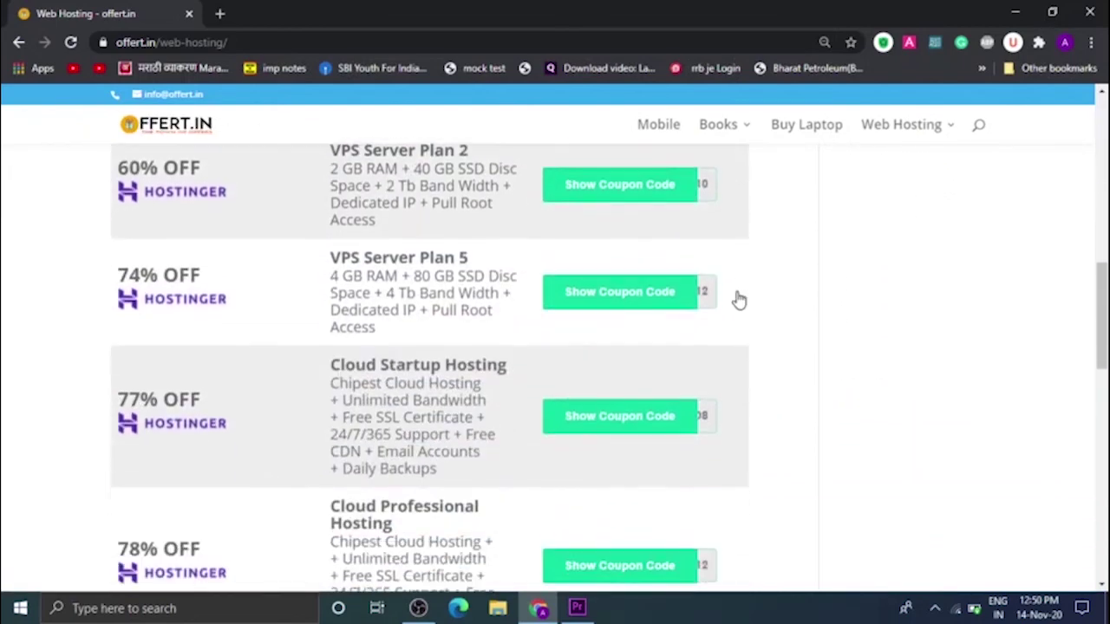
pyautogui.scroll(-3, 739, 295)
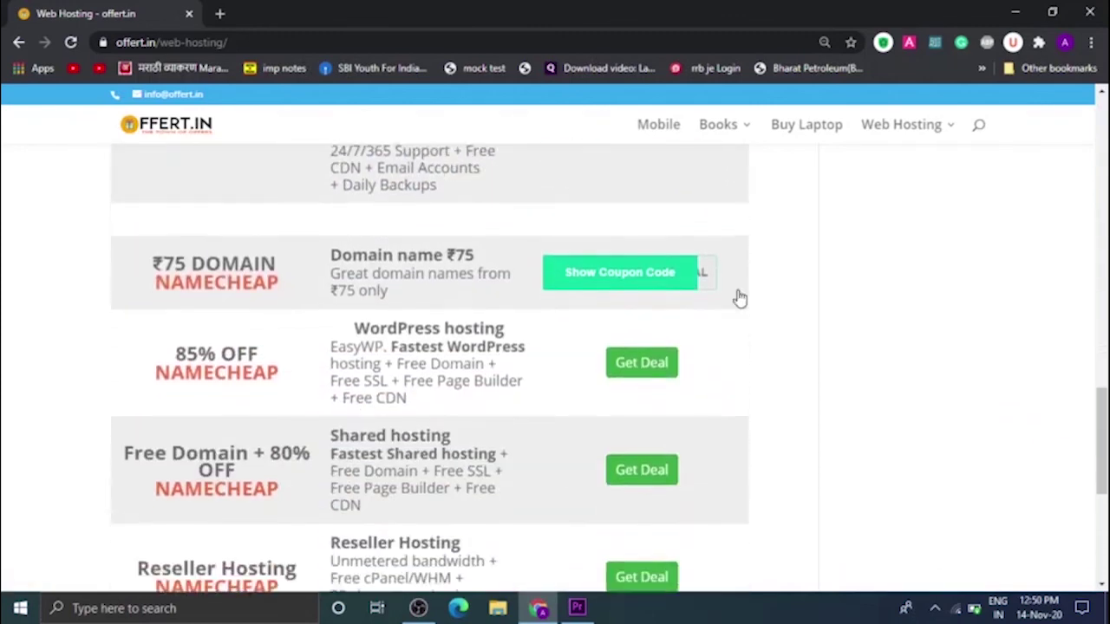
pyautogui.scroll(3, 739, 295)
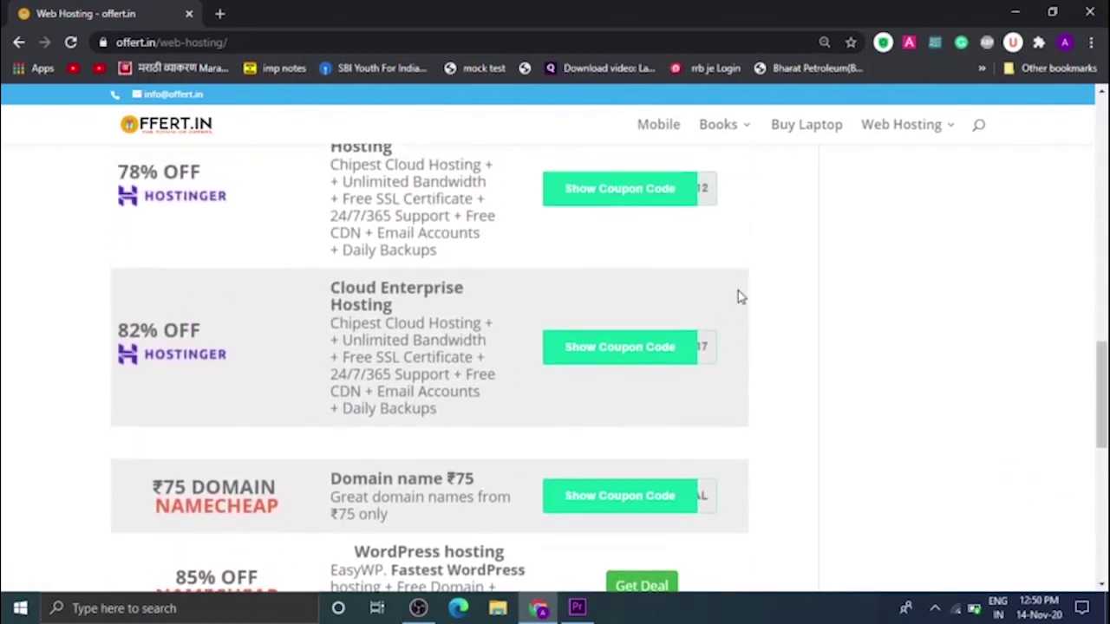
pyautogui.scroll(12, 328, 205)
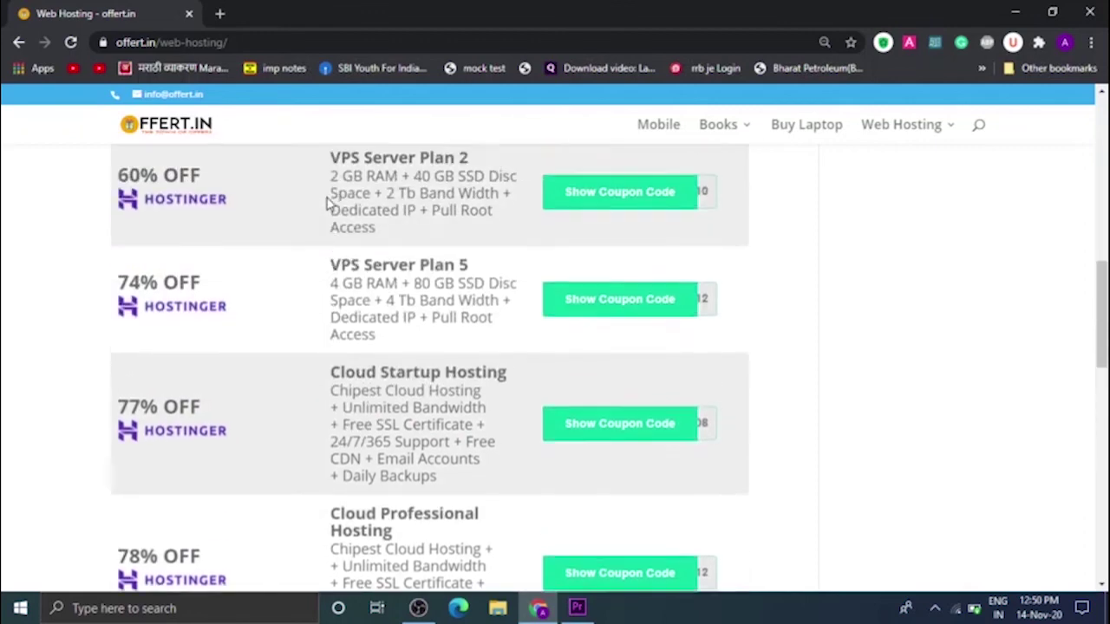
pyautogui.scroll(3, 328, 208)
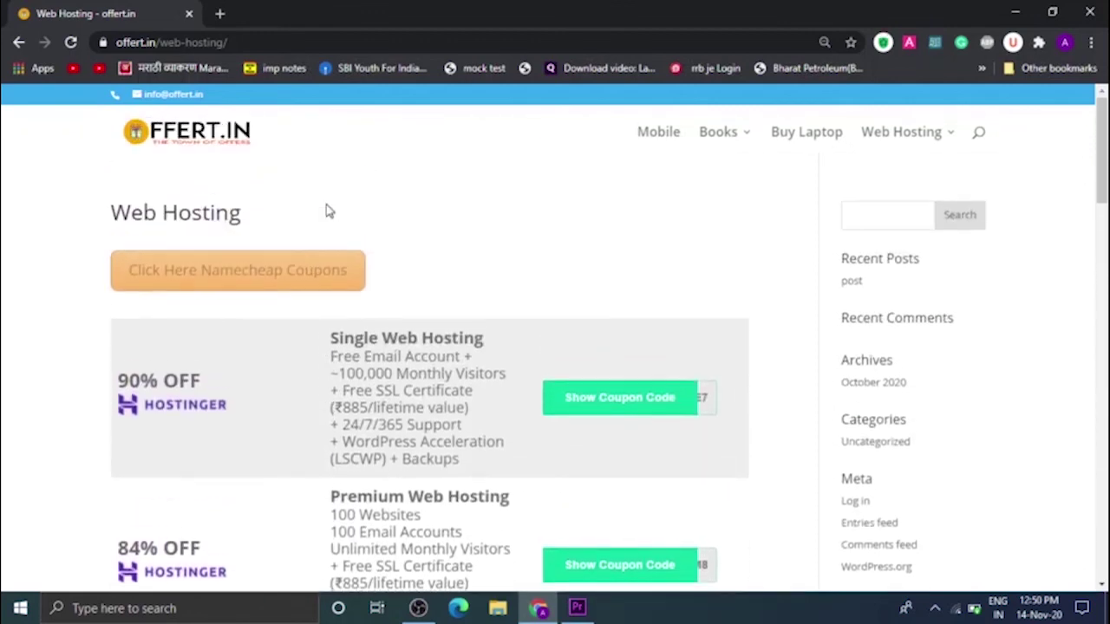